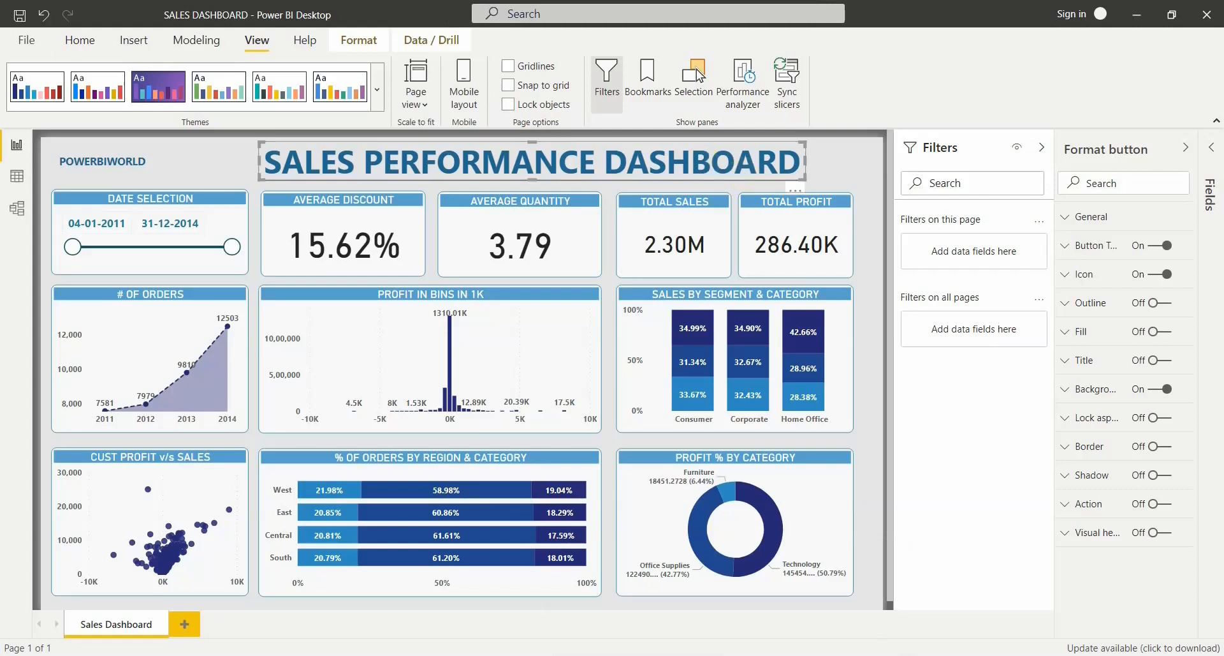
Step: Switch to the blank untitled report, dismissing its start screen, and expand the Fields pane
{"action": "left_click", "coordinate": [820, 605]}
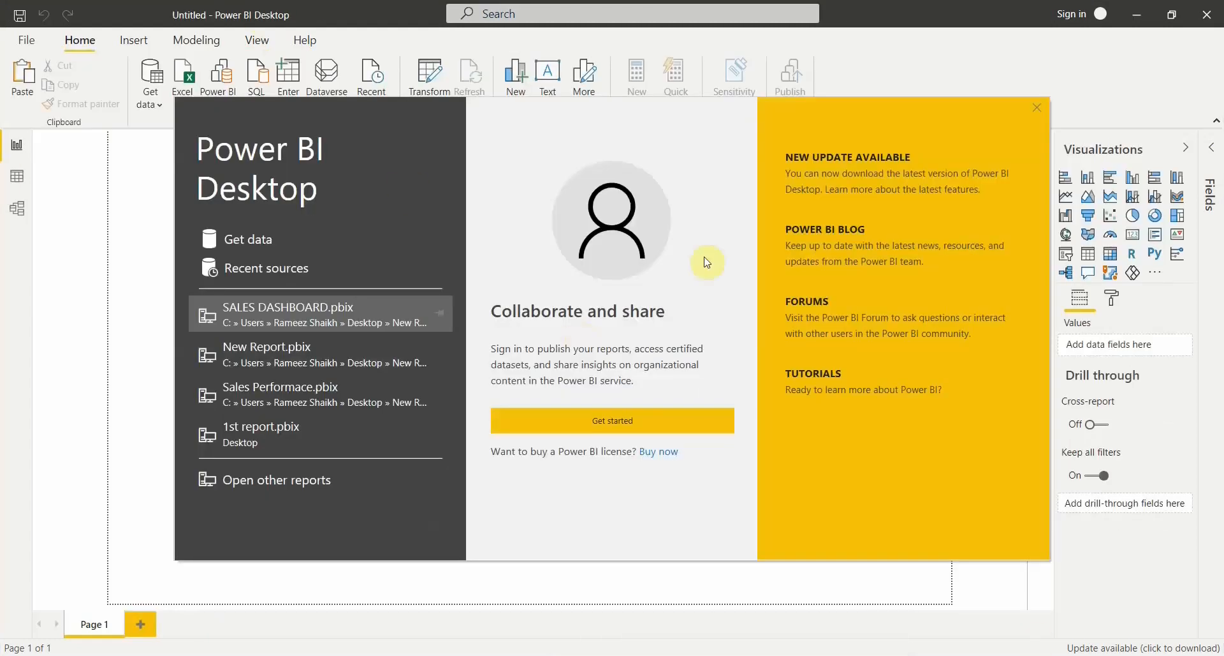
{"action": "left_click", "coordinate": [1039, 109]}
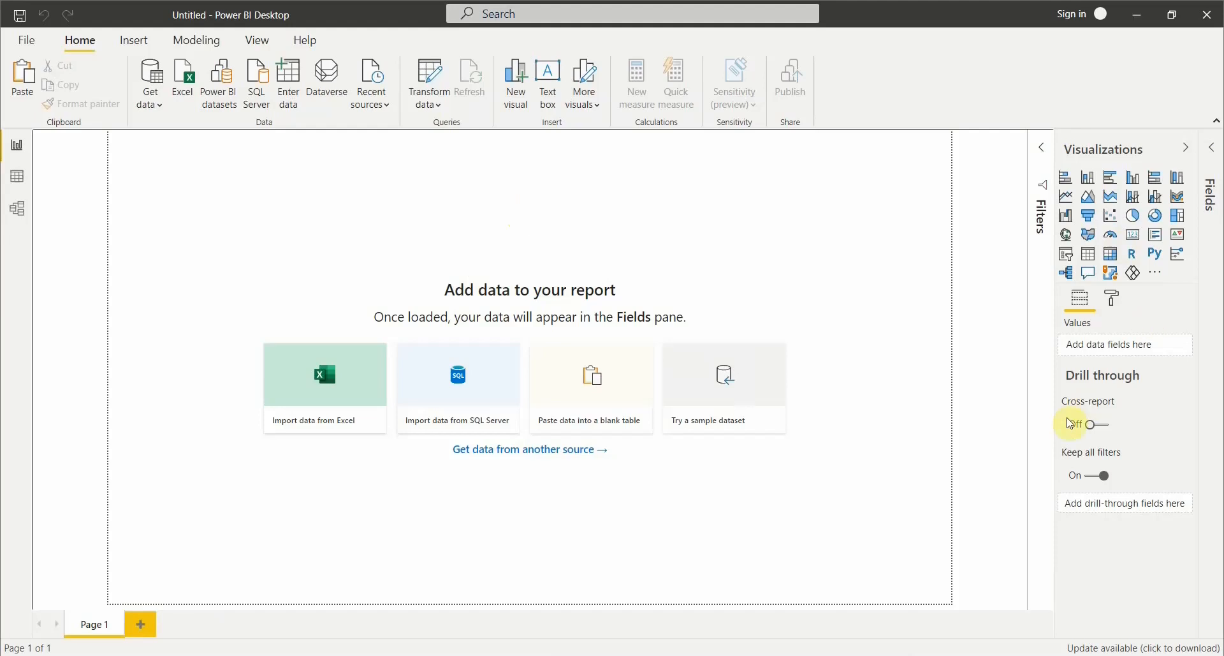
{"action": "left_click", "coordinate": [1214, 155]}
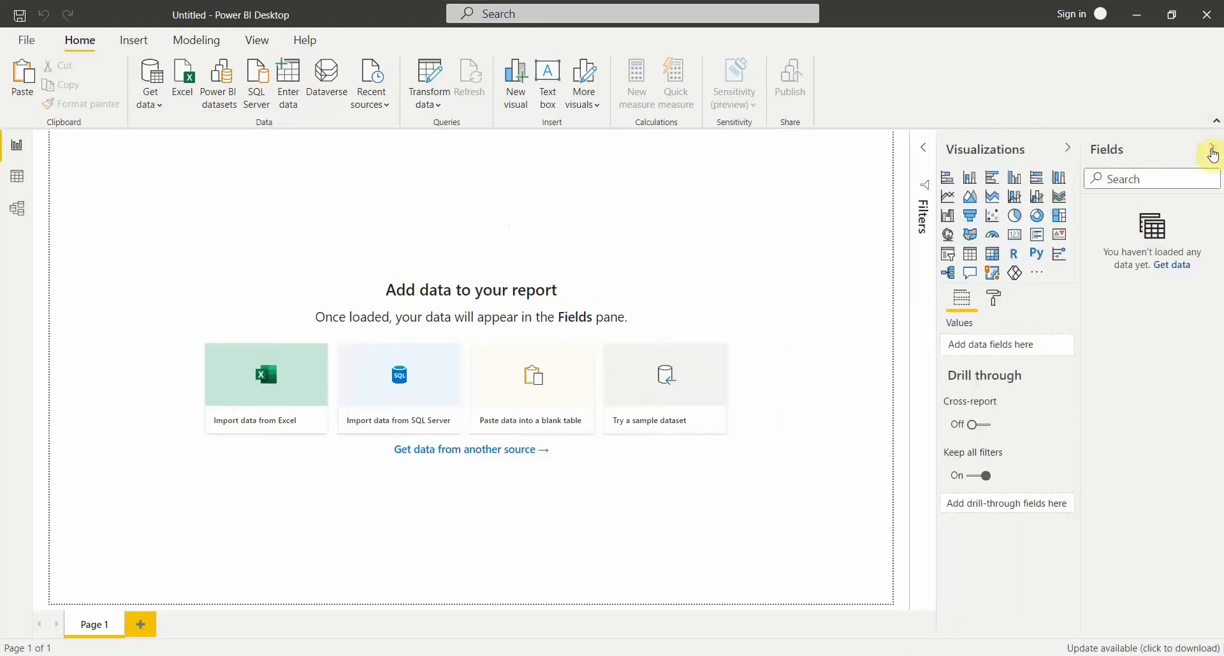
Step: Load the New Orders sheet from the Sample Datasets Excel workbook on the Desktop into the report
{"action": "left_click", "coordinate": [185, 96]}
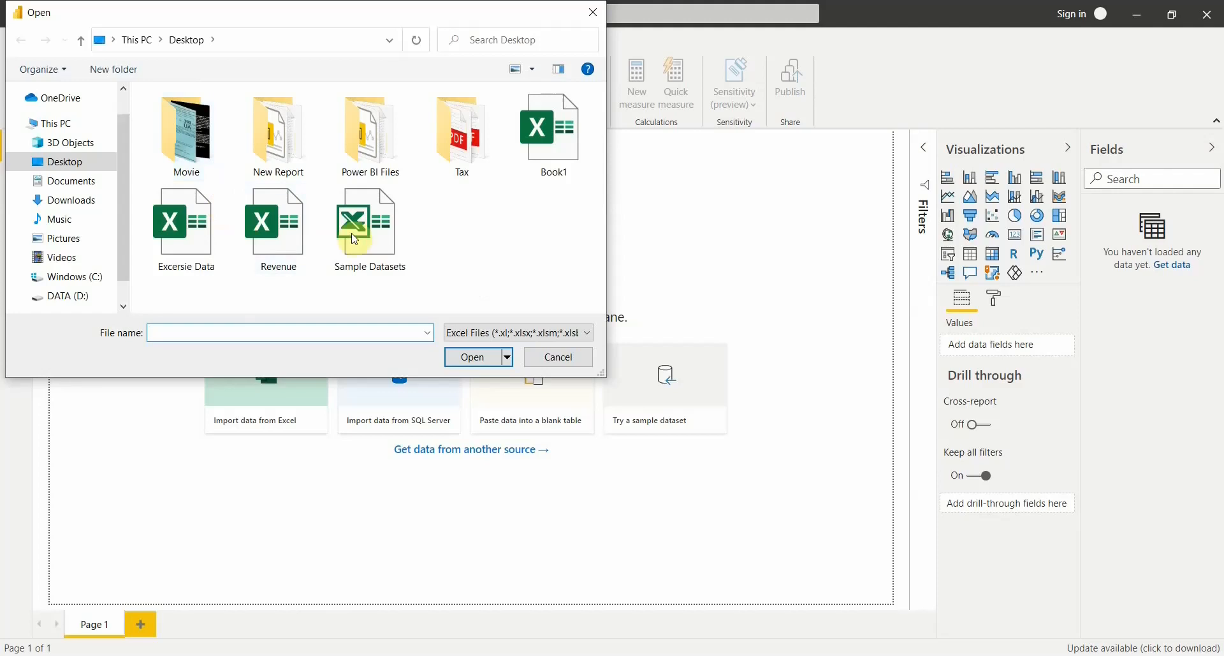
{"action": "left_click", "coordinate": [352, 249]}
{"action": "left_click", "coordinate": [471, 357]}
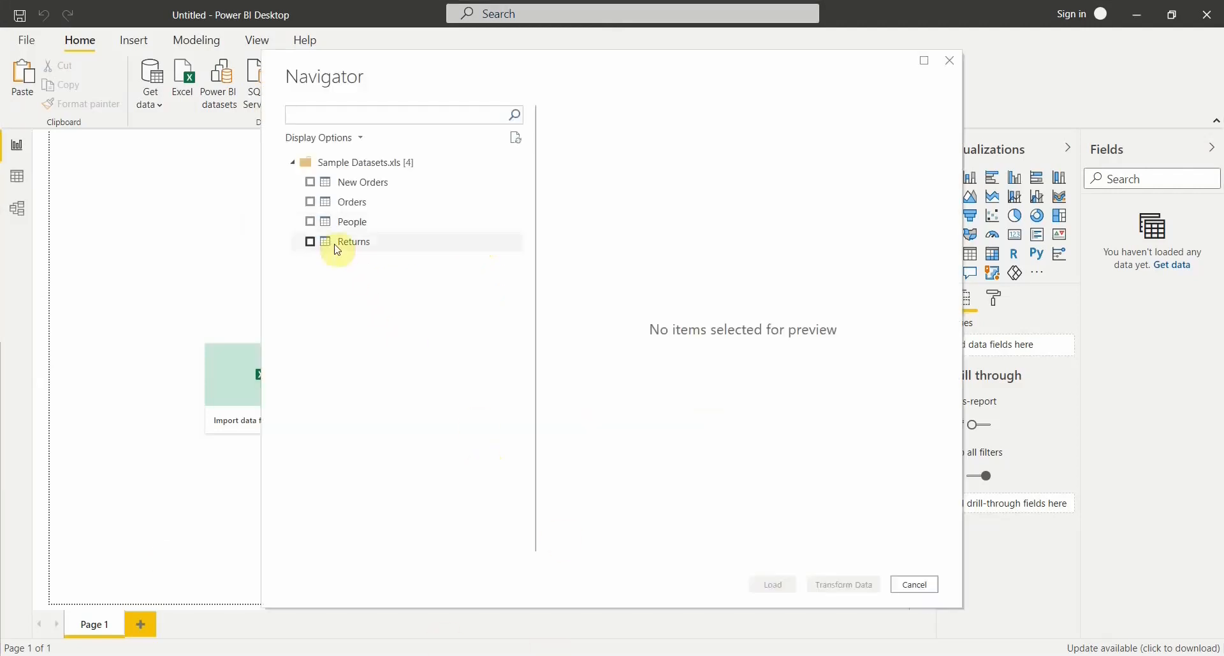
{"action": "left_click", "coordinate": [313, 184]}
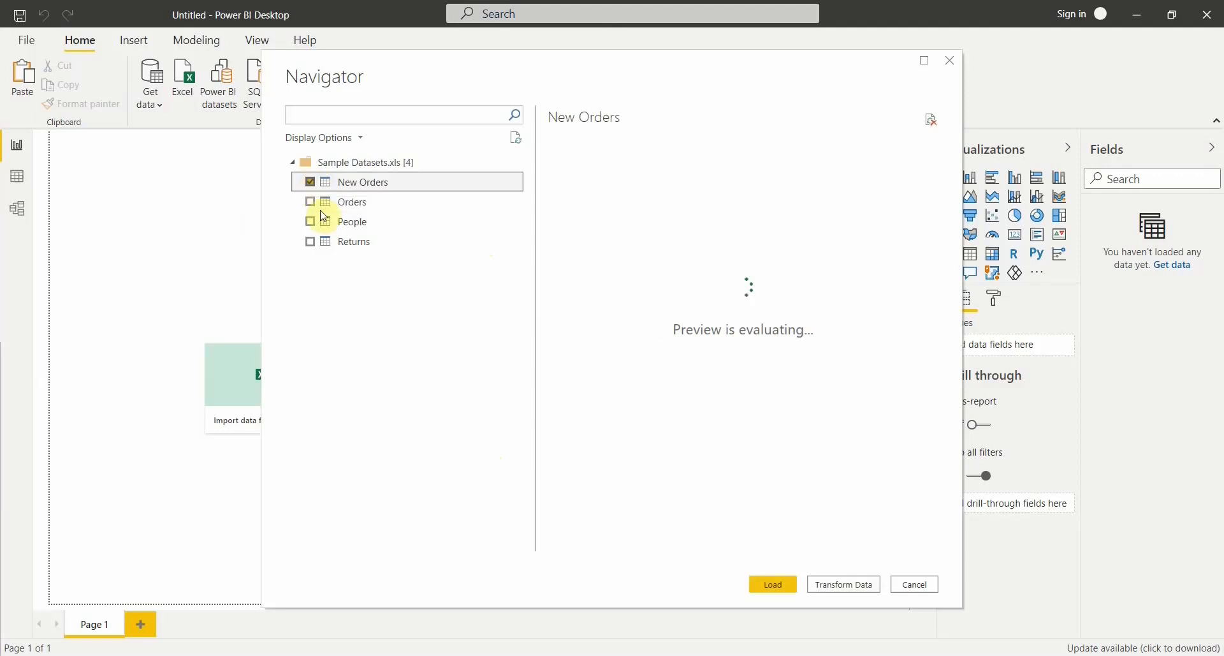
{"action": "left_click", "coordinate": [781, 592]}
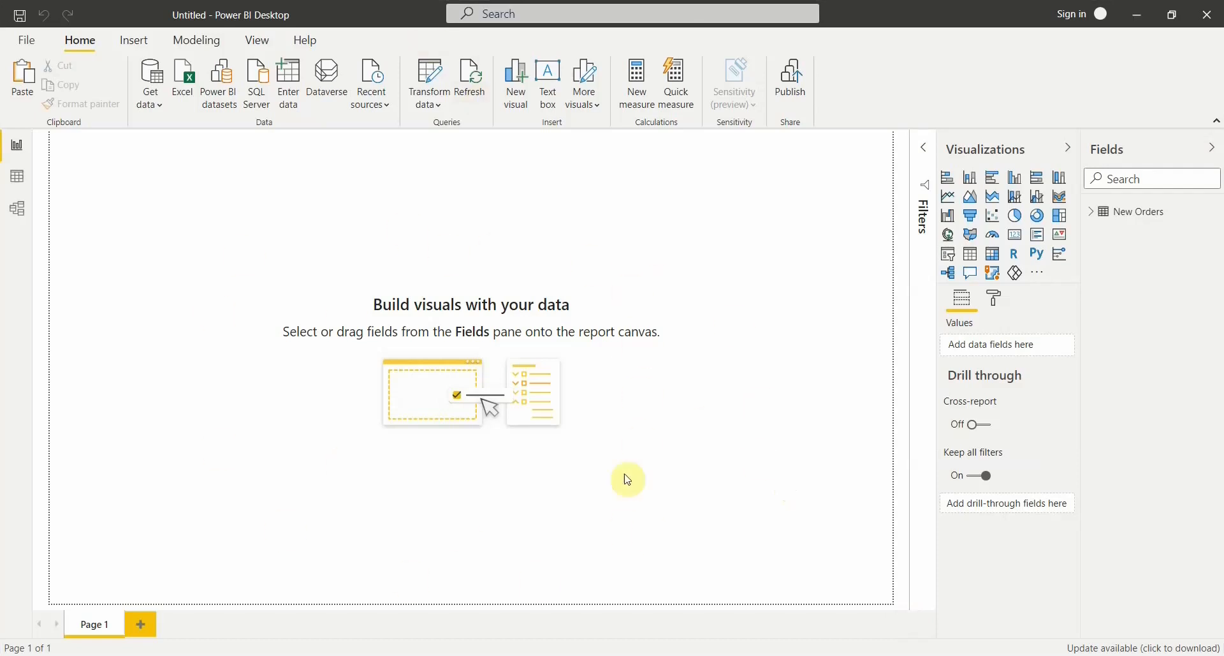
Step: Apply the built-in navy, blue, pink and red theme, the first one in the last row of Power BI themes
{"action": "left_click", "coordinate": [268, 46]}
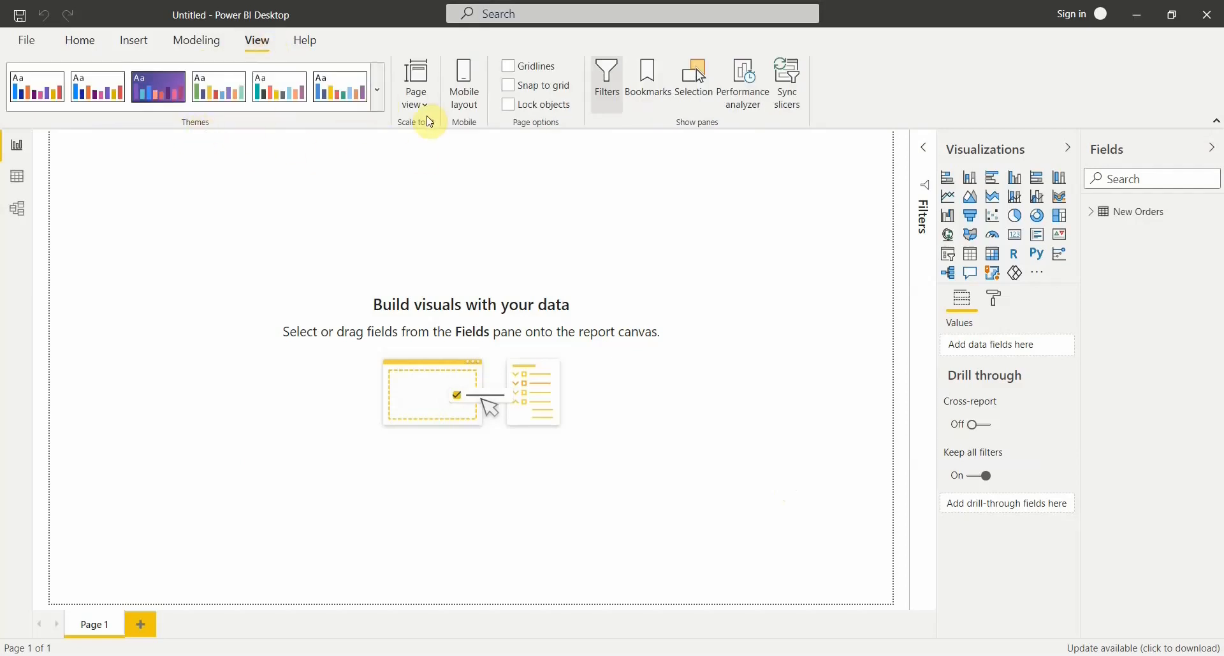
{"action": "left_click", "coordinate": [380, 95]}
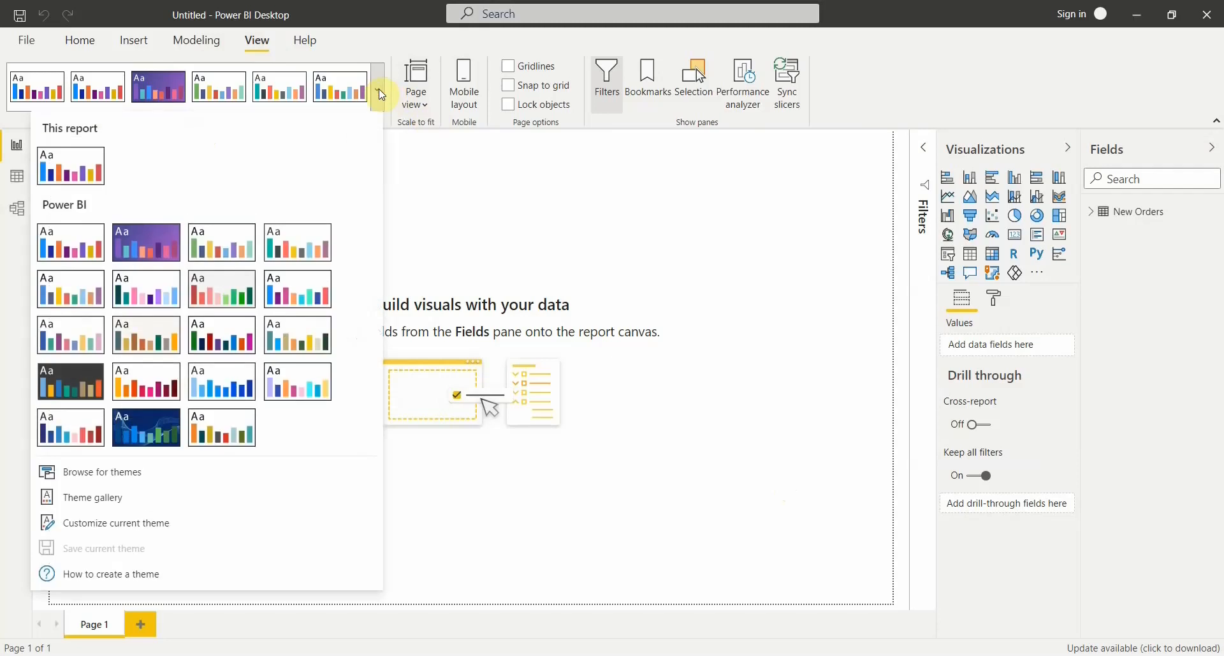
{"action": "left_click", "coordinate": [65, 434]}
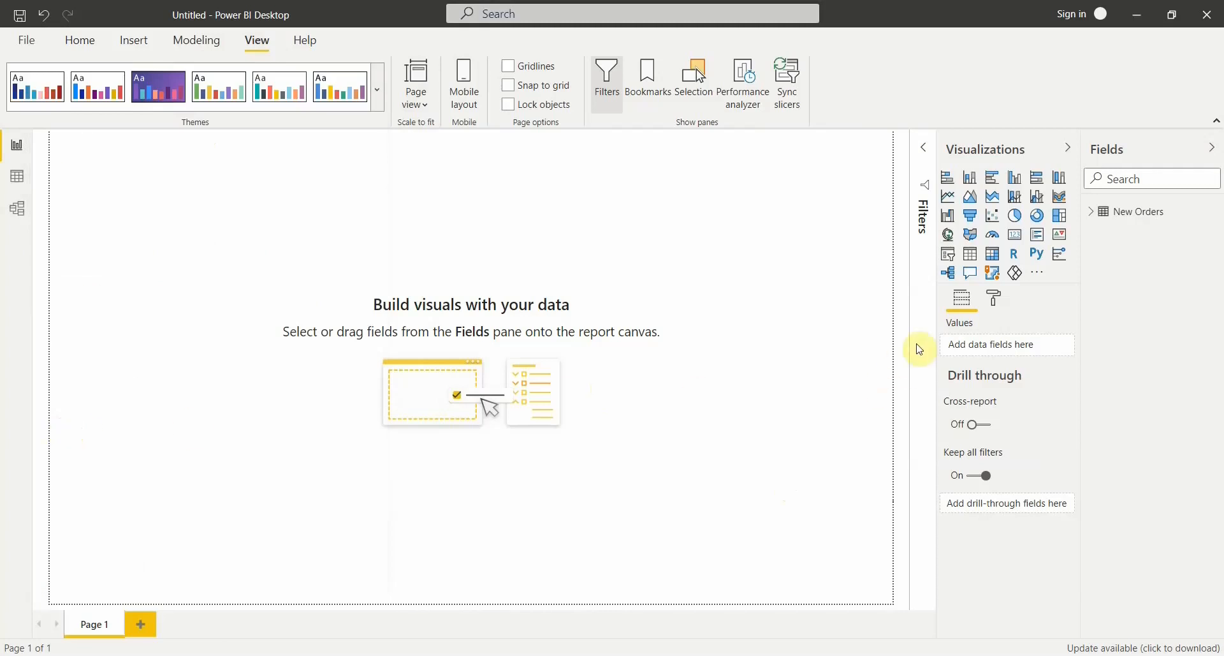
Step: Set the page background to colour #F6F6F6 with 0% transparency
{"action": "left_click", "coordinate": [999, 305]}
{"action": "left_click", "coordinate": [1018, 421]}
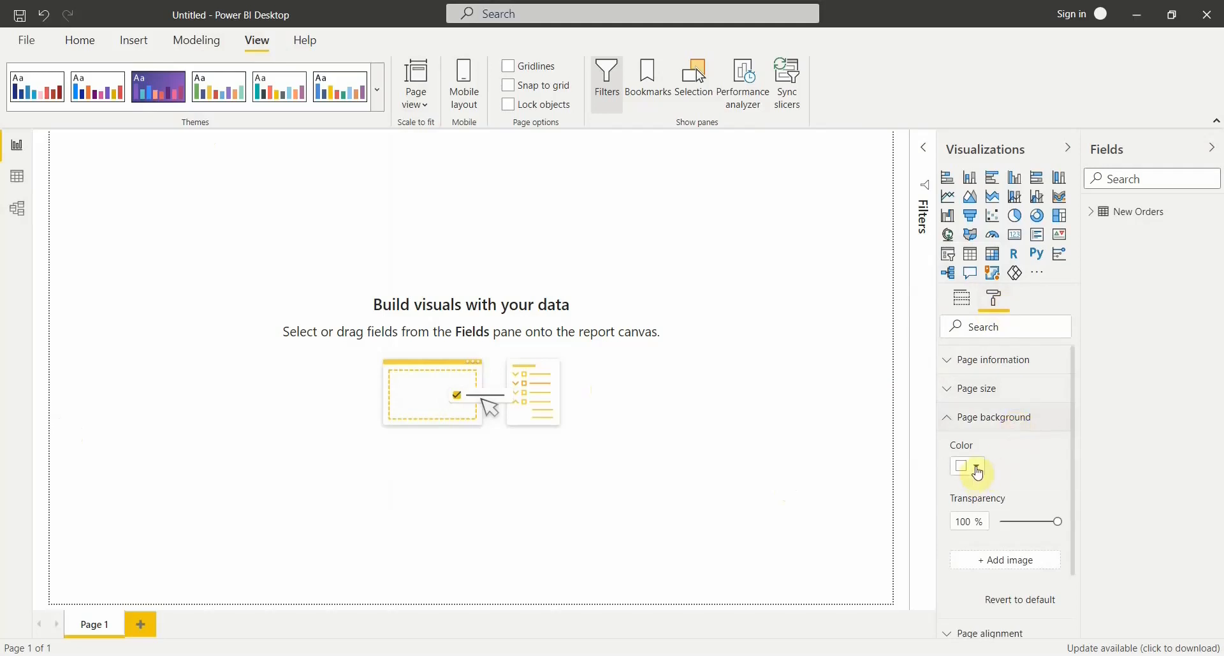
{"action": "left_click", "coordinate": [975, 467]}
{"action": "left_click", "coordinate": [989, 429]}
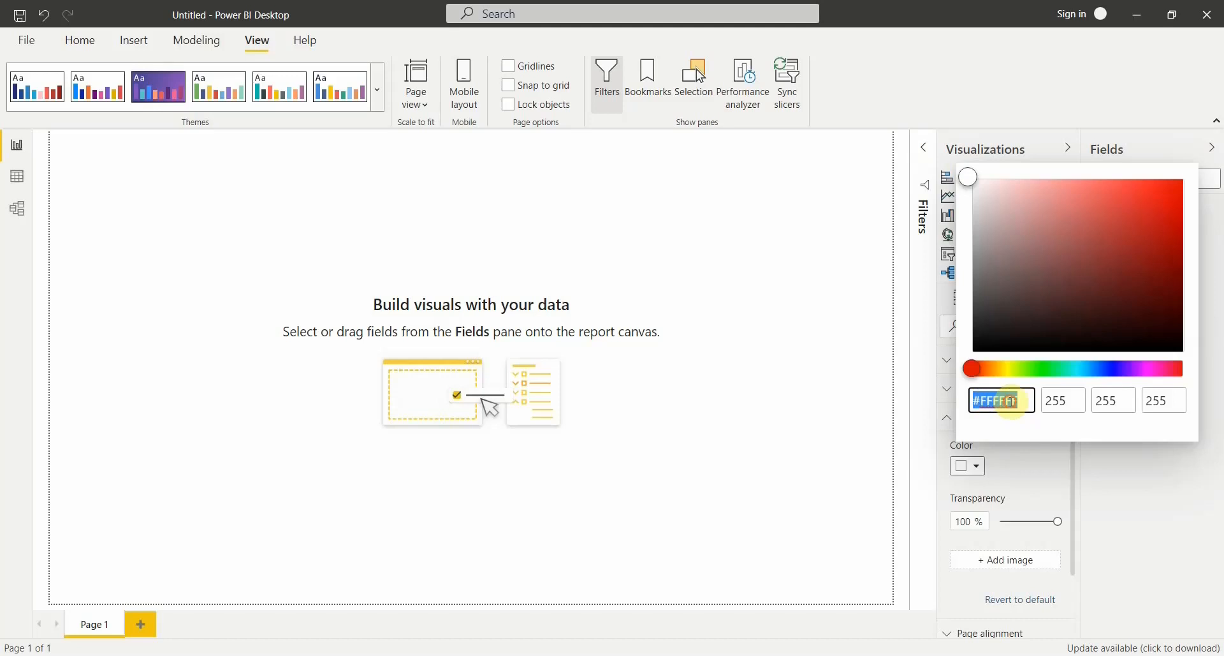
{"action": "key", "text": "End"}
{"action": "key", "text": "BackSpace"}
{"action": "key", "text": "BackSpace"}
{"action": "key", "text": "BackSpace"}
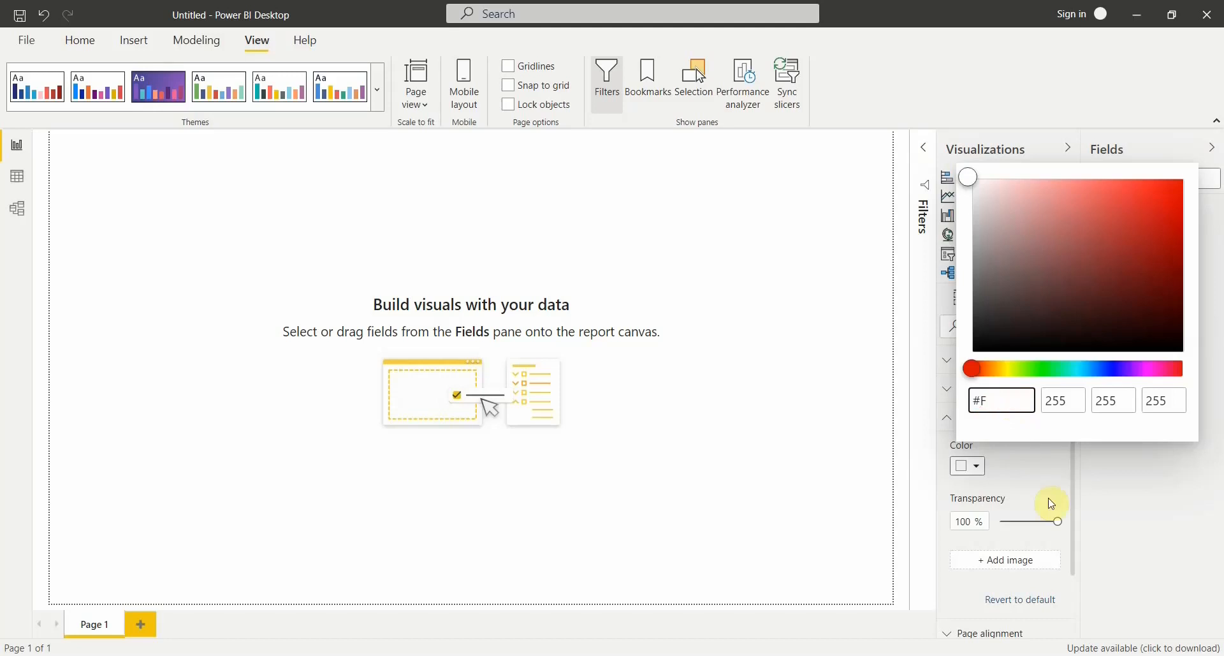
{"action": "type", "text": "F6F6F6"}
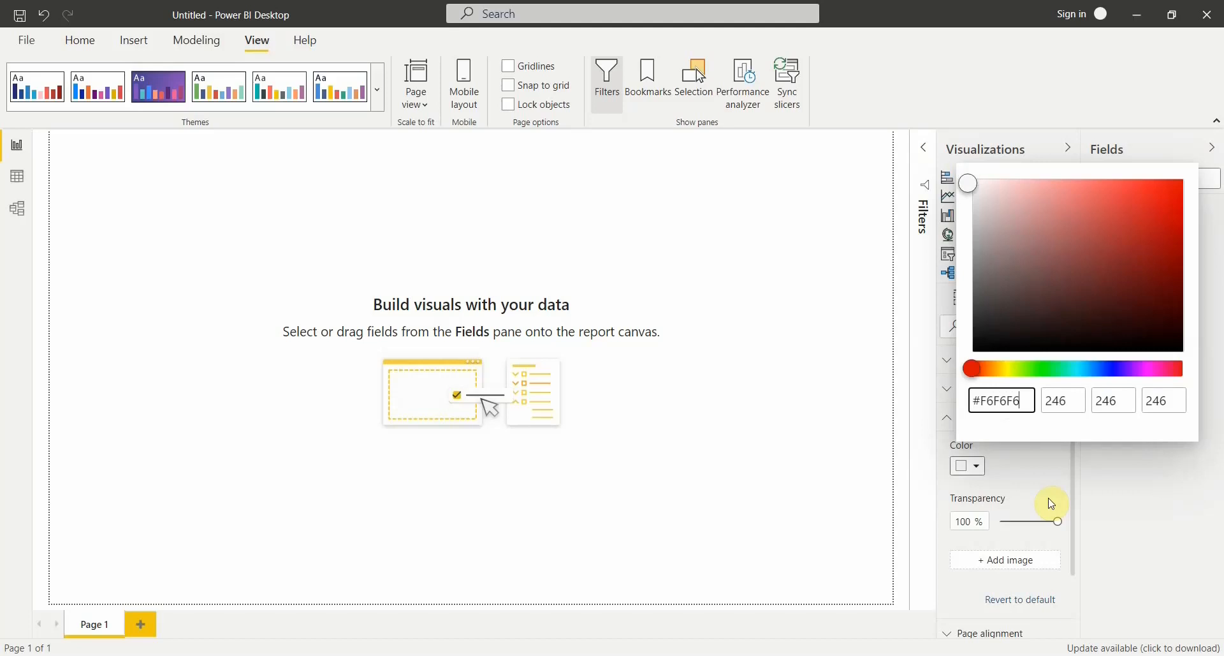
{"action": "left_click", "coordinate": [1033, 486]}
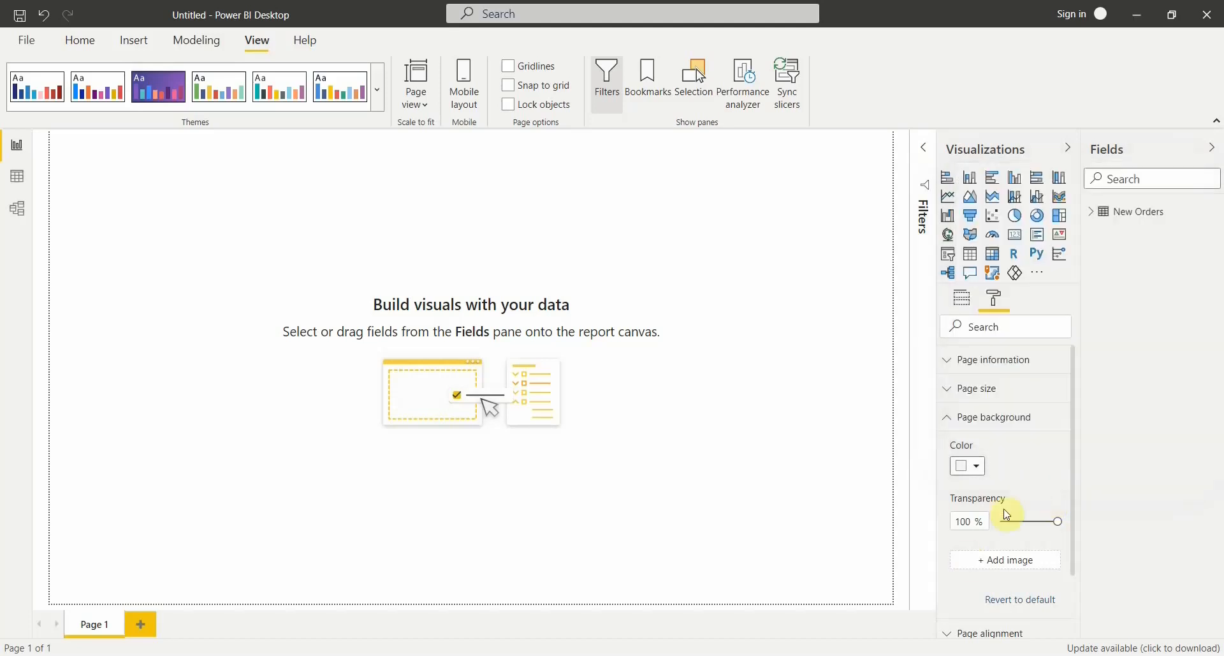
{"action": "left_click_drag", "start_coordinate": [1057, 521], "coordinate": [997, 521]}
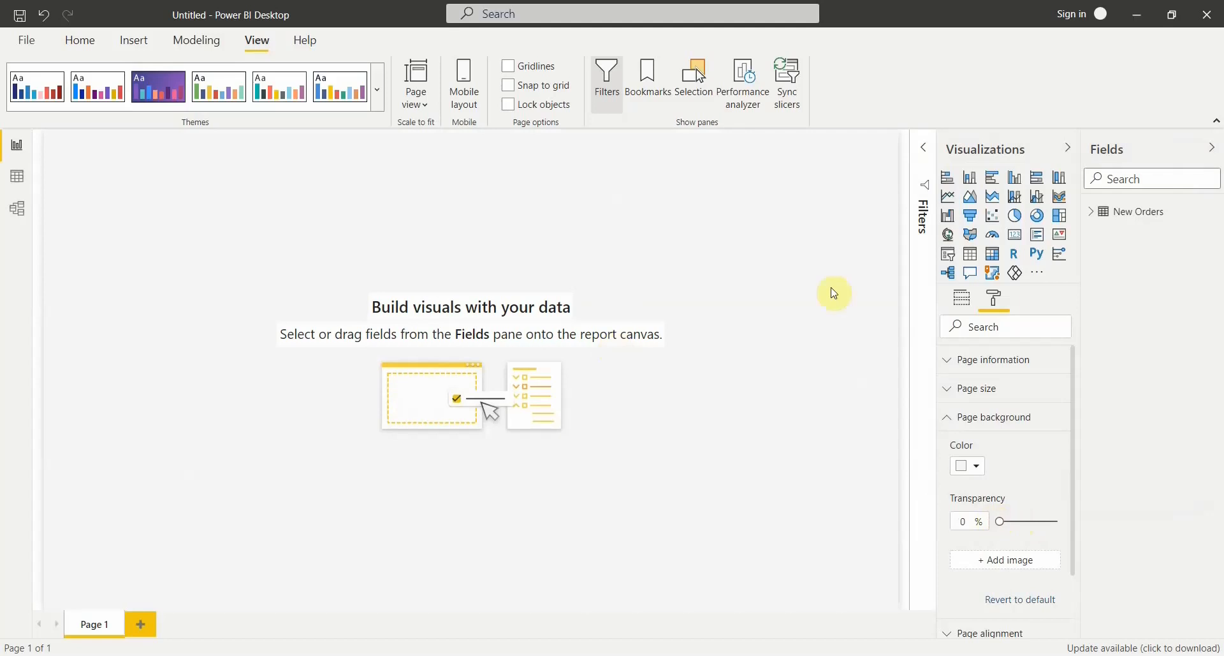
{"action": "left_click", "coordinate": [998, 416]}
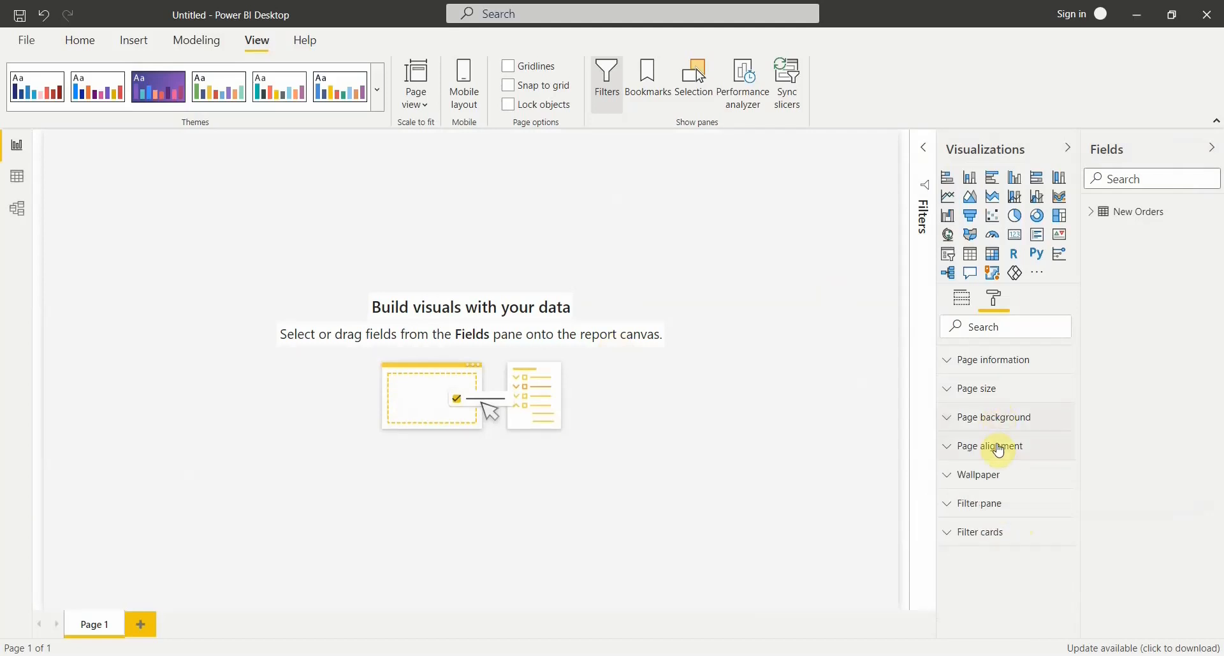
Step: Set the page's vertical alignment to Middle
{"action": "left_click", "coordinate": [1000, 446]}
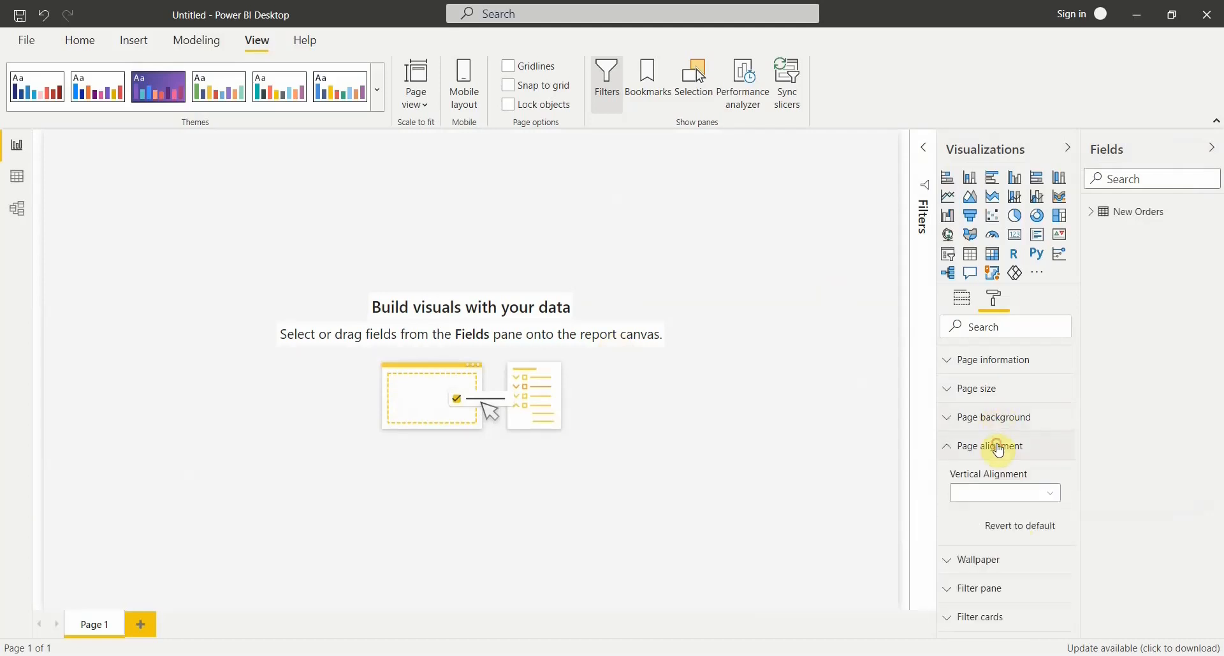
{"action": "left_click", "coordinate": [994, 496]}
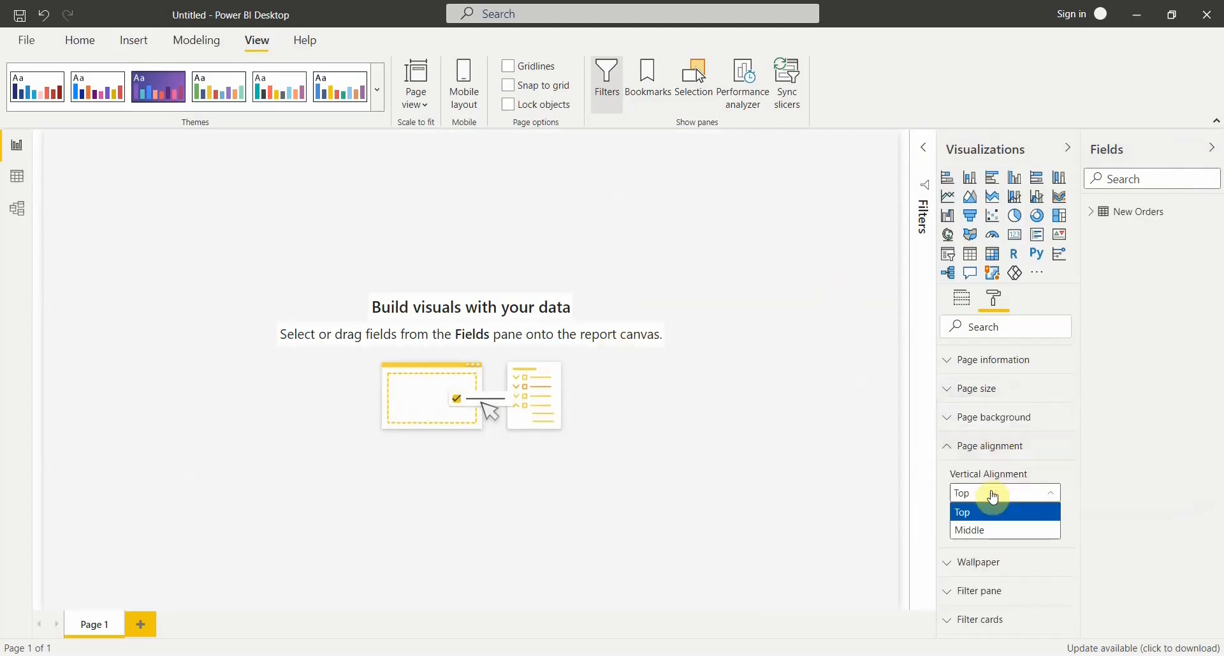
{"action": "left_click", "coordinate": [982, 531]}
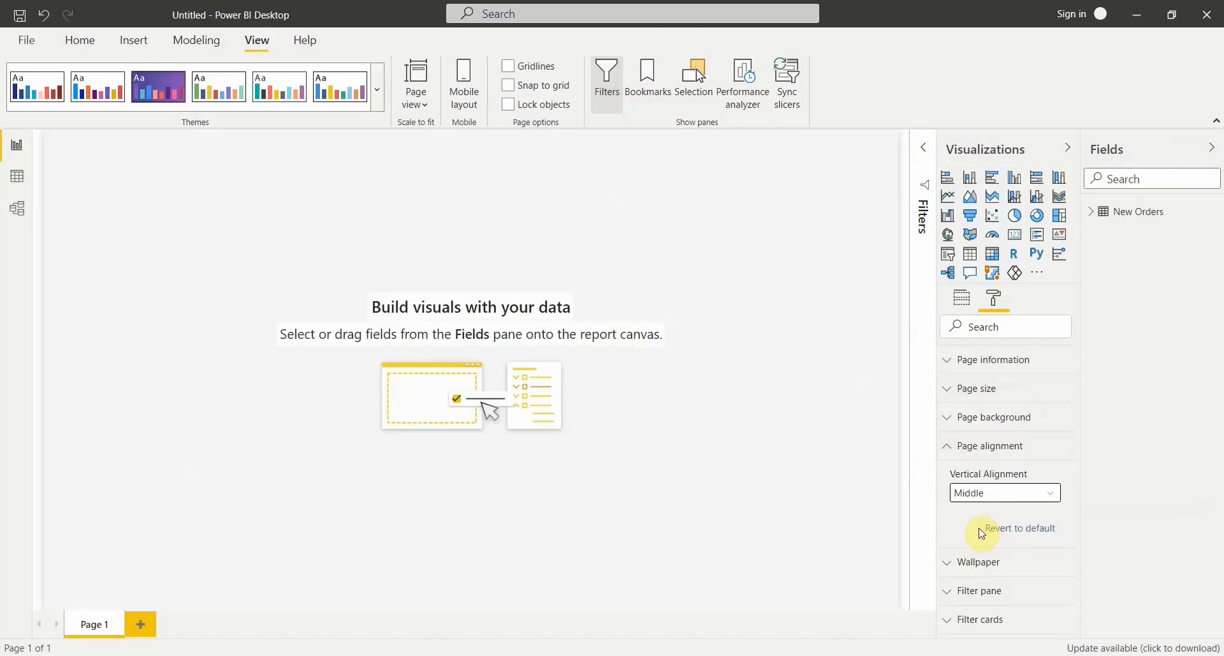
{"action": "left_click", "coordinate": [985, 453]}
Step: Set the report wallpaper to the darkest grey shade of the white theme colour
{"action": "left_click", "coordinate": [992, 477]}
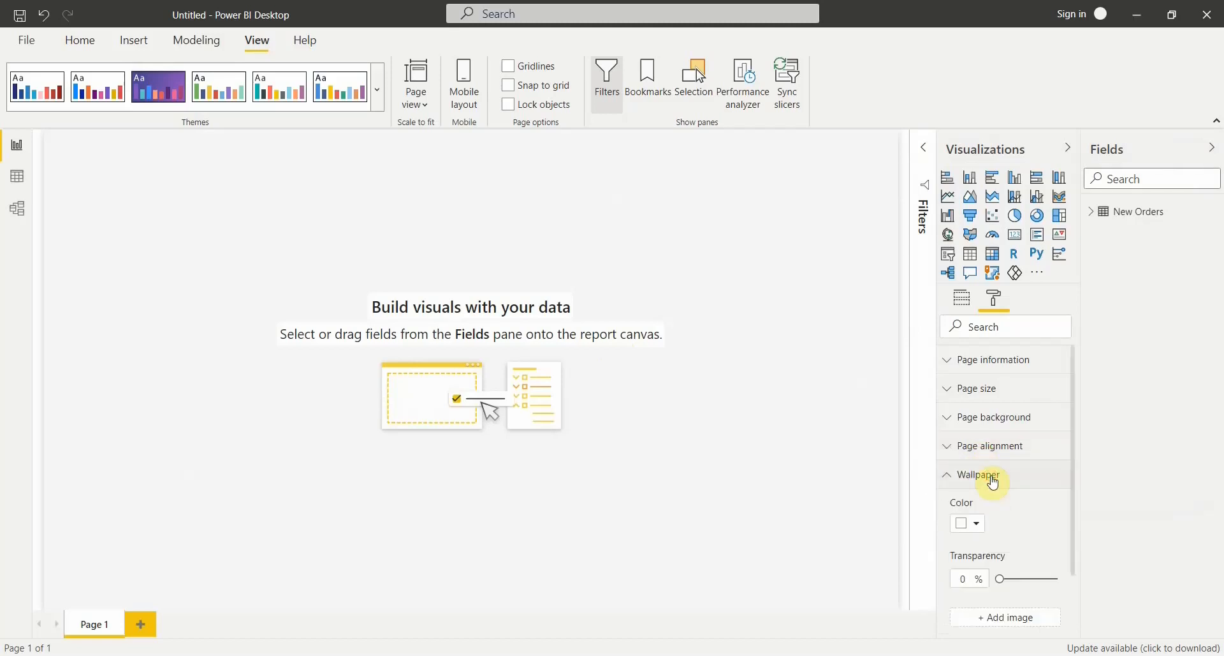
{"action": "scroll", "coordinate": [995, 482], "scroll_direction": "down", "scroll_amount": 3}
{"action": "left_click", "coordinate": [970, 434]}
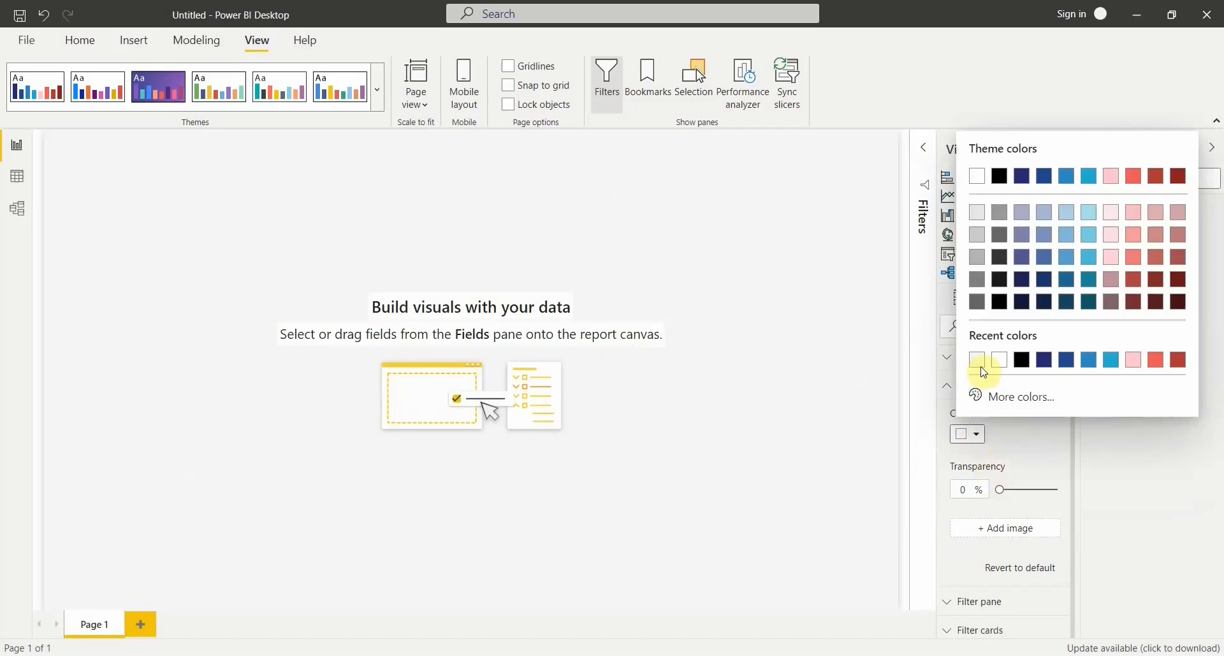
{"action": "left_click", "coordinate": [978, 302]}
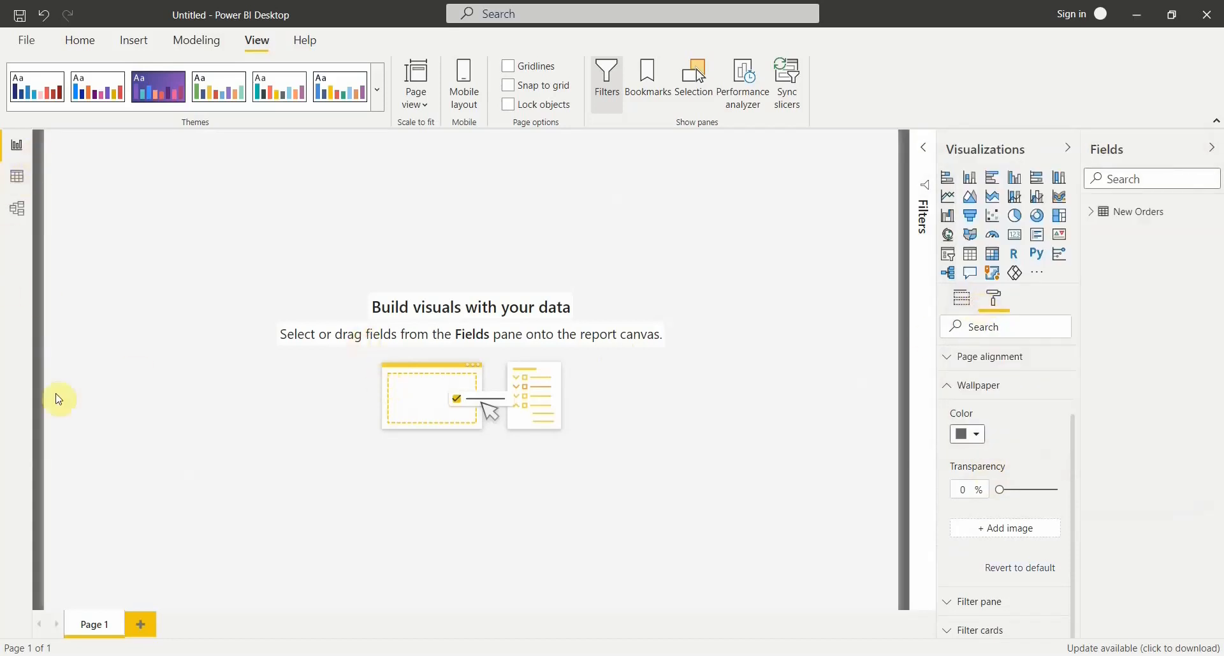
{"action": "left_click", "coordinate": [986, 385]}
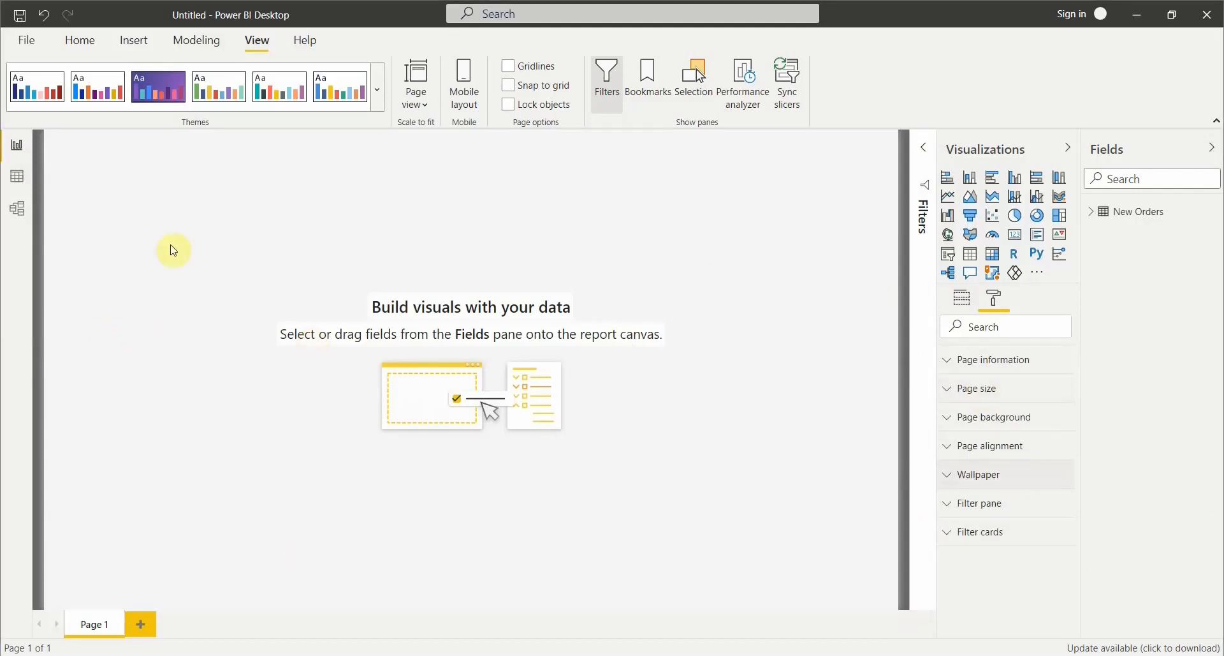
Step: Set the page view to Fit to width and compare the canvas with the finished SALES DASHBOARD report
{"action": "left_click", "coordinate": [425, 108]}
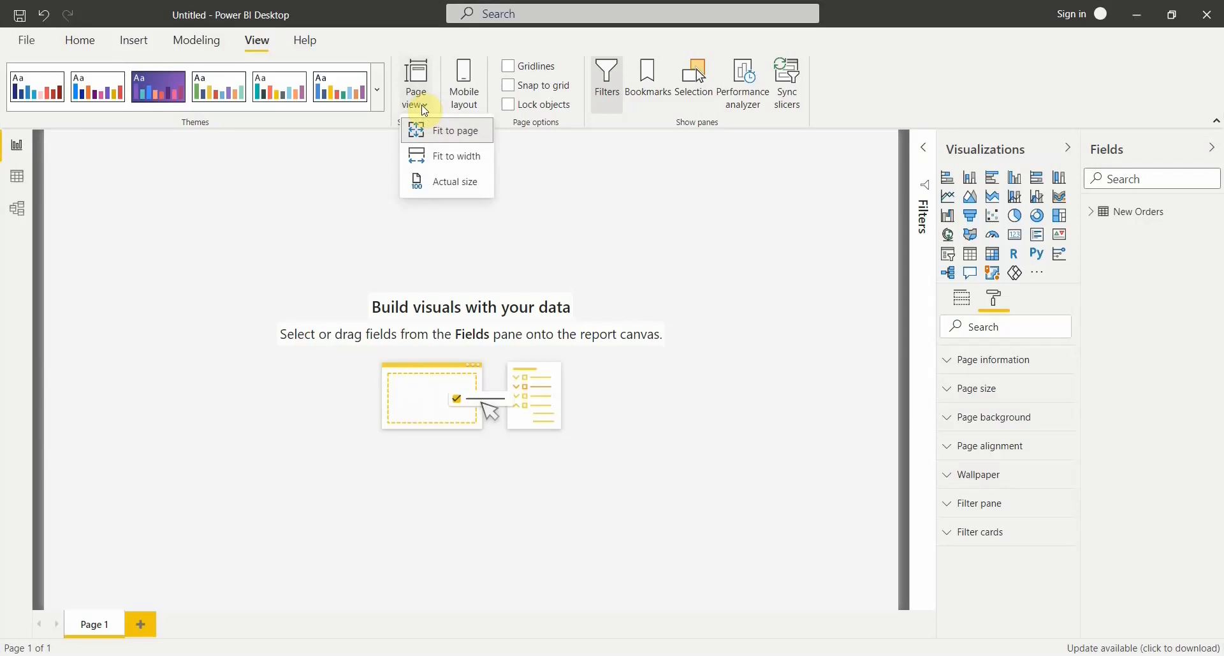
{"action": "left_click", "coordinate": [454, 160]}
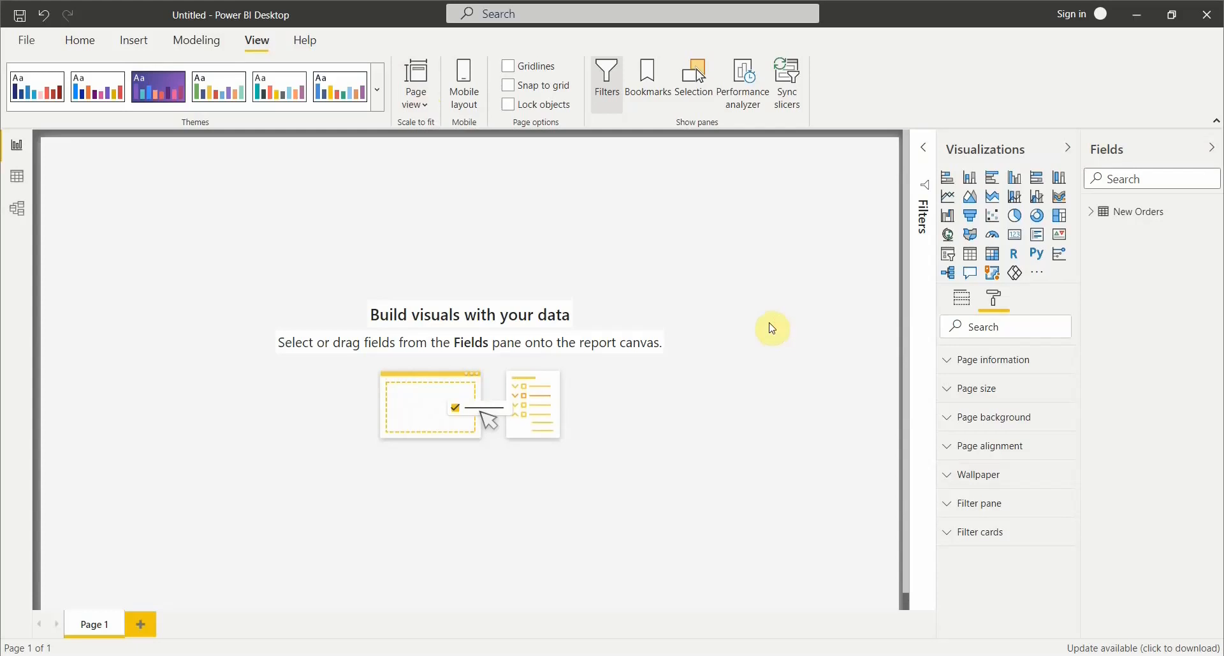
{"action": "left_click", "coordinate": [673, 622]}
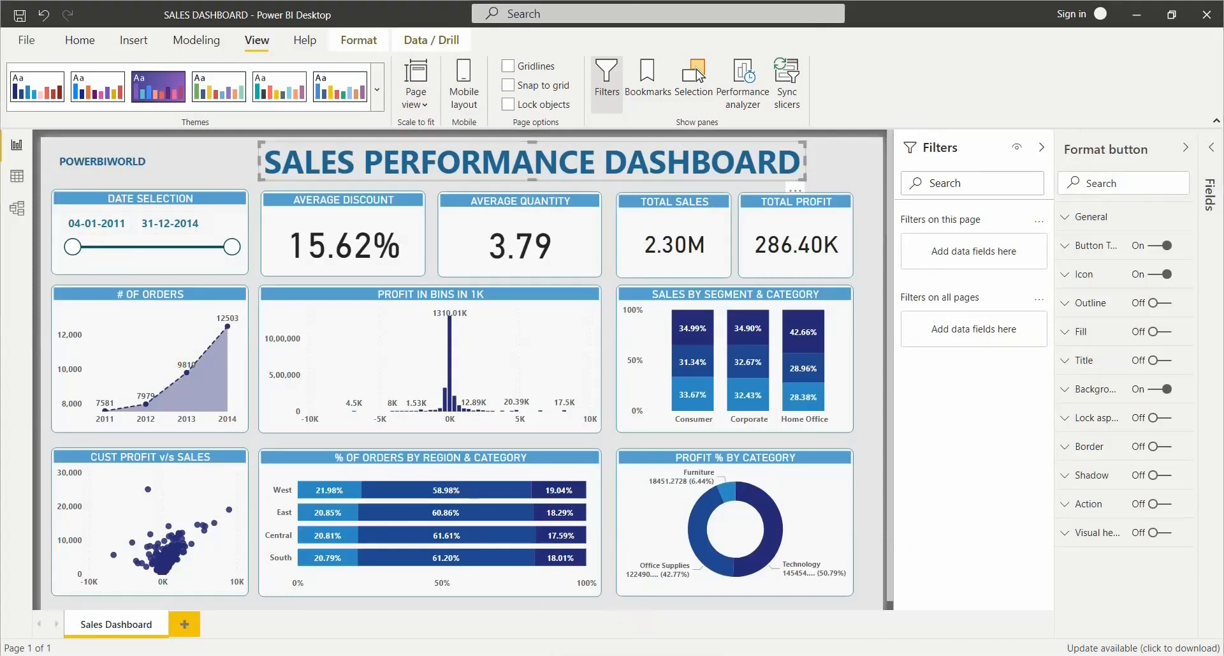
{"action": "left_click", "coordinate": [801, 611]}
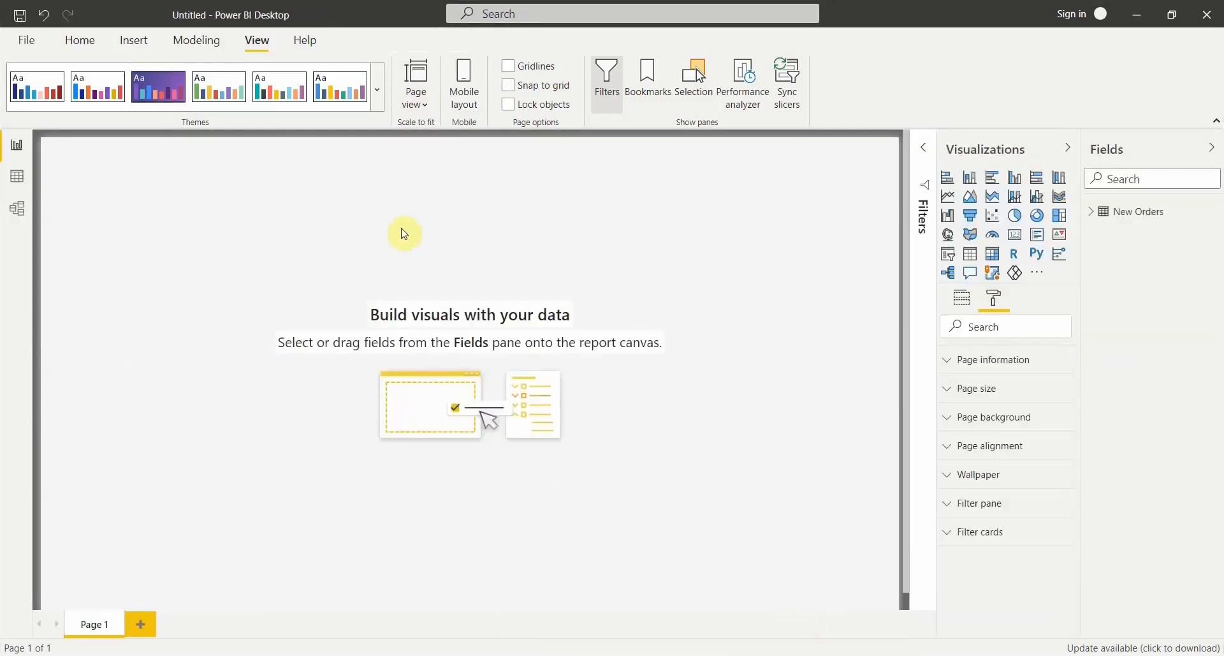
Step: Insert a blank button, place it slightly inset from the page's upper-left corner, and collapse the Filters pane
{"action": "left_click", "coordinate": [141, 51]}
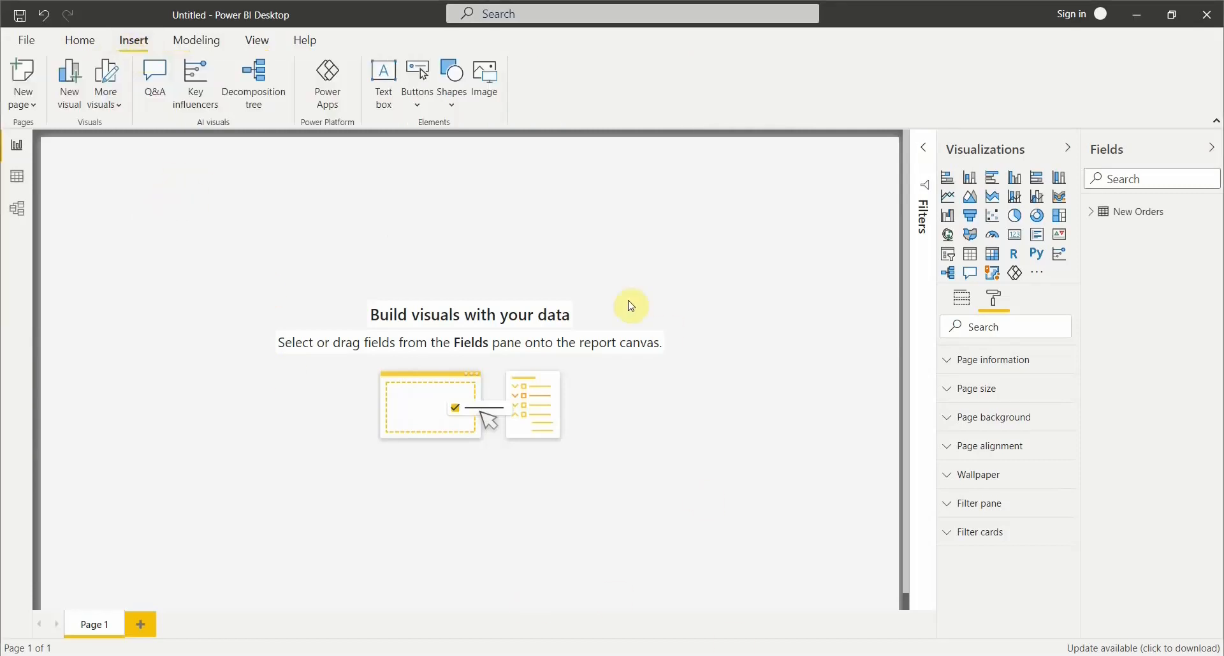
{"action": "left_click", "coordinate": [419, 109]}
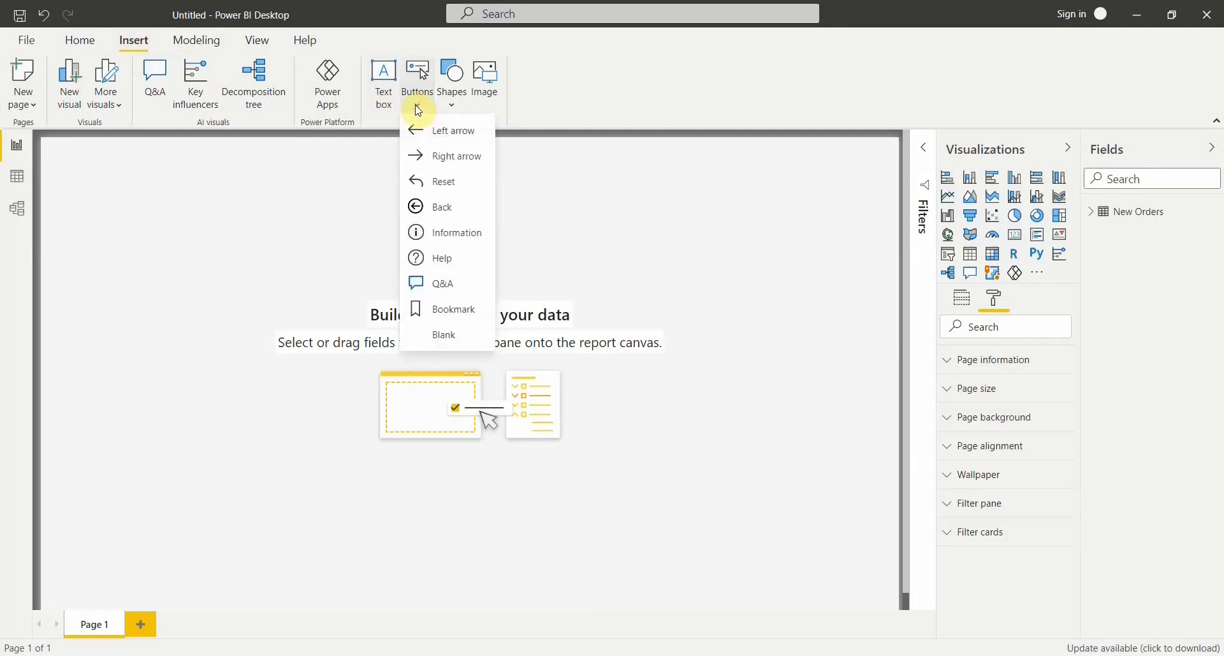
{"action": "left_click", "coordinate": [443, 338]}
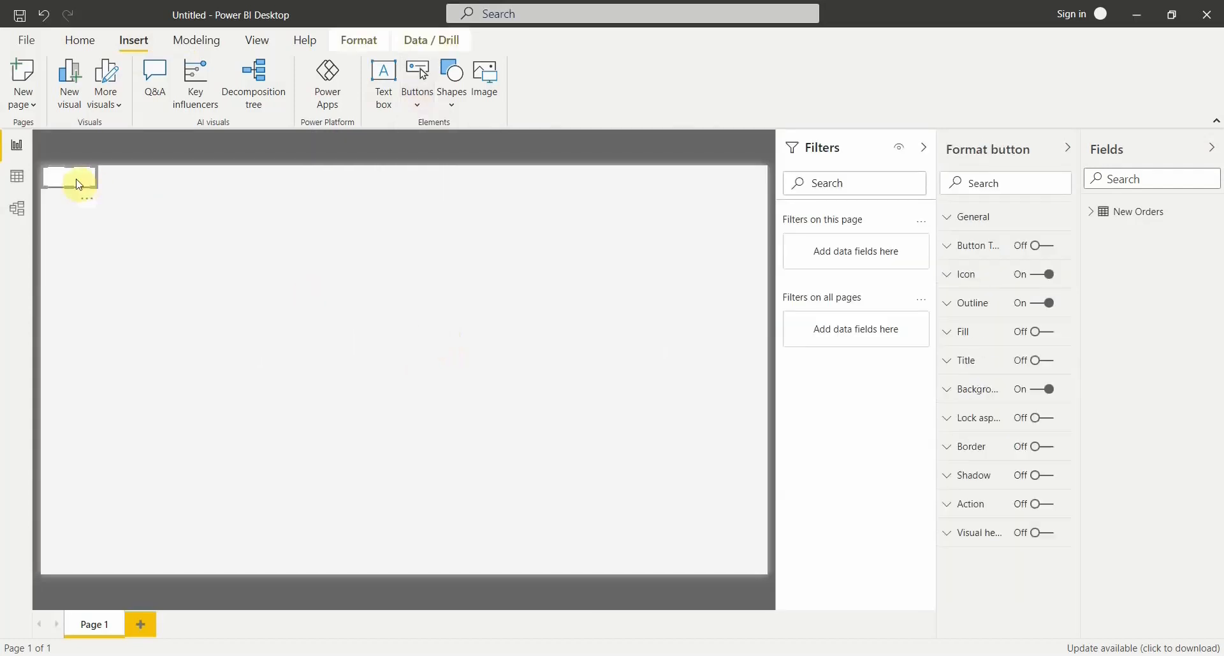
{"action": "left_click_drag", "start_coordinate": [76, 181], "coordinate": [86, 190]}
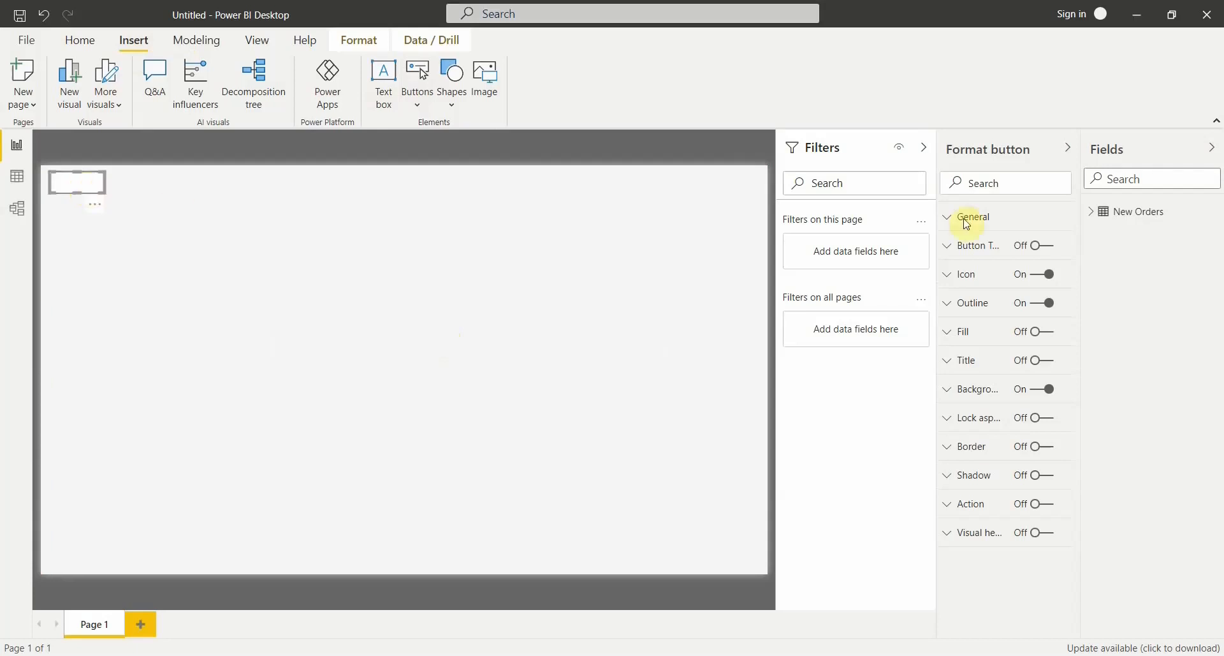
{"action": "left_click", "coordinate": [926, 149]}
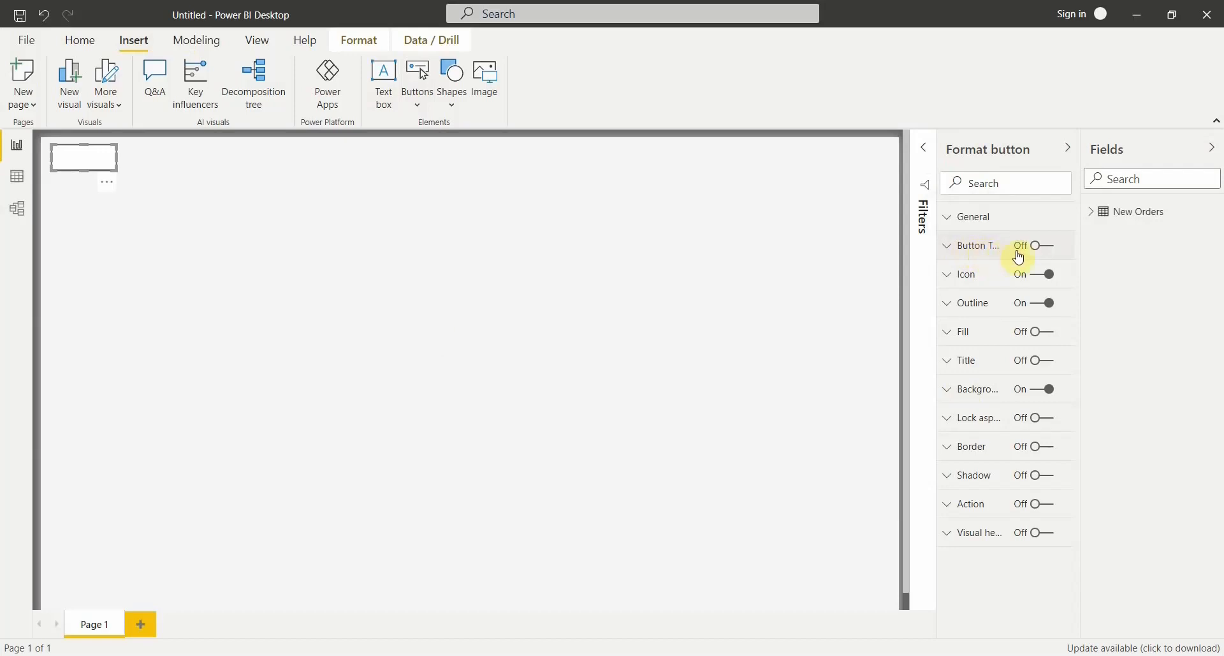
Step: Enable the blank button's text and set it to POWERBIWORLD
{"action": "left_click", "coordinate": [1051, 248]}
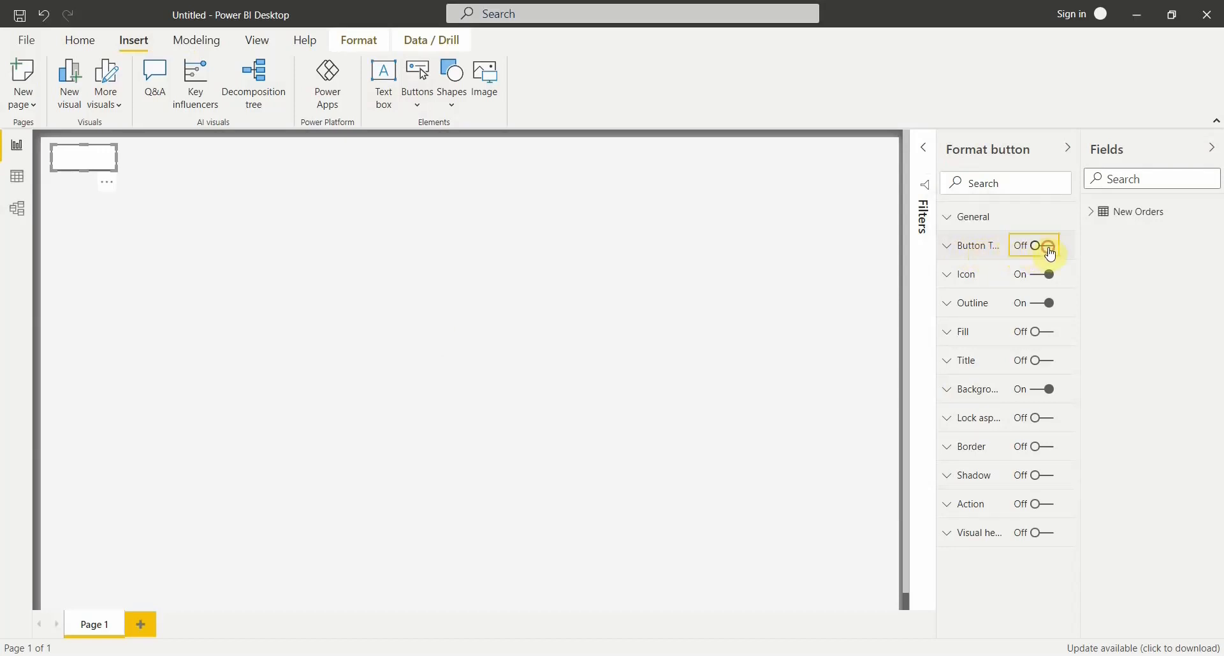
{"action": "left_click", "coordinate": [948, 248]}
{"action": "left_click", "coordinate": [950, 254]}
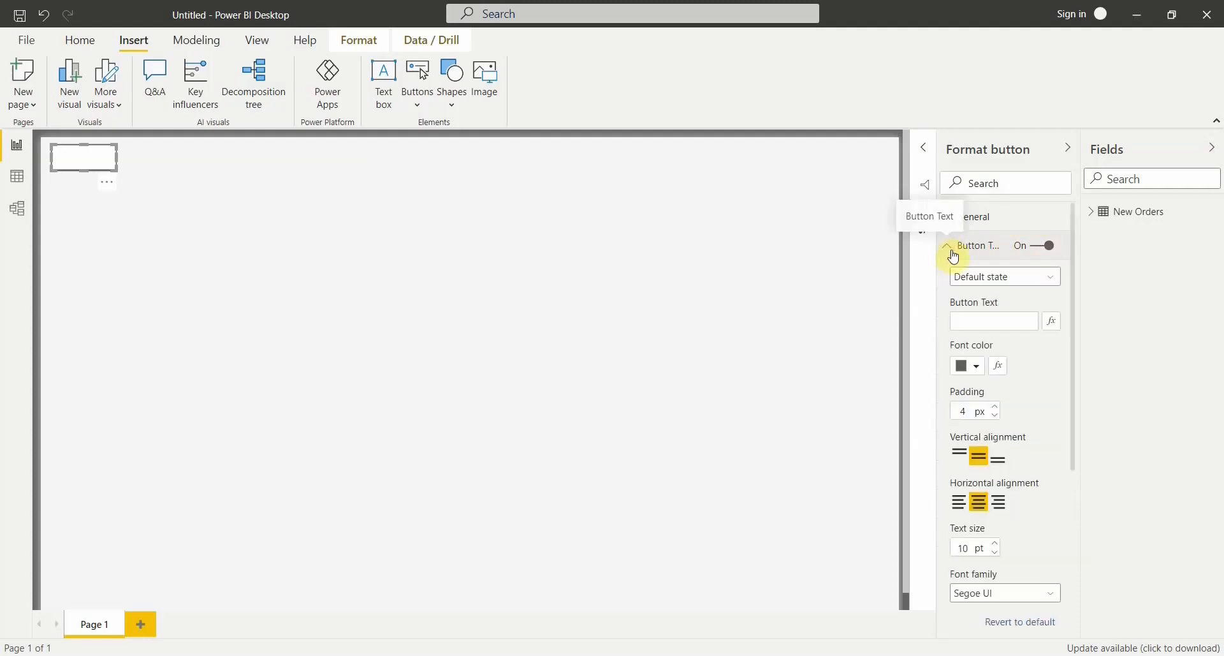
{"action": "left_click", "coordinate": [1002, 325]}
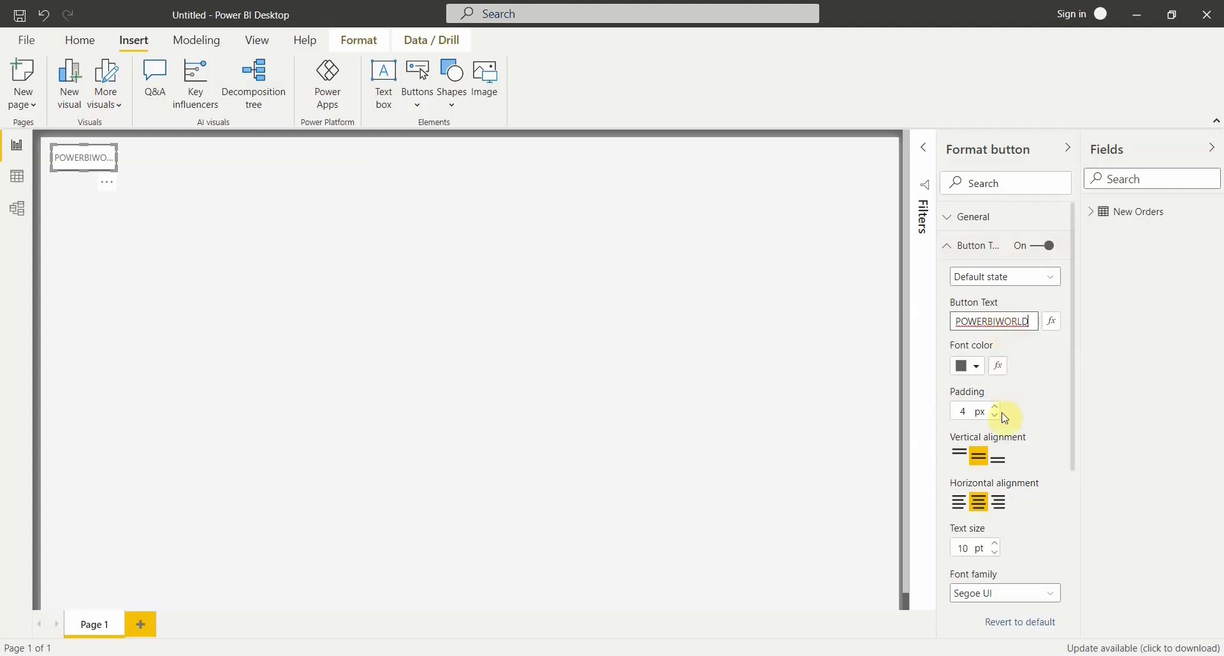
Step: Set the button text to 12 pt Segoe UI Bold and widen the button so POWERBIWORLD fits on one line
{"action": "left_click", "coordinate": [995, 544]}
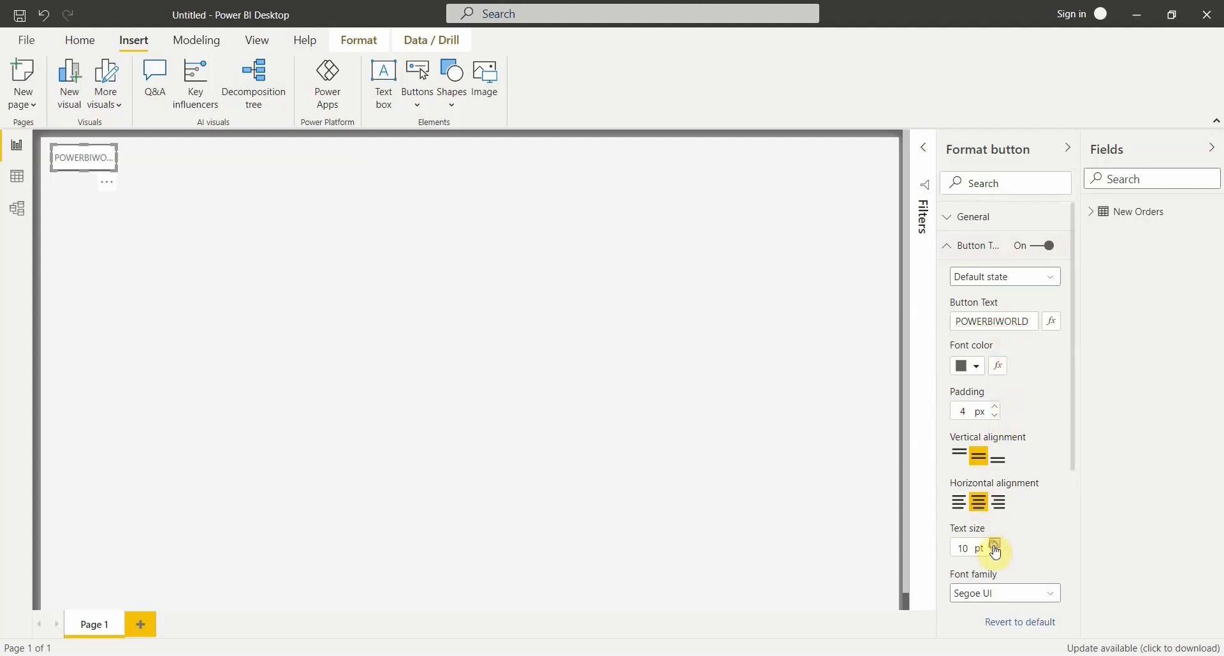
{"action": "left_click", "coordinate": [995, 544]}
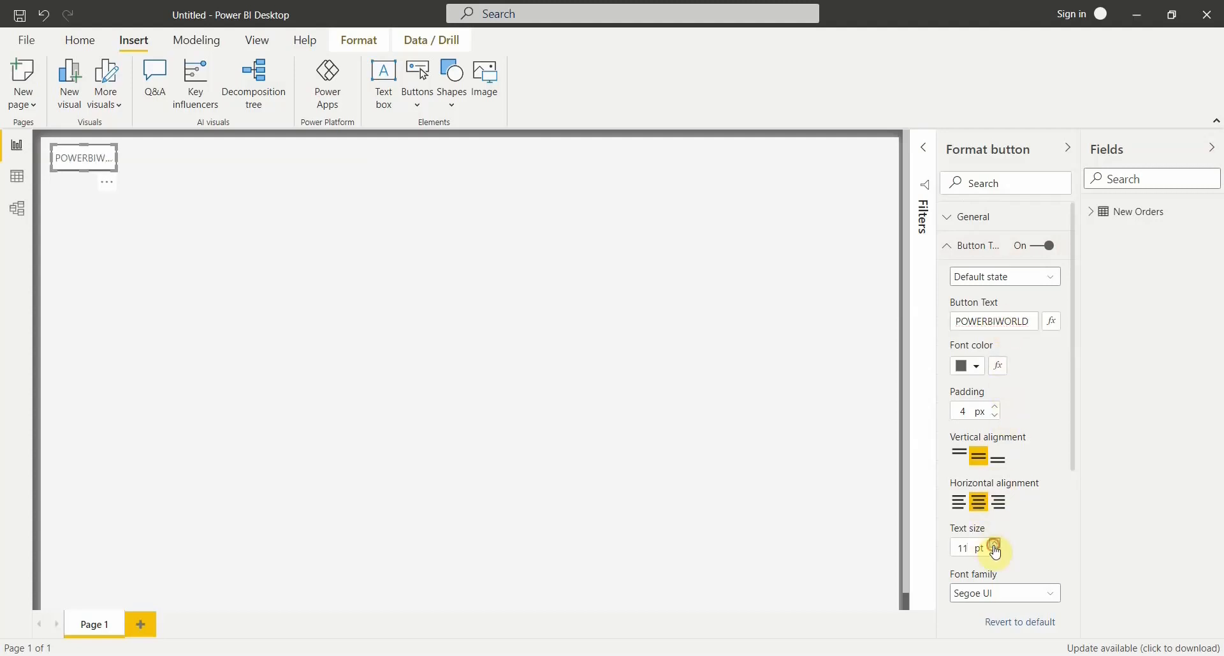
{"action": "left_click", "coordinate": [1000, 594]}
{"action": "scroll", "coordinate": [1007, 497], "scroll_direction": "down", "scroll_amount": 5}
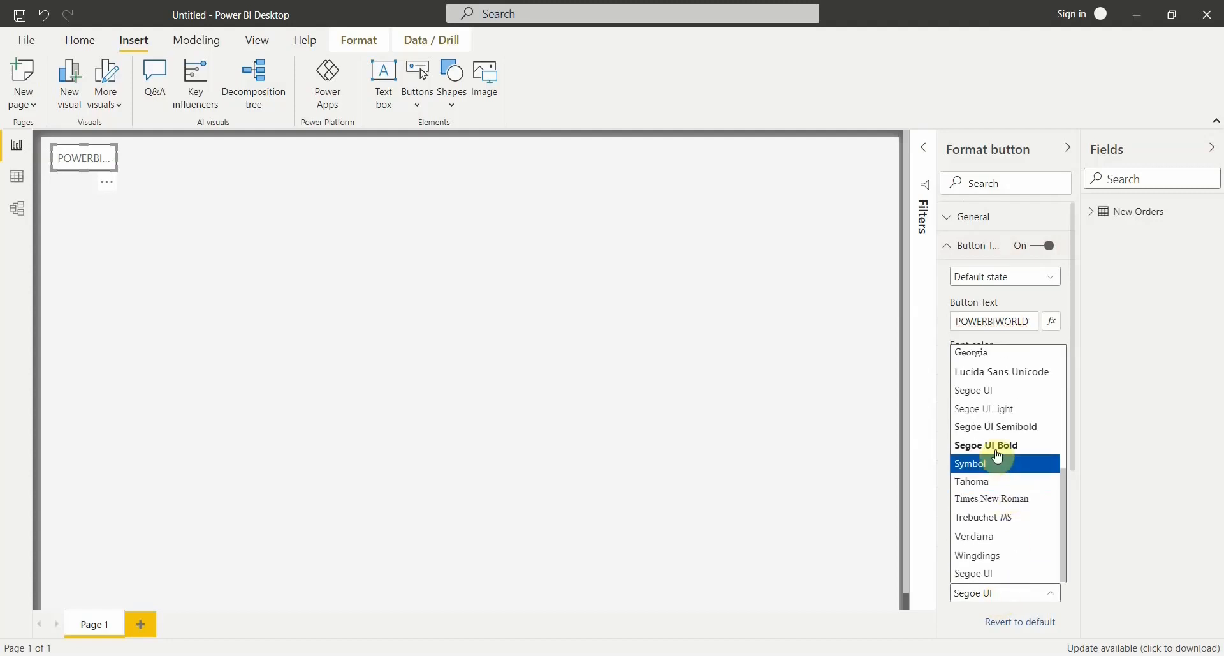
{"action": "left_click", "coordinate": [999, 449]}
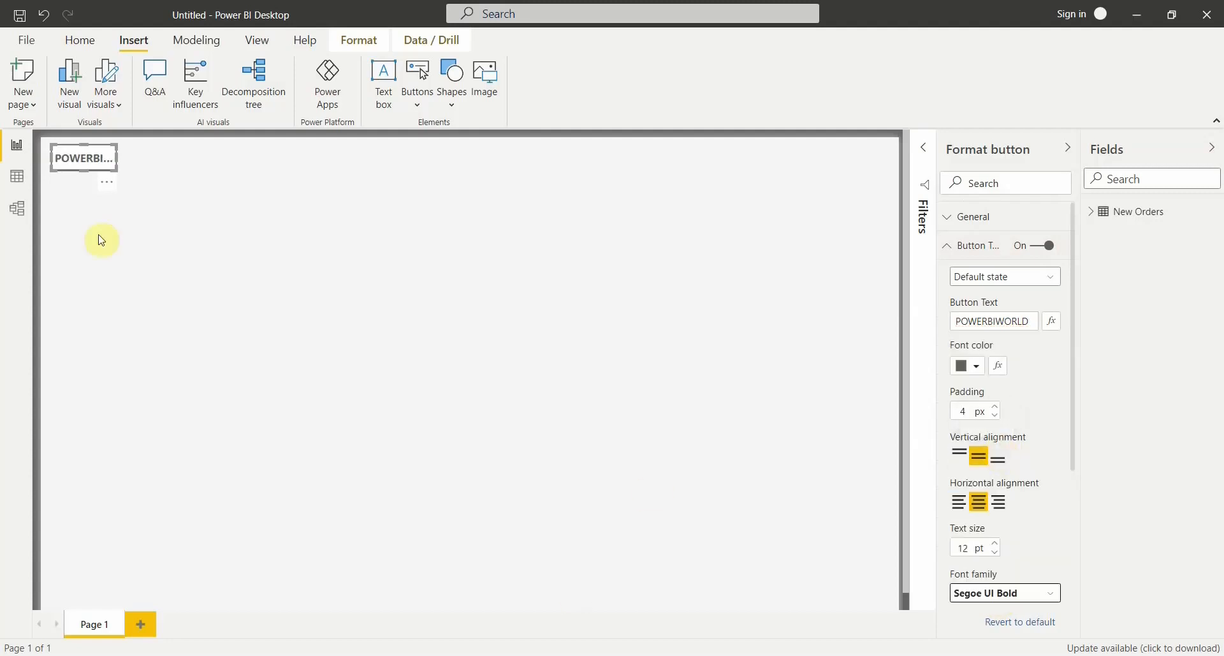
{"action": "left_click_drag", "start_coordinate": [118, 154], "coordinate": [151, 158]}
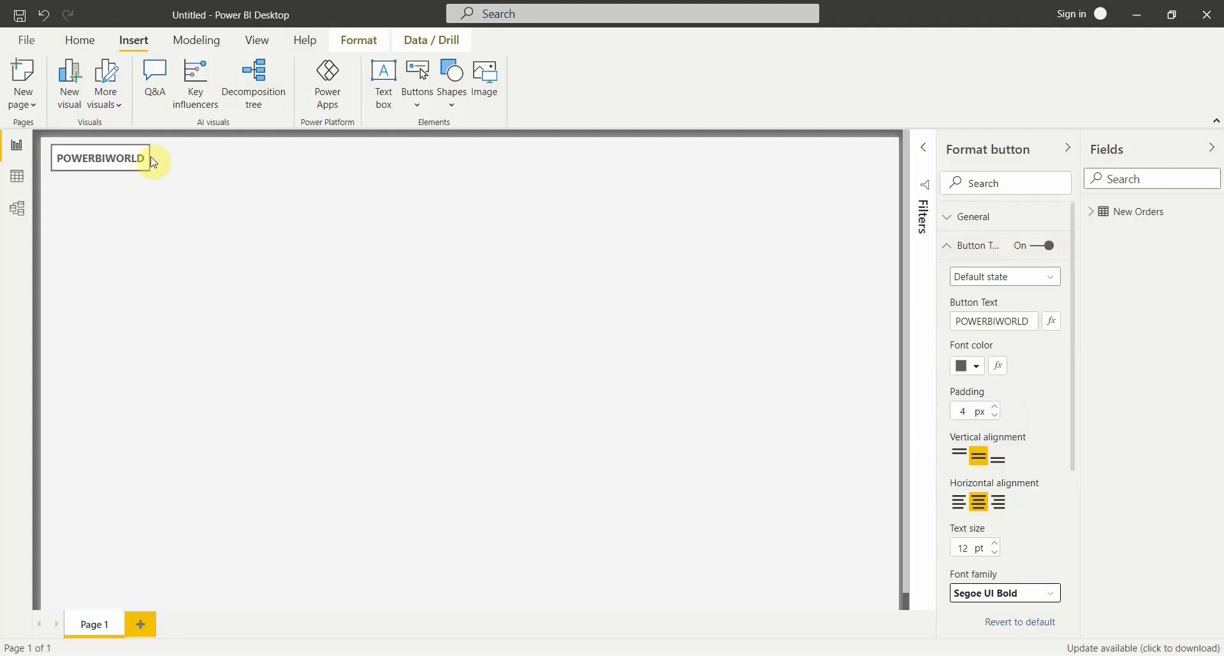
{"action": "left_click", "coordinate": [154, 162]}
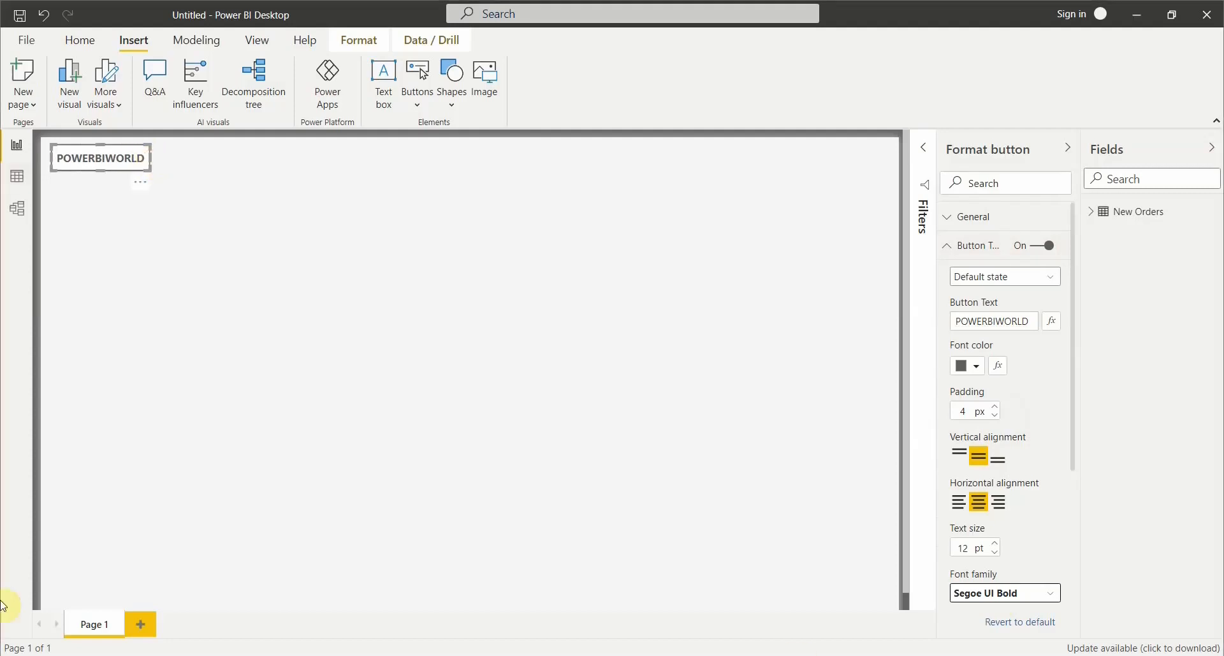
Step: Turn off the outline and background of the POWERBIWORLD button
{"action": "left_click", "coordinate": [974, 253]}
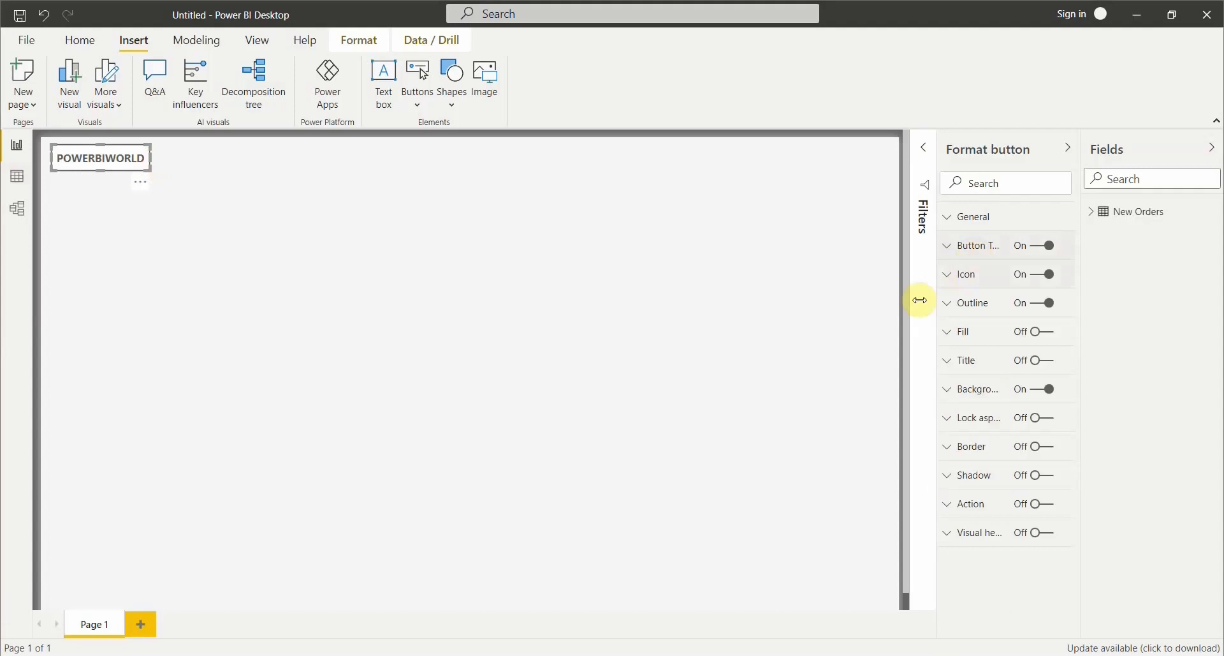
{"action": "left_click", "coordinate": [1041, 310]}
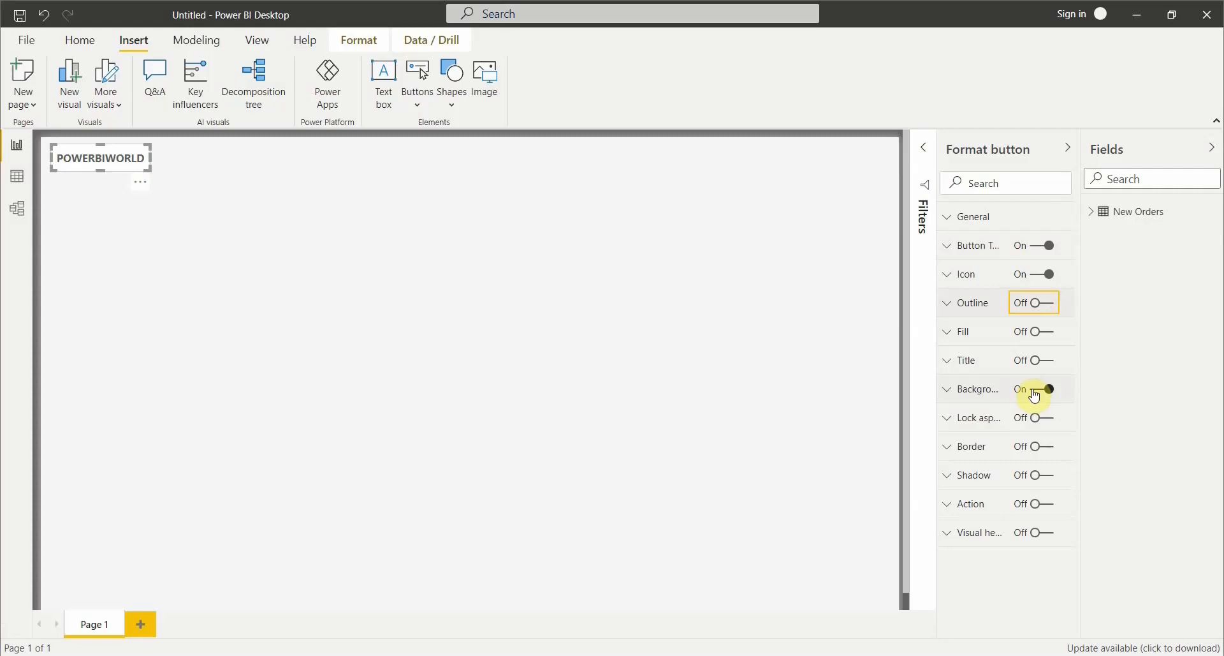
{"action": "left_click", "coordinate": [1035, 393]}
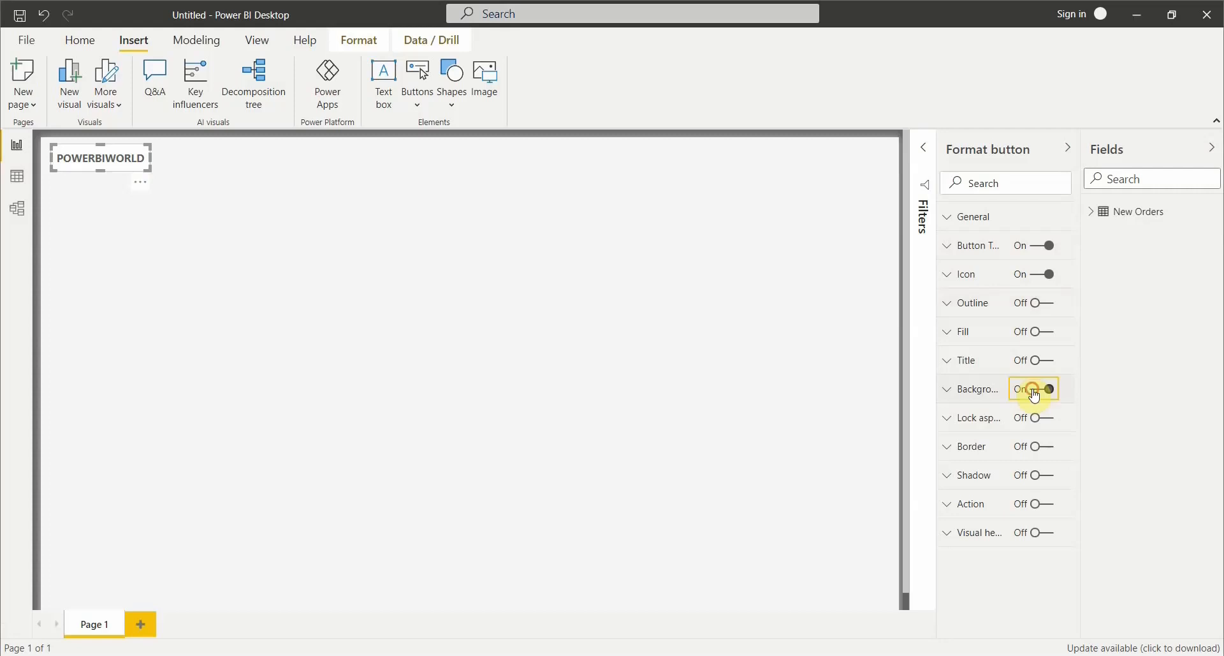
{"action": "left_click", "coordinate": [729, 425]}
{"action": "left_click", "coordinate": [102, 165]}
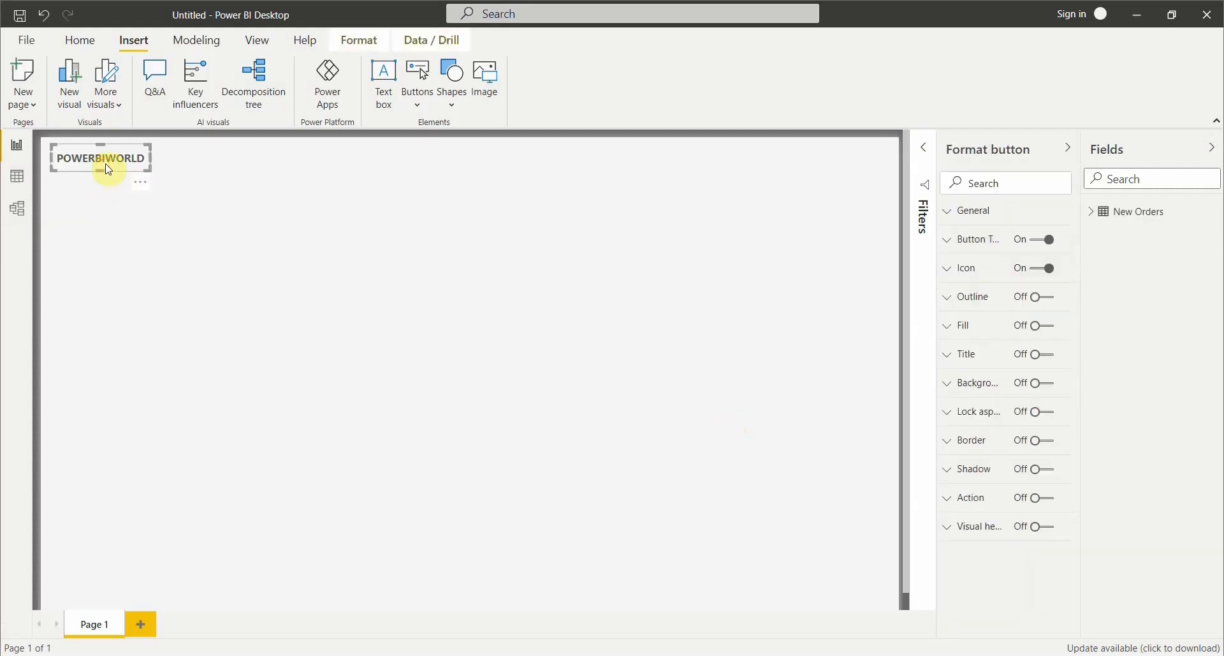
Step: Set the POWERBIWORLD button's font colour to the second-darkest shade of the medium-blue theme colour
{"action": "left_click", "coordinate": [977, 247]}
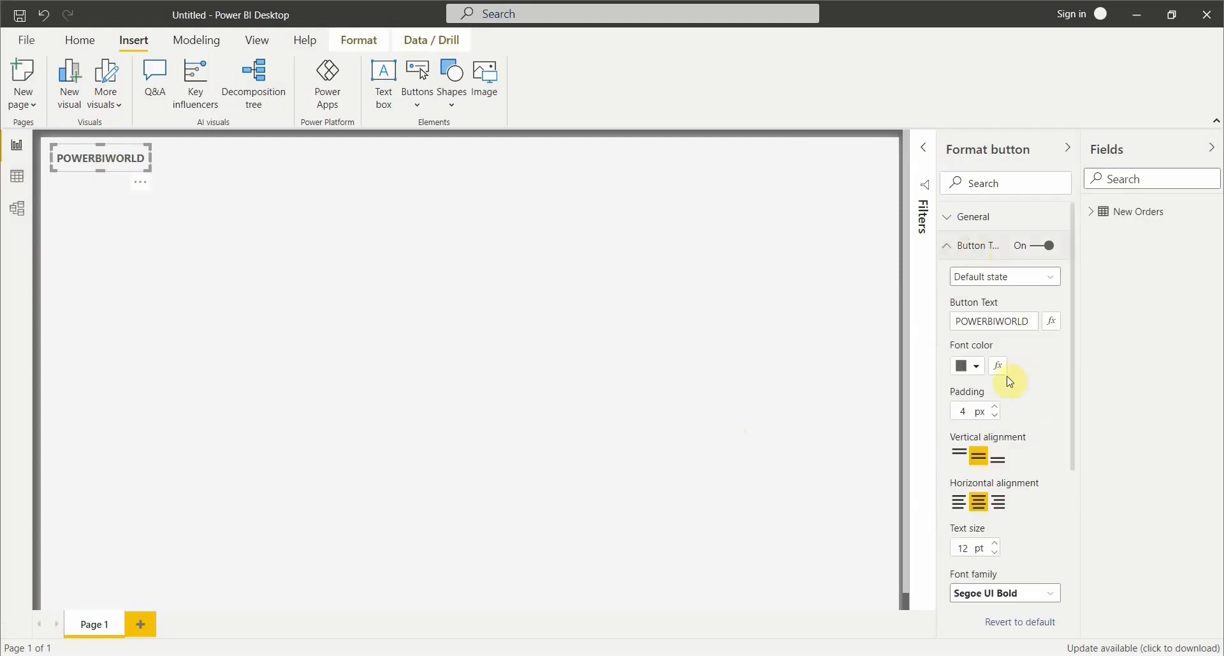
{"action": "left_click", "coordinate": [980, 370]}
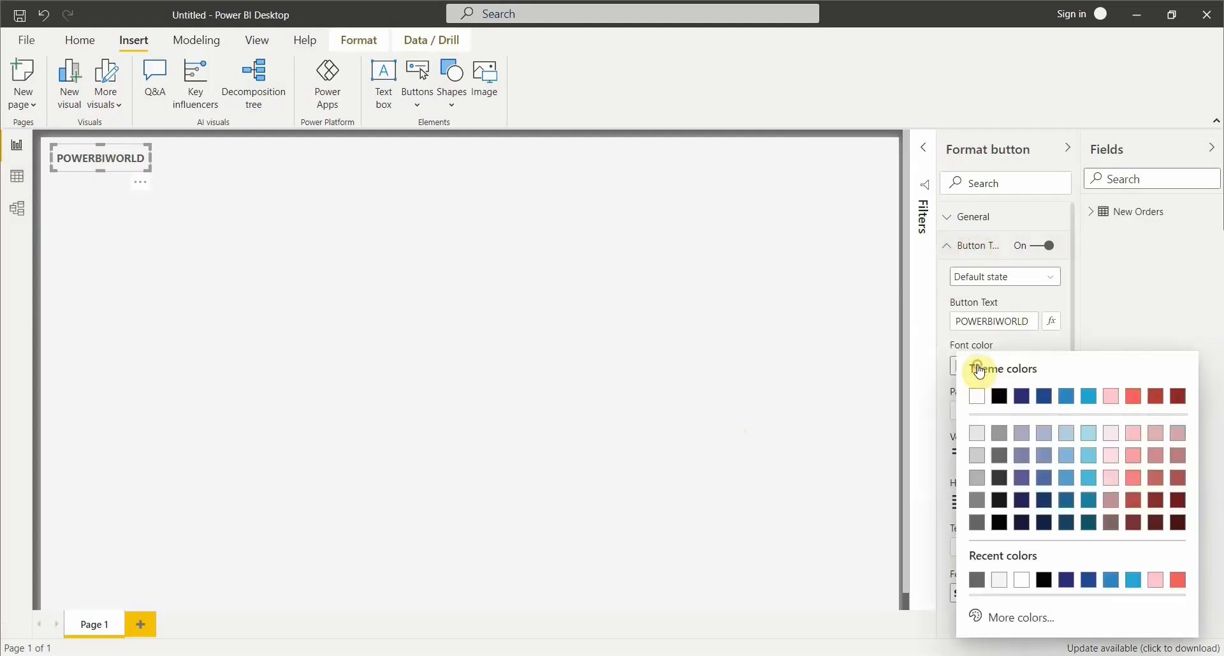
{"action": "left_click", "coordinate": [1092, 508]}
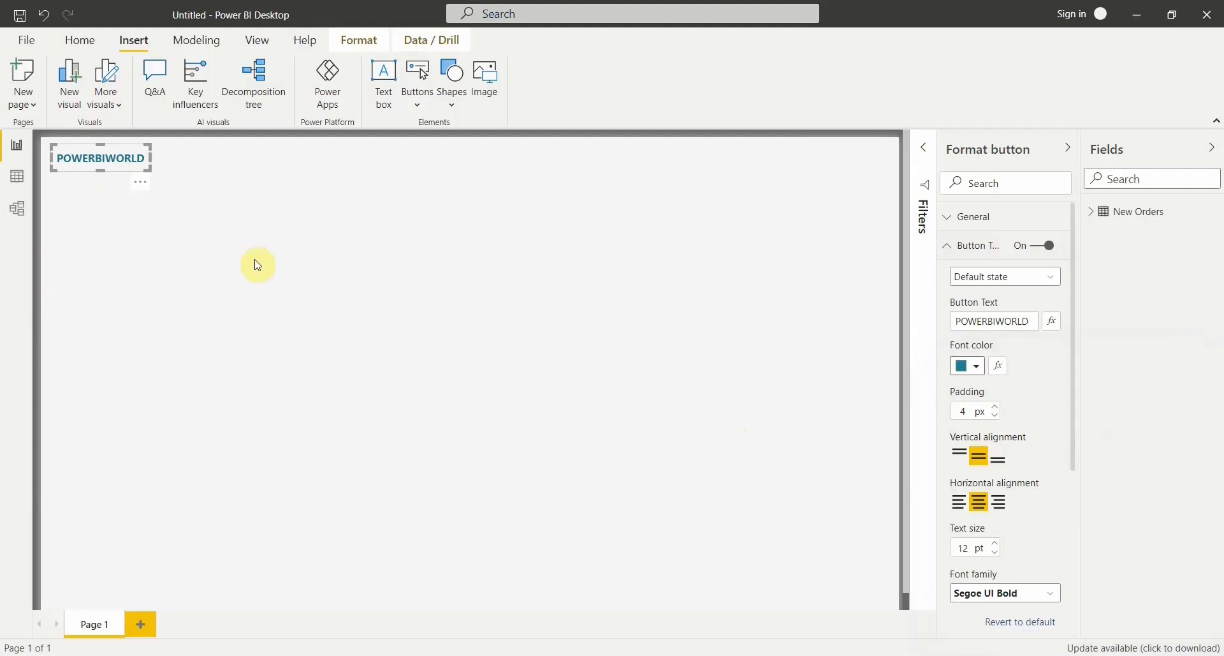
{"action": "left_click", "coordinate": [974, 366]}
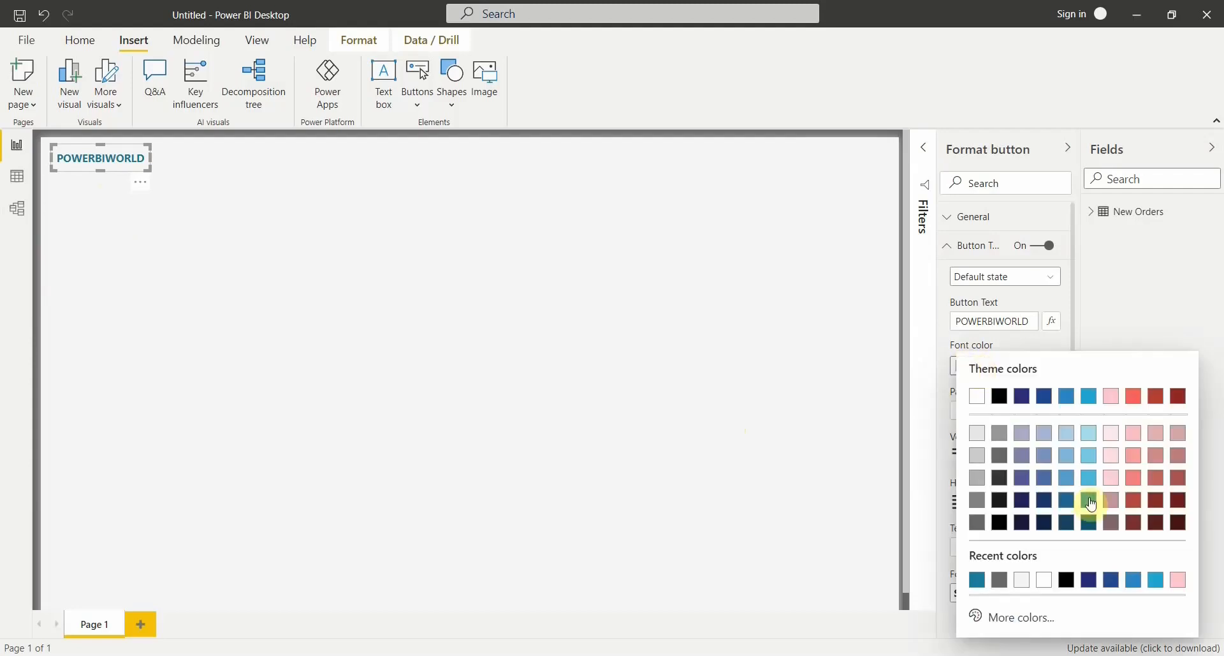
{"action": "left_click", "coordinate": [1071, 504]}
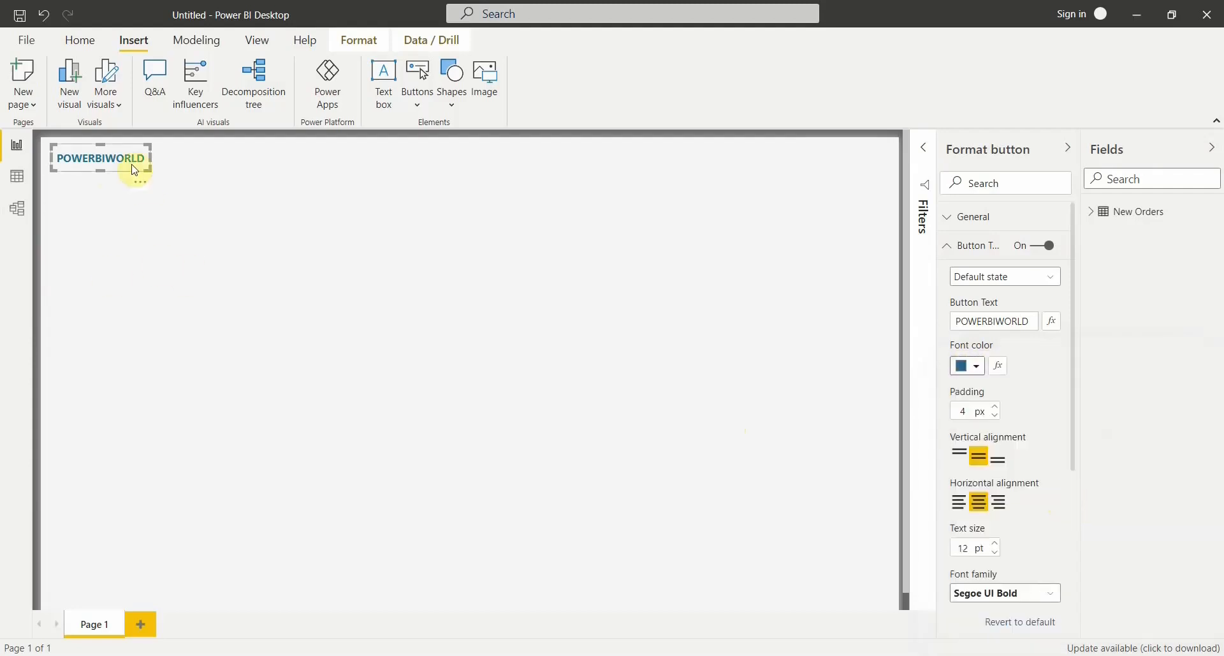
{"action": "left_click", "coordinate": [595, 389]}
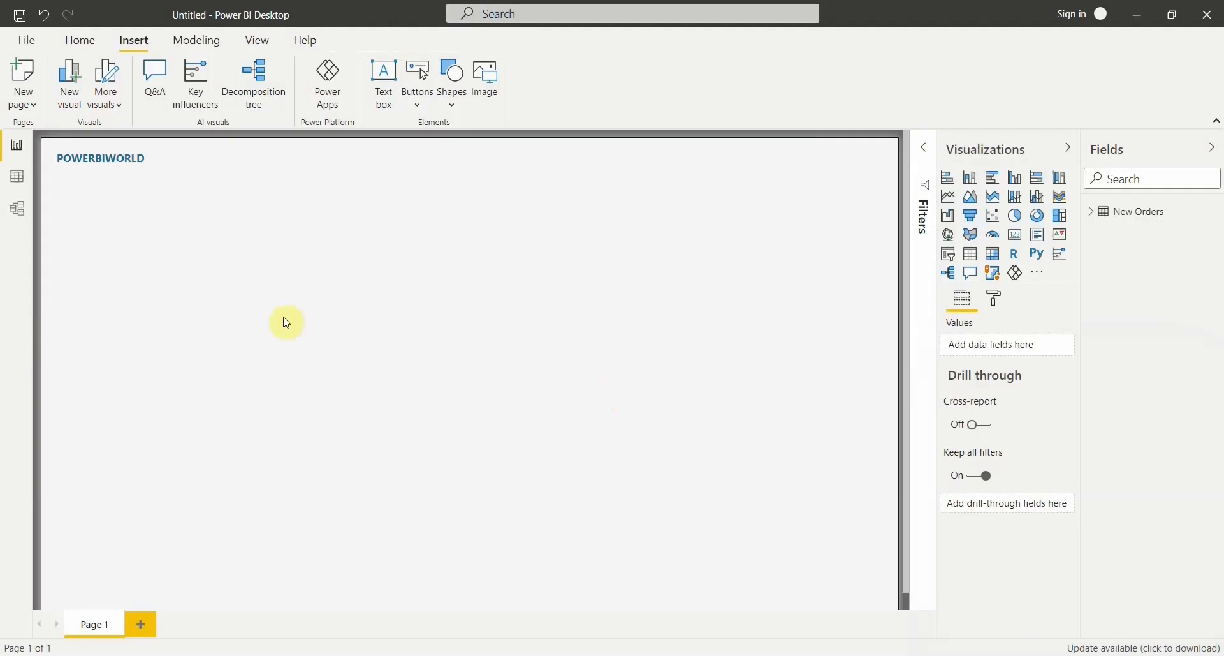
Step: Duplicate the POWERBIWORLD button and place the copy beside the original, aligned in the same row
{"action": "left_click", "coordinate": [122, 164]}
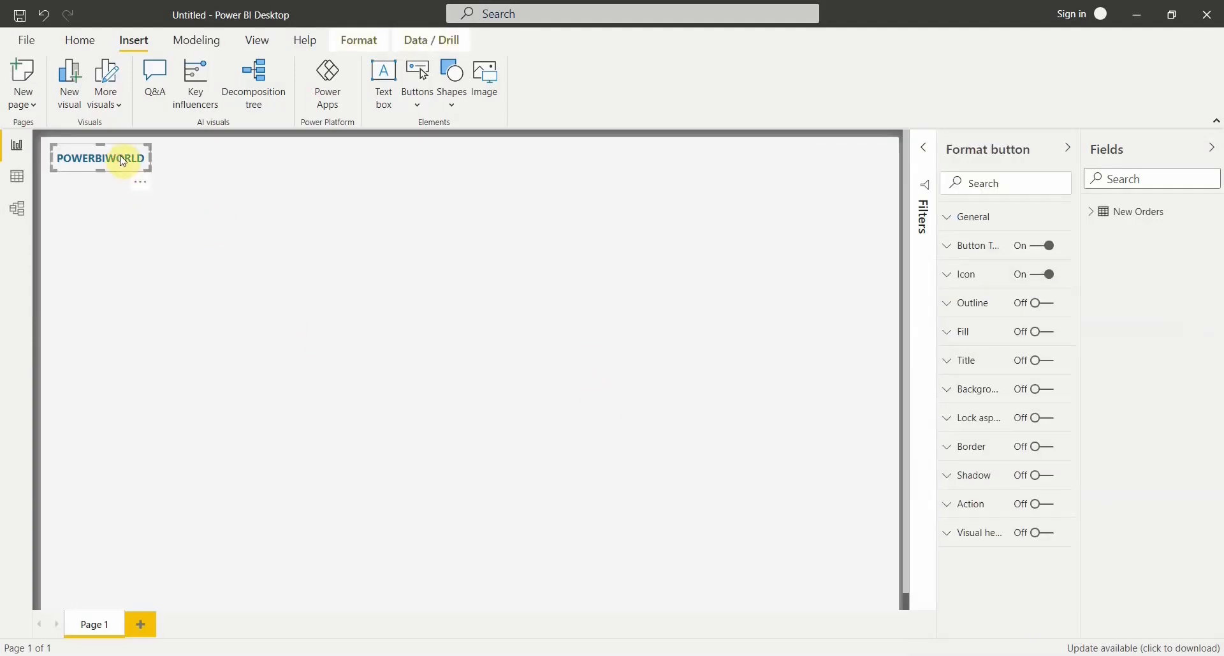
{"action": "left_click", "coordinate": [128, 150]}
{"action": "left_click", "coordinate": [440, 341]}
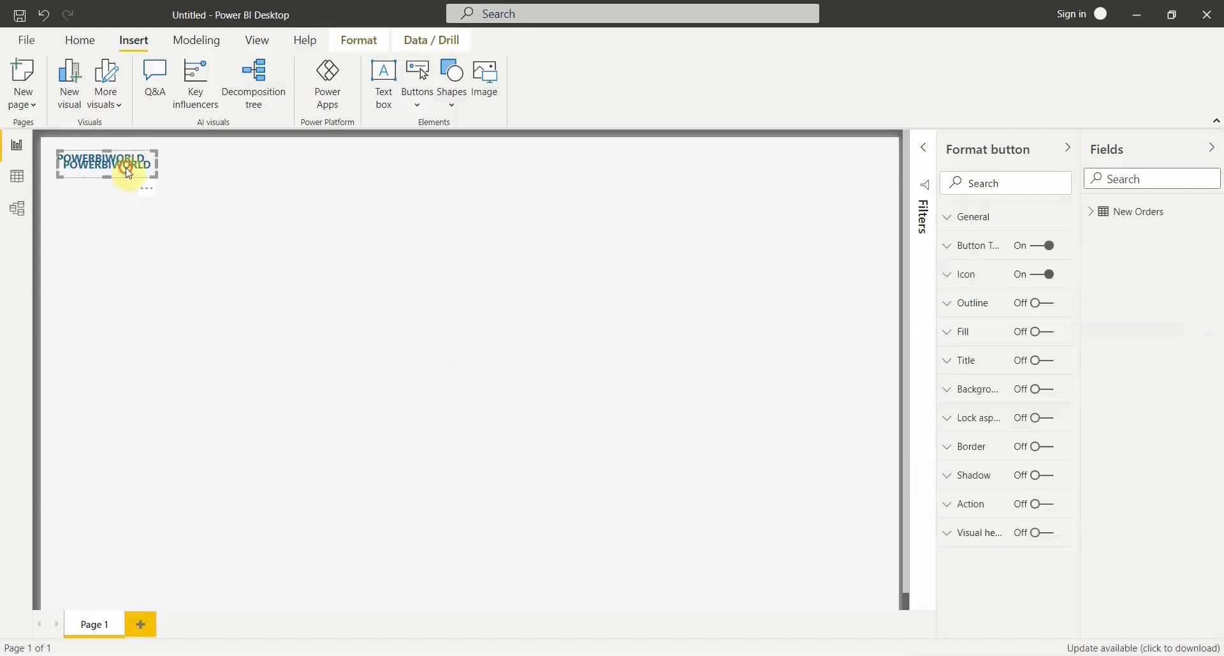
{"action": "left_click_drag", "start_coordinate": [128, 170], "coordinate": [269, 162]}
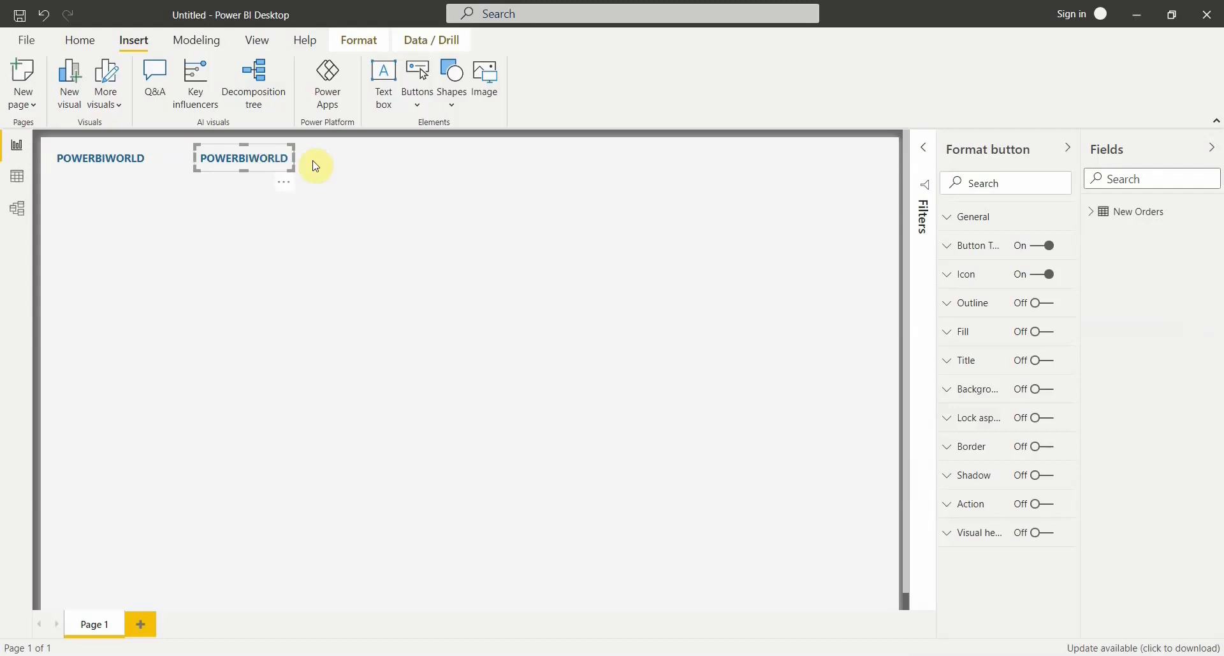
Step: Change the copied button's text to SALES PERFORMANCE DASHBOARD and widen it across most of the page header
{"action": "left_click", "coordinate": [970, 246]}
{"action": "left_click_drag", "start_coordinate": [957, 322], "coordinate": [1059, 322]}
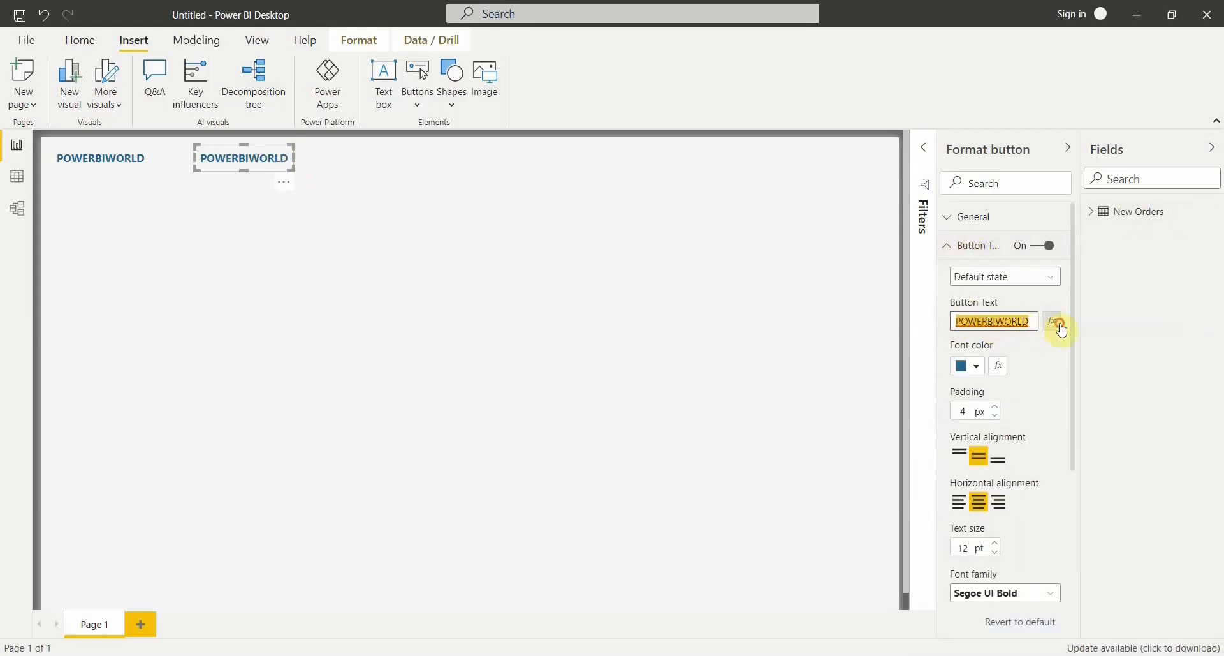
{"action": "type", "text": "SALES PE"}
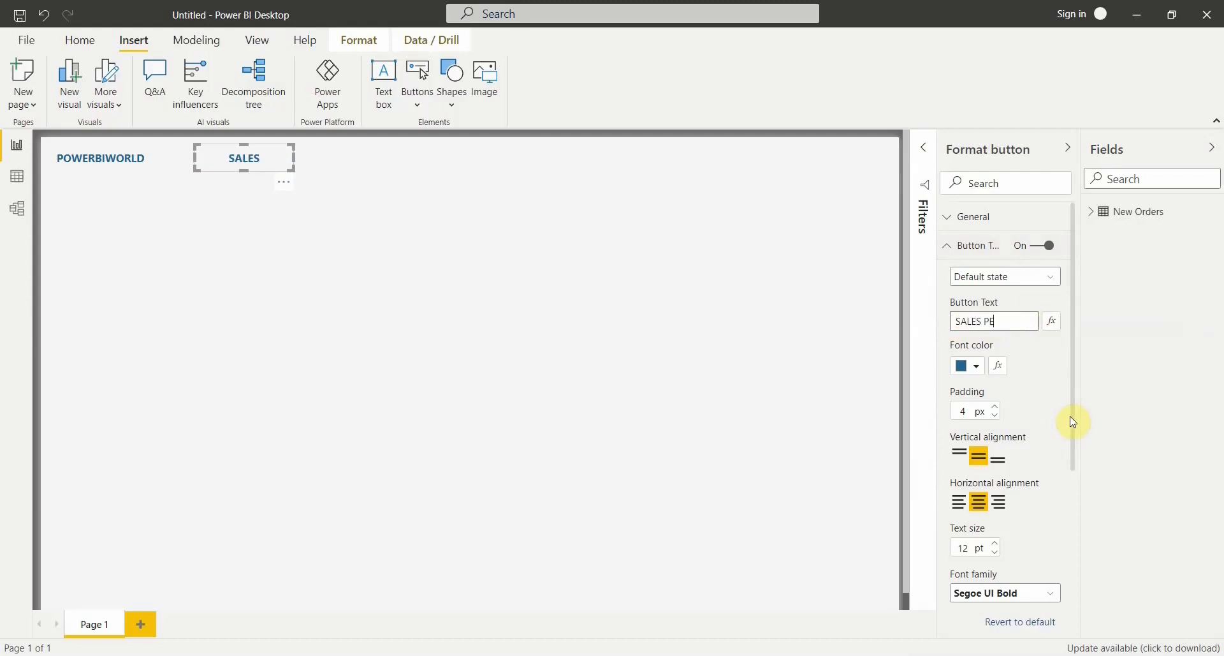
{"action": "type", "text": "RFORMANCE"}
{"action": "type", "text": " DASHBOARD"}
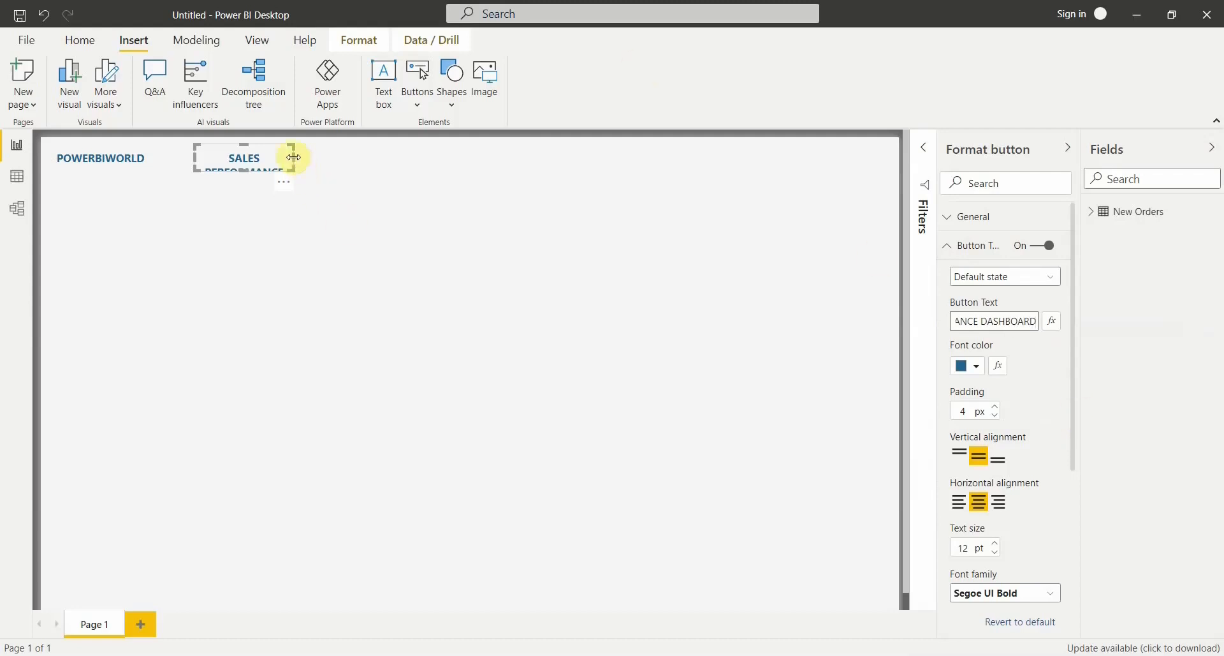
{"action": "left_click_drag", "start_coordinate": [293, 157], "coordinate": [720, 180]}
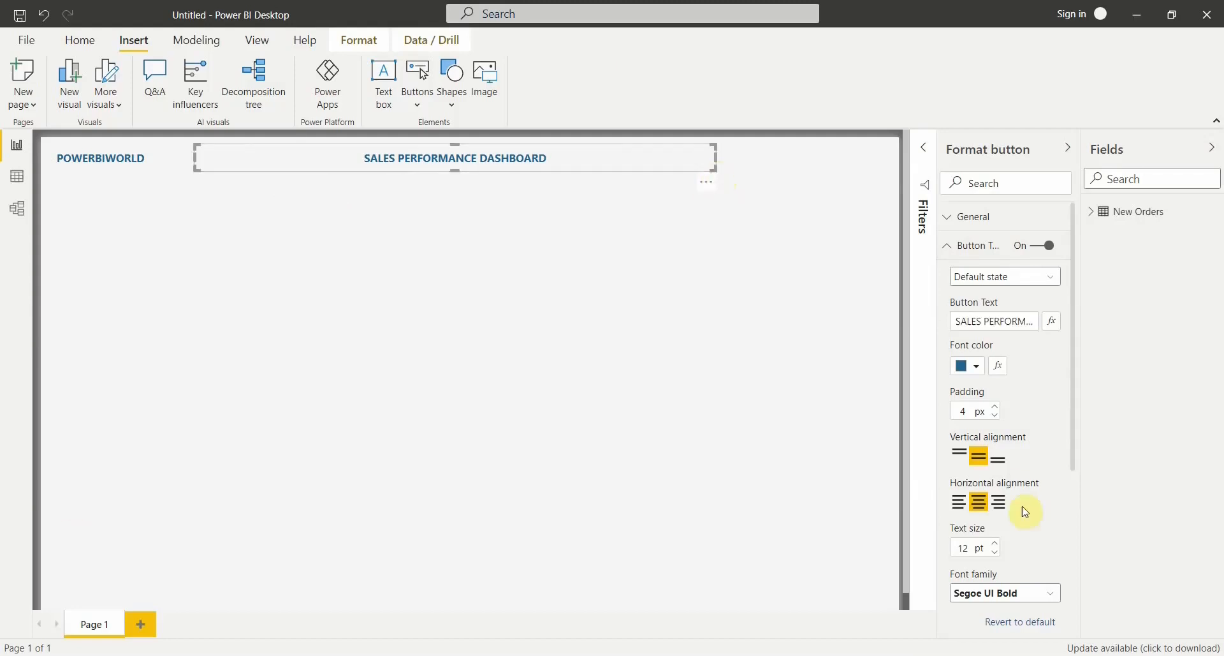
Step: Set the dashboard title's text size to 35 pt, then enlarge and reposition its button so the full title fits in the header
{"action": "left_click_drag", "start_coordinate": [971, 548], "coordinate": [915, 536]}
{"action": "type", "text": "35"}
{"action": "key", "text": "Return"}
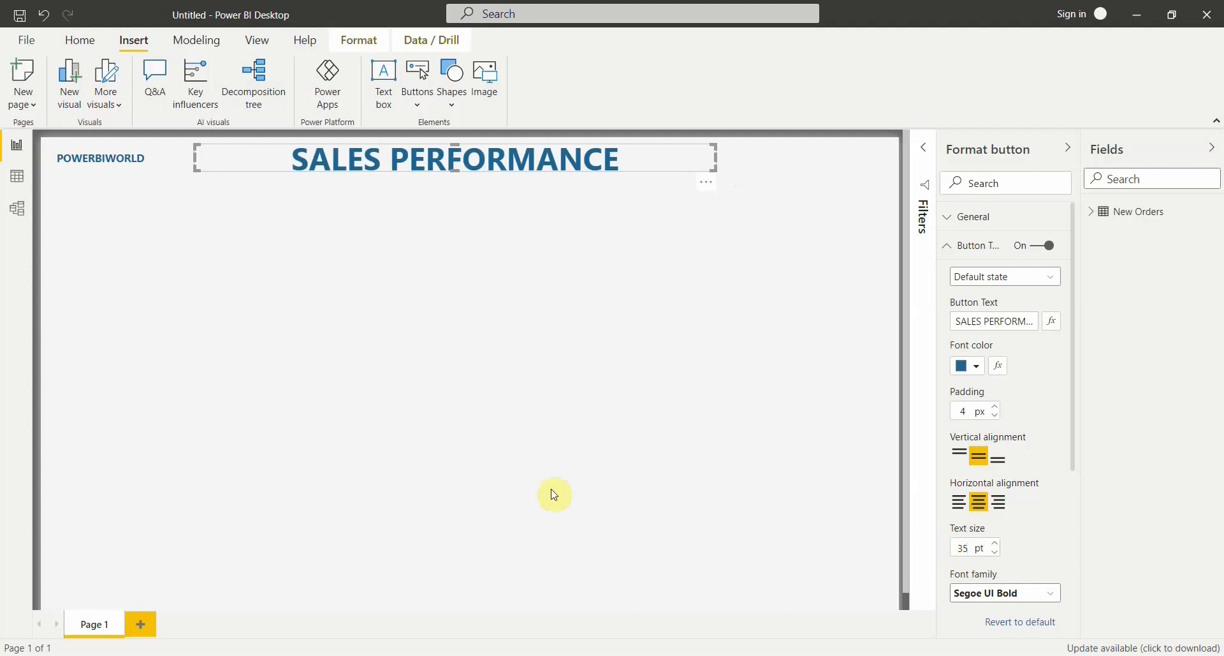
{"action": "left_click_drag", "start_coordinate": [716, 157], "coordinate": [744, 163]}
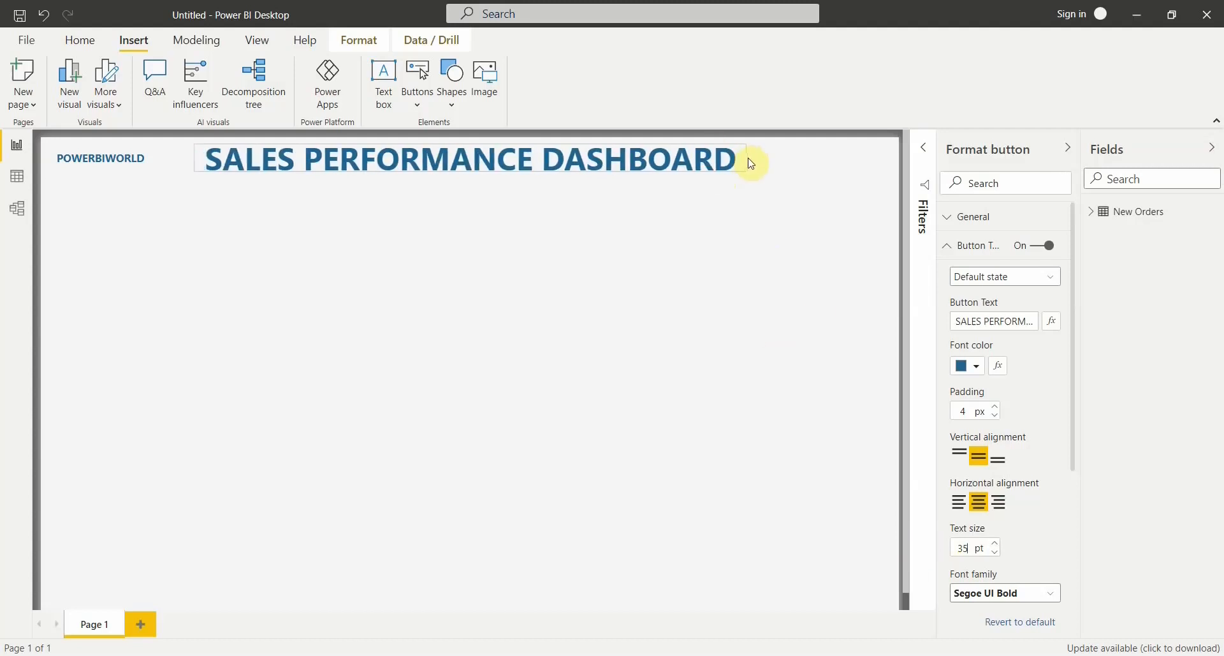
{"action": "left_click_drag", "start_coordinate": [470, 159], "coordinate": [508, 173]}
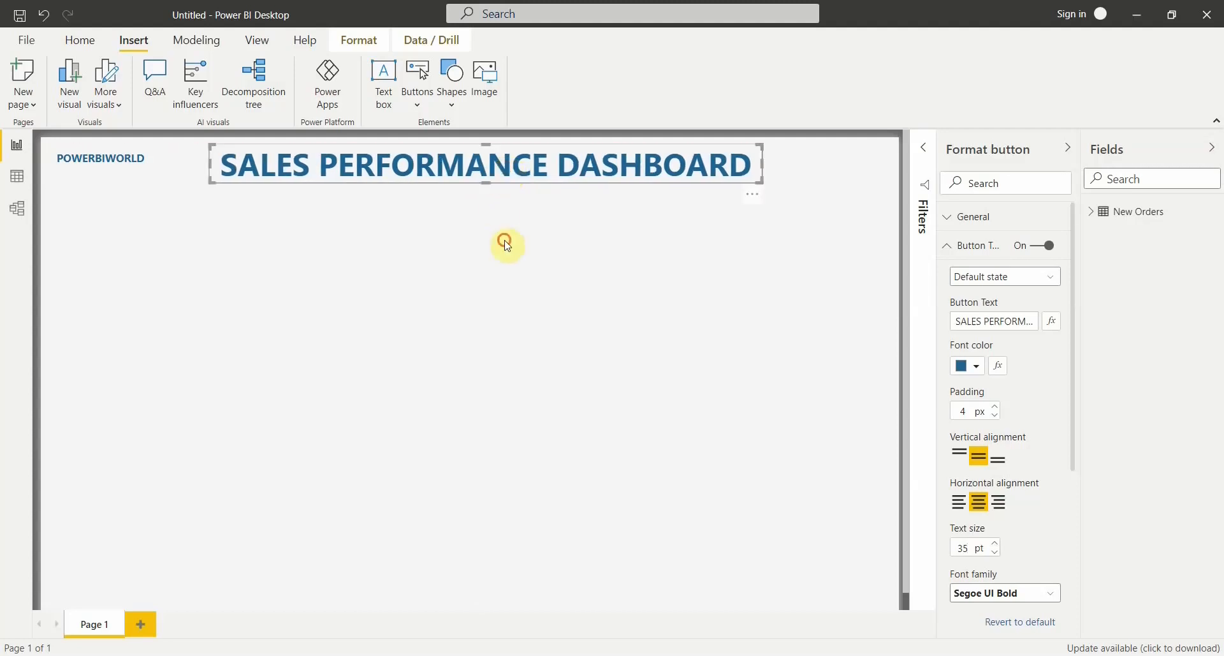
{"action": "left_click", "coordinate": [508, 246]}
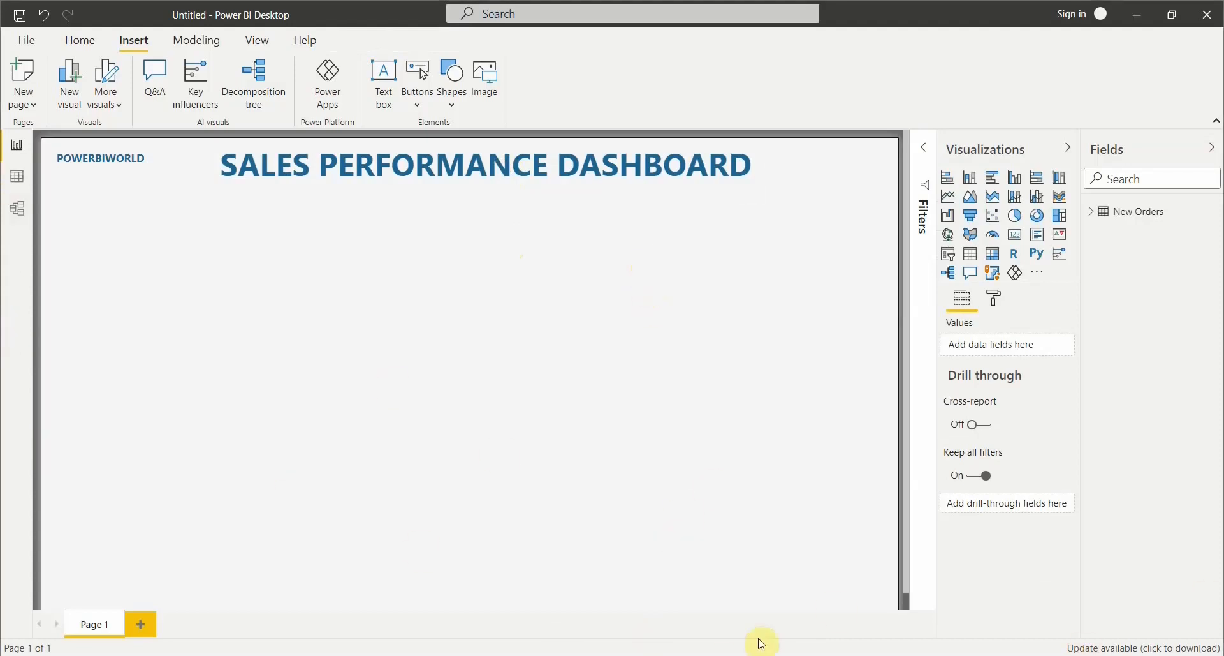
Step: Check the layout of the finished SALES DASHBOARD report, then return to the untitled report
{"action": "mouse_move", "coordinate": [740, 653]}
{"action": "left_click", "coordinate": [681, 634]}
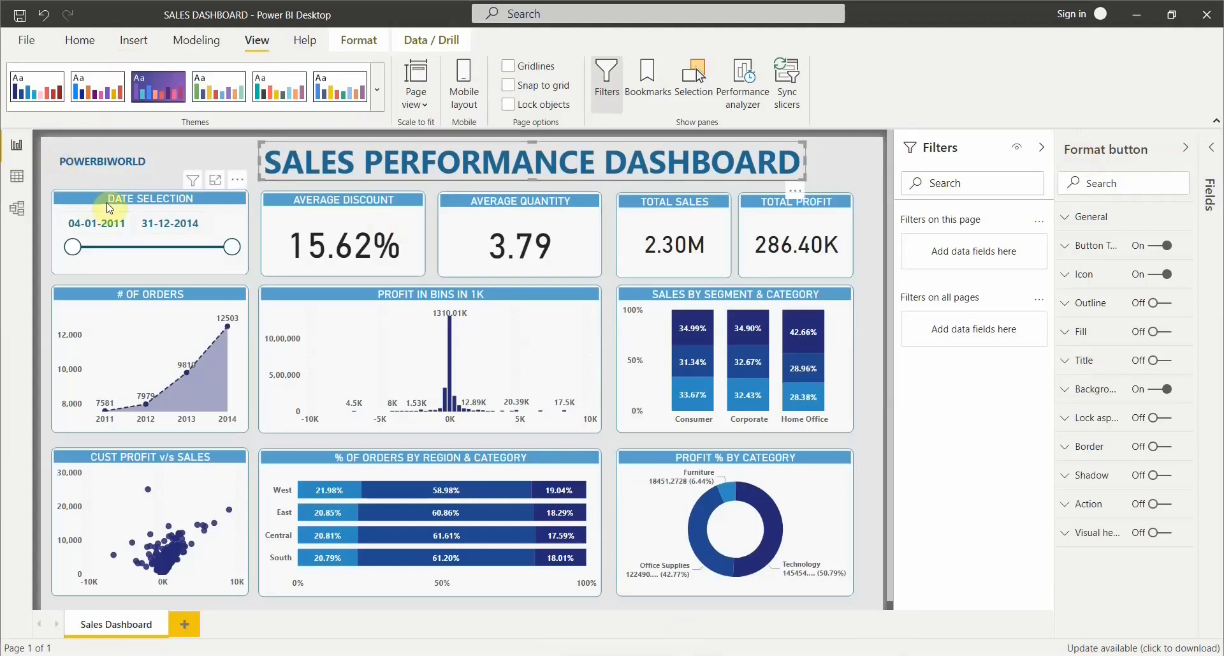
{"action": "mouse_move", "coordinate": [740, 653]}
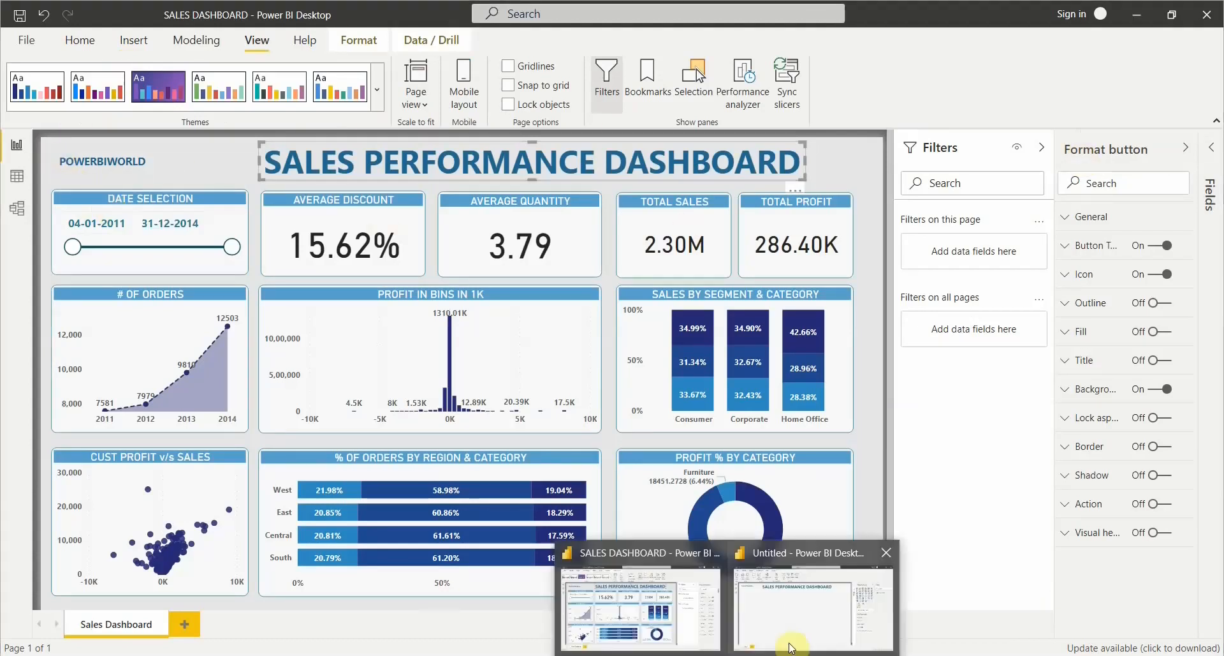
{"action": "left_click", "coordinate": [829, 606]}
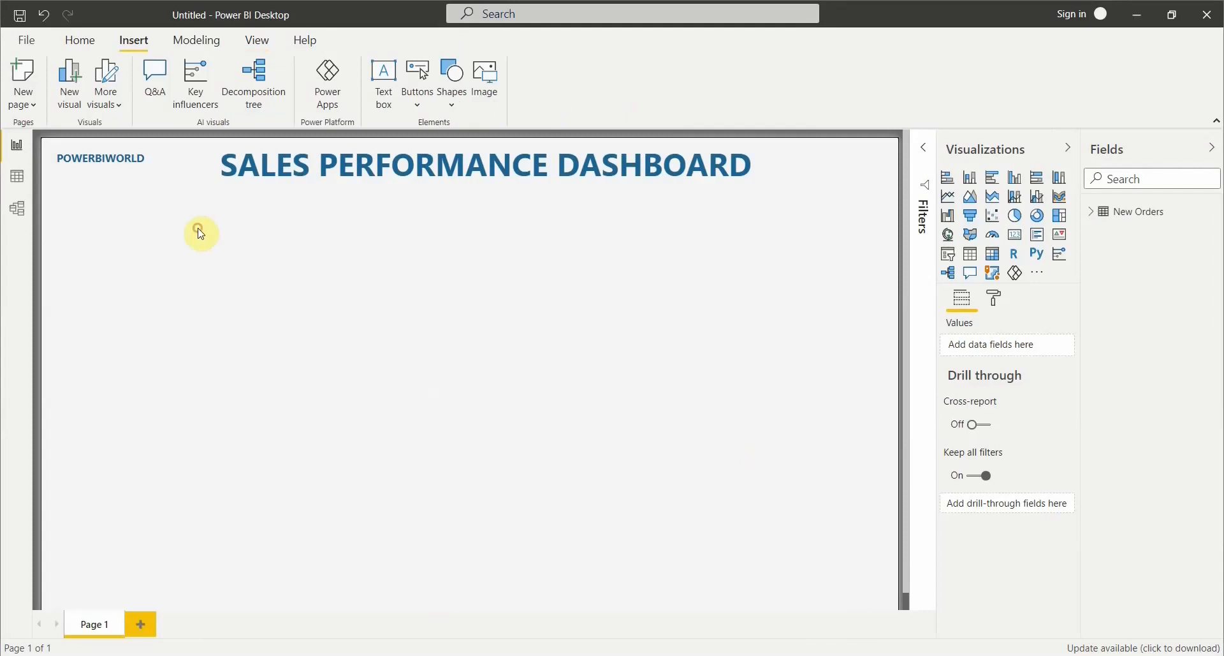
Step: Add an Order Date slicer beneath the POWERBIWORLD button and widen it so both dates fit on one row
{"action": "left_click", "coordinate": [948, 254]}
{"action": "left_click_drag", "start_coordinate": [98, 273], "coordinate": [101, 223]}
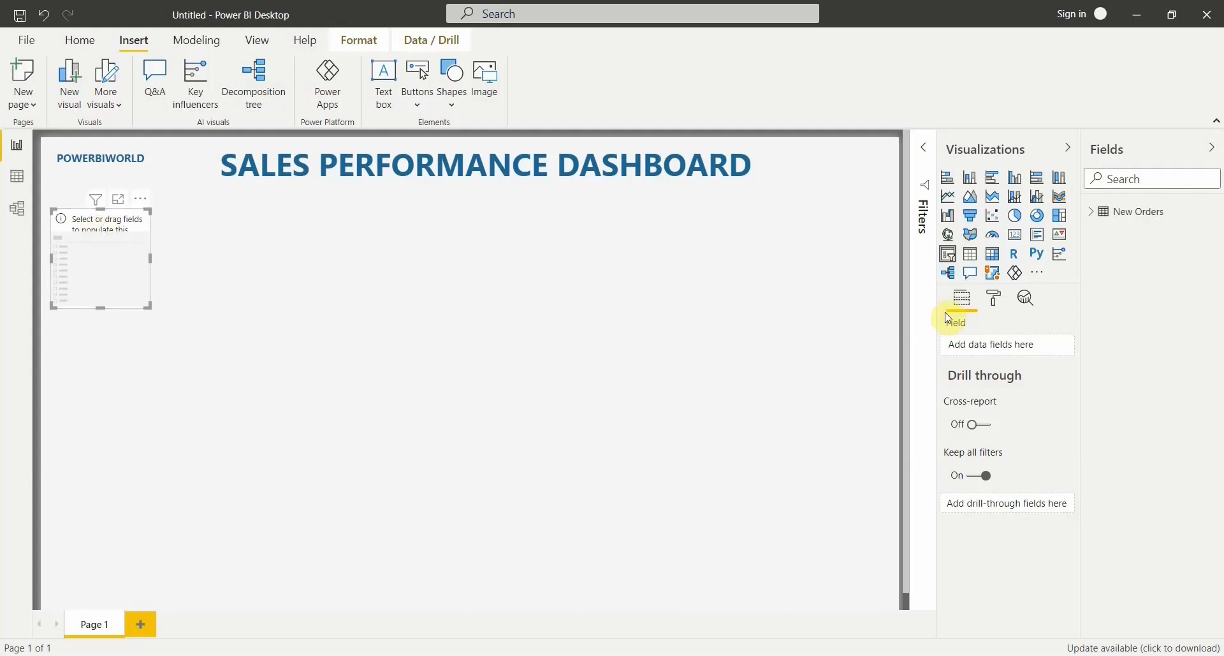
{"action": "left_click", "coordinate": [1094, 215]}
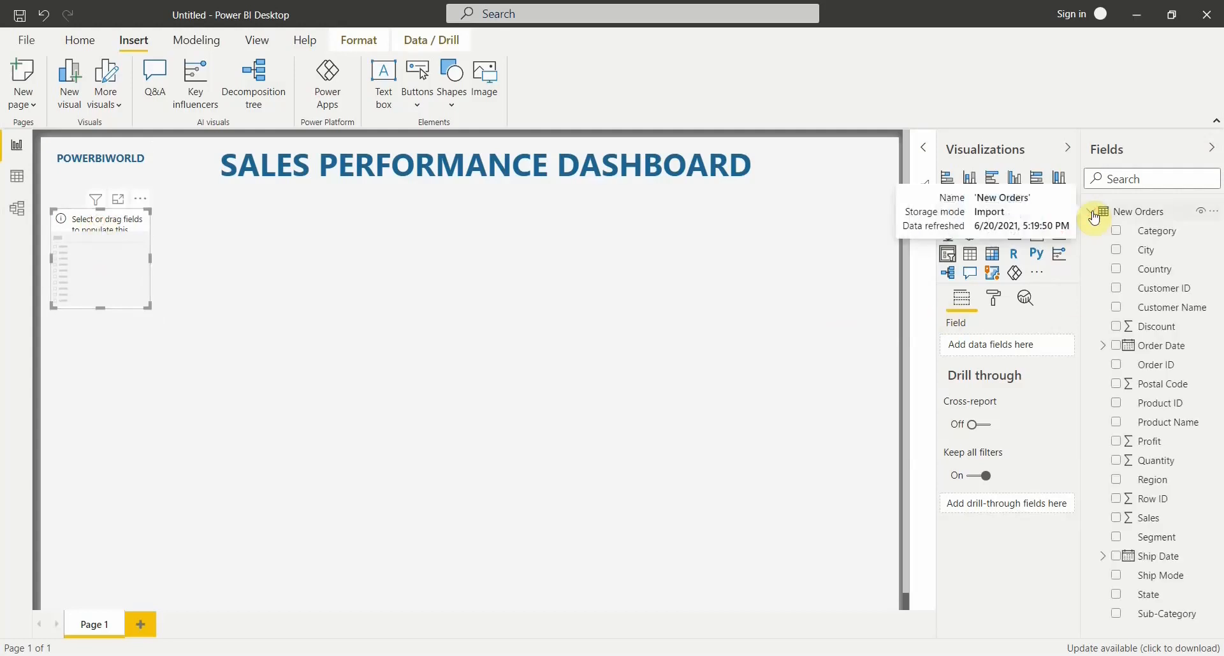
{"action": "left_click", "coordinate": [1117, 346]}
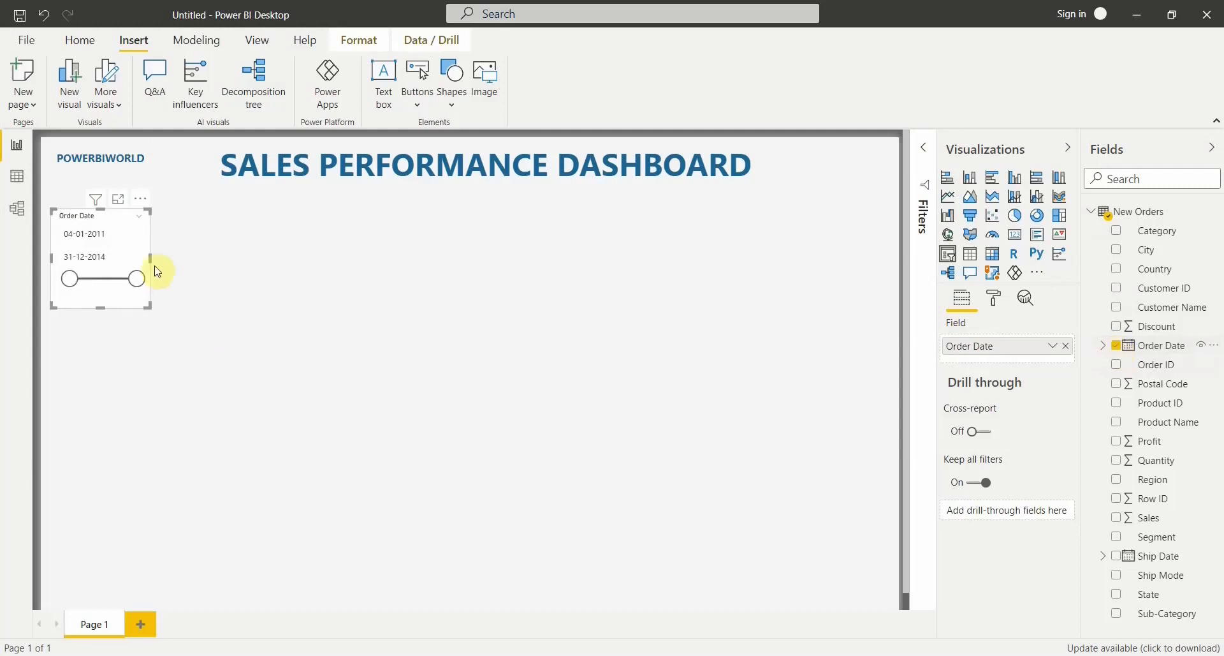
{"action": "left_click_drag", "start_coordinate": [151, 256], "coordinate": [175, 259]}
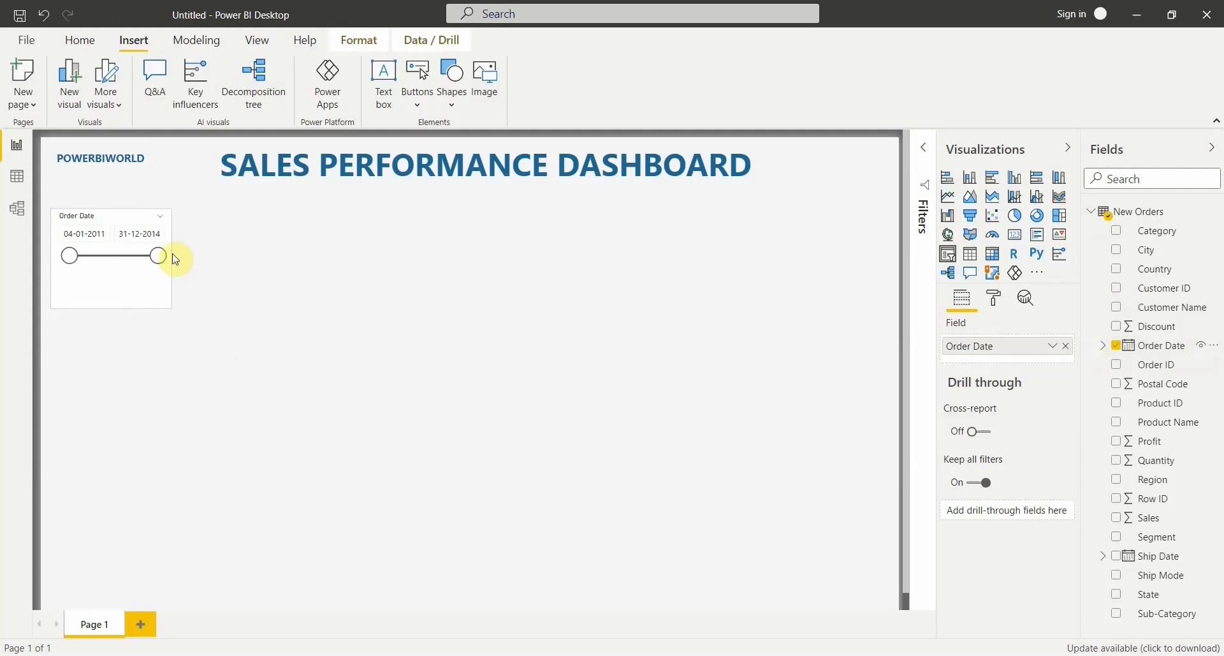
{"action": "left_click_drag", "start_coordinate": [173, 255], "coordinate": [178, 259]}
Step: Set the Order Date slicer's width to 300 and its height to 130
{"action": "left_click", "coordinate": [996, 300]}
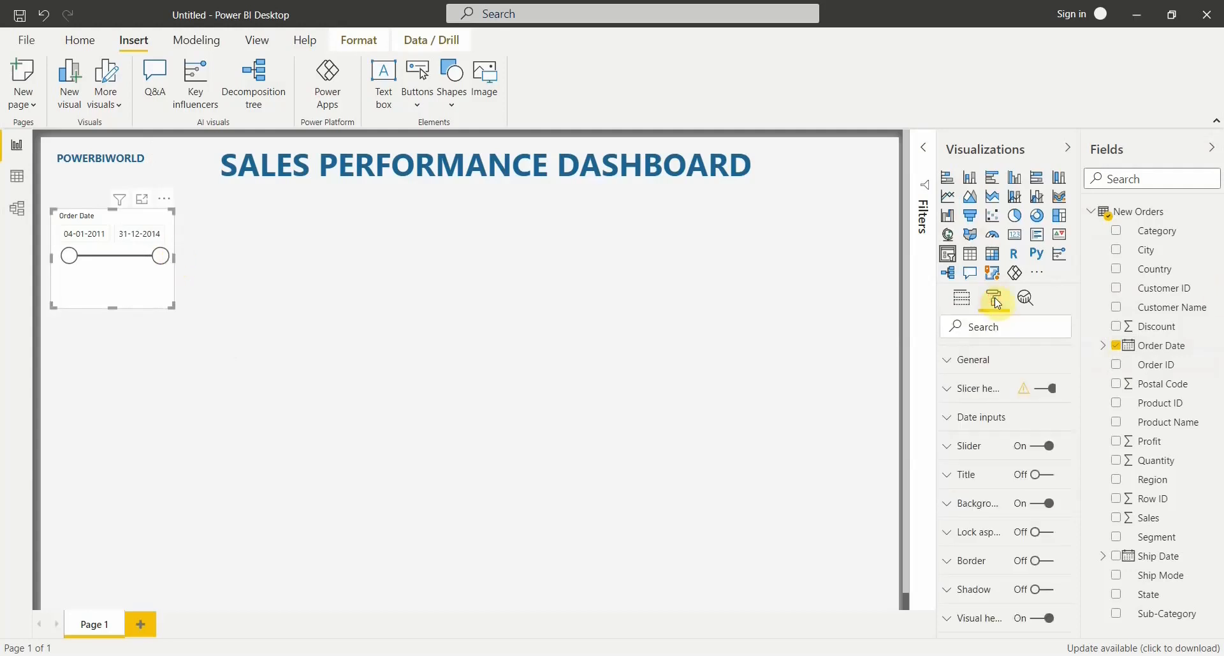
{"action": "left_click", "coordinate": [987, 365]}
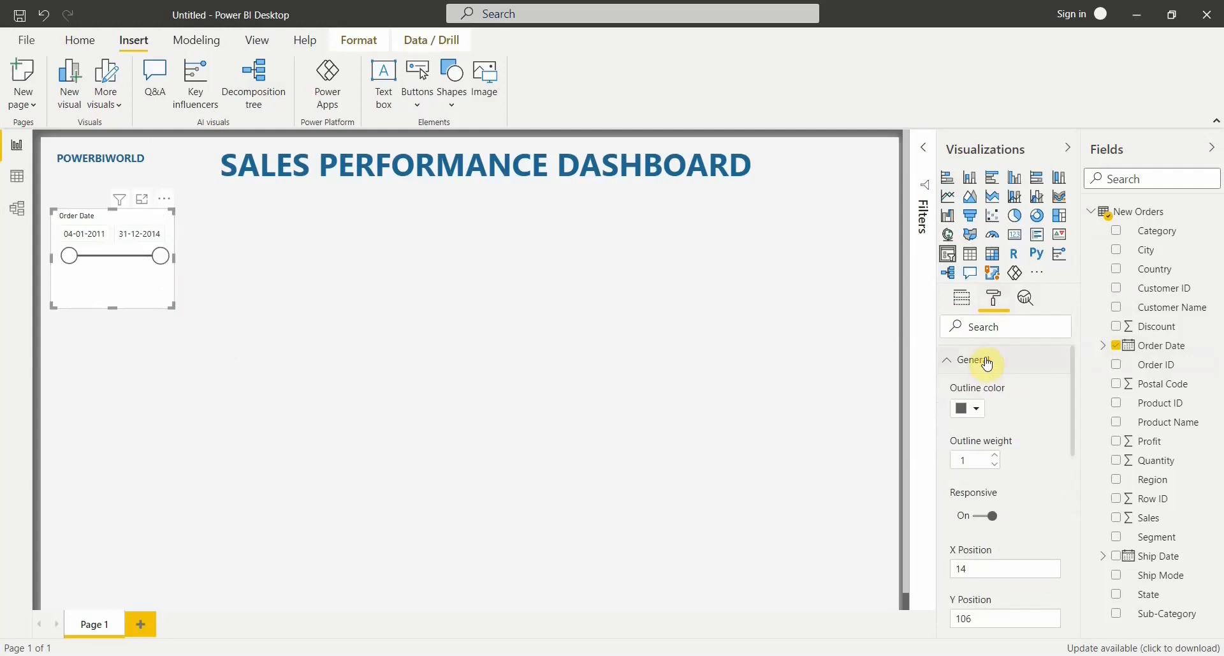
{"action": "left_click", "coordinate": [979, 411]}
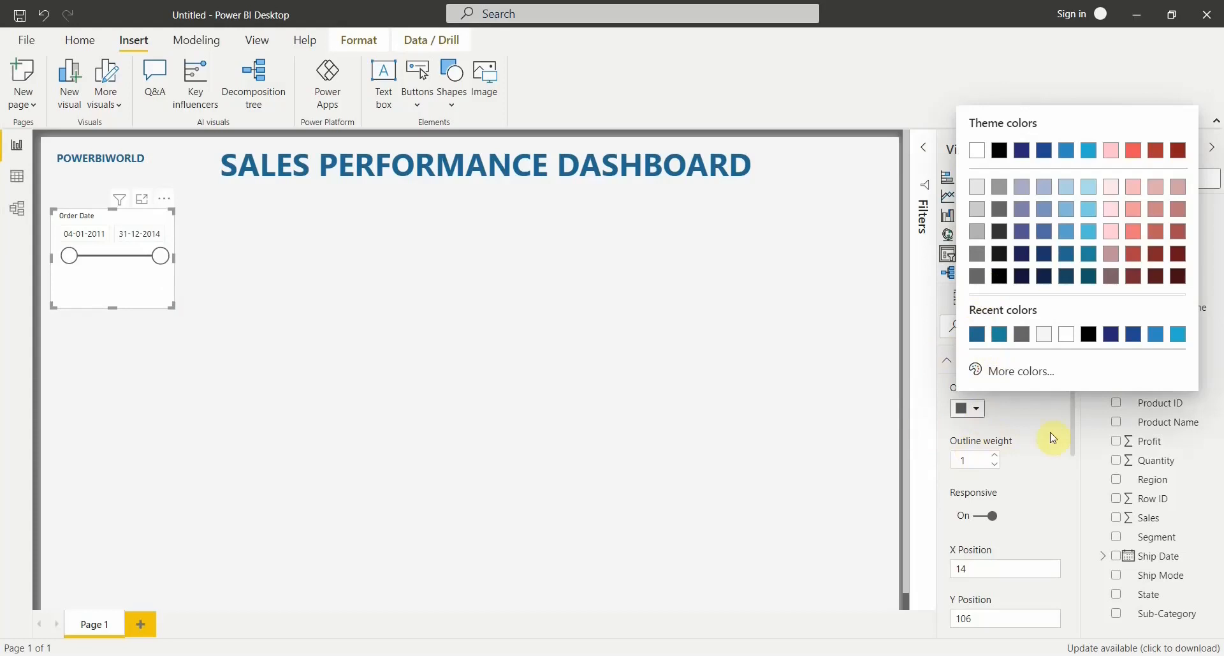
{"action": "left_click", "coordinate": [1036, 464]}
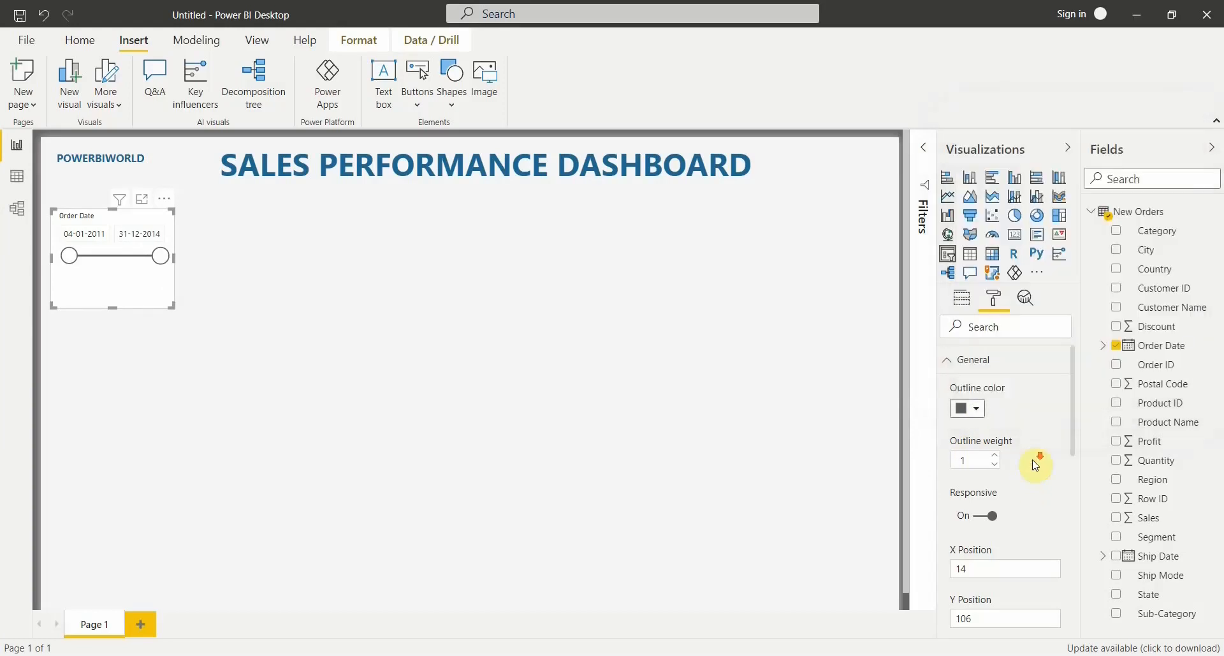
{"action": "scroll", "coordinate": [1037, 461], "scroll_direction": "down", "scroll_amount": 5}
{"action": "left_click_drag", "start_coordinate": [973, 503], "coordinate": [938, 507]}
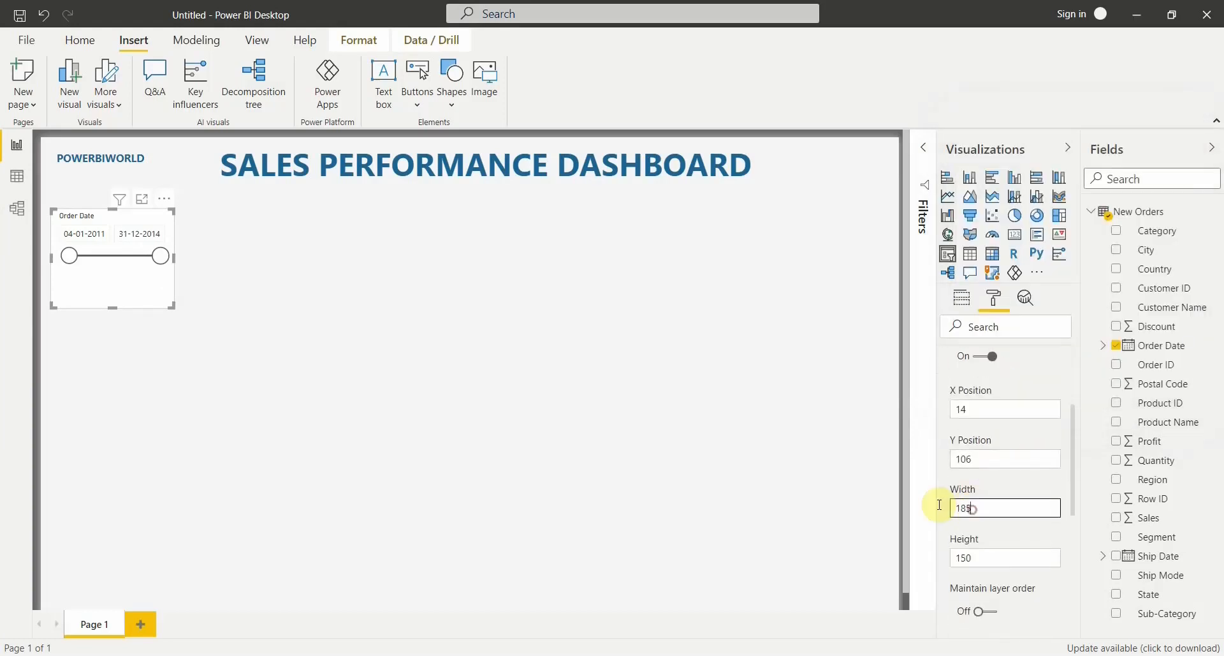
{"action": "type", "text": "300"}
{"action": "key", "text": "Return"}
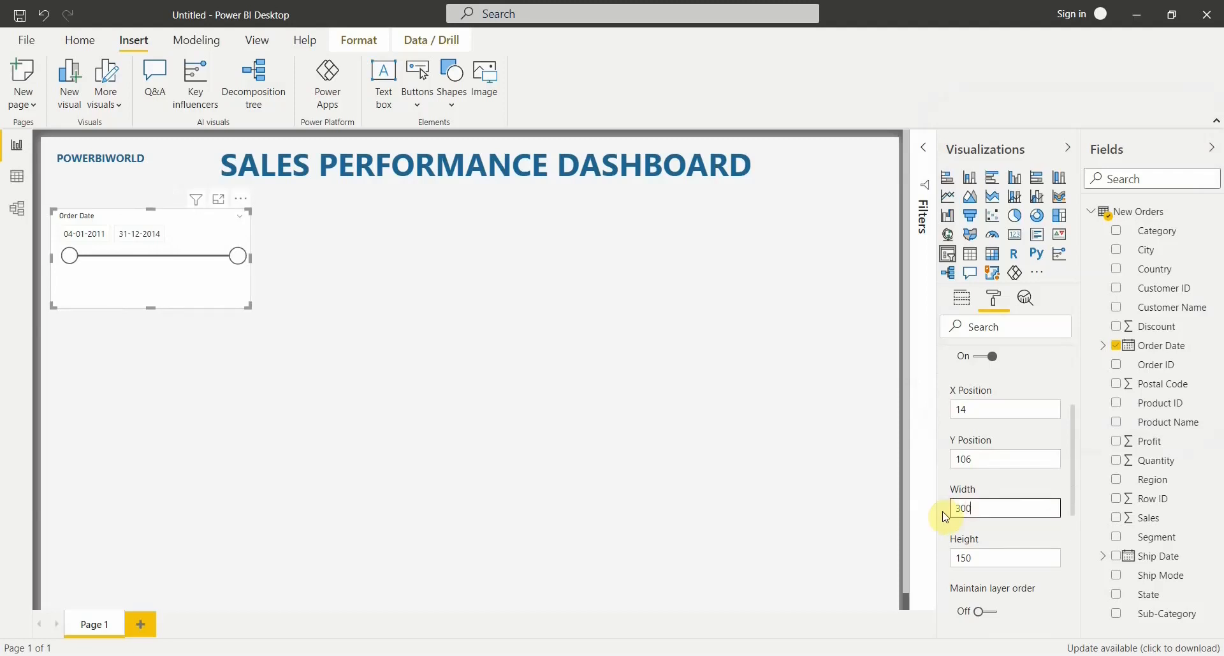
{"action": "left_click", "coordinate": [993, 560]}
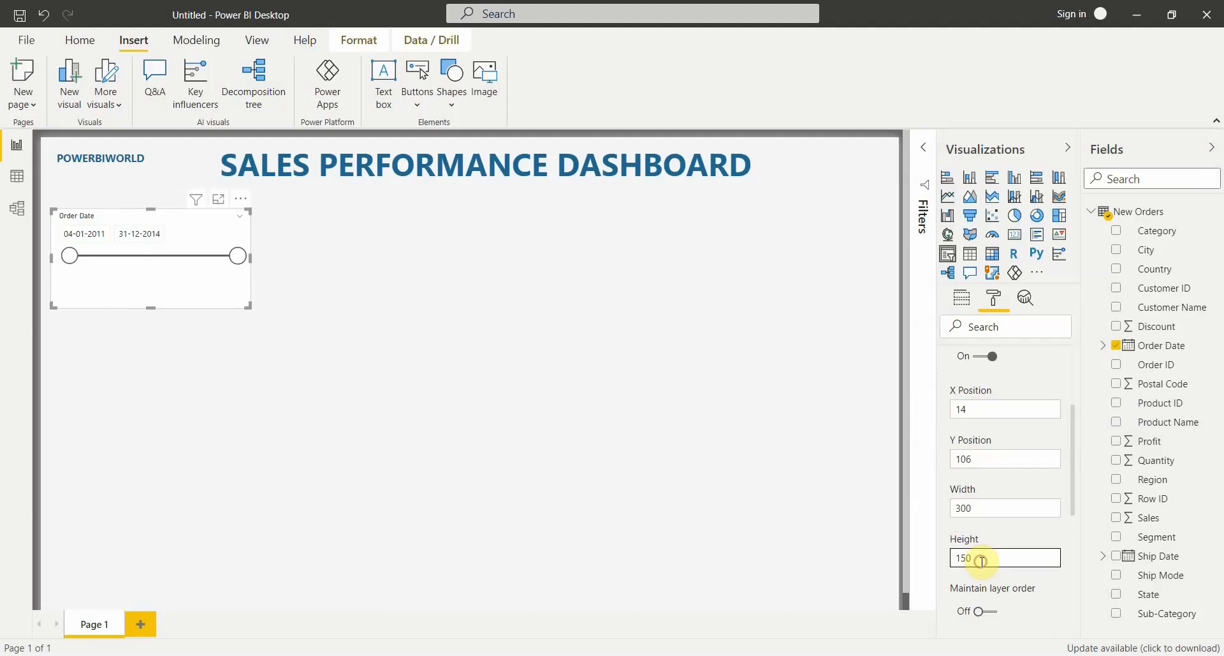
{"action": "left_click_drag", "start_coordinate": [982, 561], "coordinate": [967, 561]}
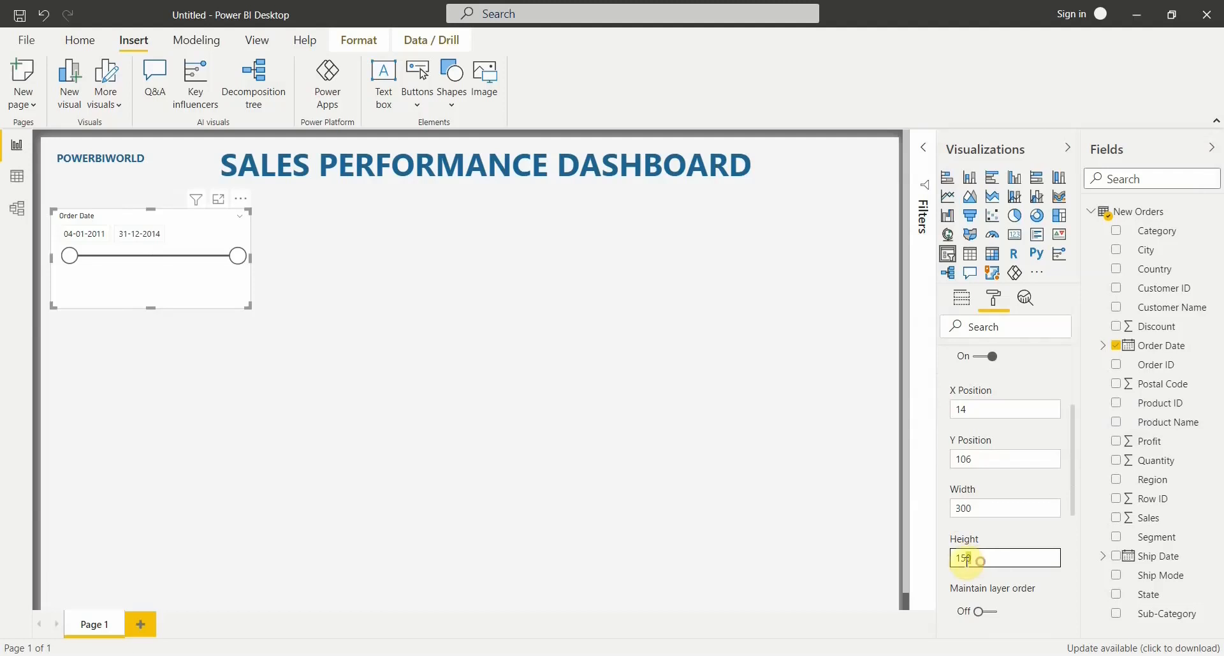
{"action": "type", "text": "30"}
{"action": "key", "text": "Return"}
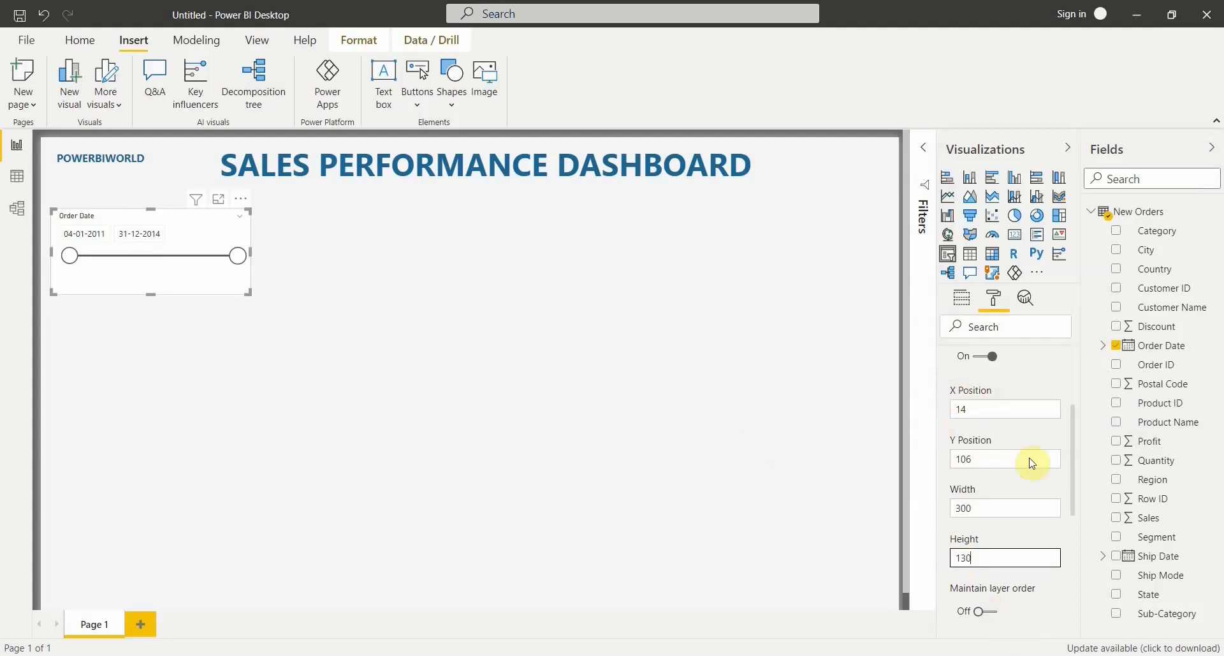
Step: Turn off the Order Date slicer's header
{"action": "scroll", "coordinate": [1033, 472], "scroll_direction": "down", "scroll_amount": 5}
{"action": "scroll", "coordinate": [1039, 516], "scroll_direction": "down", "scroll_amount": 1}
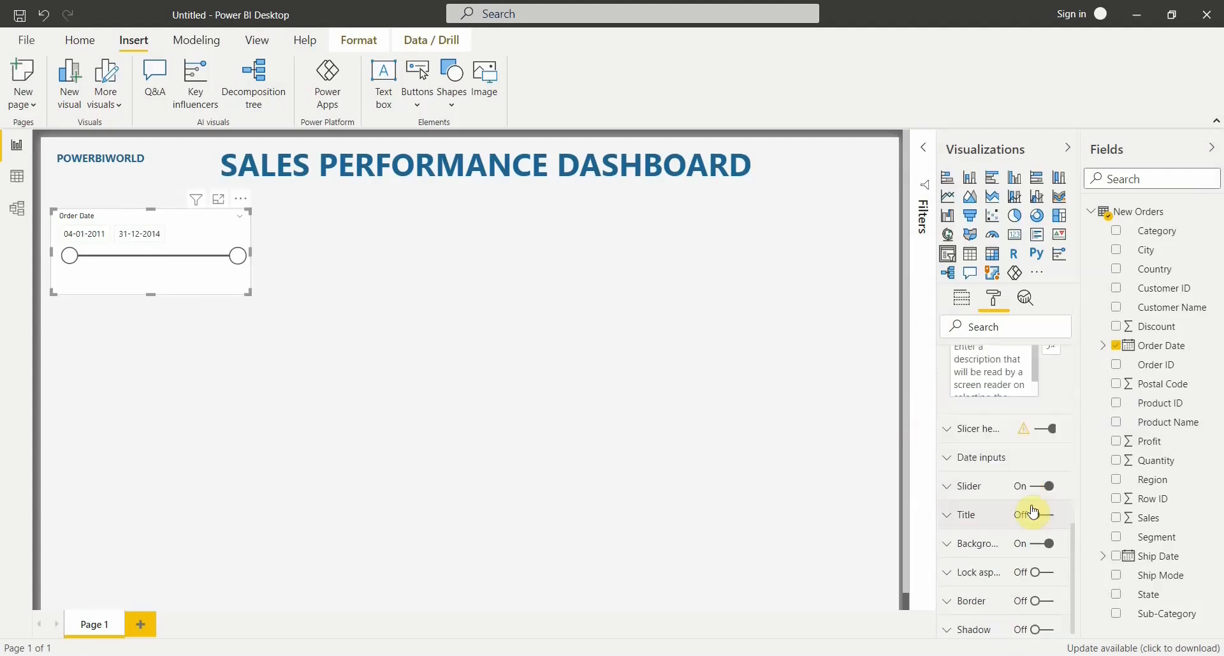
{"action": "left_click", "coordinate": [980, 429]}
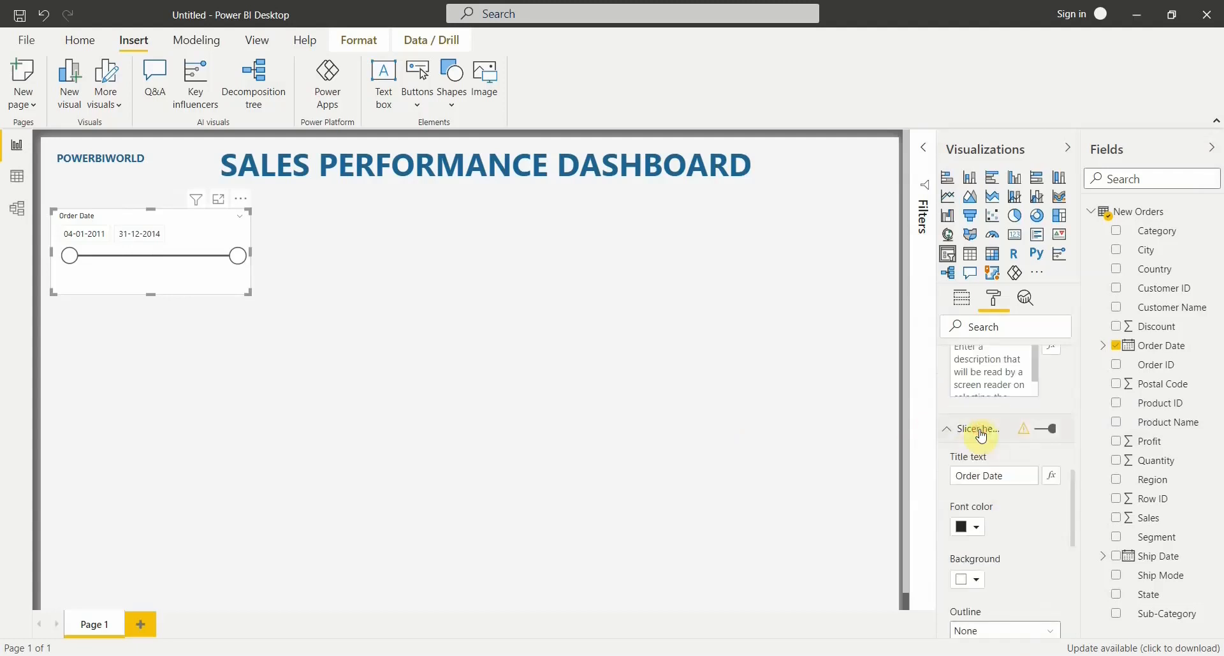
{"action": "left_click", "coordinate": [1046, 434]}
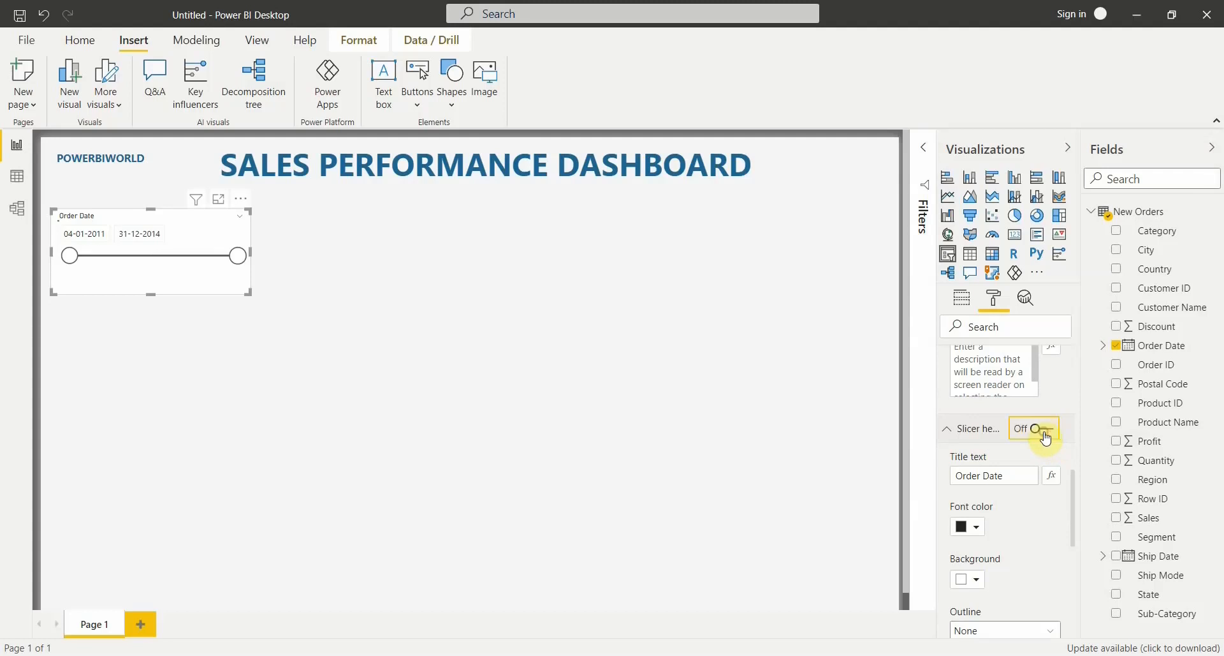
{"action": "left_click", "coordinate": [971, 442]}
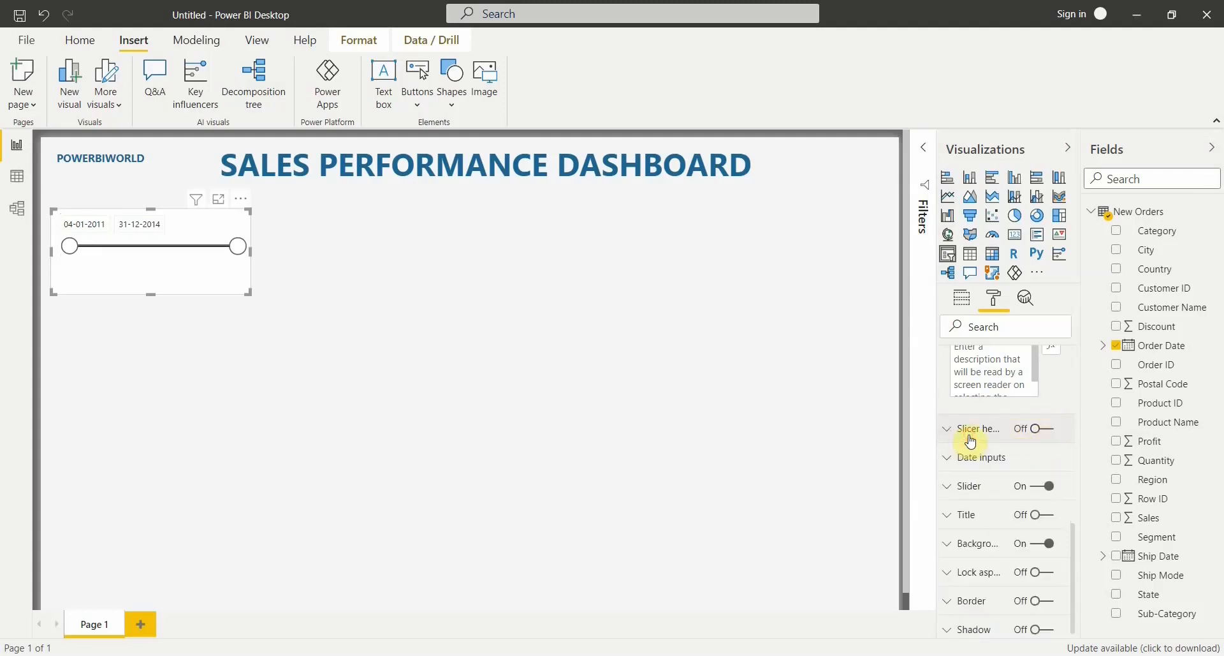
Step: Set the font colour of the slicer's date inputs to the second-darkest shade of the light-blue theme colour
{"action": "left_click", "coordinate": [986, 464]}
{"action": "scroll", "coordinate": [1020, 477], "scroll_direction": "down", "scroll_amount": 2}
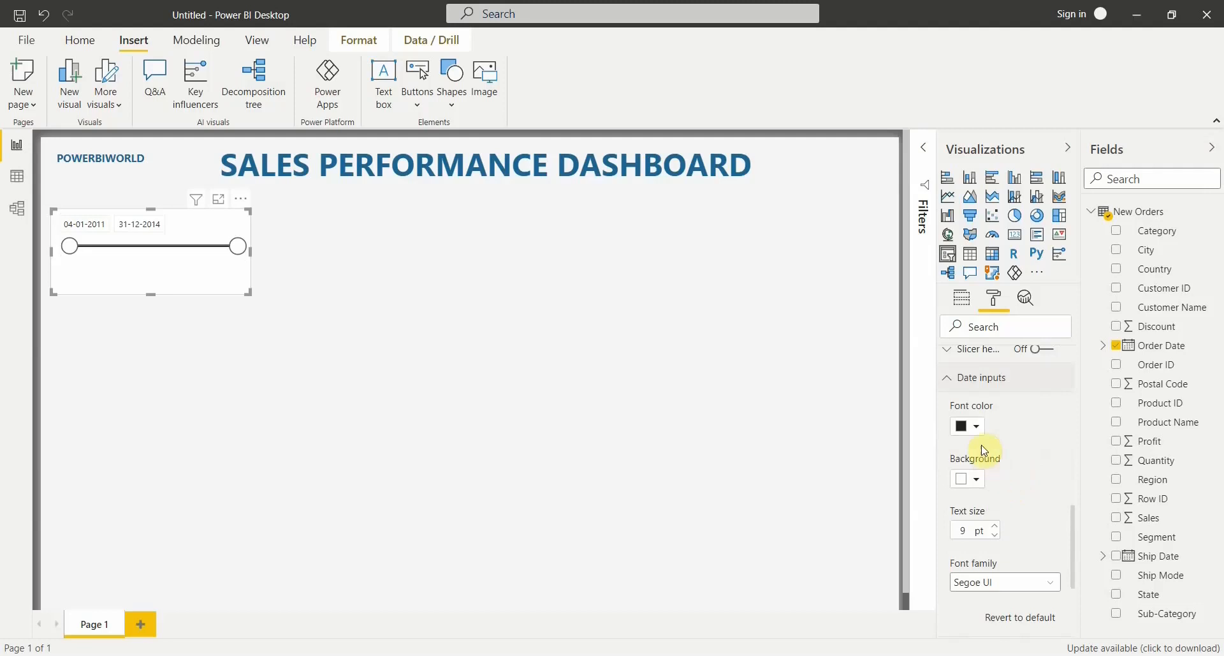
{"action": "left_click", "coordinate": [978, 438]}
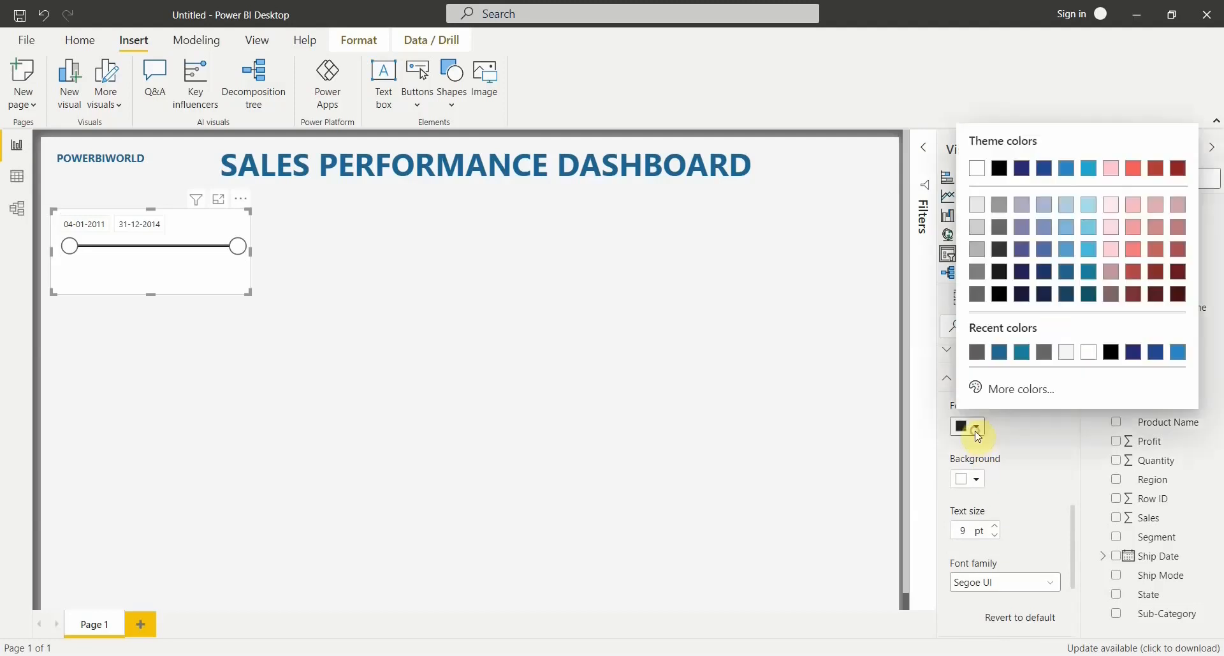
{"action": "left_click", "coordinate": [1091, 281]}
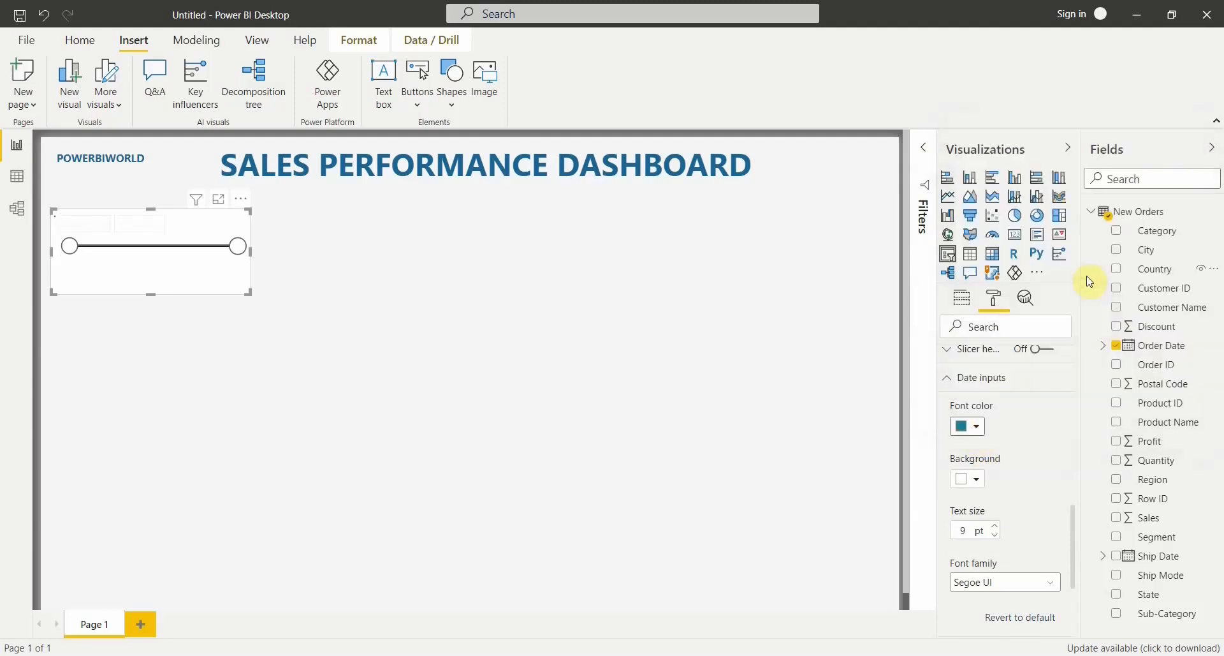
Step: Set the slicer's date inputs to 12 pt text in the Segoe UI Bold font
{"action": "triple_click", "coordinate": [996, 528]}
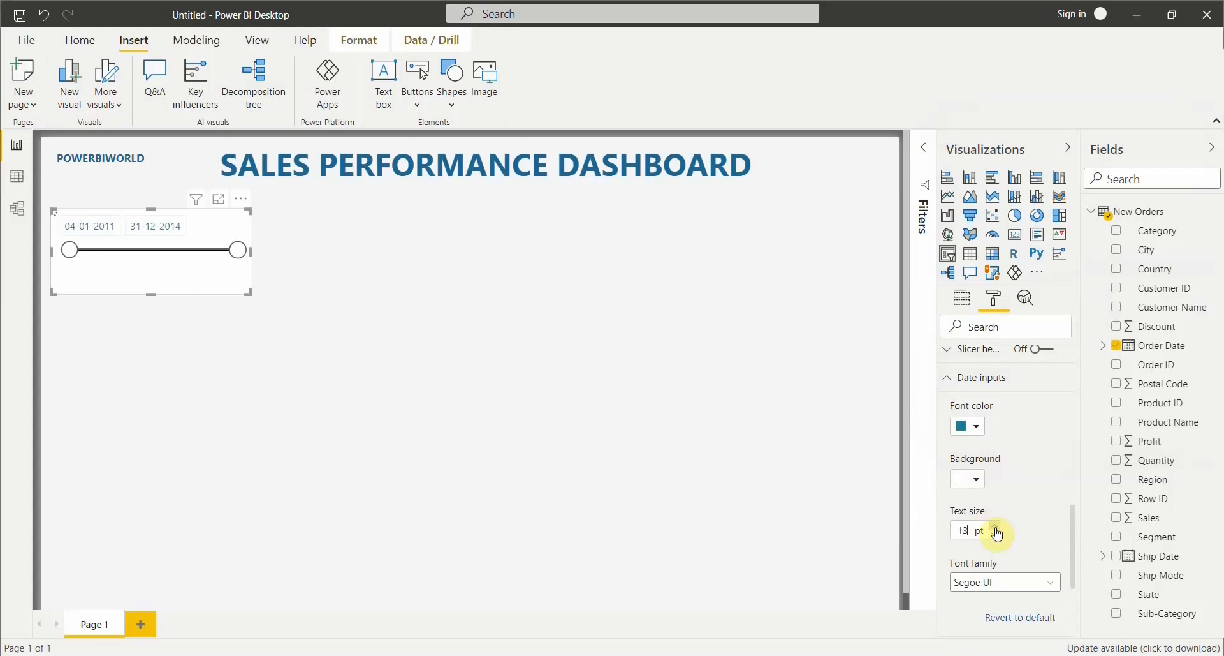
{"action": "left_click", "coordinate": [996, 529]}
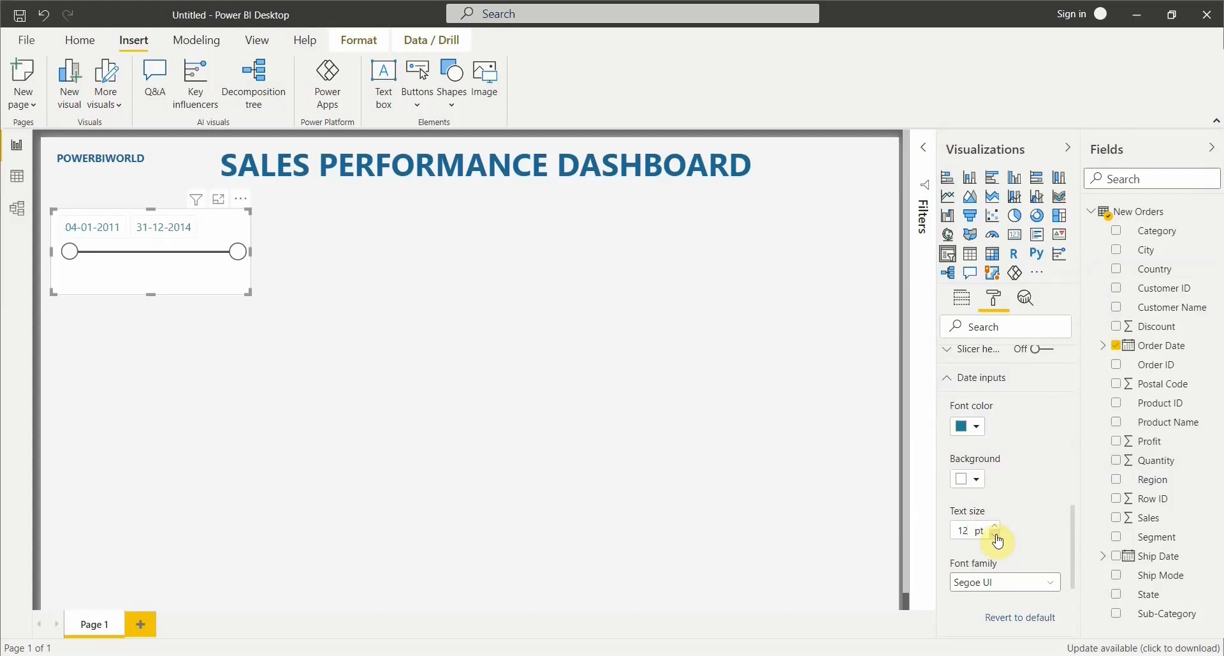
{"action": "left_click", "coordinate": [991, 577]}
{"action": "scroll", "coordinate": [998, 523], "scroll_direction": "down", "scroll_amount": 5}
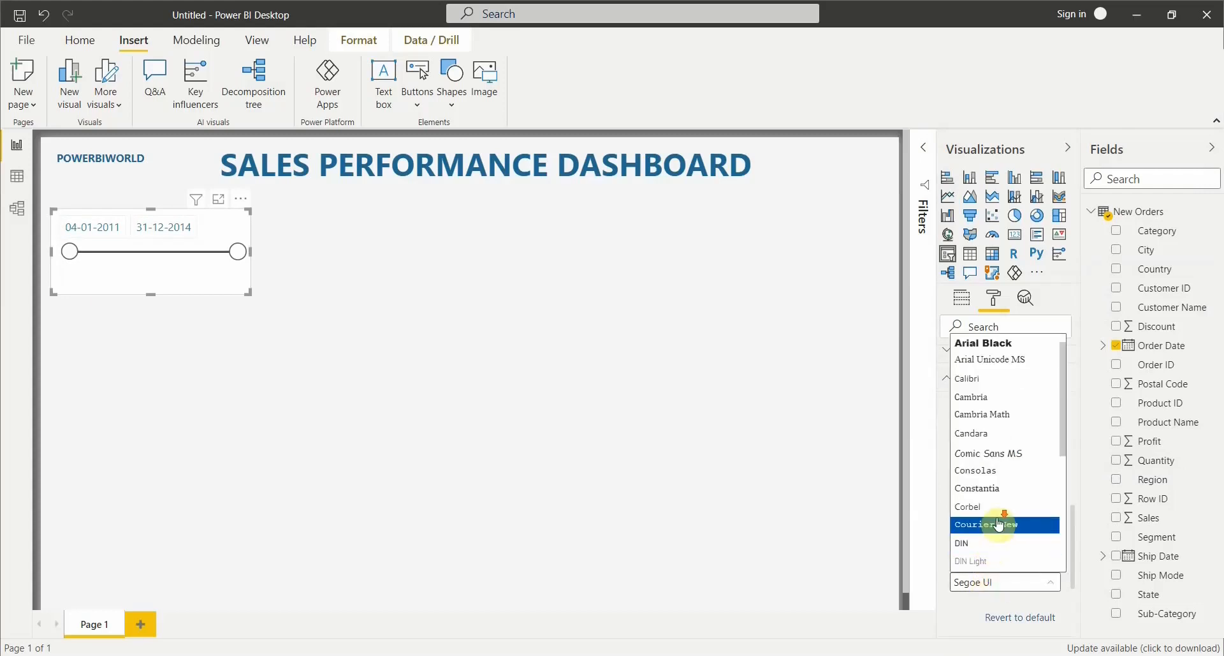
{"action": "left_click", "coordinate": [1002, 518]}
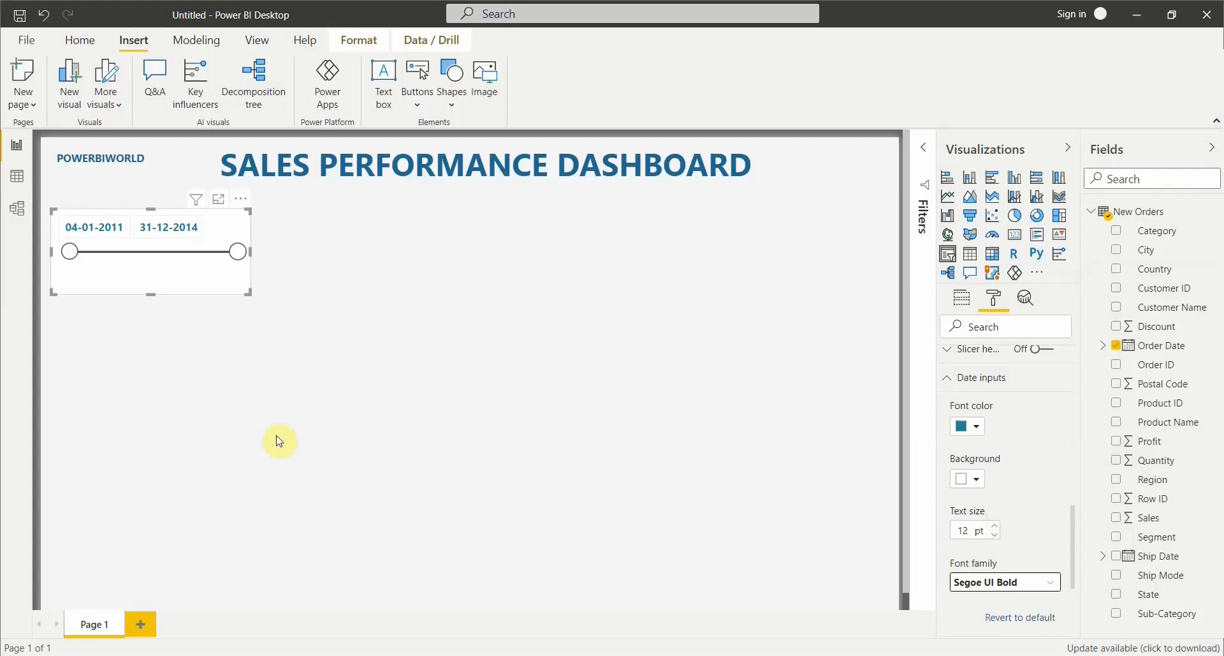
Step: Colour the date slicer's slider with the darkest shade of the light-blue theme colour
{"action": "scroll", "coordinate": [1010, 525], "scroll_direction": "down", "scroll_amount": 5}
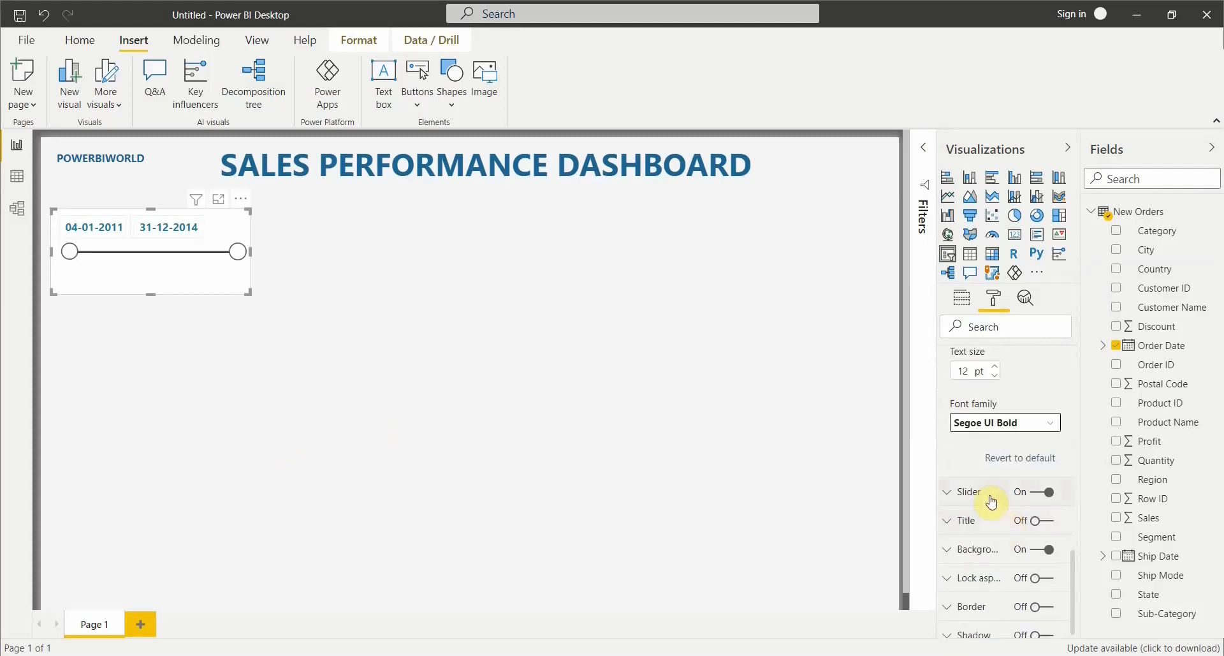
{"action": "left_click", "coordinate": [990, 497]}
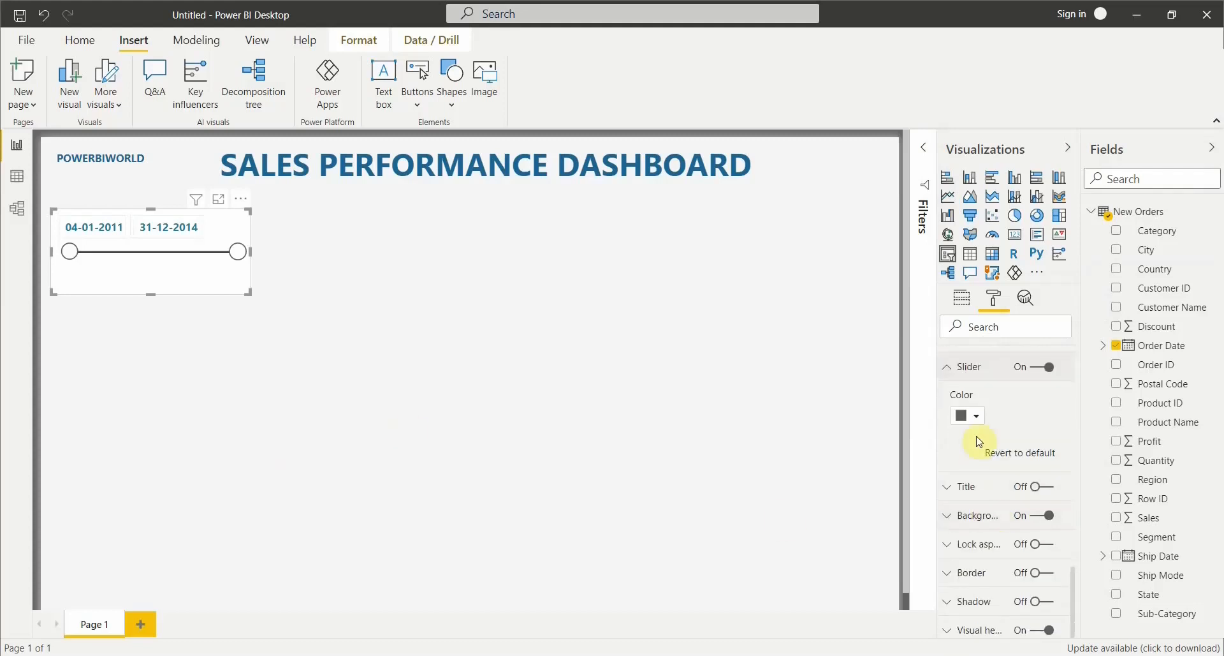
{"action": "left_click", "coordinate": [980, 423]}
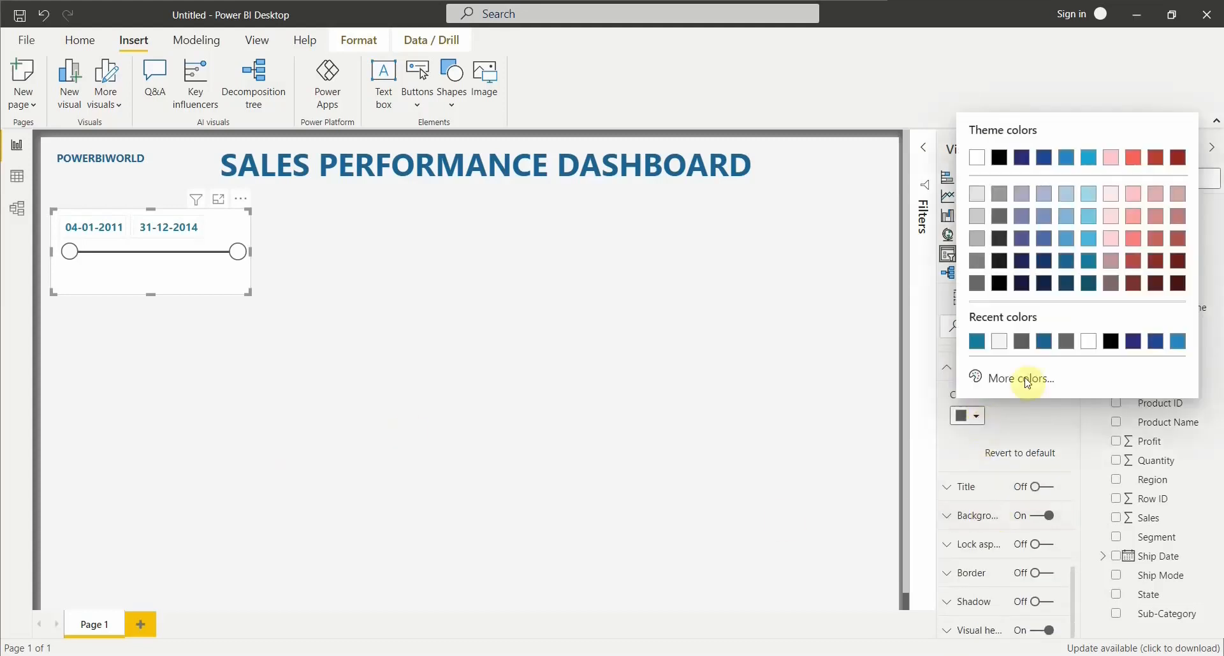
{"action": "left_click", "coordinate": [1092, 285]}
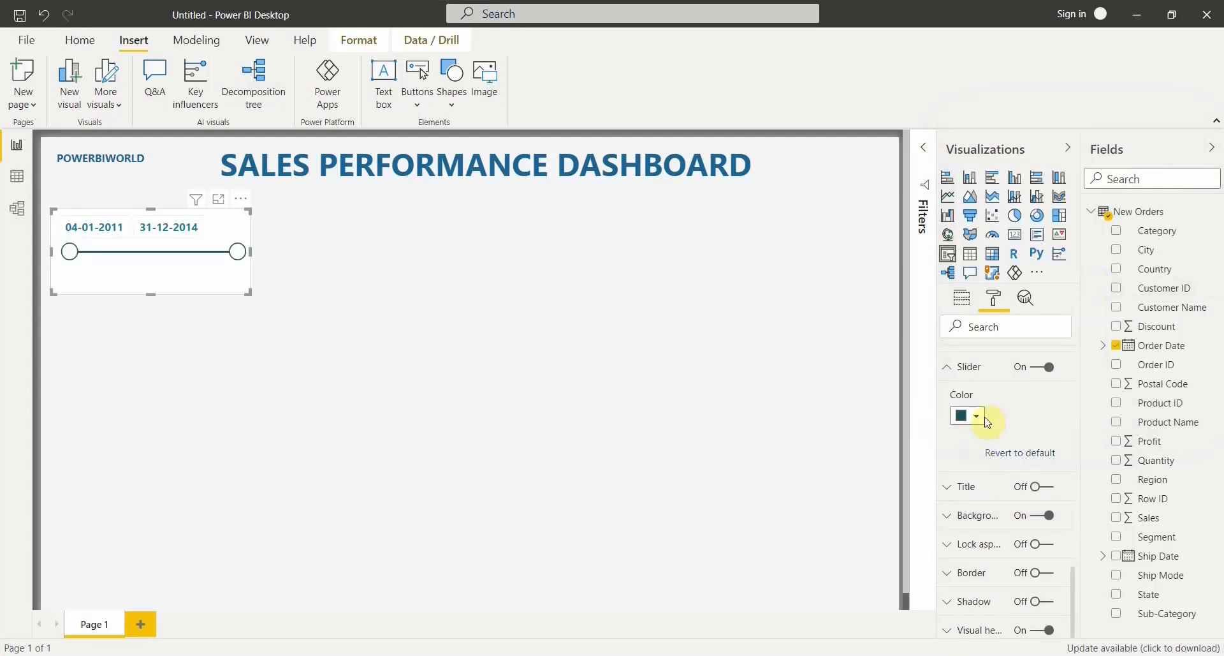
Step: Turn on the date slicer's title and set its text to DATE SELECTION
{"action": "left_click", "coordinate": [979, 491]}
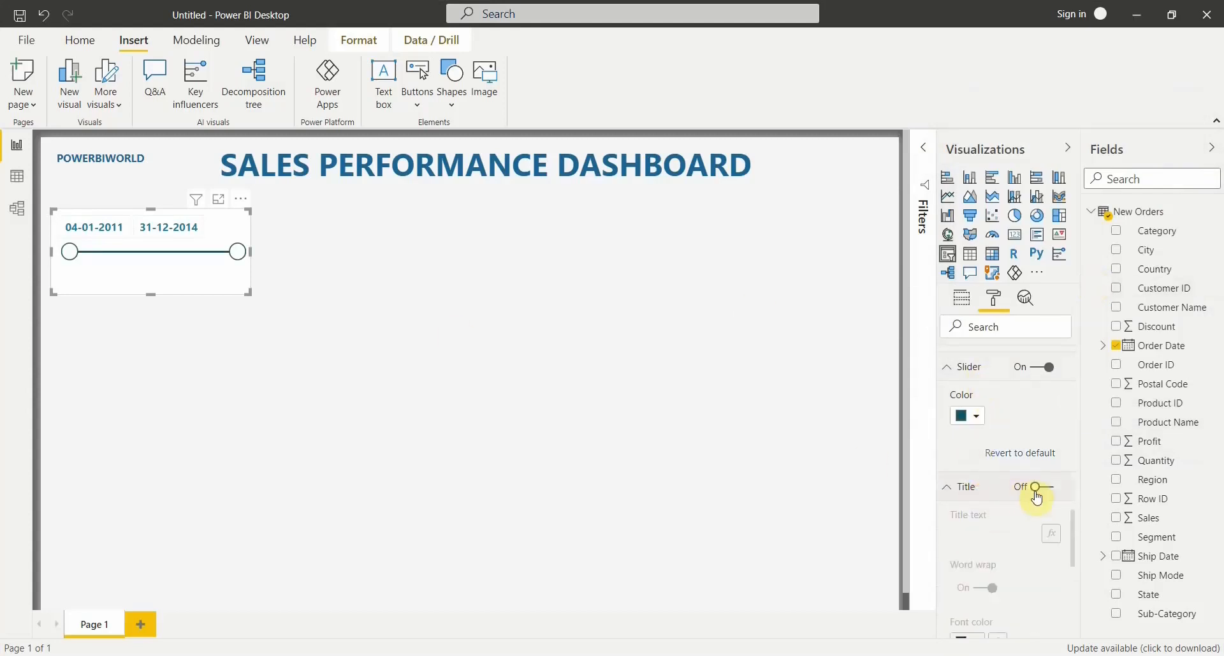
{"action": "left_click", "coordinate": [1040, 486]}
{"action": "scroll", "coordinate": [985, 486], "scroll_direction": "down", "scroll_amount": 2}
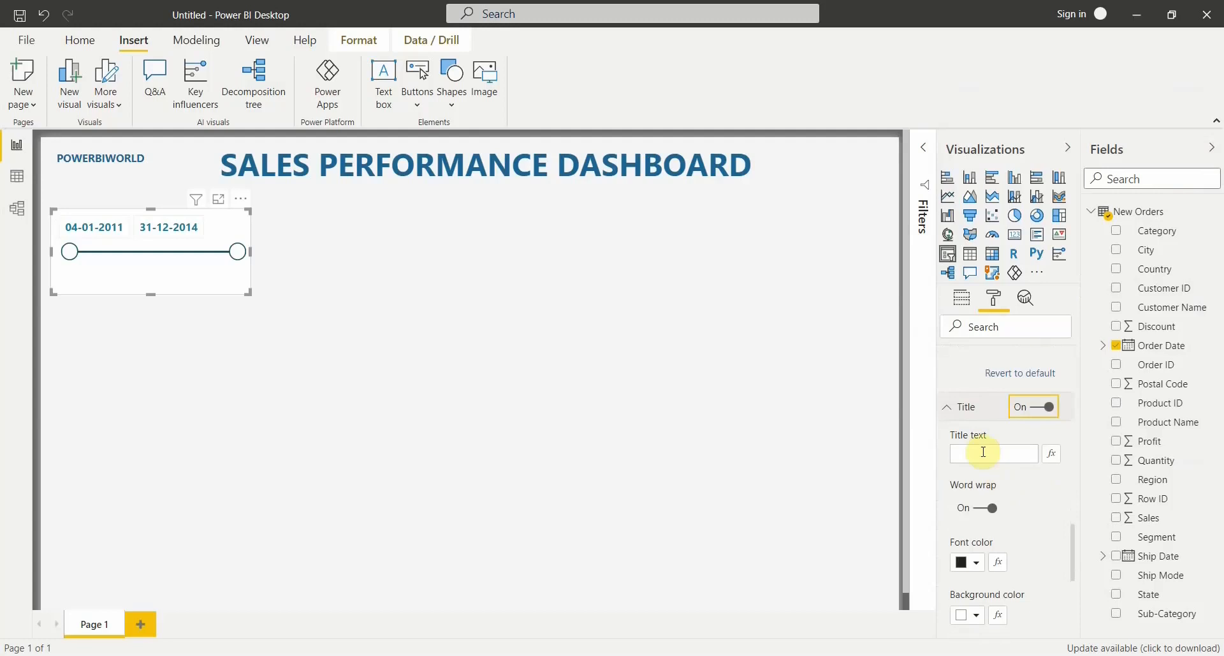
{"action": "left_click", "coordinate": [982, 451]}
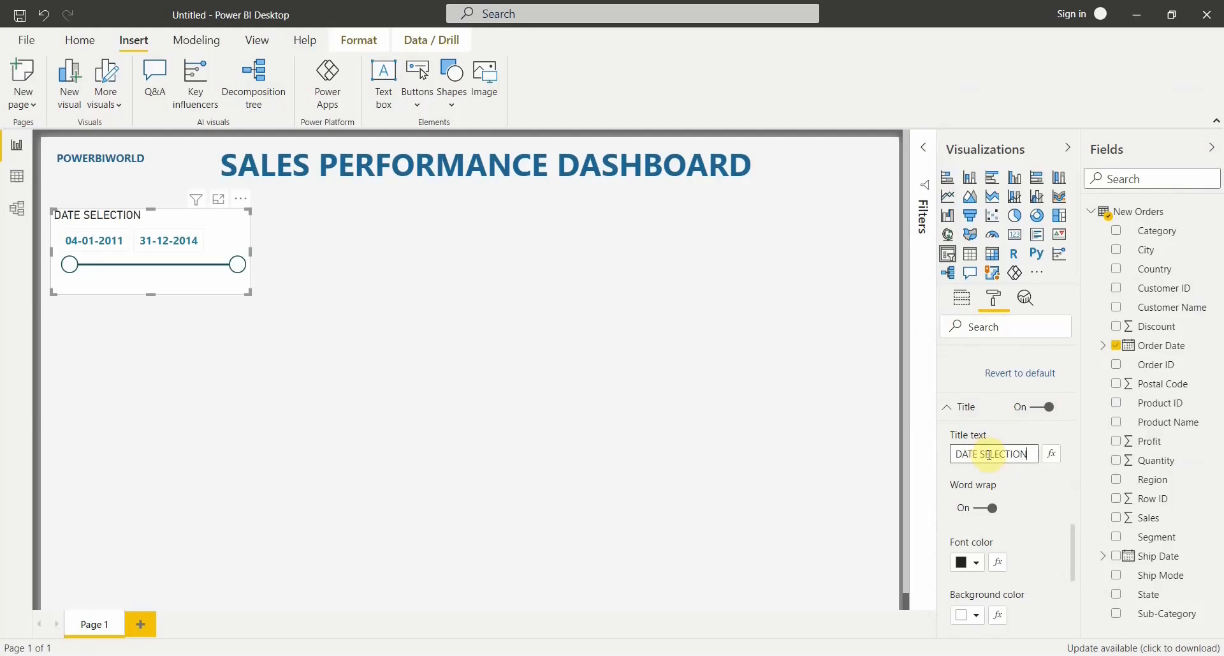
{"action": "scroll", "coordinate": [1046, 524], "scroll_direction": "down", "scroll_amount": 4}
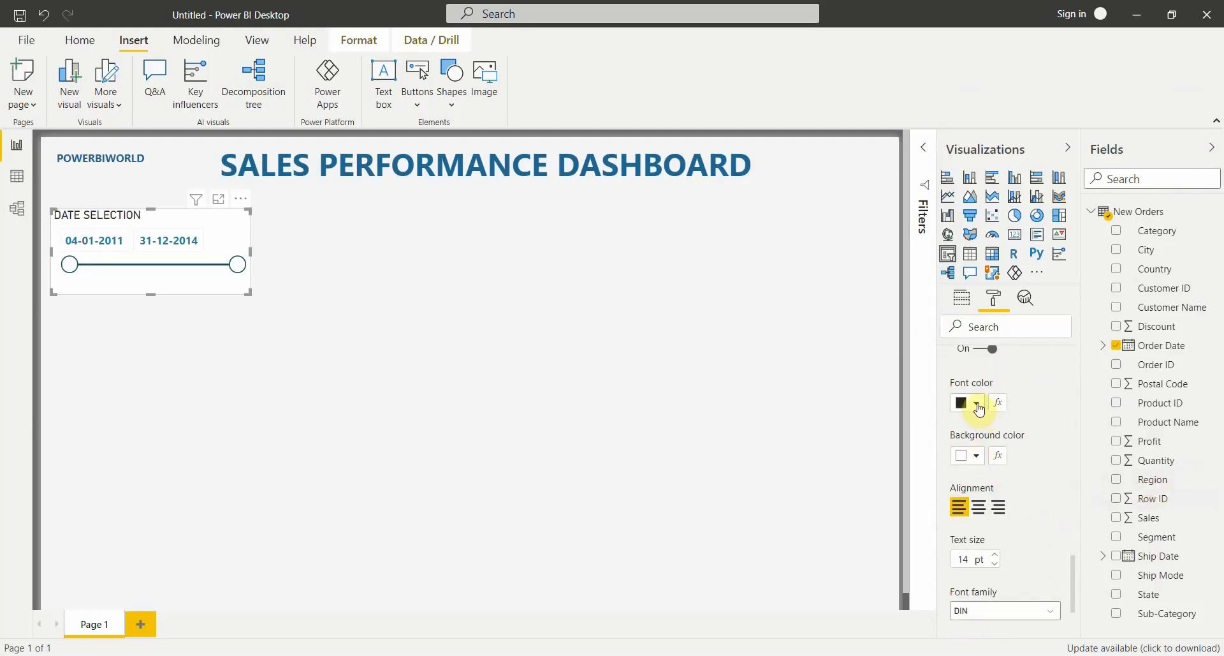
Step: Give the slicer title the off-white recent font colour, the third shade of the mid-blue theme colour as background, and centre alignment
{"action": "left_click", "coordinate": [979, 404]}
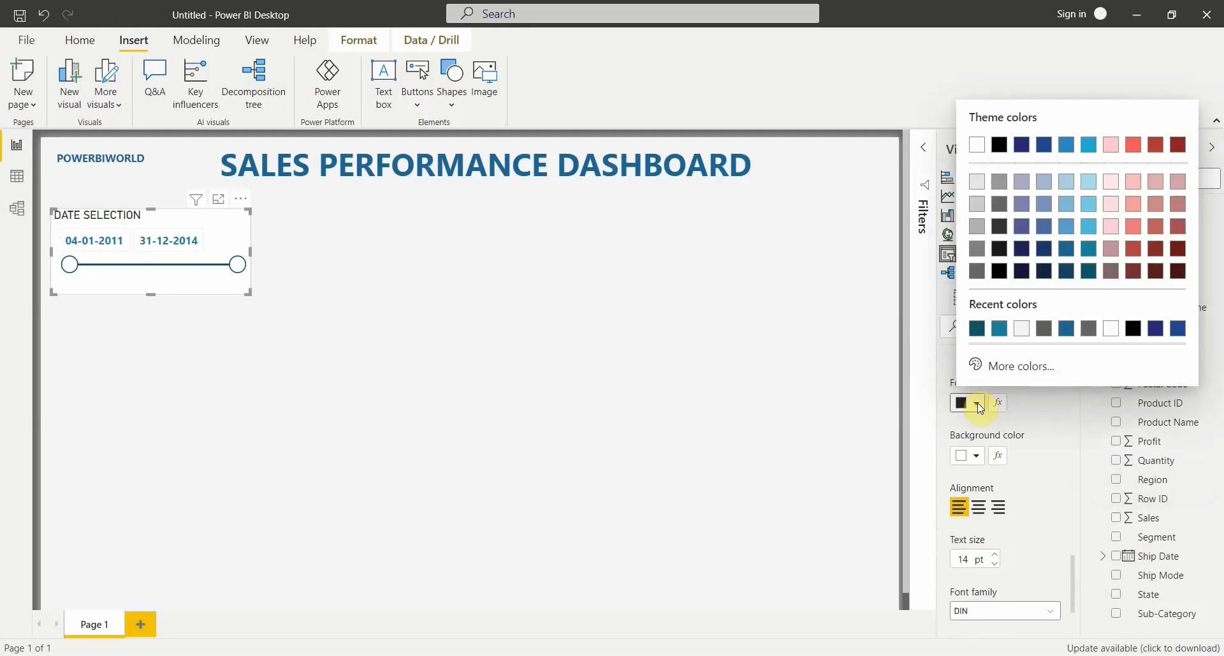
{"action": "left_click", "coordinate": [1023, 329]}
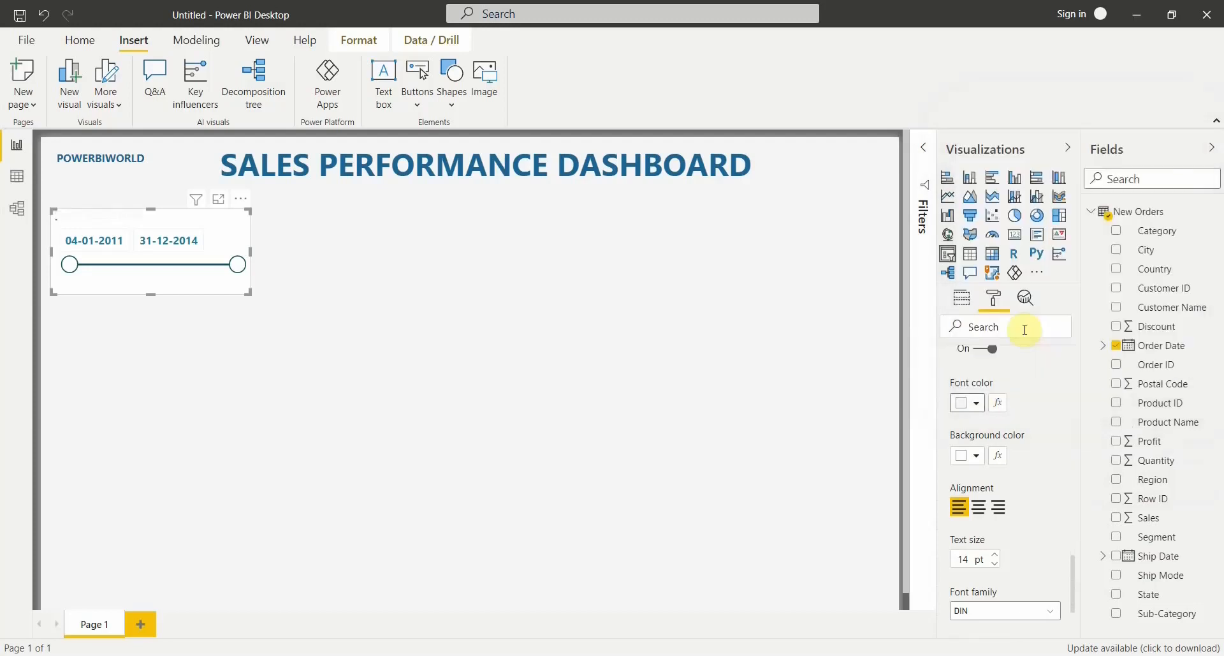
{"action": "left_click", "coordinate": [979, 456]}
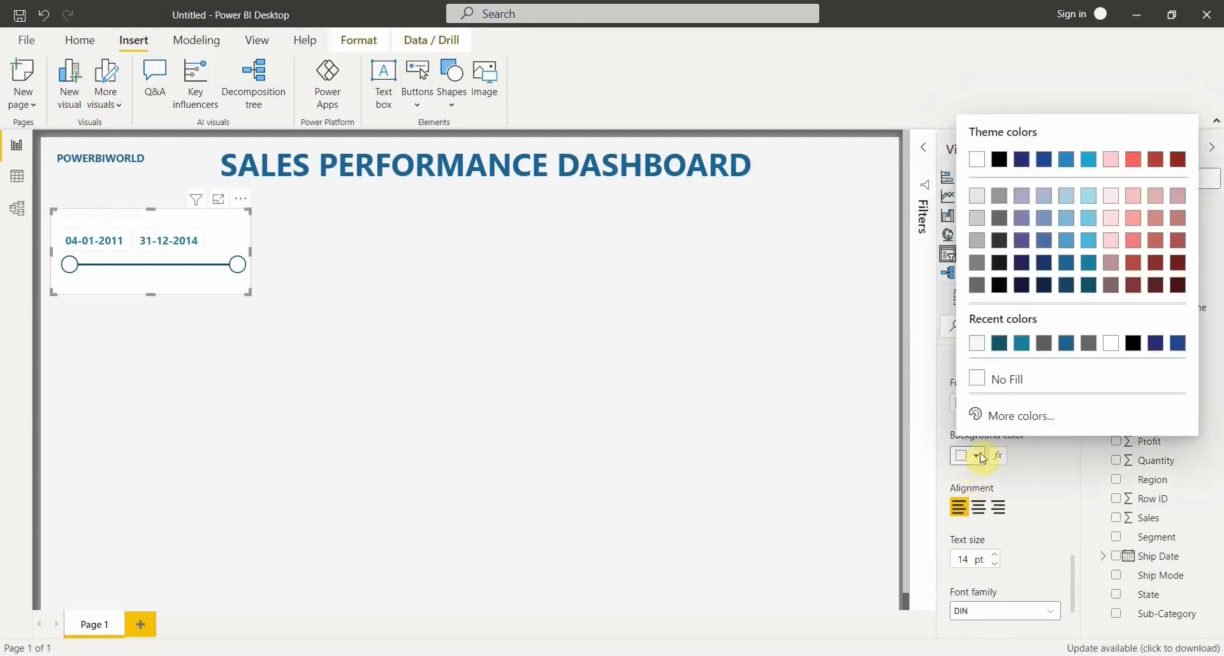
{"action": "left_click", "coordinate": [1067, 250]}
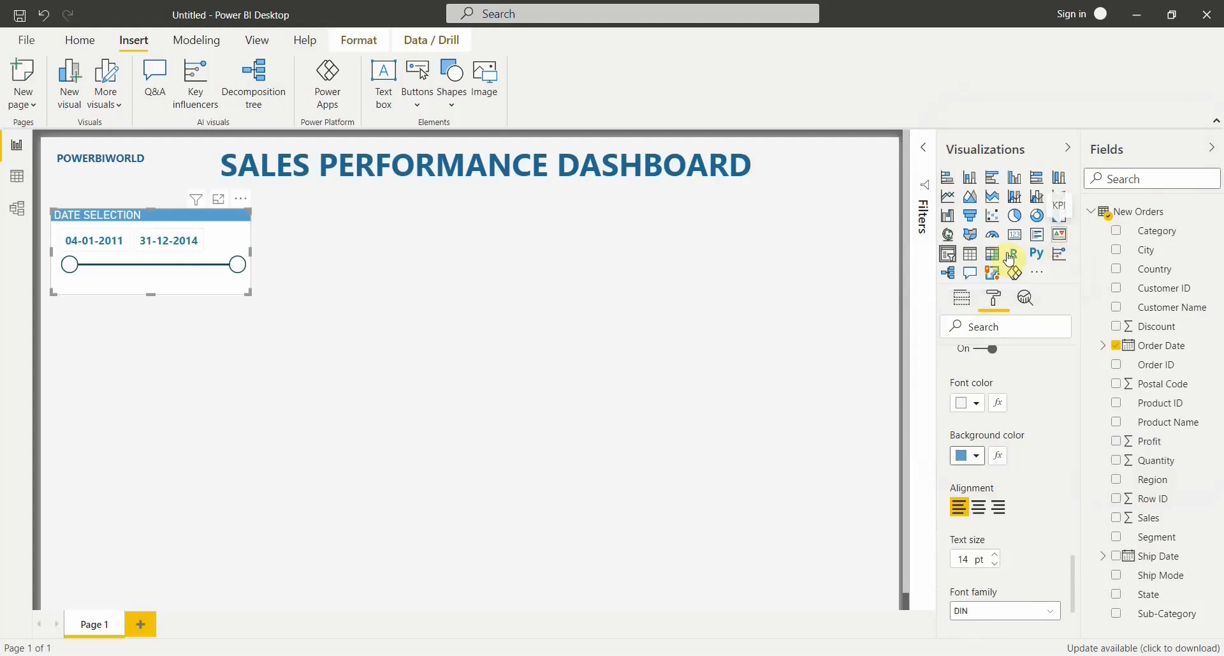
{"action": "left_click", "coordinate": [979, 508]}
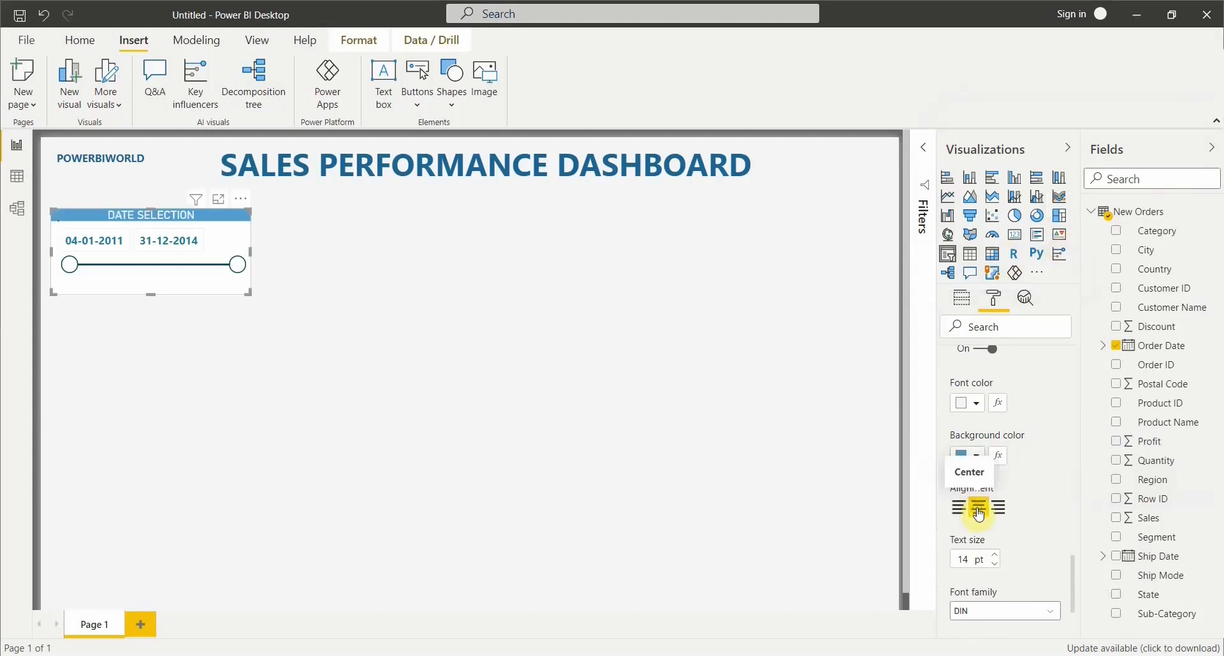
Step: Set the text size of the date slicer's title to 15 pt
{"action": "left_click", "coordinate": [995, 554]}
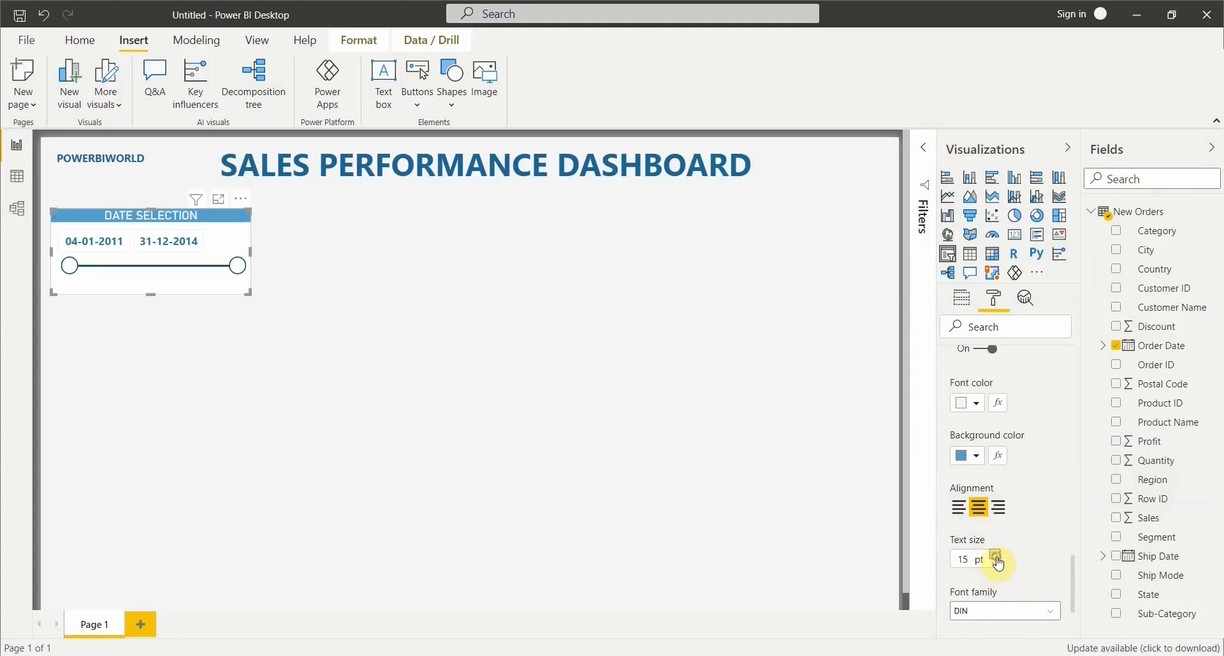
{"action": "left_click", "coordinate": [996, 554]}
{"action": "left_click", "coordinate": [996, 554]}
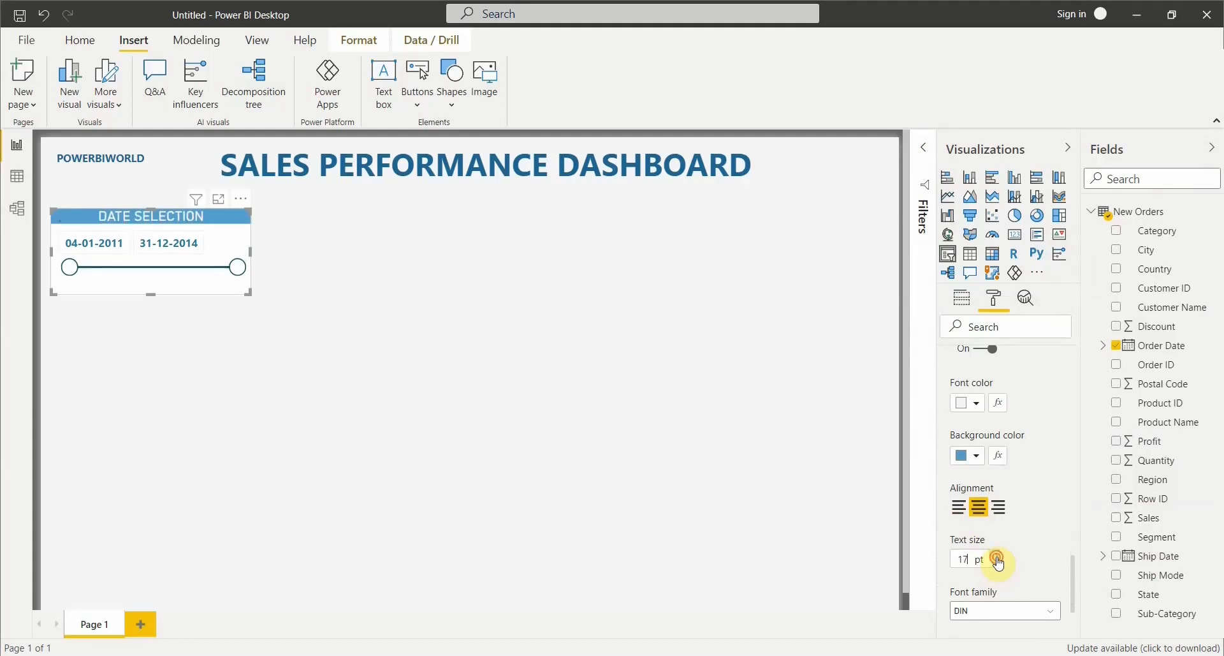
{"action": "left_click", "coordinate": [995, 554]}
{"action": "left_click", "coordinate": [995, 554]}
{"action": "left_click", "coordinate": [996, 555]}
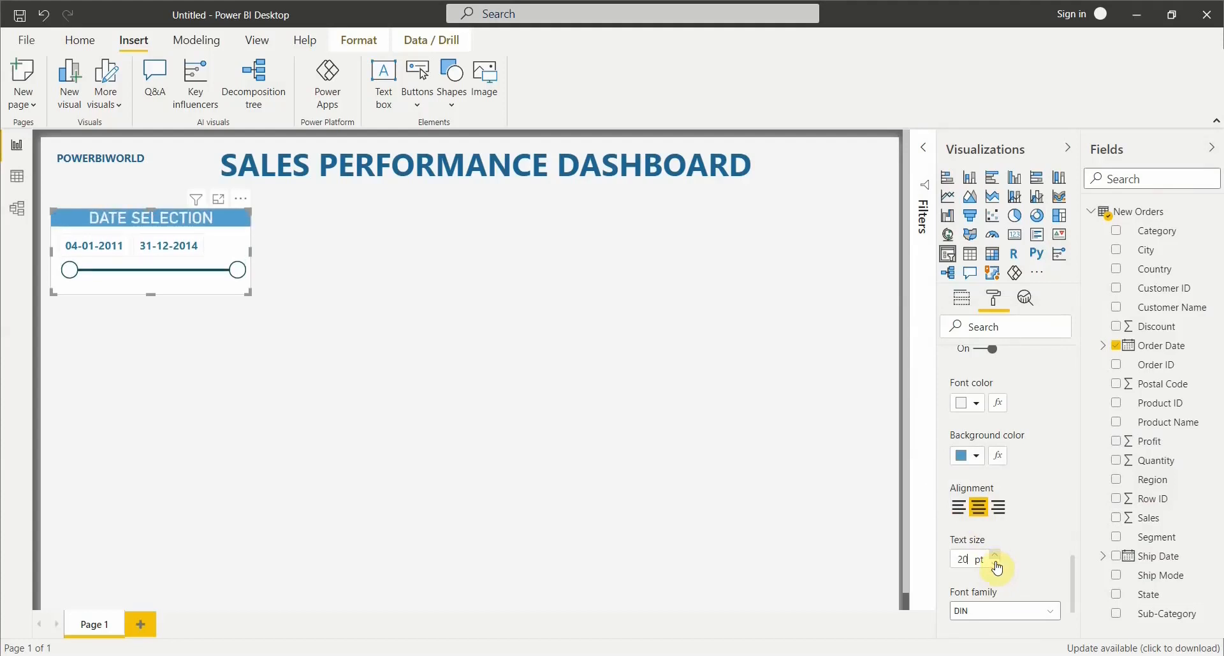
{"action": "left_click", "coordinate": [995, 564]}
{"action": "left_click", "coordinate": [995, 564]}
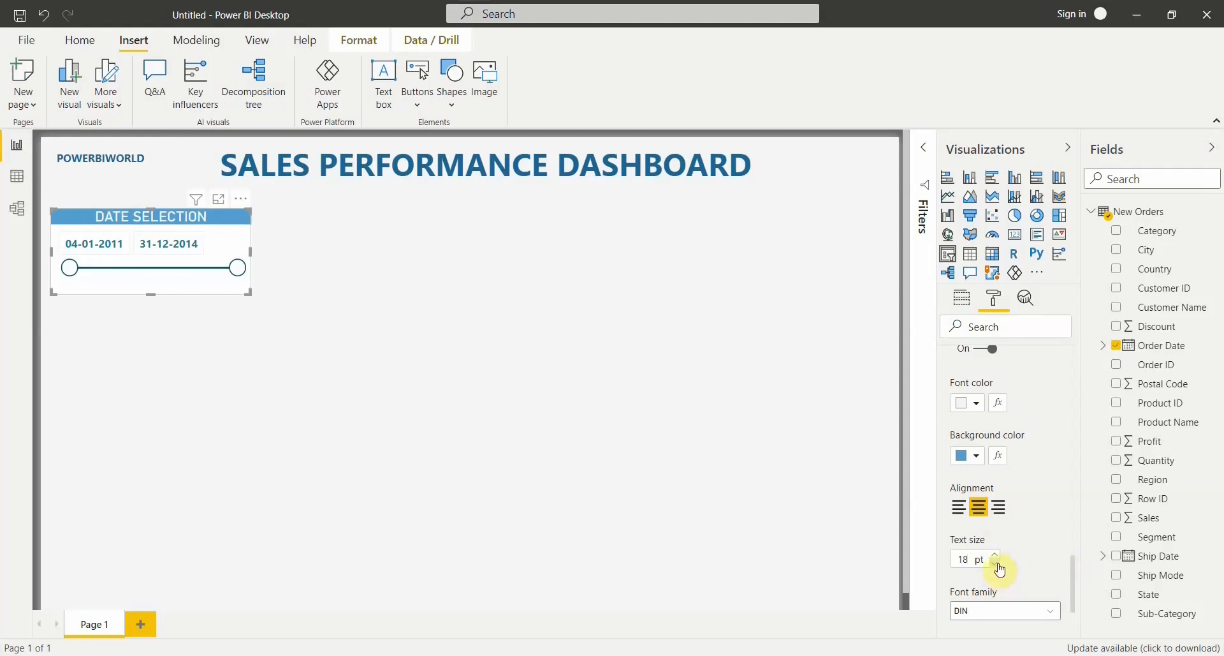
{"action": "left_click", "coordinate": [997, 564]}
{"action": "left_click", "coordinate": [996, 564]}
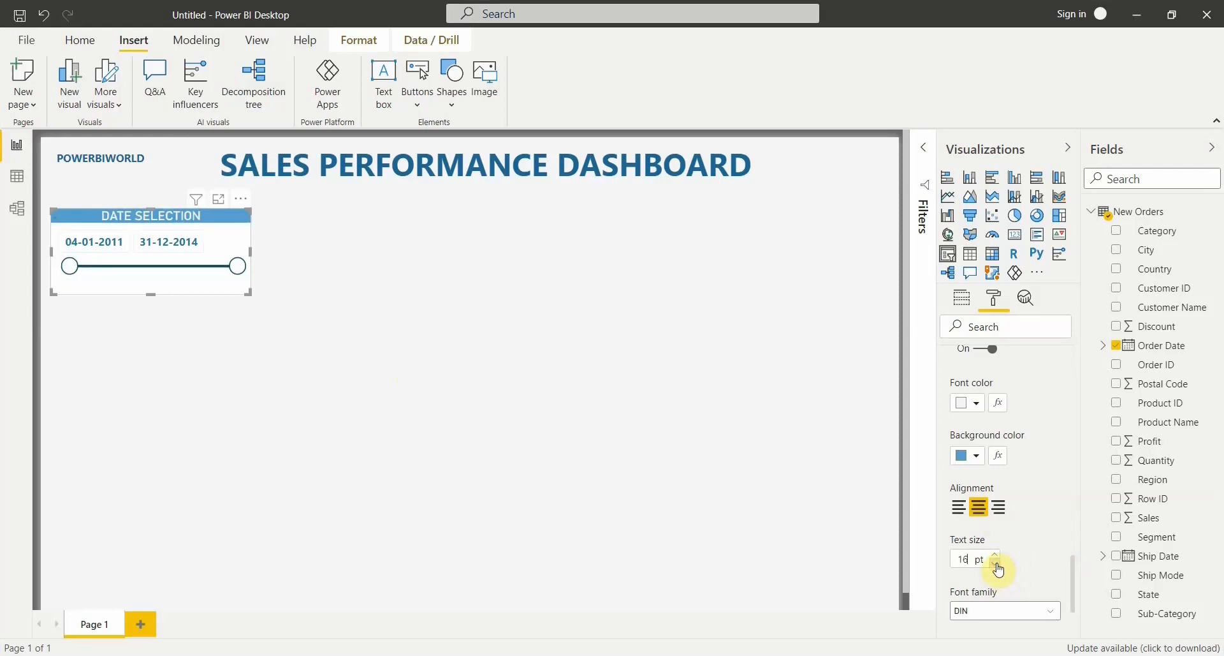
{"action": "left_click", "coordinate": [996, 564]}
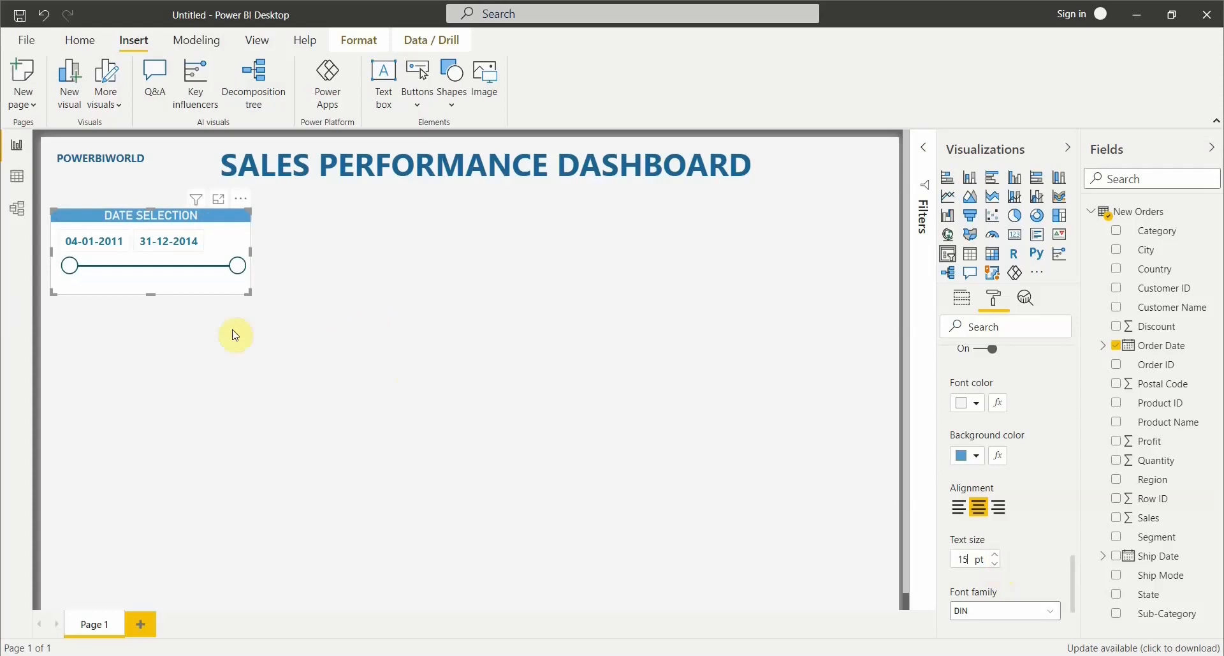
{"action": "left_click", "coordinate": [260, 285]}
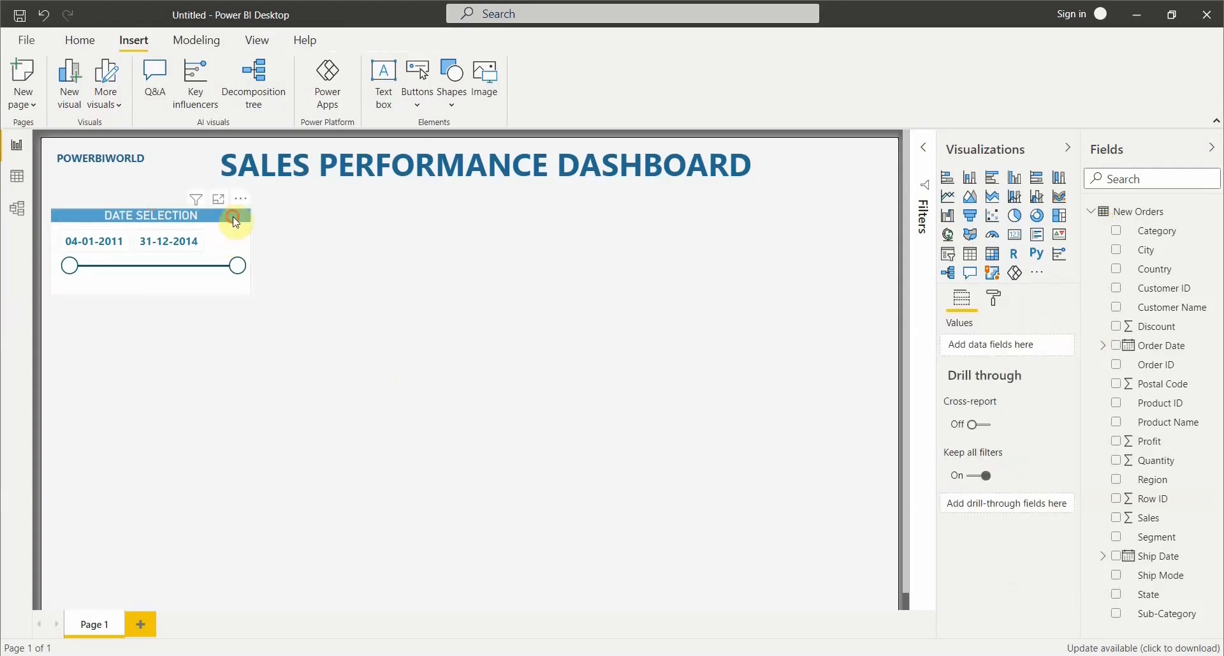
Step: Try the date slicer without its background, restoring the background at the end
{"action": "left_click", "coordinate": [235, 222]}
{"action": "left_click", "coordinate": [995, 301]}
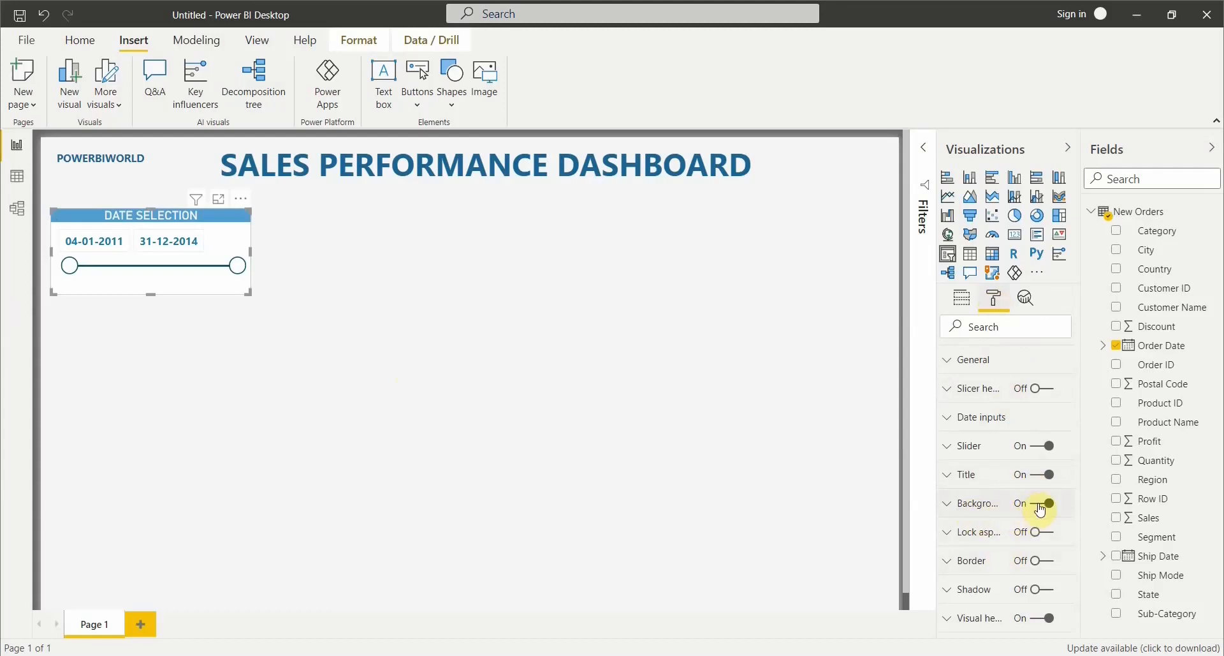
{"action": "left_click", "coordinate": [1038, 504]}
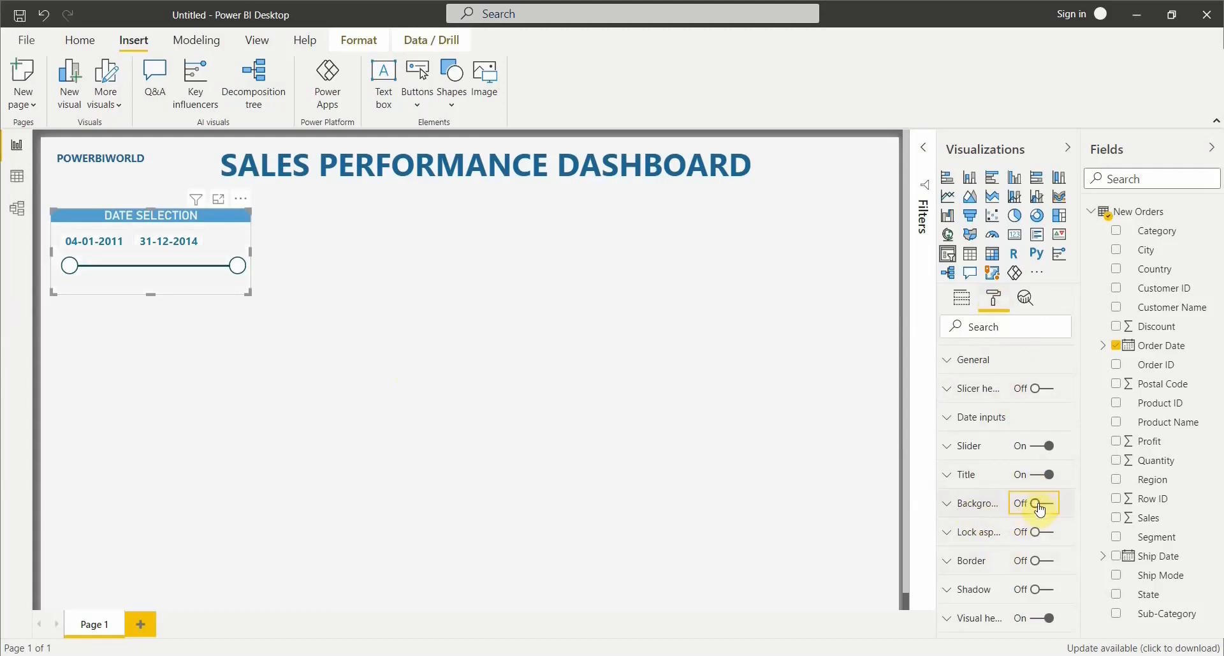
{"action": "left_click", "coordinate": [1050, 508]}
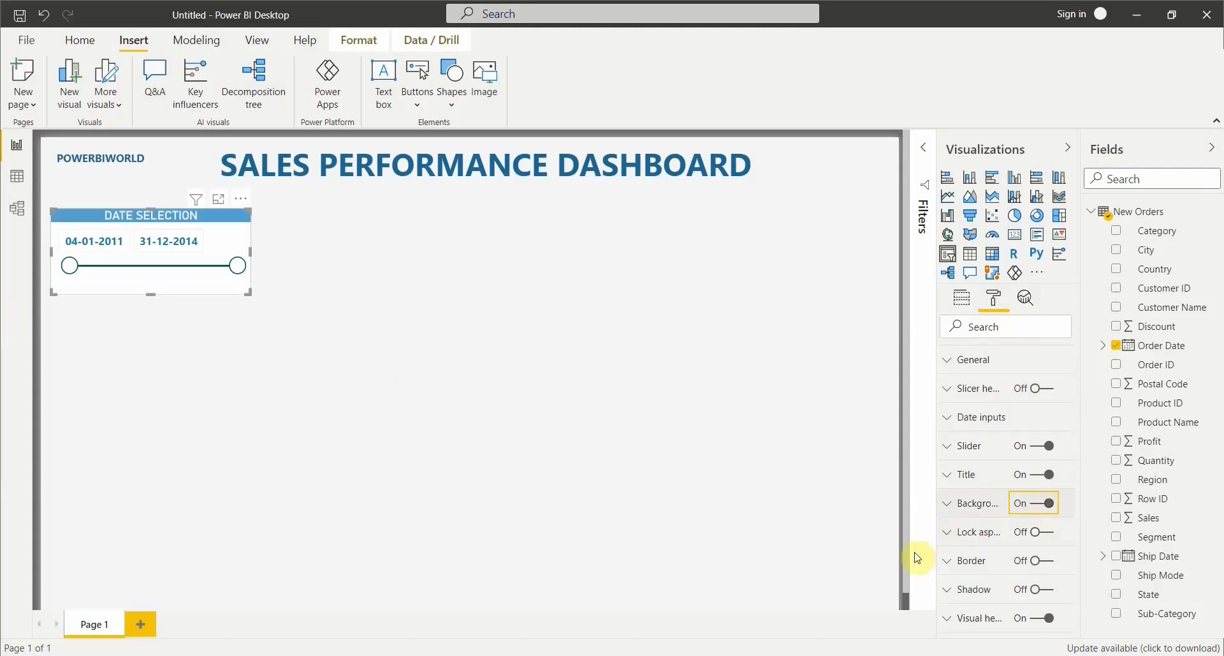
Step: Turn on the date slicer's border in the darkest shade of the light-blue theme colour with a radius of 8 px
{"action": "left_click", "coordinate": [983, 564]}
{"action": "left_click", "coordinate": [1044, 485]}
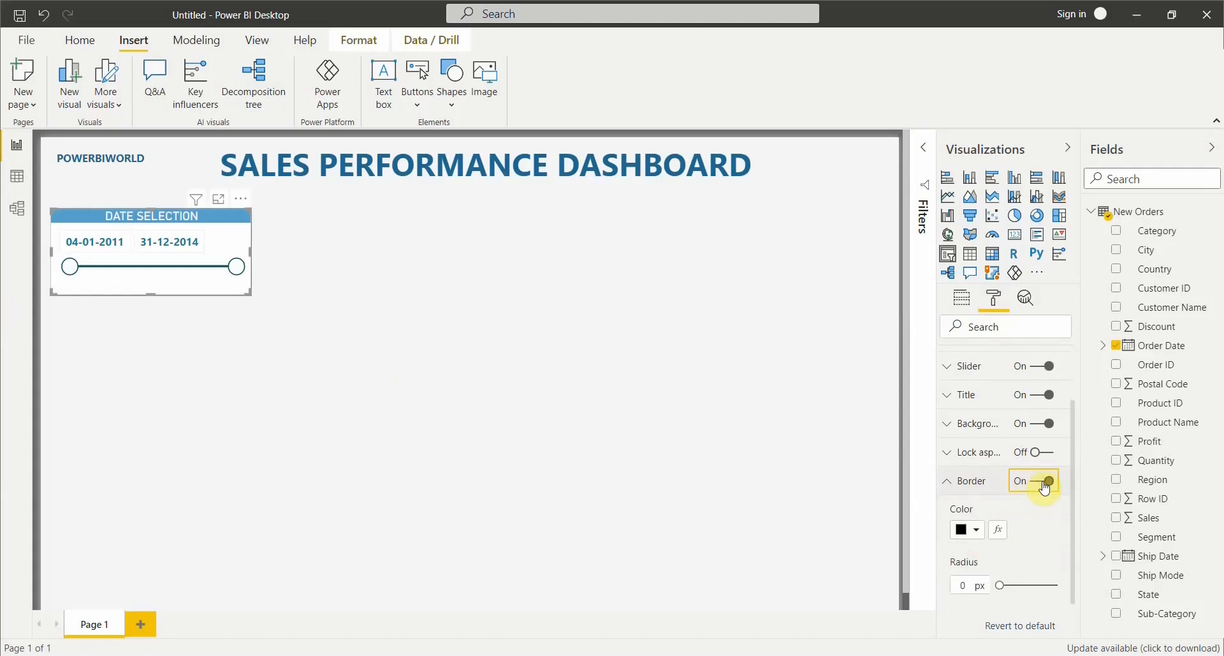
{"action": "scroll", "coordinate": [1027, 478], "scroll_direction": "down", "scroll_amount": 2}
{"action": "left_click", "coordinate": [968, 471]}
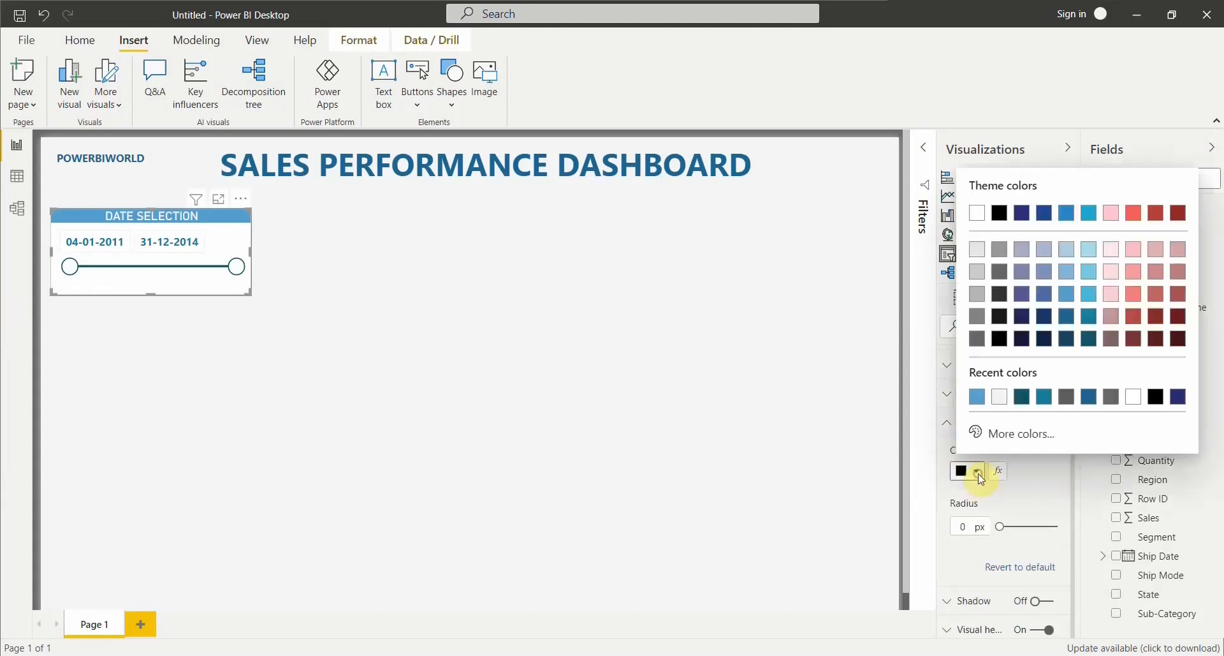
{"action": "left_click", "coordinate": [1092, 340]}
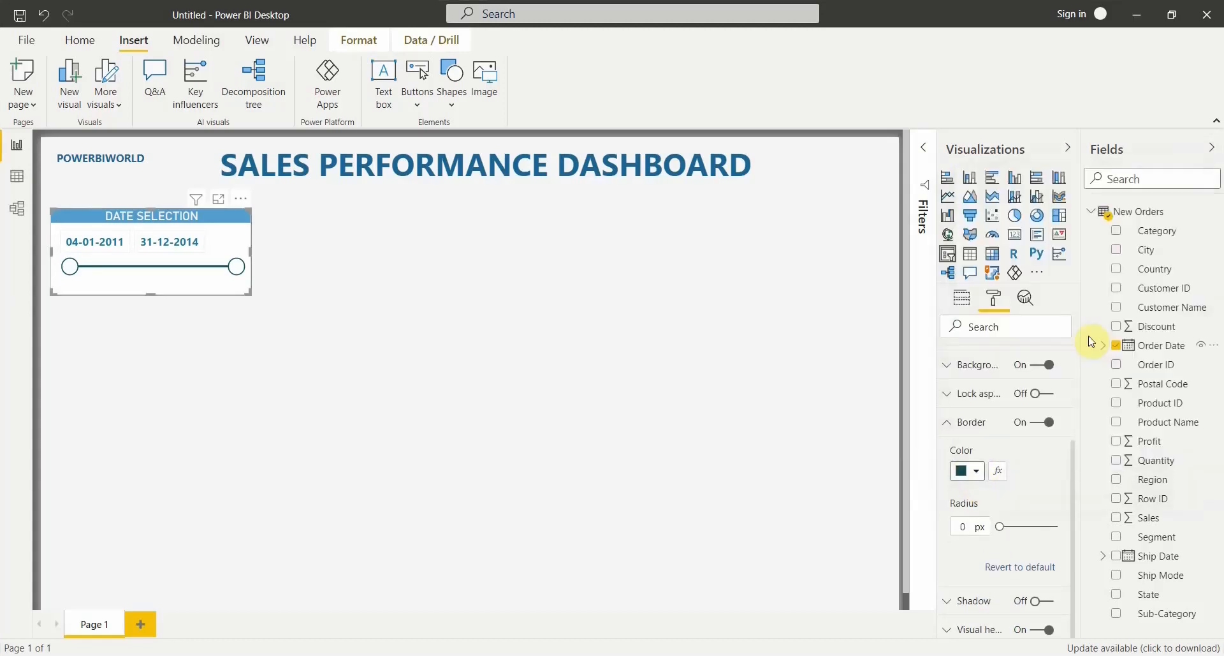
{"action": "left_click", "coordinate": [966, 526]}
{"action": "type", "text": "8"}
{"action": "key", "text": "Return"}
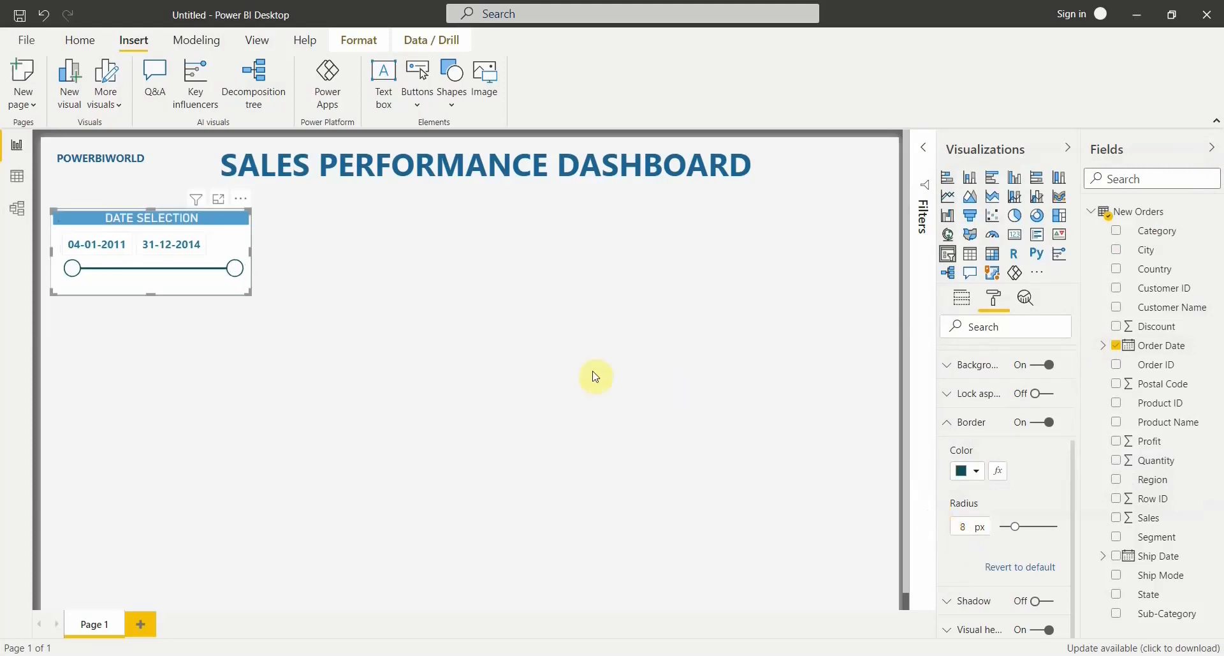
{"action": "left_click", "coordinate": [603, 384]}
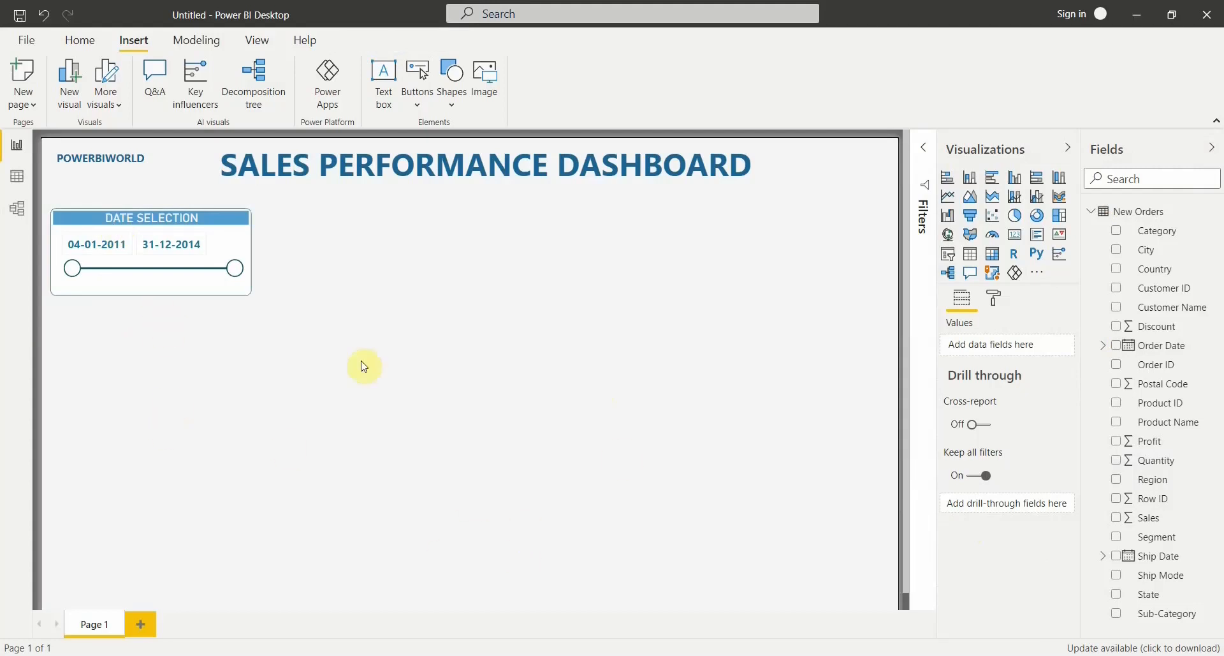
Step: Compare the date slicer with the finished SALES DASHBOARD report and set the slicer's width to 250
{"action": "left_click", "coordinate": [131, 216]}
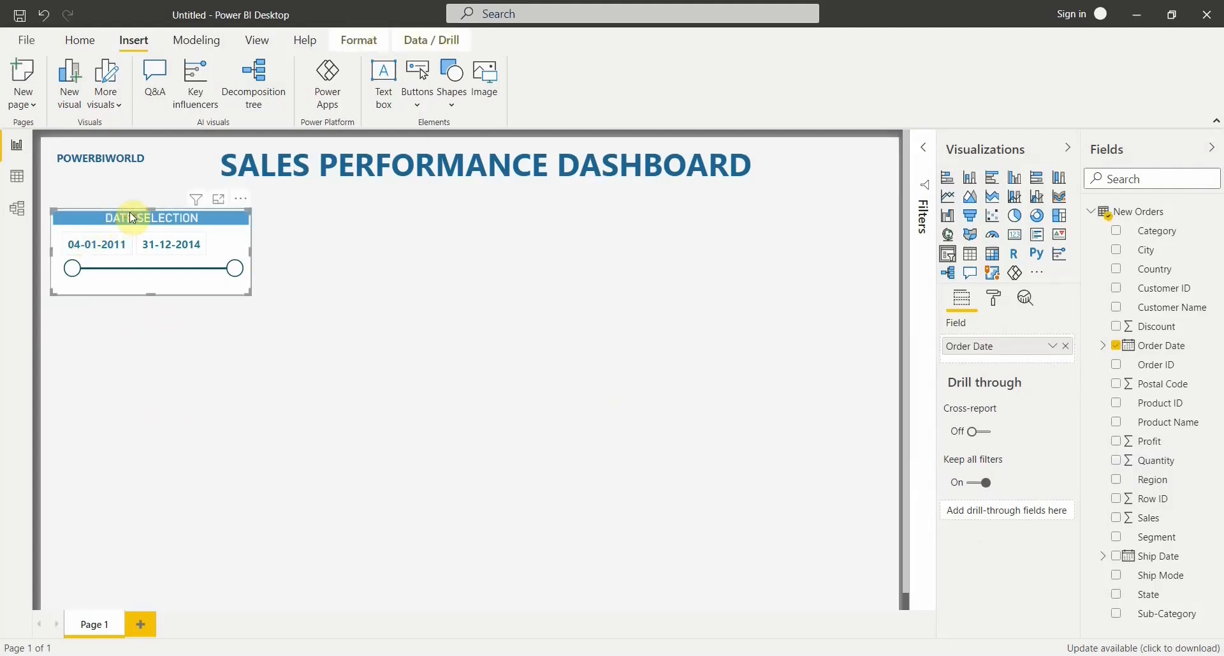
{"action": "left_click", "coordinate": [995, 298]}
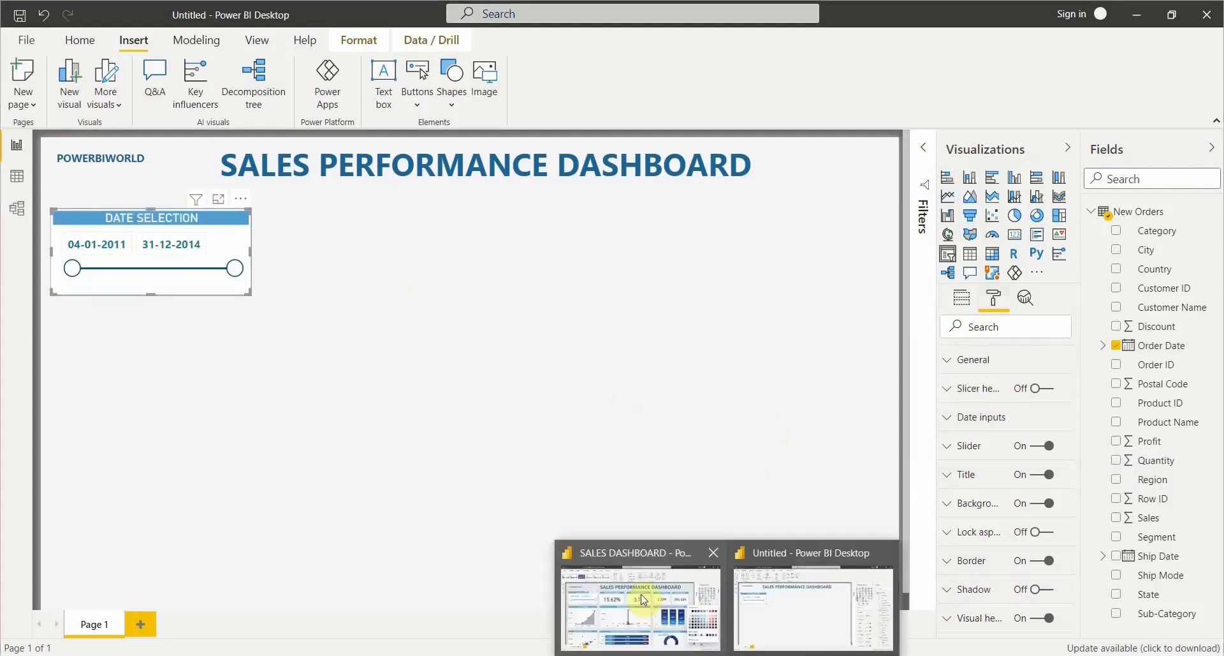
{"action": "left_click", "coordinate": [641, 595]}
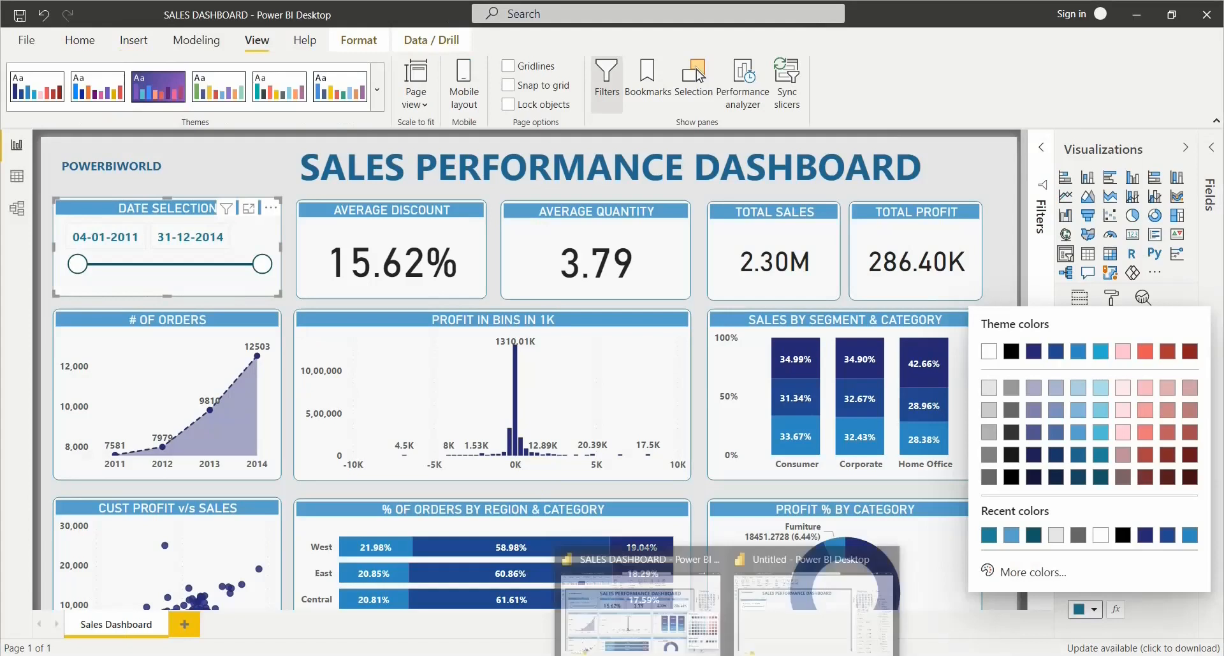
{"action": "left_click", "coordinate": [781, 625]}
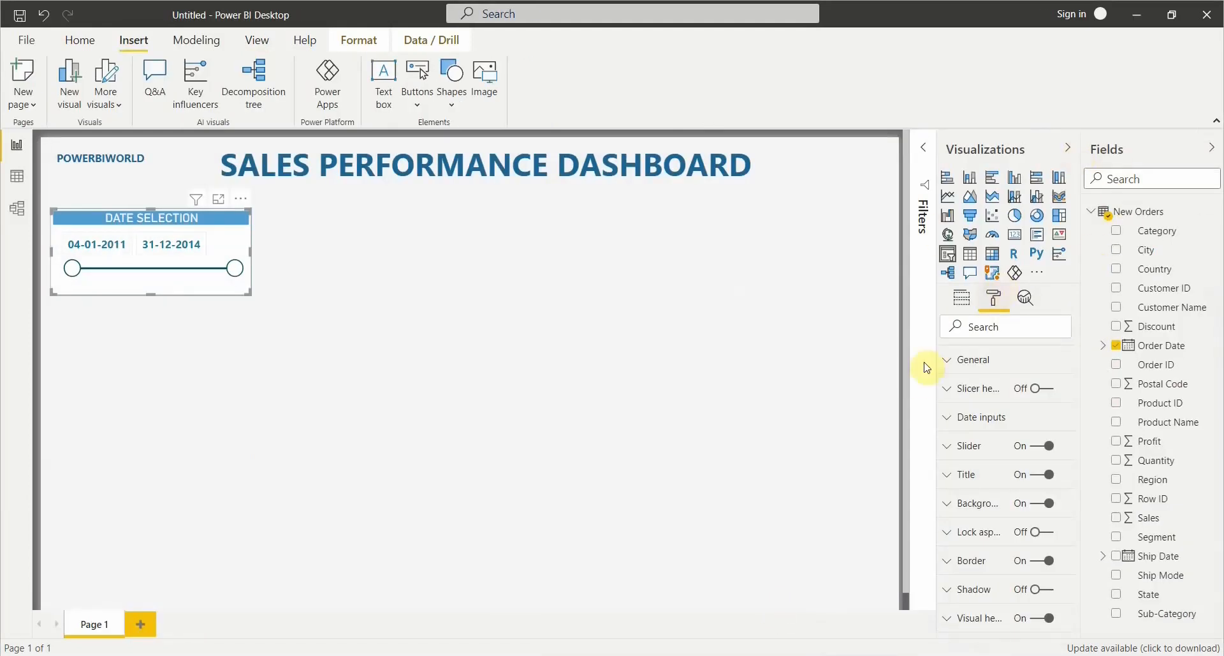
{"action": "left_click", "coordinate": [1212, 148]}
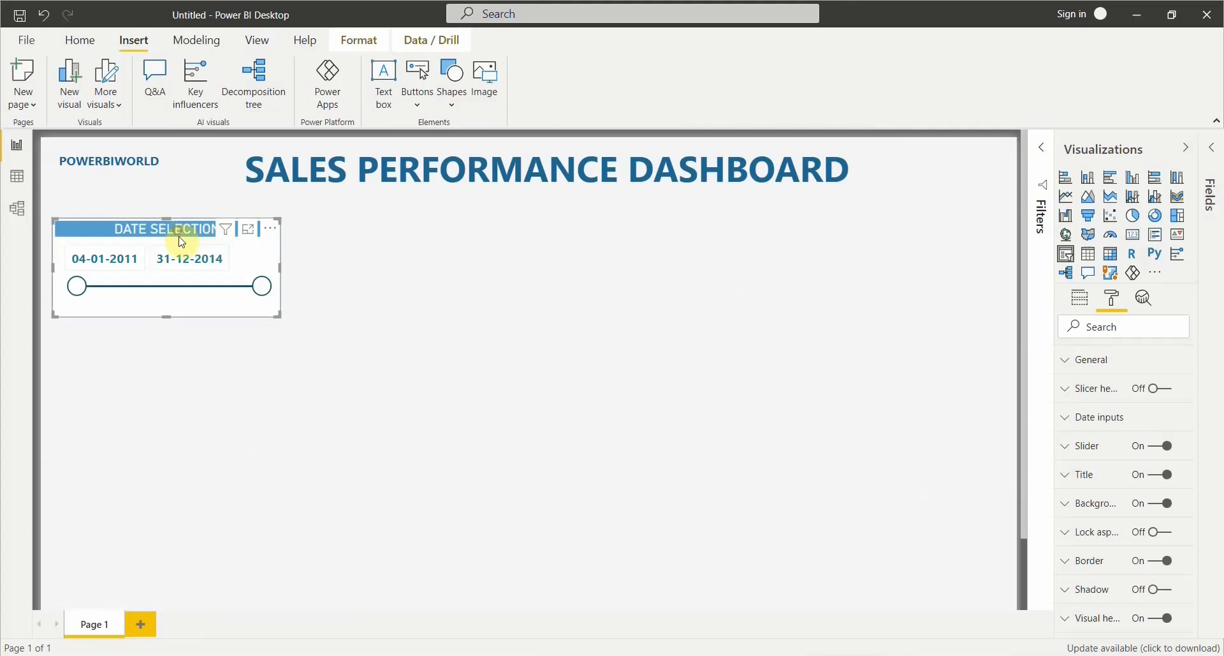
{"action": "left_click", "coordinate": [1108, 360]}
{"action": "scroll", "coordinate": [1112, 568], "scroll_direction": "down", "scroll_amount": 1}
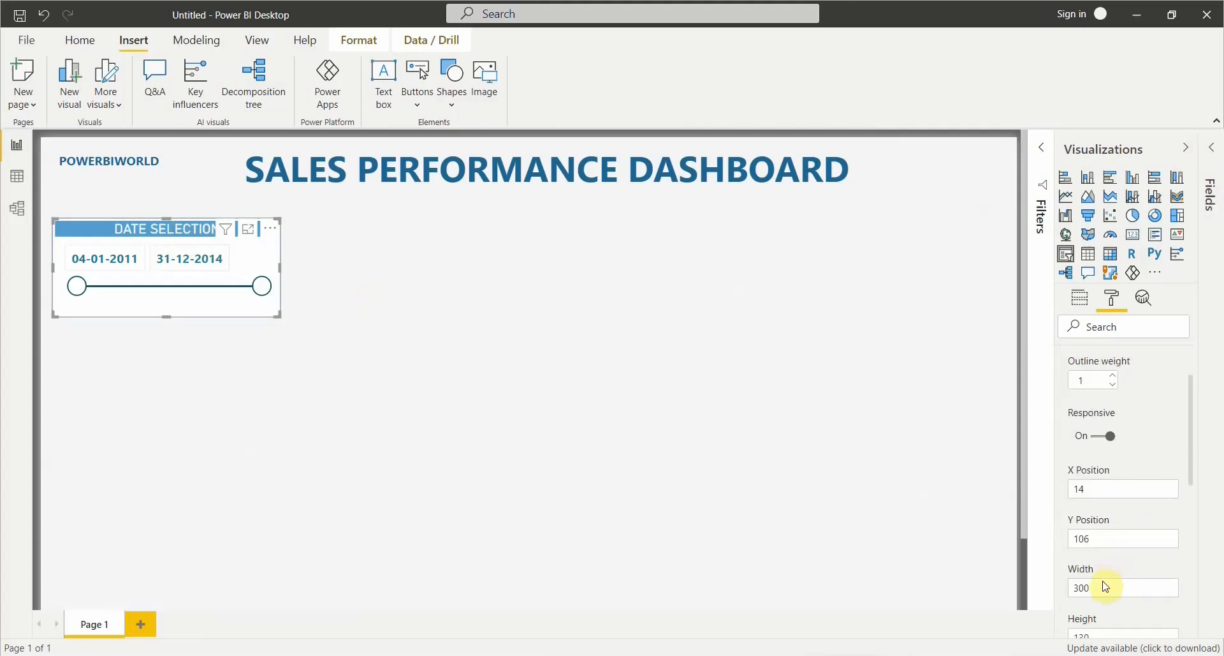
{"action": "left_click", "coordinate": [1103, 581]}
{"action": "left_click_drag", "start_coordinate": [1092, 586], "coordinate": [1068, 587]}
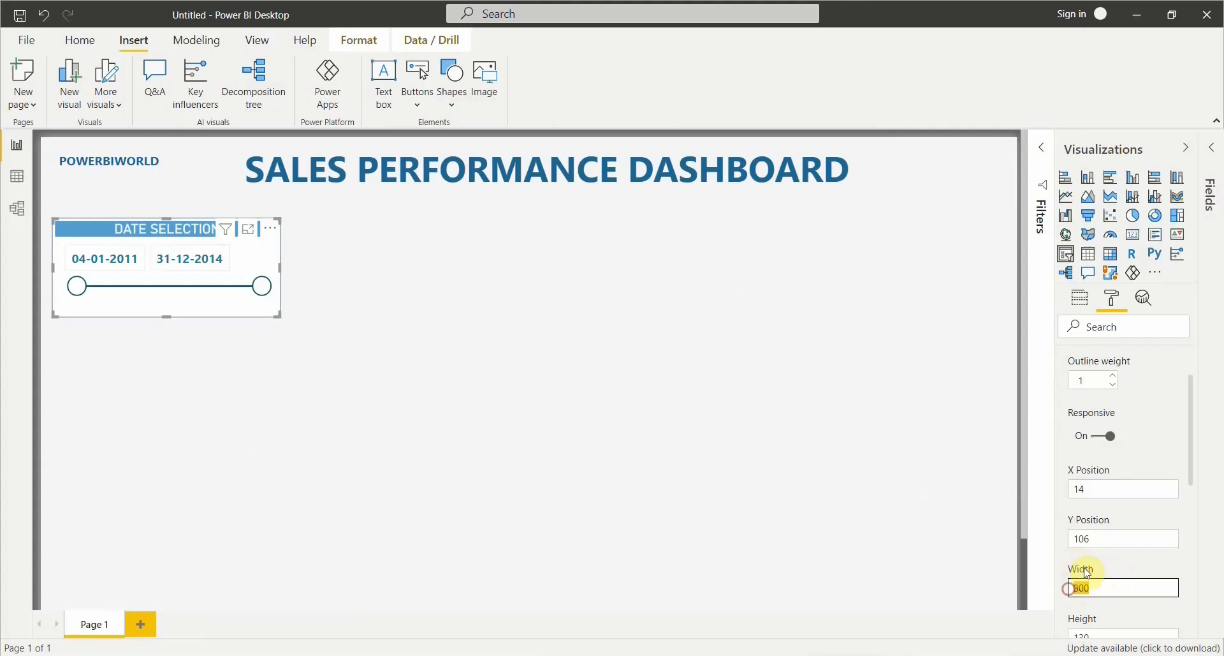
{"action": "type", "text": "250"}
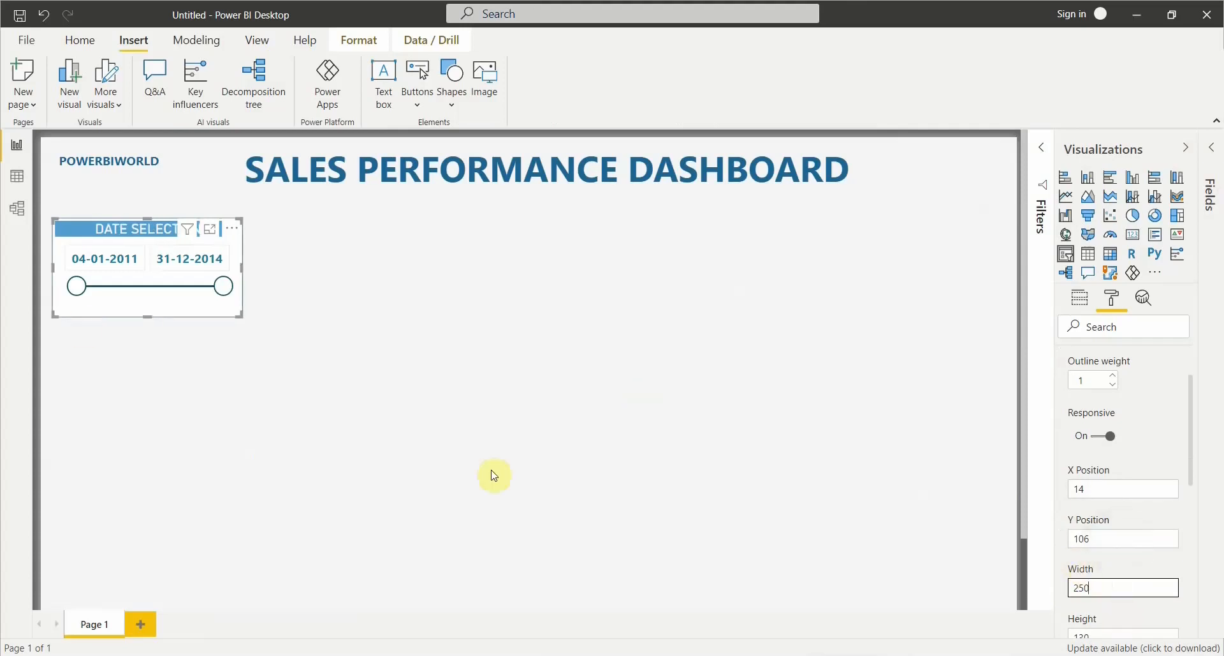
{"action": "left_click", "coordinate": [520, 427]}
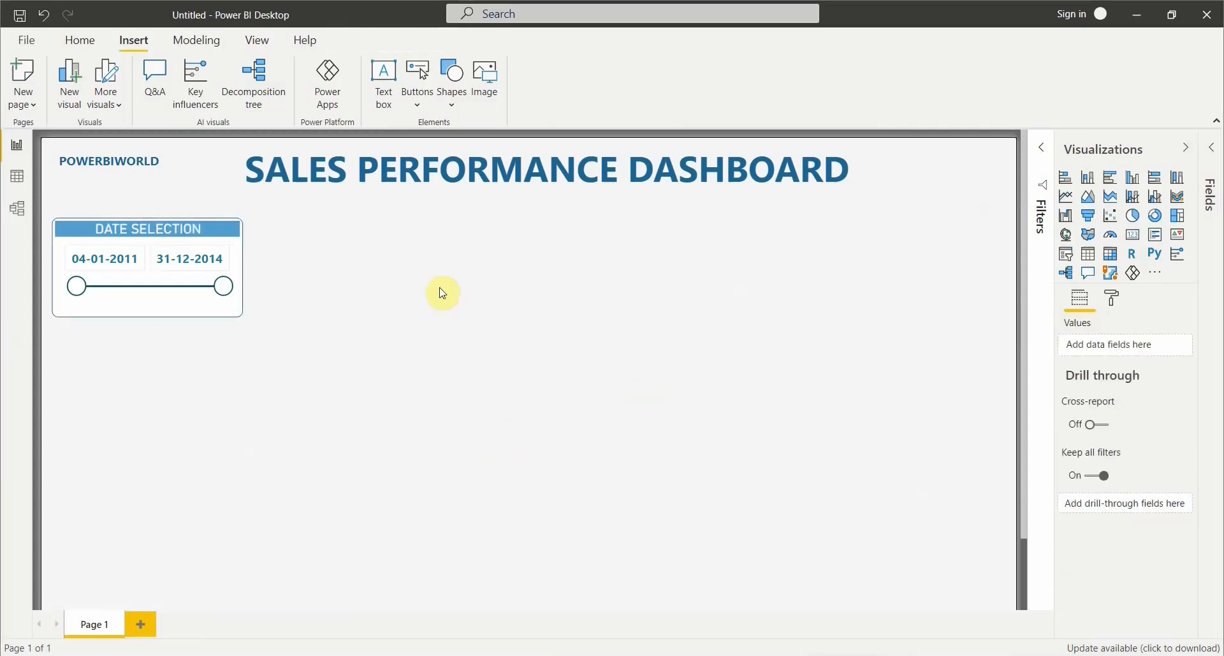
{"action": "left_click", "coordinate": [1212, 148]}
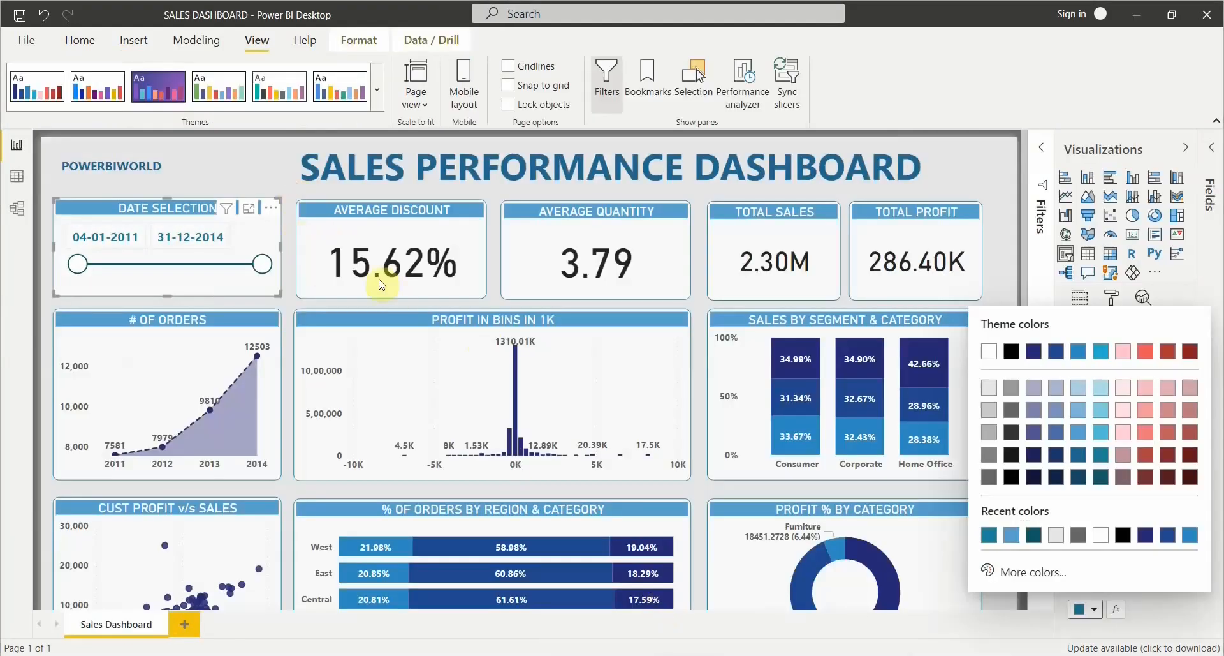
Step: Add an empty card visual below the date slicer, using the finished SALES DASHBOARD report as reference
{"action": "left_click", "coordinate": [957, 284]}
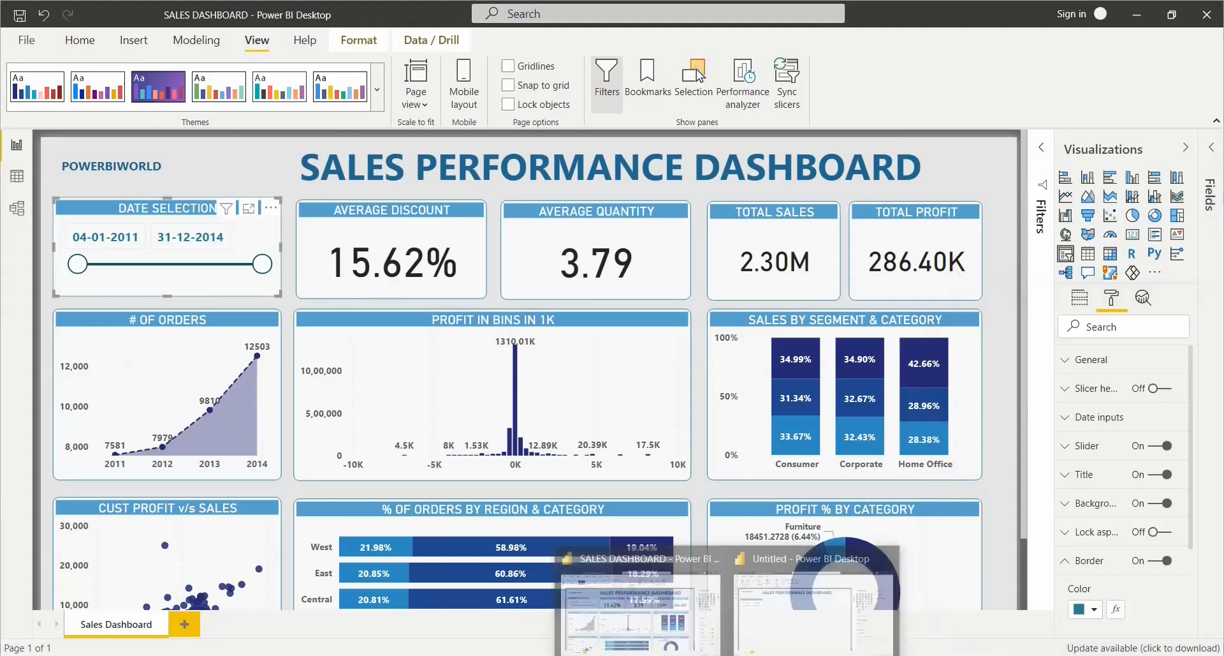
{"action": "left_click", "coordinate": [781, 620]}
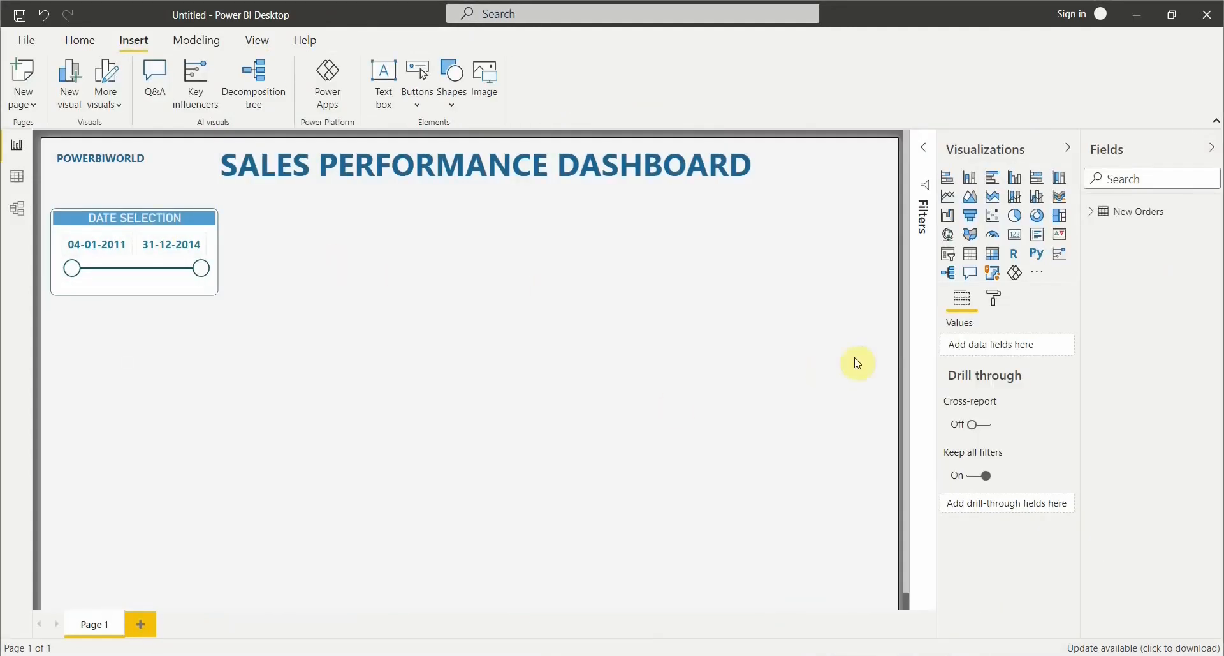
{"action": "left_click", "coordinate": [1015, 236]}
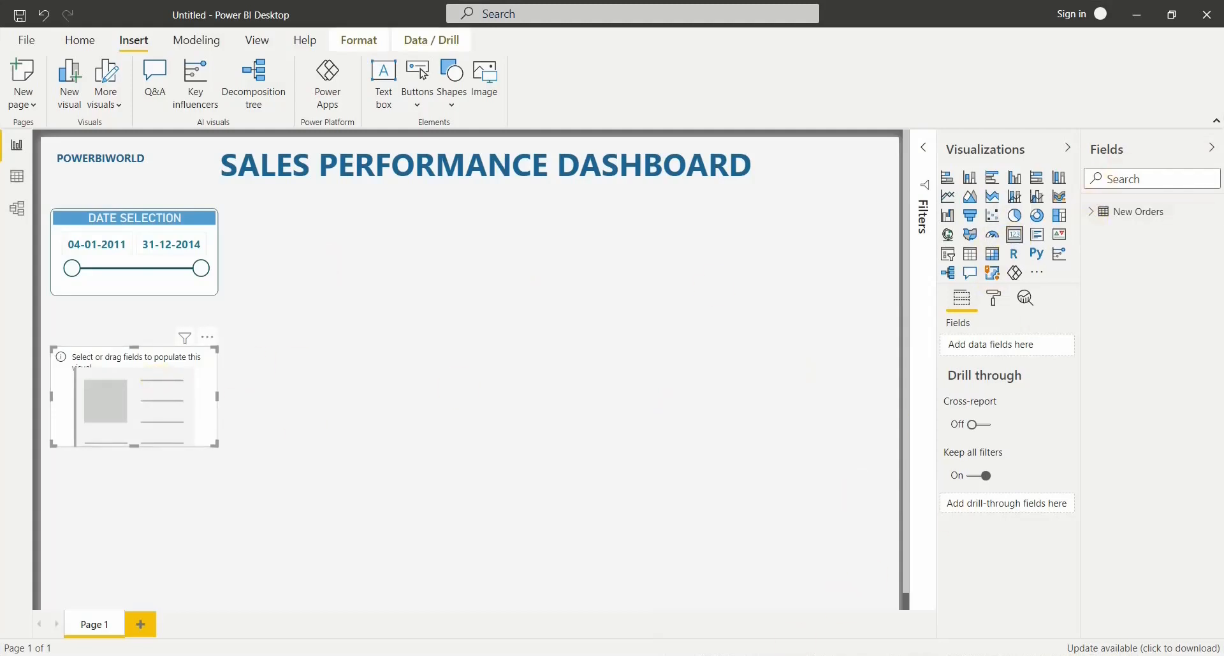
{"action": "left_click", "coordinate": [624, 606]}
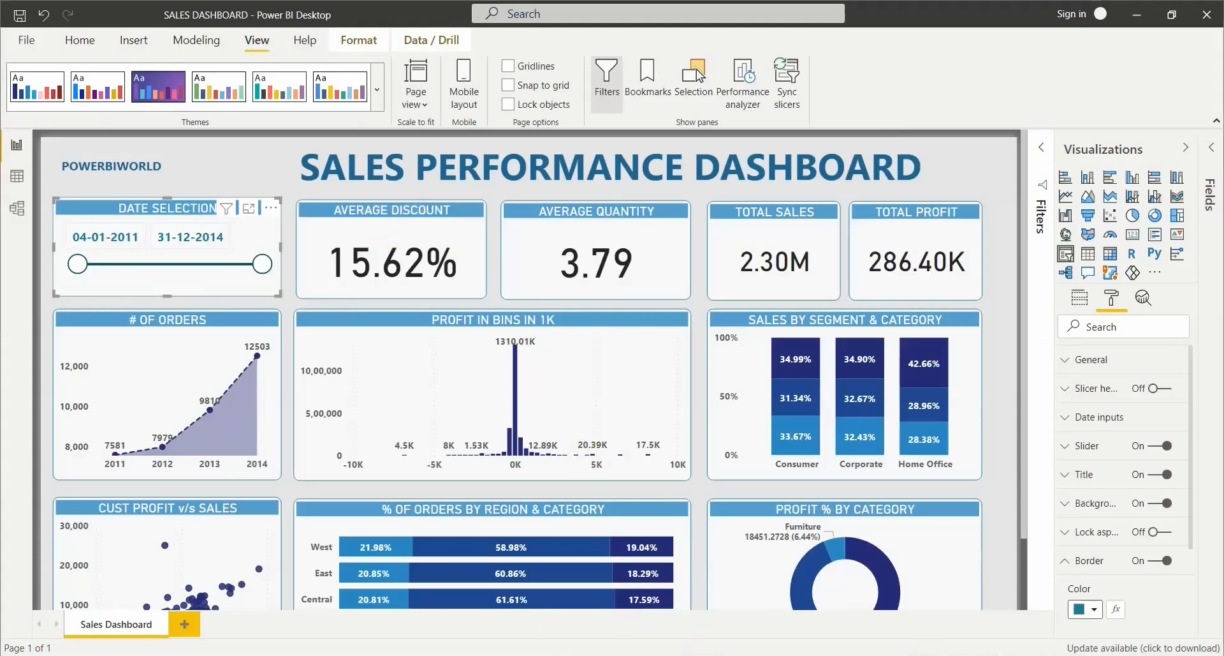
{"action": "left_click", "coordinate": [777, 622]}
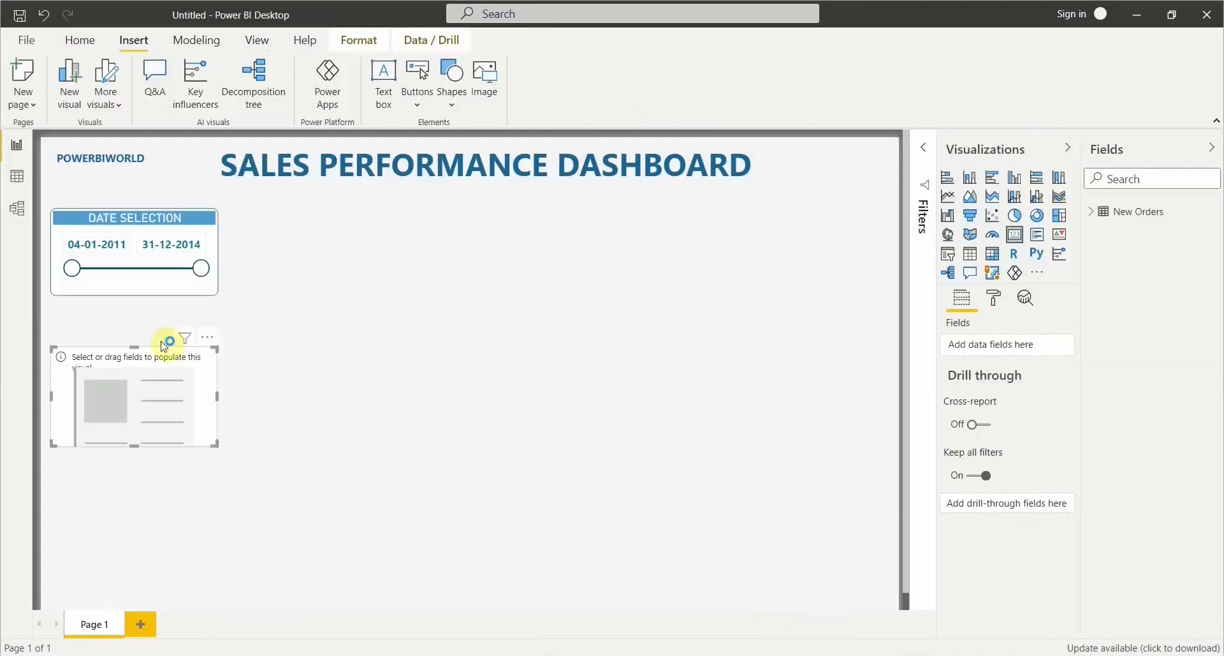
Step: Move the empty card next to the date slicer, aligned with its upper edge, and show the Discount field from New Orders in it
{"action": "left_click_drag", "start_coordinate": [112, 377], "coordinate": [319, 231]}
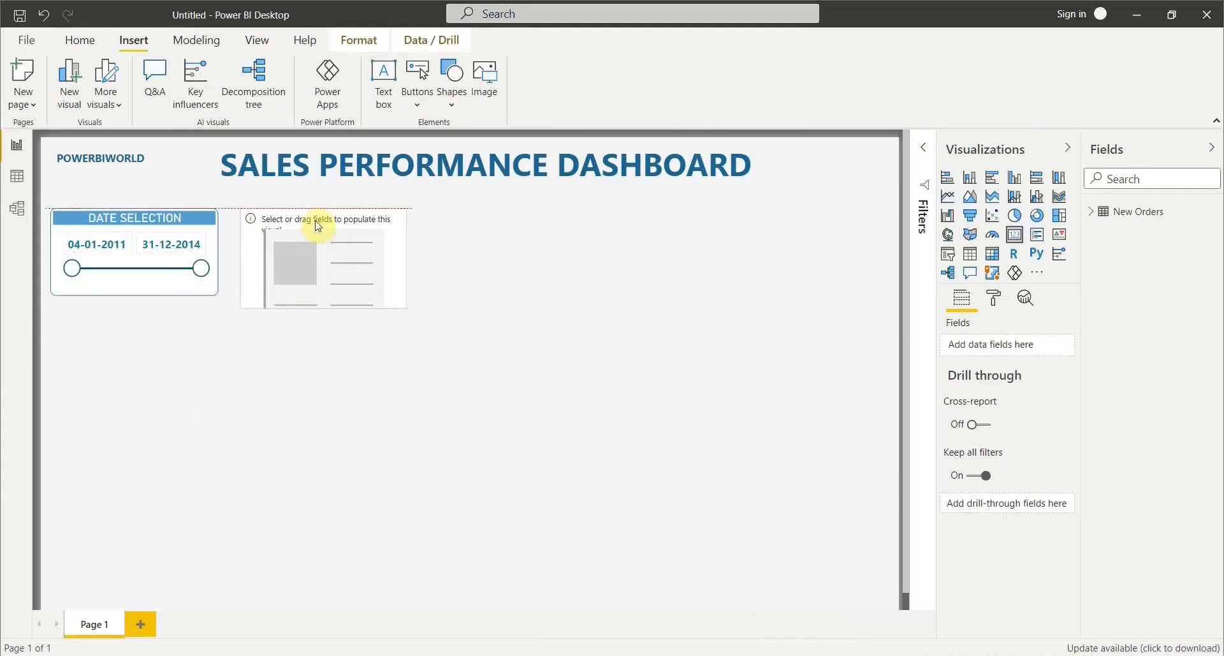
{"action": "left_click", "coordinate": [997, 299]}
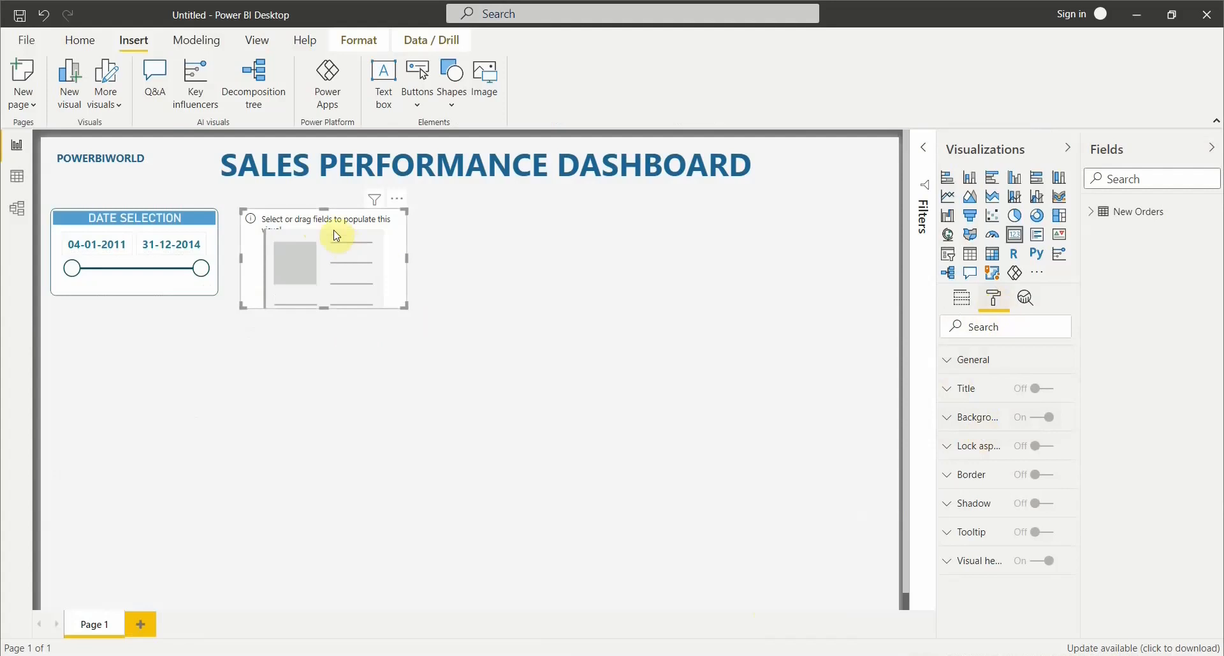
{"action": "left_click", "coordinate": [1094, 211]}
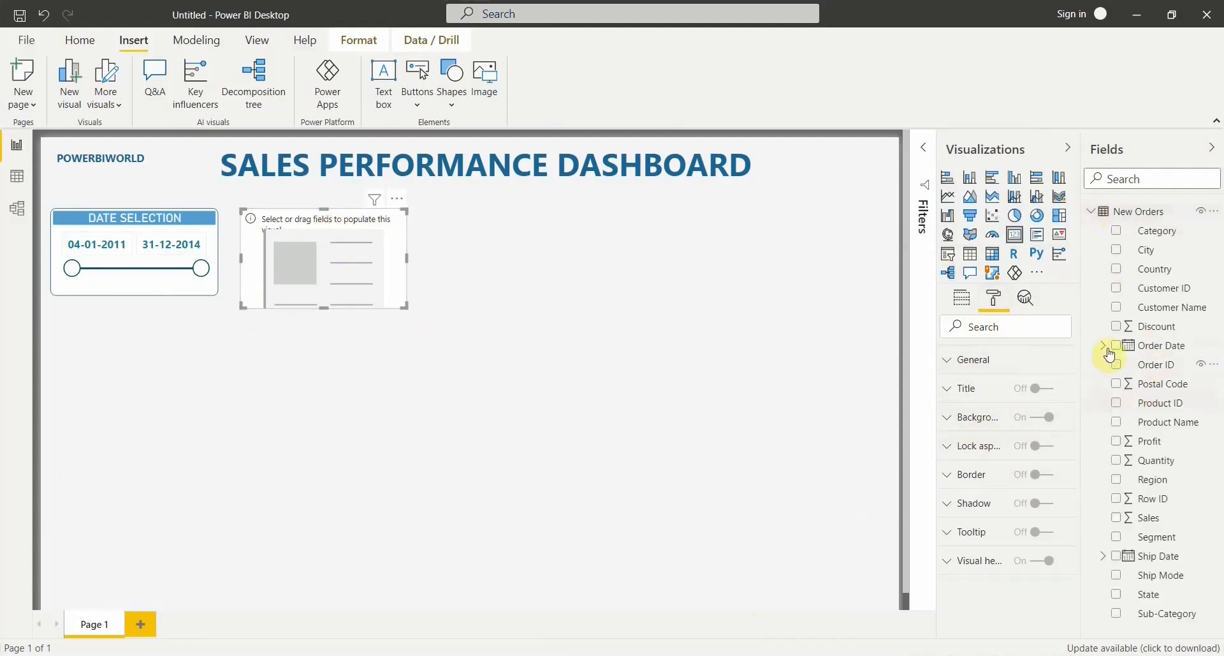
{"action": "left_click", "coordinate": [1117, 327]}
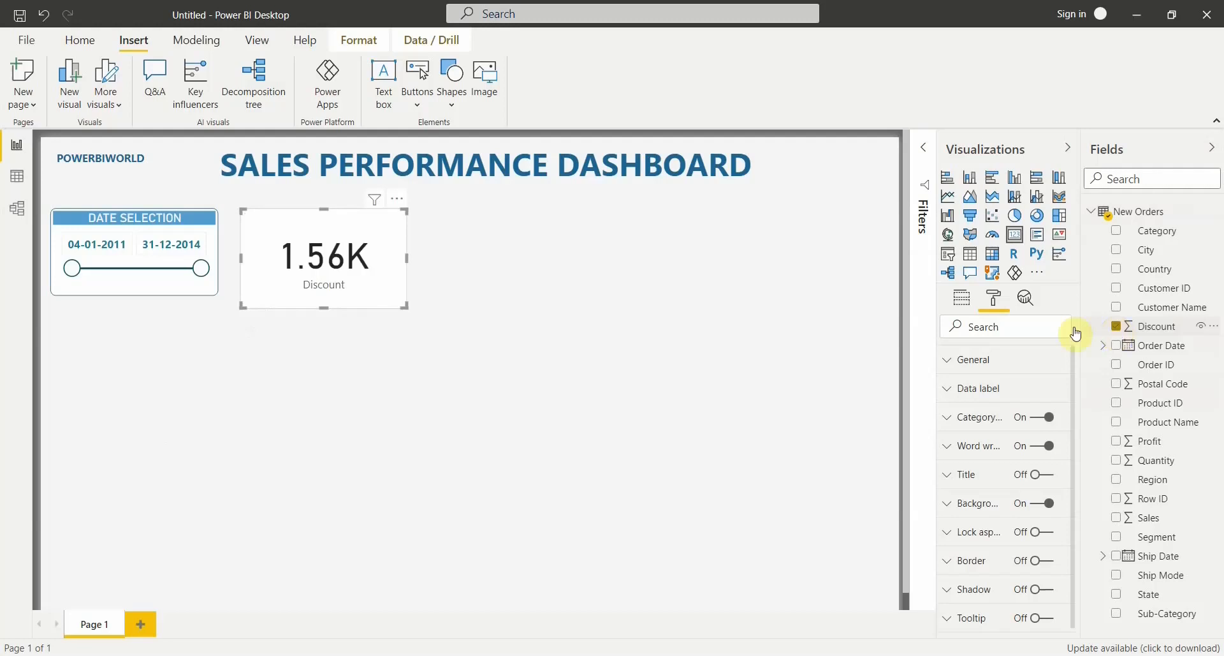
Step: Aggregate the card's Discount value as an average and format the Discount column as a percentage
{"action": "left_click", "coordinate": [963, 298]}
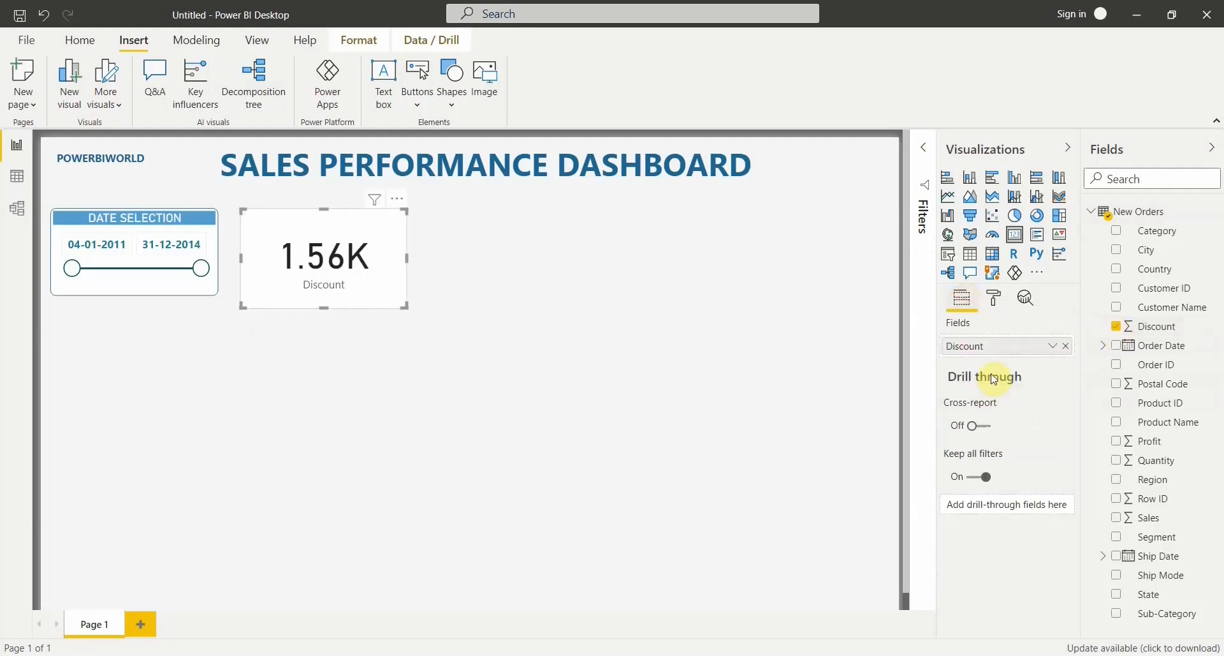
{"action": "left_click", "coordinate": [1054, 347]}
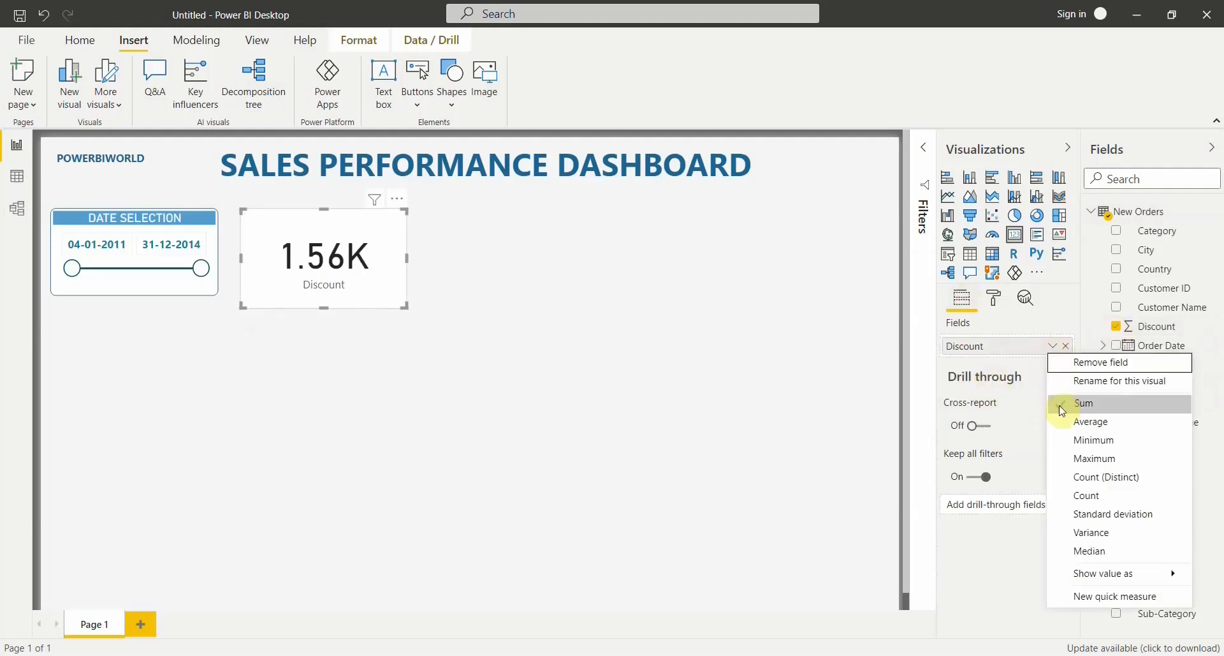
{"action": "left_click", "coordinate": [1071, 428]}
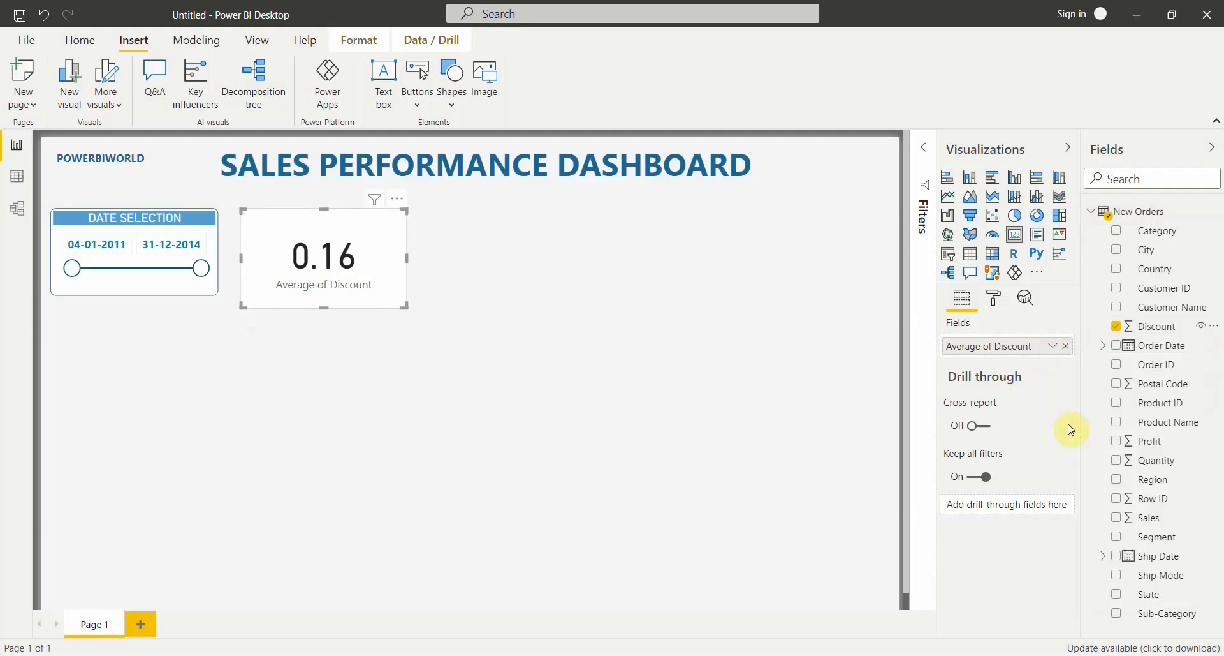
{"action": "left_click", "coordinate": [1142, 327]}
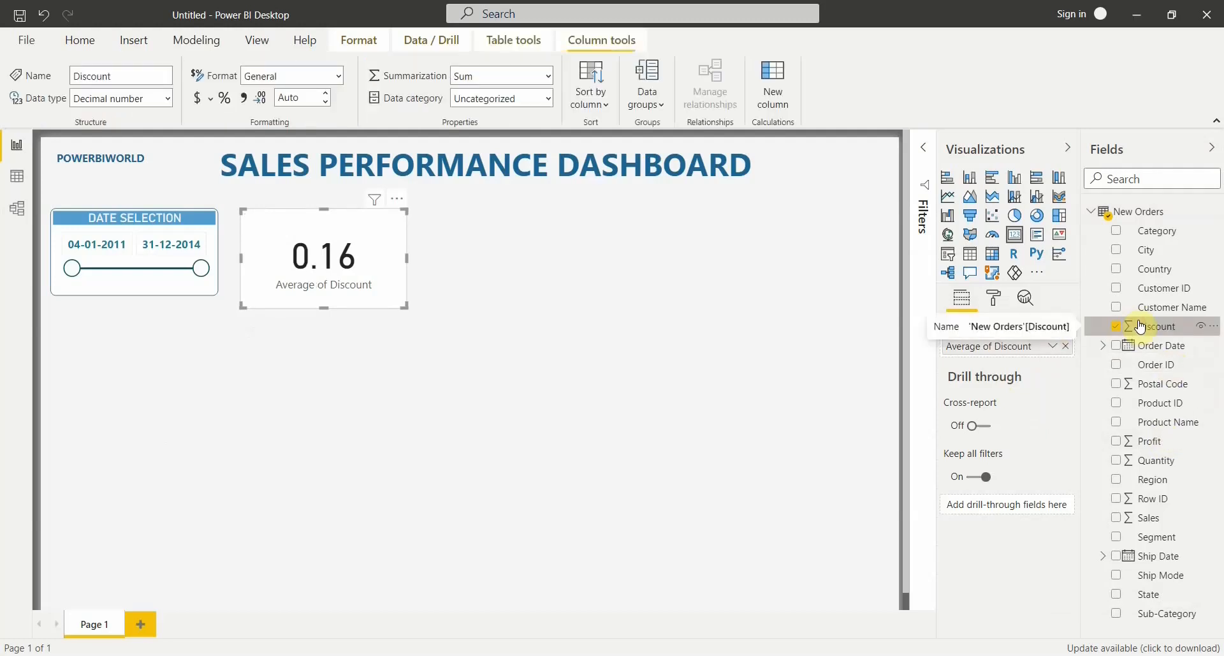
{"action": "left_click", "coordinate": [226, 97]}
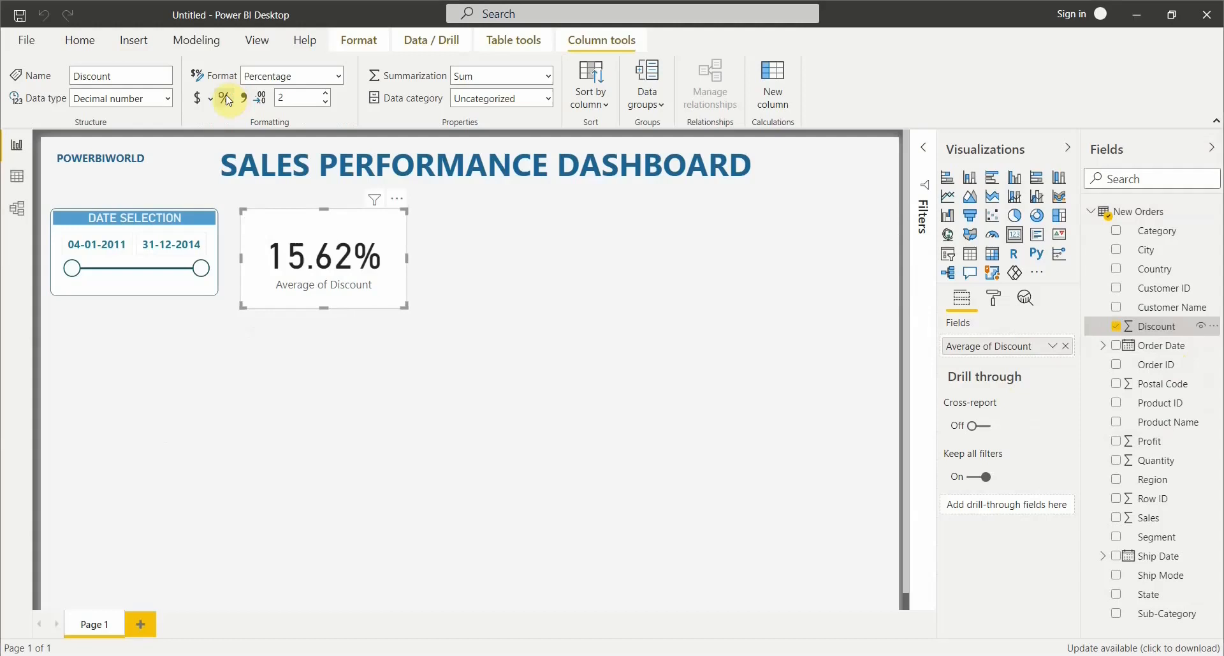
Step: Set the average discount card's height to 130
{"action": "left_click", "coordinate": [306, 223]}
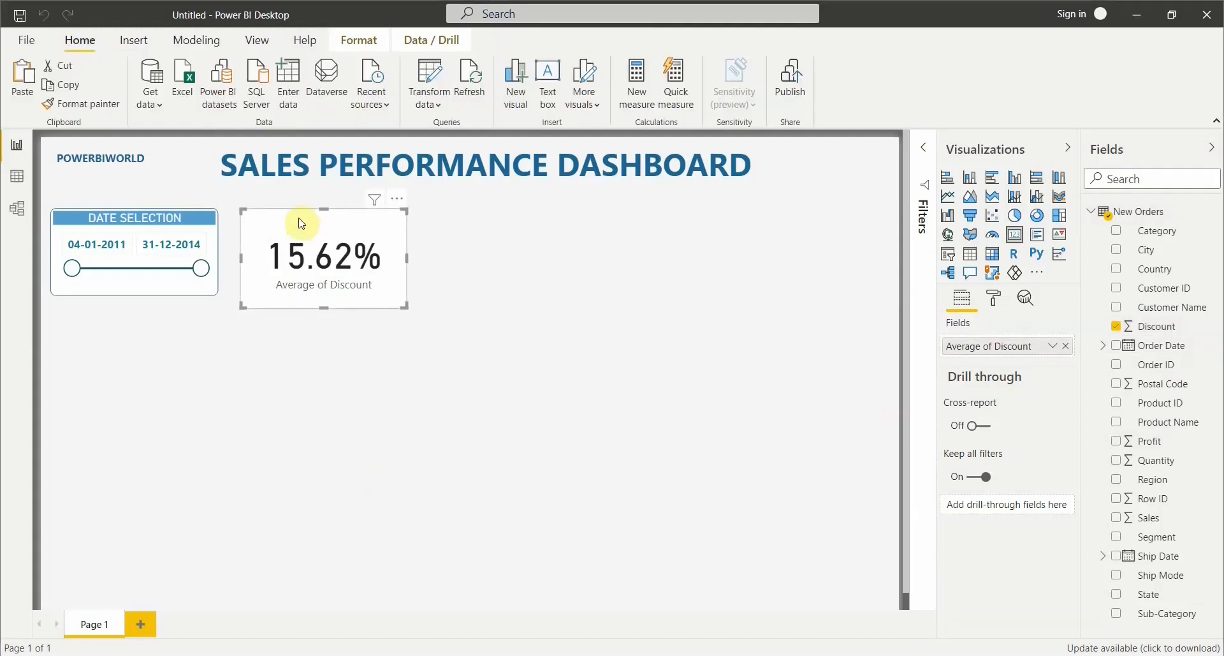
{"action": "left_click", "coordinate": [994, 297]}
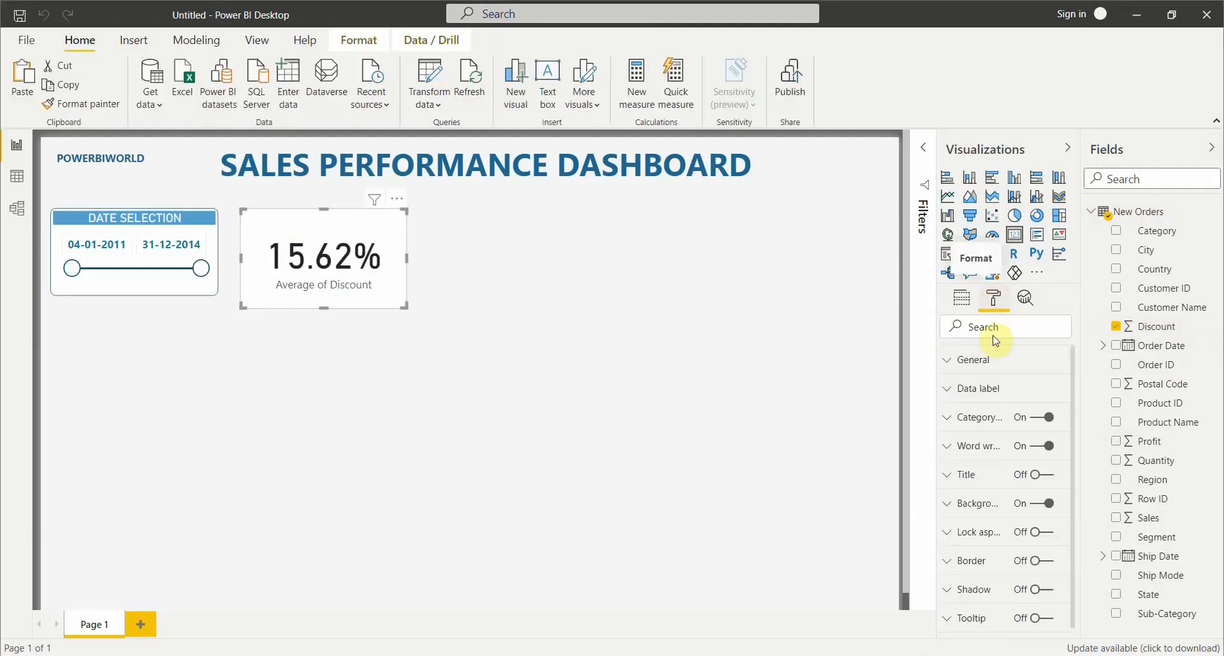
{"action": "left_click", "coordinate": [985, 360]}
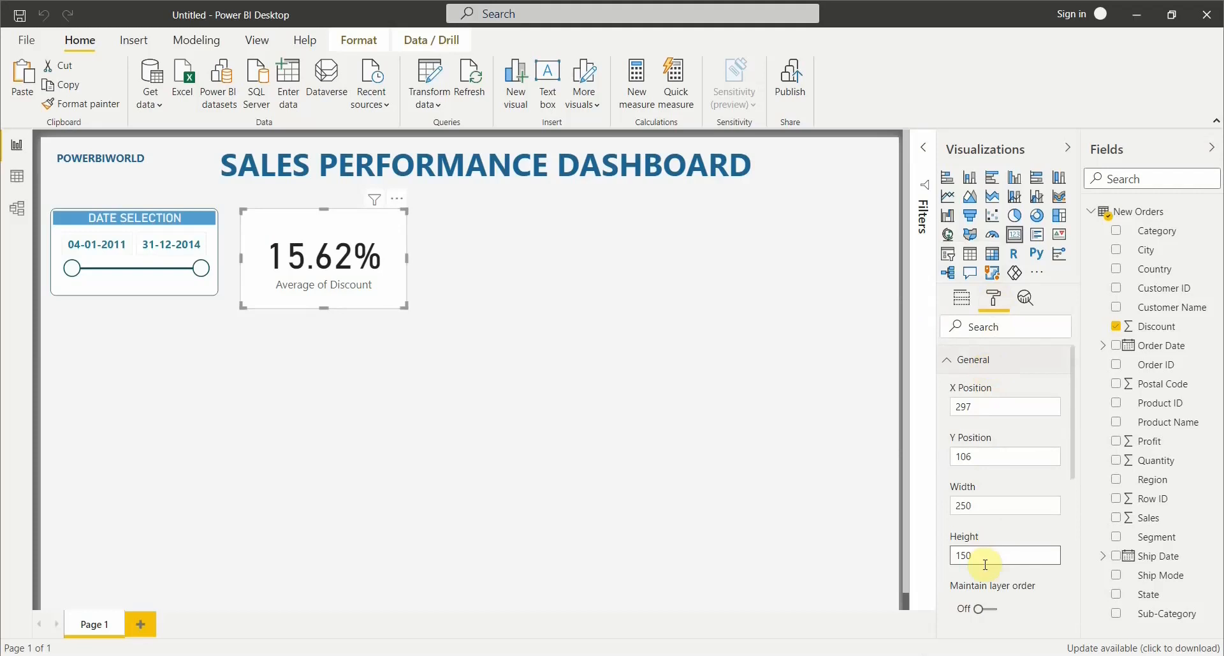
{"action": "left_click_drag", "start_coordinate": [979, 558], "coordinate": [964, 558]}
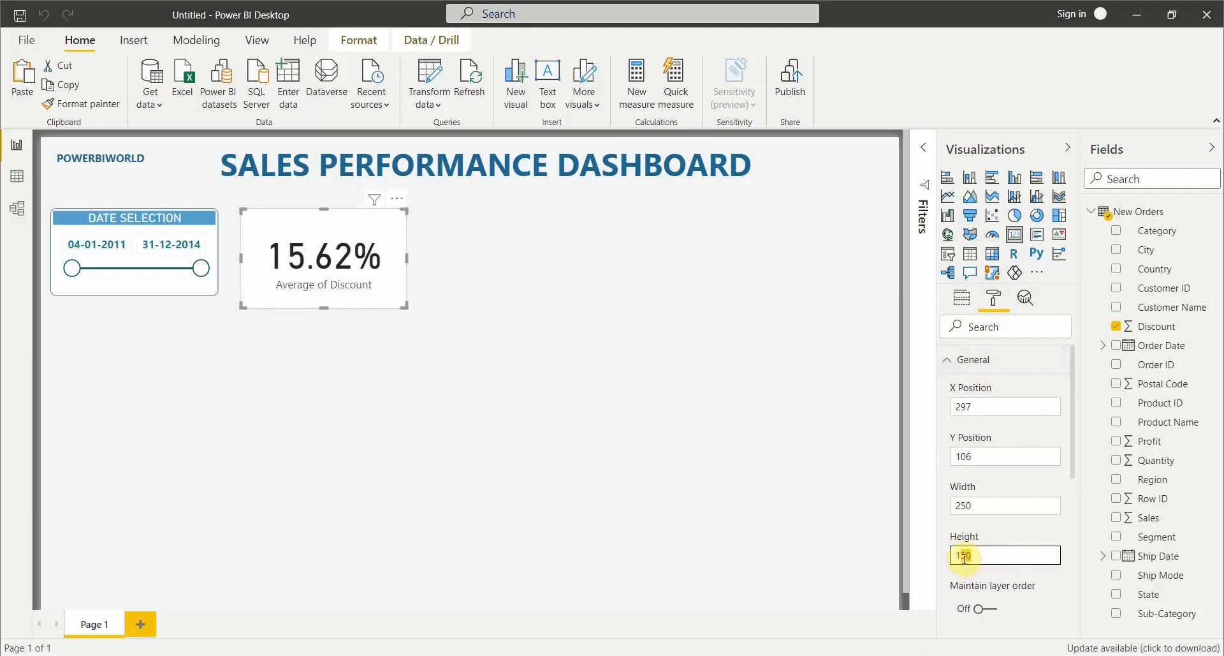
{"action": "type", "text": "3"}
{"action": "key", "text": "Return"}
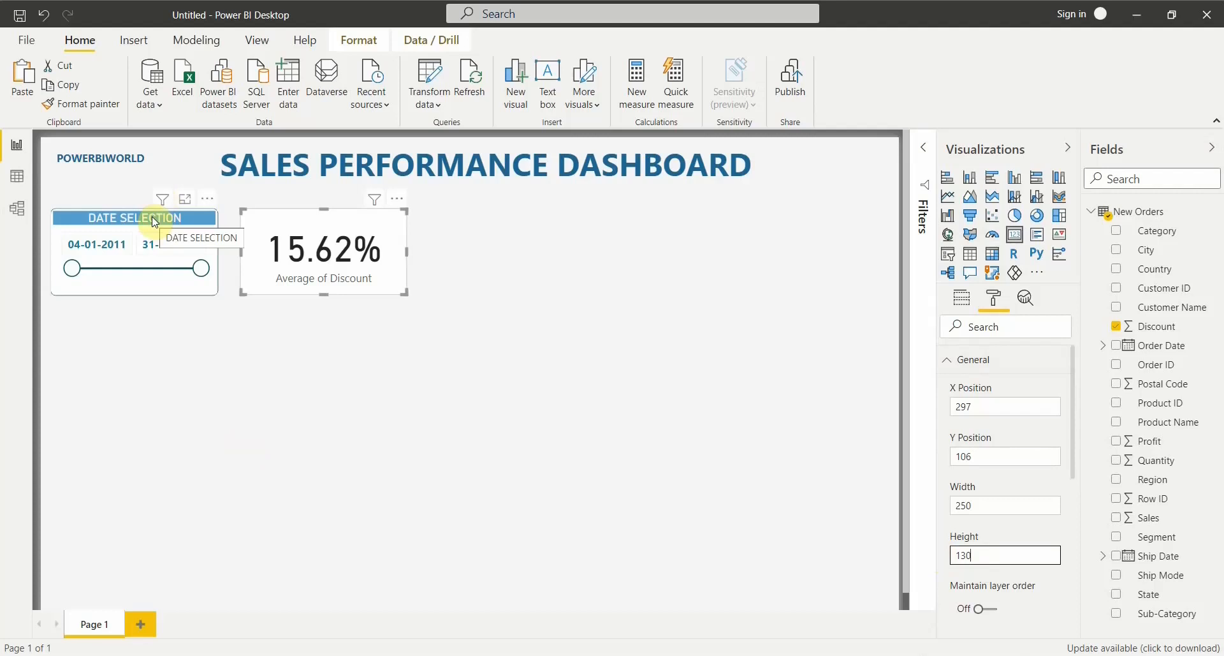
{"action": "left_click", "coordinate": [980, 361]}
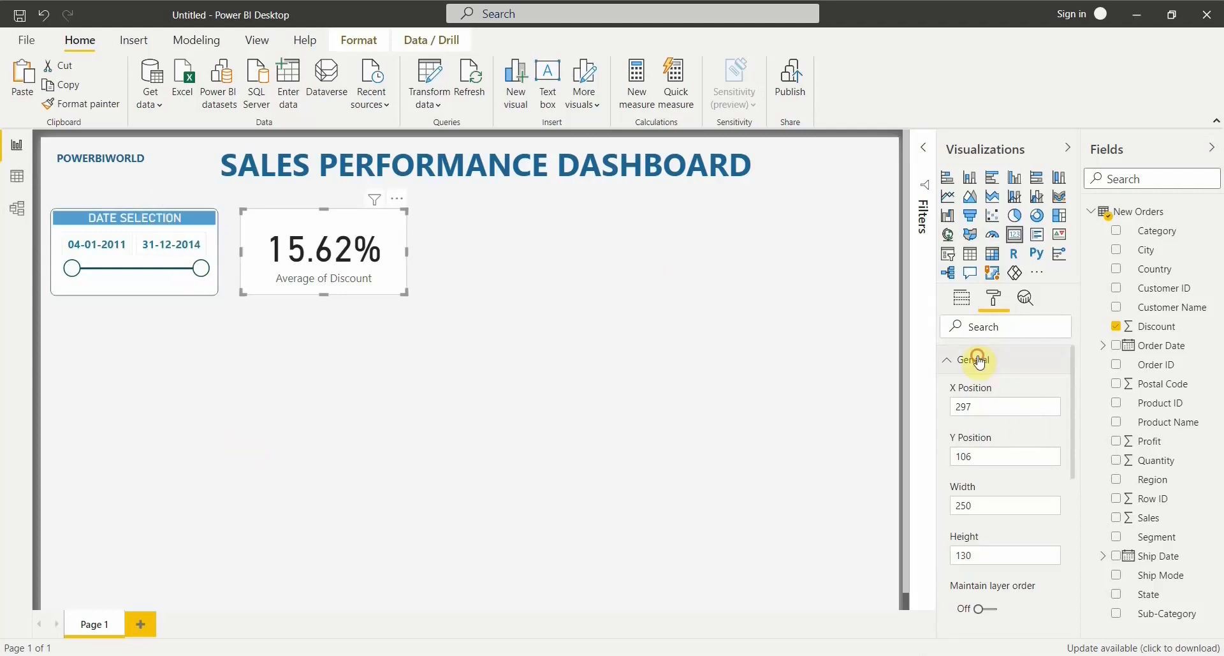
Step: Turn off the category label on the average discount card
{"action": "left_click", "coordinate": [980, 388]}
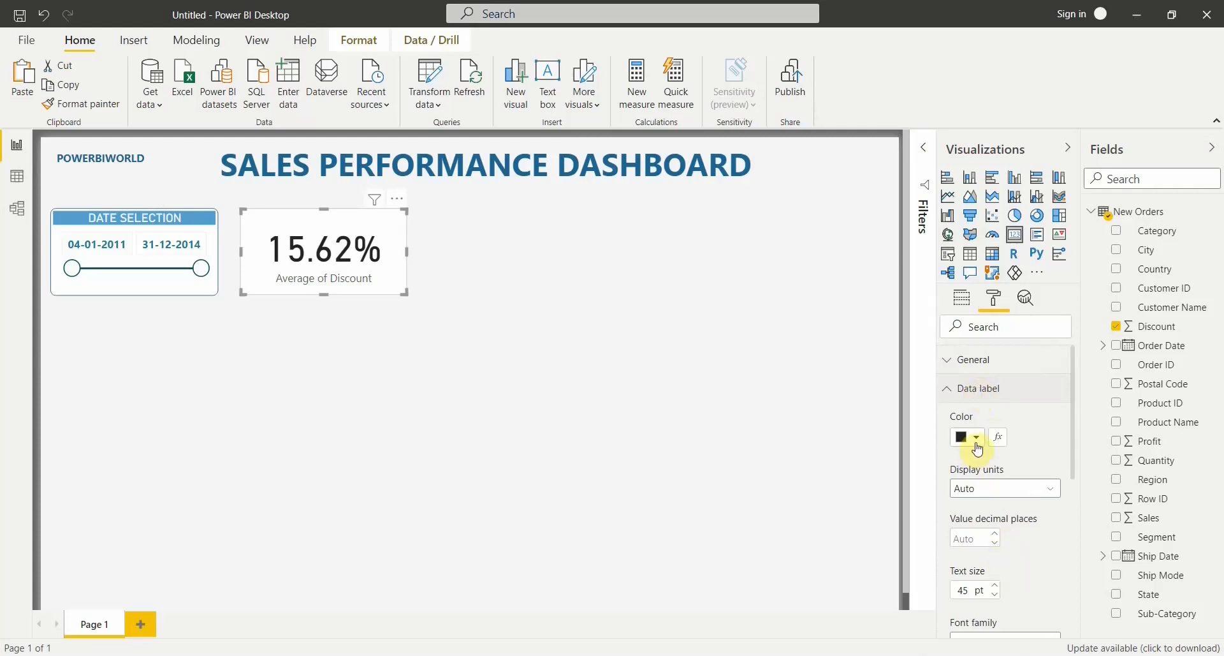
{"action": "scroll", "coordinate": [984, 451], "scroll_direction": "down", "scroll_amount": 5}
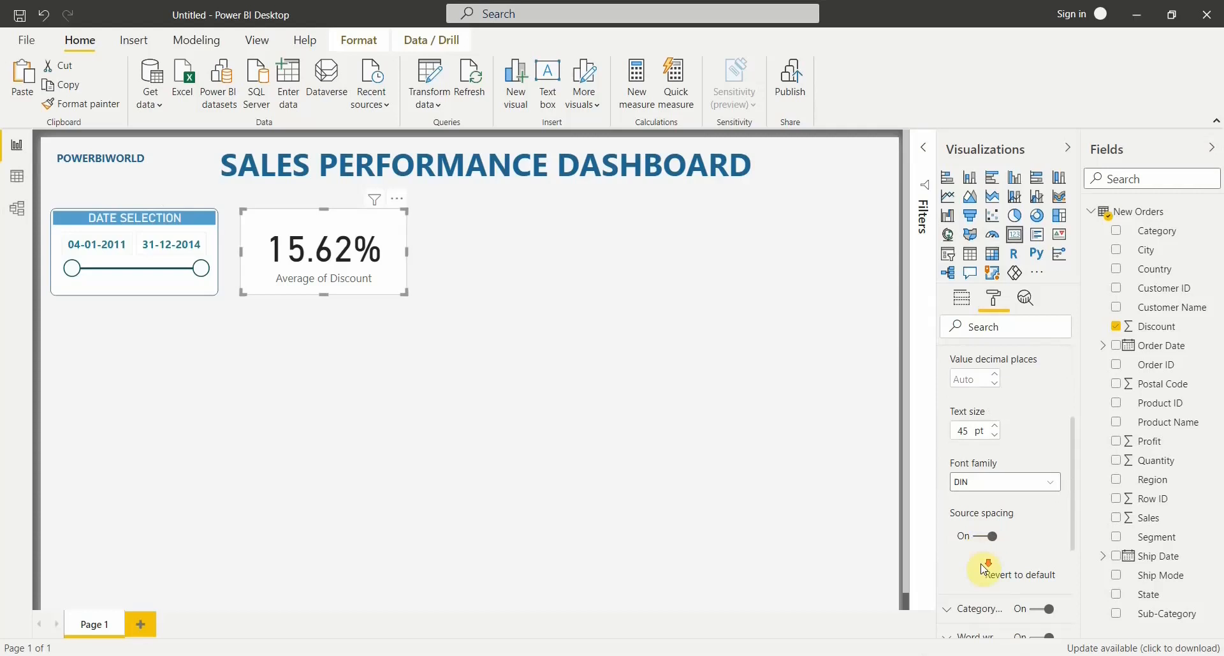
{"action": "scroll", "coordinate": [984, 540], "scroll_direction": "down", "scroll_amount": 3}
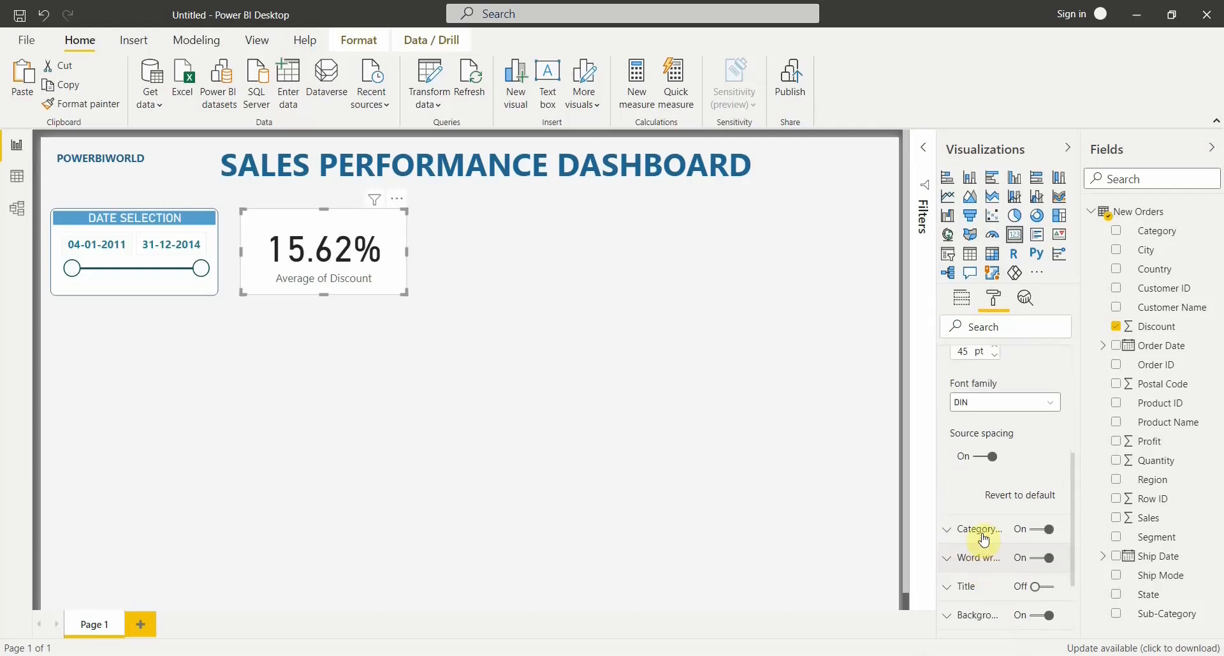
{"action": "left_click", "coordinate": [1039, 531]}
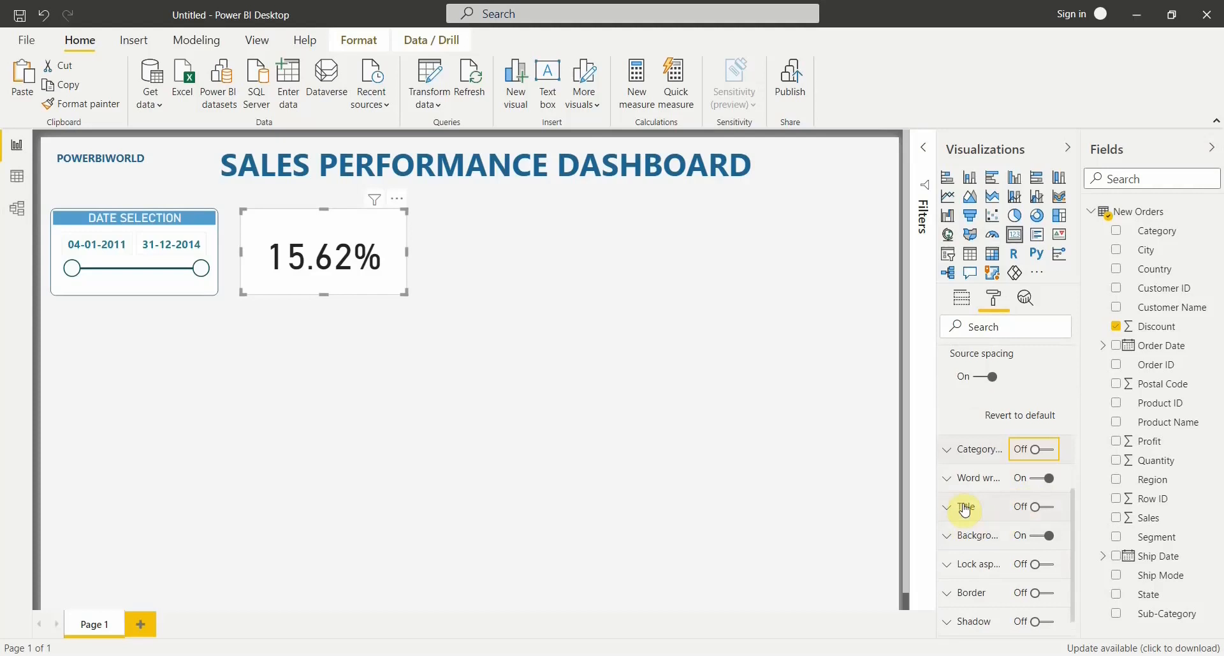
Step: Turn on the card's title with the text AVERAGE DISCOUNT
{"action": "left_click", "coordinate": [1051, 509]}
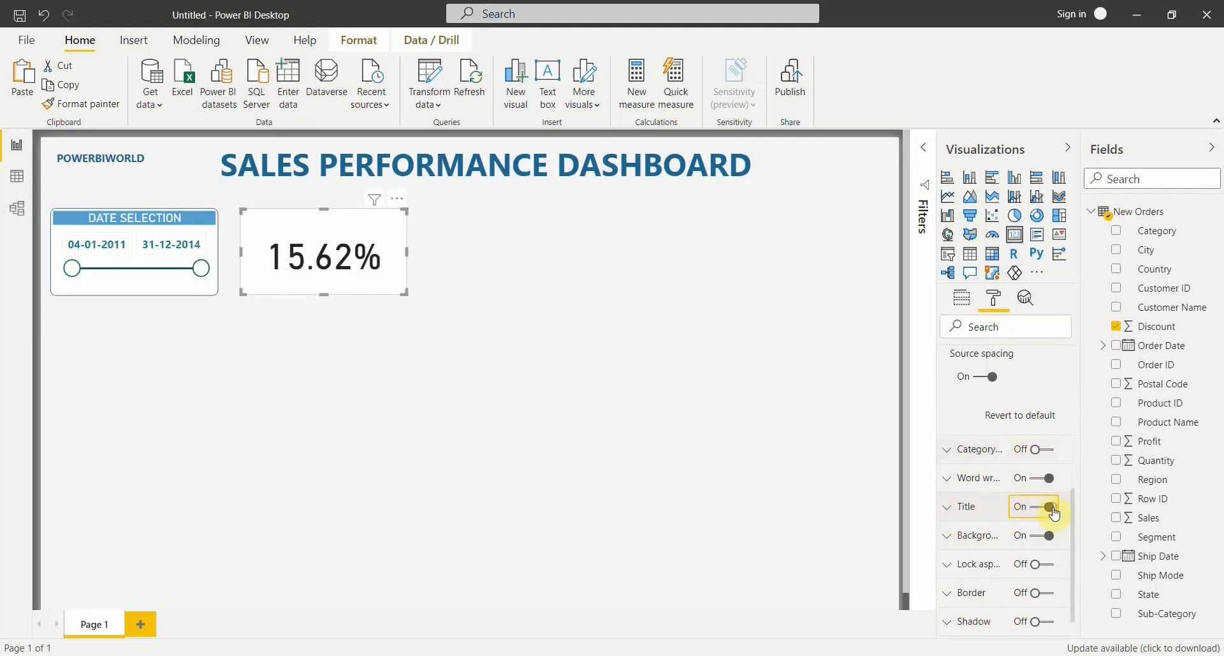
{"action": "left_click", "coordinate": [968, 508]}
{"action": "left_click", "coordinate": [977, 552]}
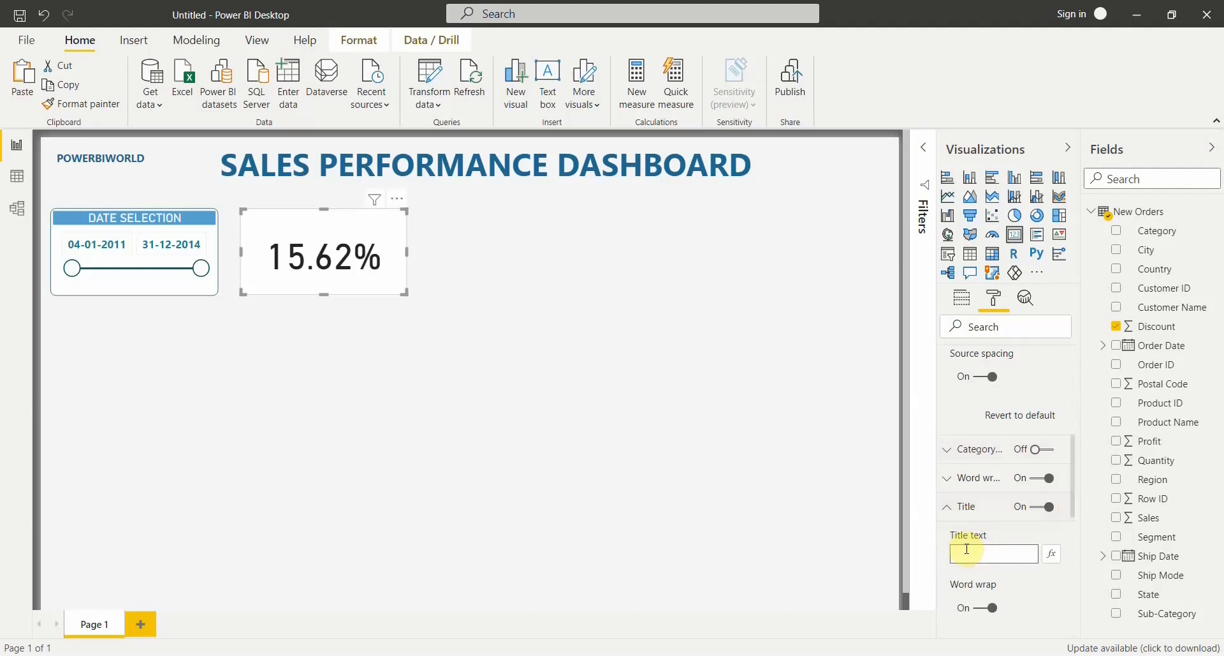
{"action": "type", "text": "AVERAGE D"}
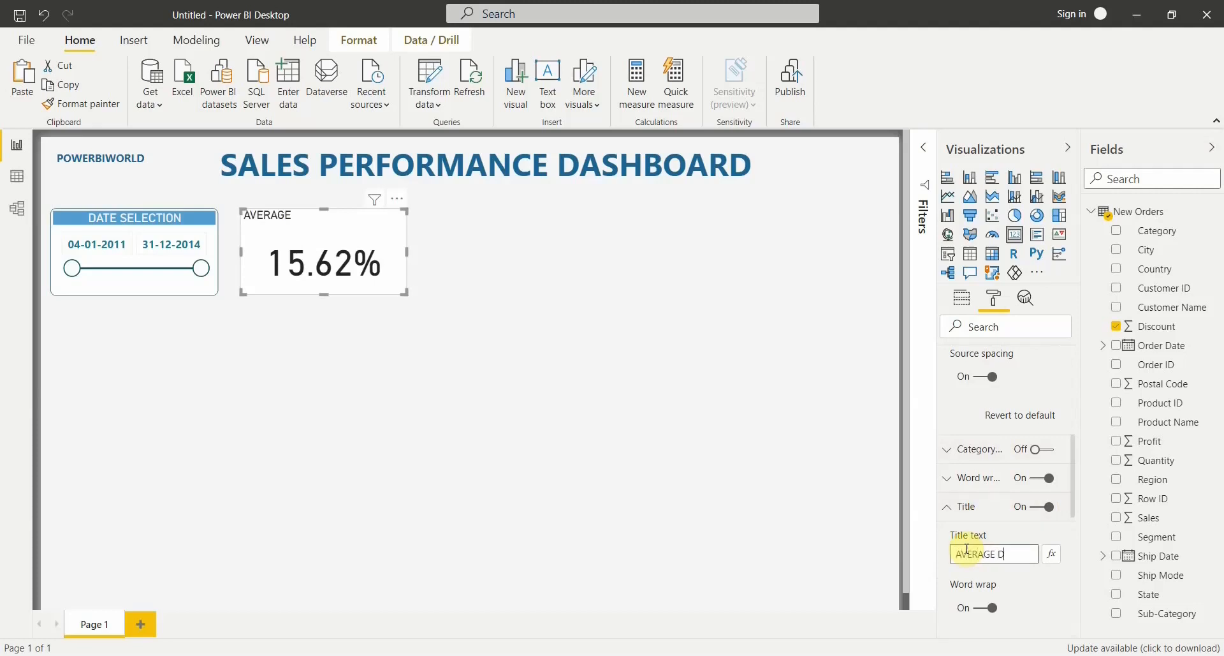
{"action": "type", "text": "ISCOUNT"}
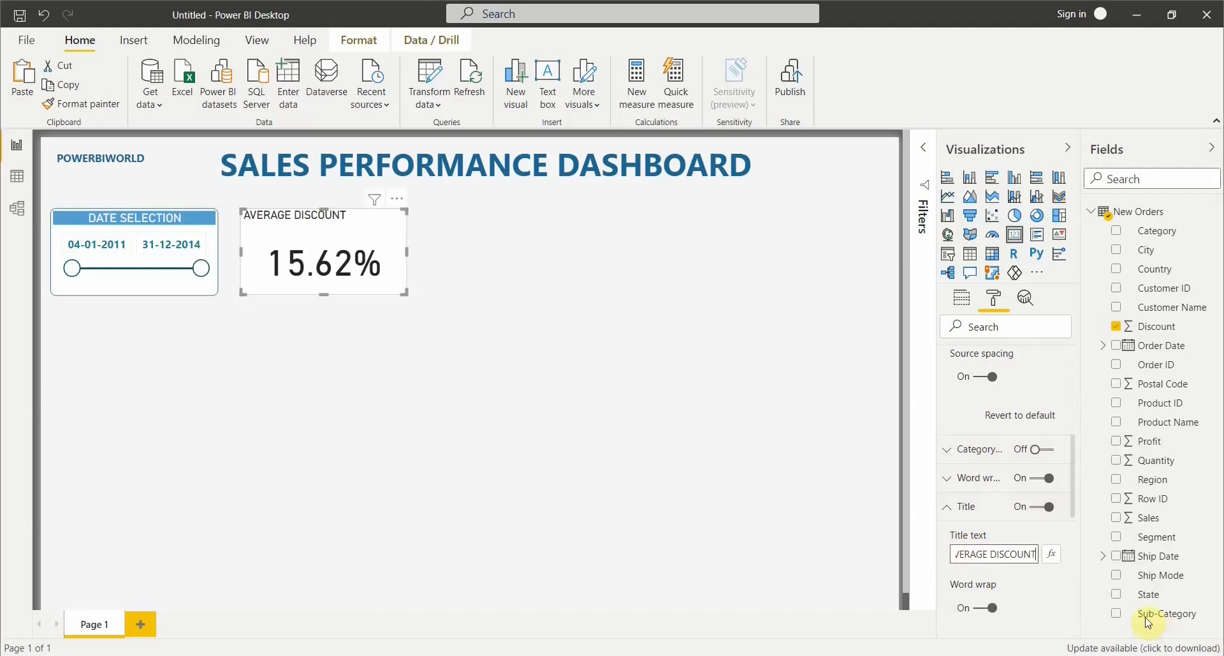
Step: Centre the card's title and give it the same medium-blue background as the DATE SELECTION title
{"action": "scroll", "coordinate": [1025, 587], "scroll_direction": "down", "scroll_amount": 3}
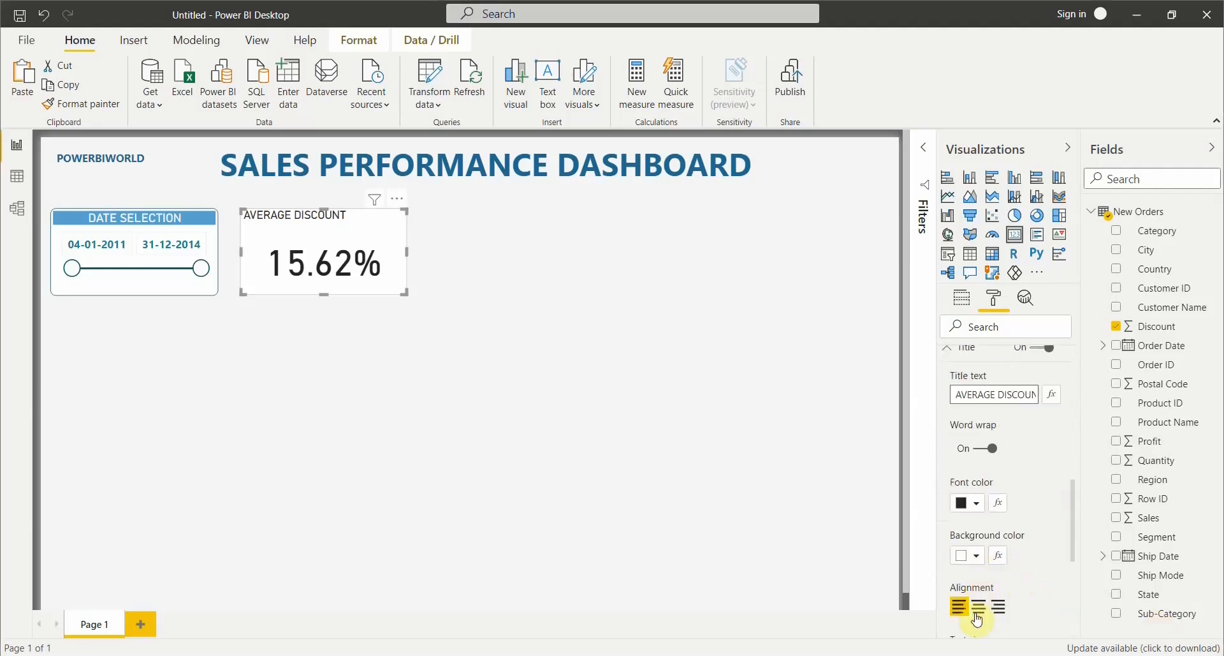
{"action": "left_click", "coordinate": [980, 607]}
{"action": "scroll", "coordinate": [1025, 472], "scroll_direction": "down", "scroll_amount": 2}
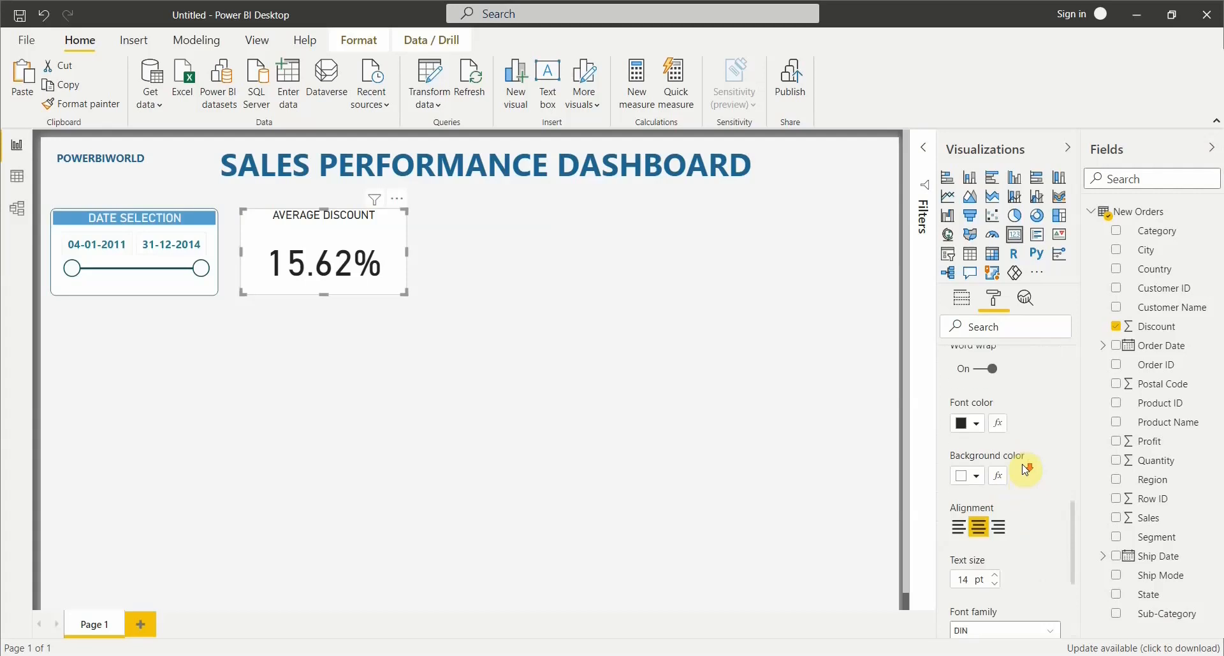
{"action": "left_click", "coordinate": [975, 476]}
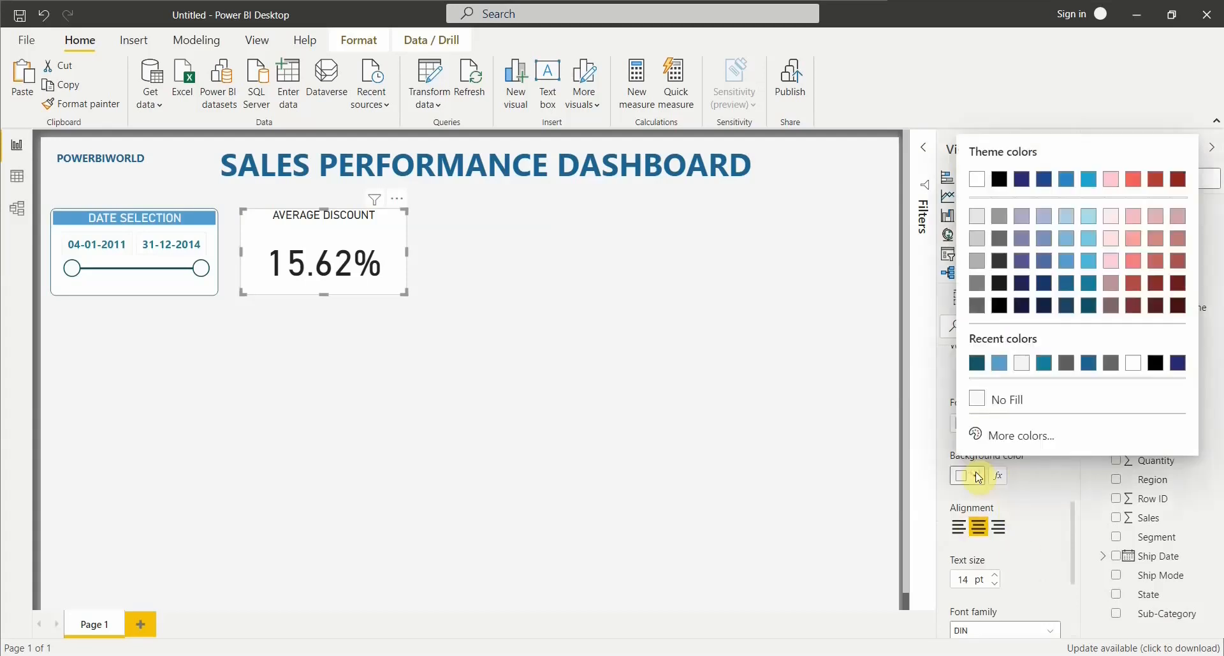
{"action": "left_click", "coordinate": [1000, 363]}
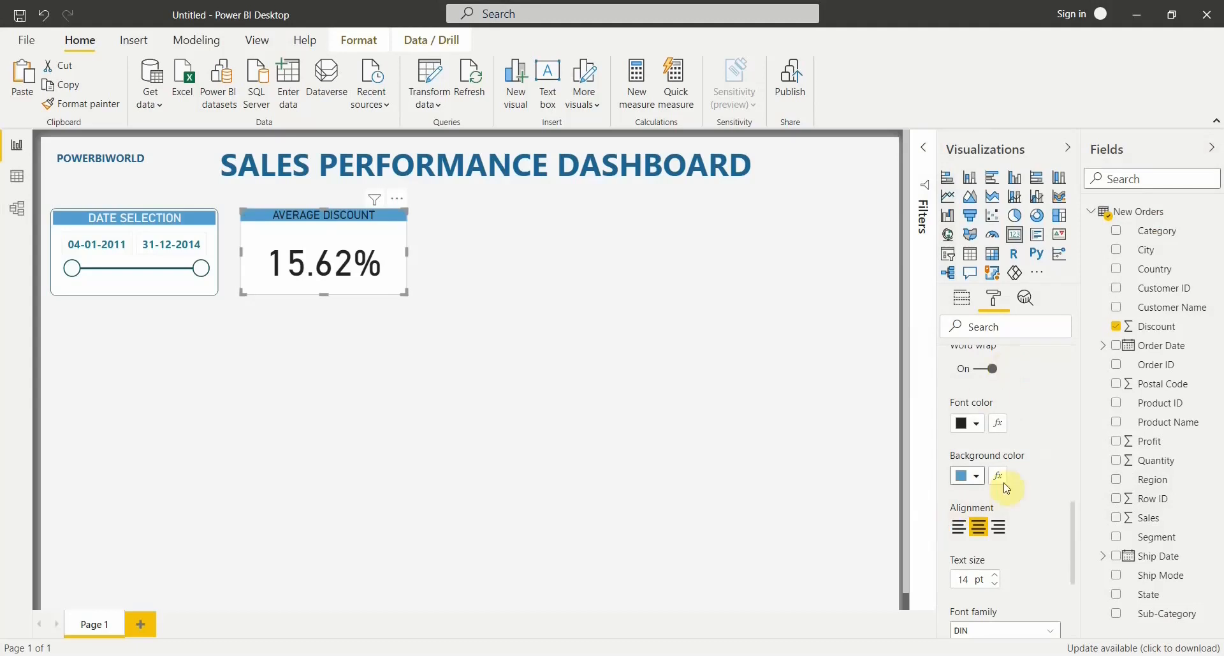
Step: Try a brighter light-blue theme shade as the card title's background, restoring the medium blue at the end
{"action": "left_click", "coordinate": [978, 479]}
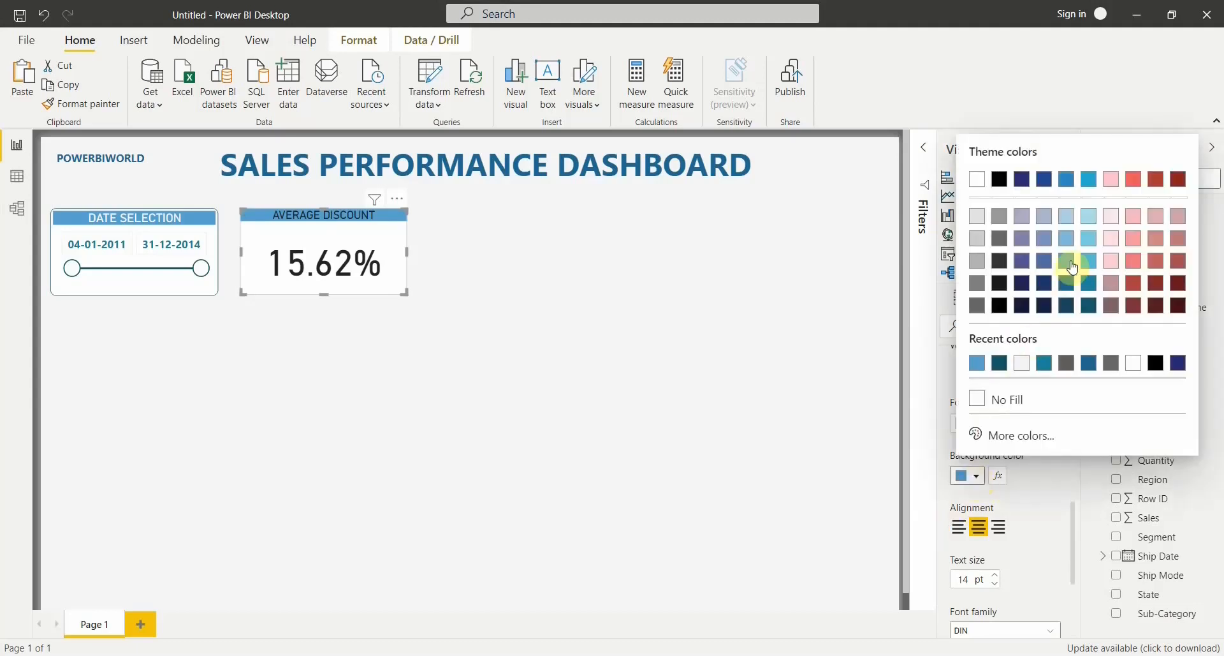
{"action": "left_click", "coordinate": [1096, 267]}
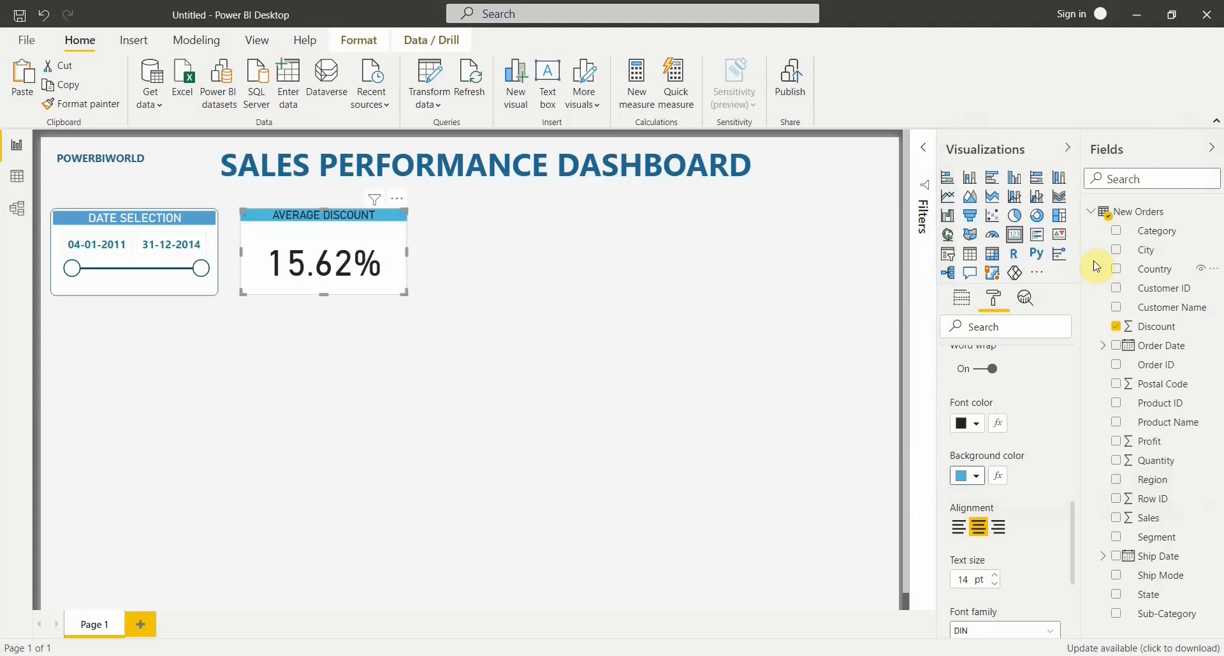
{"action": "left_click", "coordinate": [971, 476]}
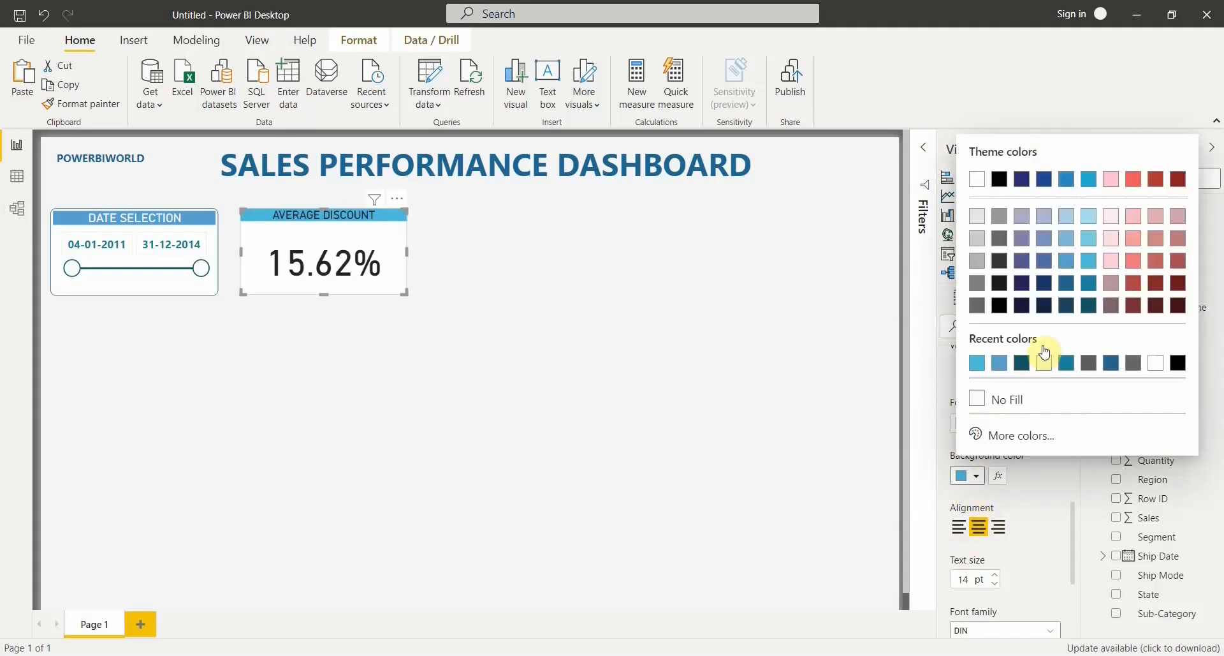
{"action": "left_click", "coordinate": [1069, 272]}
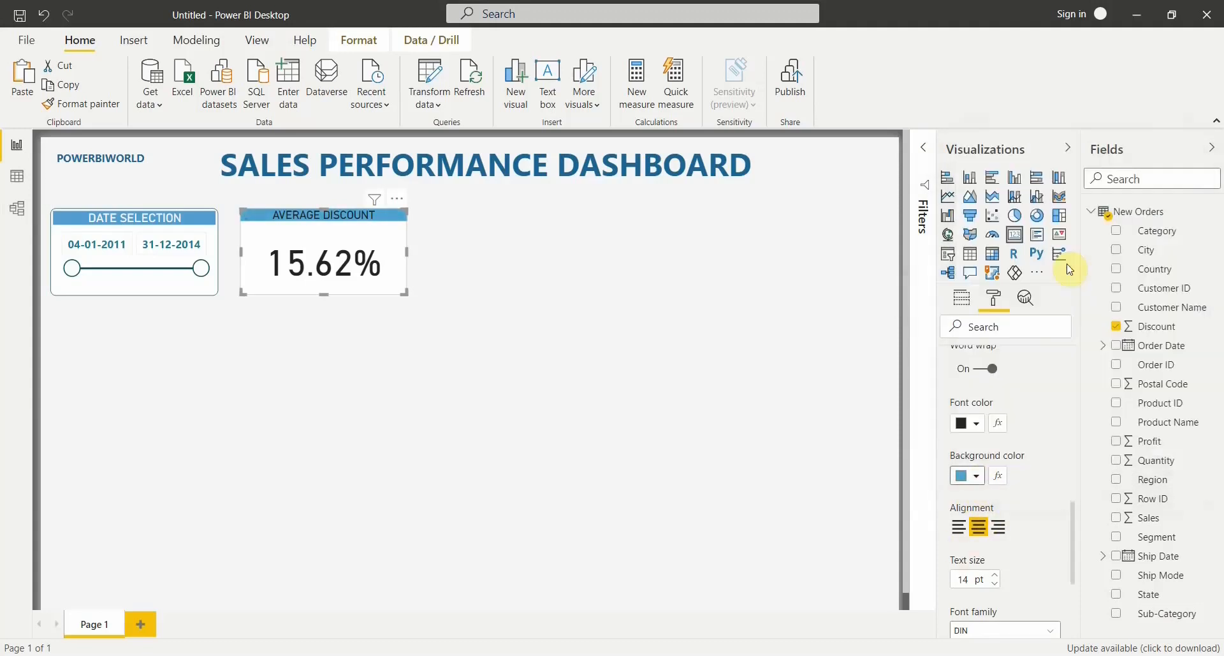
Step: Set the card title's font colour to the recently used off-white and its text size to 15 pt
{"action": "left_click", "coordinate": [976, 423]}
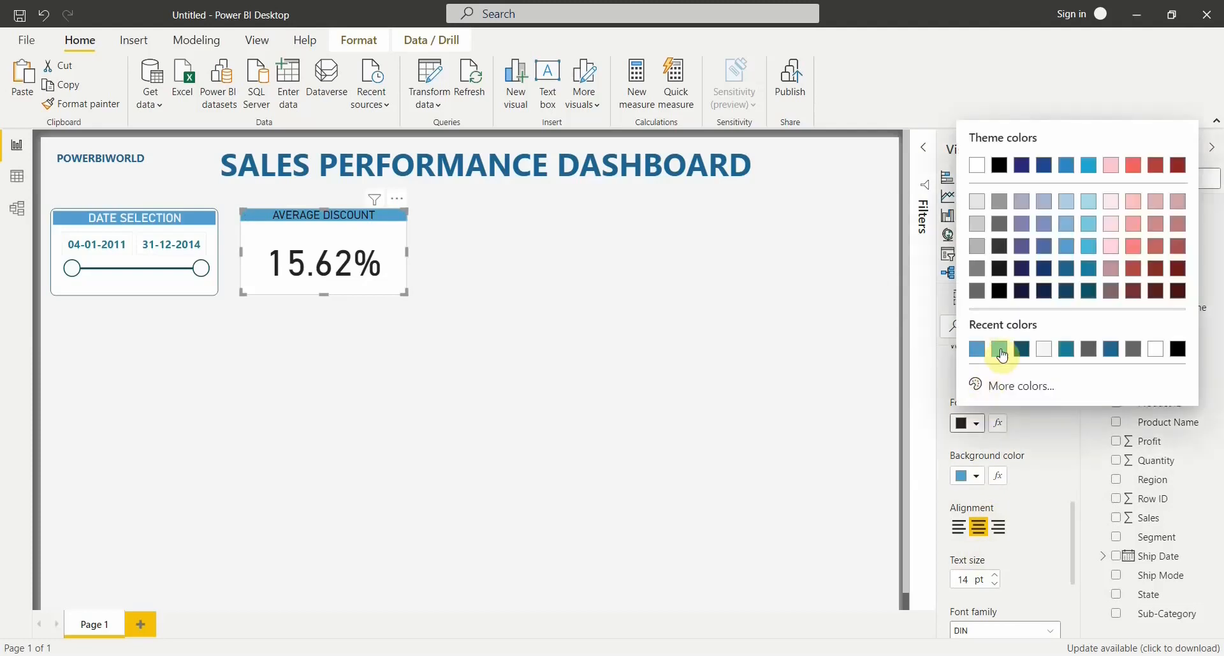
{"action": "left_click", "coordinate": [1045, 352]}
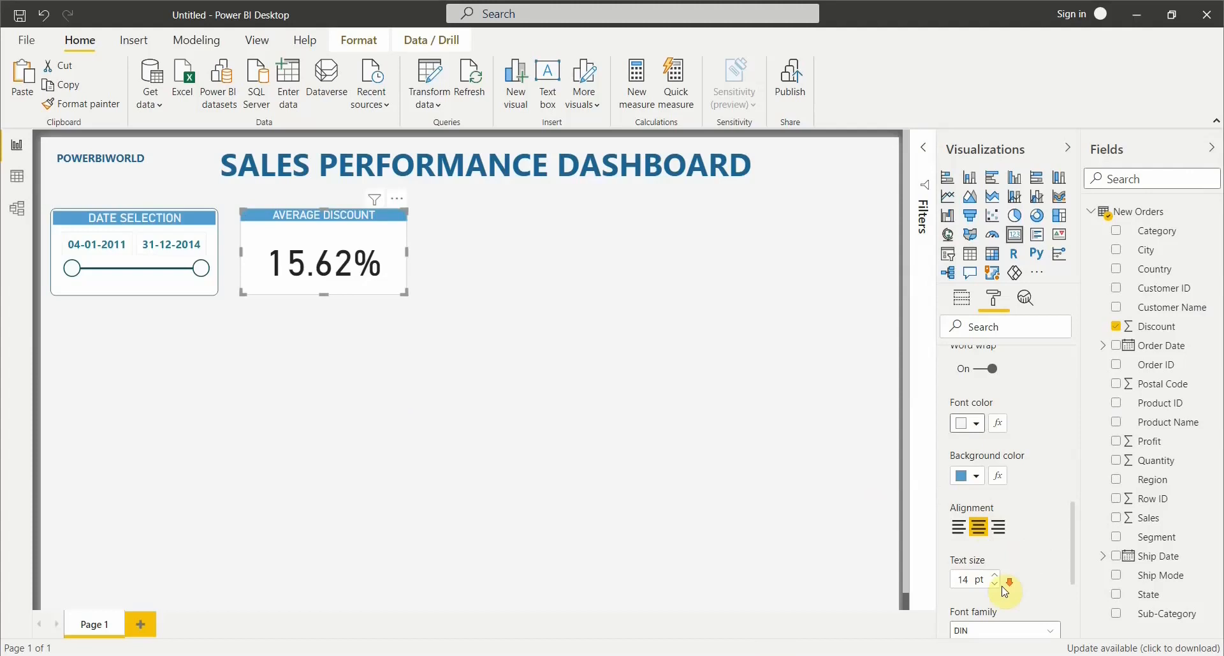
{"action": "scroll", "coordinate": [1006, 590], "scroll_direction": "down", "scroll_amount": 1}
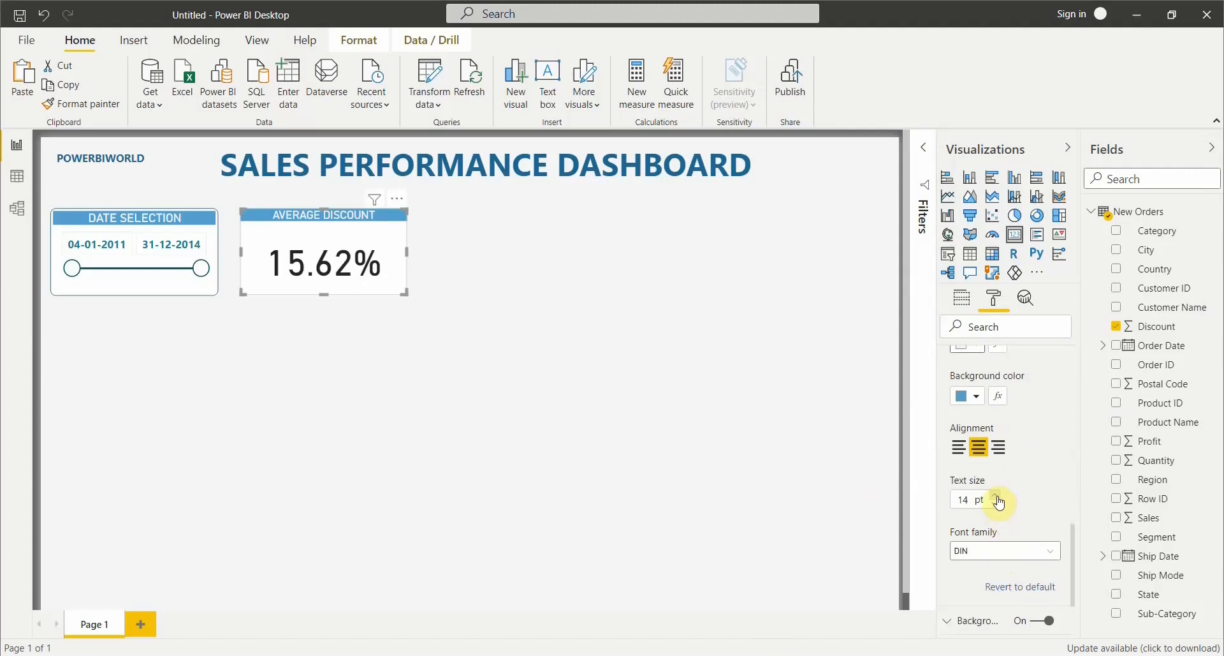
{"action": "left_click", "coordinate": [998, 498]}
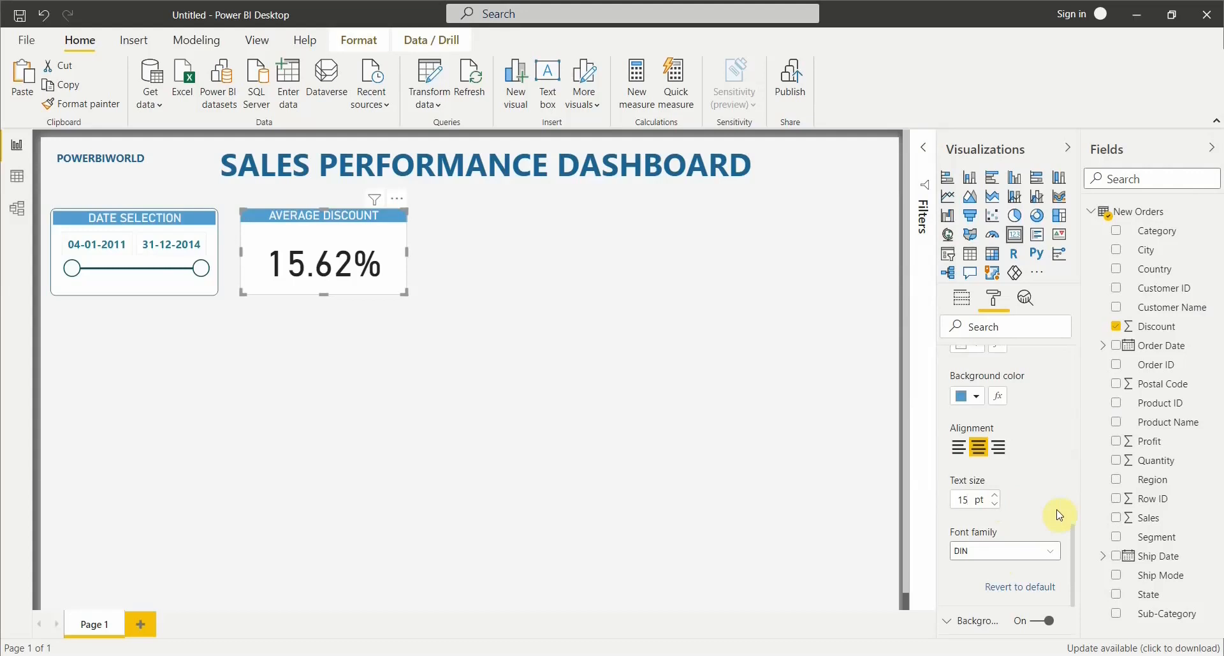
Step: Turn on the average discount card's border in the darkest teal theme shade with a radius of 8 px
{"action": "scroll", "coordinate": [1033, 516], "scroll_direction": "down", "scroll_amount": 2}
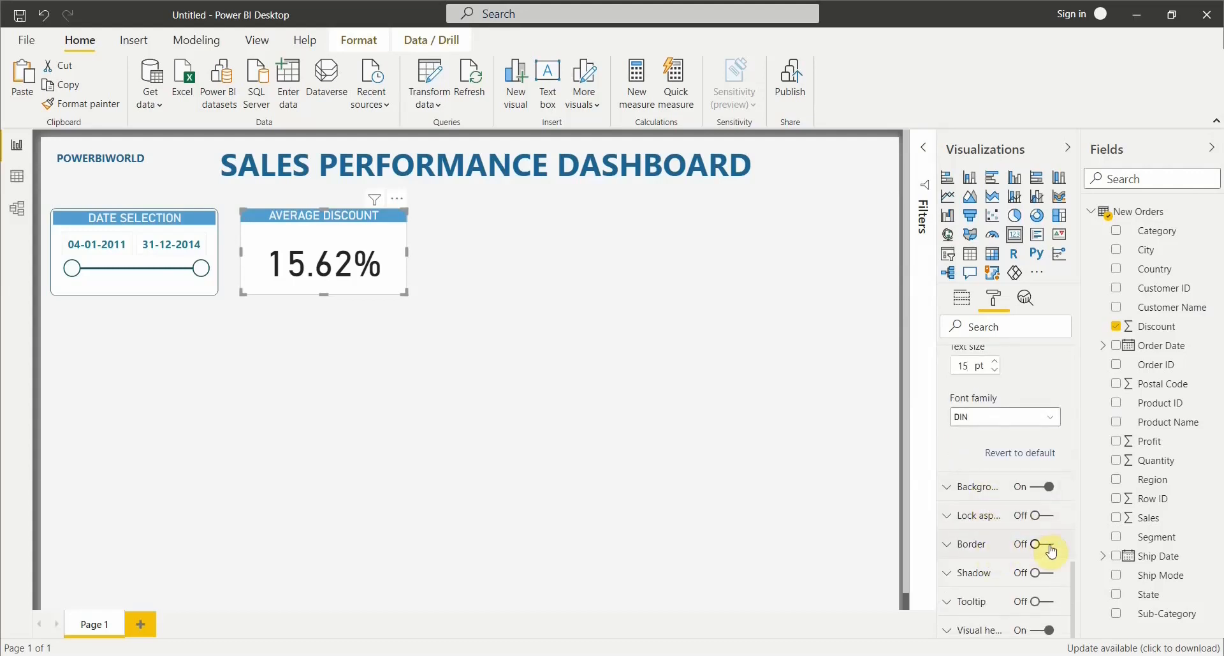
{"action": "left_click", "coordinate": [1051, 546]}
{"action": "left_click", "coordinate": [979, 545]}
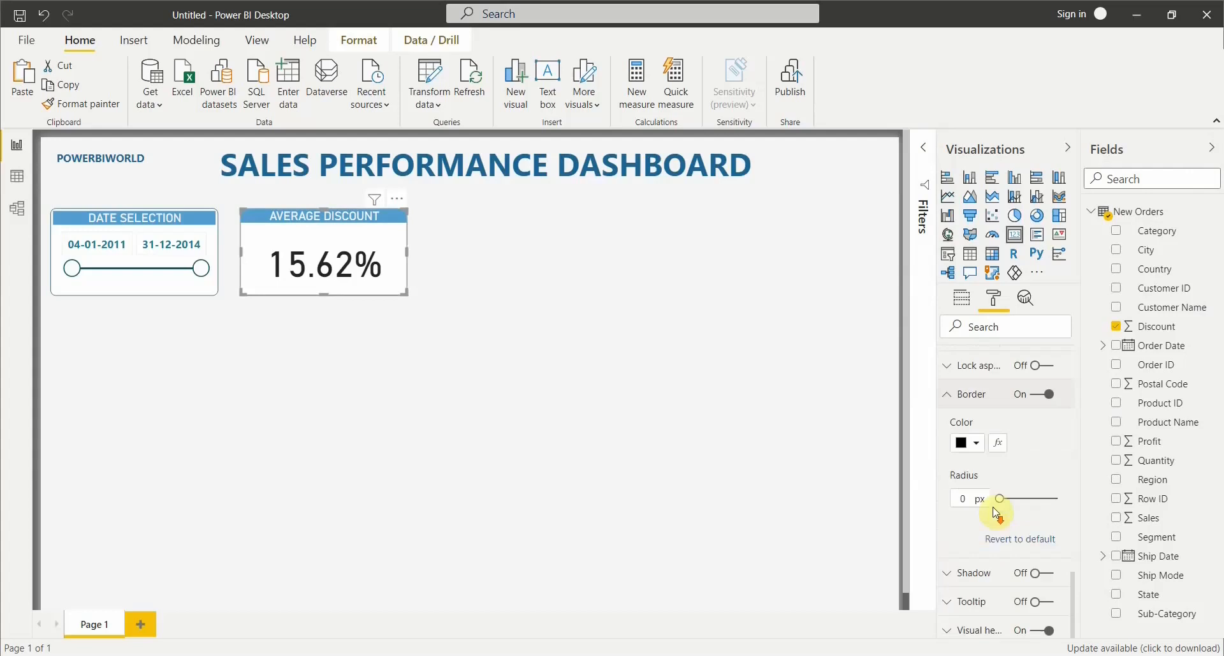
{"action": "left_click", "coordinate": [976, 442]}
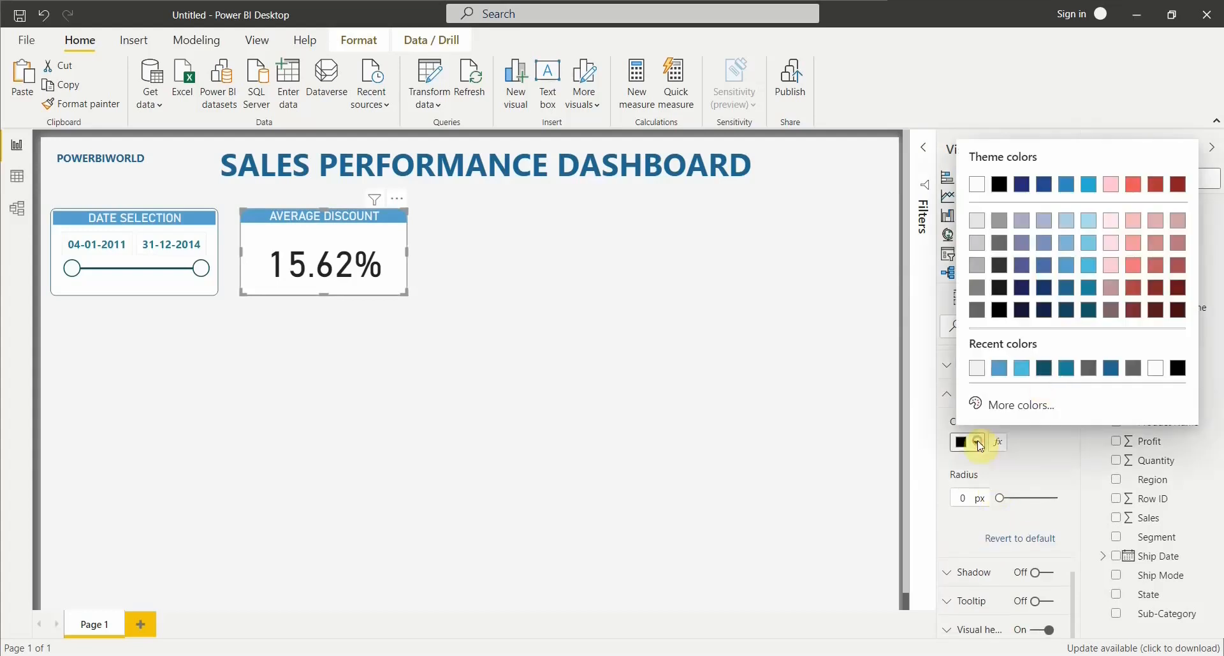
{"action": "left_click", "coordinate": [1093, 315]}
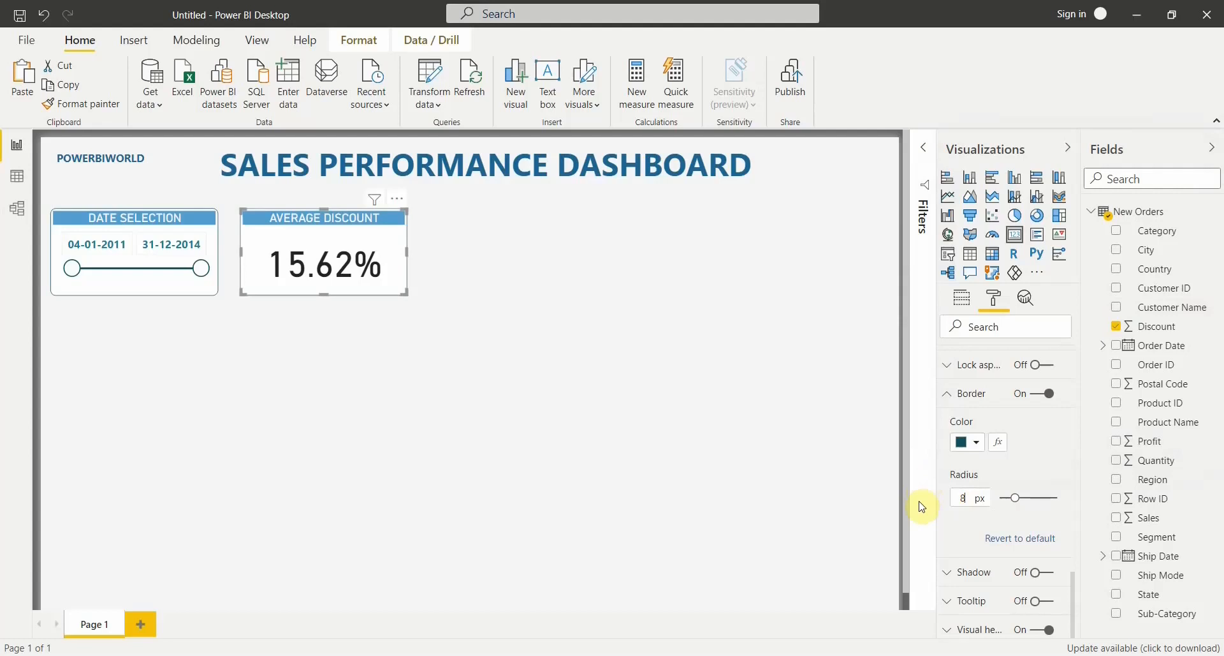
{"action": "left_click", "coordinate": [562, 333]}
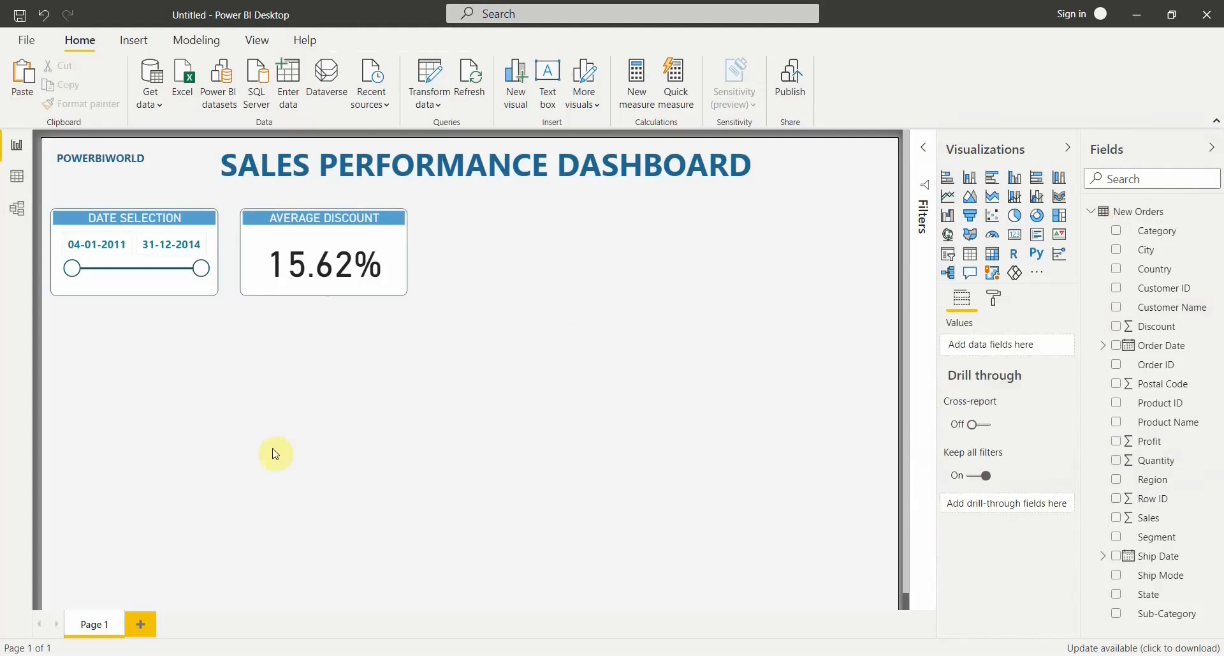
Step: Move the average discount card slightly closer to the date slicer, keeping it in the same row
{"action": "left_click", "coordinate": [354, 220]}
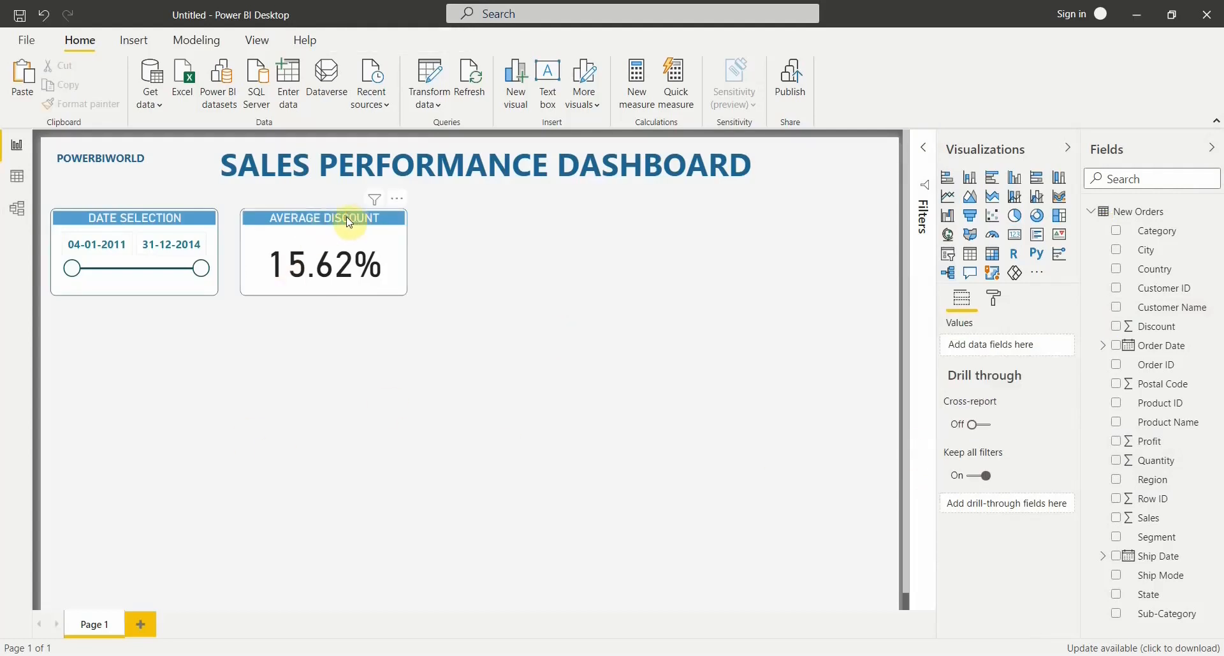
{"action": "left_click_drag", "start_coordinate": [347, 222], "coordinate": [346, 222]}
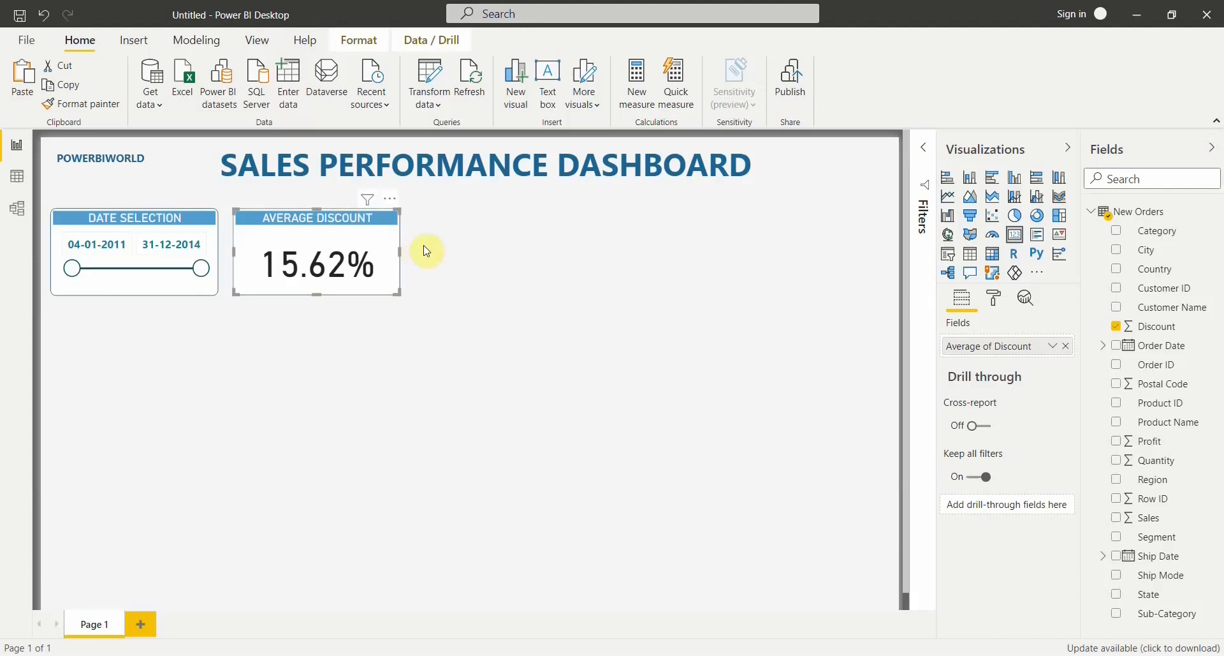
{"action": "left_click", "coordinate": [450, 238]}
Step: Make two copies of the average discount card and place them side by side to its right in the same row
{"action": "left_click", "coordinate": [373, 218]}
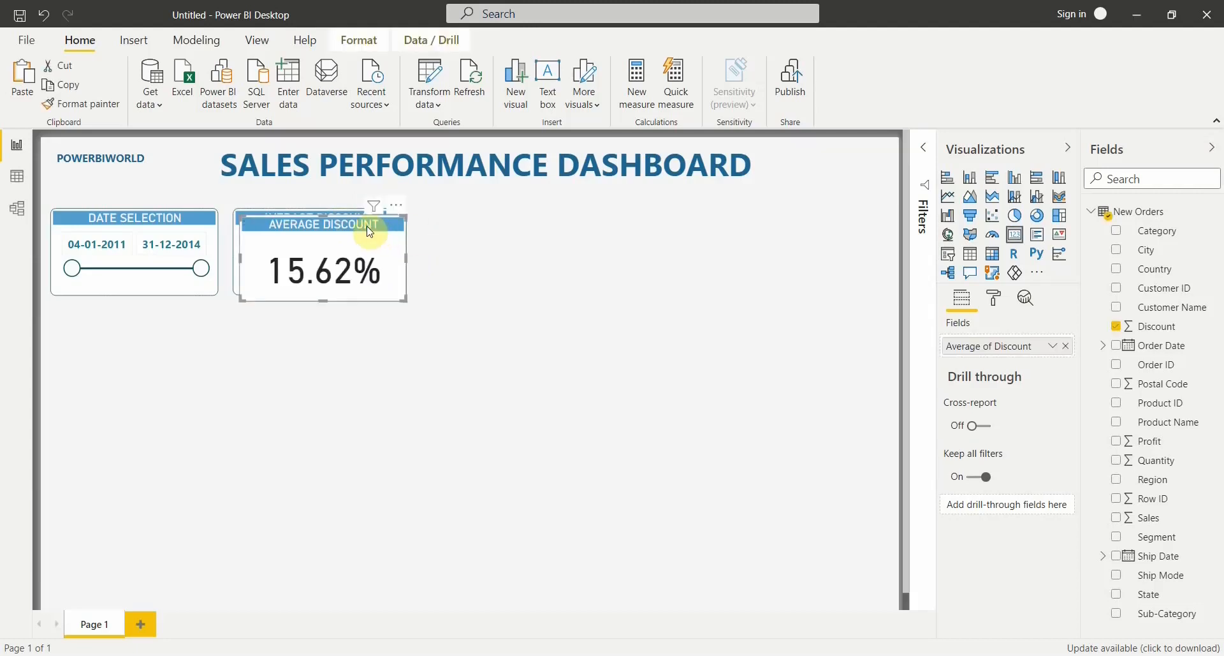
{"action": "key", "text": "ctrl+c"}
{"action": "key", "text": "ctrl+v"}
{"action": "left_click_drag", "start_coordinate": [401, 219], "coordinate": [551, 225]}
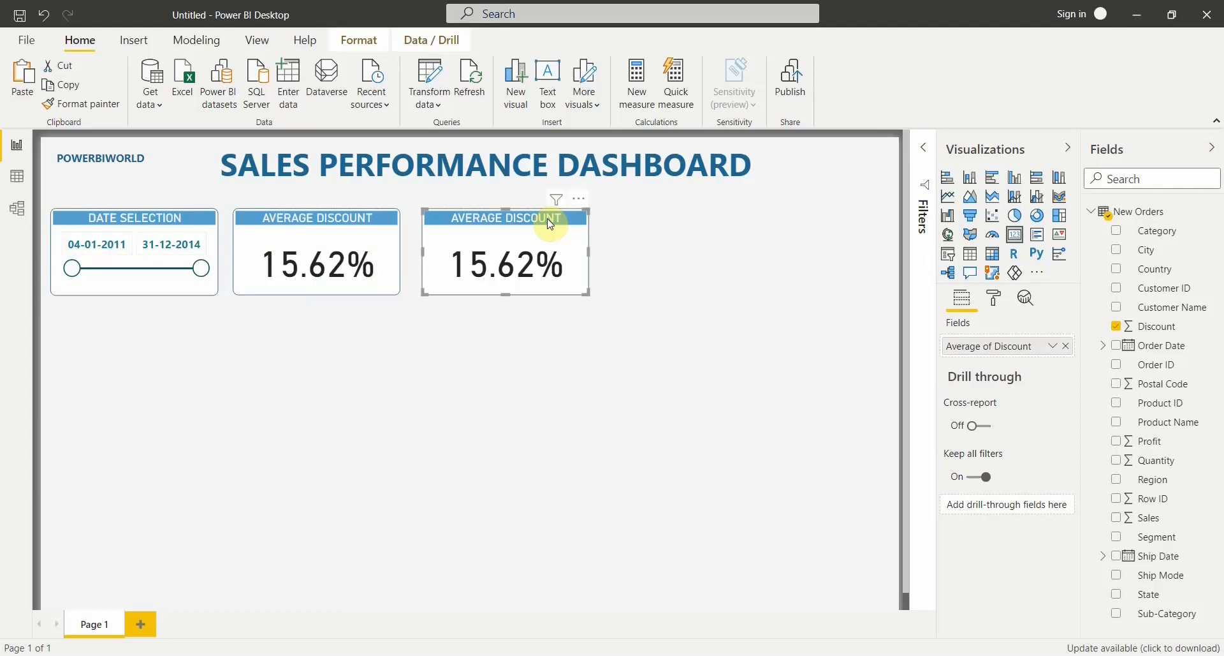
{"action": "key", "text": "ctrl+v"}
{"action": "left_click_drag", "start_coordinate": [374, 224], "coordinate": [739, 221]}
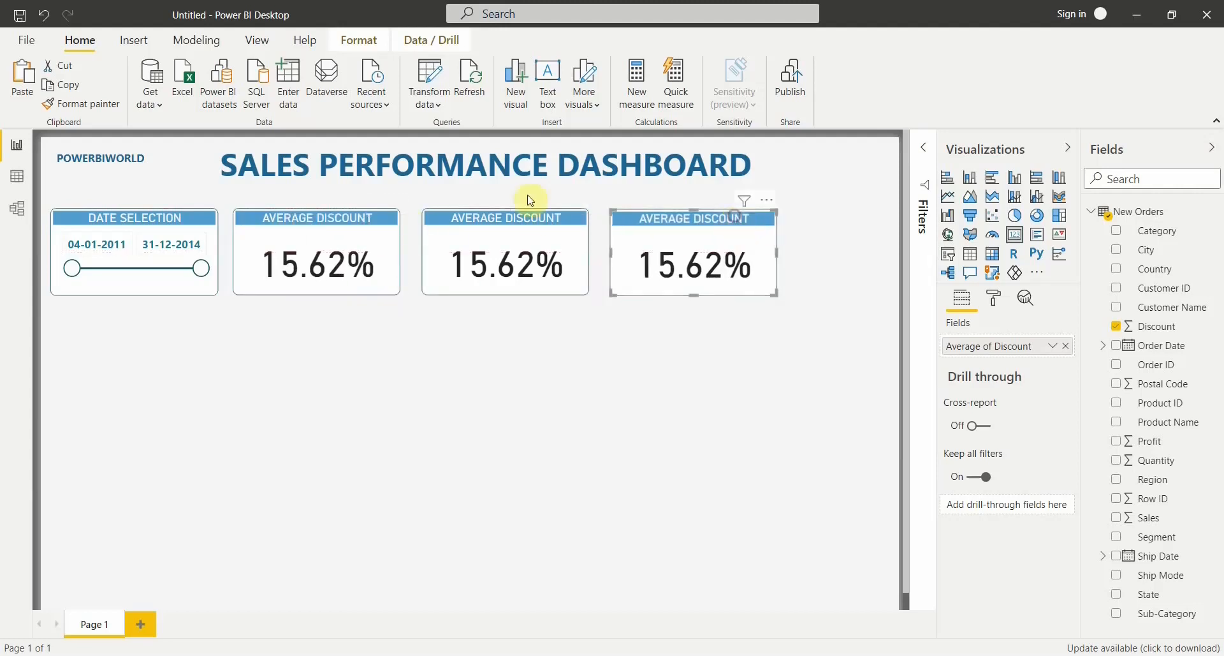
Step: Tighten the spacing of the two copied cards and add another copy at the right end of the row
{"action": "left_click_drag", "start_coordinate": [534, 224], "coordinate": [524, 223]}
{"action": "left_click_drag", "start_coordinate": [678, 226], "coordinate": [655, 223]}
{"action": "key", "text": "ctrl+c"}
{"action": "key", "text": "ctrl+v"}
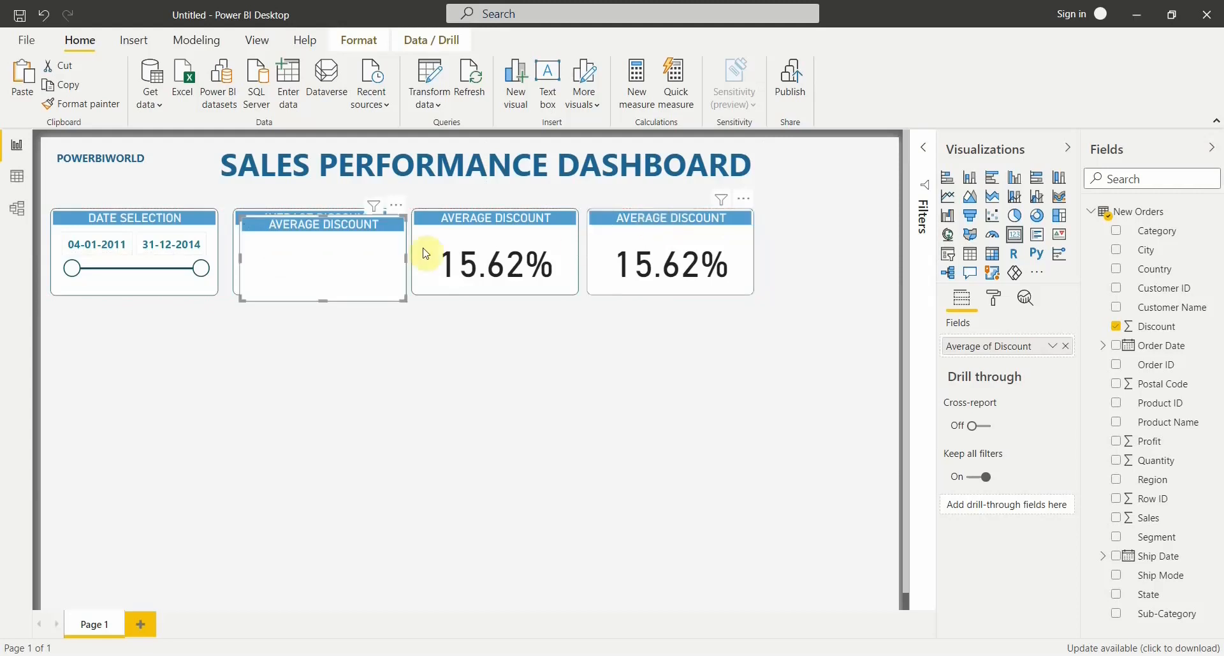
{"action": "left_click_drag", "start_coordinate": [355, 246], "coordinate": [888, 225]}
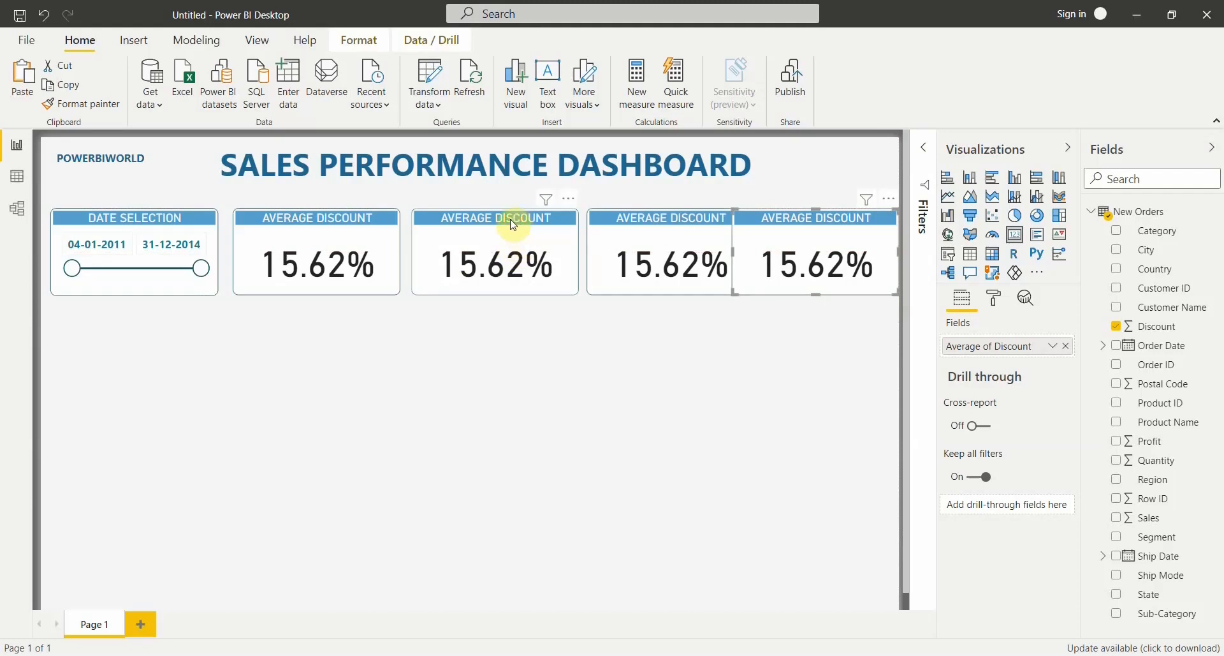
{"action": "left_click_drag", "start_coordinate": [519, 225], "coordinate": [515, 224]}
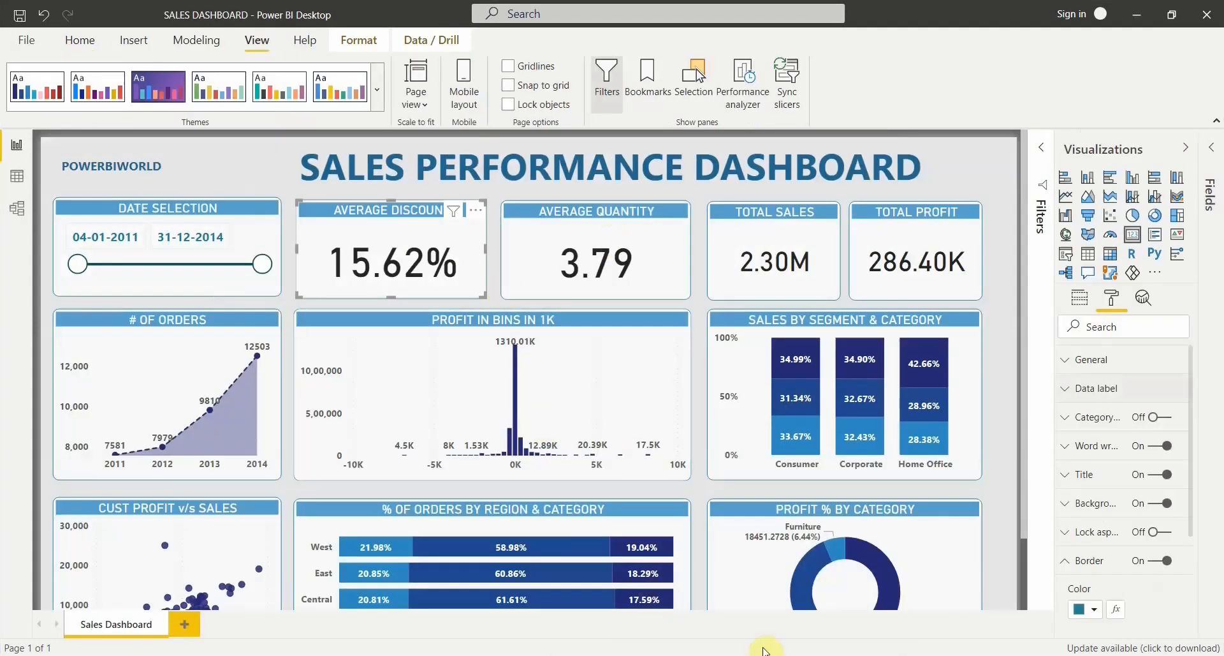
Step: Replace the Discount field in the second card with Quantity, aggregated as Average
{"action": "left_click", "coordinate": [774, 606]}
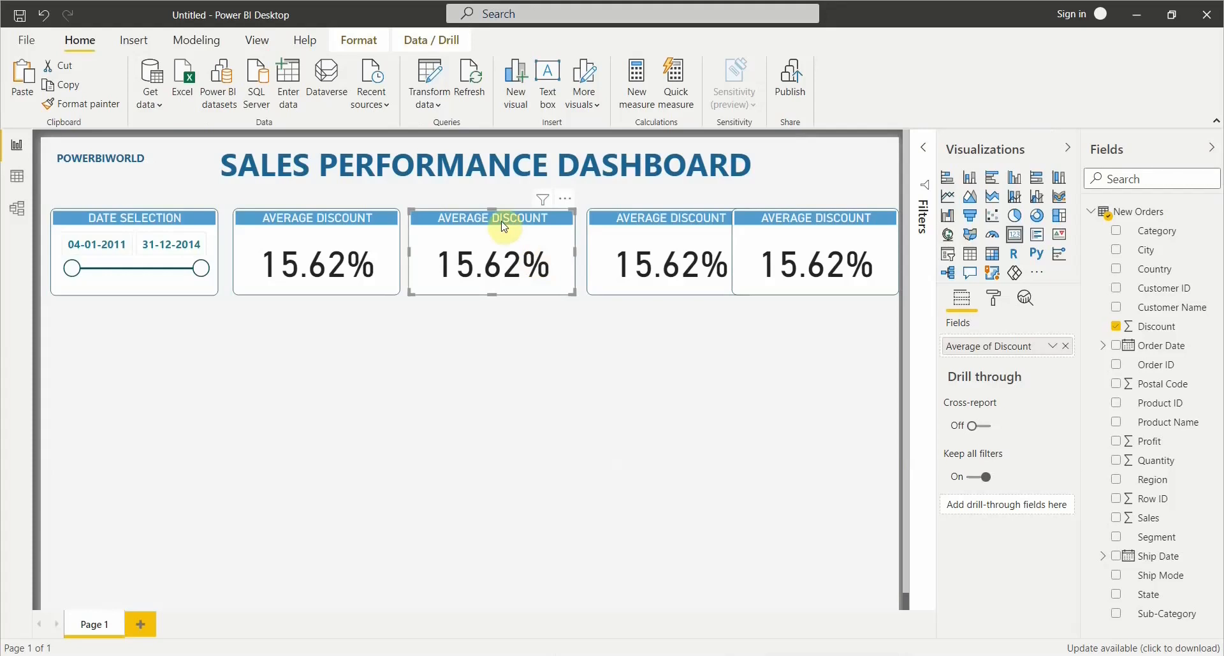
{"action": "left_click", "coordinate": [1065, 348]}
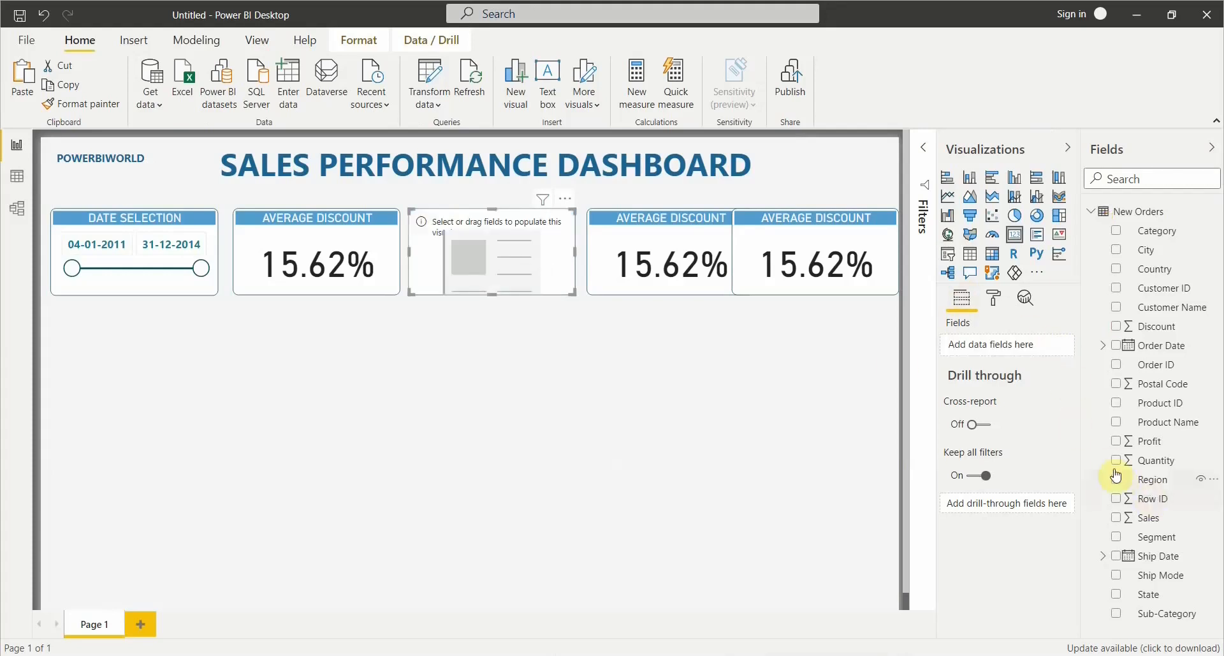
{"action": "left_click", "coordinate": [1116, 462]}
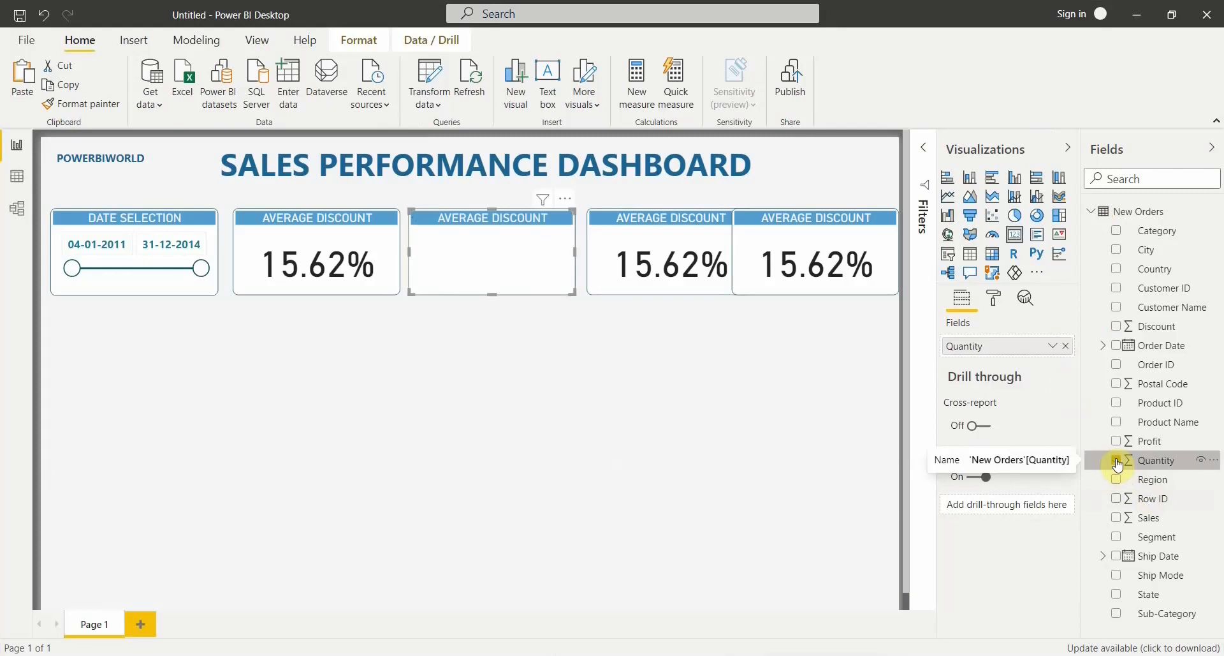
{"action": "left_click", "coordinate": [1053, 346]}
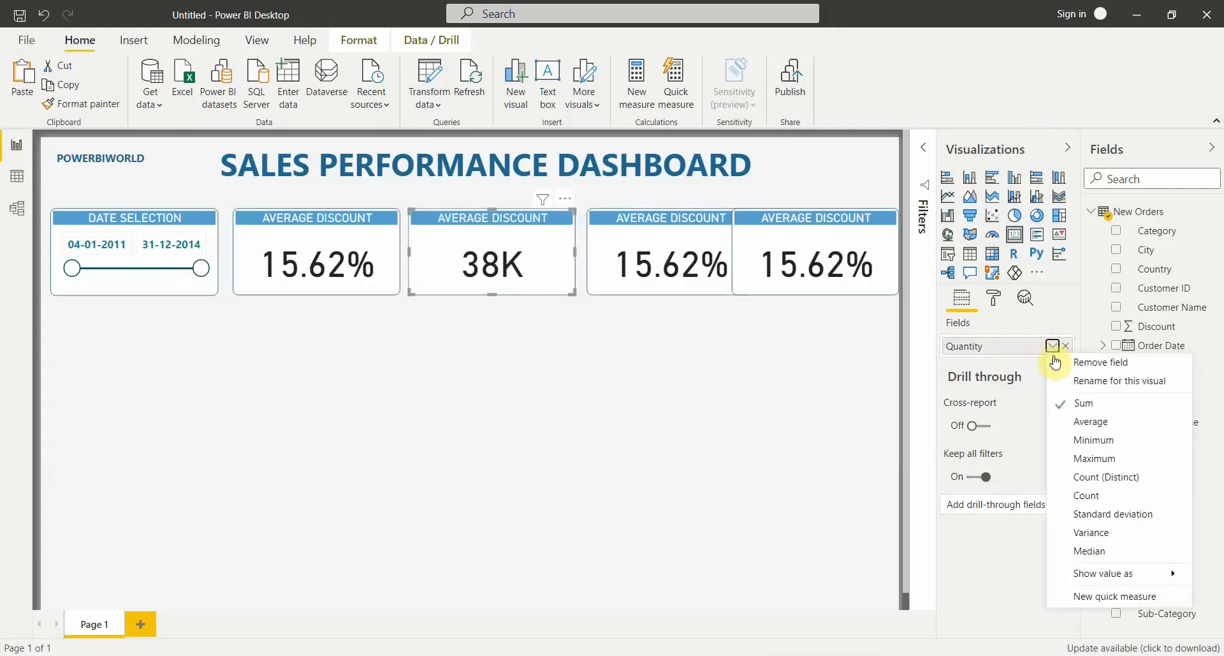
{"action": "left_click", "coordinate": [1080, 423]}
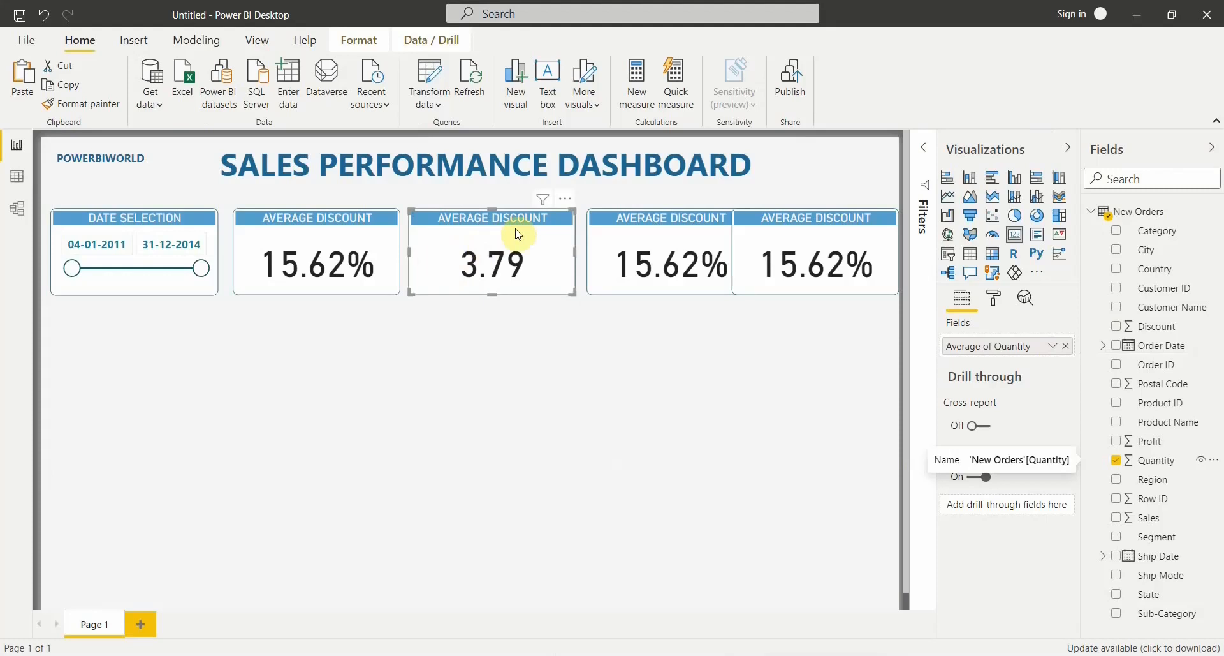
Step: Change the second card's title text to AVERAGE QUANTITY
{"action": "left_click", "coordinate": [999, 310]}
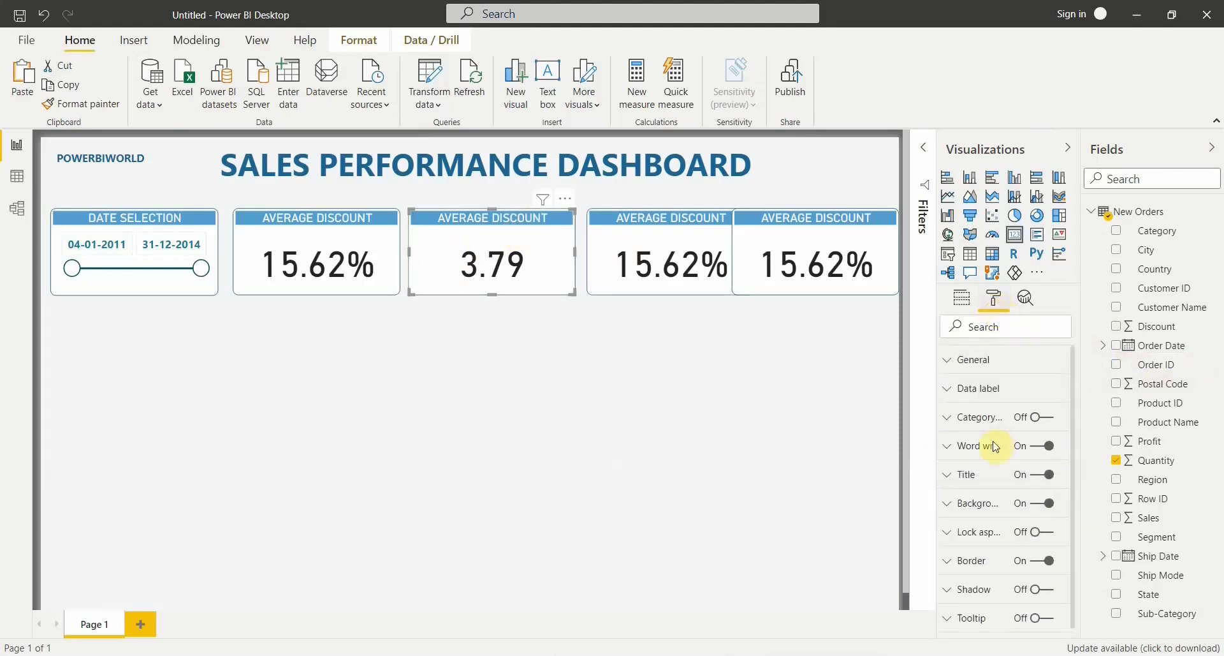
{"action": "left_click", "coordinate": [968, 473]}
{"action": "double_click", "coordinate": [1004, 522]}
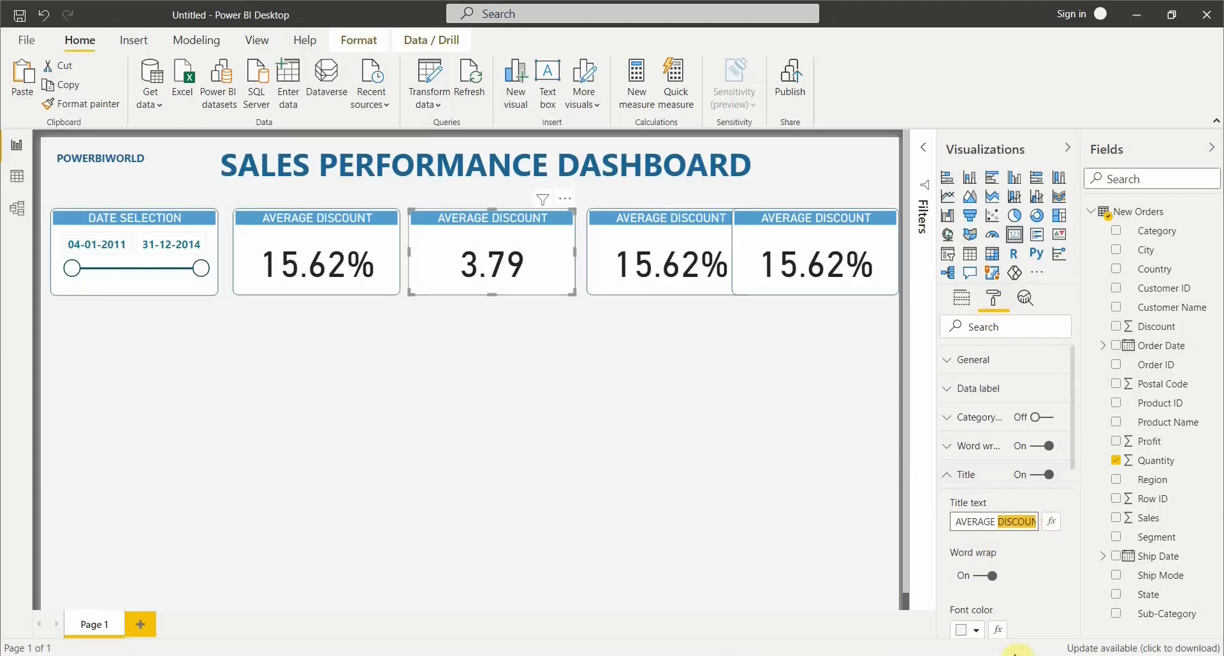
{"action": "type", "text": "QU"}
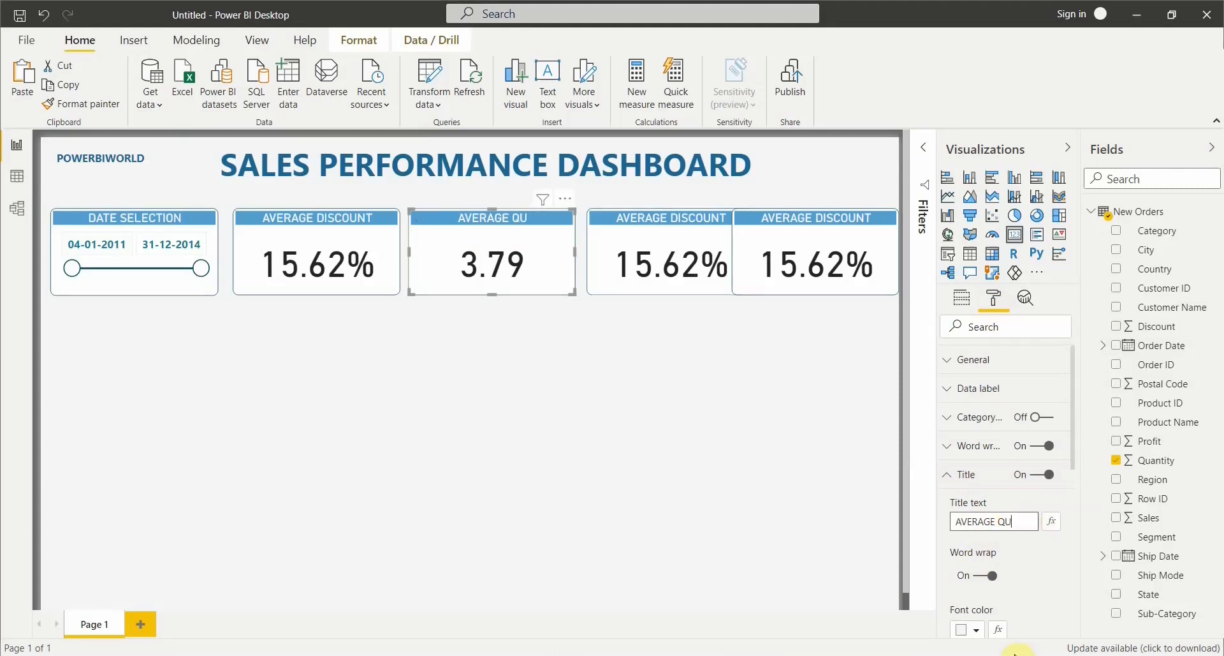
{"action": "type", "text": "ANTITY"}
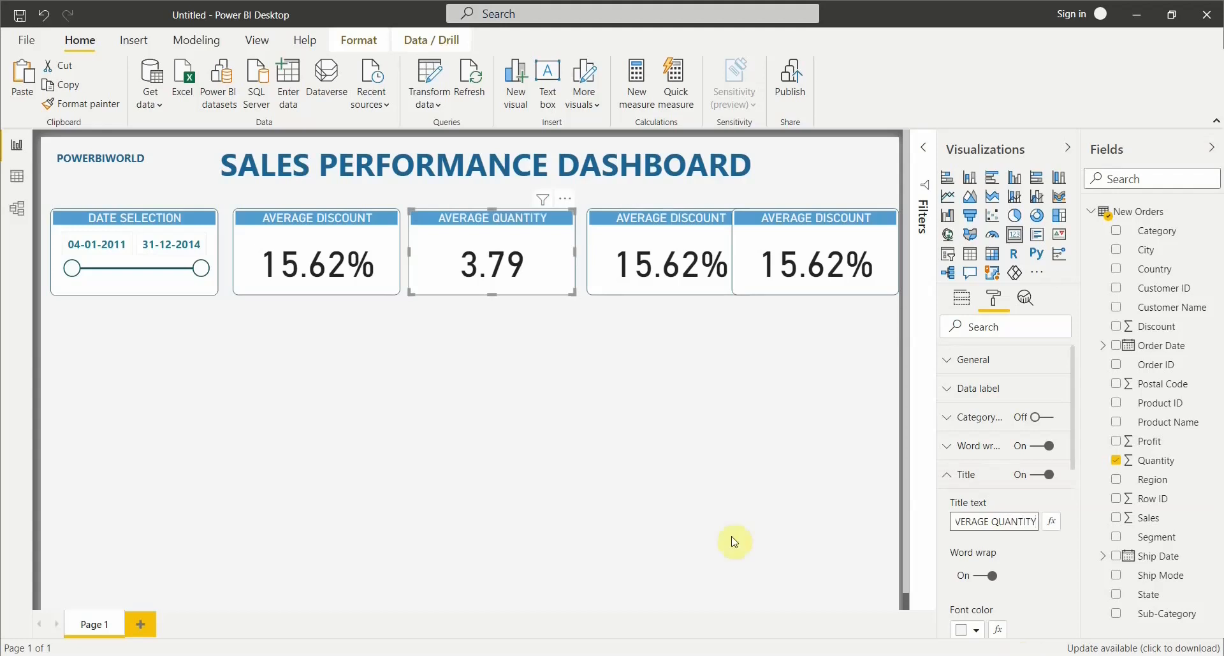
Step: Replace the Discount field in the third card with Sales
{"action": "left_click", "coordinate": [679, 236]}
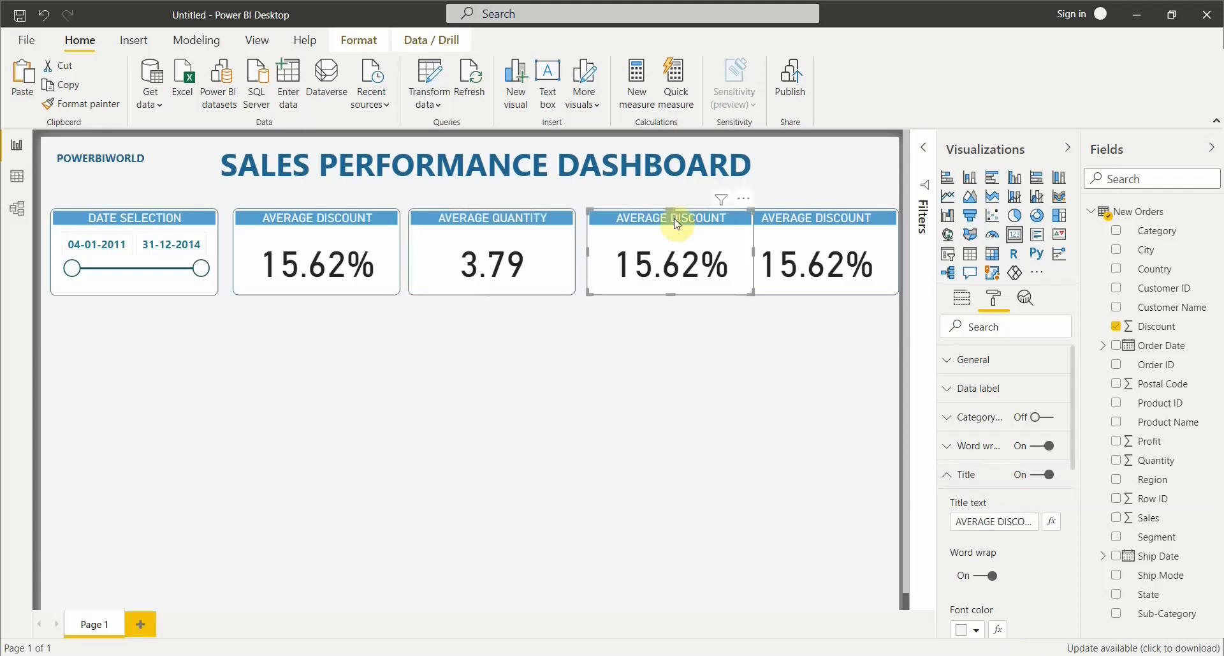
{"action": "left_click", "coordinate": [963, 298]}
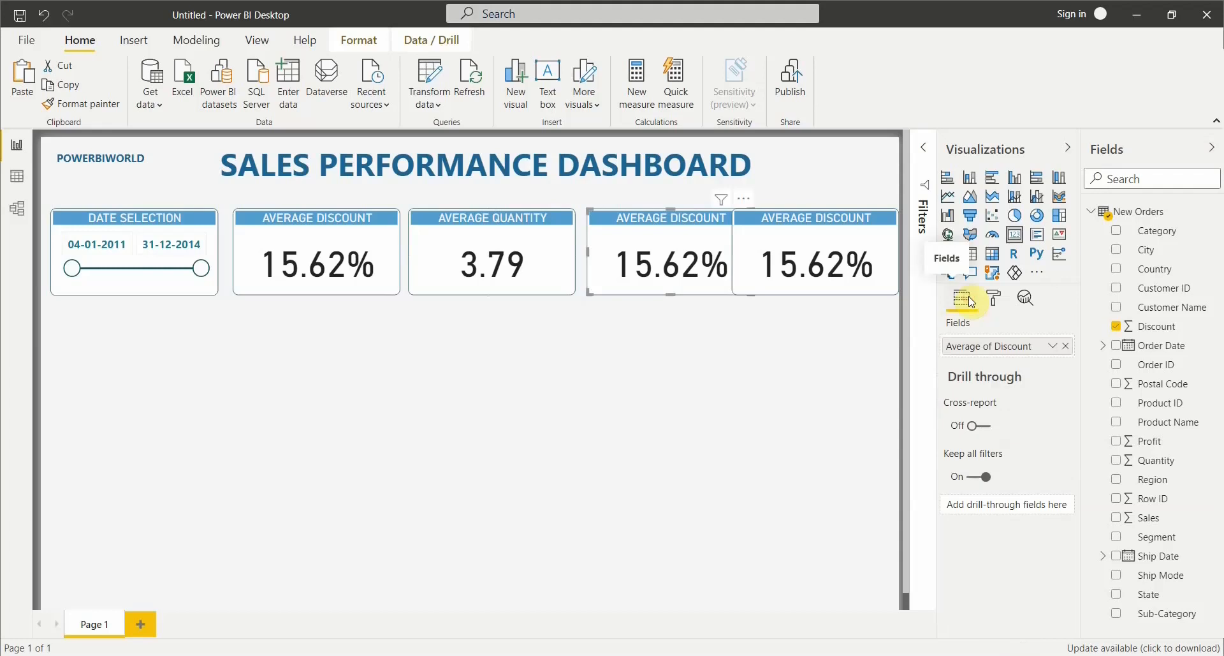
{"action": "left_click", "coordinate": [1065, 346]}
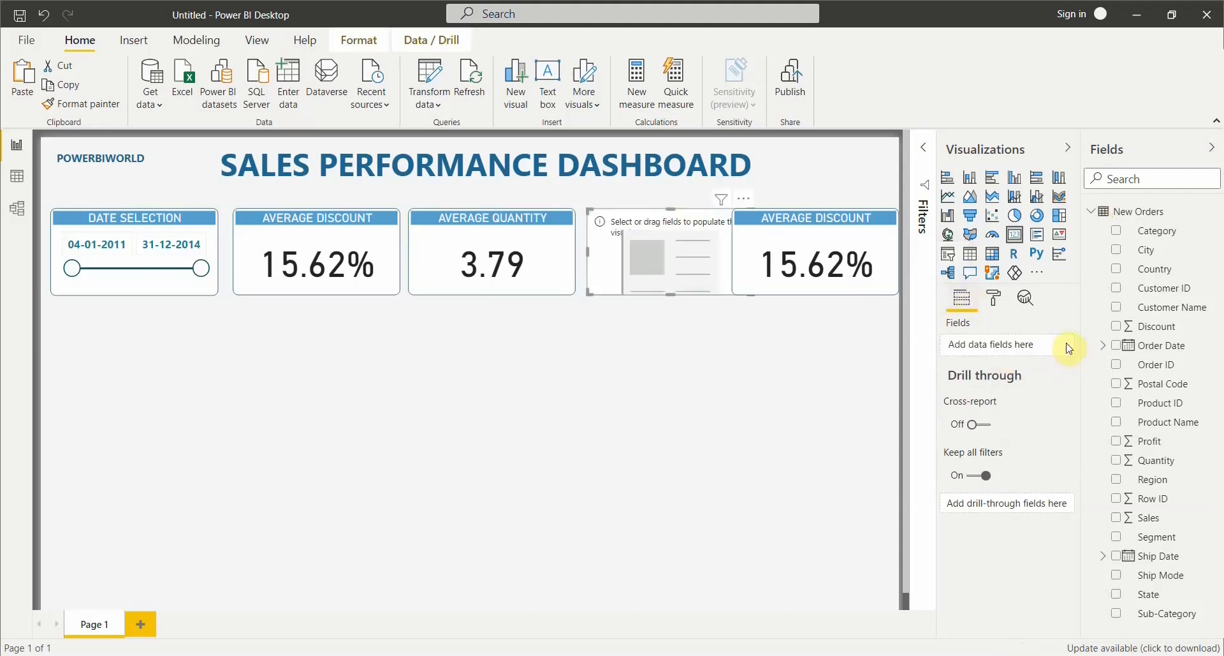
{"action": "left_click", "coordinate": [1119, 521]}
Step: Replace the Discount field in the fourth card with Profit
{"action": "left_click", "coordinate": [824, 221]}
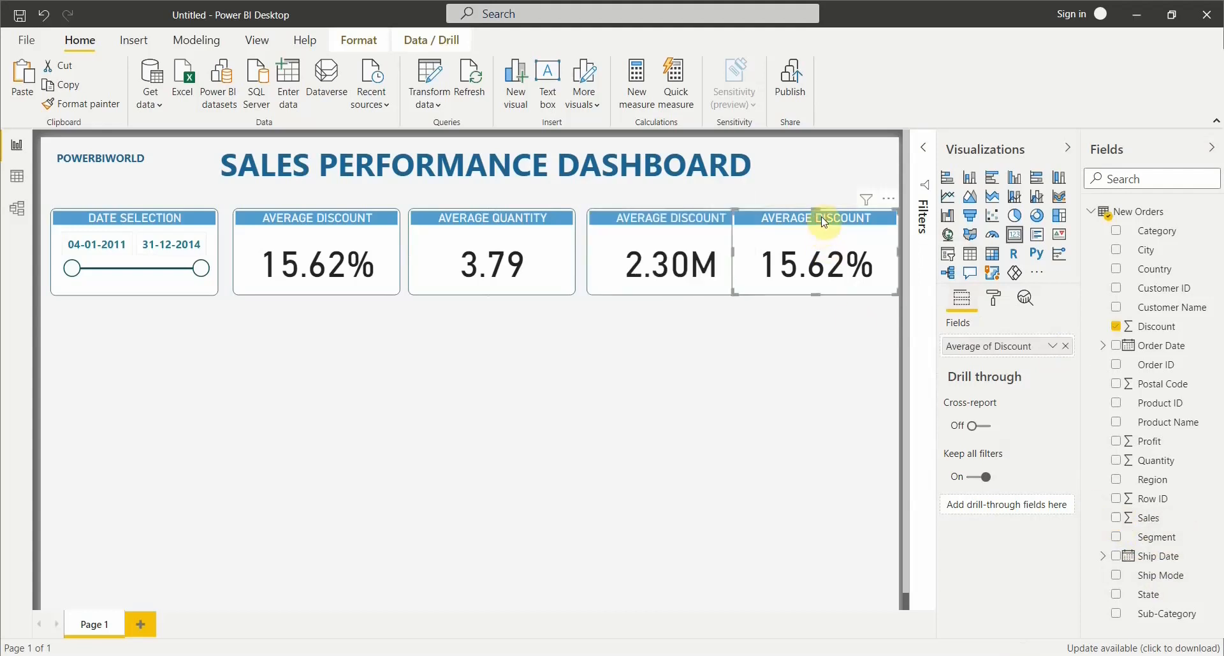
{"action": "left_click", "coordinate": [1067, 346]}
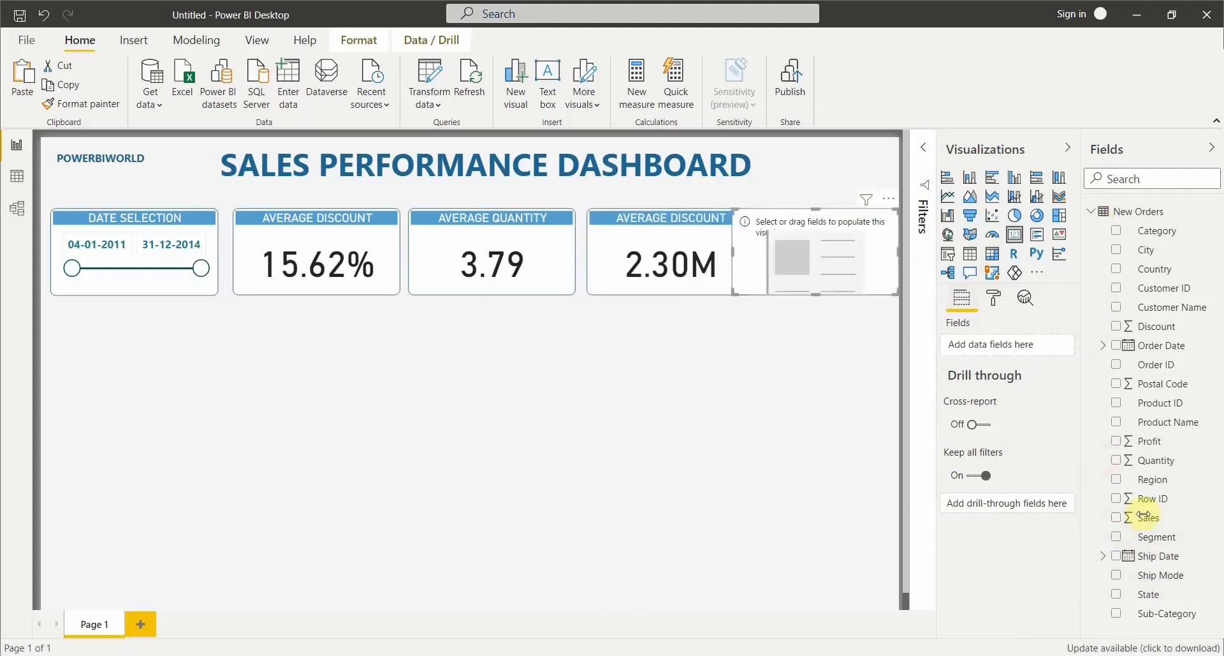
{"action": "left_click", "coordinate": [1116, 443]}
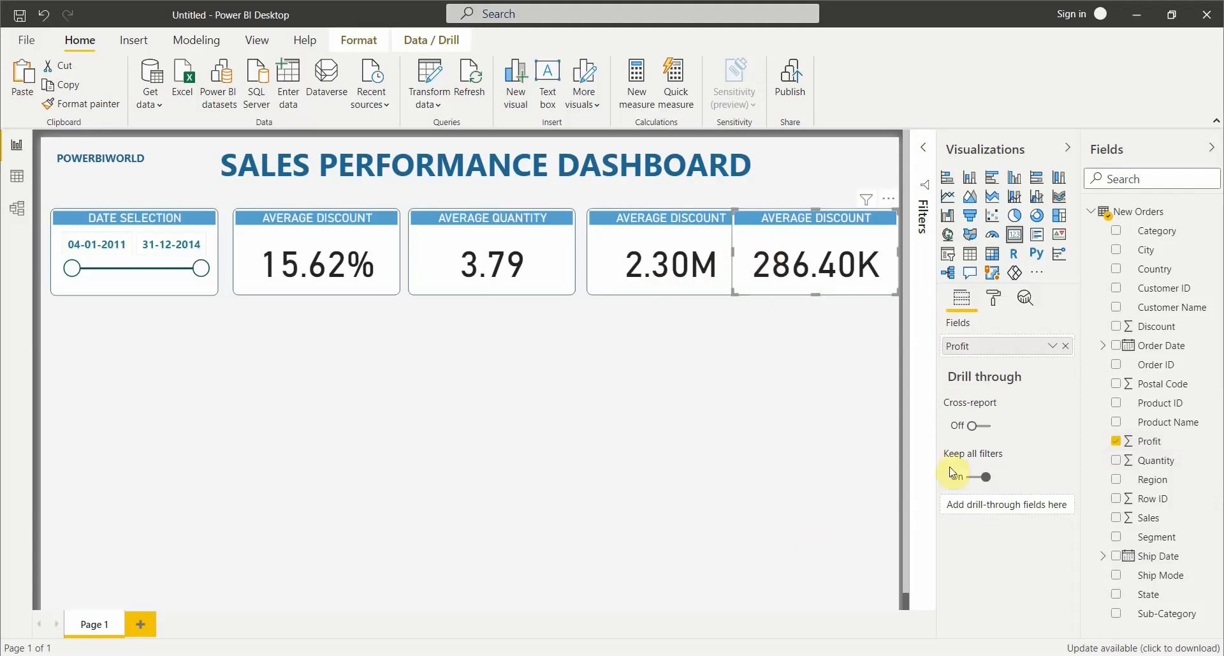
Step: Set the Profit card's width to 150 in its general formatting settings
{"action": "left_click", "coordinate": [996, 300]}
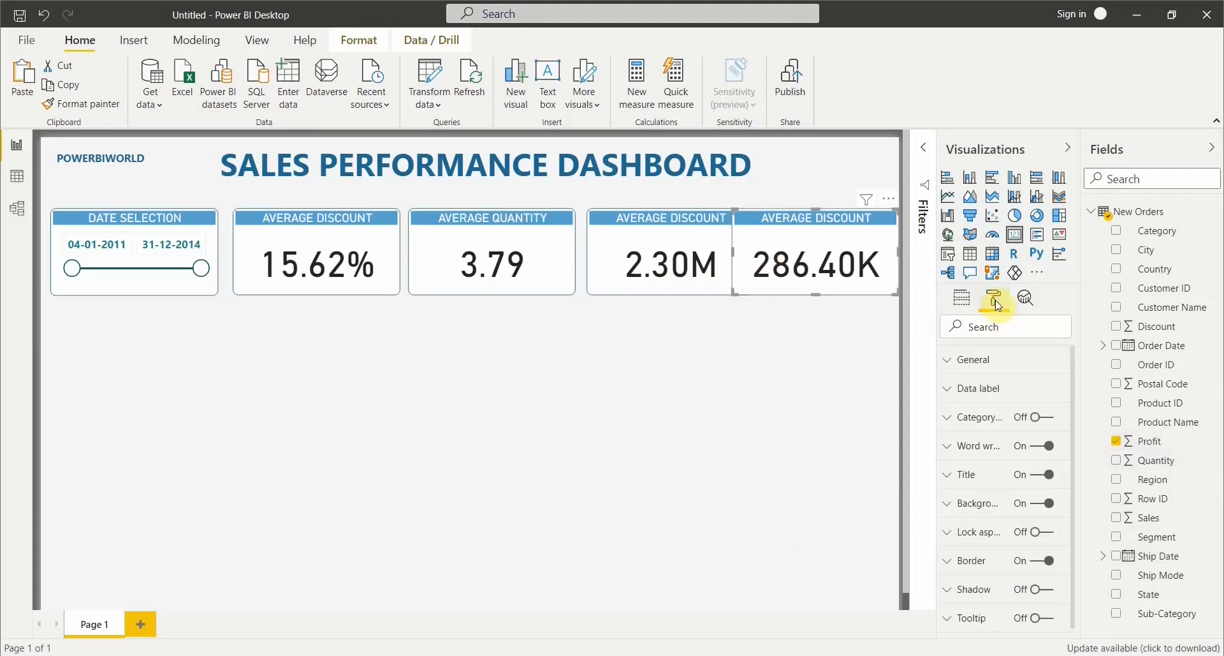
{"action": "left_click", "coordinate": [972, 360]}
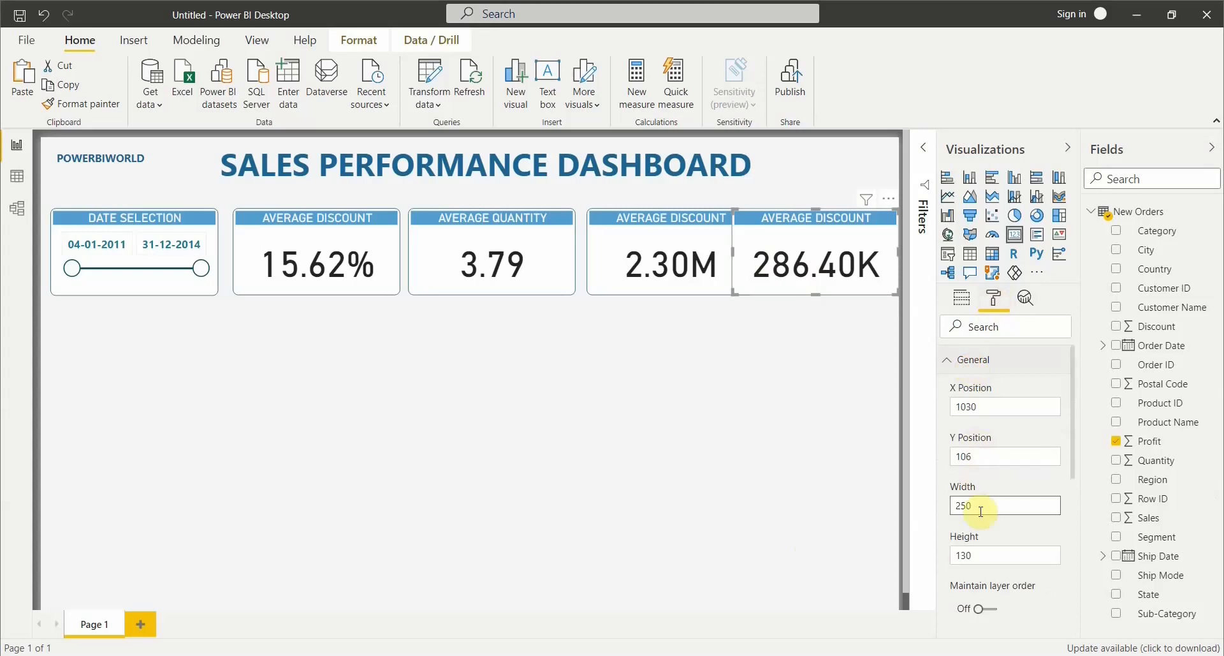
{"action": "left_click_drag", "start_coordinate": [976, 506], "coordinate": [927, 506]}
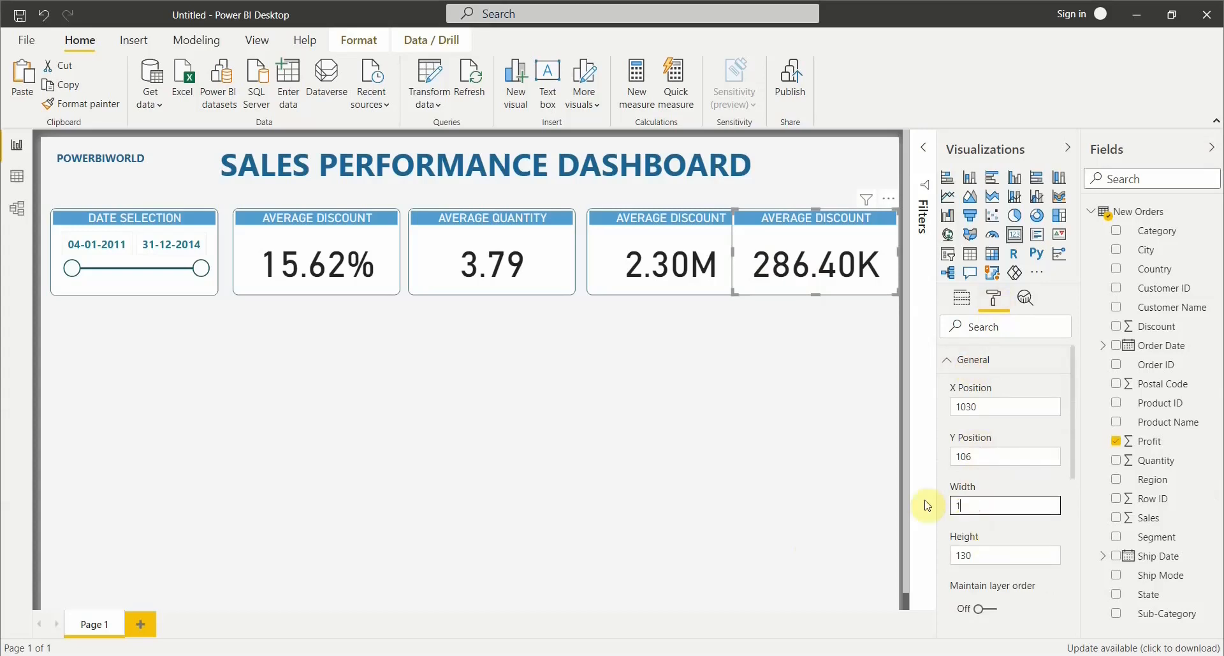
{"action": "type", "text": "150"}
{"action": "key", "text": "Return"}
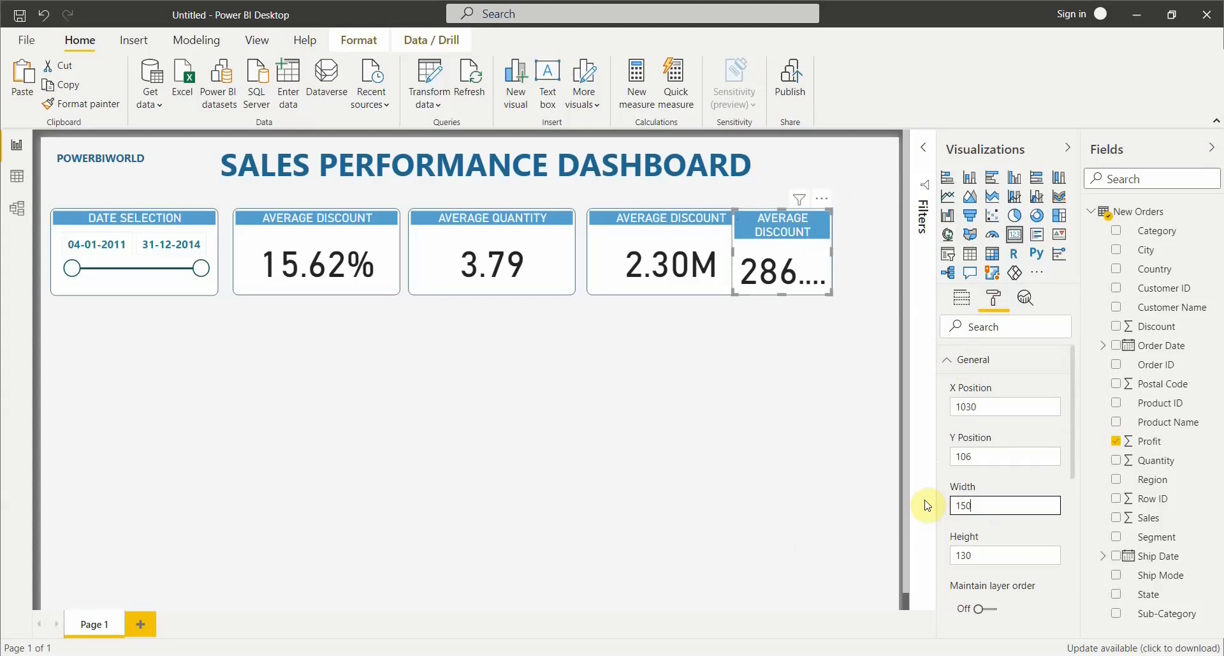
Step: Set the Sales card's width to 150 as well
{"action": "left_click", "coordinate": [679, 226]}
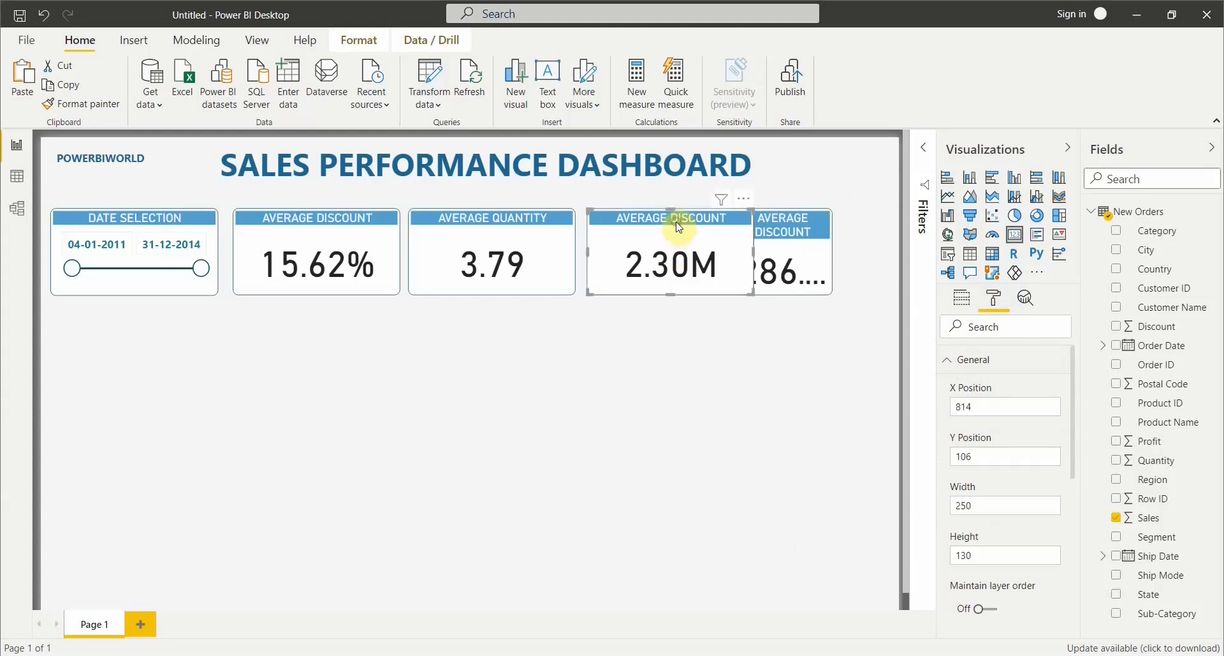
{"action": "left_click", "coordinate": [981, 504]}
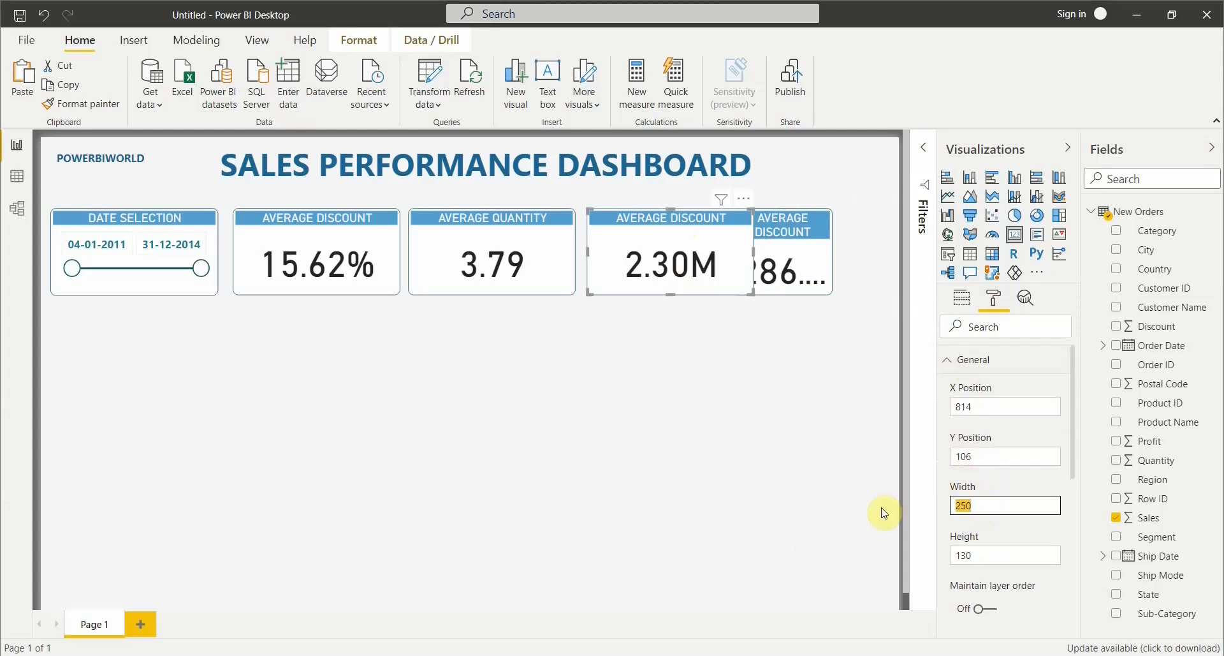
{"action": "key", "text": "Return"}
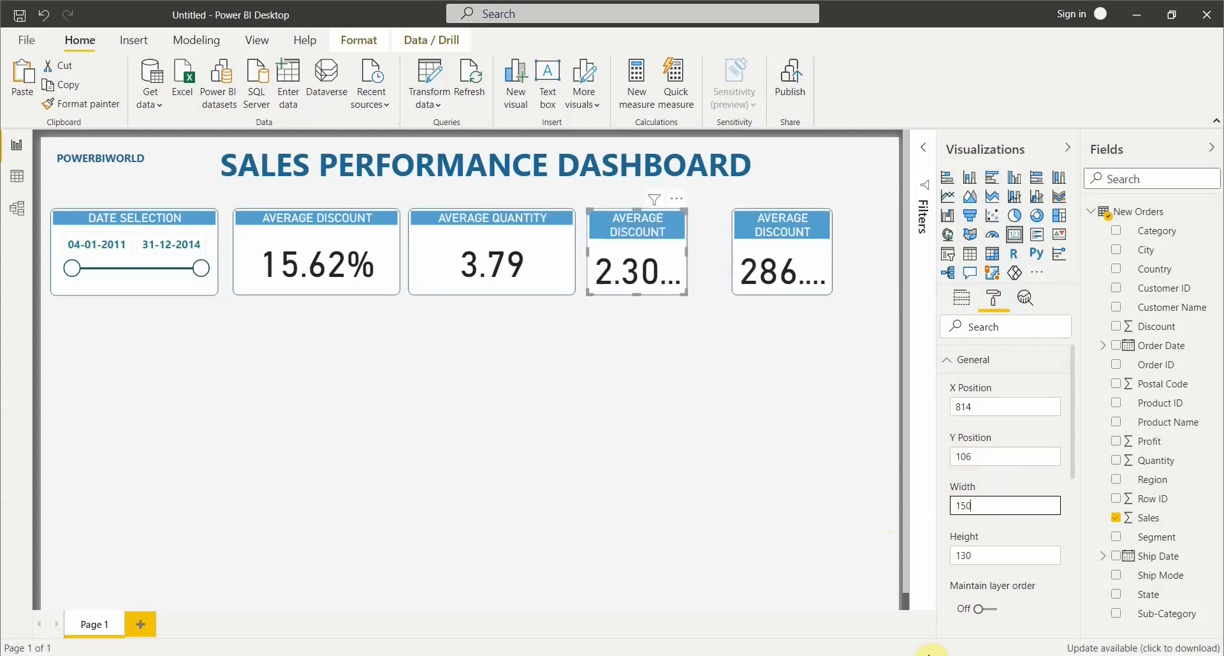
Step: Shift the Profit card farther away from the Sales card to make room, and widen the Sales card to 200
{"action": "left_click", "coordinate": [771, 228]}
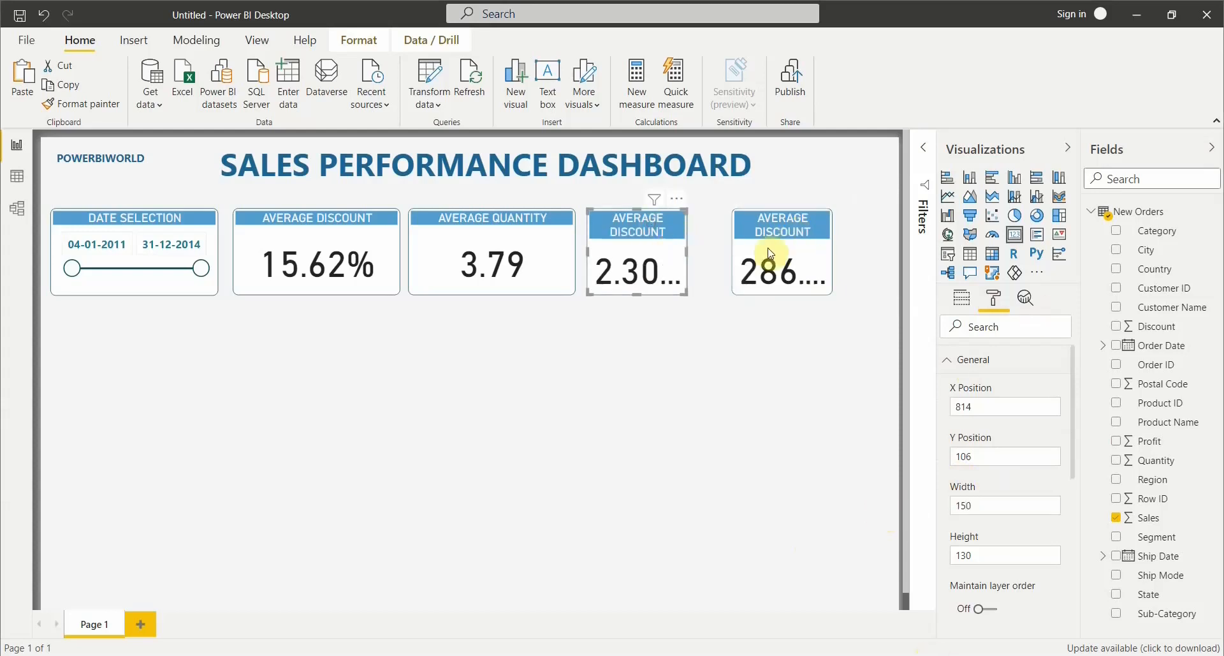
{"action": "left_click_drag", "start_coordinate": [795, 216], "coordinate": [819, 222]}
{"action": "left_click", "coordinate": [670, 237]}
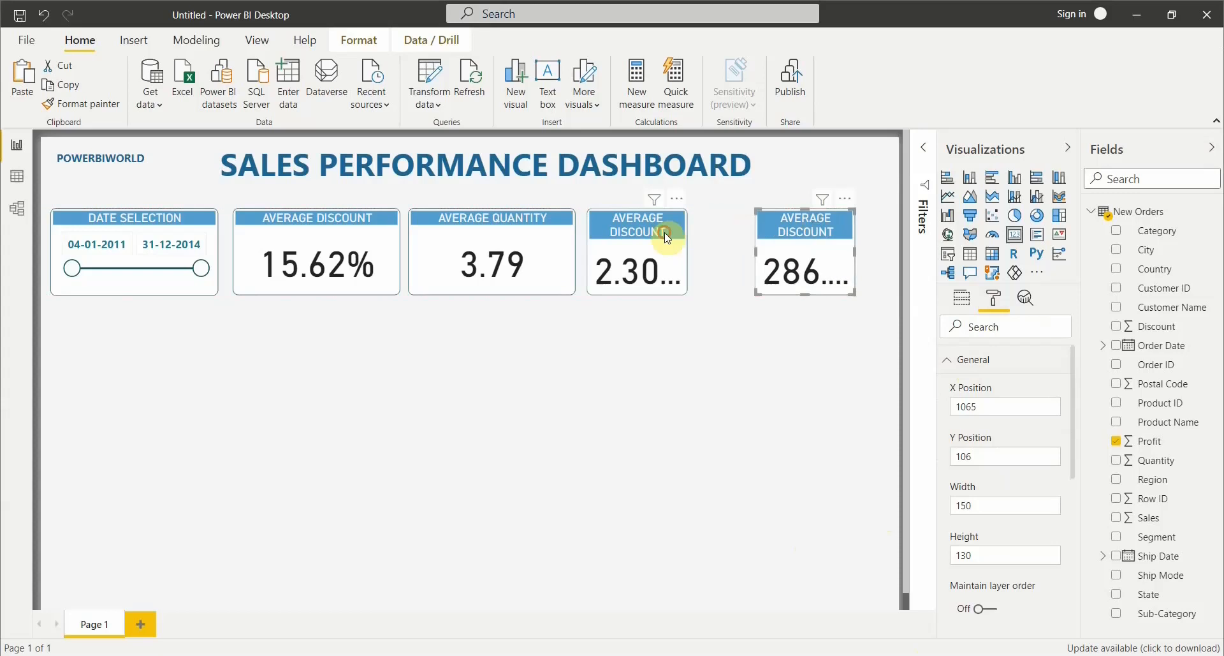
{"action": "left_click_drag", "start_coordinate": [691, 254], "coordinate": [718, 255]}
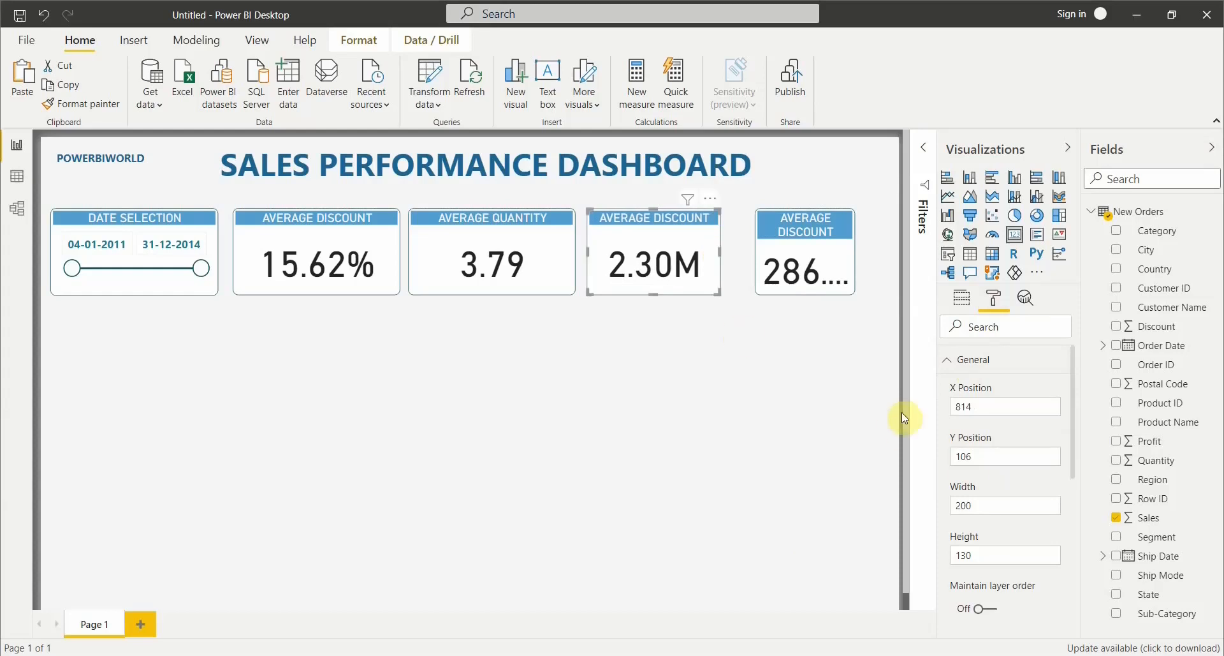
Step: Set the Profit card's width to 200 and move it closer to the Sales card
{"action": "left_click", "coordinate": [808, 229]}
{"action": "double_click", "coordinate": [993, 505]}
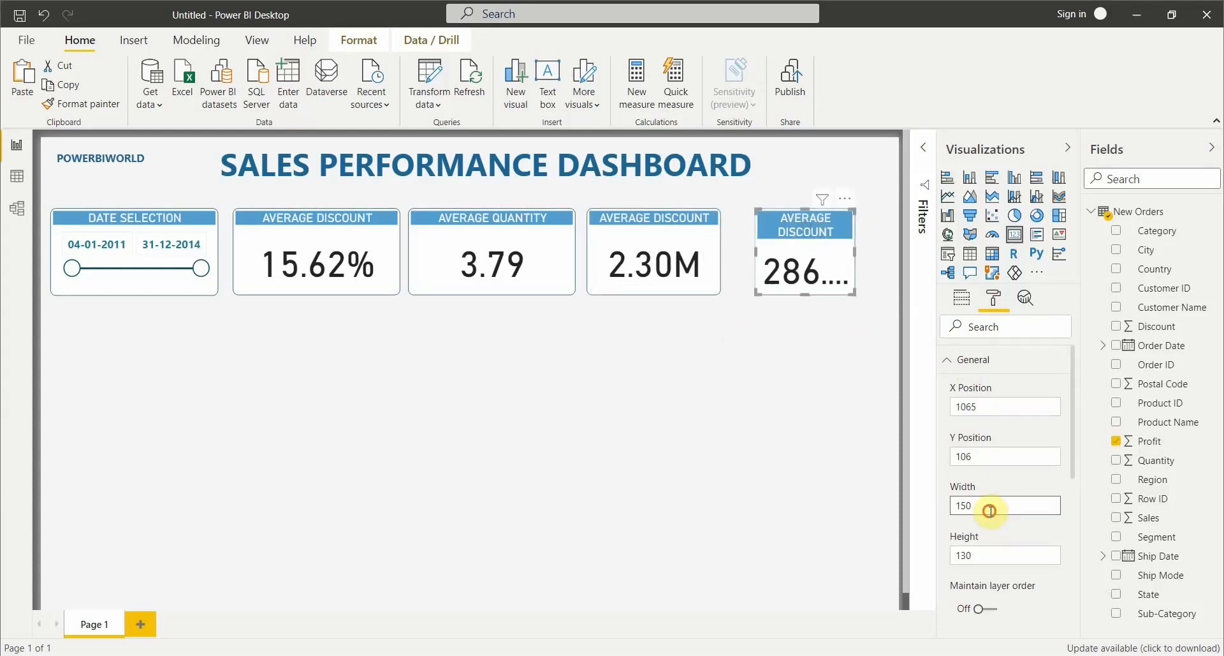
{"action": "key", "text": "Return"}
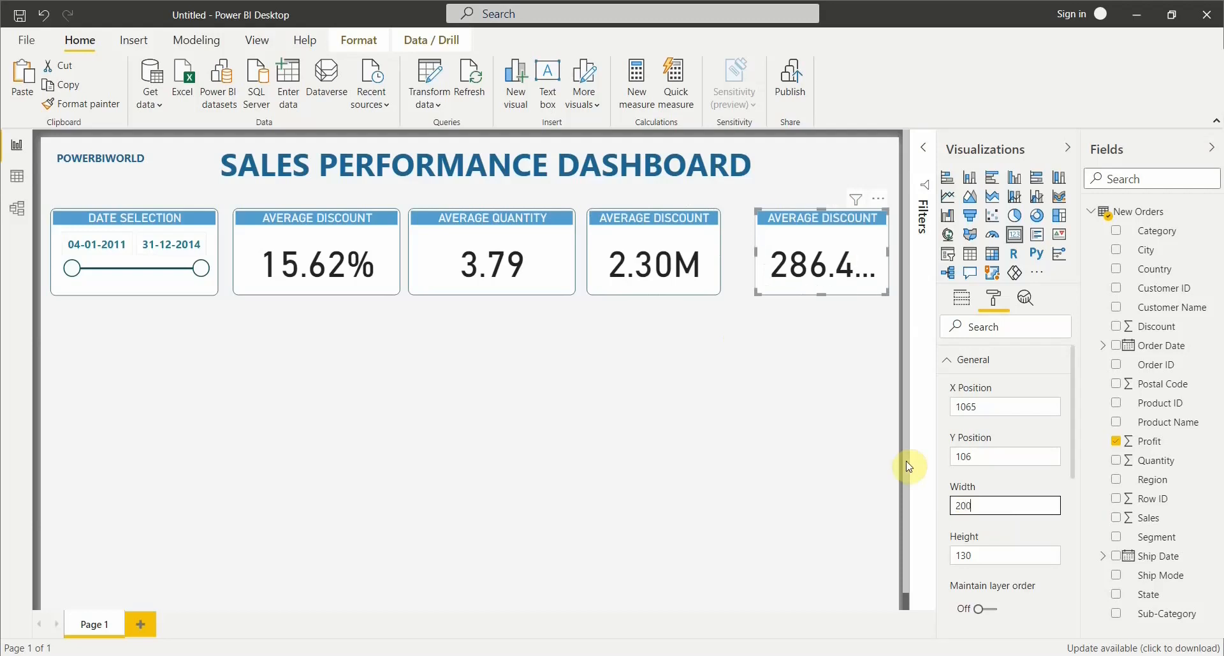
{"action": "left_click_drag", "start_coordinate": [819, 224], "coordinate": [799, 224]}
Step: Change the Sales card's title text to TOTAL SALES
{"action": "left_click", "coordinate": [681, 230]}
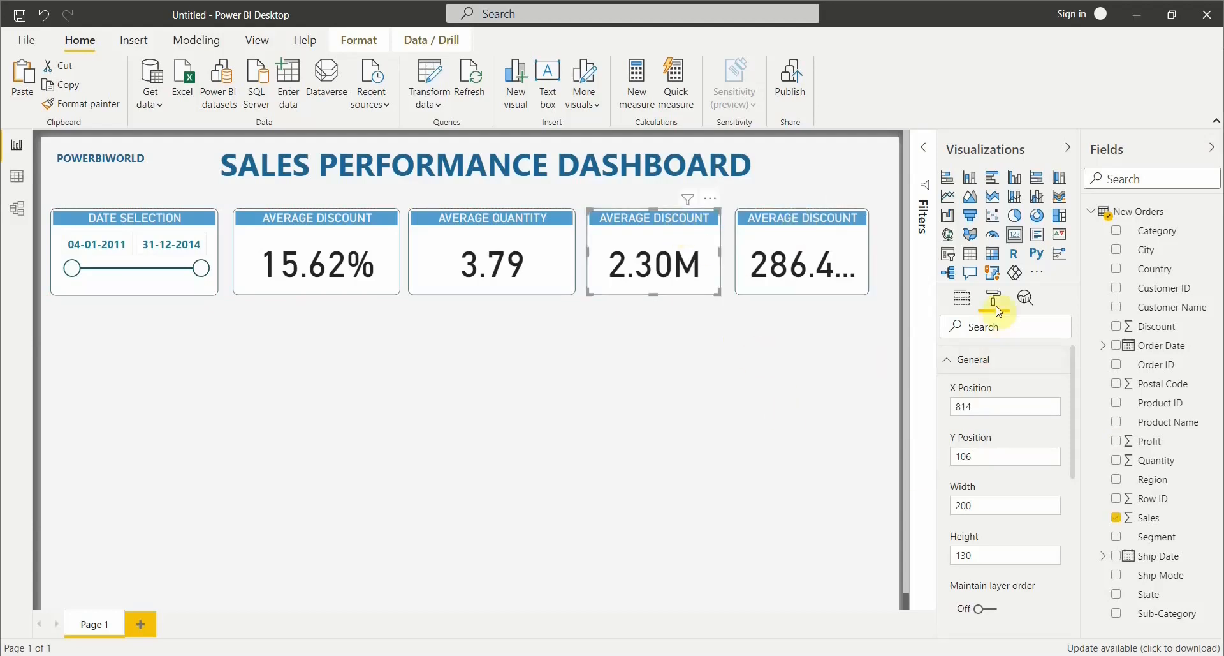
{"action": "left_click", "coordinate": [978, 358]}
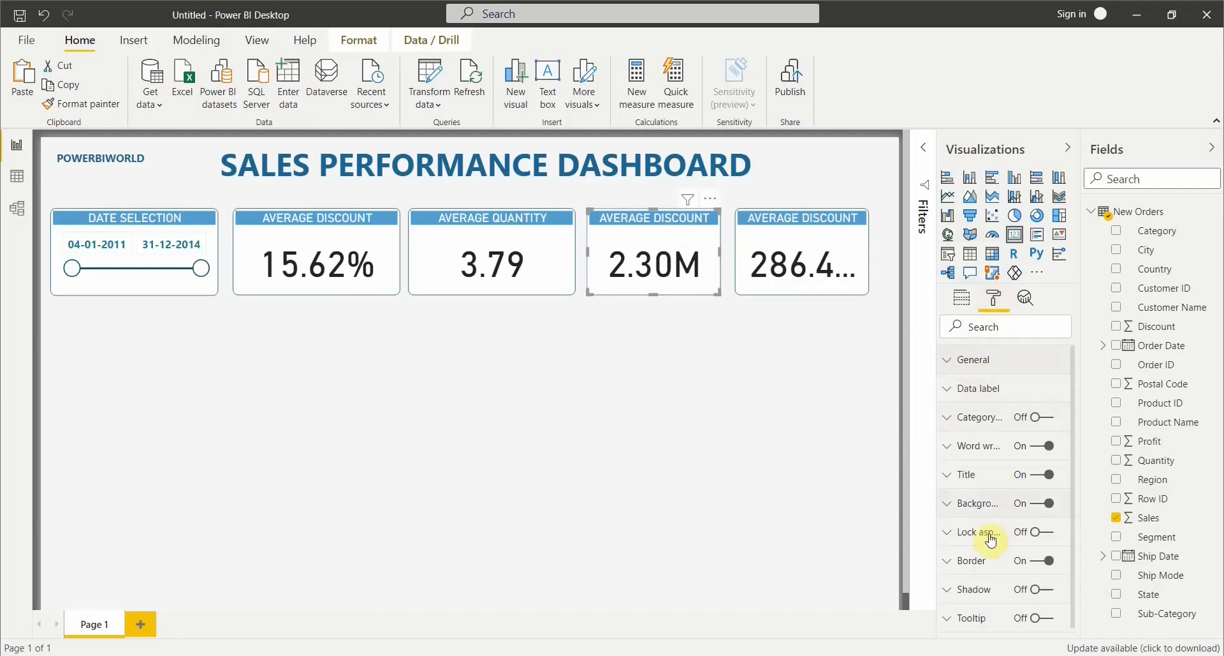
{"action": "left_click", "coordinate": [969, 475]}
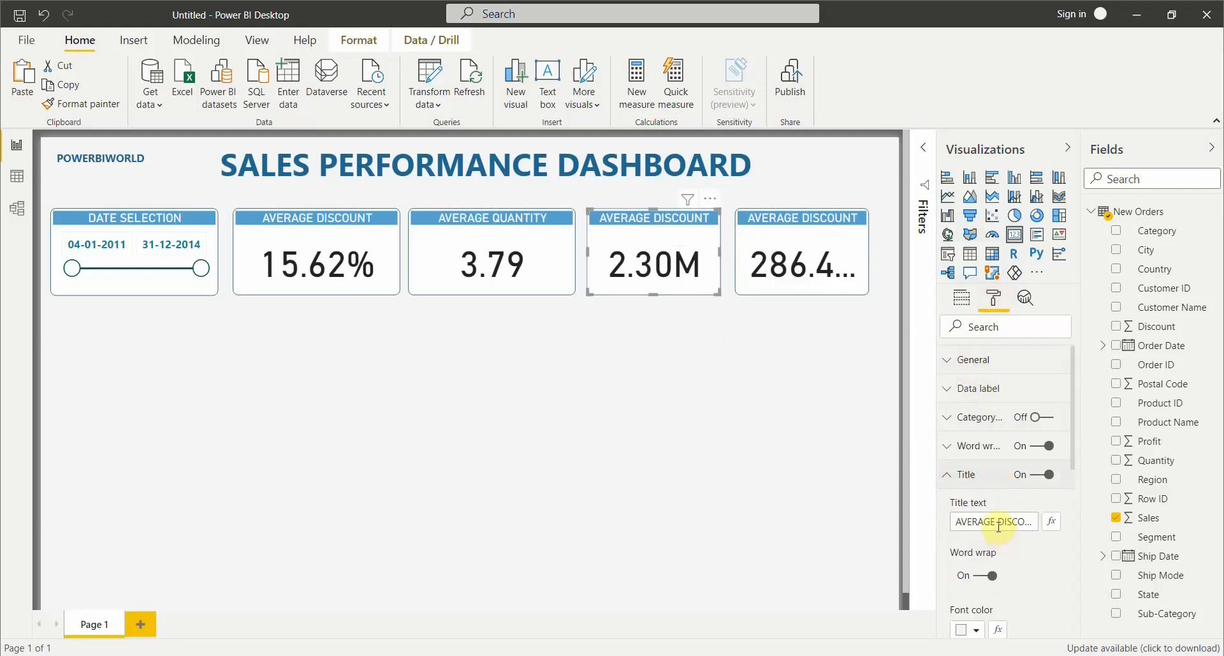
{"action": "left_click_drag", "start_coordinate": [955, 521], "coordinate": [1045, 521]}
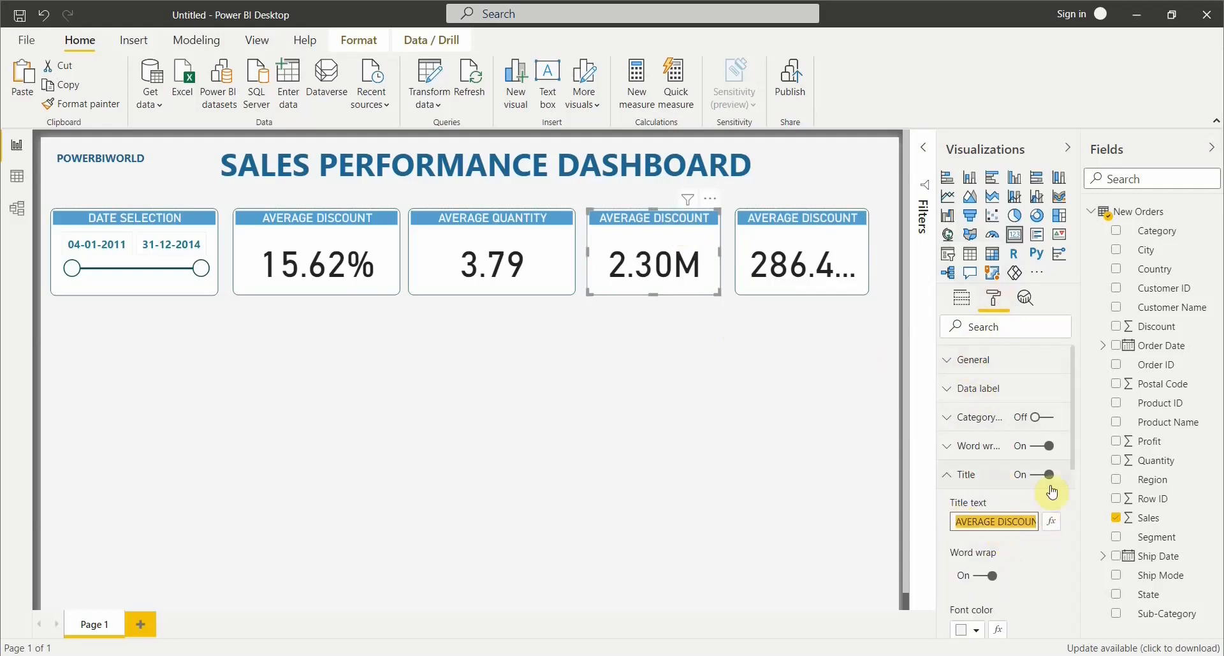
{"action": "type", "text": "TOTAL SALES"}
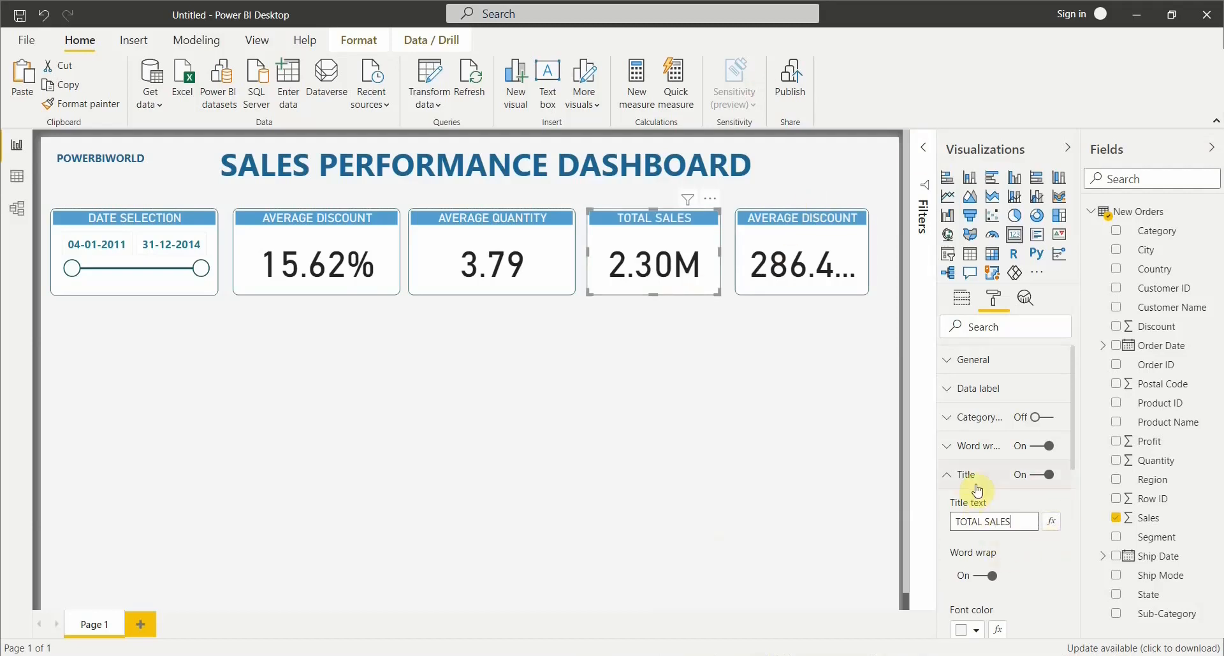
Step: Change the Profit card's title text to TOTAL PROFIT
{"action": "left_click", "coordinate": [772, 225]}
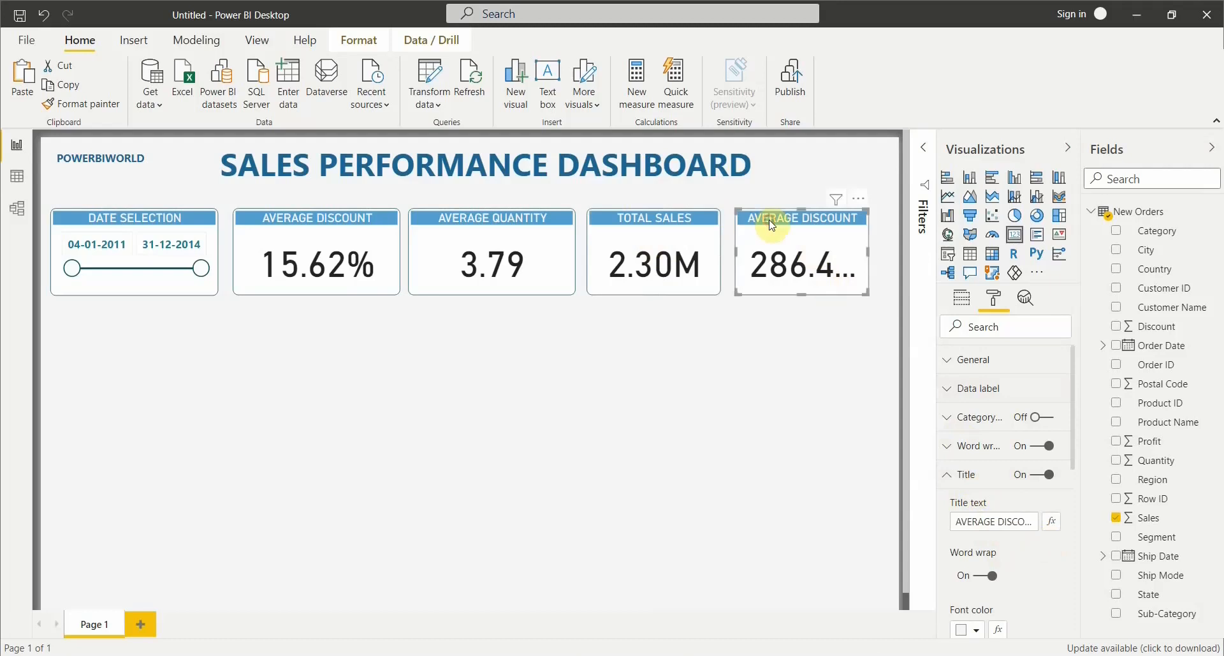
{"action": "left_click", "coordinate": [958, 522]}
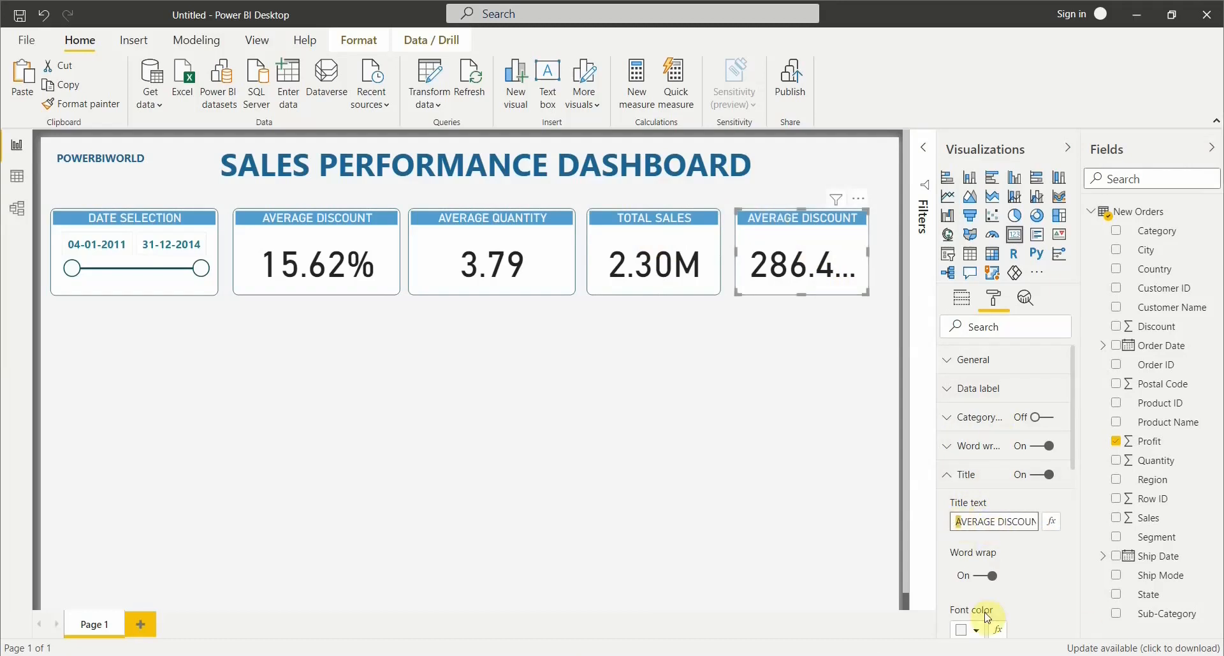
{"action": "key", "text": "shift+Right"}
{"action": "key", "text": "shift+Right"}
{"action": "key", "text": "shift+Right"}
{"action": "key", "text": "shift+Right"}
{"action": "key", "text": "shift+Right"}
{"action": "key", "text": "shift+Right"}
{"action": "key", "text": "shift+Right"}
{"action": "key", "text": "shift+Right"}
{"action": "key", "text": "shift+Right"}
{"action": "key", "text": "shift+Right"}
{"action": "key", "text": "shift+Right"}
{"action": "key", "text": "shift+Right"}
{"action": "key", "text": "shift+Right"}
{"action": "key", "text": "shift+Right"}
{"action": "key", "text": "shift+Right"}
{"action": "type", "text": "TO"}
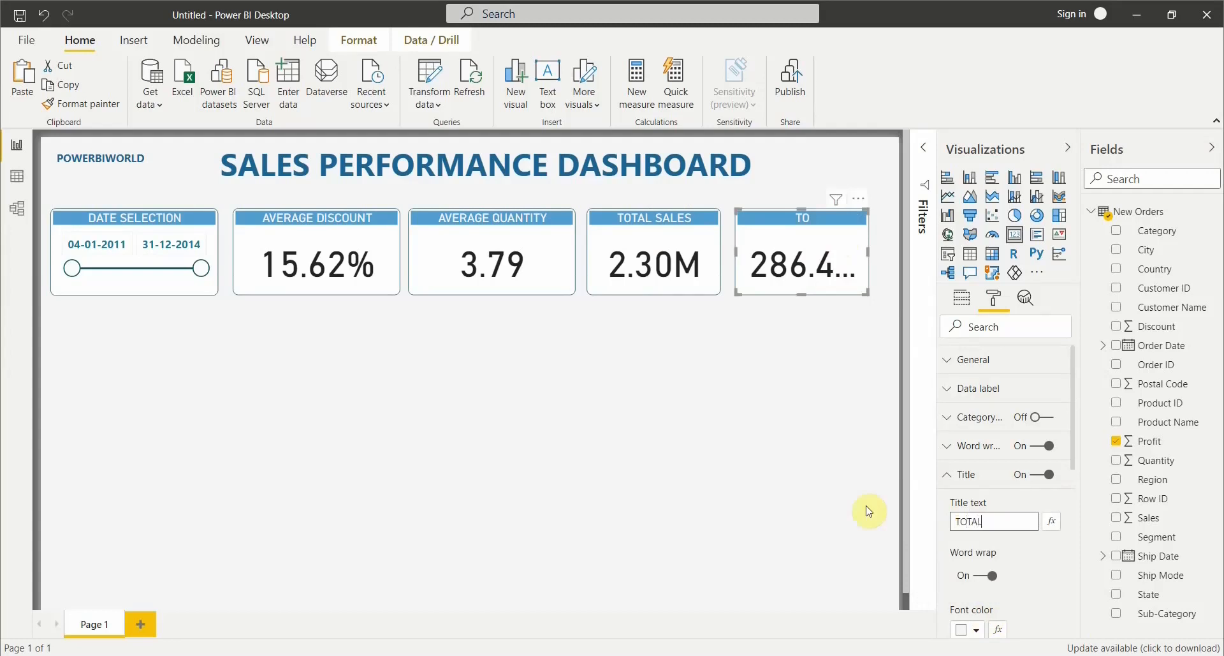
{"action": "type", "text": "TAL PROFIT"}
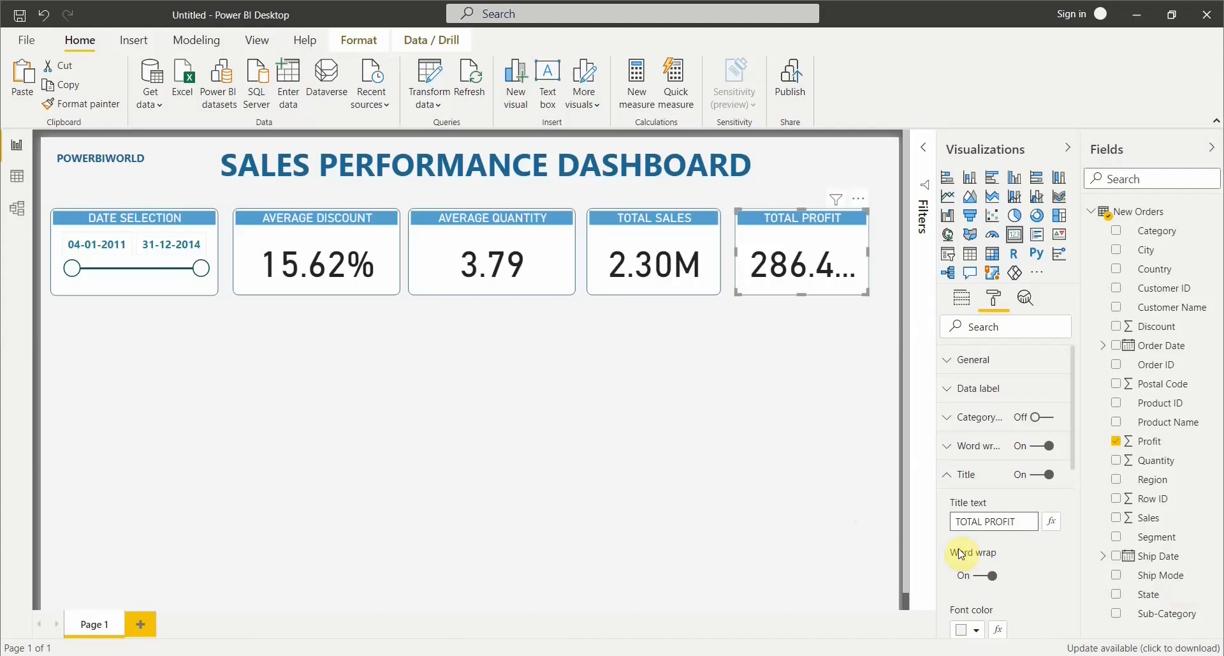
Step: Set the Profit card's data label display units to Thousands and format the Profit field with 0 decimal places
{"action": "left_click", "coordinate": [993, 392]}
{"action": "left_click", "coordinate": [987, 497]}
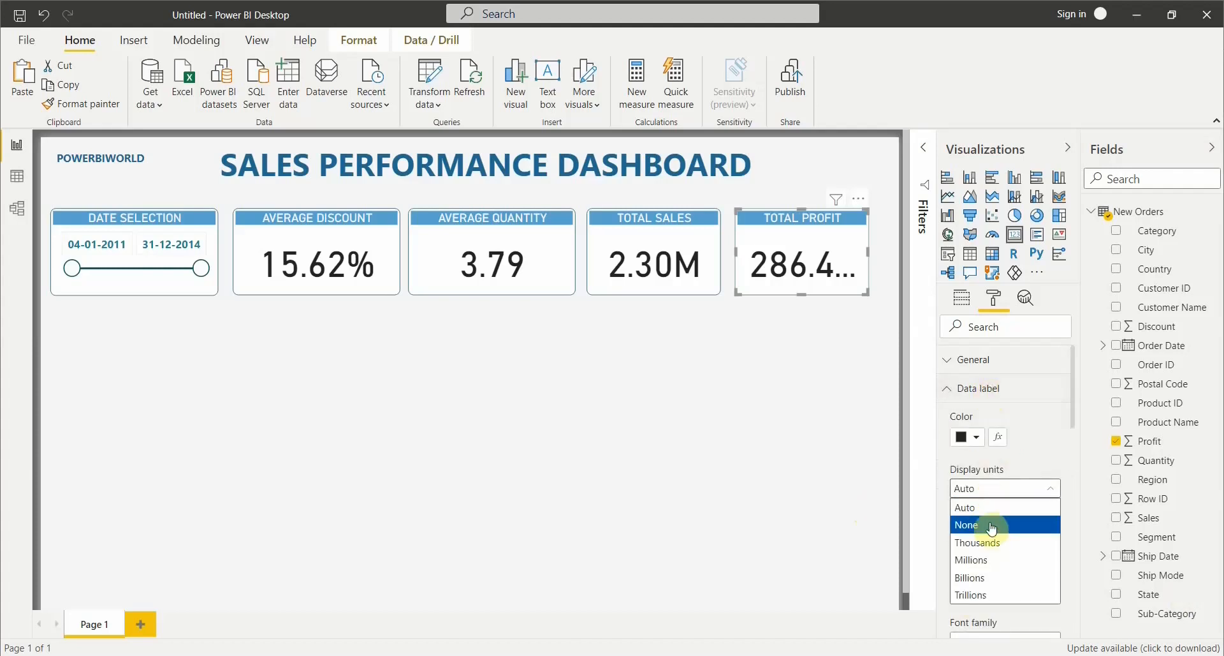
{"action": "left_click", "coordinate": [990, 543]}
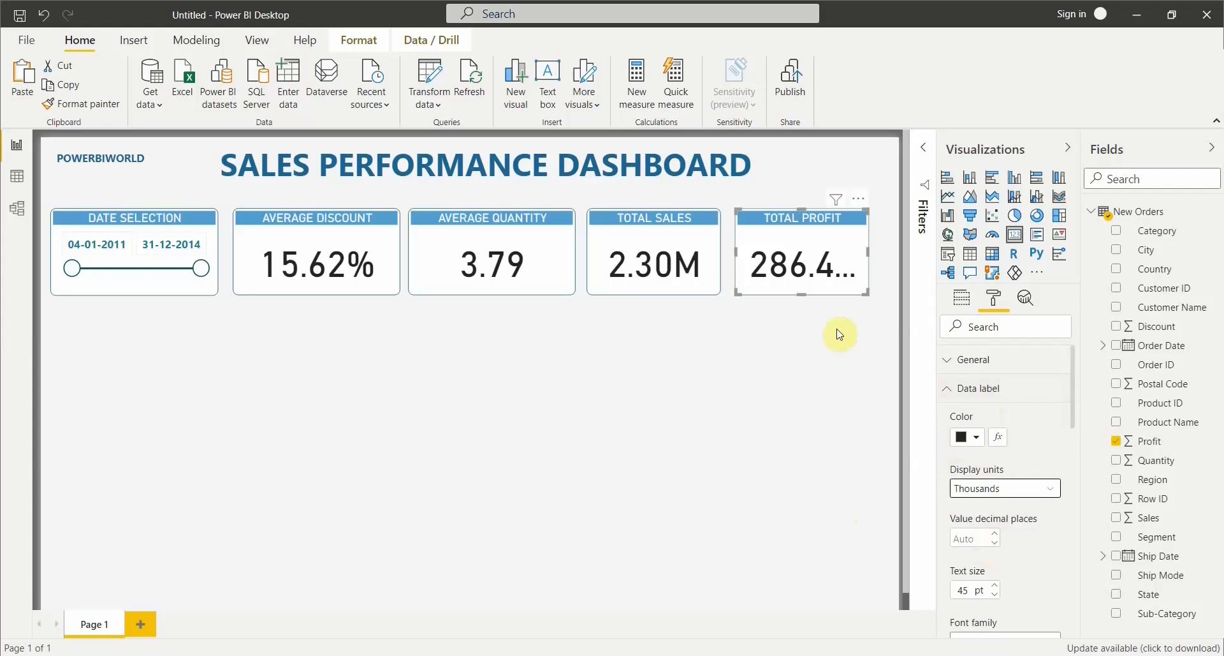
{"action": "left_click", "coordinate": [1156, 445]}
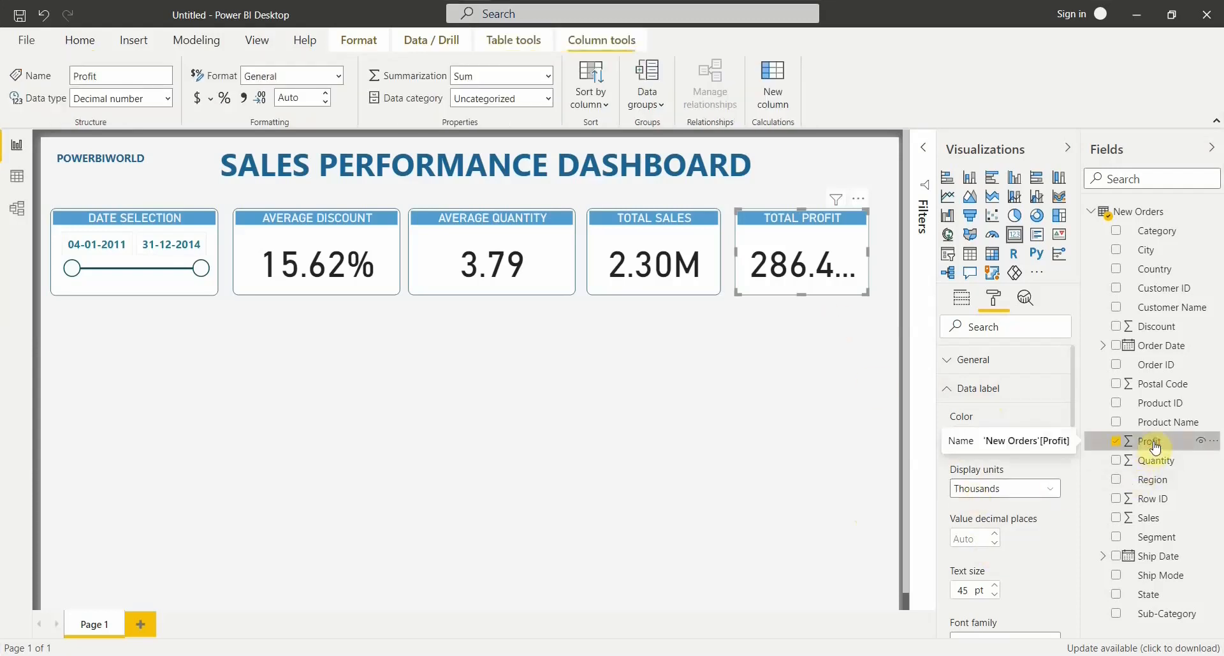
{"action": "left_click", "coordinate": [327, 102]}
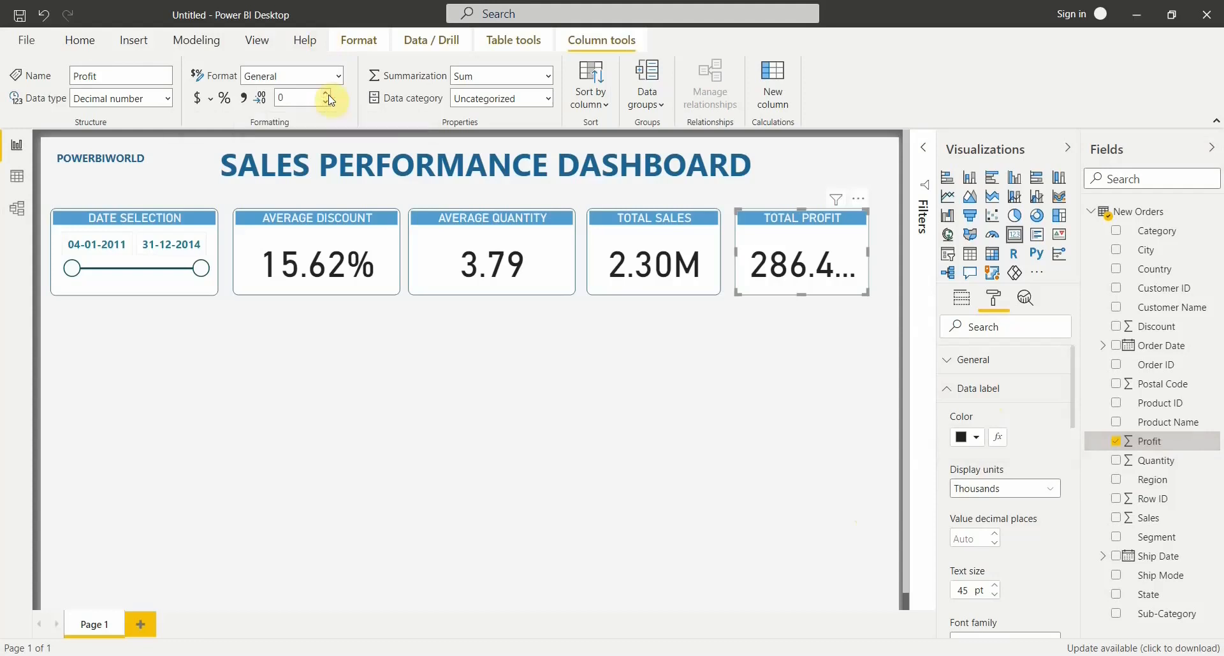
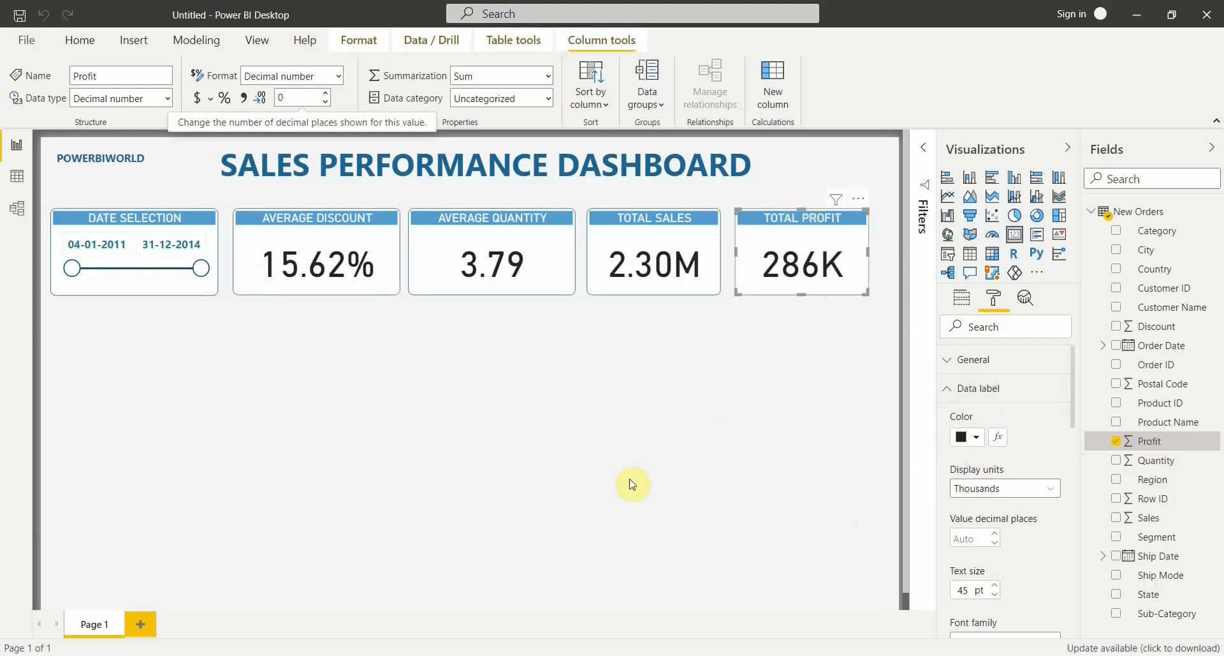
Step: Compare the report with the finished SALES DASHBOARD file, examining its card row and the row of three charts below it
{"action": "left_click", "coordinate": [638, 603]}
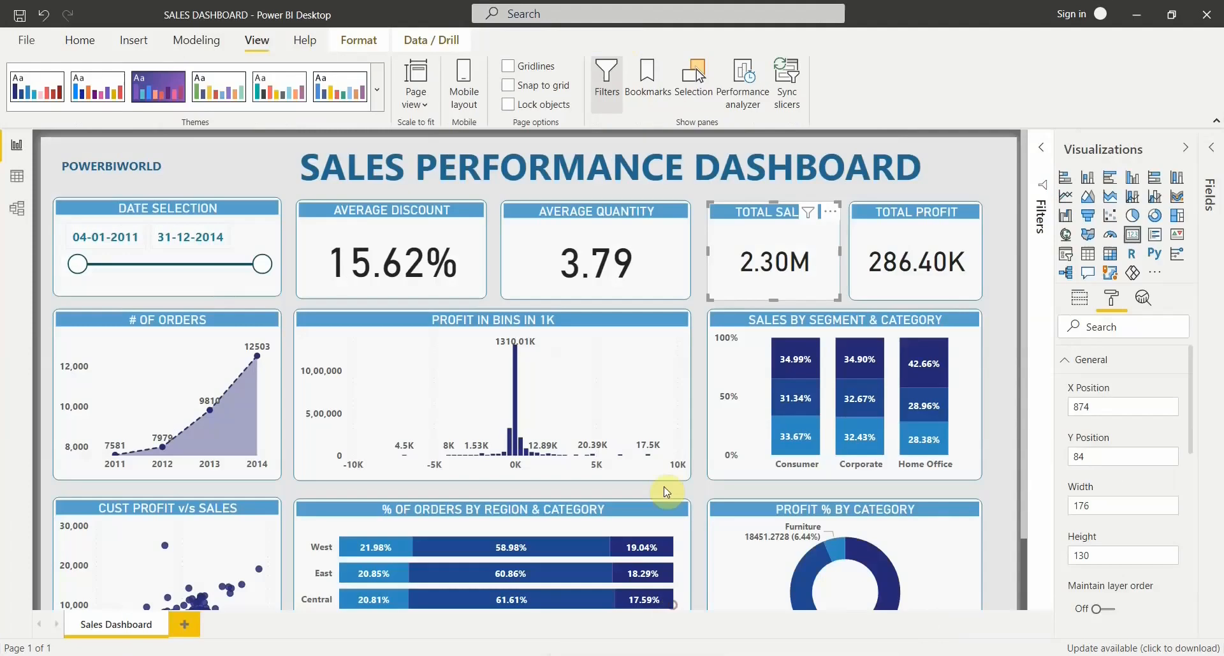
{"action": "left_click", "coordinate": [57, 195]}
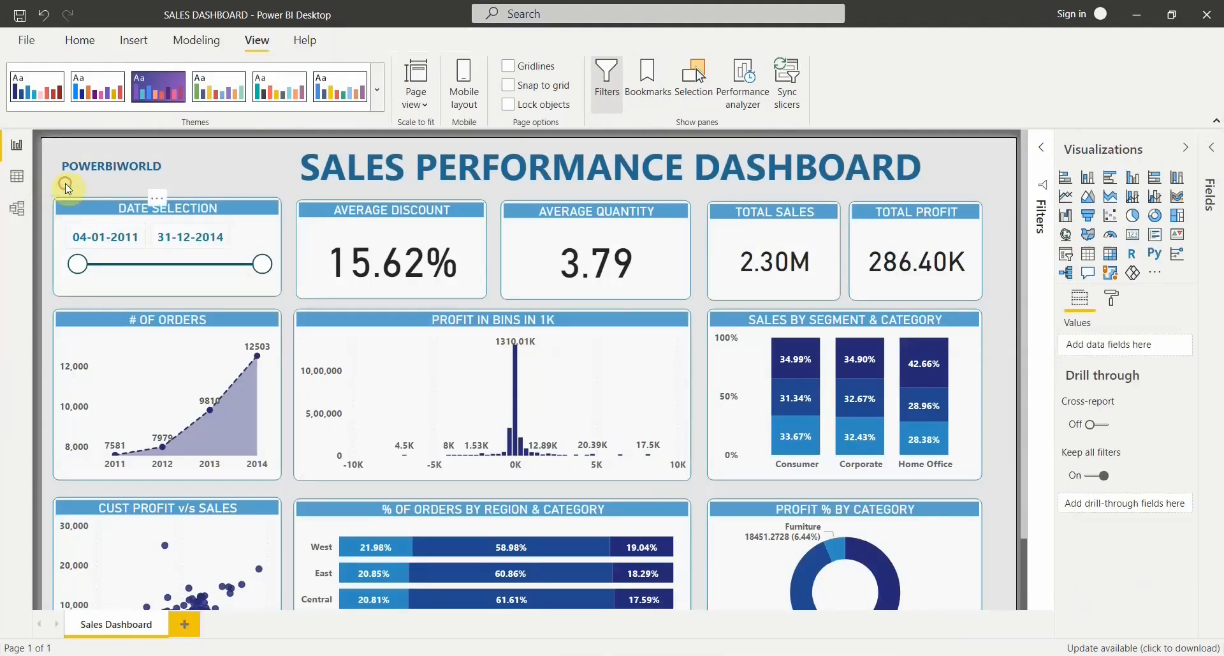
{"action": "left_click", "coordinate": [771, 599]}
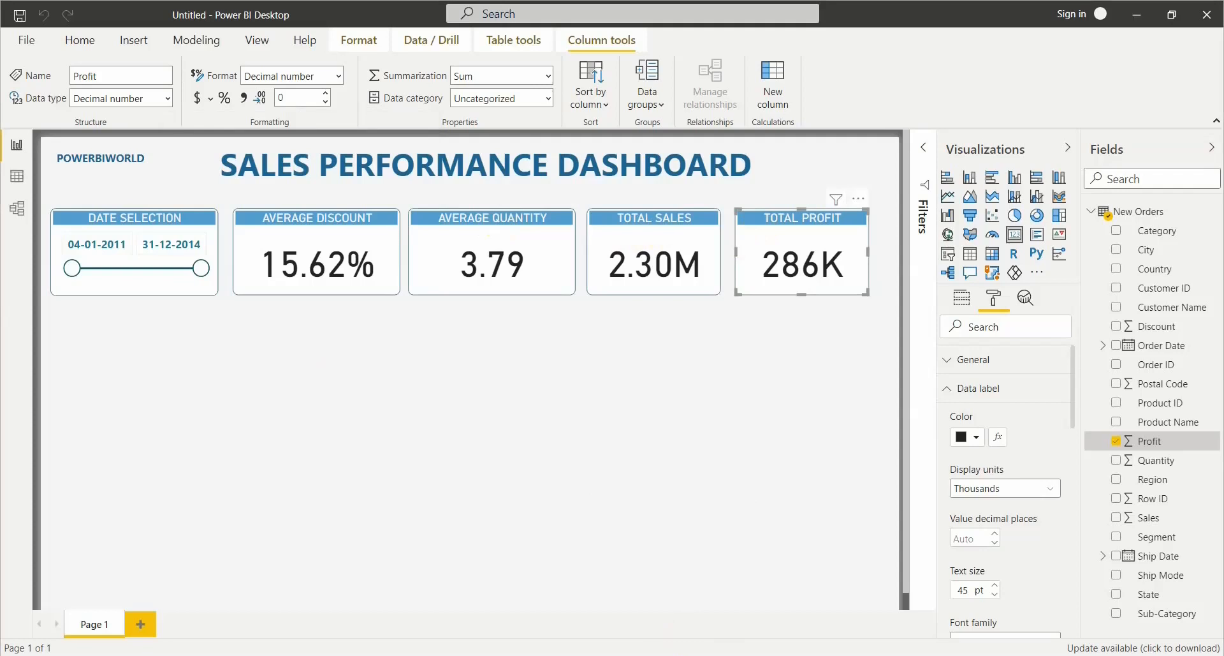
{"action": "left_click", "coordinate": [643, 596]}
{"action": "left_click", "coordinate": [51, 306]}
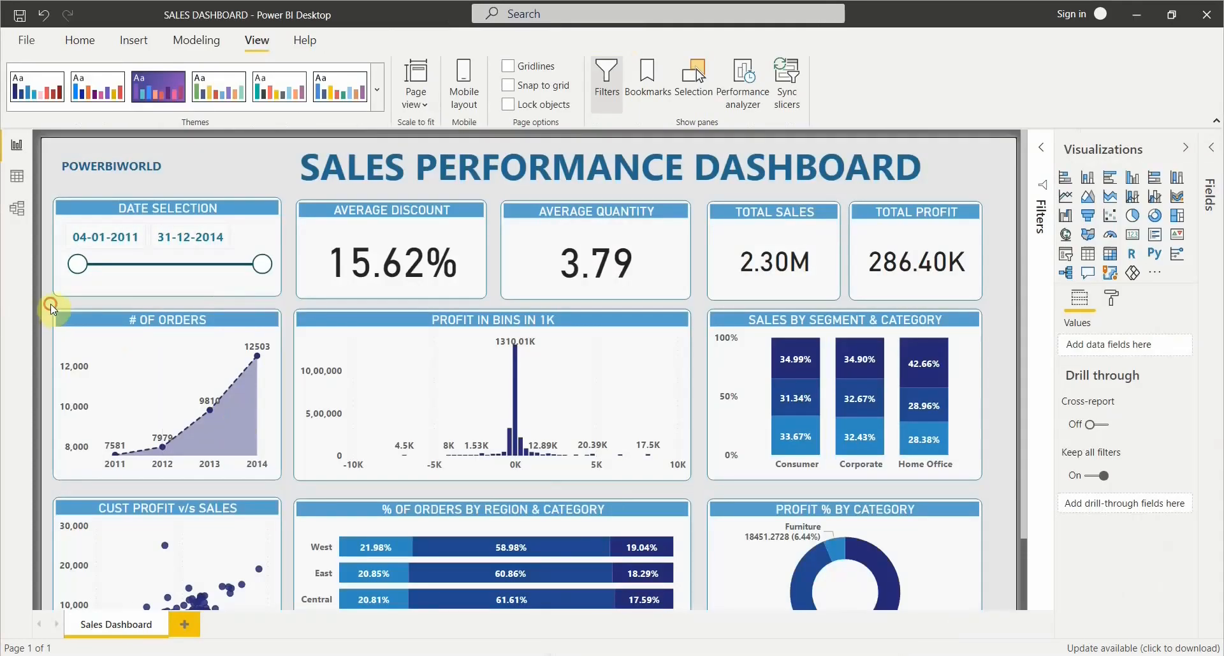
{"action": "left_click_drag", "start_coordinate": [61, 331], "coordinate": [997, 494]}
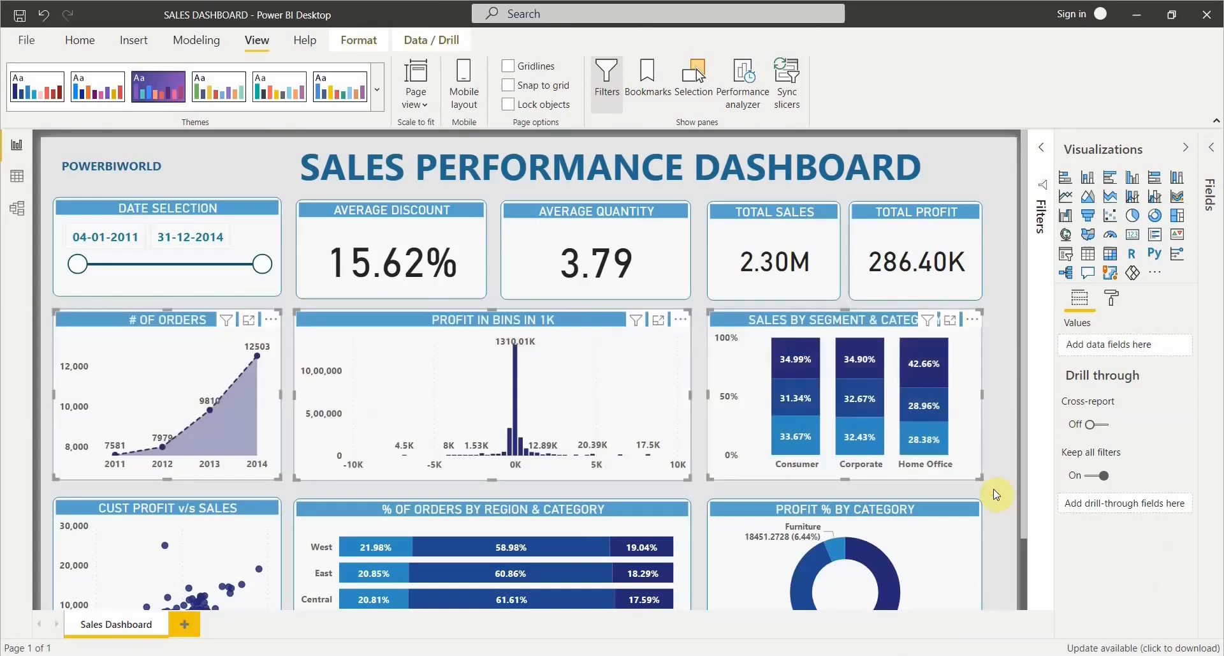
{"action": "left_click", "coordinate": [995, 492]}
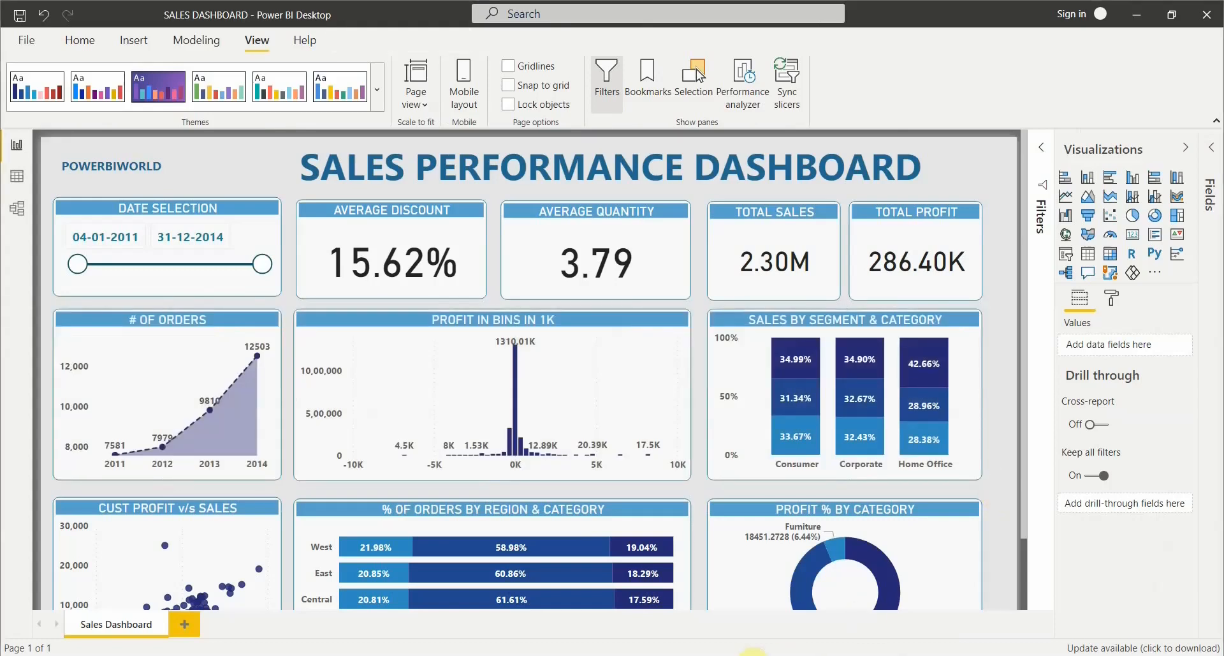
{"action": "mouse_move", "coordinate": [727, 653]}
{"action": "left_click", "coordinate": [803, 615]}
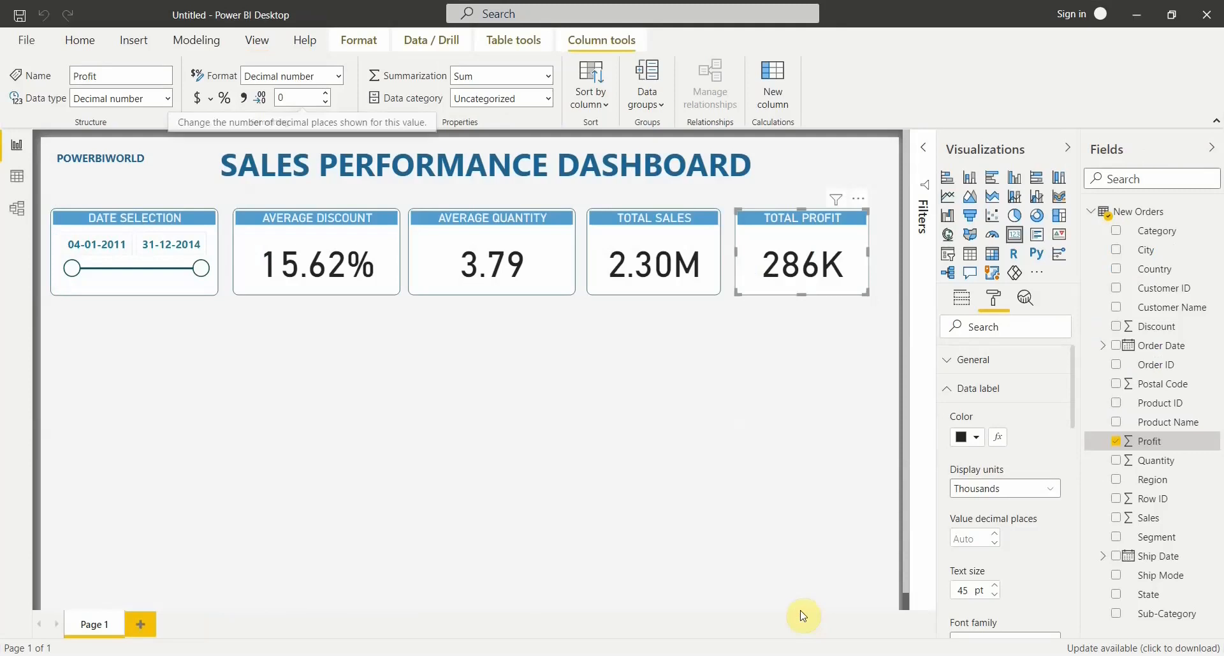
Step: Add an area chart of Quantity by Order Date, keeping only the Year level on the axis
{"action": "left_click", "coordinate": [770, 609]}
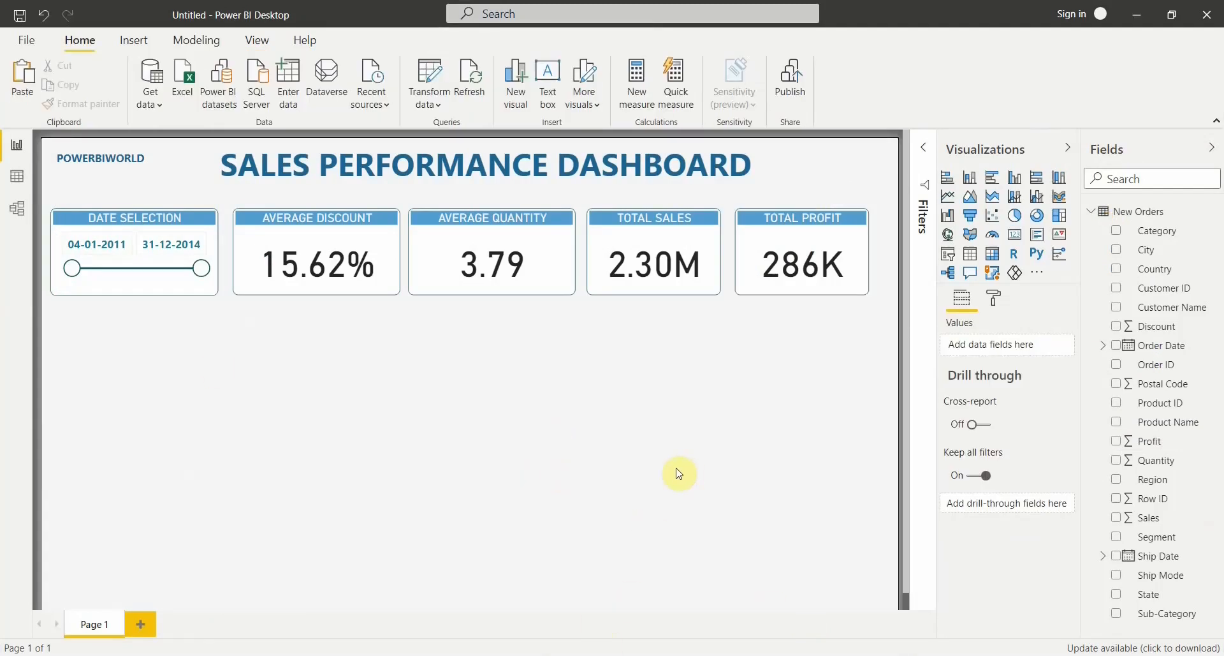
{"action": "left_click", "coordinate": [994, 197]}
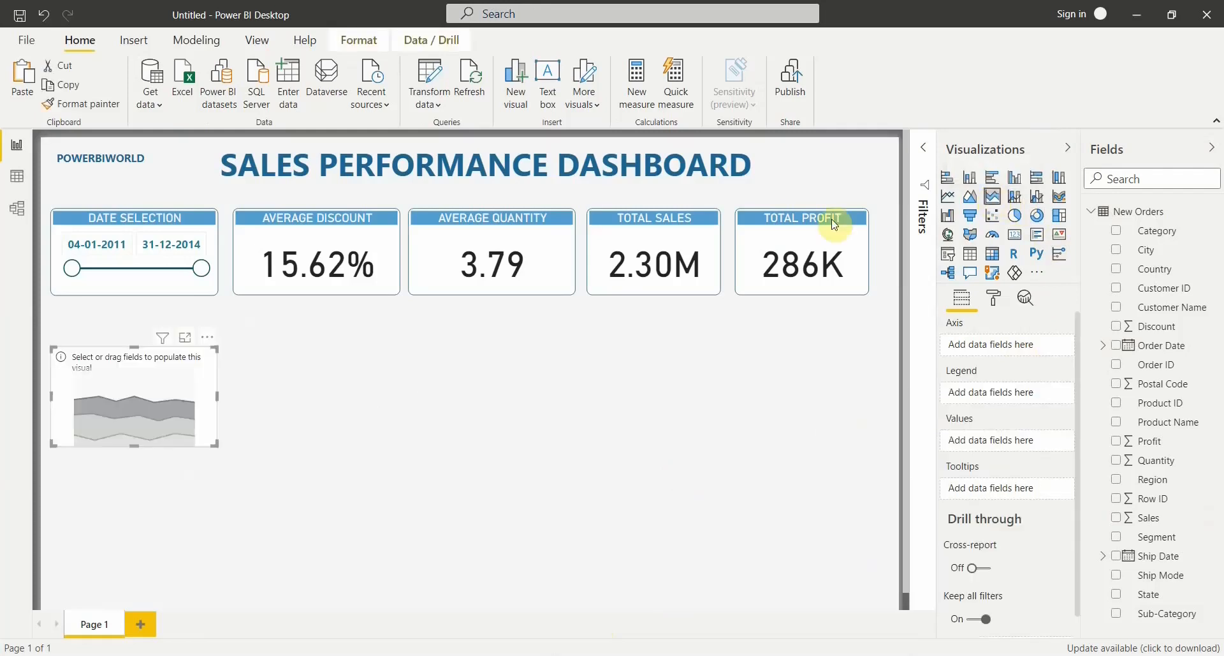
{"action": "left_click", "coordinate": [1116, 348]}
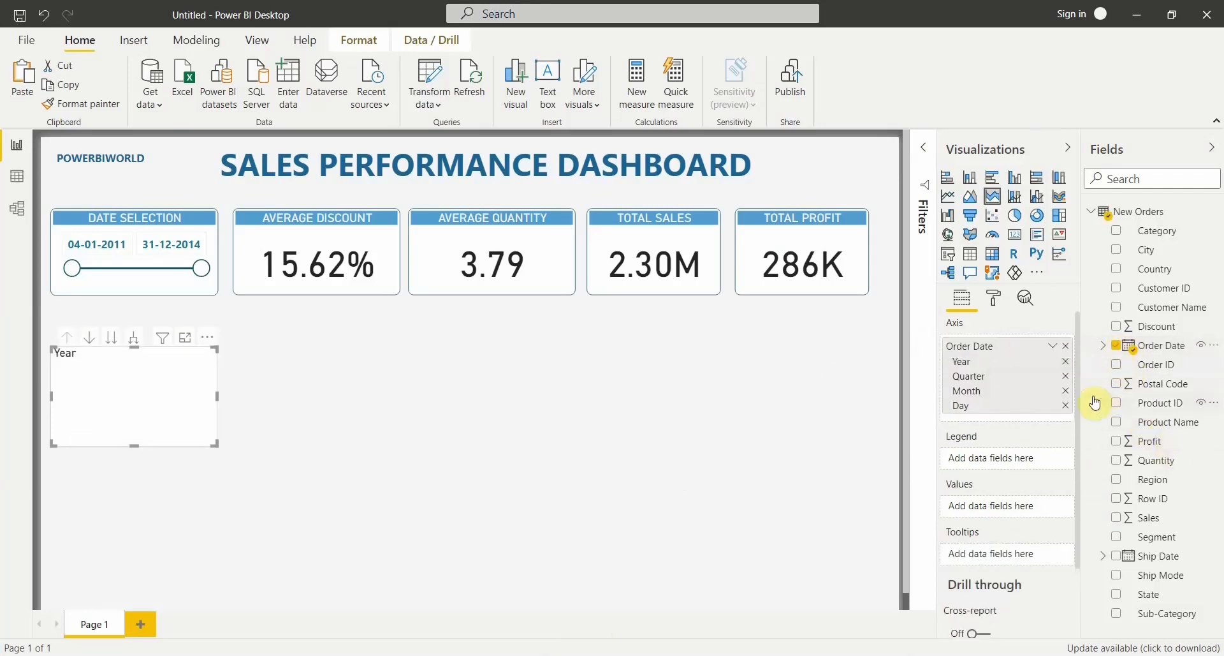
{"action": "left_click", "coordinate": [1066, 376]}
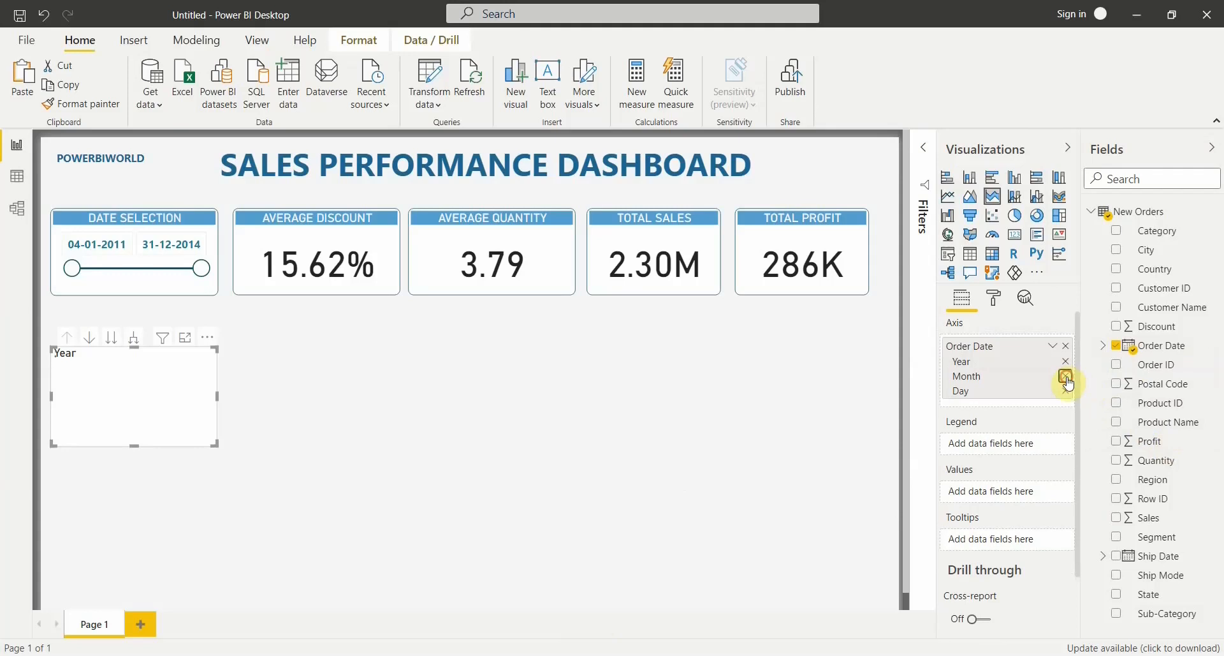
{"action": "left_click", "coordinate": [1066, 376]}
{"action": "left_click", "coordinate": [1065, 376]}
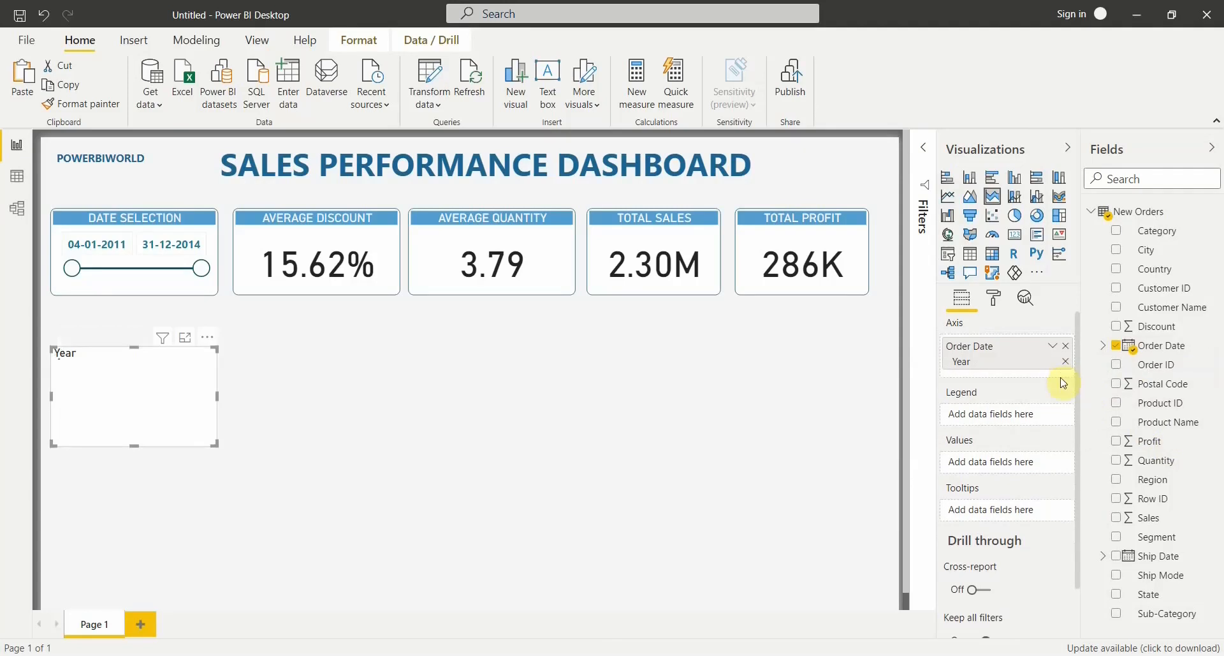
{"action": "left_click", "coordinate": [1116, 462]}
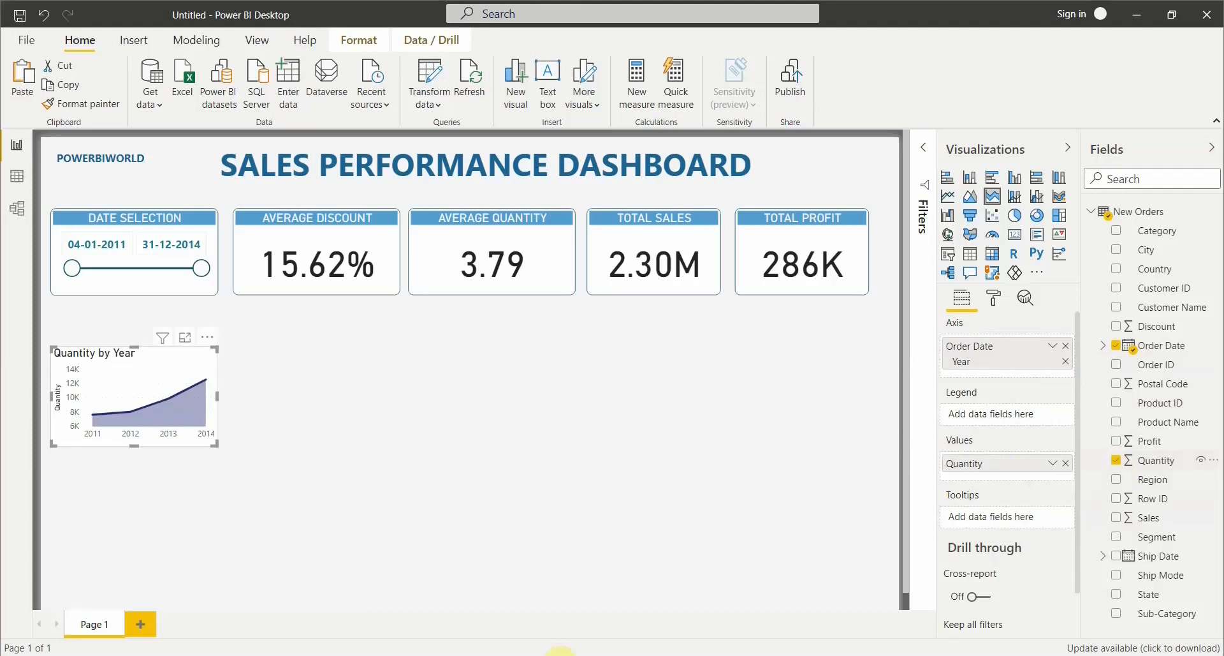
Step: Switch to the finished SALES DASHBOARD file and examine the fields and styling of its # OF ORDERS area chart
{"action": "mouse_move", "coordinate": [697, 643]}
{"action": "left_click", "coordinate": [656, 615]}
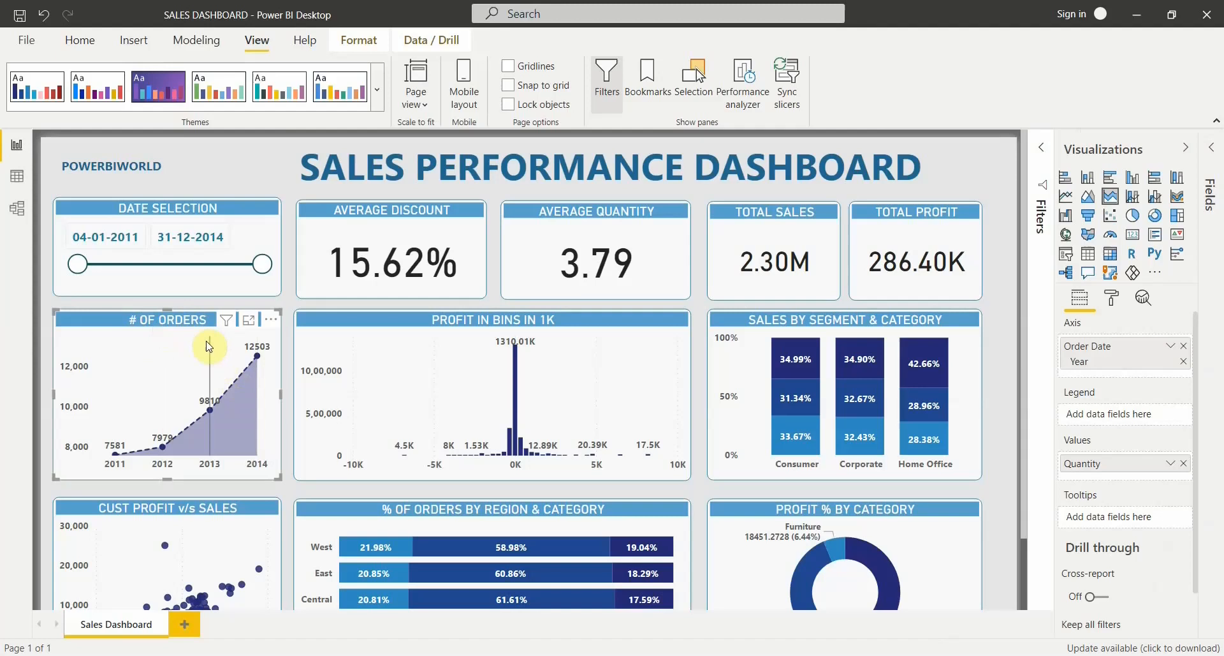
{"action": "mouse_move", "coordinate": [209, 346]}
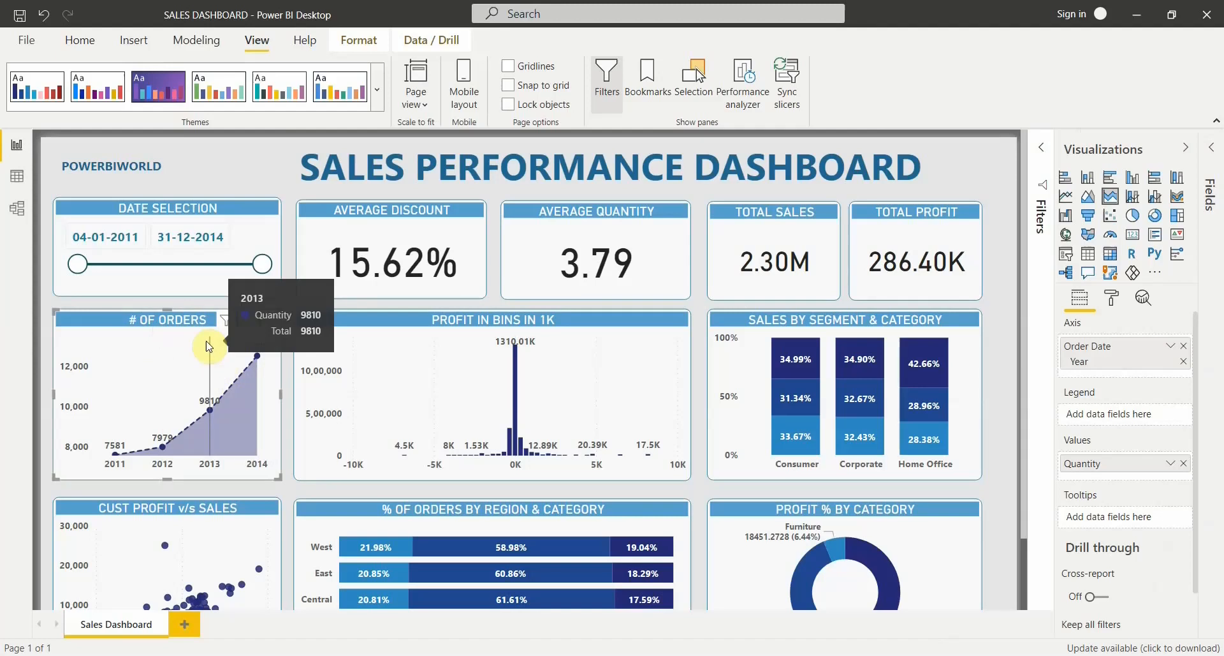
{"action": "mouse_move", "coordinate": [727, 651]}
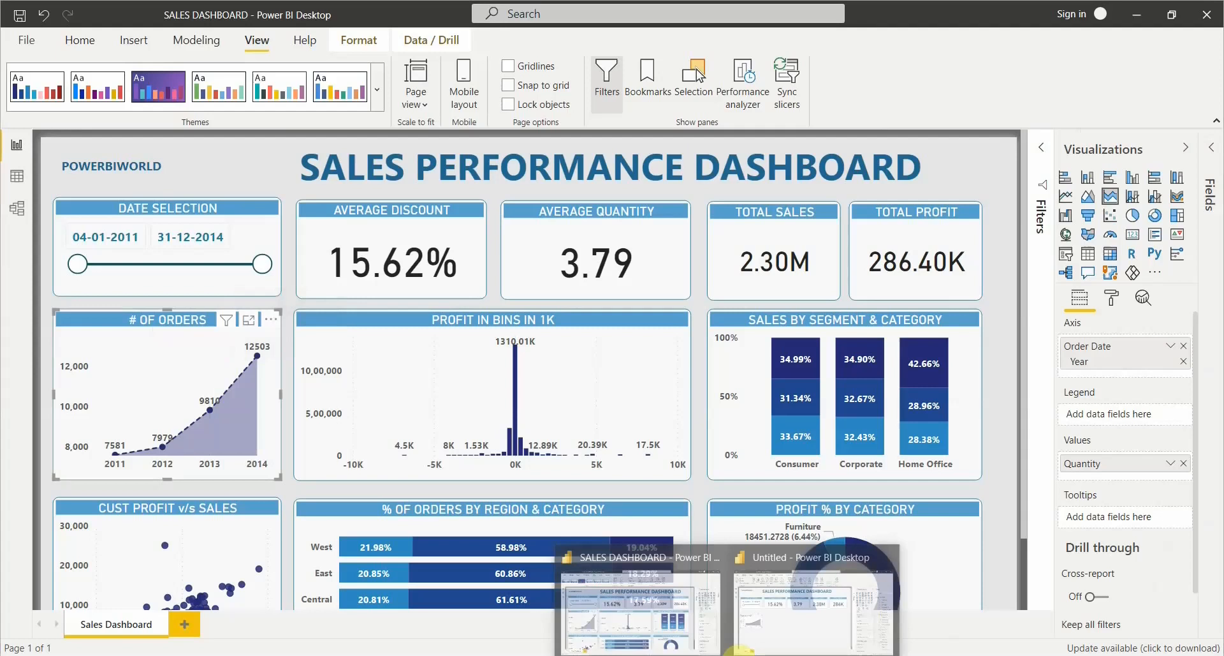
Step: Switch back to the Untitled report and set the width of the Quantity by Year area chart to 300
{"action": "left_click", "coordinate": [779, 618]}
{"action": "mouse_move", "coordinate": [101, 430]}
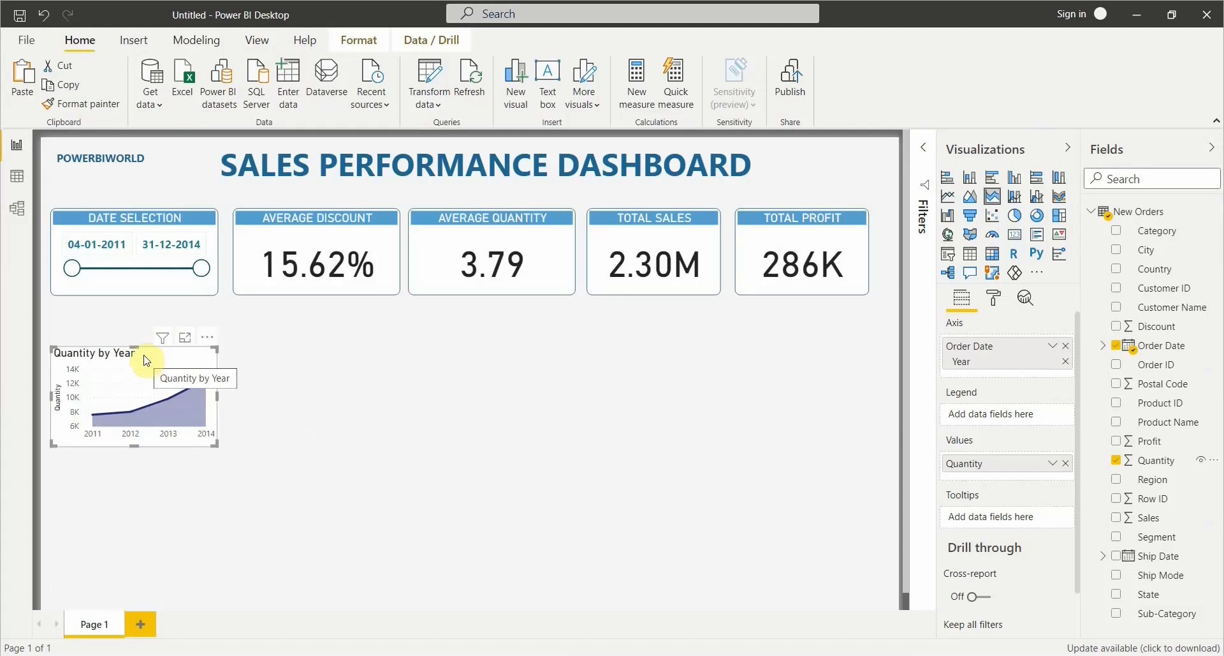
{"action": "mouse_move", "coordinate": [131, 378]}
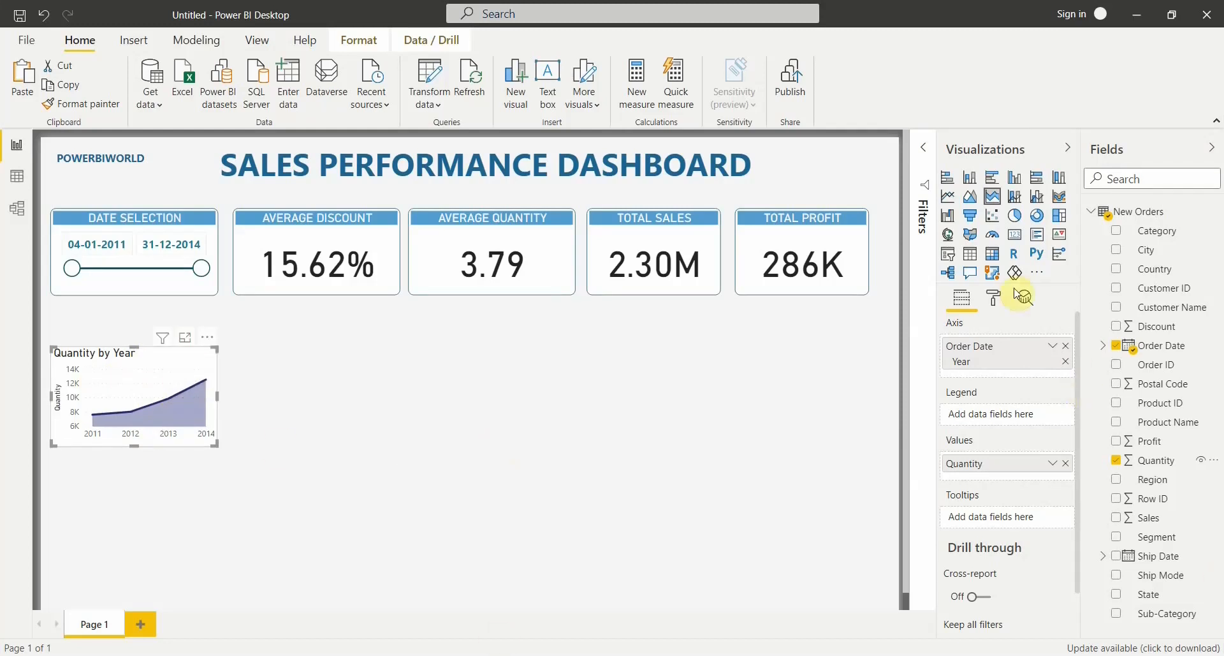
{"action": "left_click", "coordinate": [998, 299]}
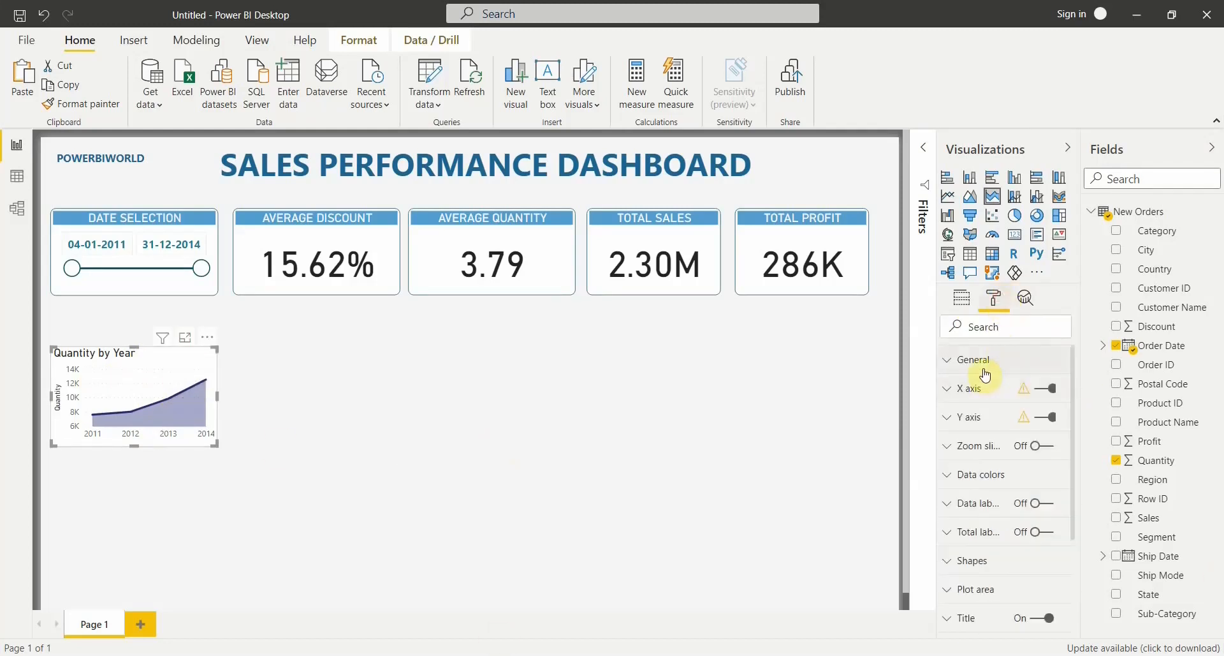
{"action": "left_click", "coordinate": [986, 369]}
{"action": "double_click", "coordinate": [989, 563]}
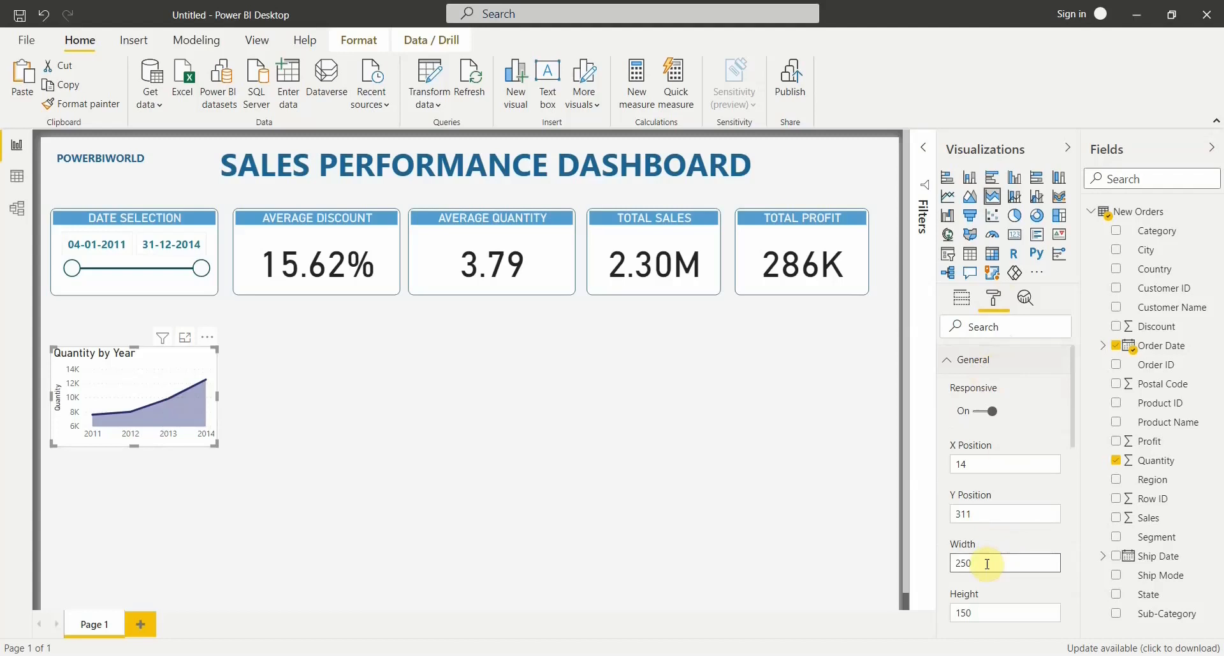
{"action": "type", "text": "300"}
{"action": "key", "text": "Return"}
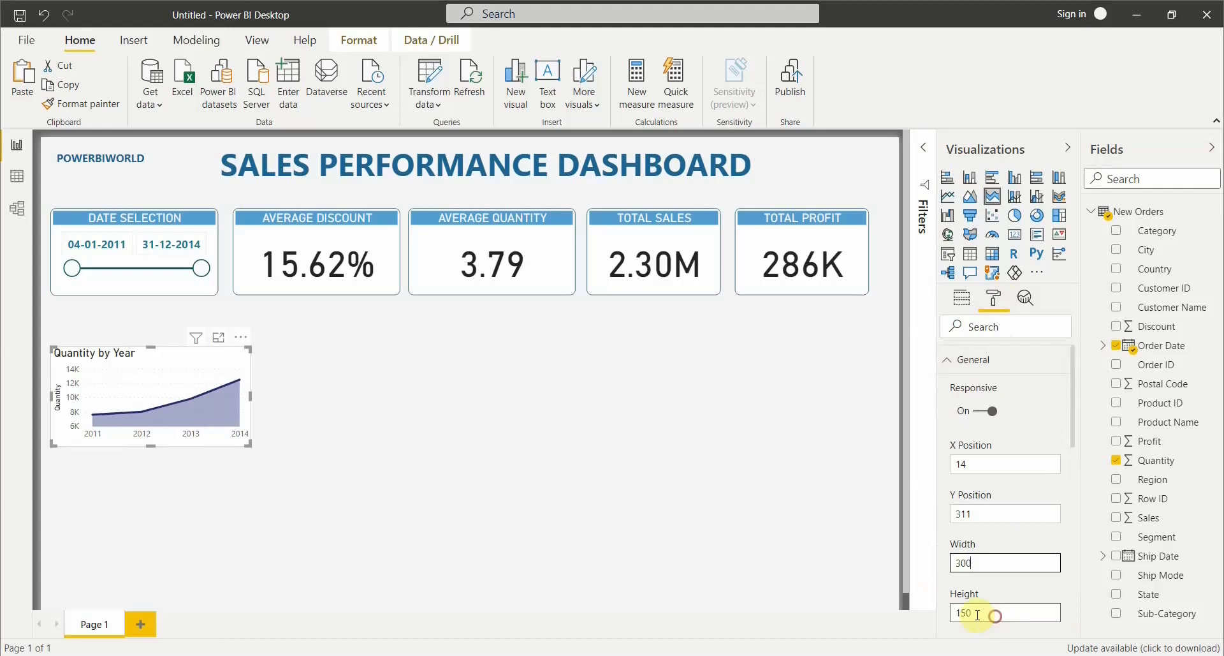
Step: Try a height of 170 for the Quantity by Year area chart
{"action": "left_click", "coordinate": [957, 611]}
{"action": "type", "text": "17"}
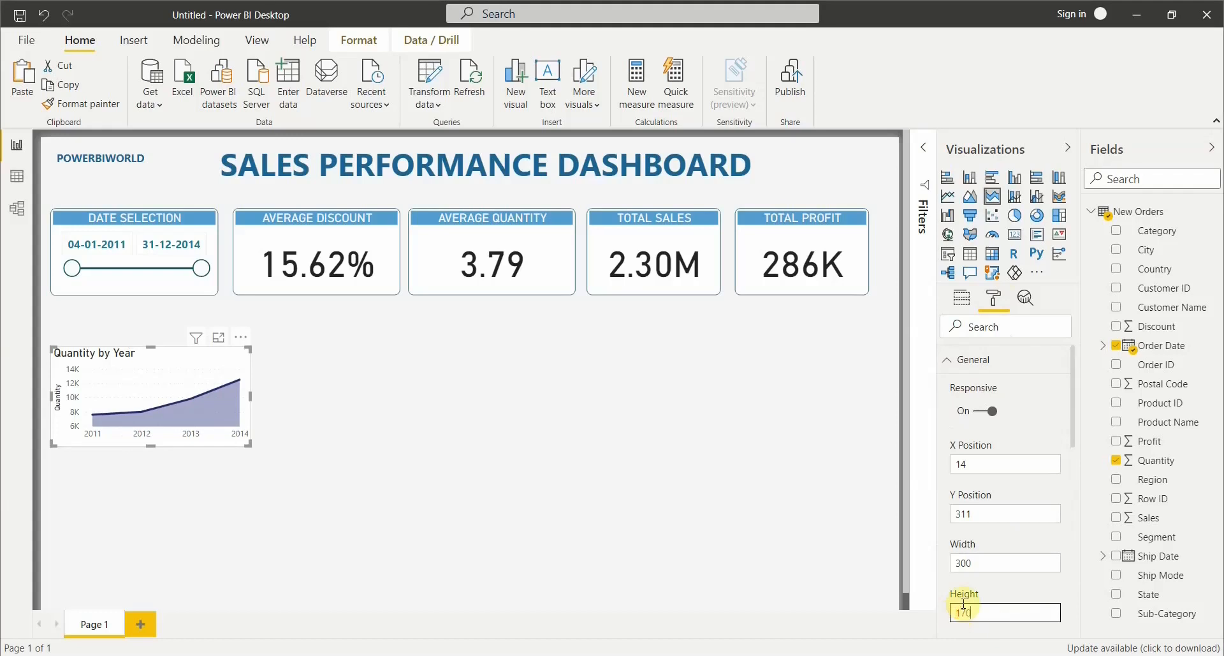
{"action": "key", "text": "Return"}
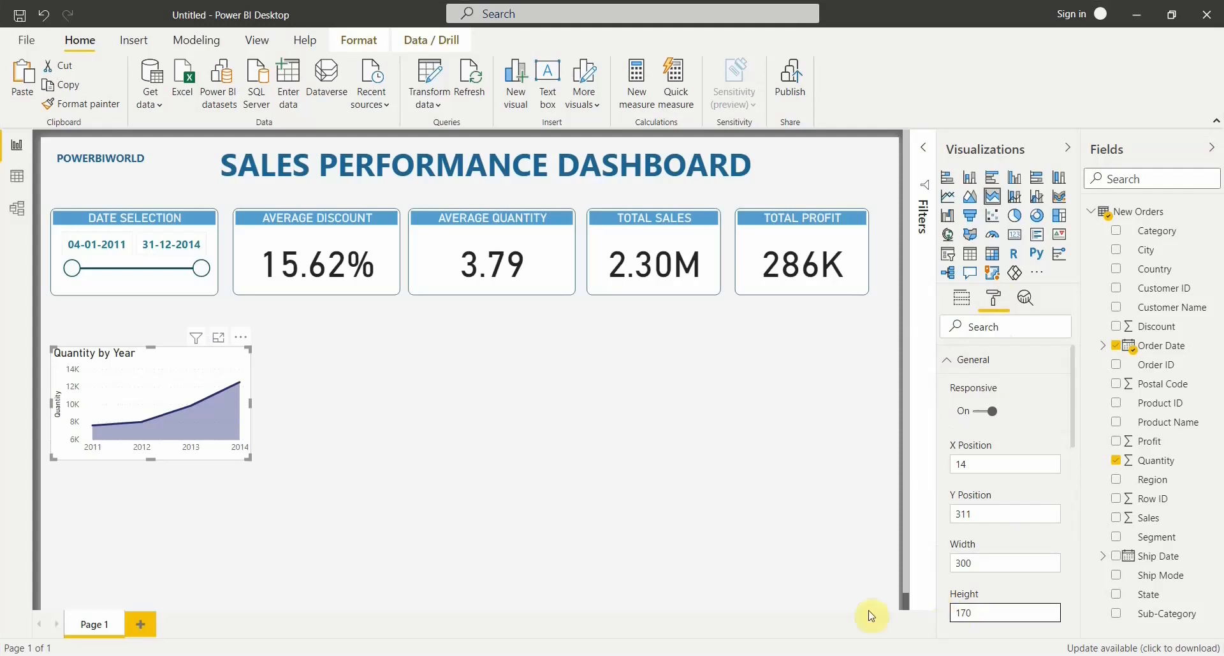
Step: Set the height of the Quantity by Year area chart to 225
{"action": "left_click_drag", "start_coordinate": [984, 611], "coordinate": [910, 609]}
{"action": "type", "text": "225"}
{"action": "key", "text": "Return"}
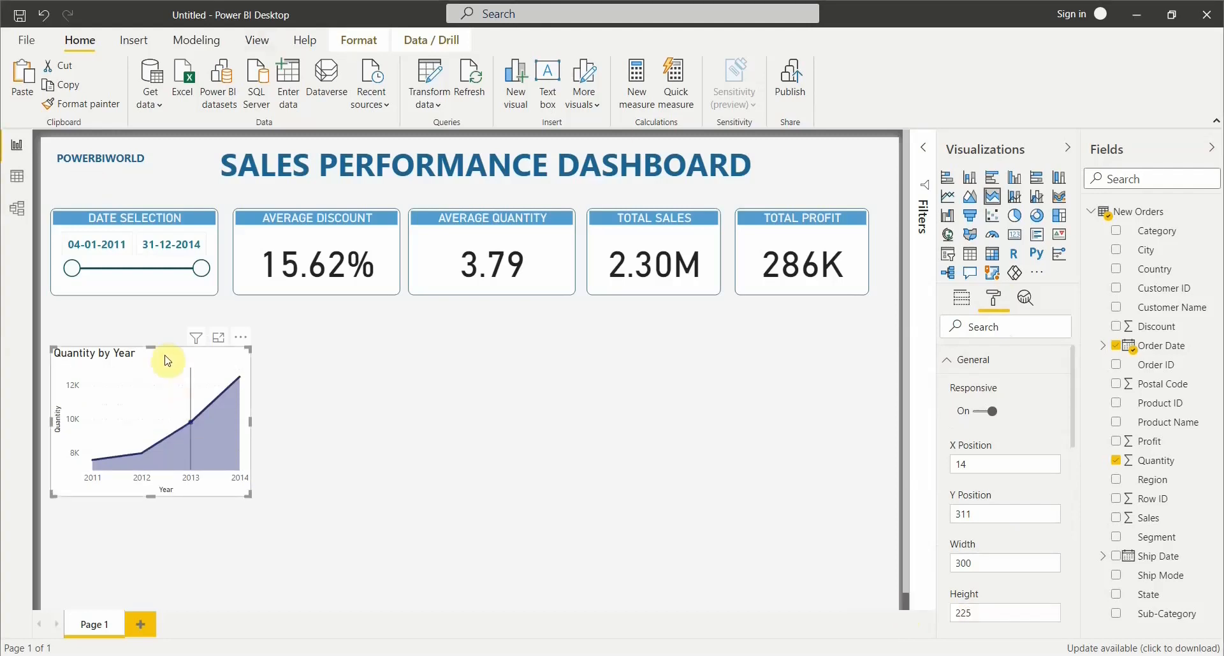
Step: Move the Quantity by Year area chart up directly beneath the date slicer and set its X axis type to Categorical
{"action": "left_click_drag", "start_coordinate": [166, 352], "coordinate": [170, 320]}
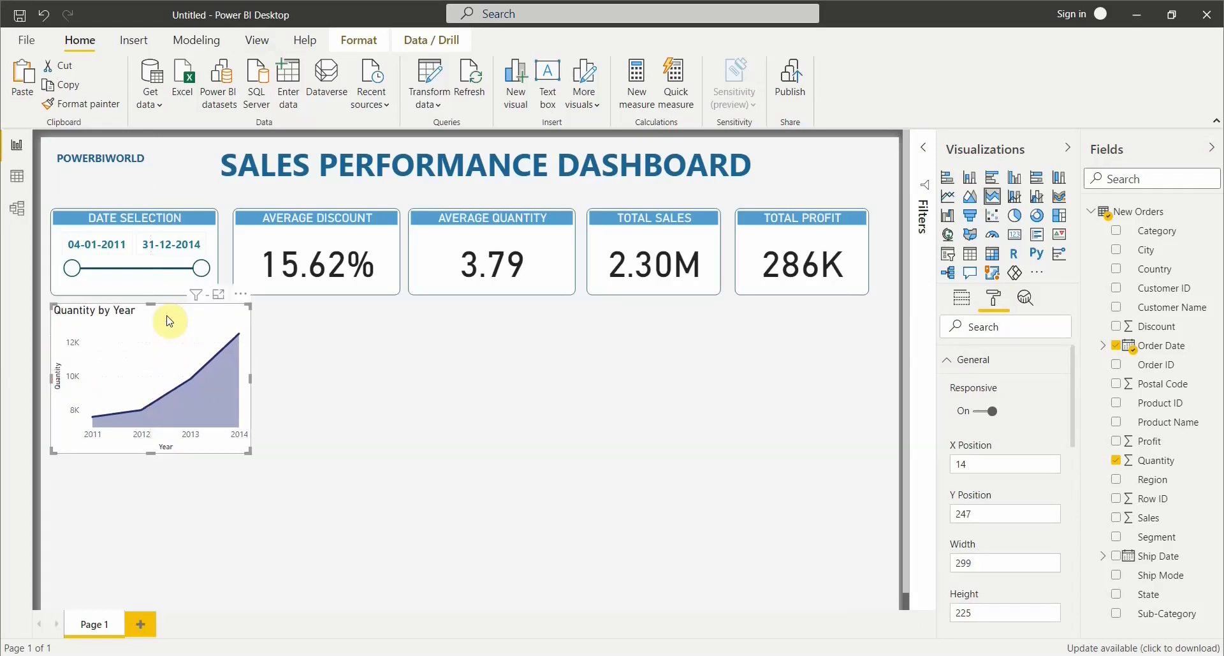
{"action": "left_click", "coordinate": [958, 365]}
{"action": "left_click", "coordinate": [969, 390]}
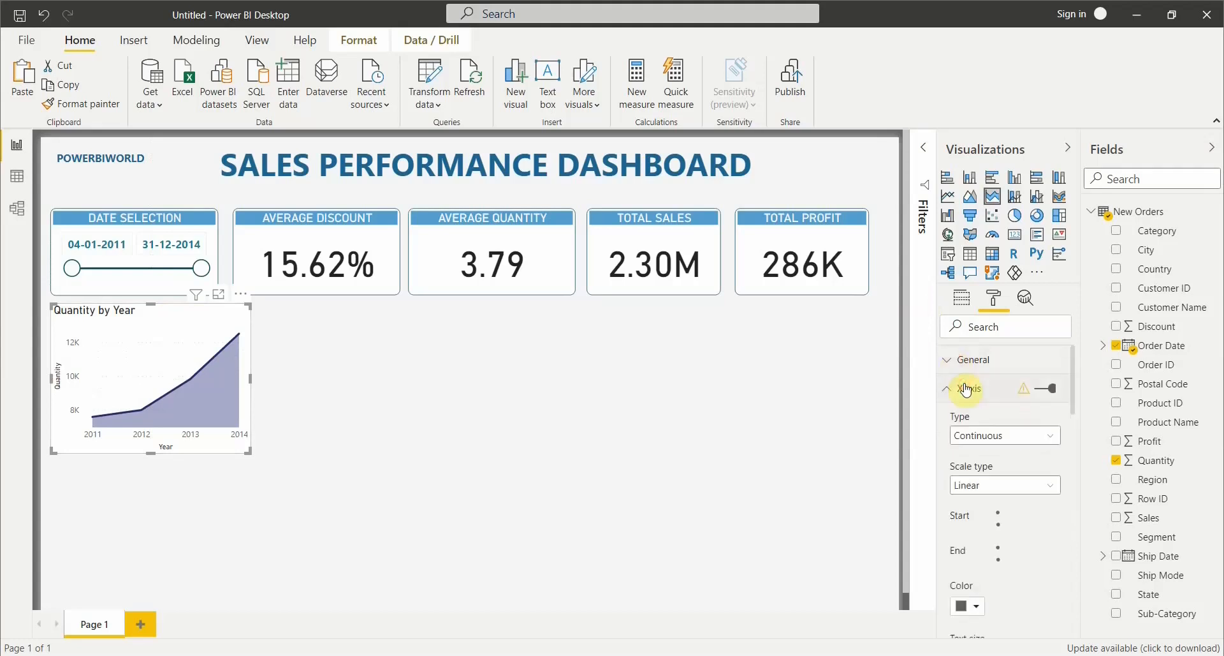
{"action": "left_click", "coordinate": [999, 440]}
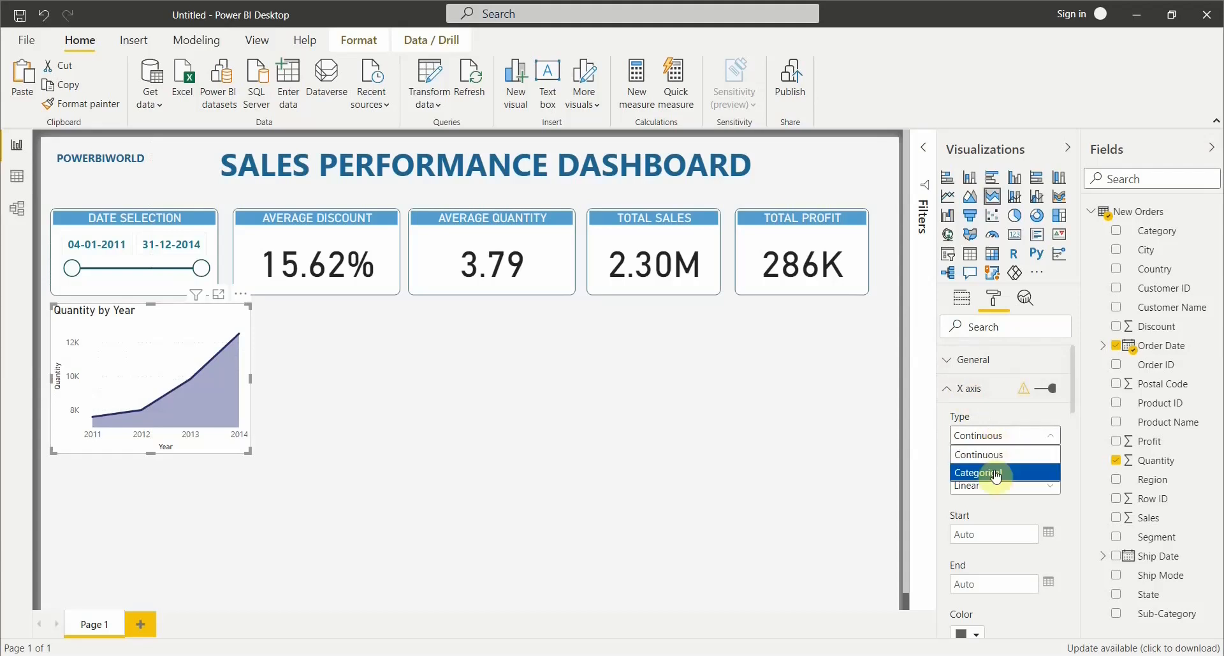
{"action": "left_click", "coordinate": [992, 459]}
{"action": "left_click", "coordinate": [990, 436]}
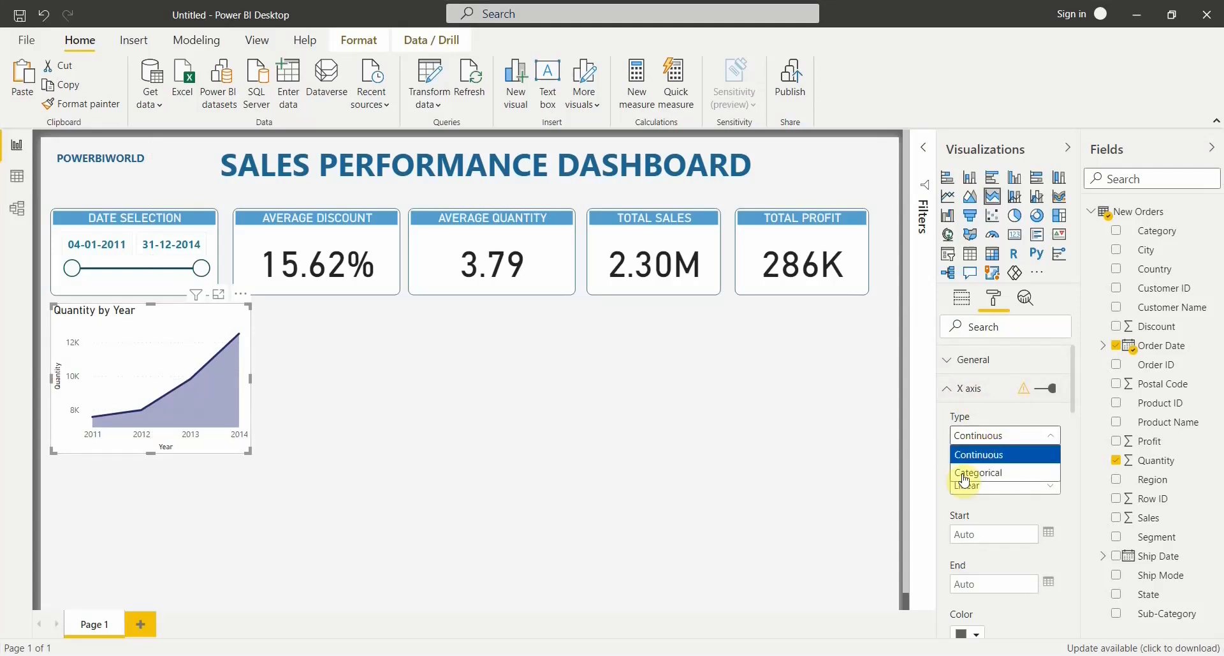
{"action": "left_click", "coordinate": [964, 468]}
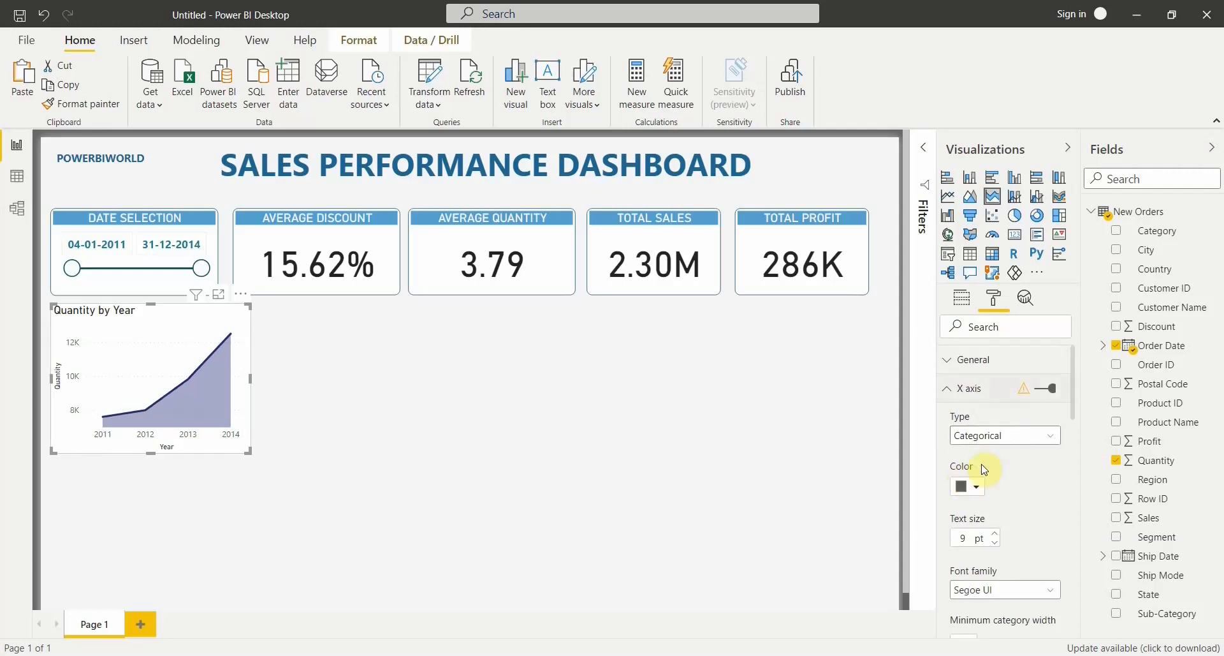
Step: Set the font family of the chart's X axis labels to Segoe UI Bold
{"action": "scroll", "coordinate": [982, 471], "scroll_direction": "down", "scroll_amount": 3}
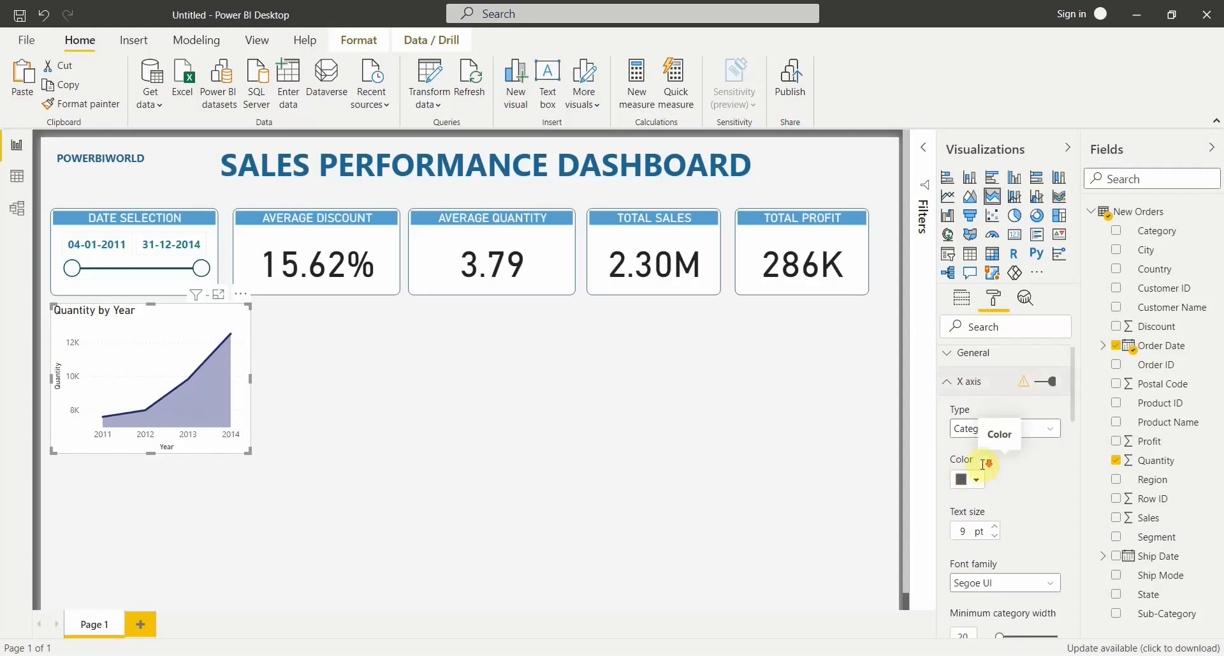
{"action": "left_click", "coordinate": [1000, 509]}
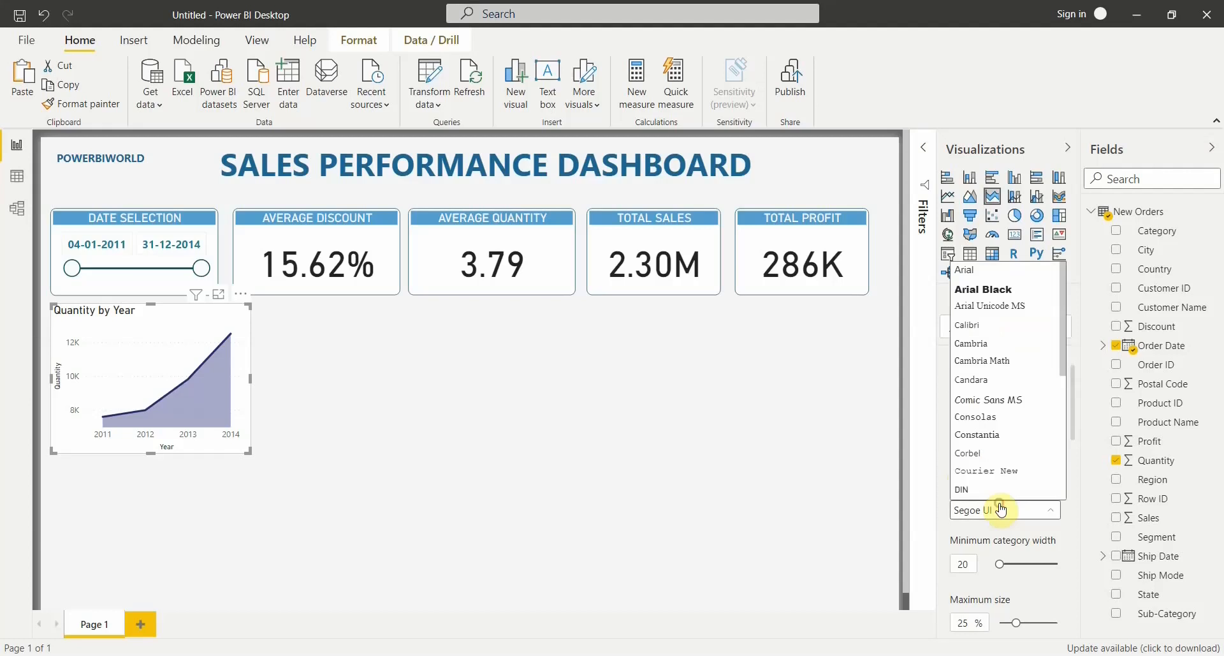
{"action": "scroll", "coordinate": [1011, 440], "scroll_direction": "down", "scroll_amount": 3}
{"action": "left_click", "coordinate": [1016, 363]}
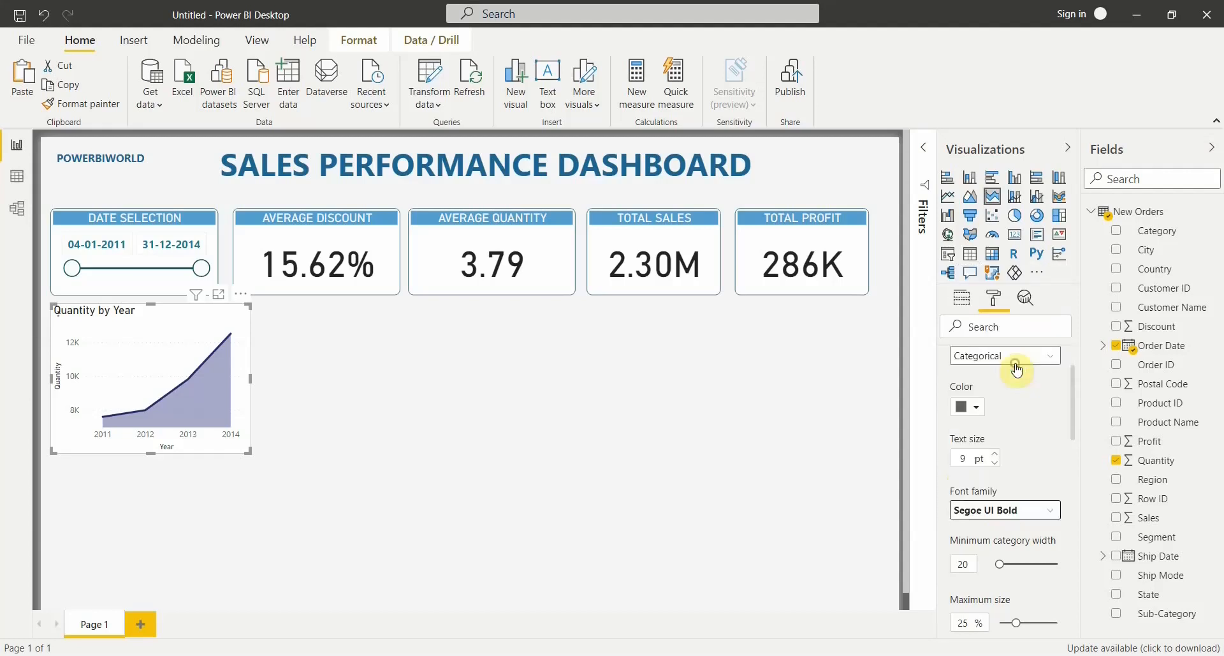
Step: Turn off the X axis title of the Quantity by Year chart
{"action": "scroll", "coordinate": [1016, 518], "scroll_direction": "down", "scroll_amount": 6}
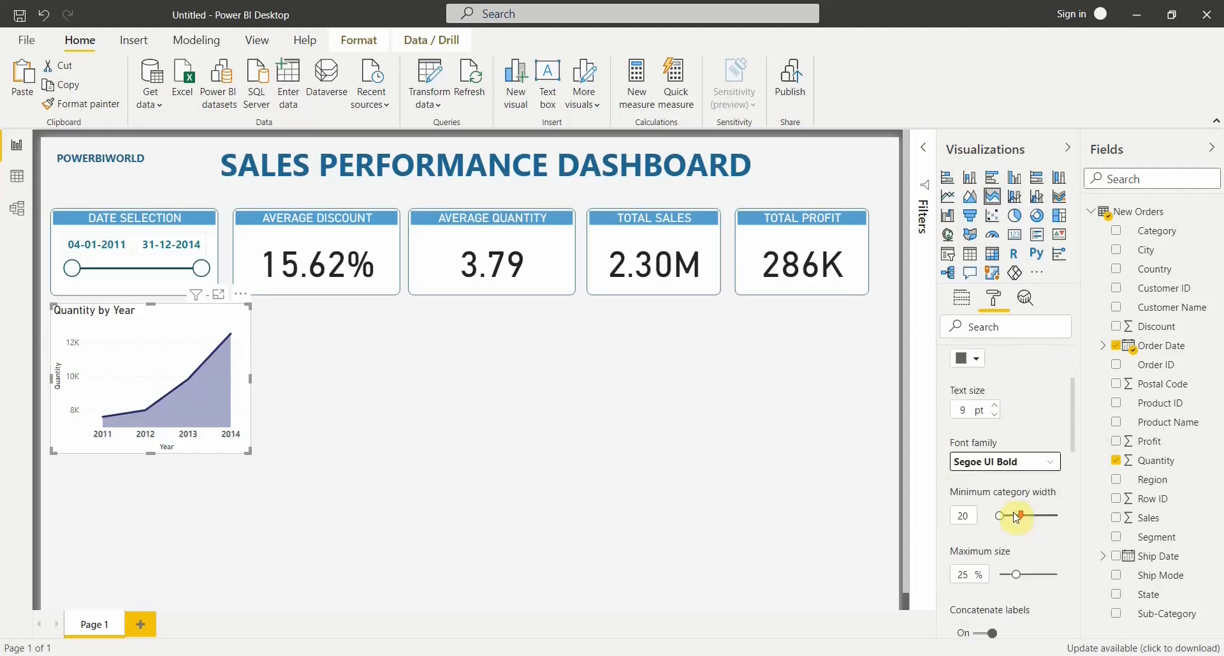
{"action": "scroll", "coordinate": [1017, 520], "scroll_direction": "down", "scroll_amount": 3}
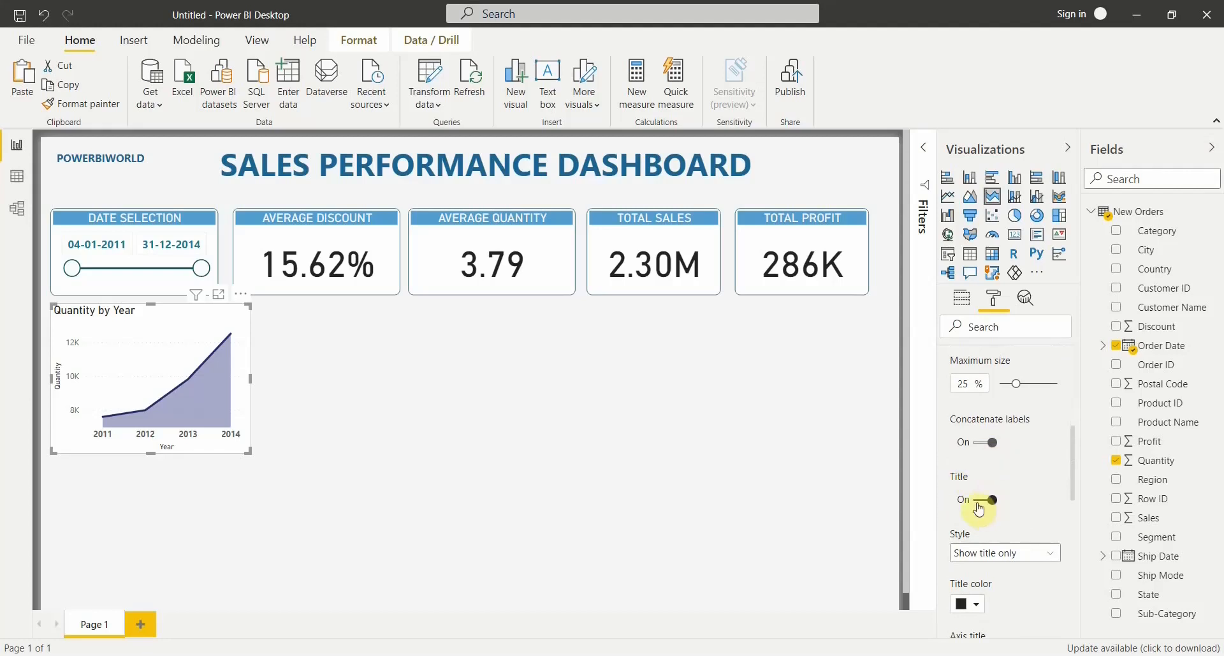
{"action": "left_click", "coordinate": [979, 505]}
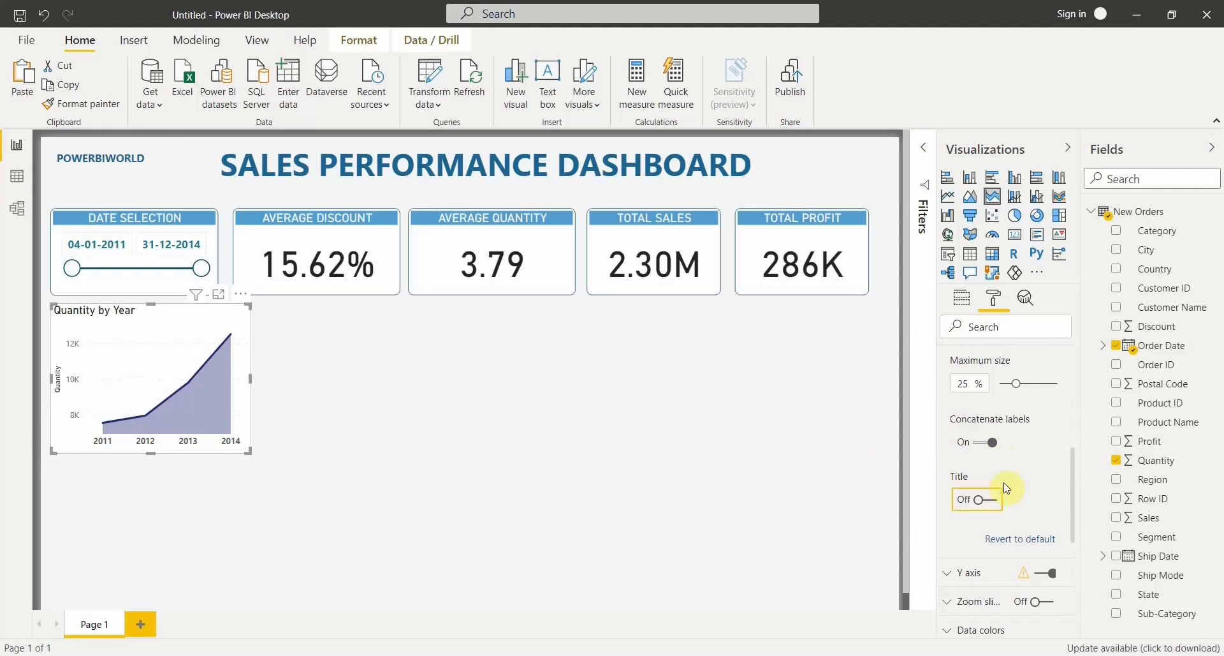
Step: Try the Right position for the chart's Y axis and return it to Left
{"action": "scroll", "coordinate": [1005, 488], "scroll_direction": "up", "scroll_amount": 2}
{"action": "scroll", "coordinate": [1007, 488], "scroll_direction": "down", "scroll_amount": 4}
{"action": "left_click", "coordinate": [970, 414]}
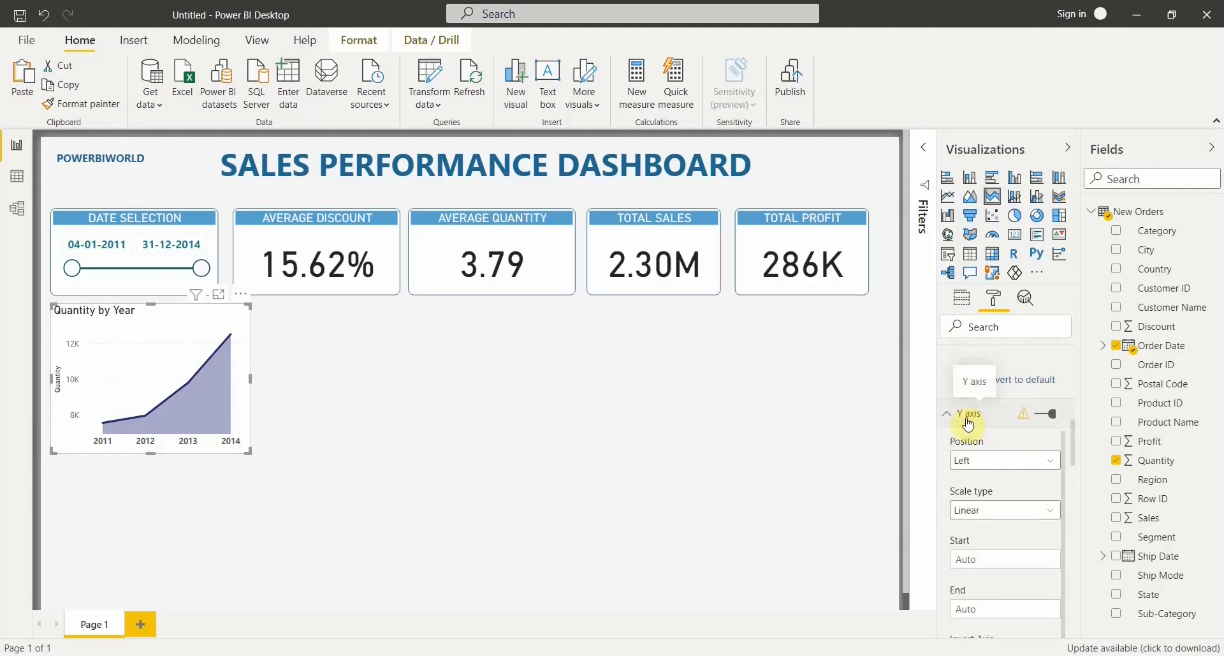
{"action": "left_click", "coordinate": [970, 471]}
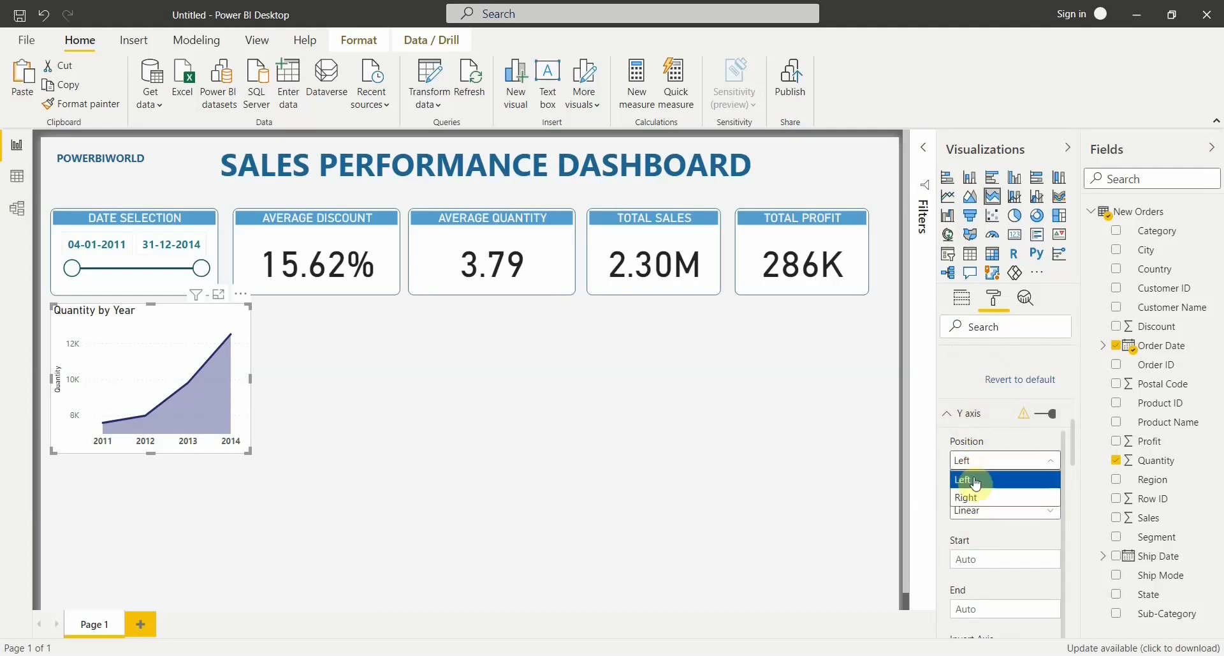
{"action": "left_click", "coordinate": [977, 497]}
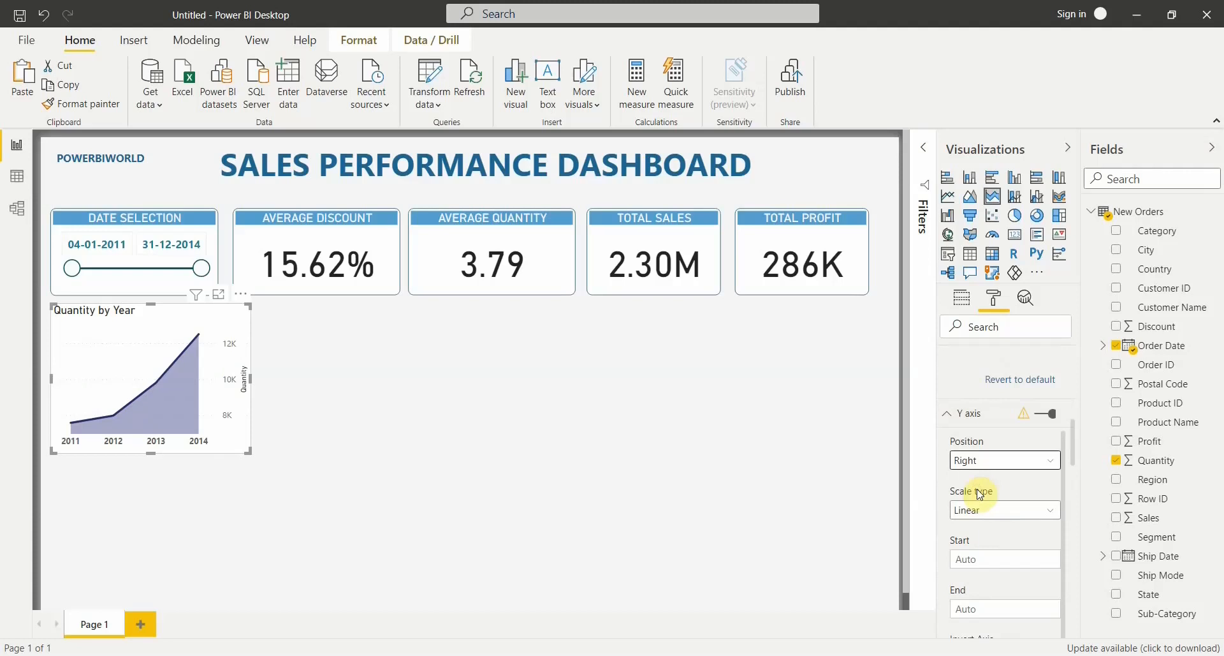
{"action": "left_click", "coordinate": [974, 462]}
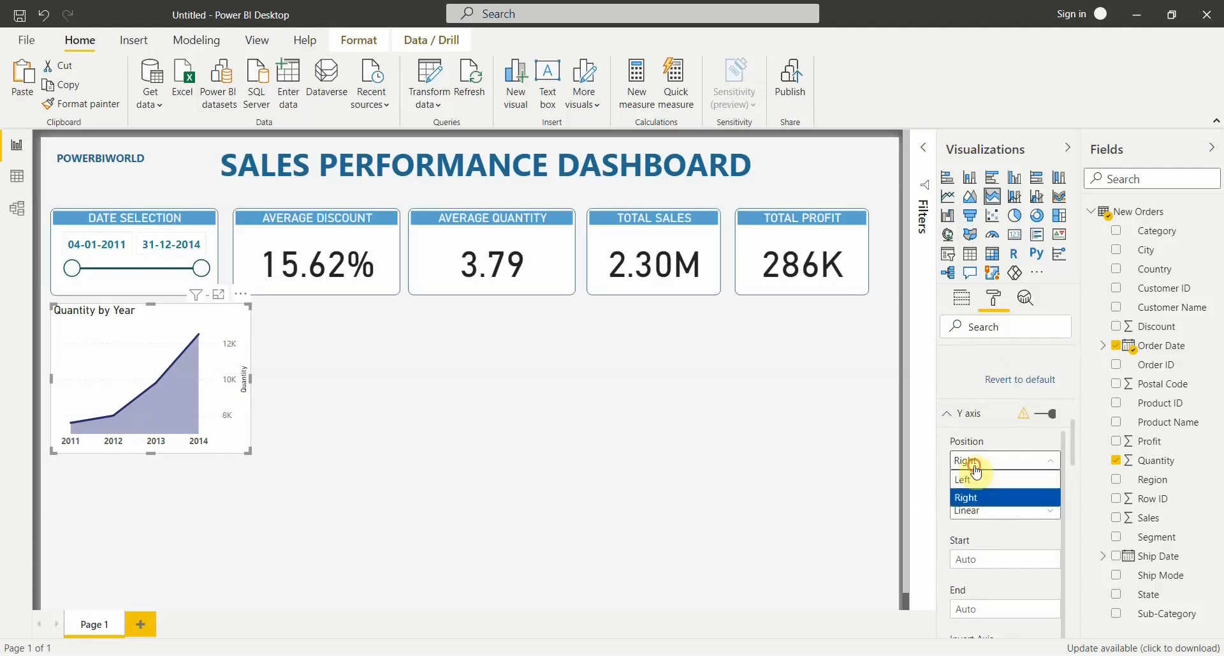
{"action": "left_click", "coordinate": [980, 483]}
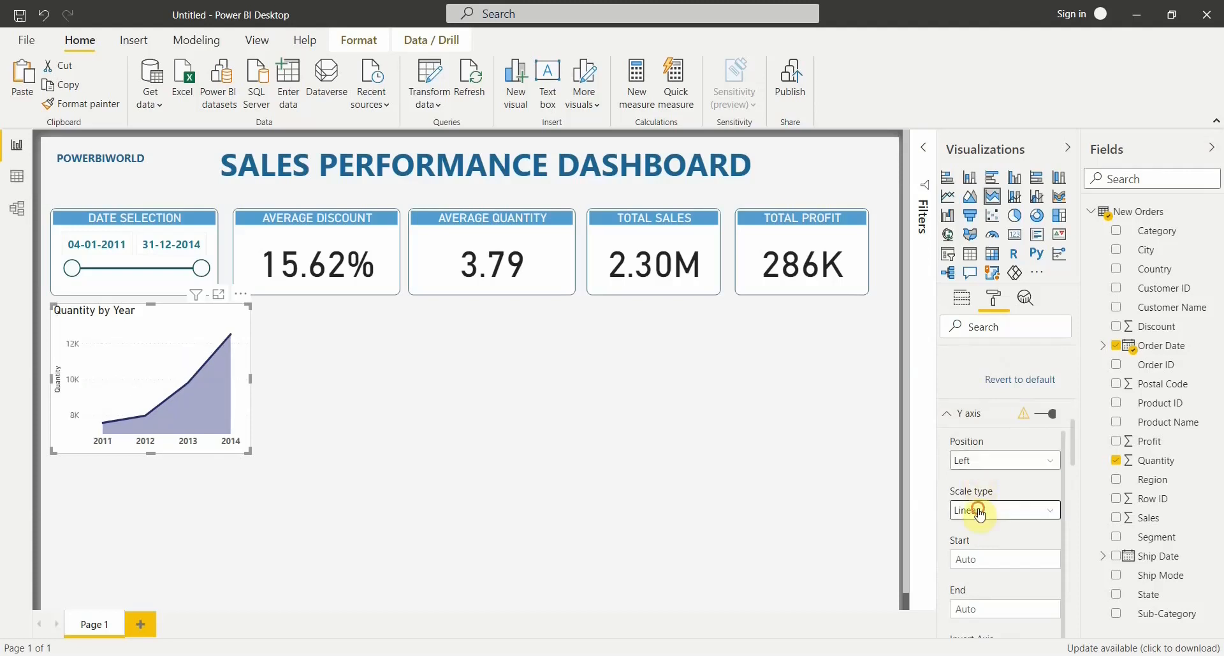
Step: Try the Log scale type on the Y axis and switch it back to Linear
{"action": "left_click", "coordinate": [980, 511]}
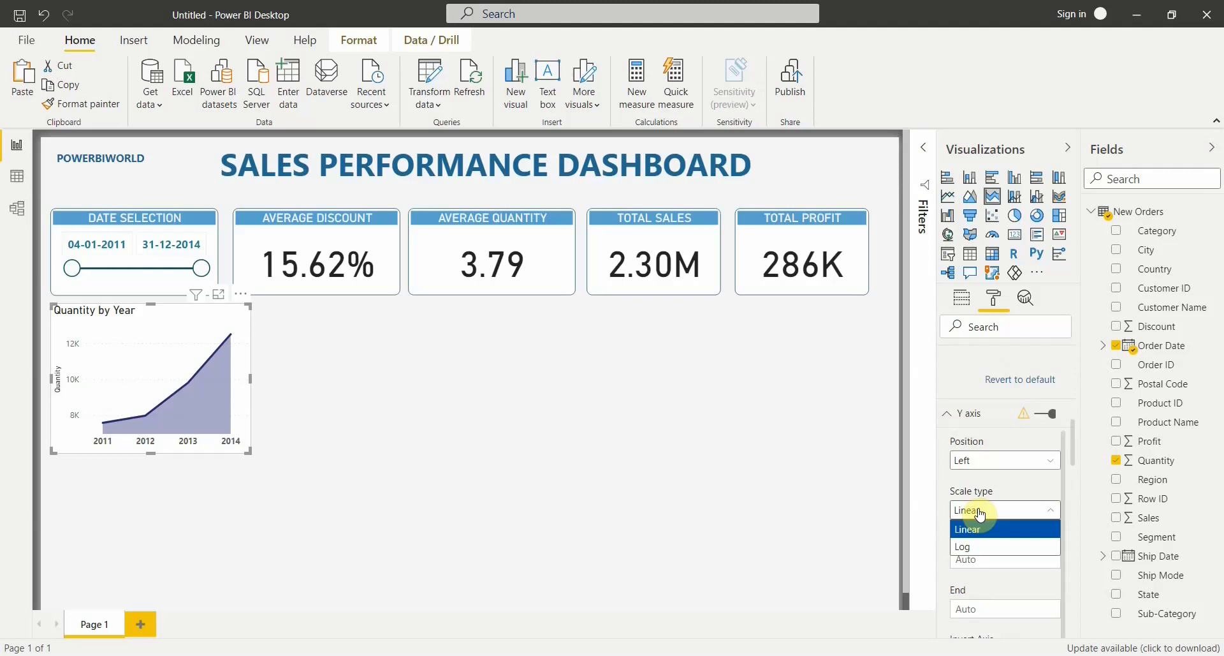
{"action": "left_click", "coordinate": [973, 548]}
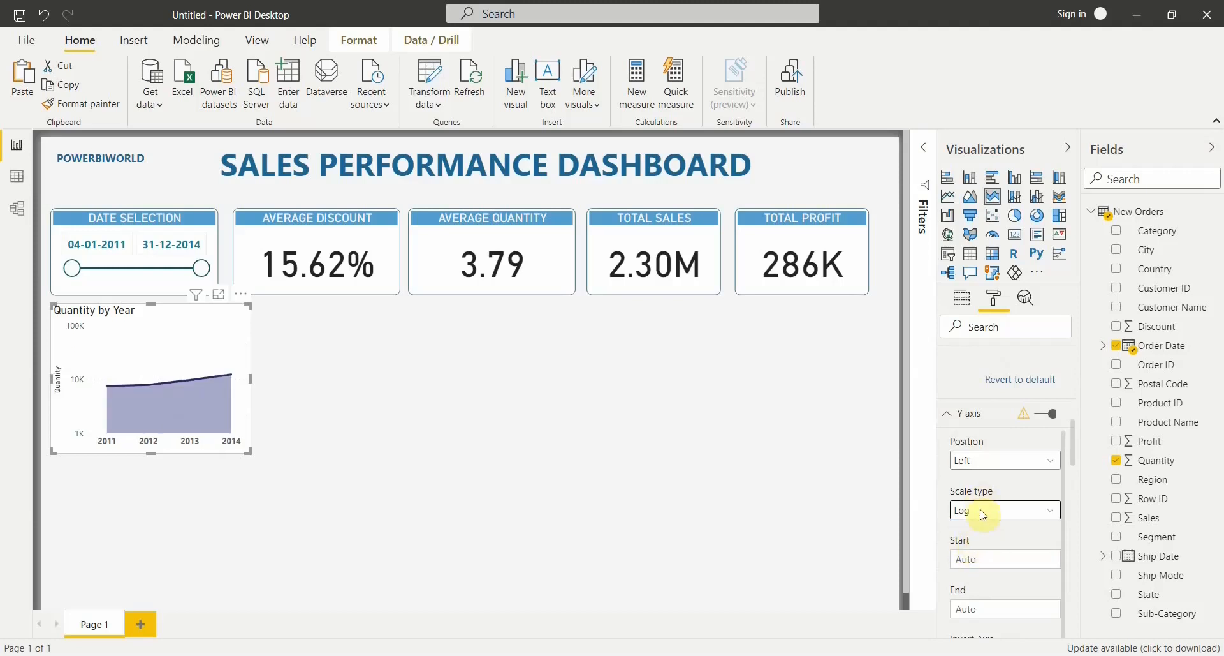
{"action": "left_click", "coordinate": [981, 510]}
{"action": "left_click", "coordinate": [983, 529]}
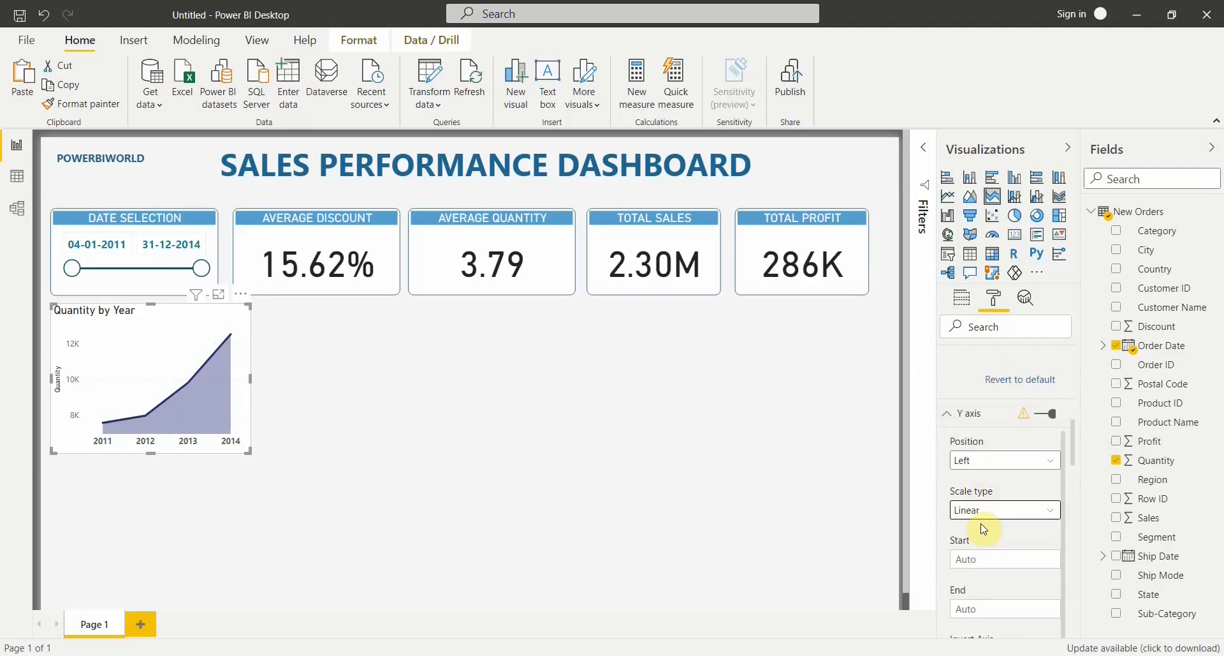
Step: Try a Y axis range starting at 0 and ending at 100, and clear both limits back to Auto
{"action": "scroll", "coordinate": [984, 529], "scroll_direction": "down", "scroll_amount": 4}
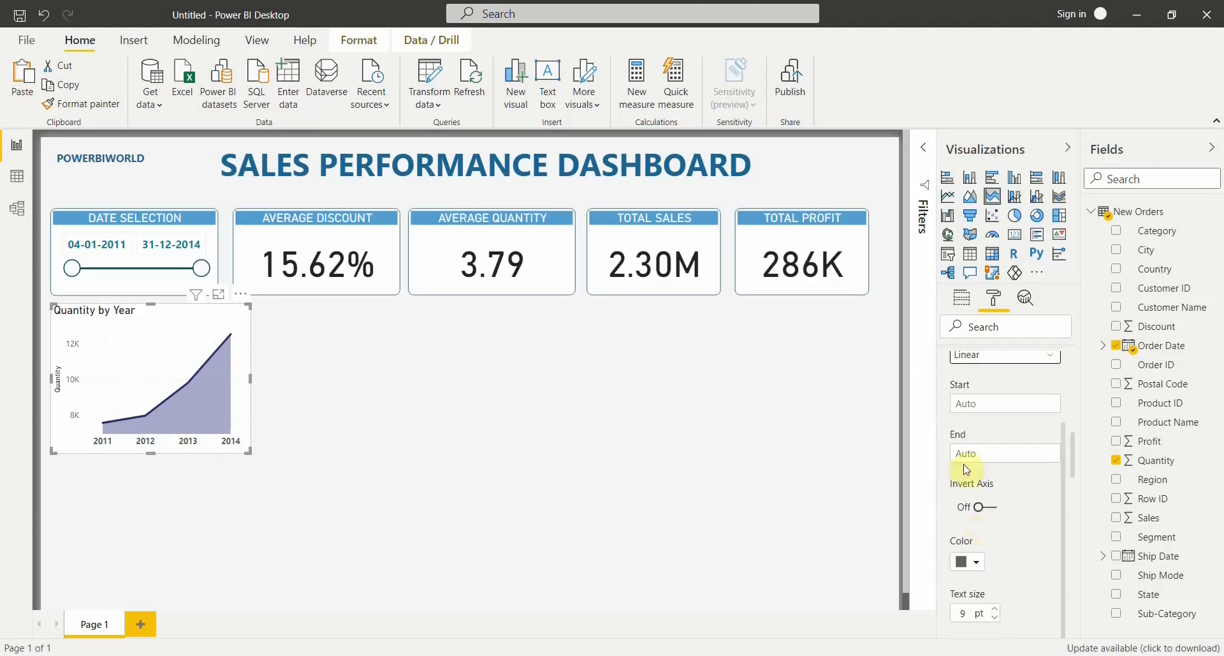
{"action": "left_click", "coordinate": [962, 403]}
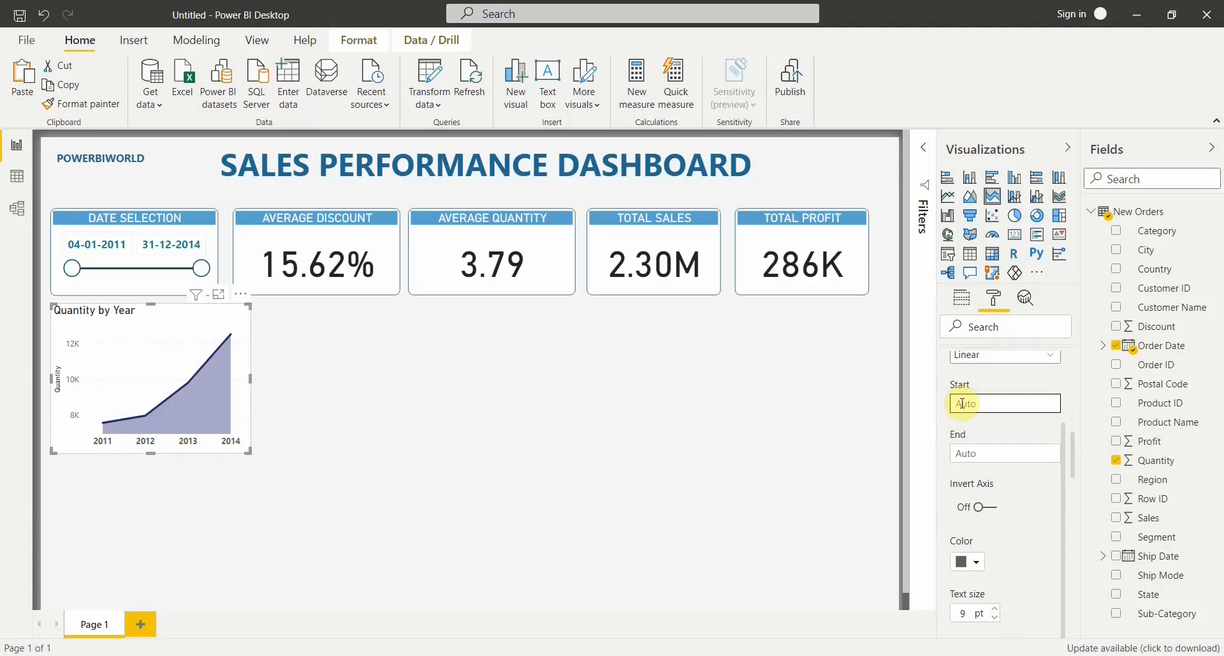
{"action": "type", "text": "0"}
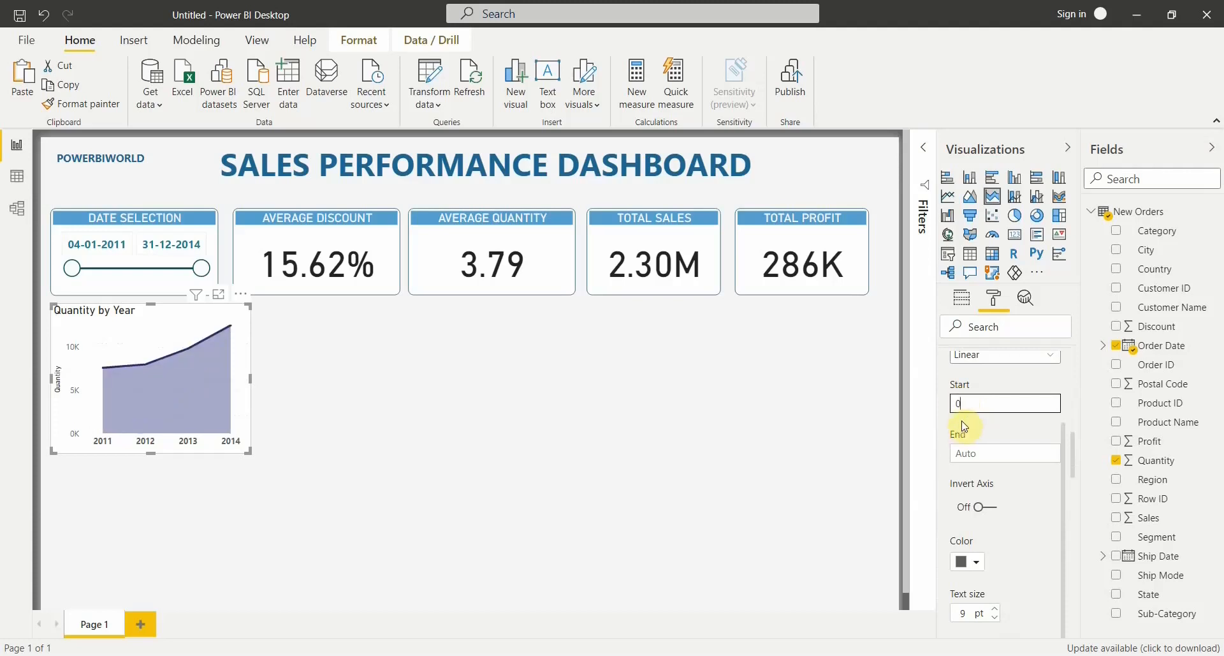
{"action": "left_click", "coordinate": [970, 452]}
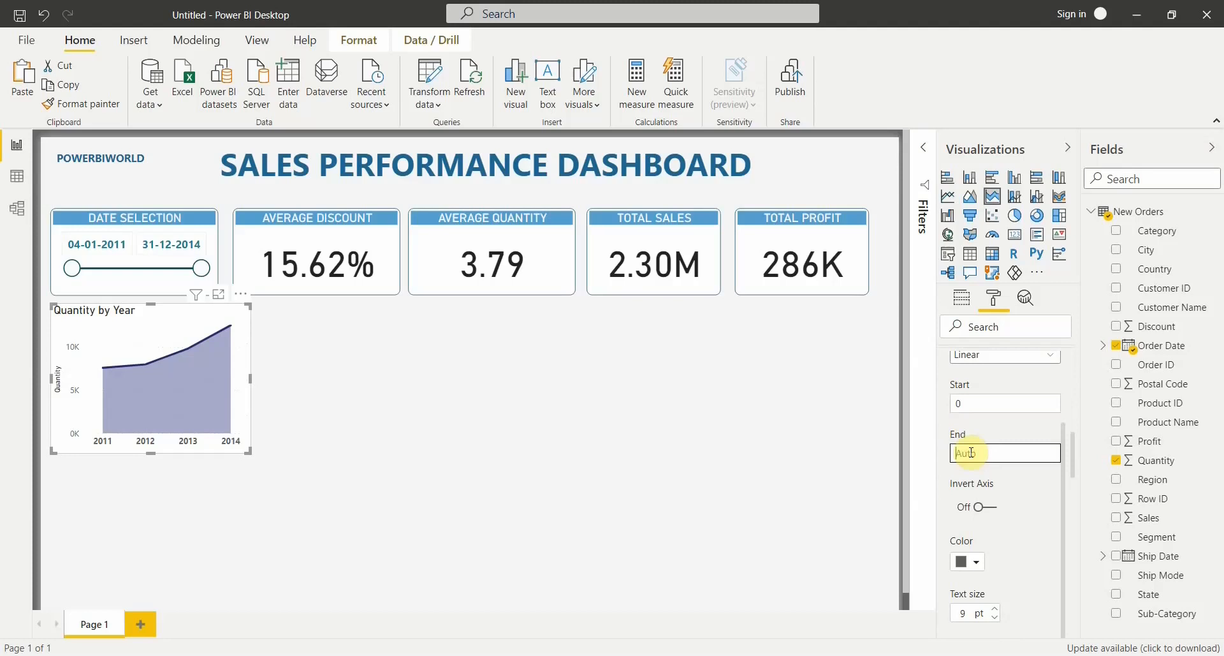
{"action": "type", "text": "100"}
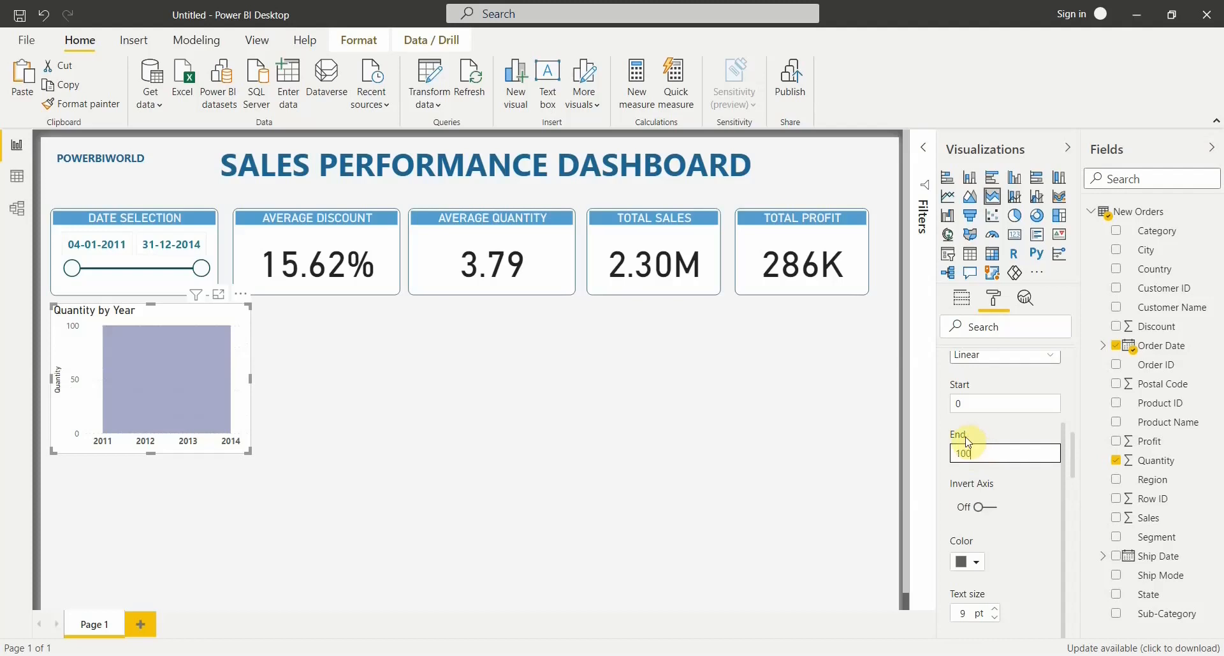
{"action": "key", "text": "BackSpace"}
{"action": "key", "text": "BackSpace"}
{"action": "left_click_drag", "start_coordinate": [1037, 404], "coordinate": [937, 403]}
{"action": "key", "text": "BackSpace"}
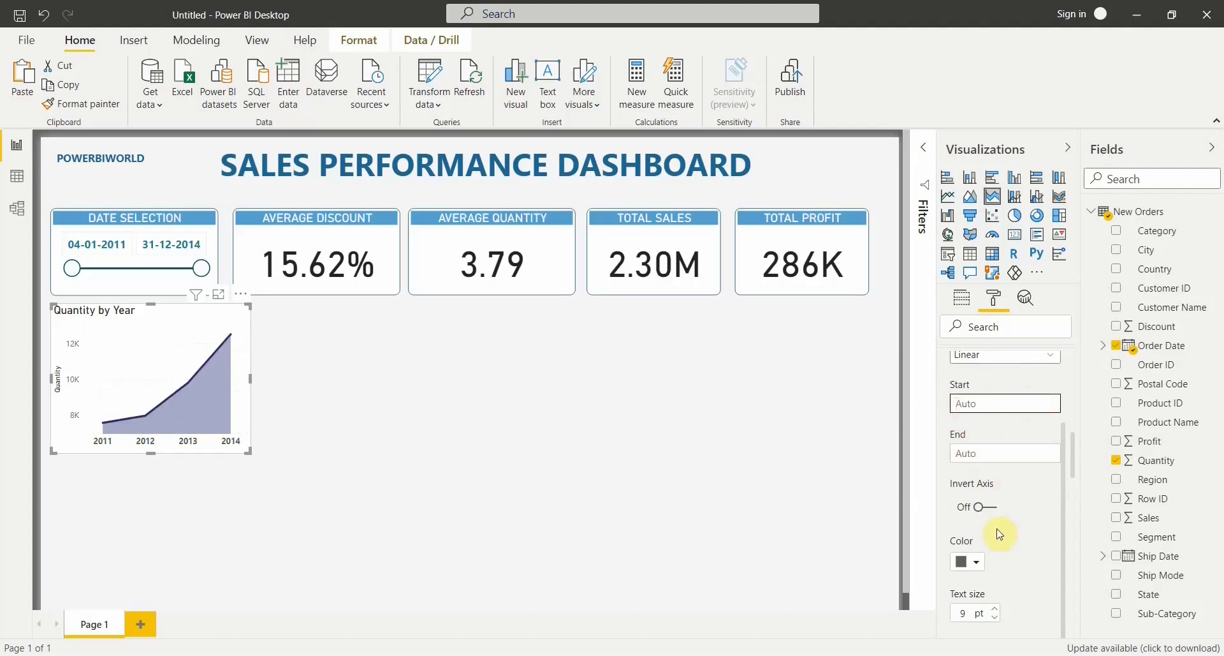
Step: Set the Y axis font family to Segoe UI Bold and its display units to None
{"action": "scroll", "coordinate": [998, 554], "scroll_direction": "down", "scroll_amount": 1}
{"action": "scroll", "coordinate": [998, 553], "scroll_direction": "down", "scroll_amount": 2}
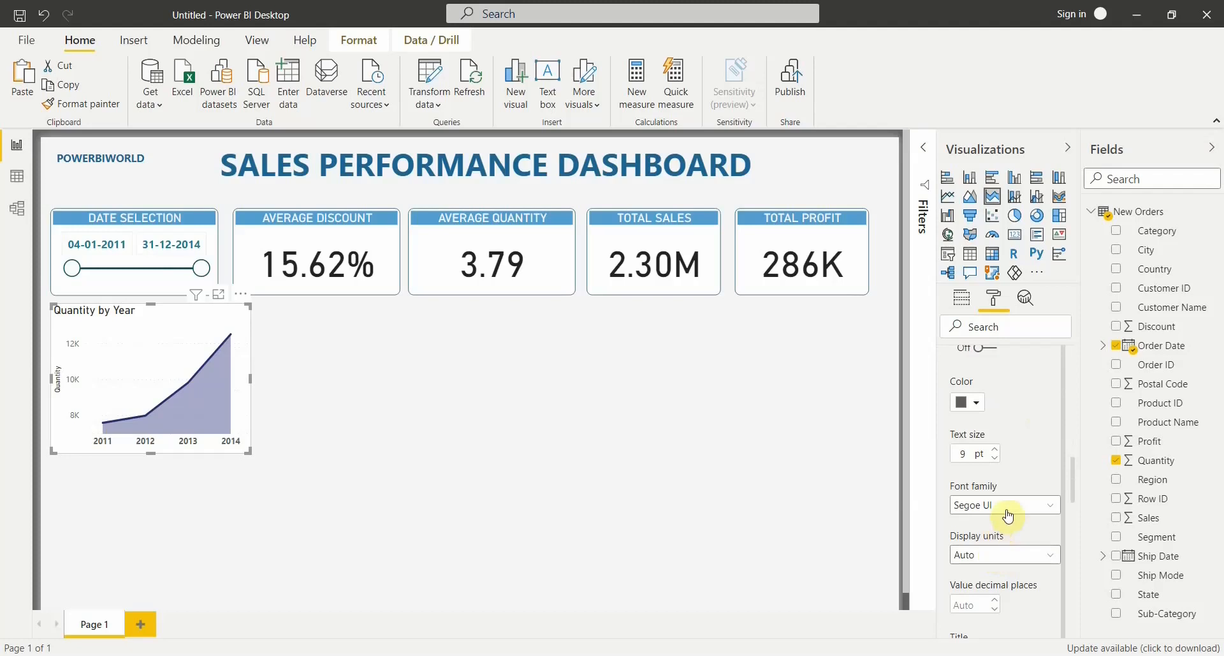
{"action": "left_click", "coordinate": [1007, 514]}
{"action": "scroll", "coordinate": [1014, 415], "scroll_direction": "down", "scroll_amount": 3}
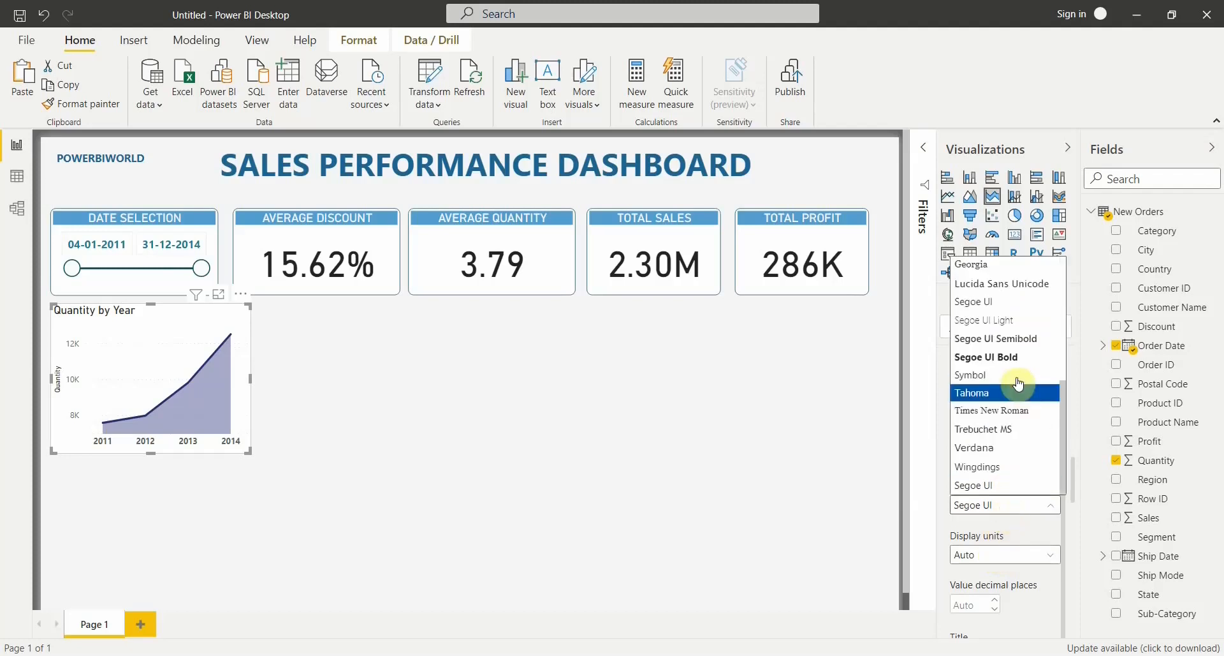
{"action": "left_click", "coordinate": [1021, 359]}
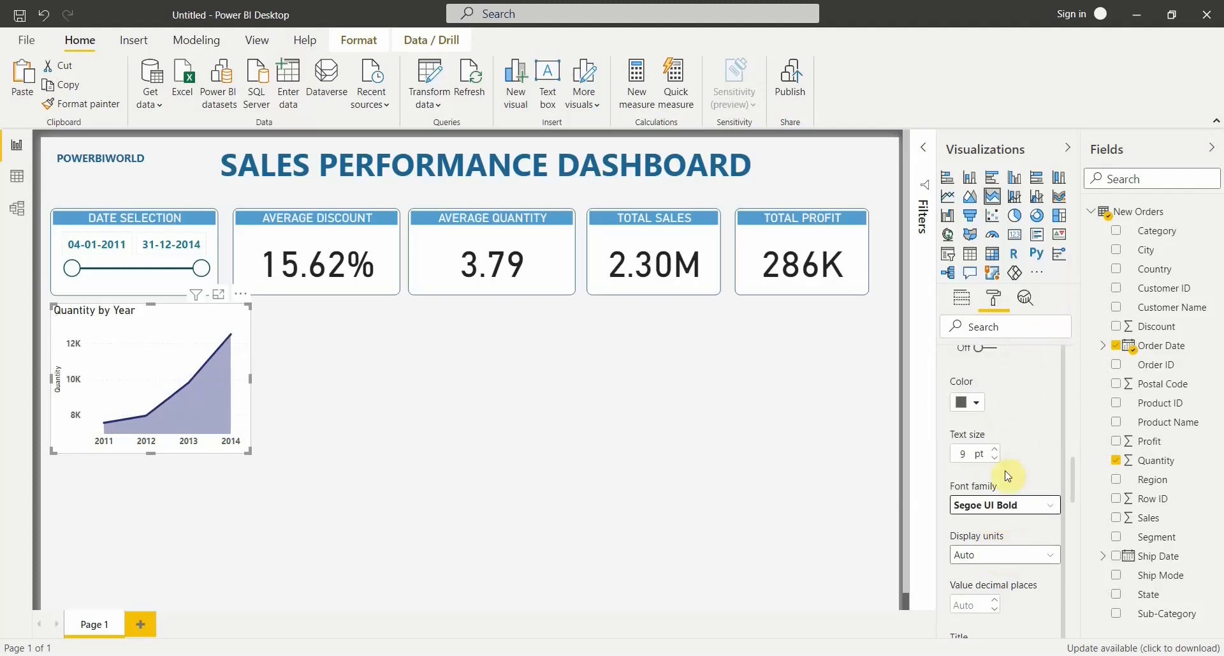
{"action": "left_click", "coordinate": [989, 554]}
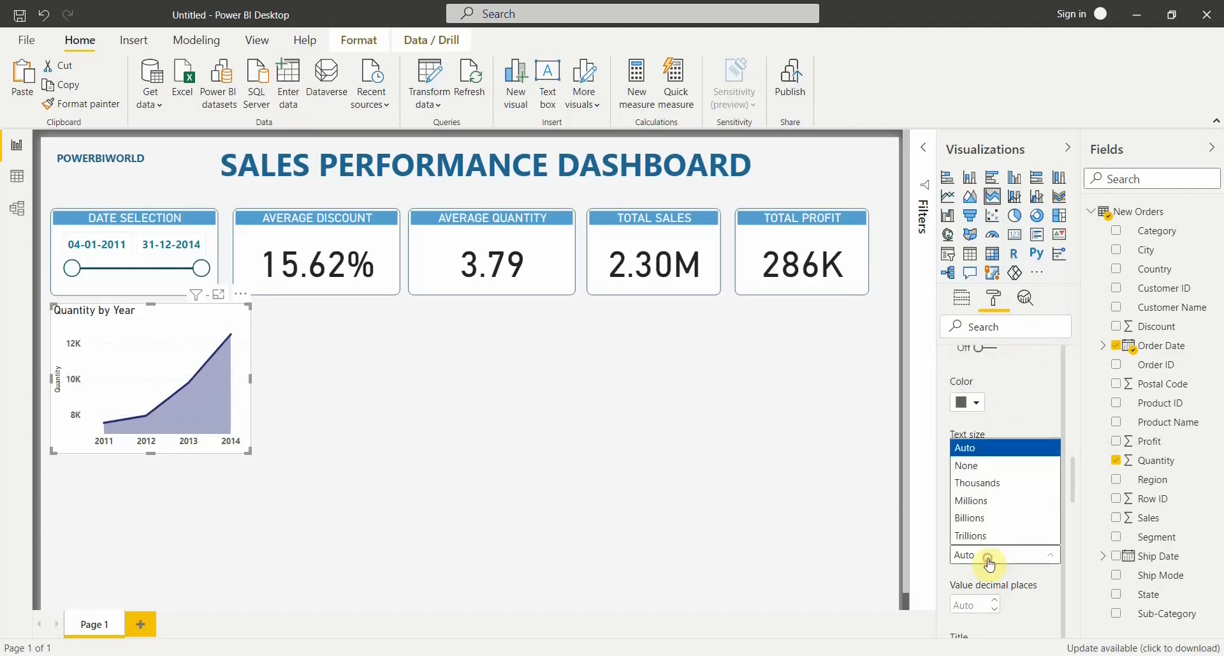
{"action": "left_click", "coordinate": [976, 465]}
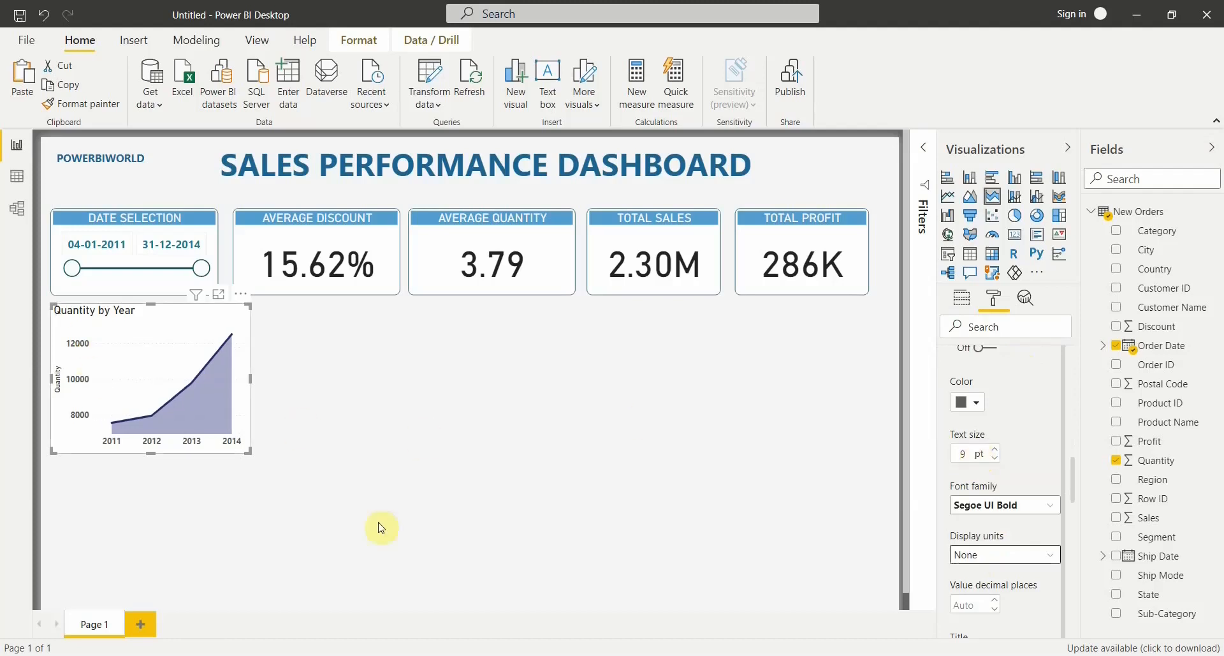
Step: Turn off the Y axis title and the gridlines of the Quantity by Year chart
{"action": "scroll", "coordinate": [1001, 592], "scroll_direction": "down", "scroll_amount": 5}
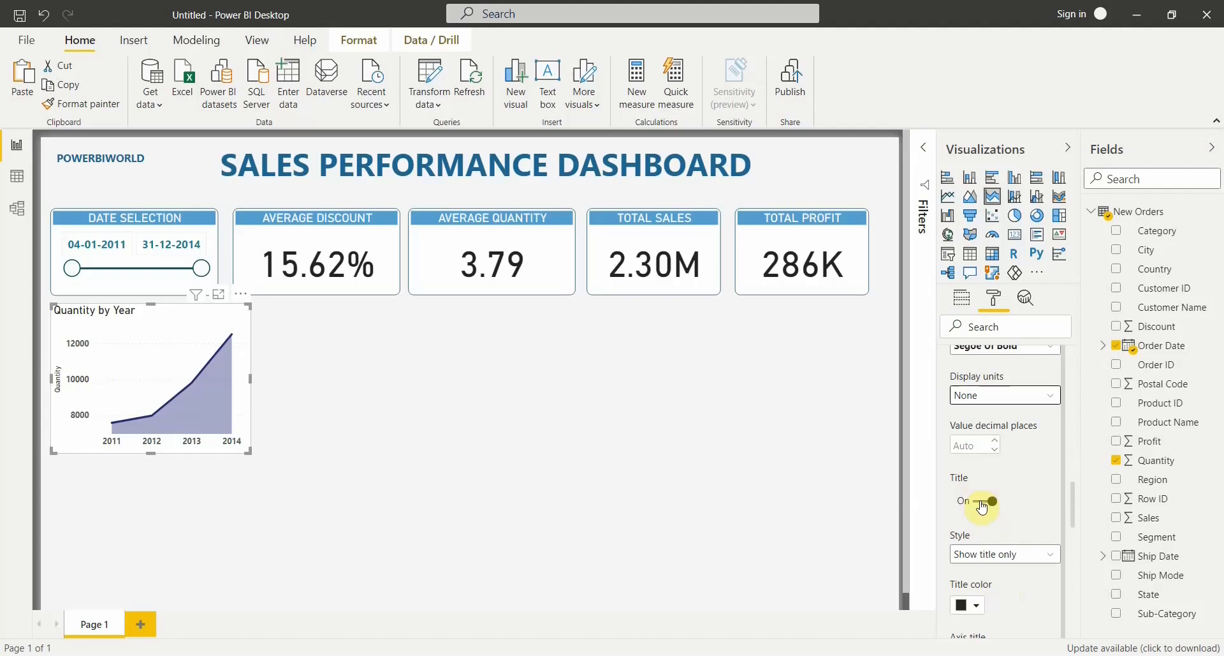
{"action": "left_click", "coordinate": [982, 504]}
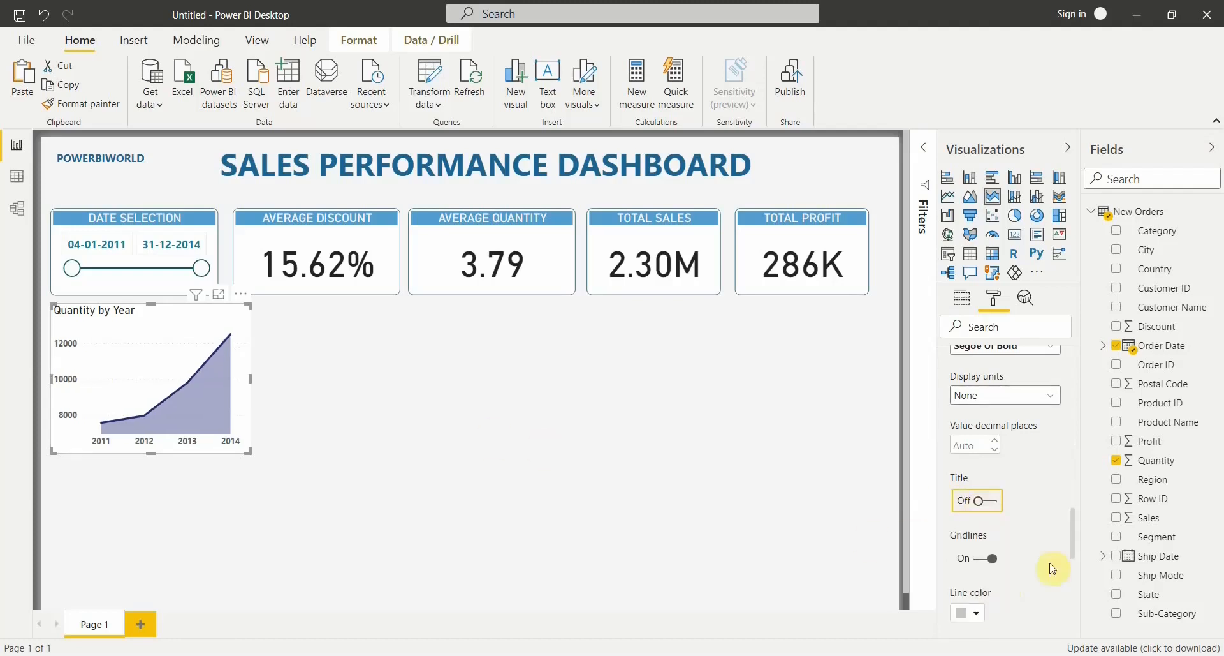
{"action": "scroll", "coordinate": [1040, 561], "scroll_direction": "down", "scroll_amount": 3}
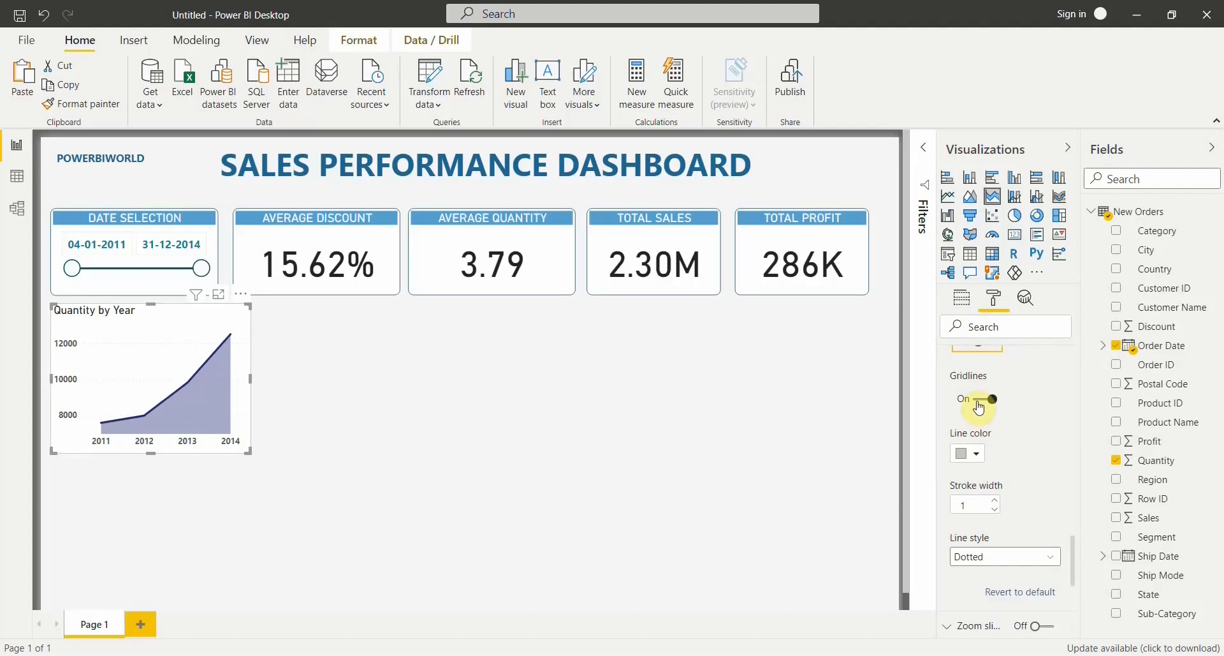
{"action": "left_click", "coordinate": [979, 402]}
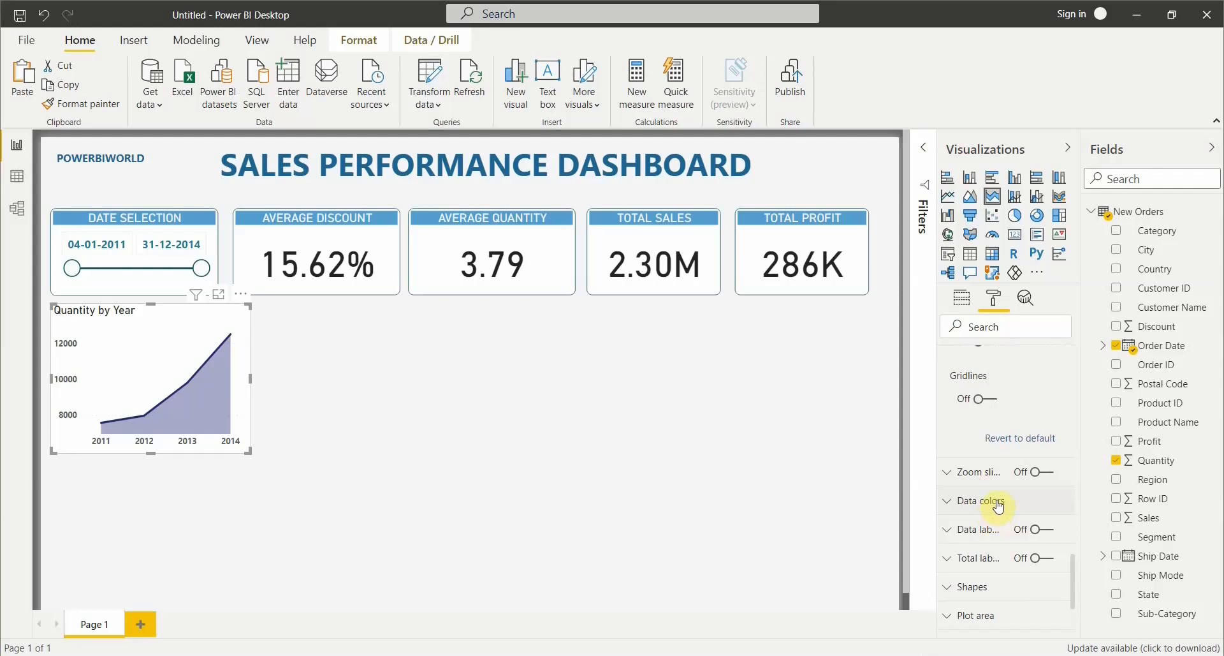
{"action": "scroll", "coordinate": [991, 533], "scroll_direction": "down", "scroll_amount": 2}
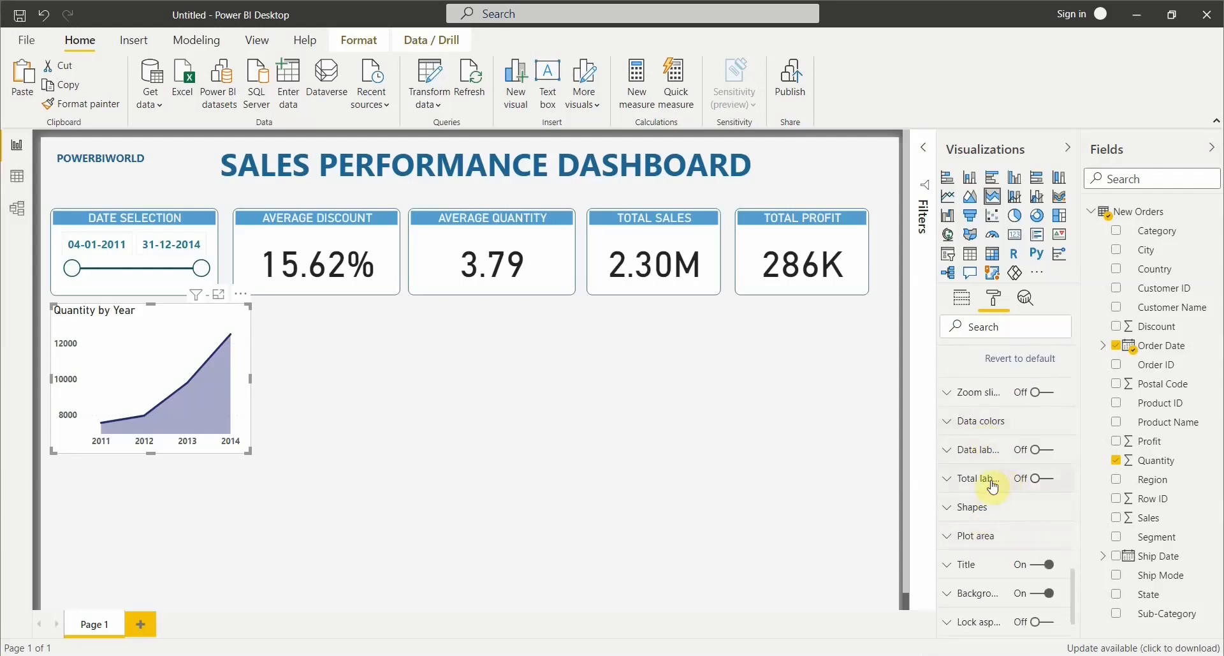
Step: Turn on the area chart's total labels and set them to 10 pt Segoe UI Bold
{"action": "left_click", "coordinate": [1049, 480]}
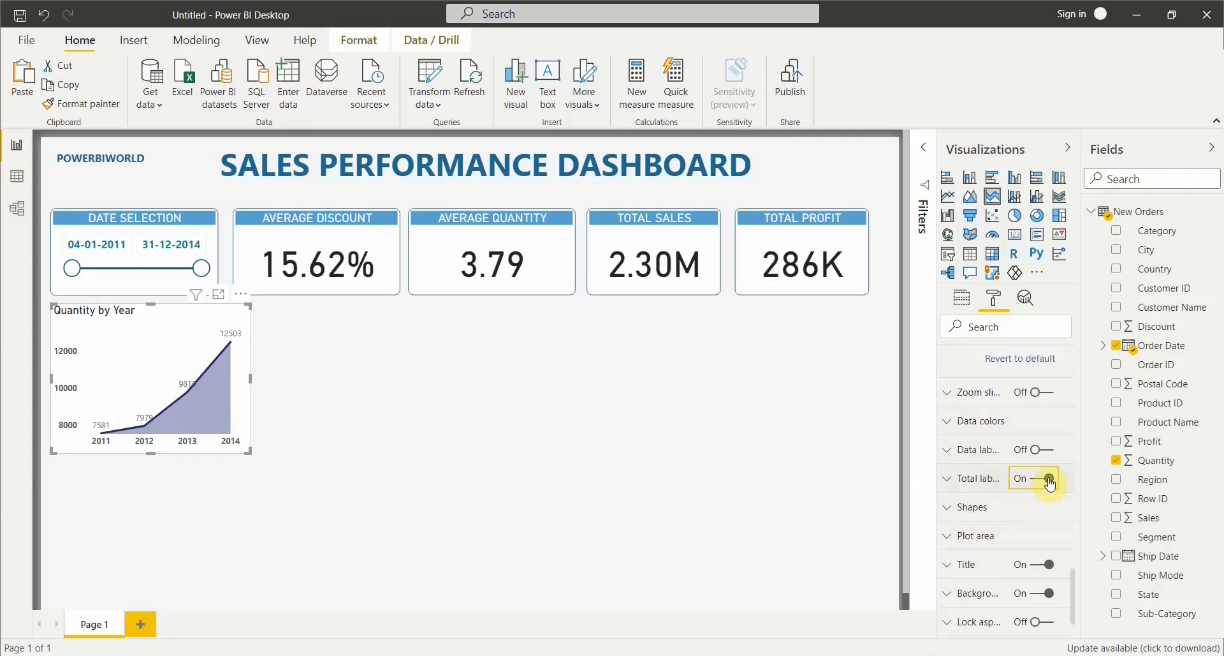
{"action": "left_click", "coordinate": [982, 480]}
{"action": "scroll", "coordinate": [985, 485], "scroll_direction": "down", "scroll_amount": 3}
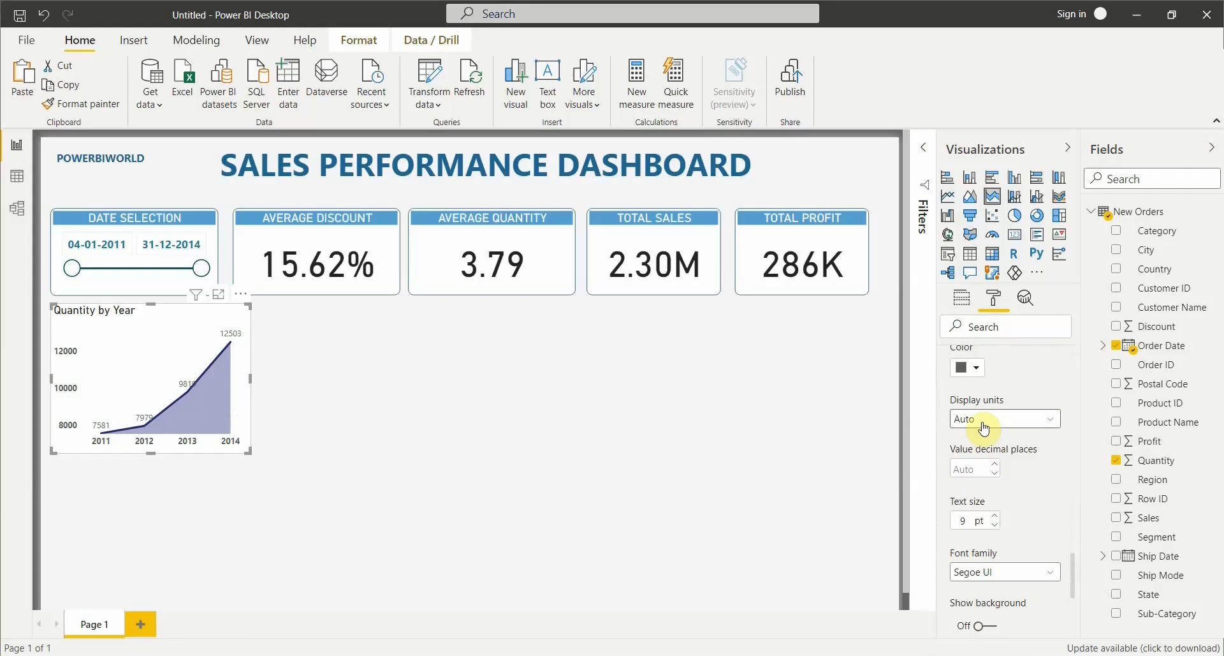
{"action": "left_click", "coordinate": [995, 516]}
{"action": "left_click", "coordinate": [990, 570]}
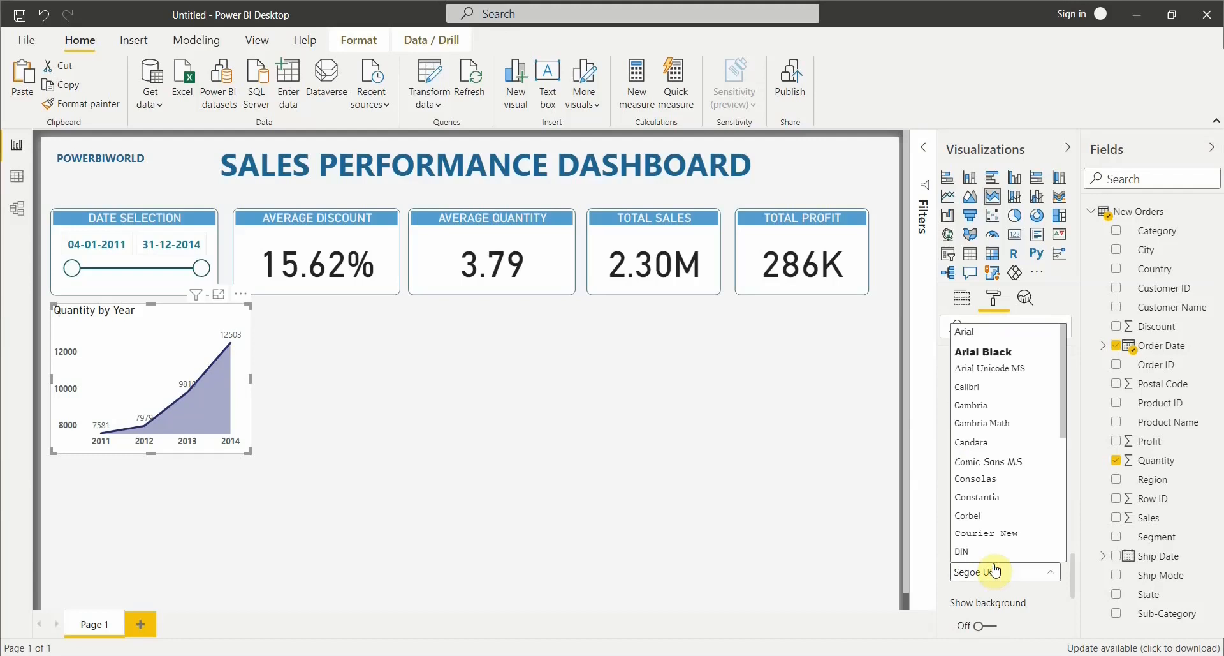
{"action": "scroll", "coordinate": [998, 536], "scroll_direction": "down", "scroll_amount": 2}
{"action": "scroll", "coordinate": [1005, 528], "scroll_direction": "down", "scroll_amount": 3}
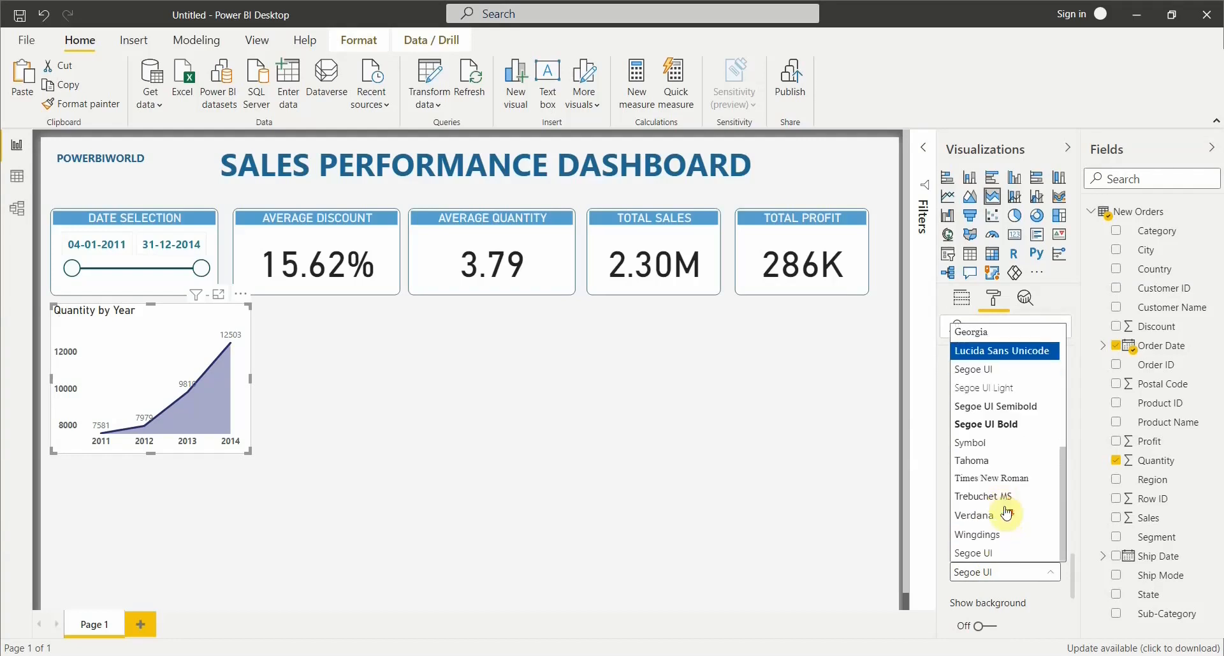
{"action": "left_click", "coordinate": [1003, 424]}
Step: Try showing a background behind the total labels and turn it back off
{"action": "scroll", "coordinate": [1003, 472], "scroll_direction": "down", "scroll_amount": 3}
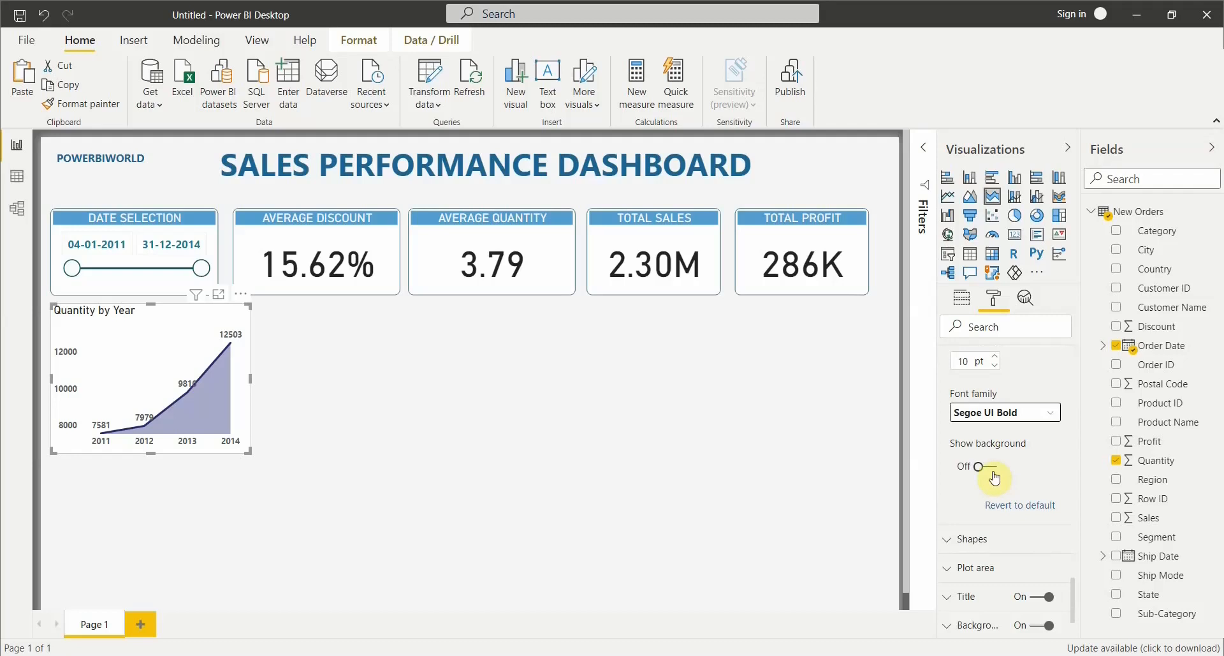
{"action": "left_click", "coordinate": [993, 472]}
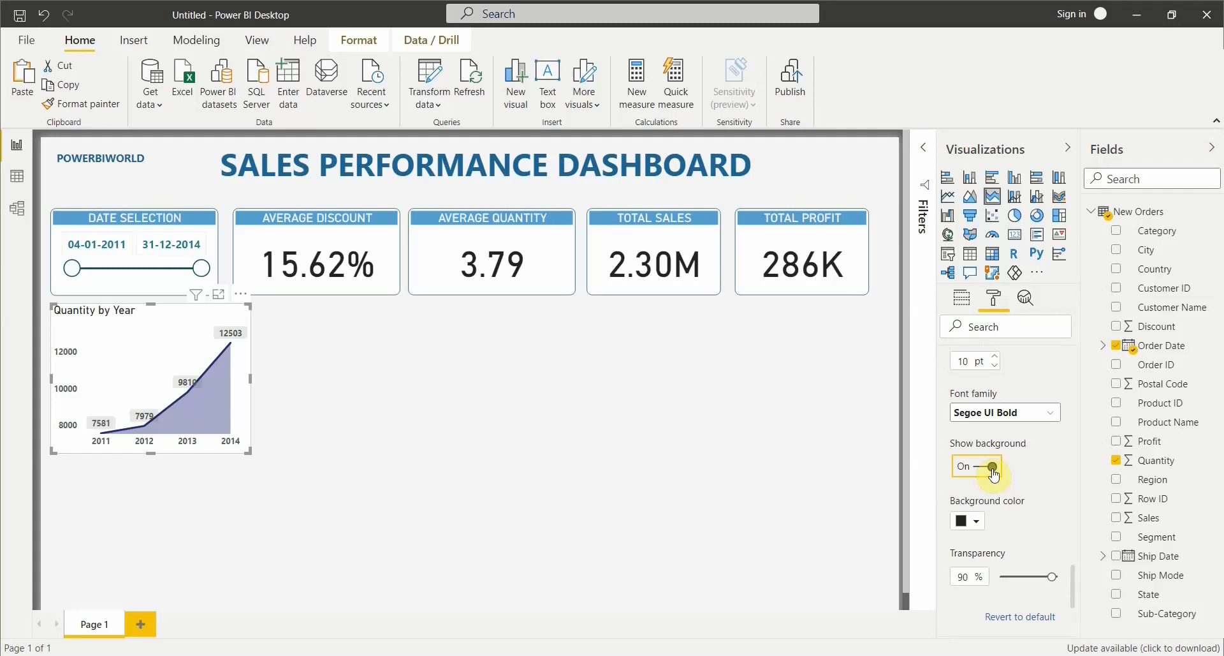
{"action": "left_click", "coordinate": [984, 472]}
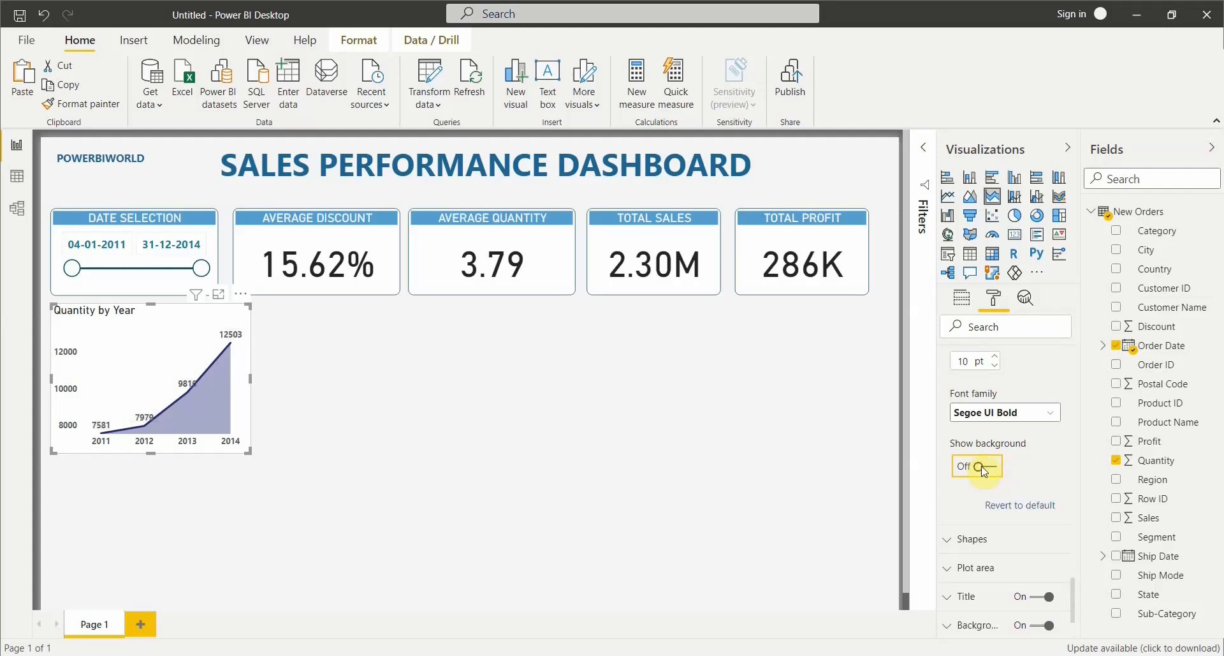
Step: Set the area chart's line stroke width to 2 and choose the Round join type
{"action": "left_click", "coordinate": [980, 548]}
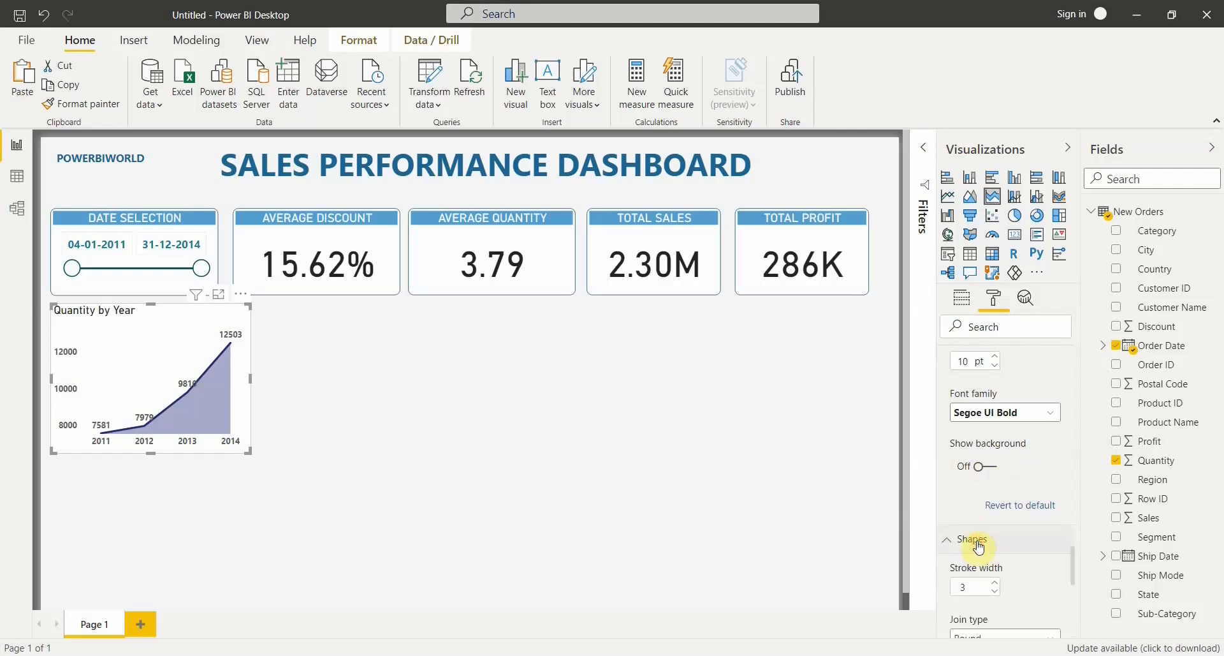
{"action": "scroll", "coordinate": [985, 510], "scroll_direction": "down", "scroll_amount": 3}
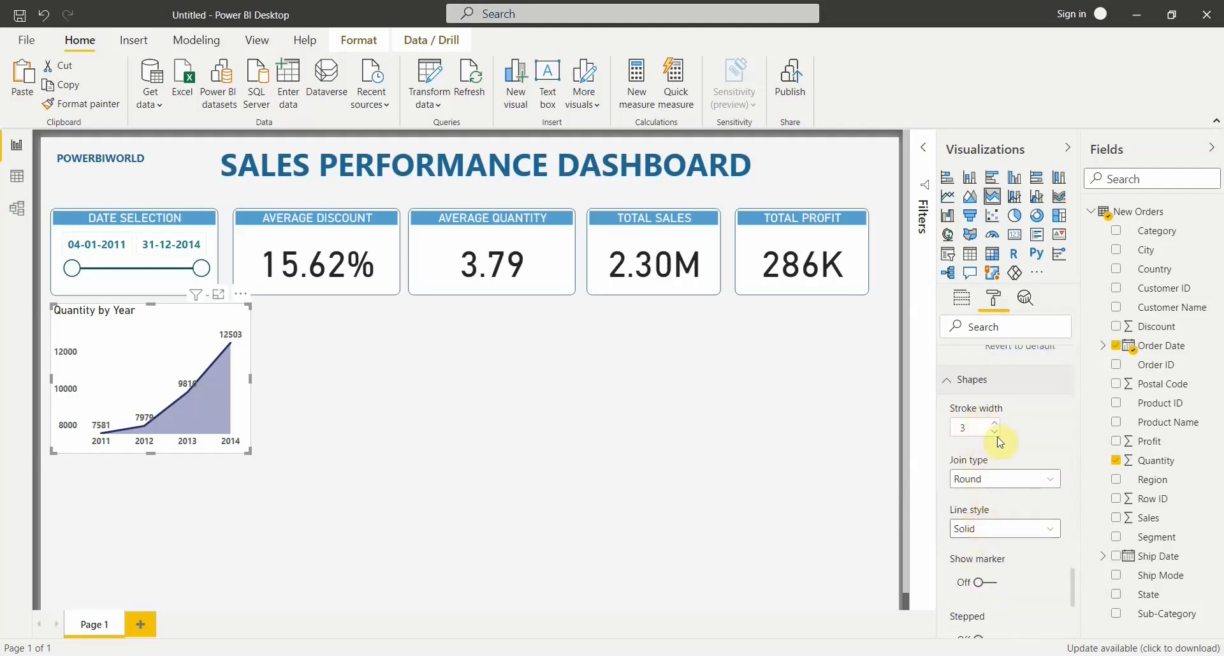
{"action": "left_click", "coordinate": [995, 432]}
{"action": "left_click", "coordinate": [998, 481]}
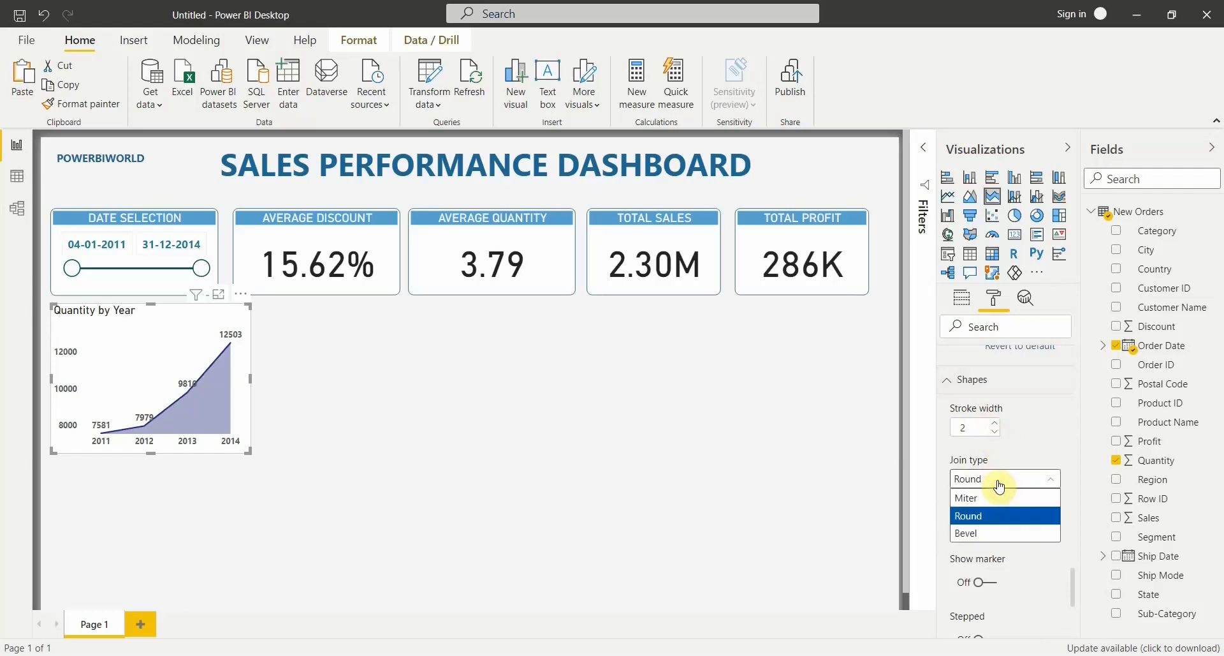
{"action": "left_click", "coordinate": [993, 521]}
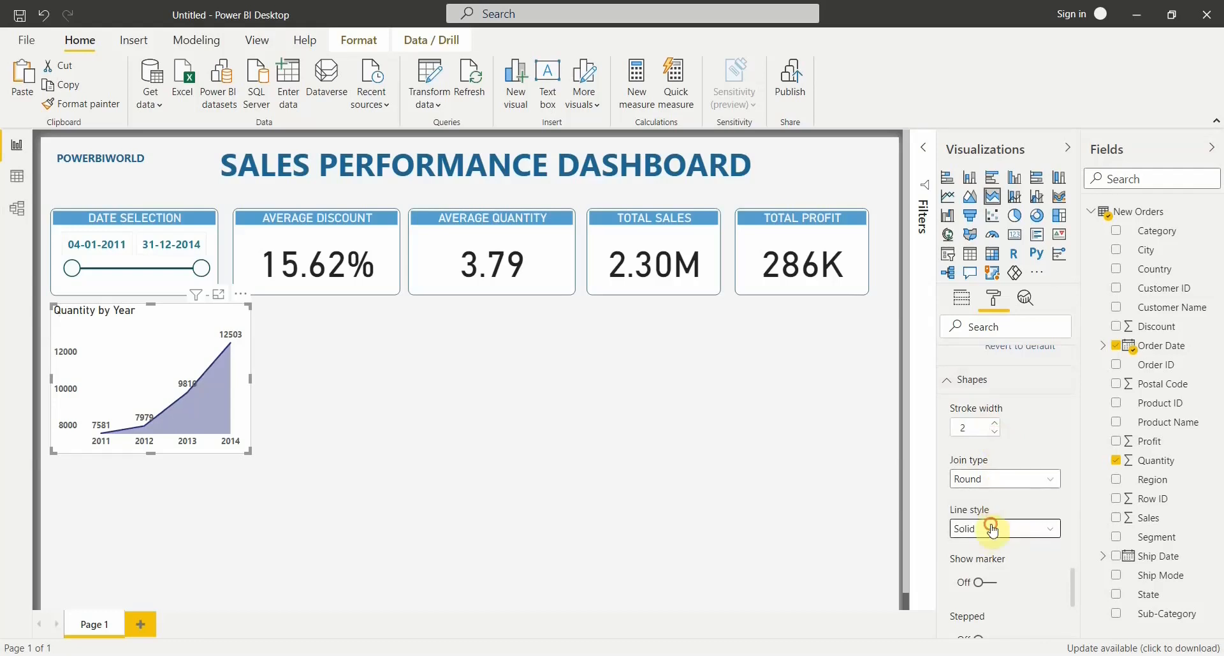
Step: Try the Dotted line style on the area chart, and set the style to Dashed
{"action": "left_click", "coordinate": [993, 528]}
{"action": "left_click", "coordinate": [988, 581]}
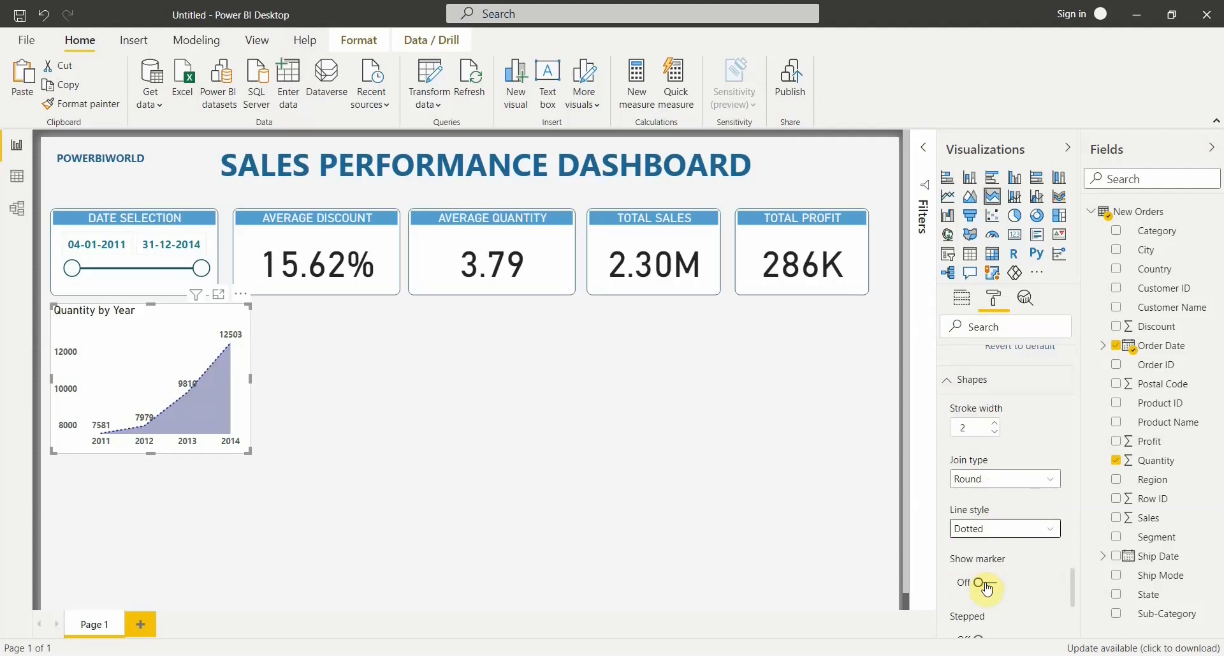
{"action": "left_click", "coordinate": [998, 530]}
{"action": "left_click", "coordinate": [999, 556]}
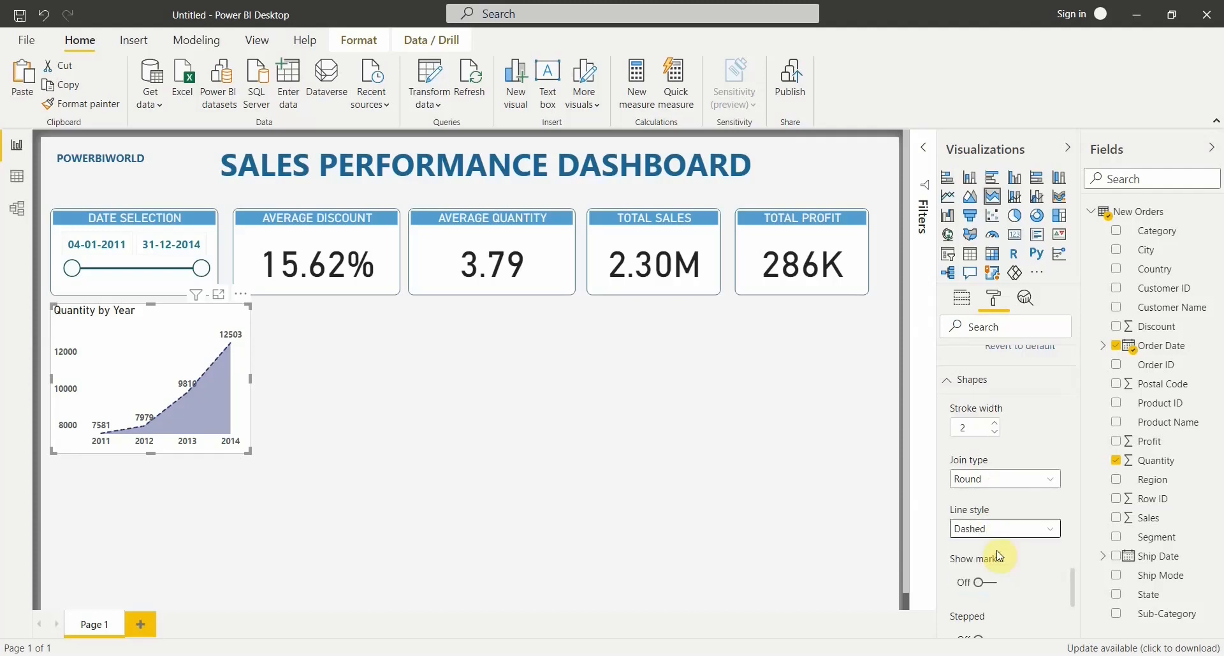
Step: Show markers on the area chart's line
{"action": "scroll", "coordinate": [1041, 531], "scroll_direction": "down", "scroll_amount": 2}
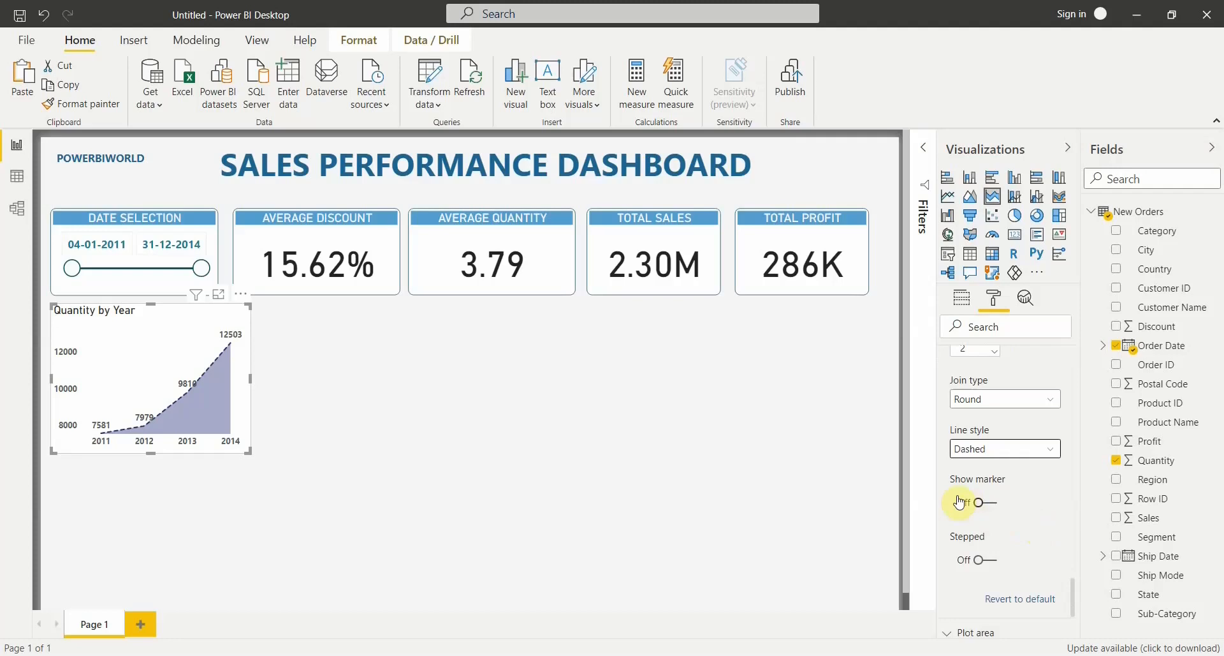
{"action": "left_click", "coordinate": [989, 503]}
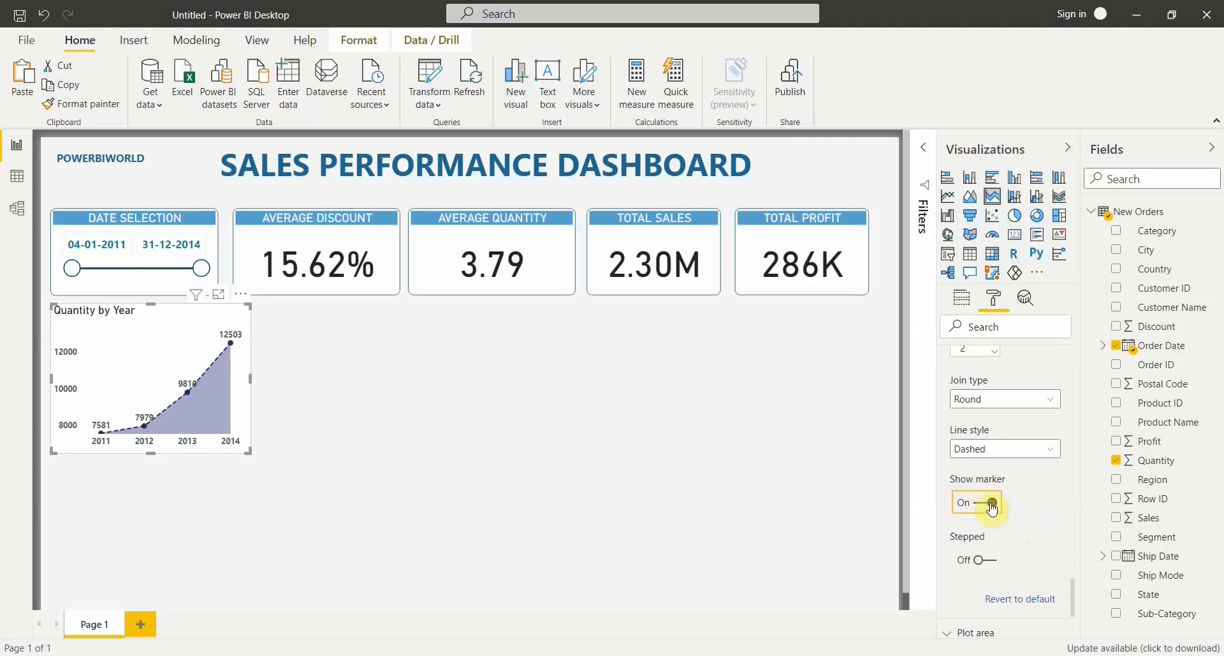
{"action": "scroll", "coordinate": [1023, 521], "scroll_direction": "down", "scroll_amount": 2}
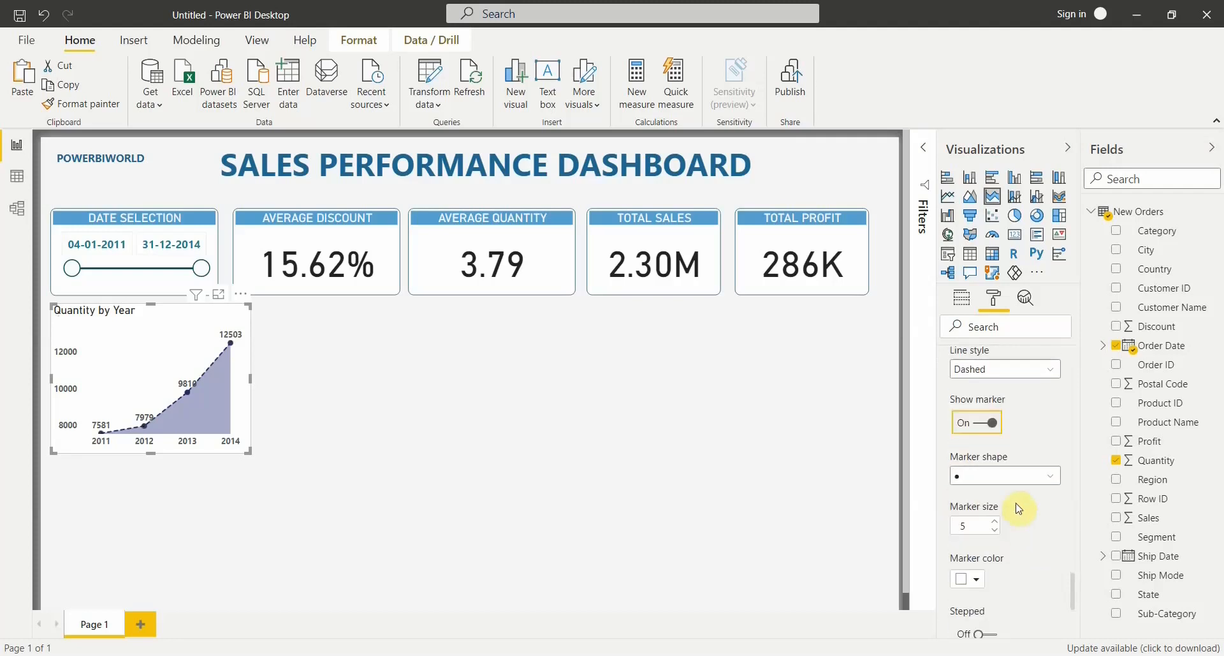
Step: Try the triangle marker shape and switch it back to the circle
{"action": "left_click", "coordinate": [1011, 485]}
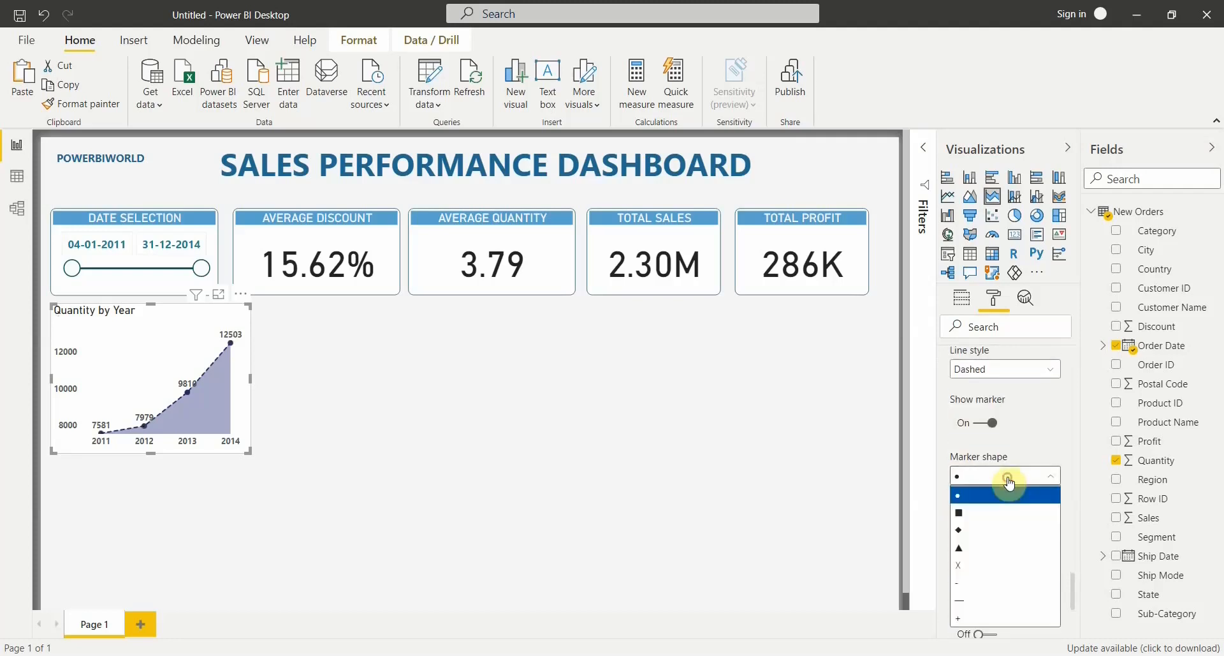
{"action": "left_click", "coordinate": [998, 545]}
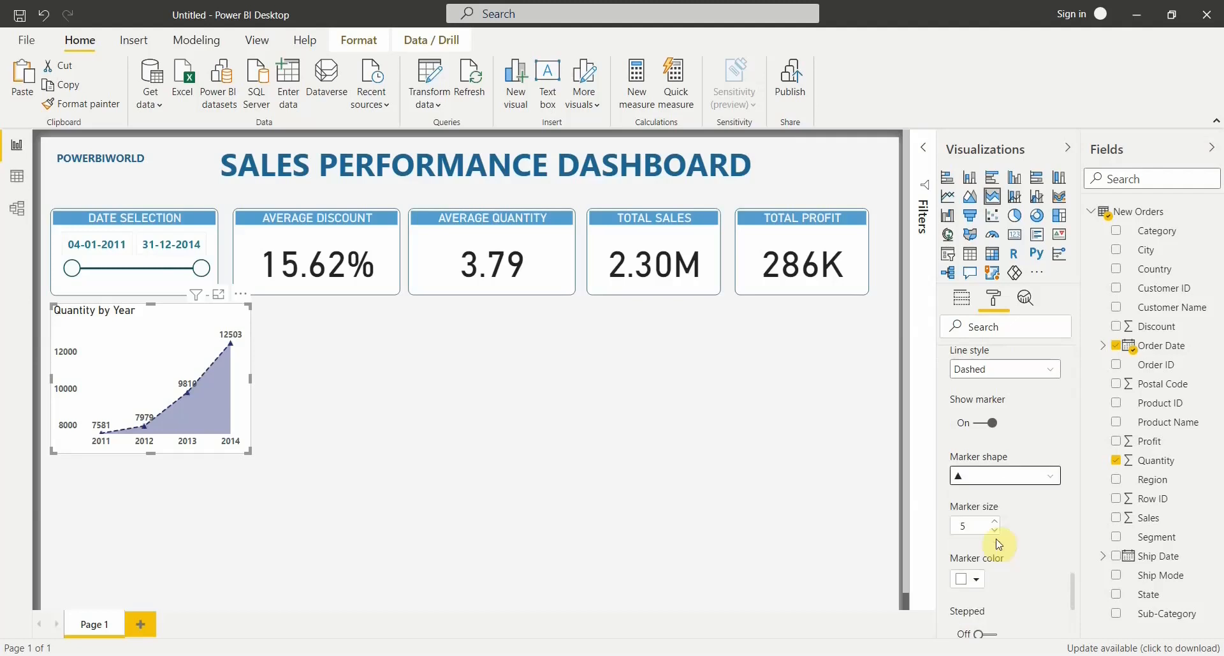
{"action": "left_click", "coordinate": [1005, 487]}
{"action": "left_click", "coordinate": [1004, 492]}
Step: Try a marker size of 6 and return it to 5
{"action": "scroll", "coordinate": [1004, 501], "scroll_direction": "down", "scroll_amount": 2}
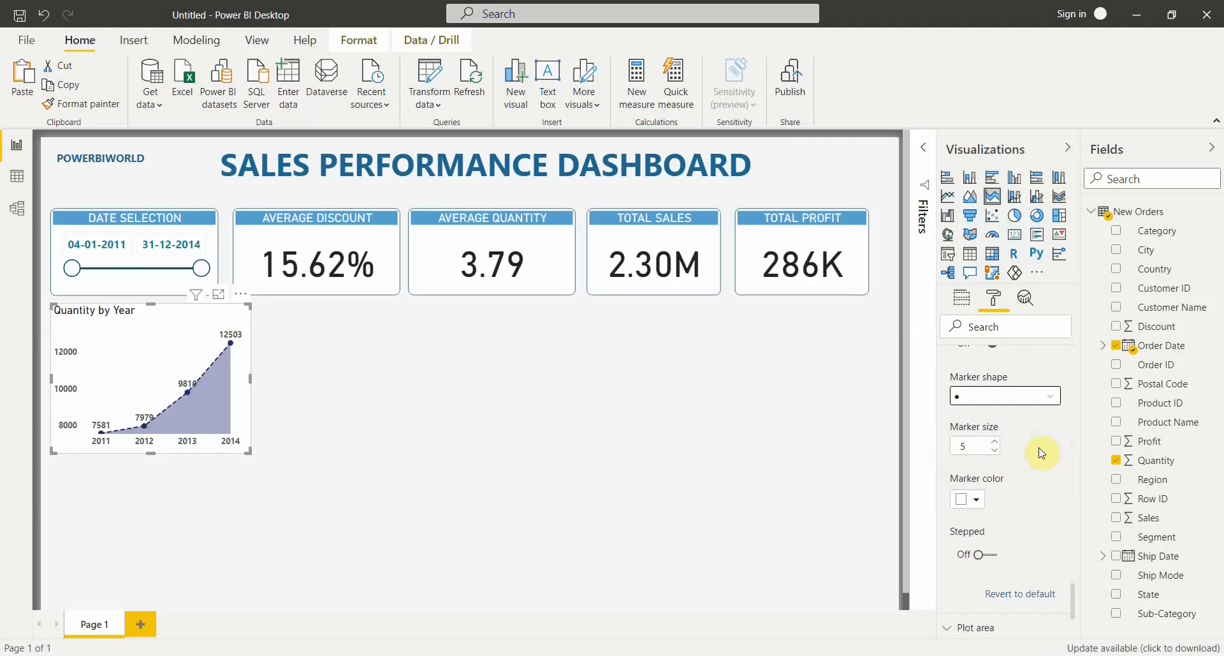
{"action": "left_click", "coordinate": [996, 442]}
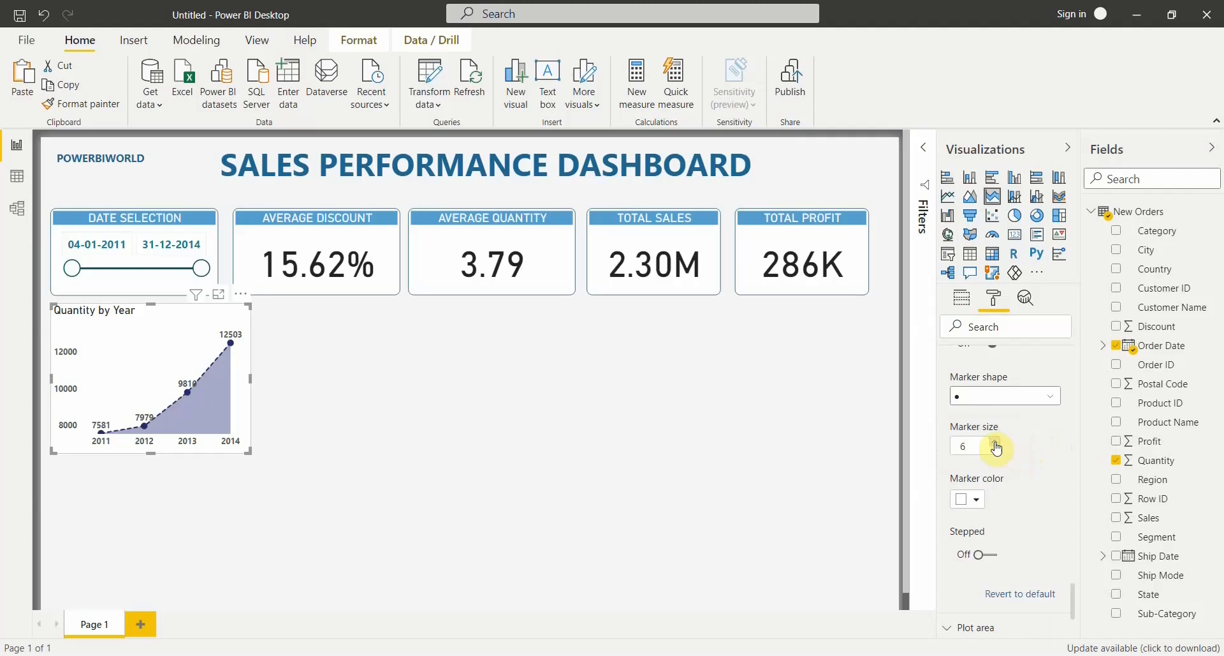
{"action": "left_click", "coordinate": [994, 450]}
{"action": "left_click", "coordinate": [954, 441]}
{"action": "scroll", "coordinate": [1025, 505], "scroll_direction": "down", "scroll_amount": 5}
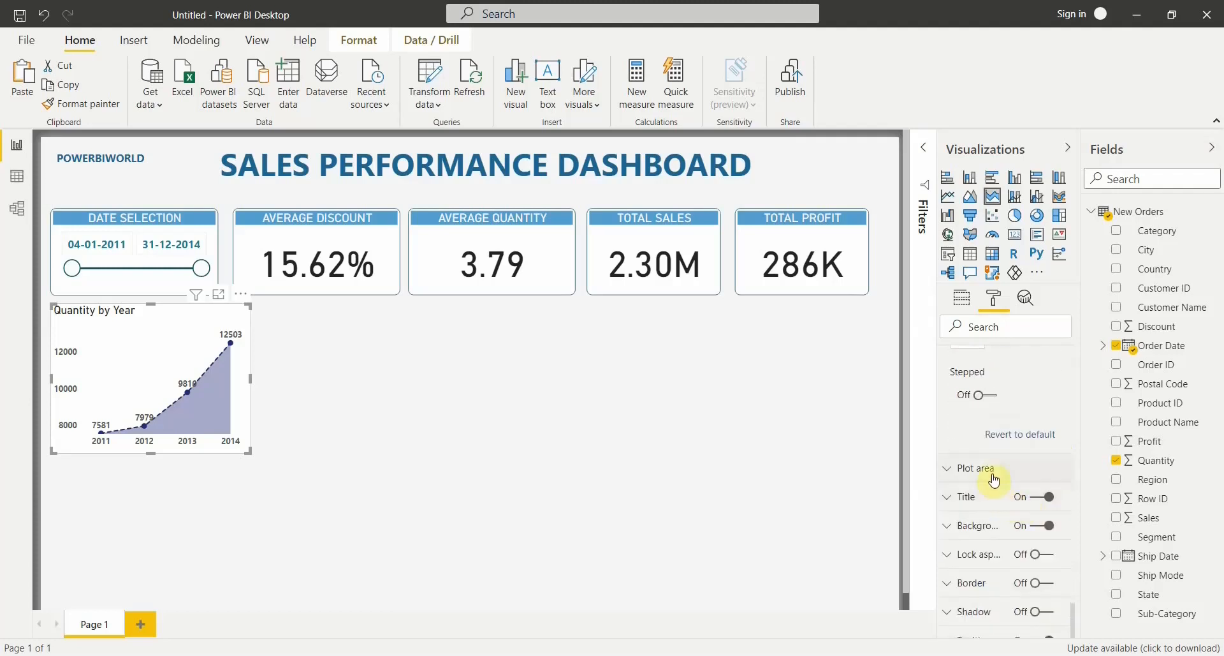
{"action": "left_click", "coordinate": [993, 476]}
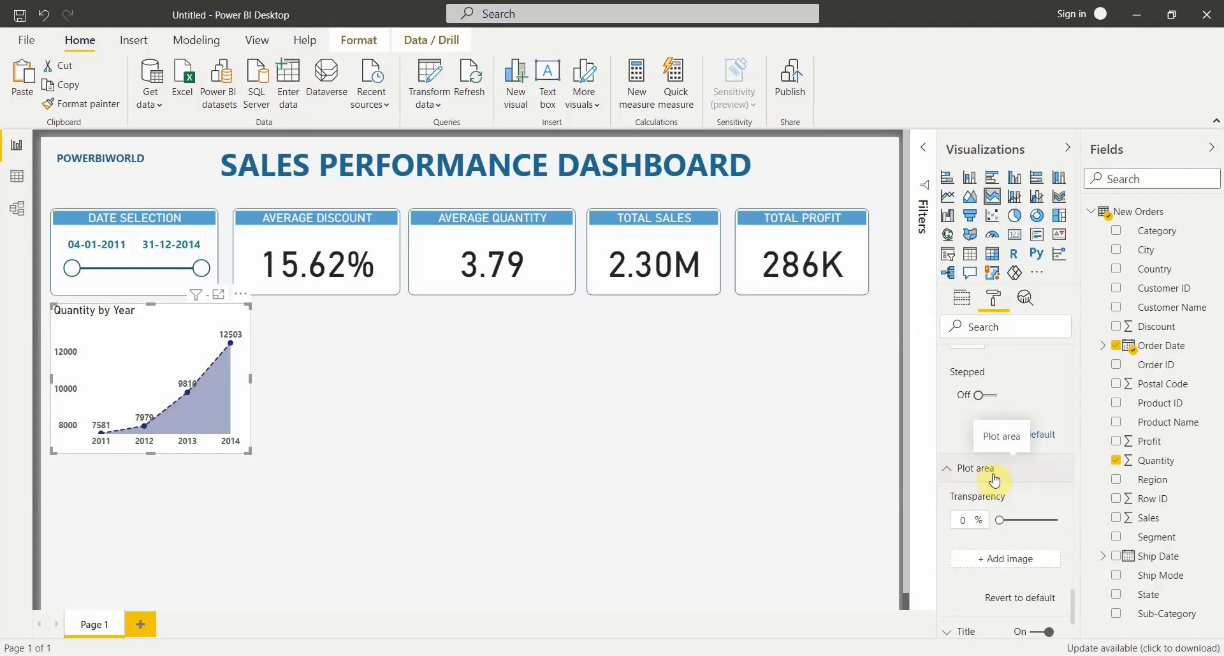
{"action": "left_click", "coordinate": [995, 480]}
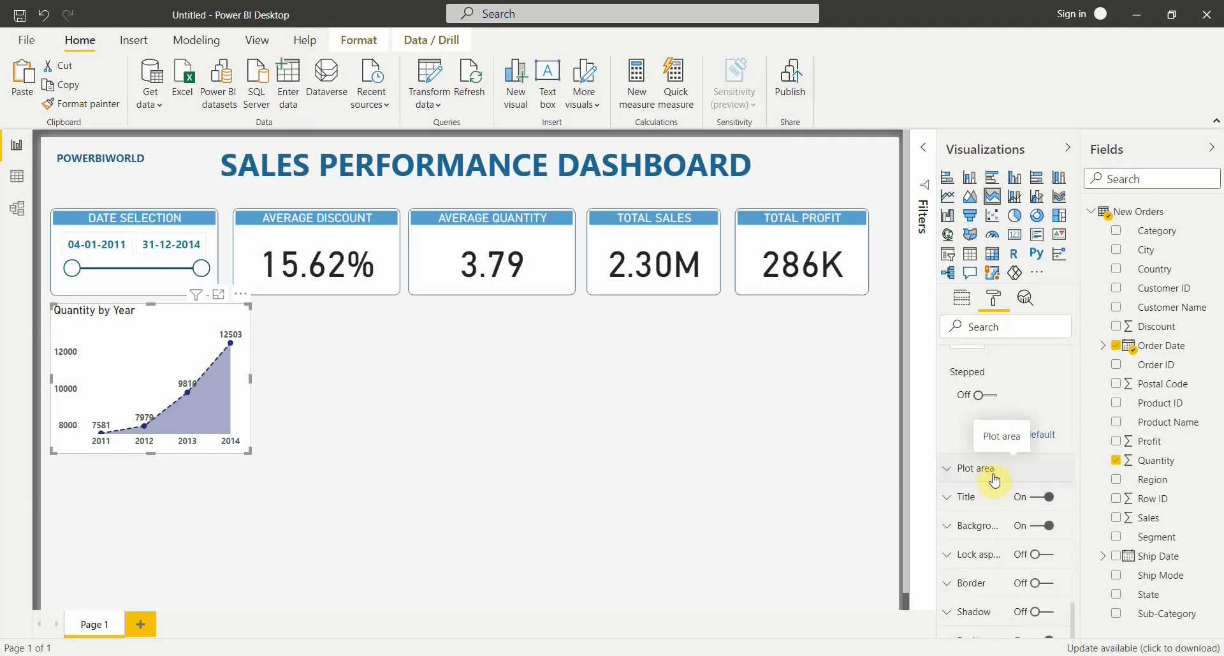
Step: Replace the area chart's title text with "# OF ORDERS"
{"action": "scroll", "coordinate": [995, 479], "scroll_direction": "down", "scroll_amount": 1}
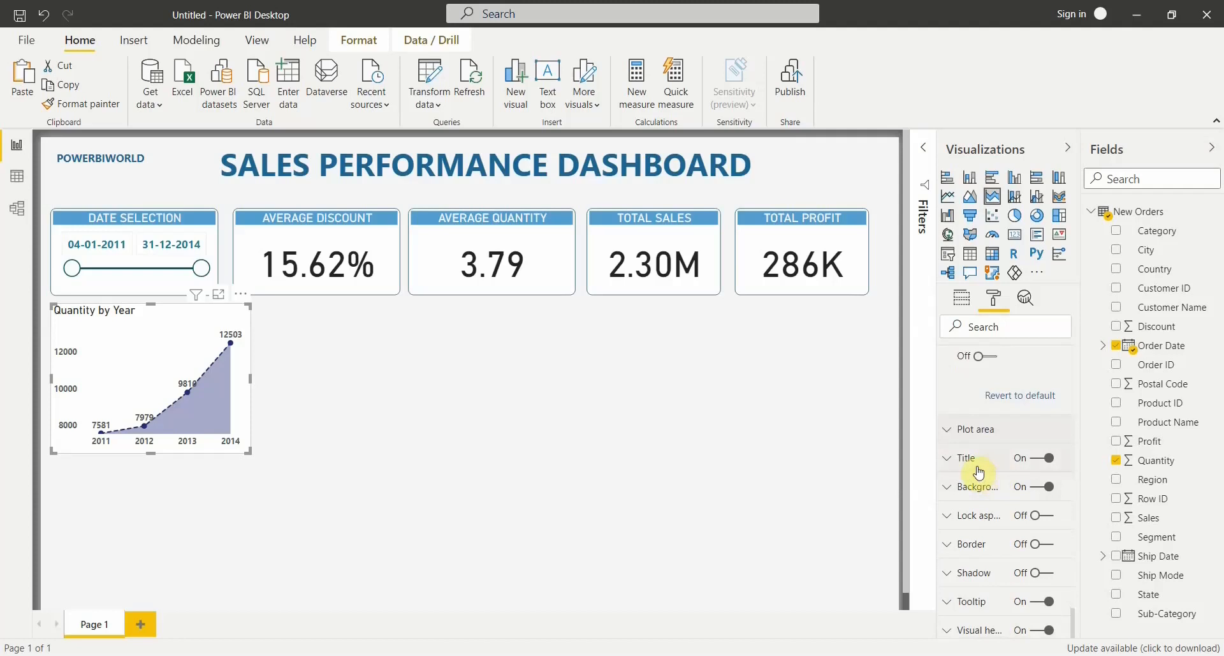
{"action": "left_click", "coordinate": [978, 469]}
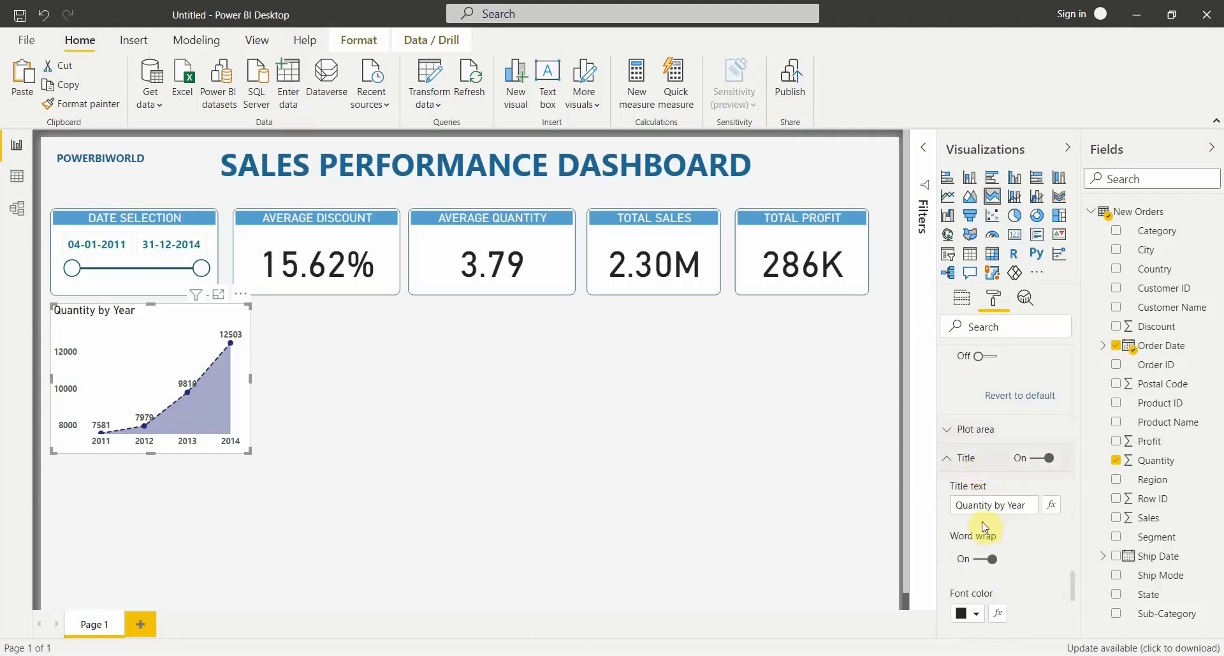
{"action": "left_click_drag", "start_coordinate": [957, 506], "coordinate": [1027, 505]}
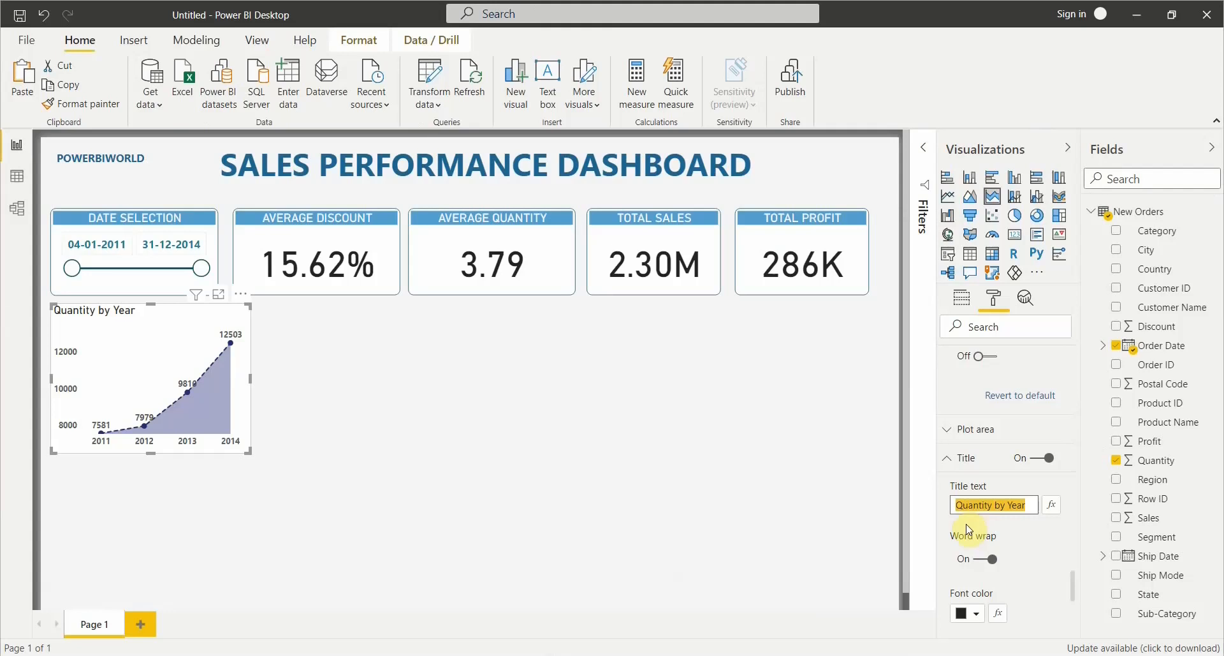
{"action": "type", "text": "#"}
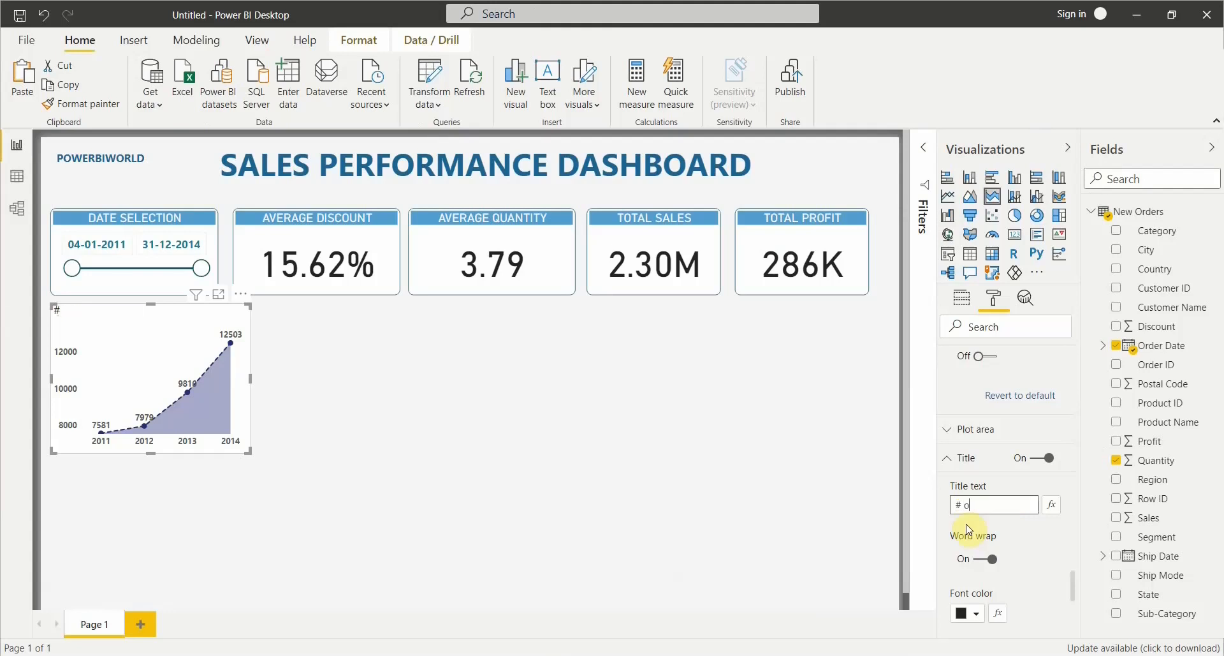
{"action": "type", "text": " OF ORDERS"}
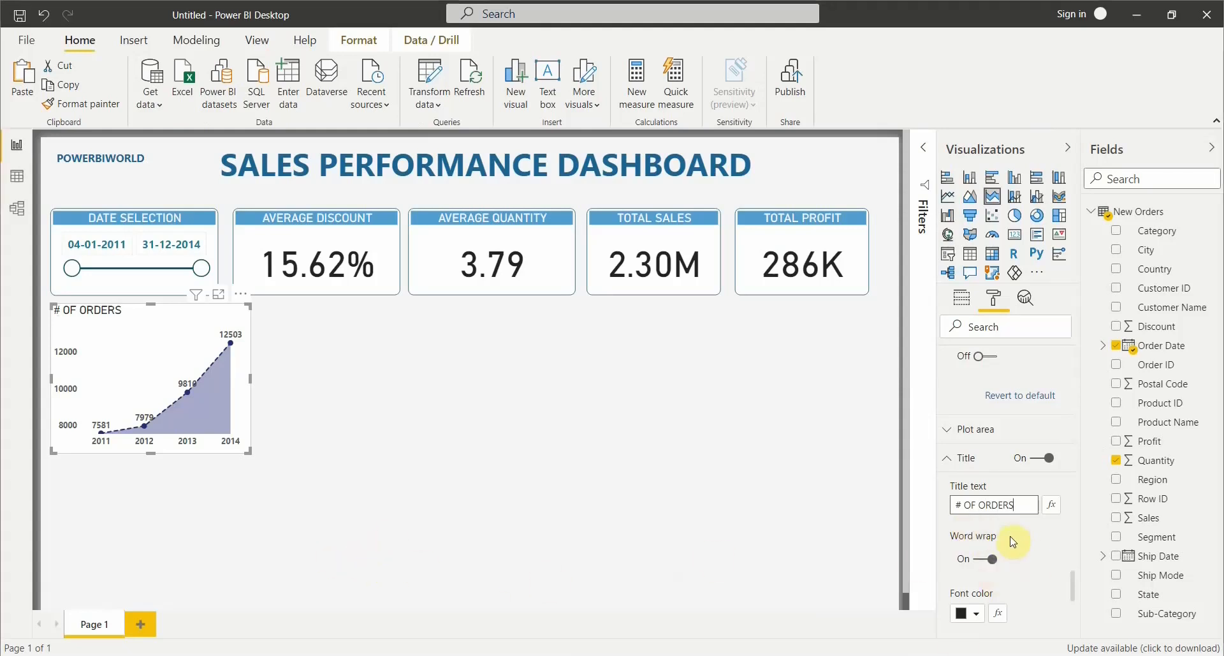
Step: Center the # OF ORDERS title and set its text size to 15 pt
{"action": "scroll", "coordinate": [1020, 562], "scroll_direction": "down", "scroll_amount": 3}
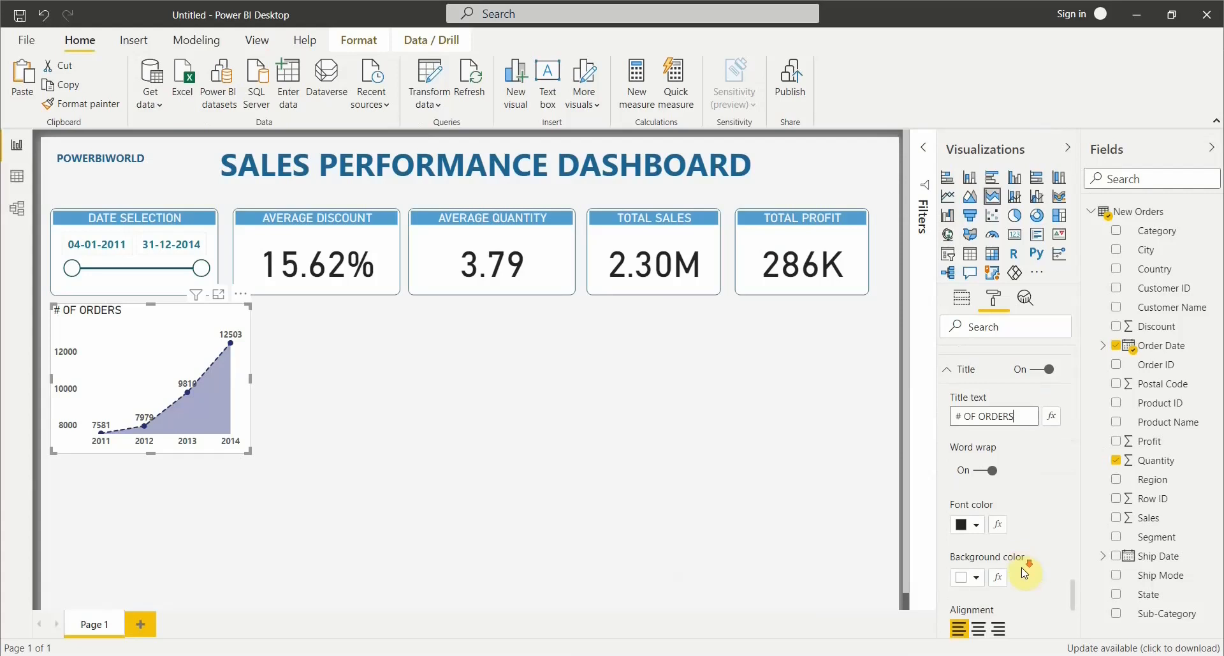
{"action": "left_click", "coordinate": [980, 563]}
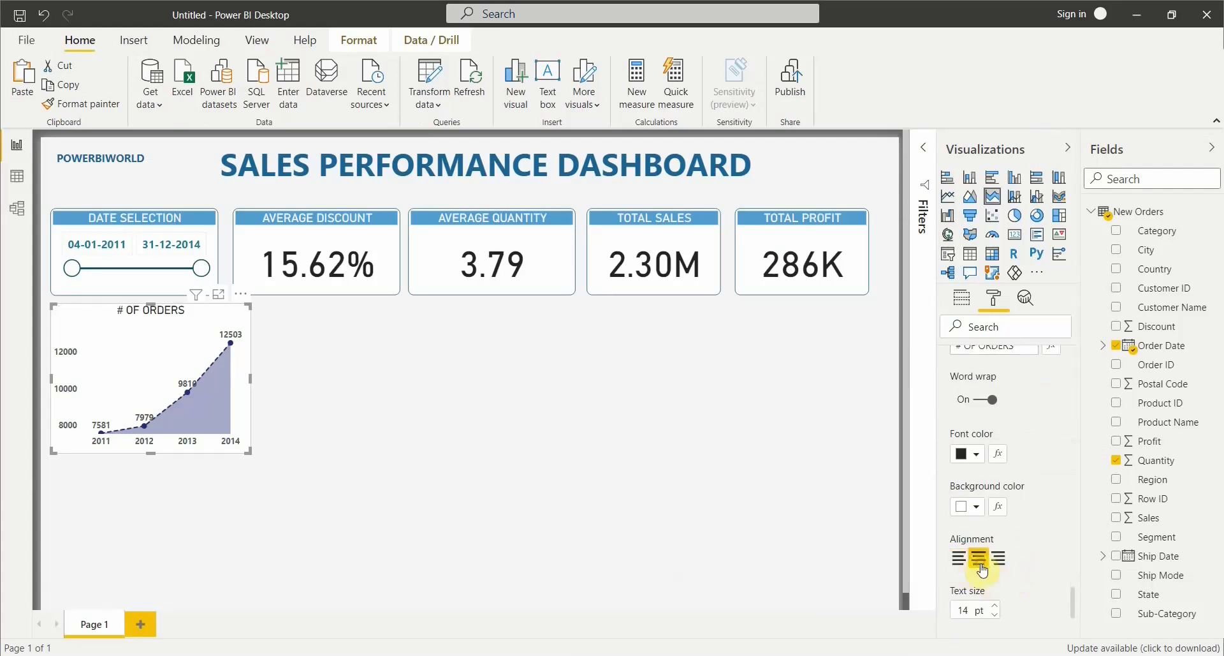
{"action": "left_click", "coordinate": [995, 604]}
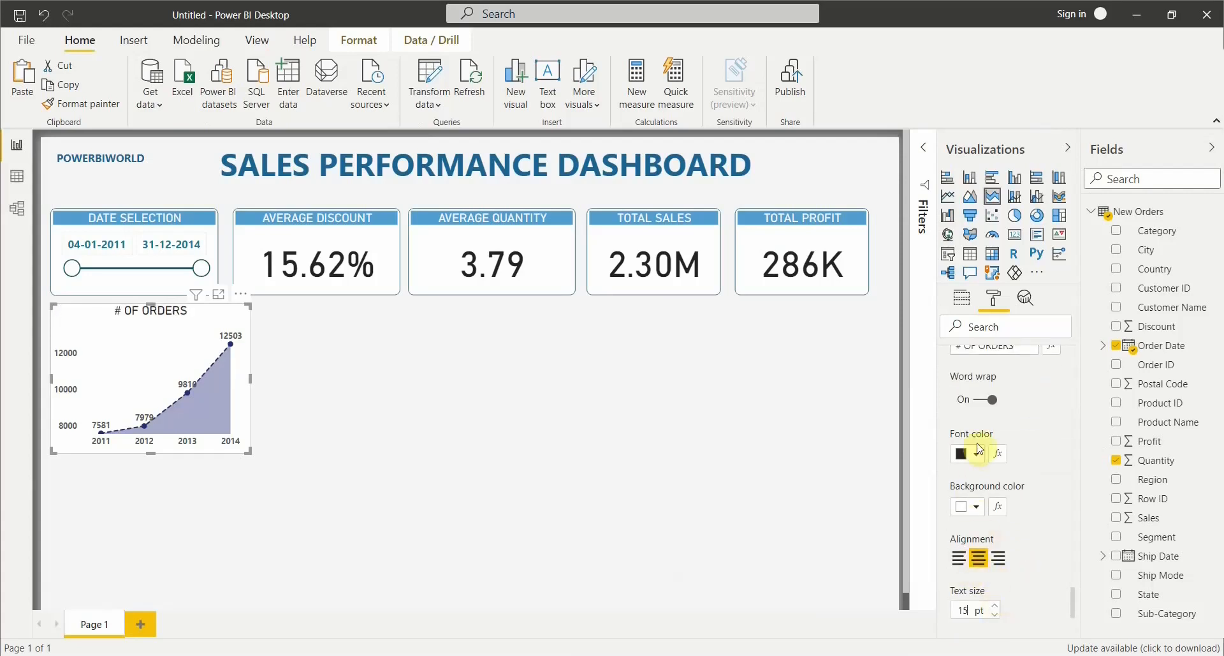
Step: Give the # OF ORDERS title a very light grey font on the recently used medium blue background
{"action": "left_click", "coordinate": [980, 455]}
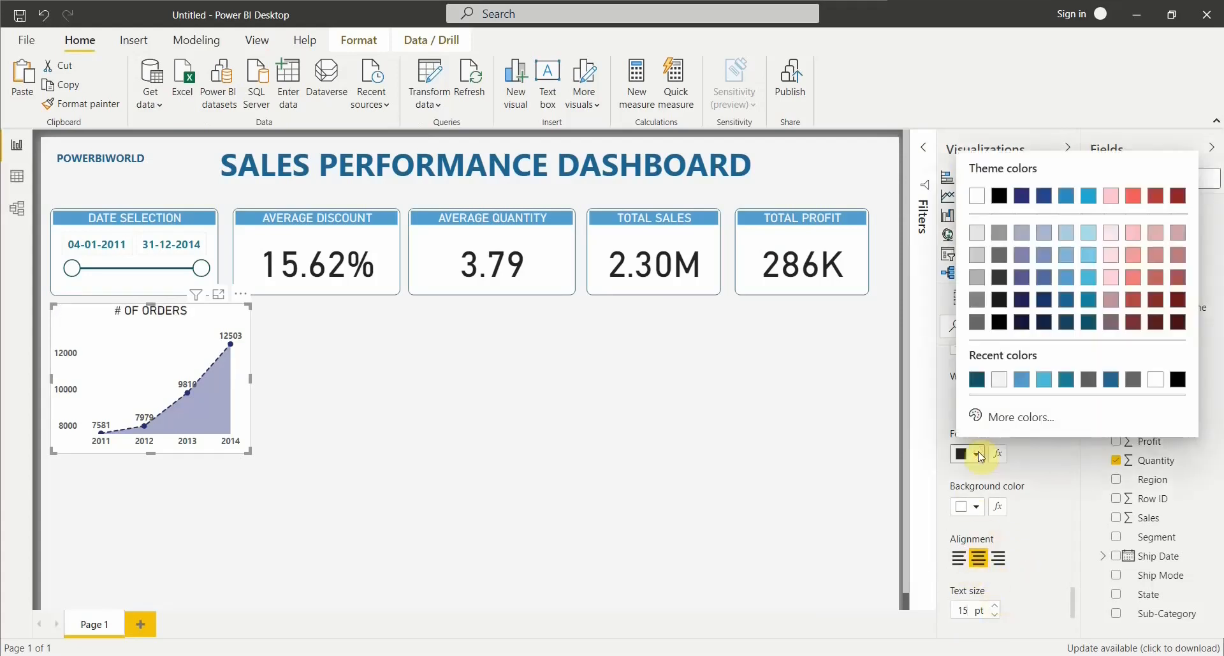
{"action": "left_click", "coordinate": [1001, 384]}
{"action": "left_click", "coordinate": [976, 508]}
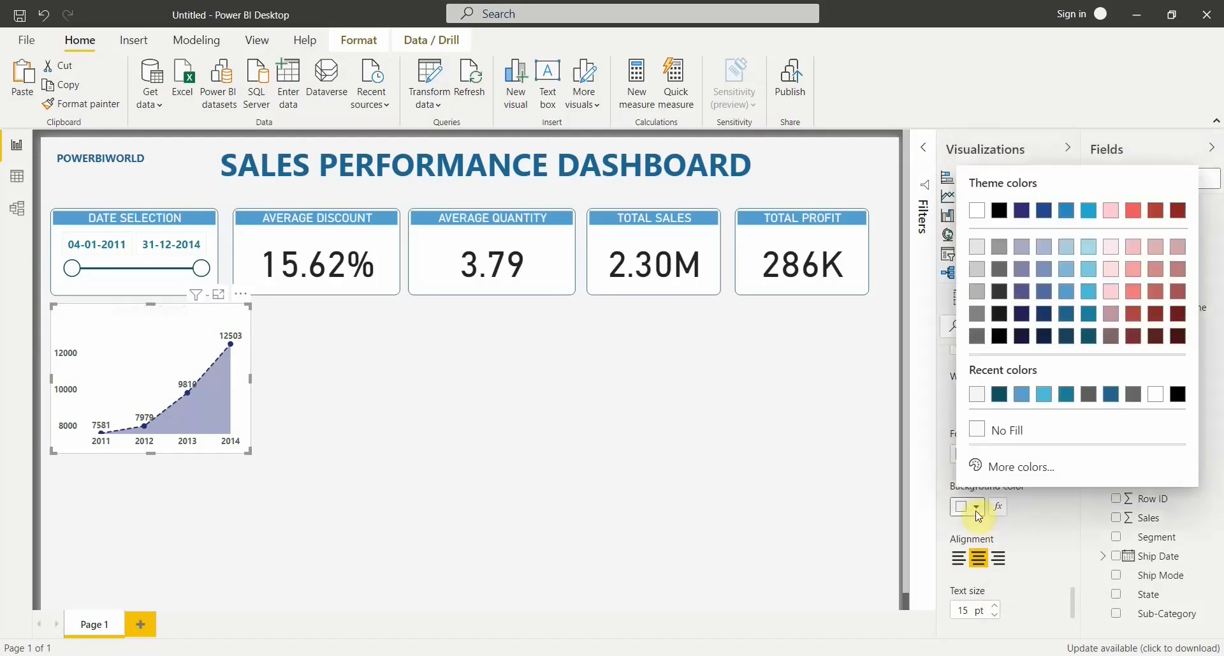
{"action": "left_click", "coordinate": [1023, 397]}
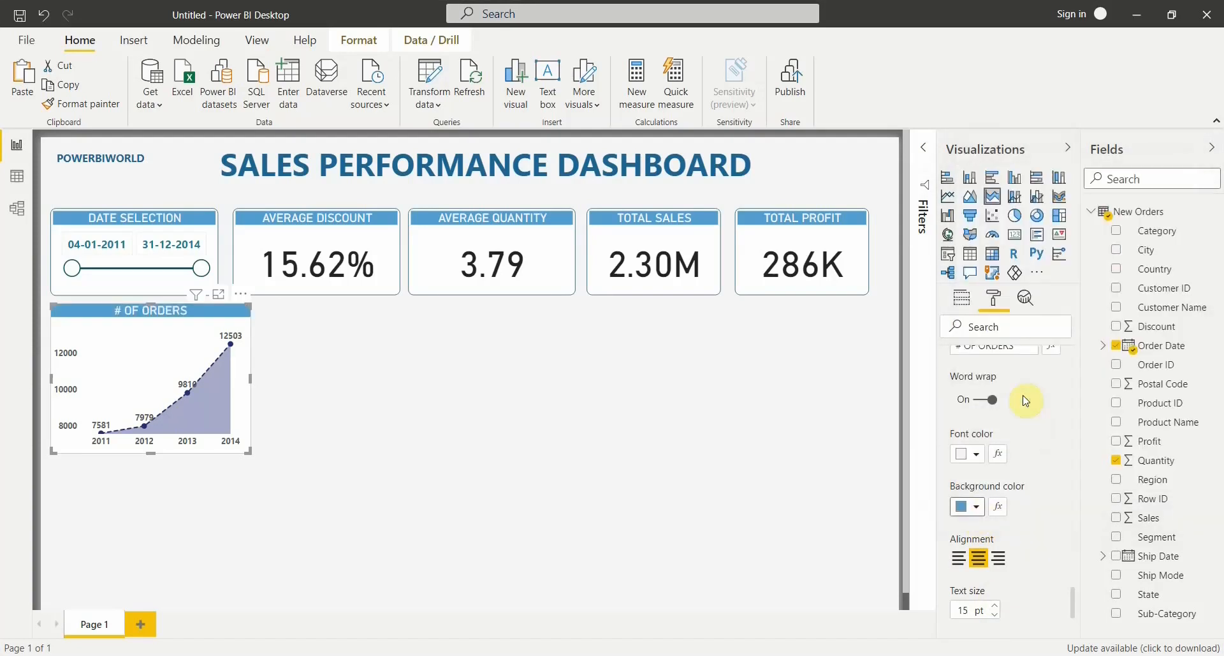
{"action": "scroll", "coordinate": [1001, 420], "scroll_direction": "down", "scroll_amount": 5}
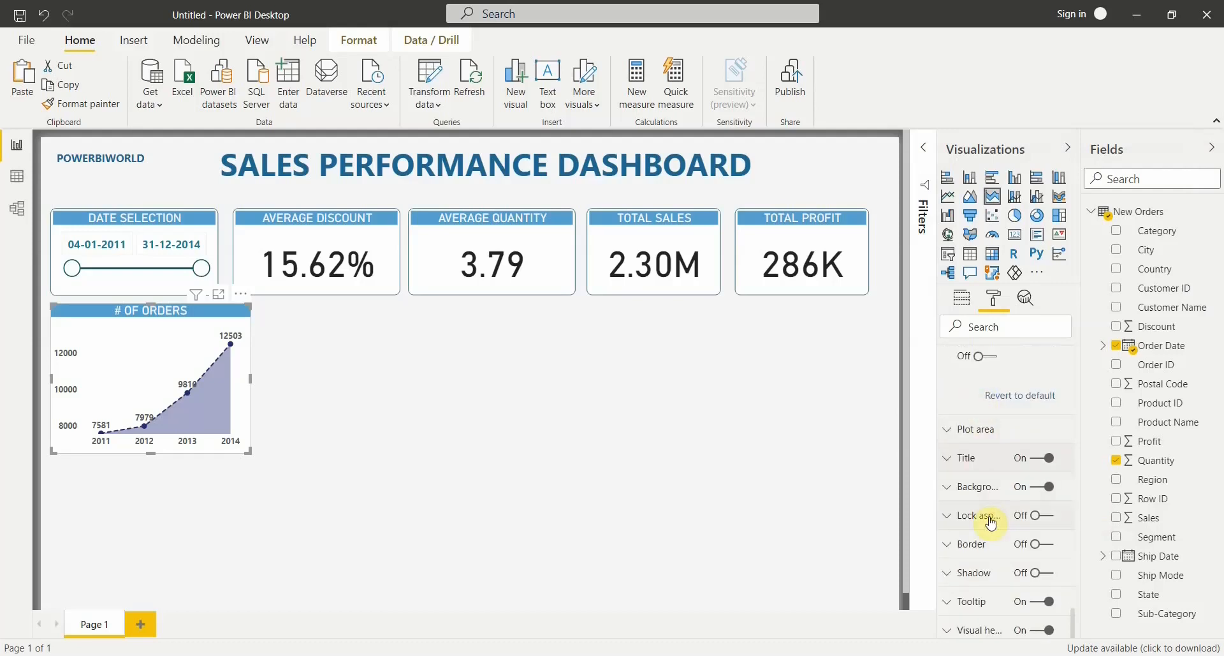
Step: Turn on the # OF ORDERS chart's border with a dark teal color and a radius of 8 px
{"action": "left_click", "coordinate": [992, 549]}
{"action": "scroll", "coordinate": [993, 546], "scroll_direction": "down", "scroll_amount": 1}
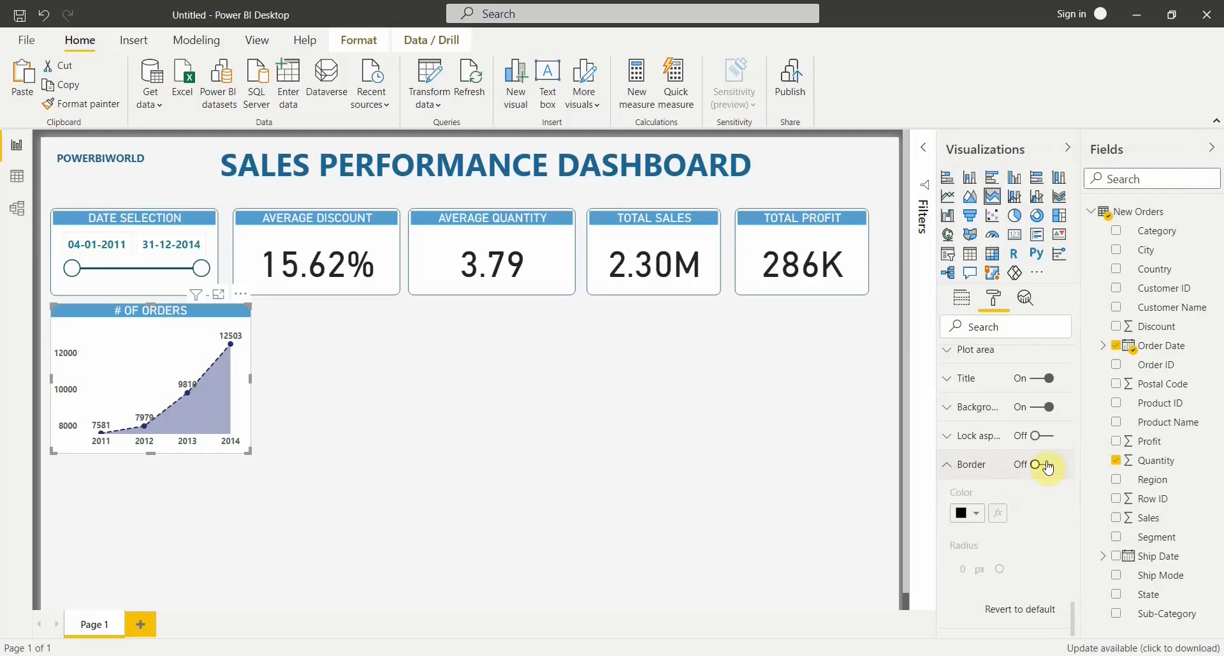
{"action": "left_click", "coordinate": [1038, 465]}
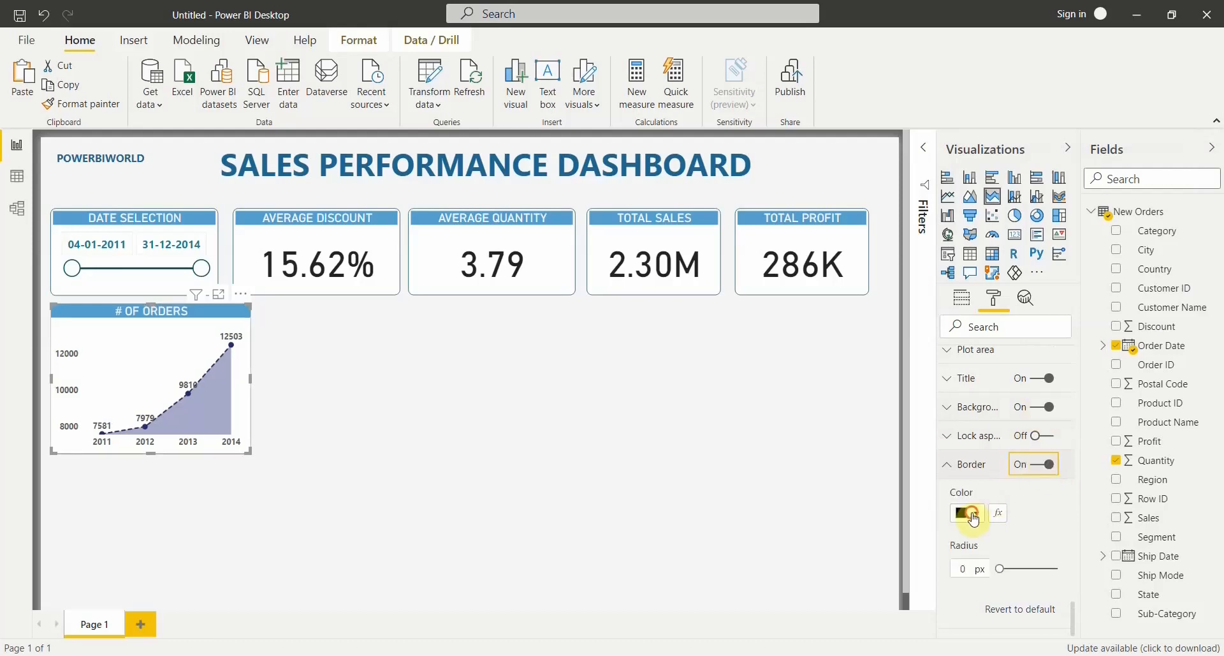
{"action": "left_click", "coordinate": [967, 513]}
{"action": "left_click", "coordinate": [1020, 441]}
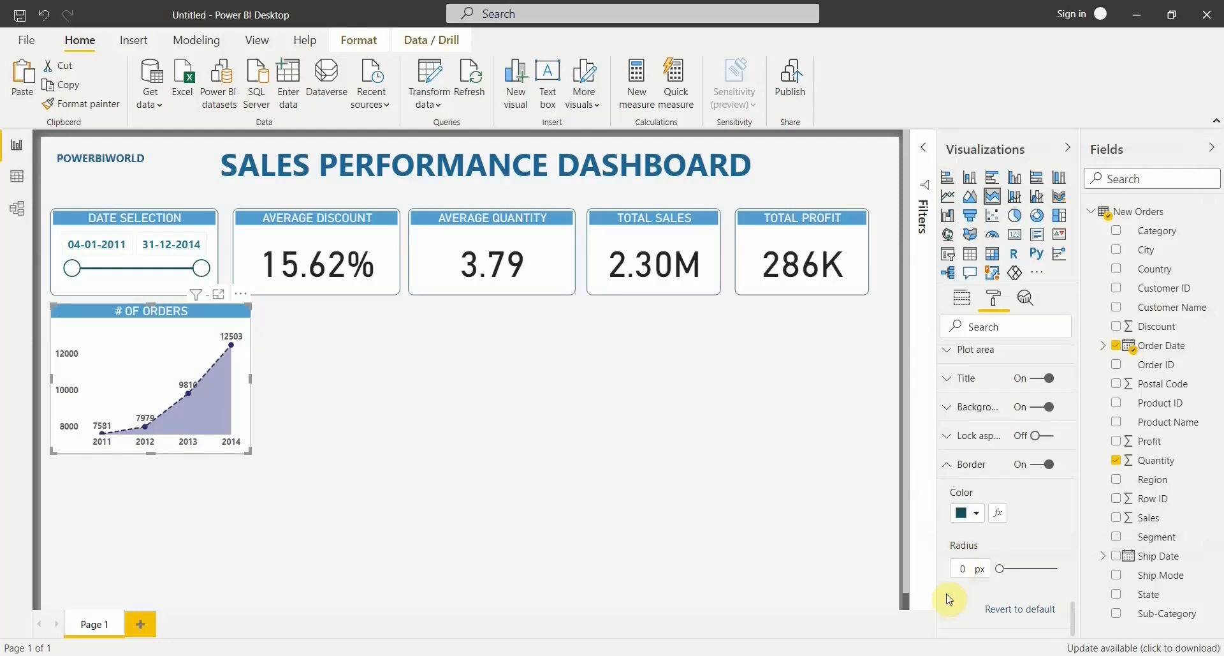
{"action": "type", "text": "8"}
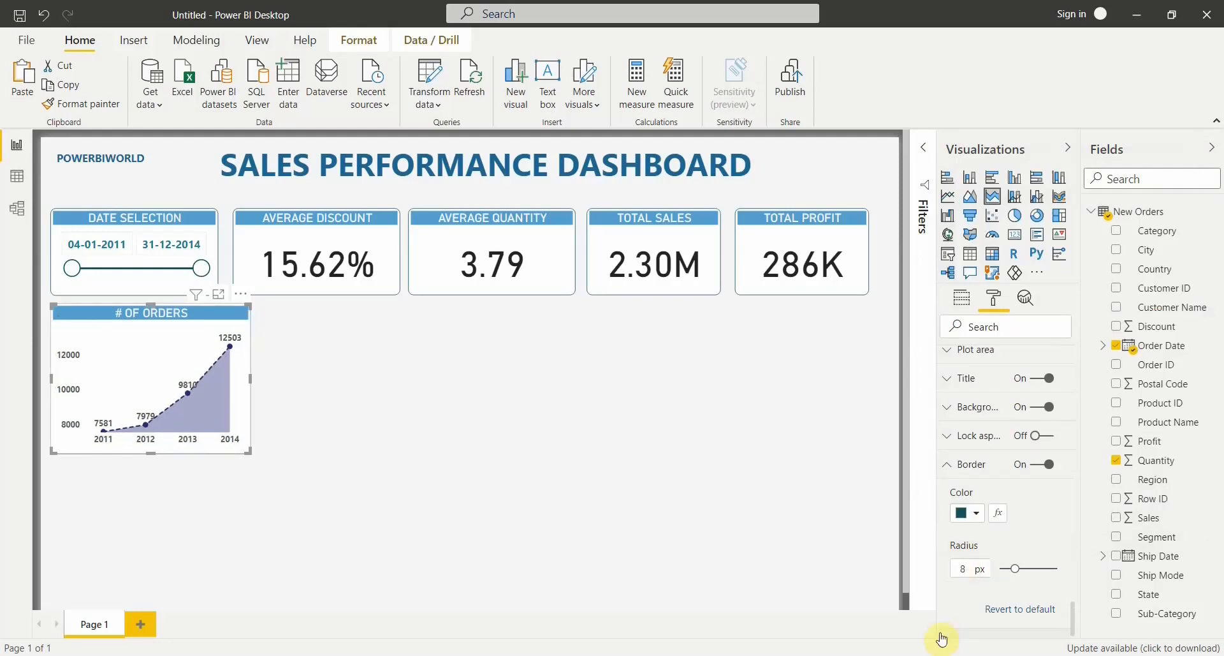
{"action": "left_click", "coordinate": [972, 464]}
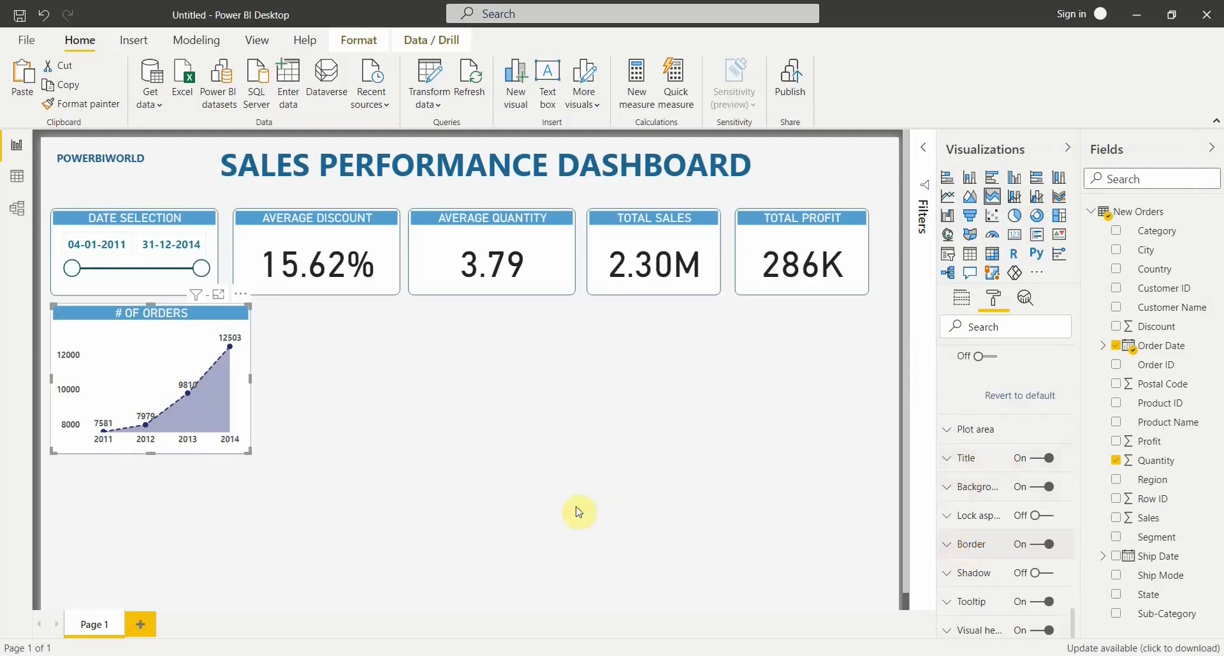
{"action": "left_click", "coordinate": [764, 526]}
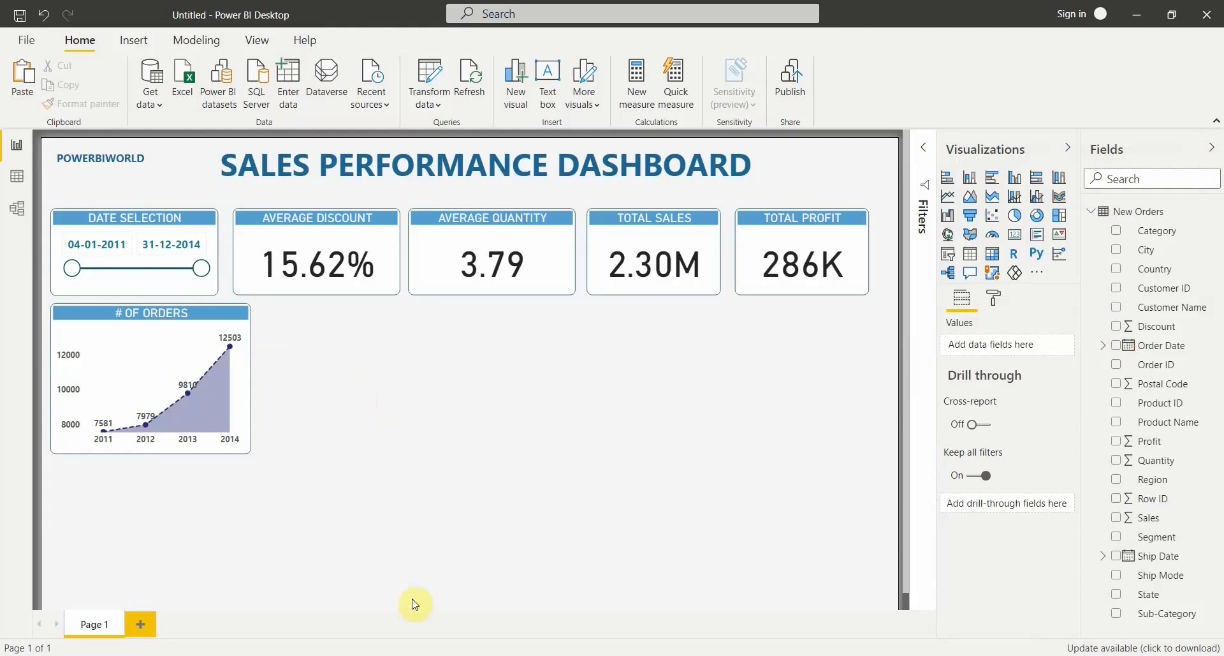
Step: Examine the SALES BY SEGMENT & CATEGORY chart in the SALES DASHBOARD window and return to the untitled report
{"action": "mouse_move", "coordinate": [673, 650]}
{"action": "left_click", "coordinate": [668, 596]}
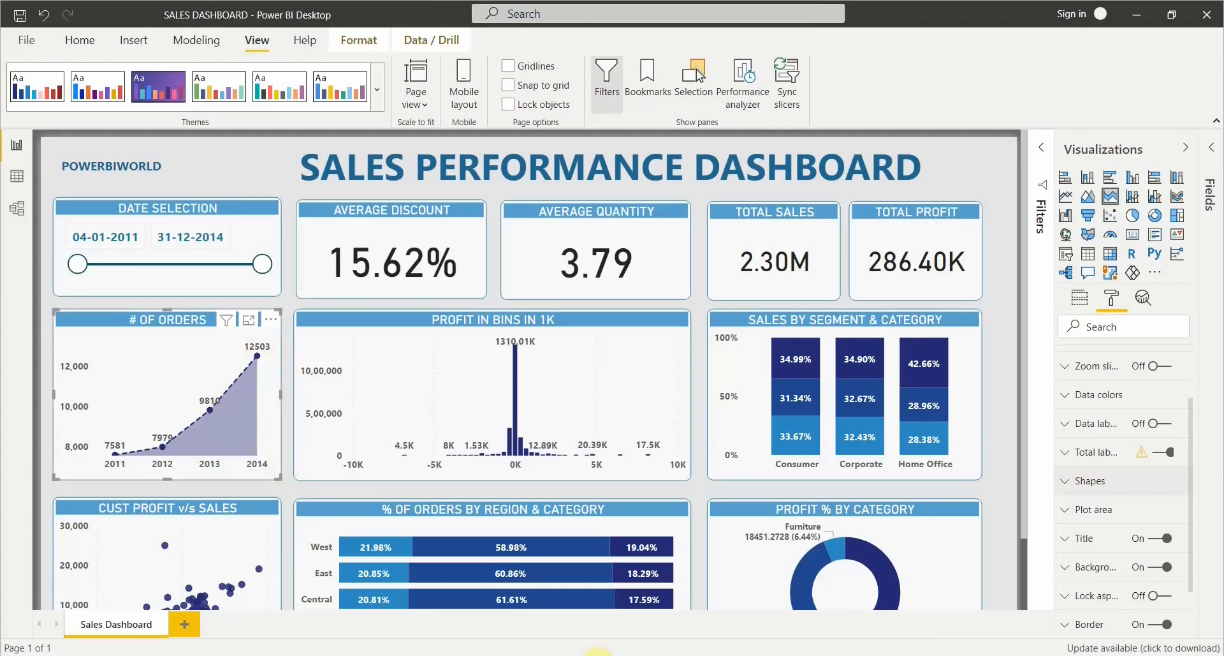
{"action": "mouse_move", "coordinate": [673, 650]}
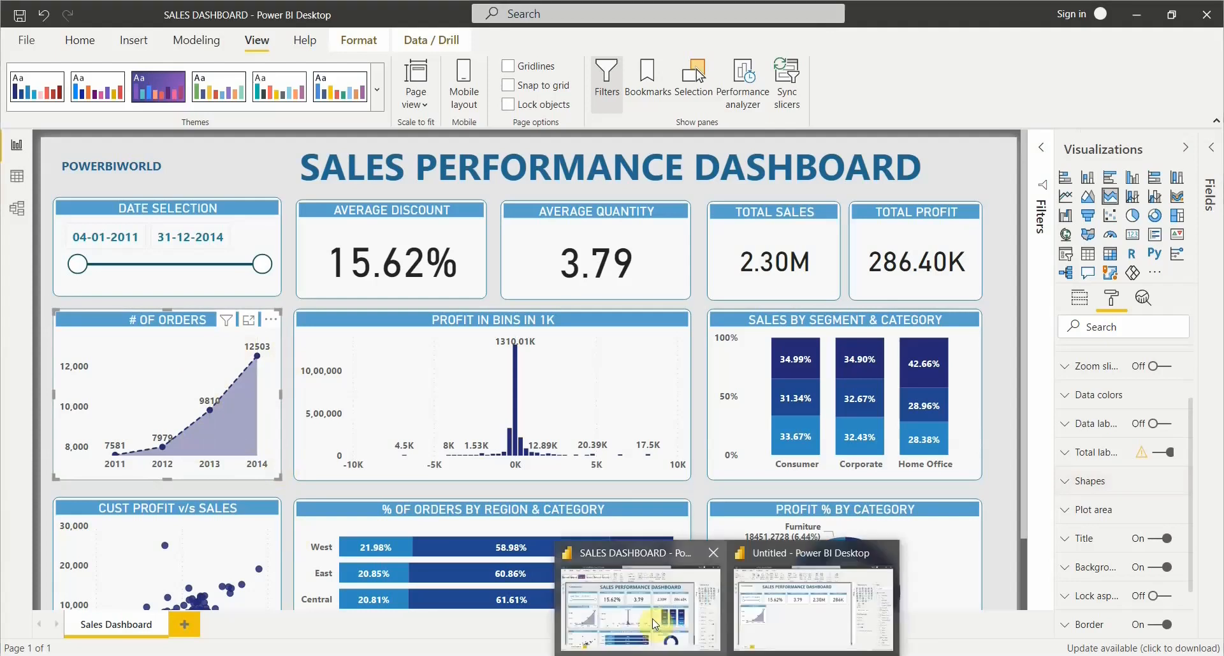
{"action": "left_click", "coordinate": [778, 614]}
{"action": "left_click", "coordinate": [185, 319]}
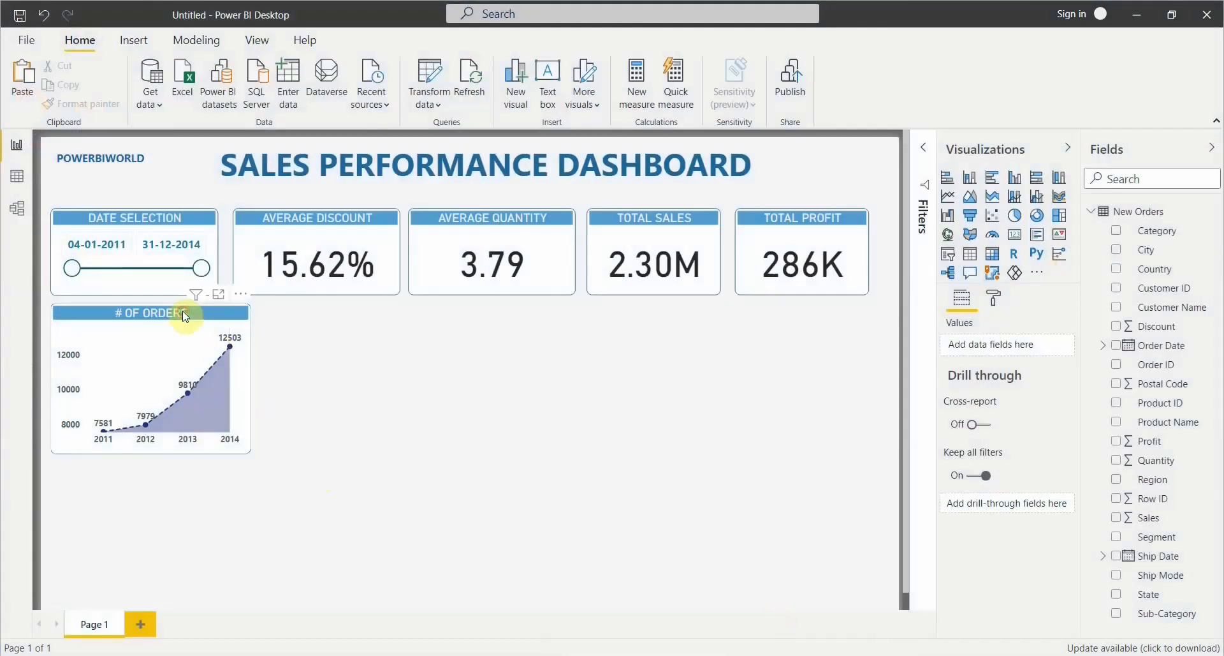
{"action": "left_click", "coordinate": [431, 473]}
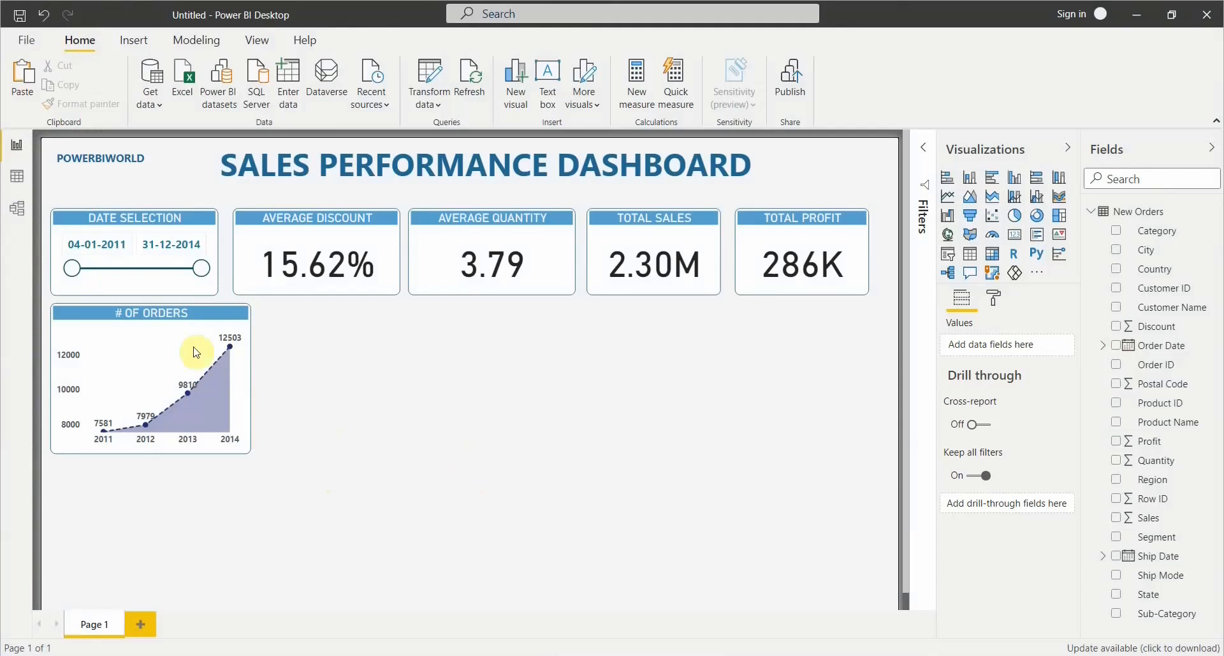
{"action": "left_click", "coordinate": [170, 320]}
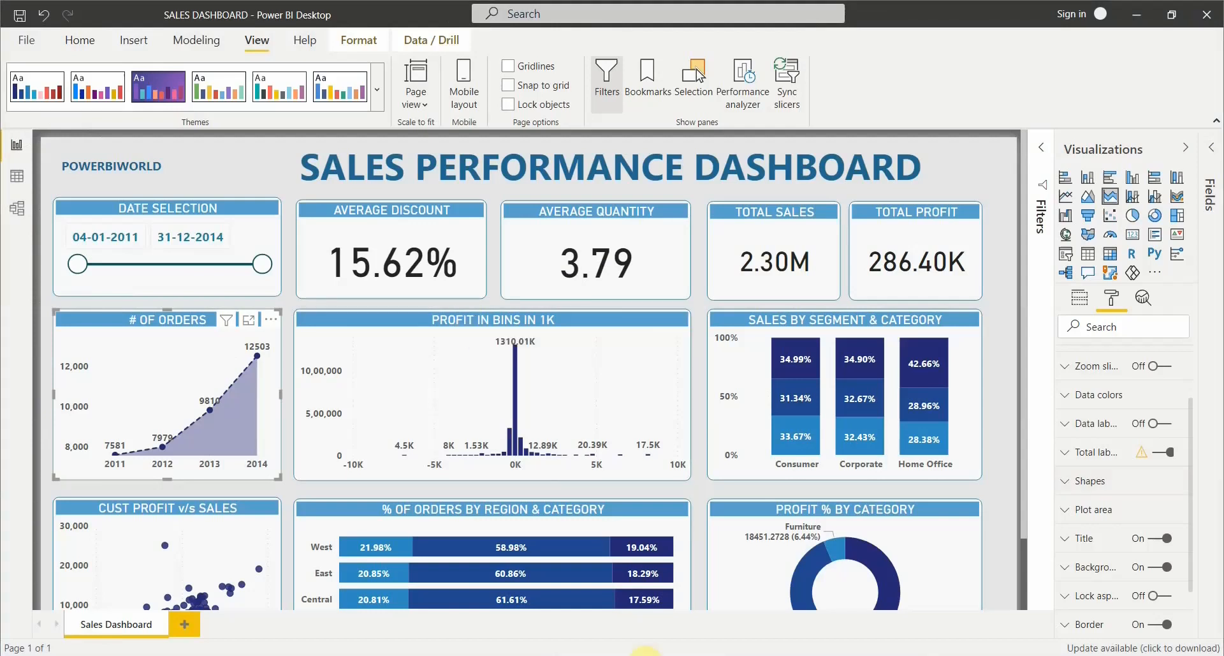
{"action": "left_click", "coordinate": [864, 323]}
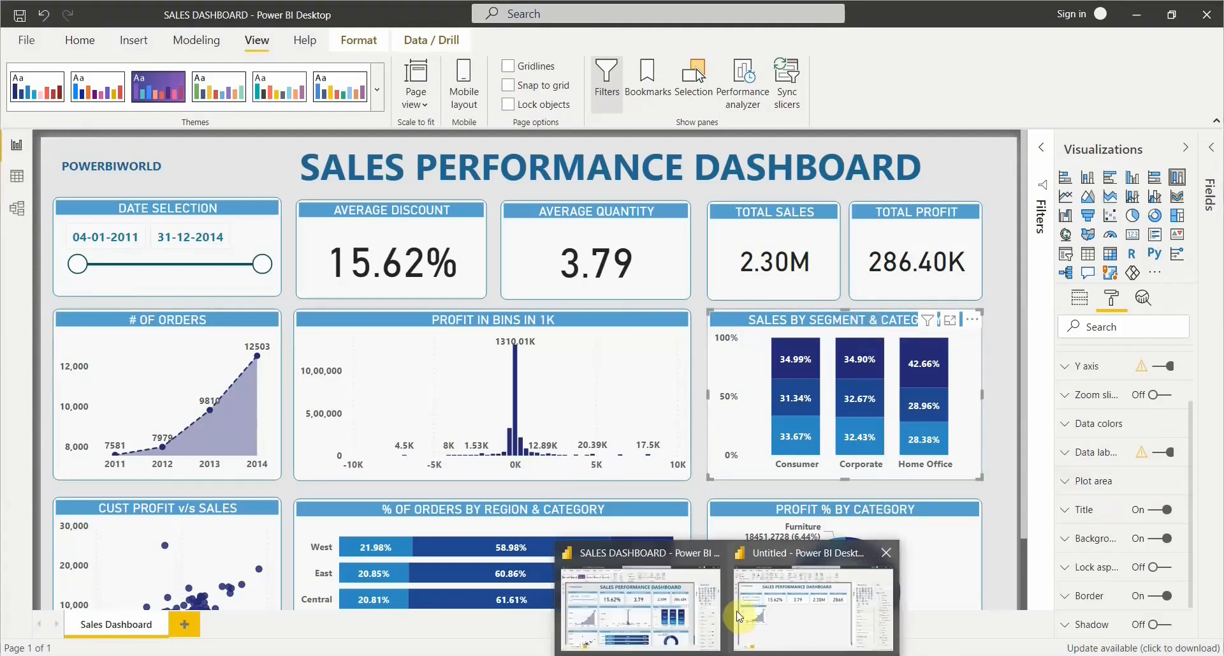
{"action": "left_click", "coordinate": [786, 605]}
Step: Duplicate the # OF ORDERS chart beside the original and convert the copy to a 100% stacked column chart
{"action": "left_click", "coordinate": [165, 322]}
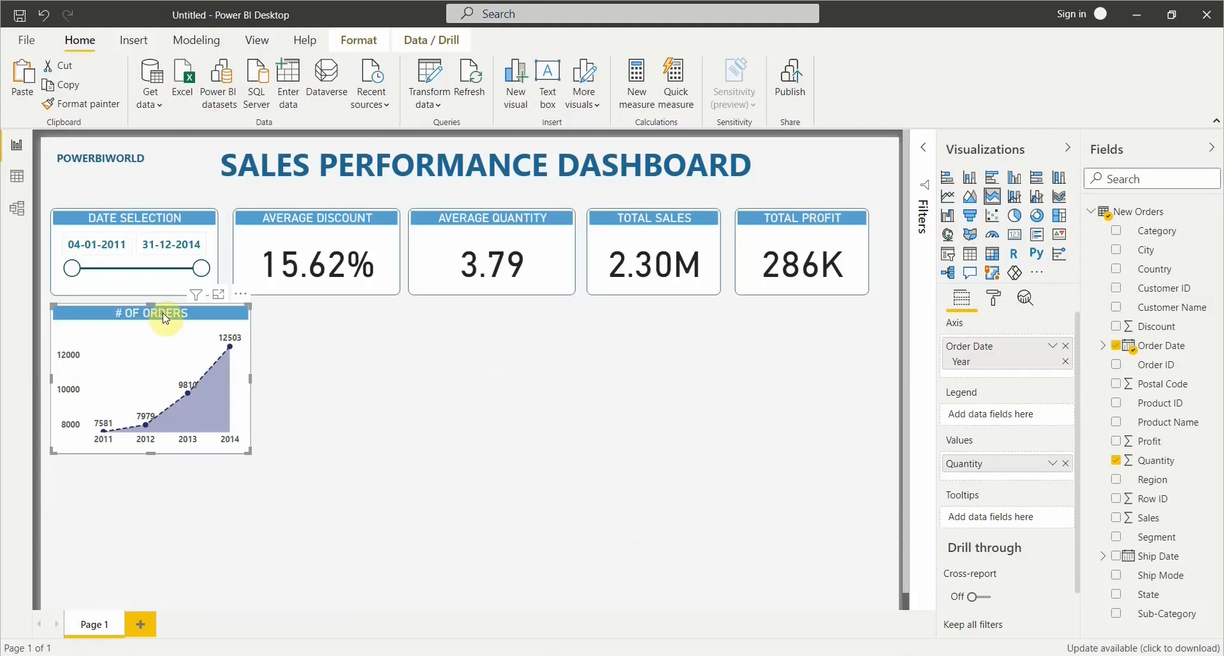
{"action": "key", "text": "ctrl+c"}
{"action": "key", "text": "ctrl+v"}
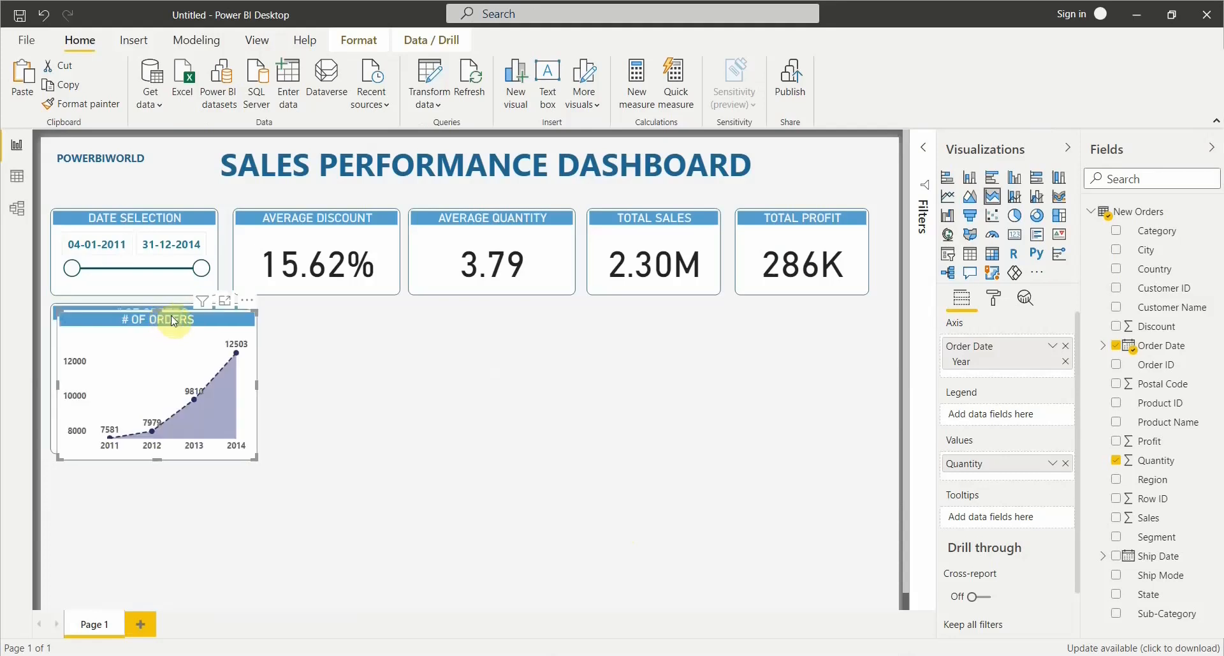
{"action": "left_click_drag", "start_coordinate": [166, 319], "coordinate": [378, 319]}
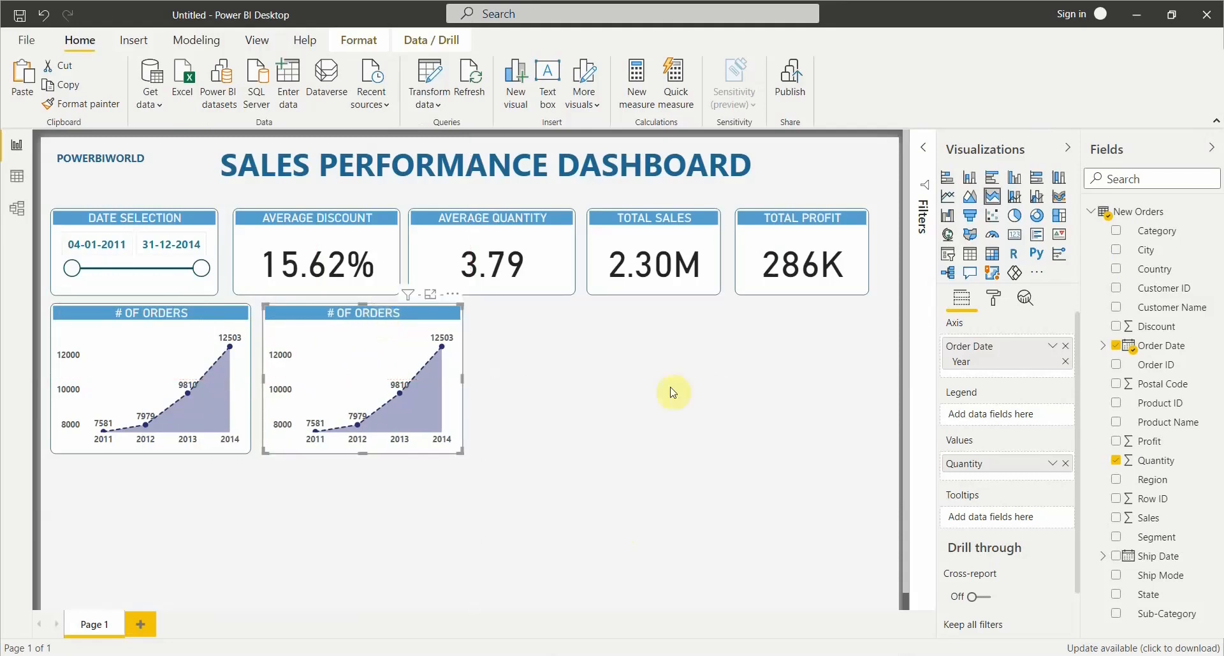
{"action": "left_click", "coordinate": [1059, 178]}
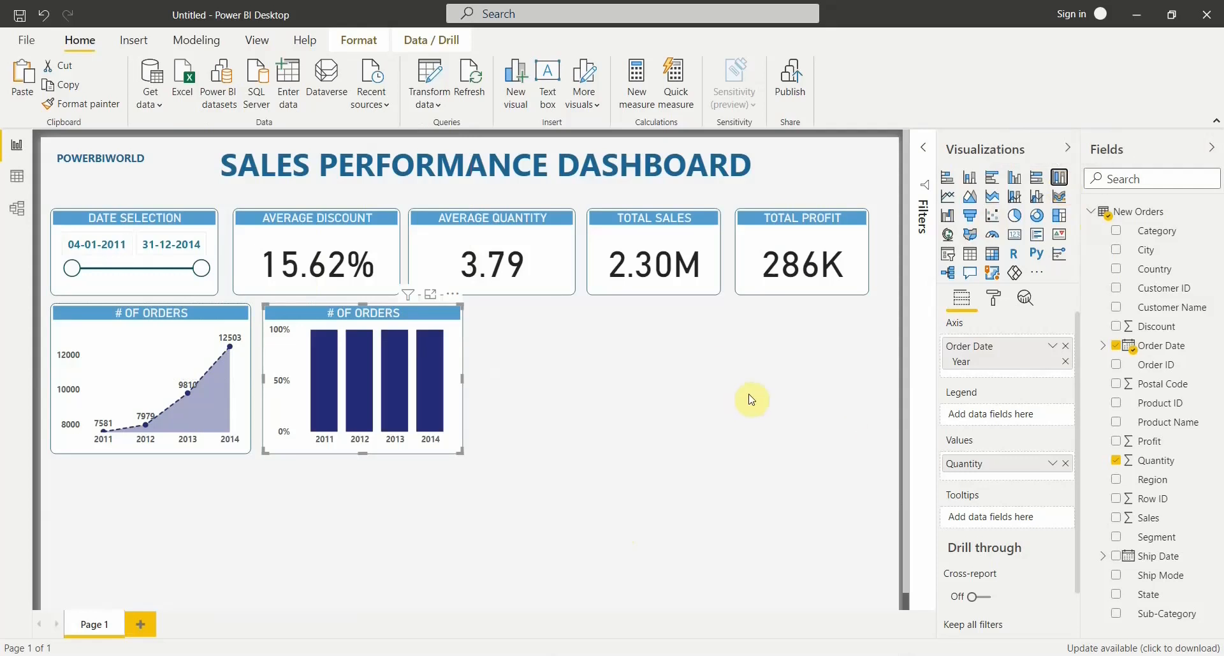
Step: Check the segment chart in the SALES DASHBOARD window once more and return to the untitled report
{"action": "mouse_move", "coordinate": [727, 644]}
{"action": "left_click", "coordinate": [640, 603]}
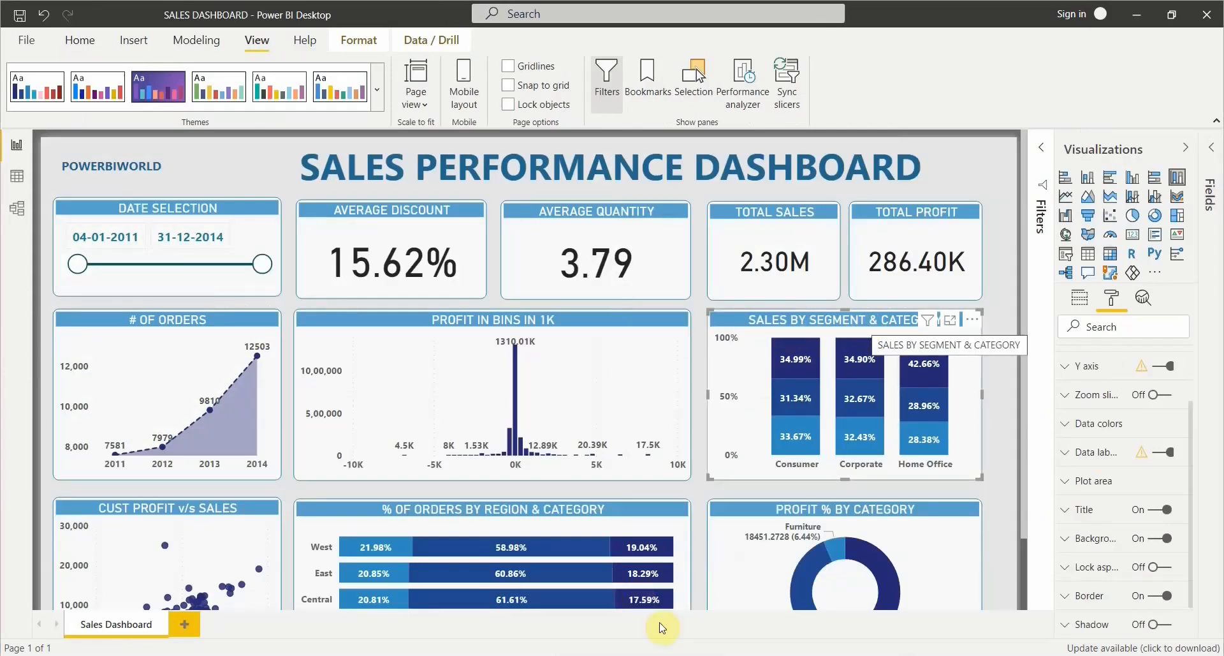
{"action": "mouse_move", "coordinate": [727, 651]}
{"action": "left_click", "coordinate": [785, 605]}
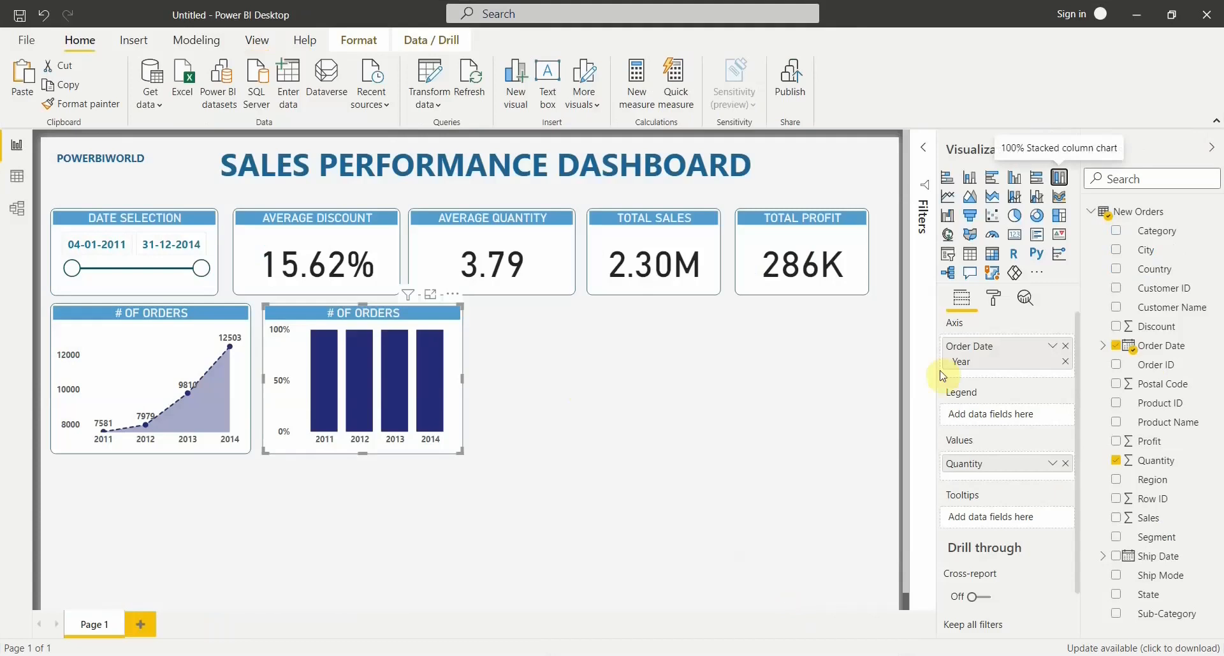
Step: Replace the copied chart's fields with Category on the axis, Segment as legend and Sales as values
{"action": "left_click", "coordinate": [1065, 345]}
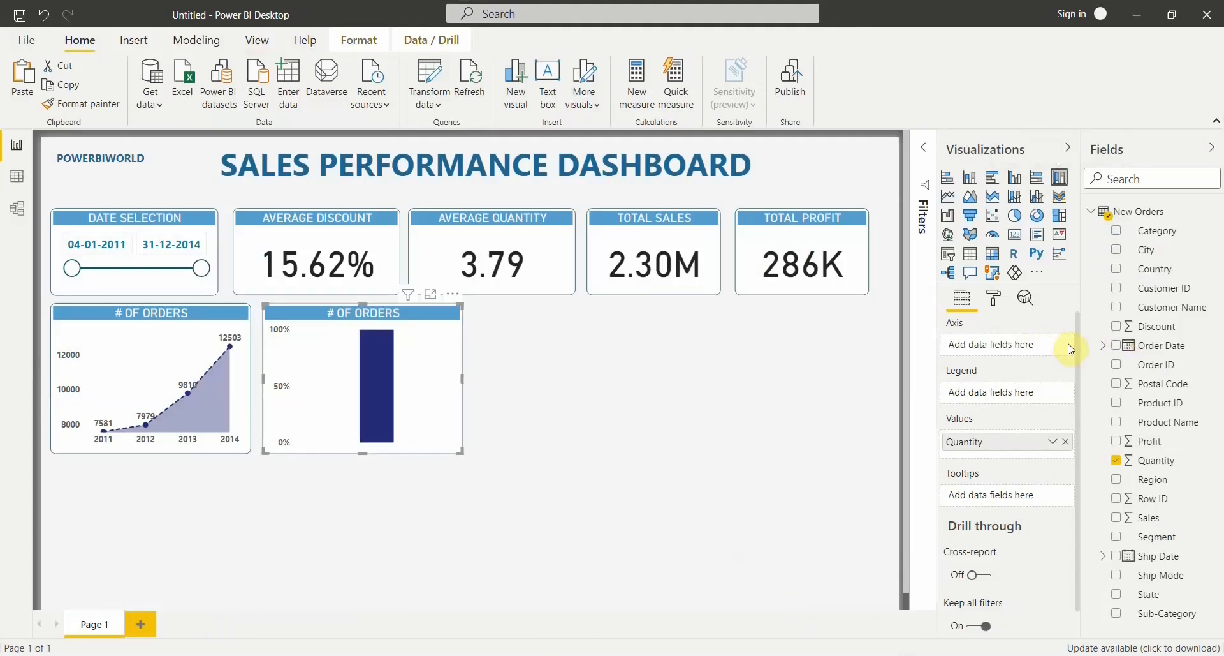
{"action": "left_click", "coordinate": [1121, 235]}
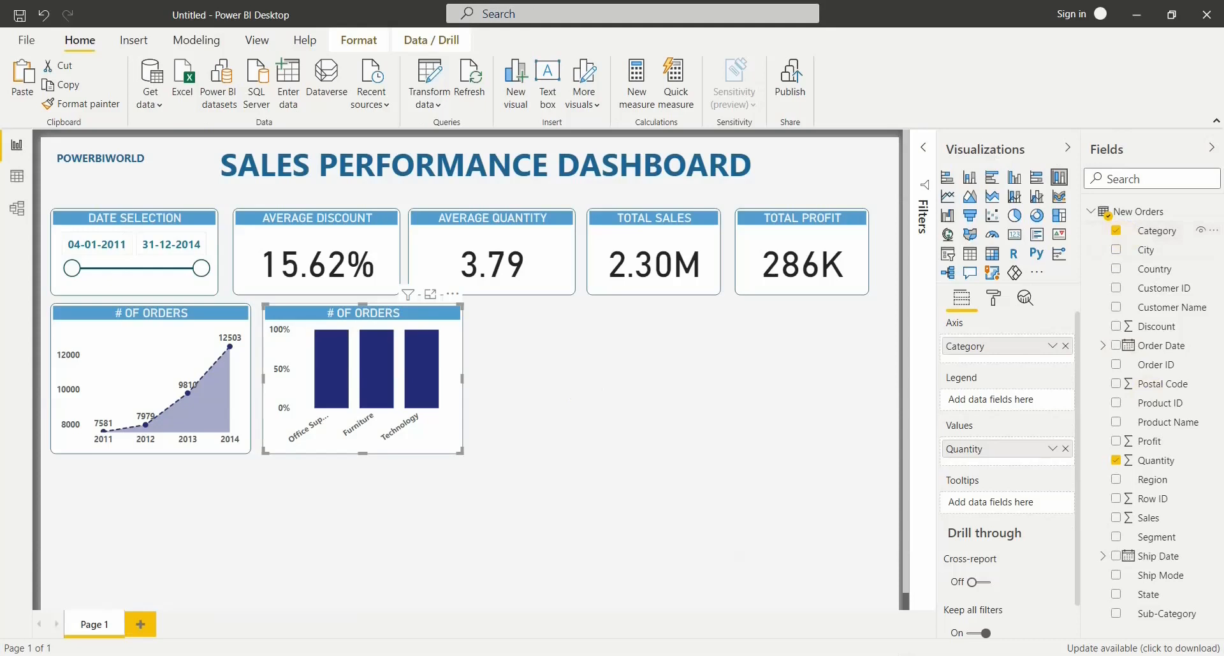
{"action": "left_click", "coordinate": [1116, 613]}
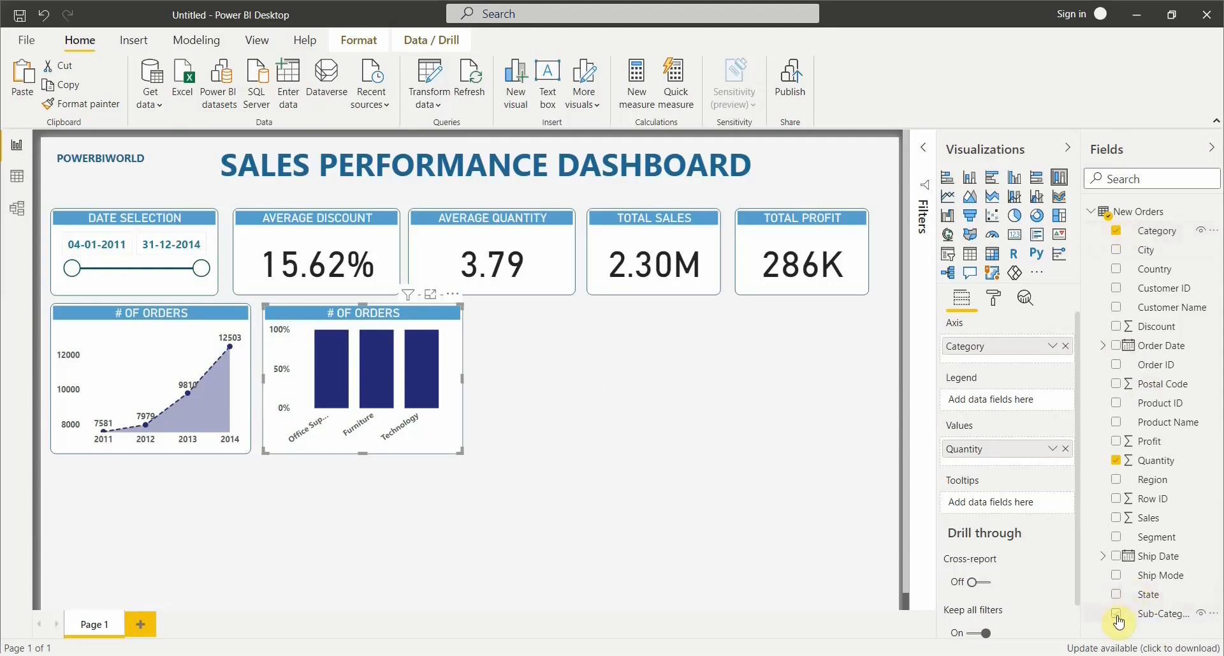
{"action": "left_click", "coordinate": [1118, 538]}
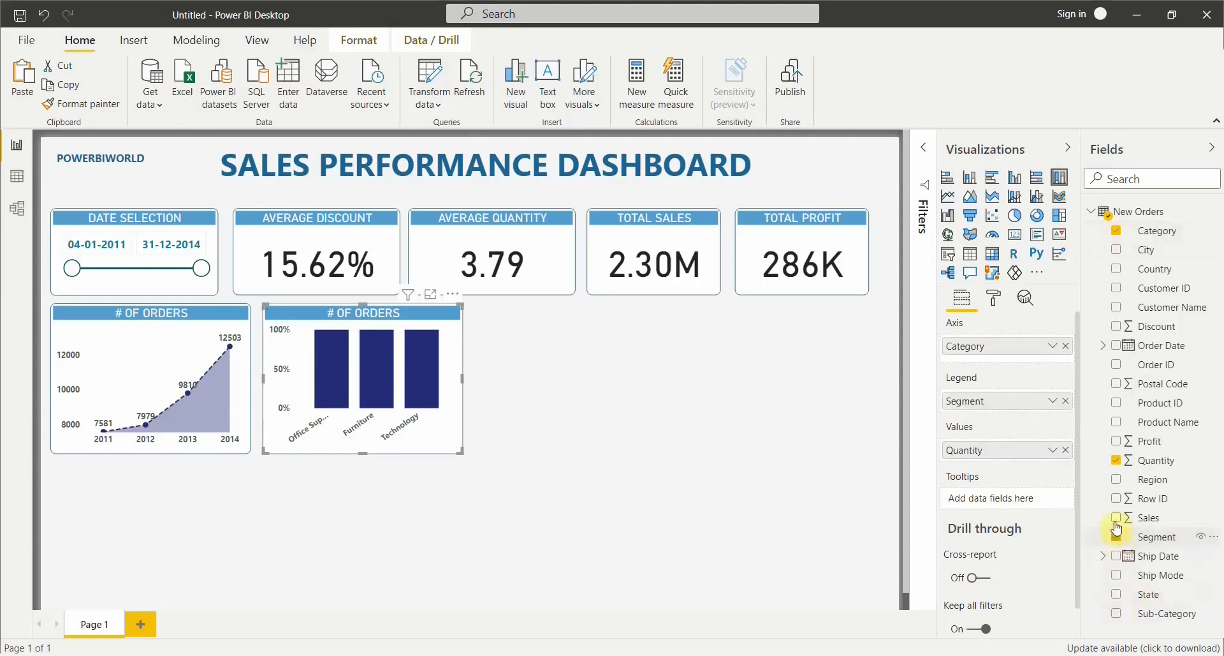
{"action": "left_click", "coordinate": [1070, 451]}
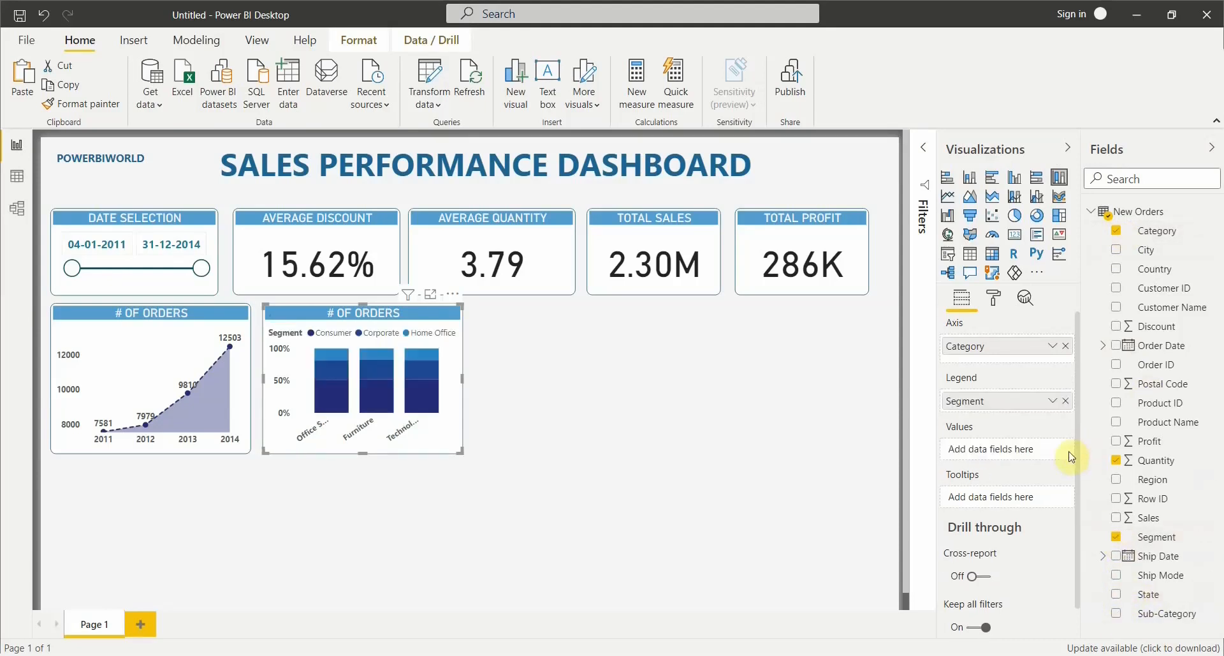
{"action": "left_click", "coordinate": [1119, 517]}
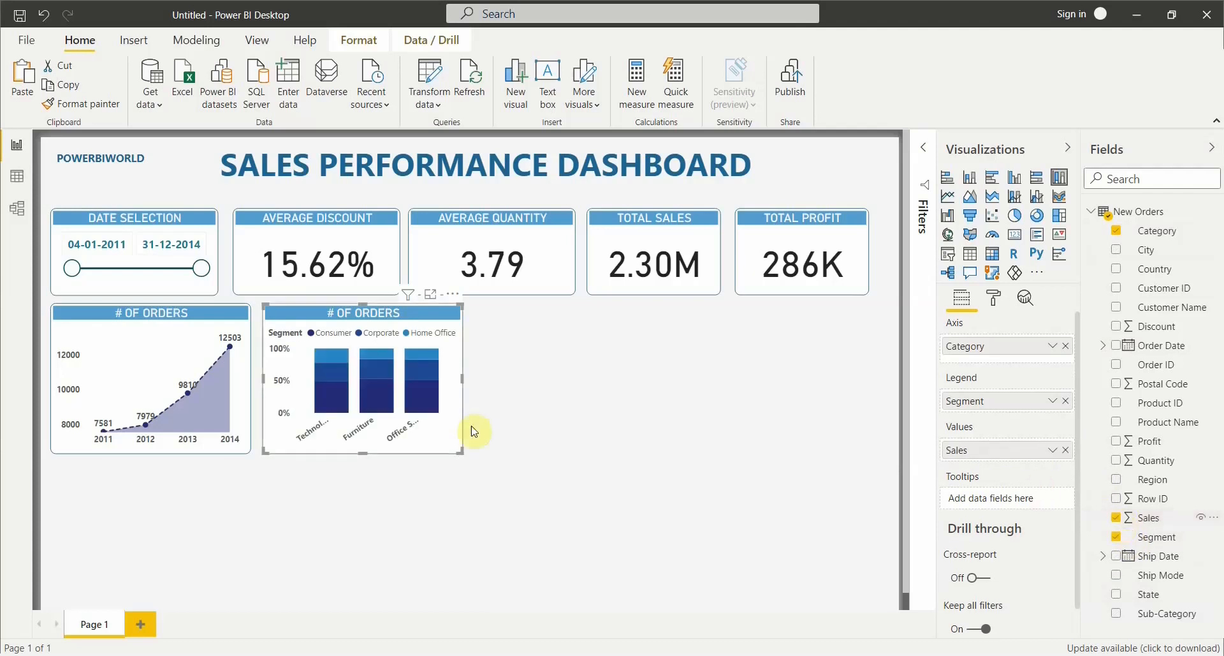
Step: Widen the column chart to the AVERAGE QUANTITY card's right edge and swap its fields so Segment is the axis and Category the legend
{"action": "left_click_drag", "start_coordinate": [462, 378], "coordinate": [580, 364]}
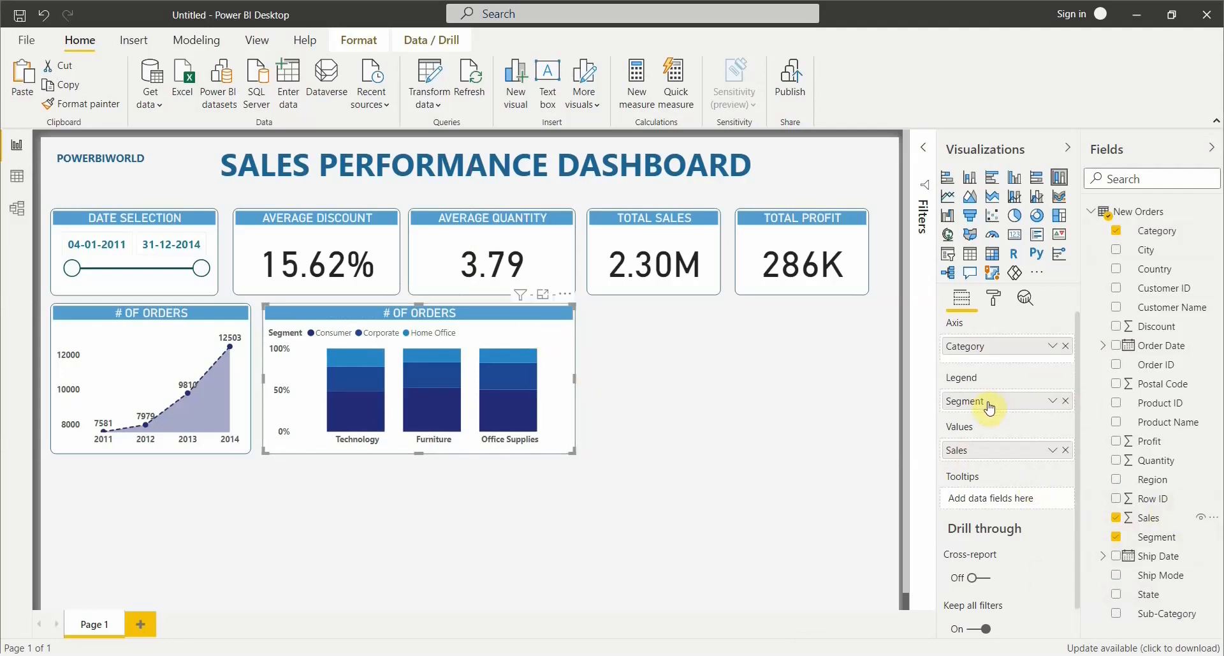
{"action": "mouse_move", "coordinate": [989, 406]}
{"action": "left_mouse_down"}
{"action": "mouse_move", "coordinate": [989, 340]}
{"action": "mouse_move", "coordinate": [974, 424]}
{"action": "left_mouse_up"}
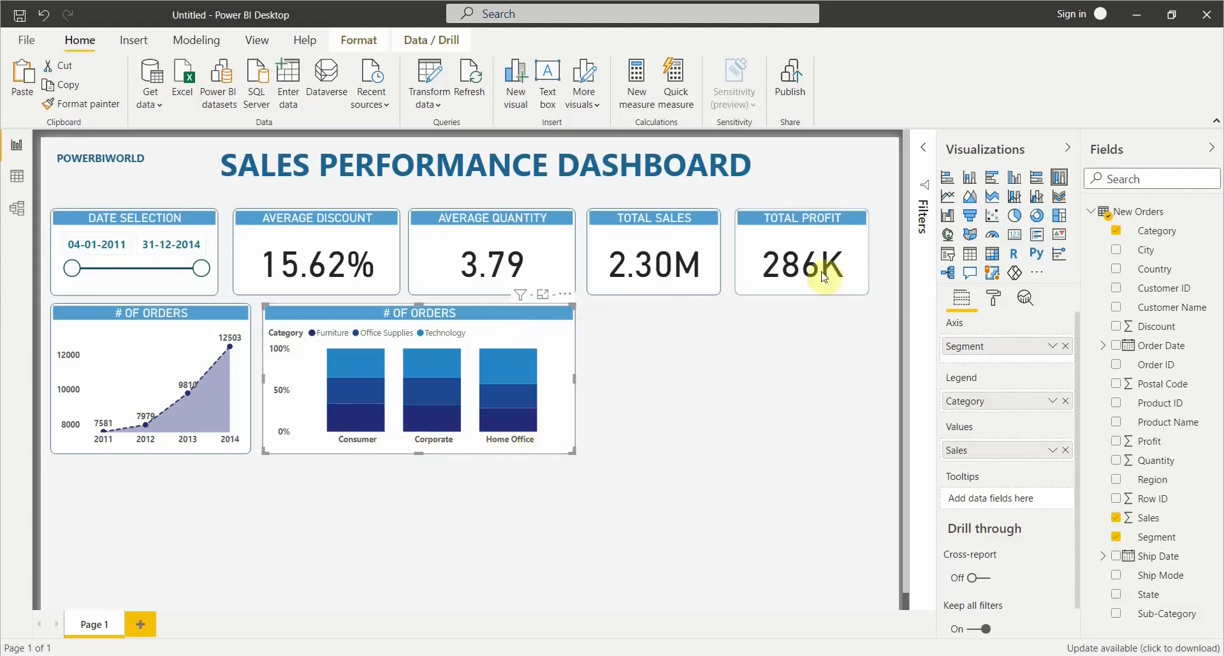
Step: Turn off the legend of the stacked column chart
{"action": "left_click", "coordinate": [996, 300]}
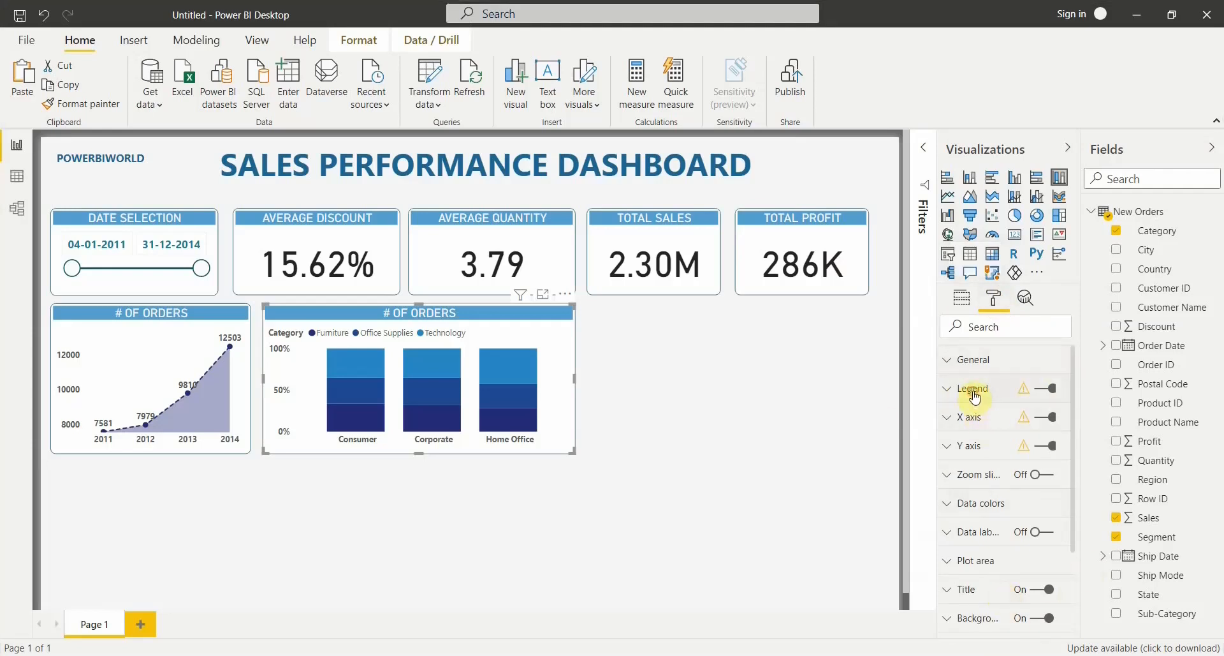
{"action": "left_click", "coordinate": [974, 393]}
{"action": "left_click", "coordinate": [1052, 396]}
{"action": "left_click", "coordinate": [1048, 391]}
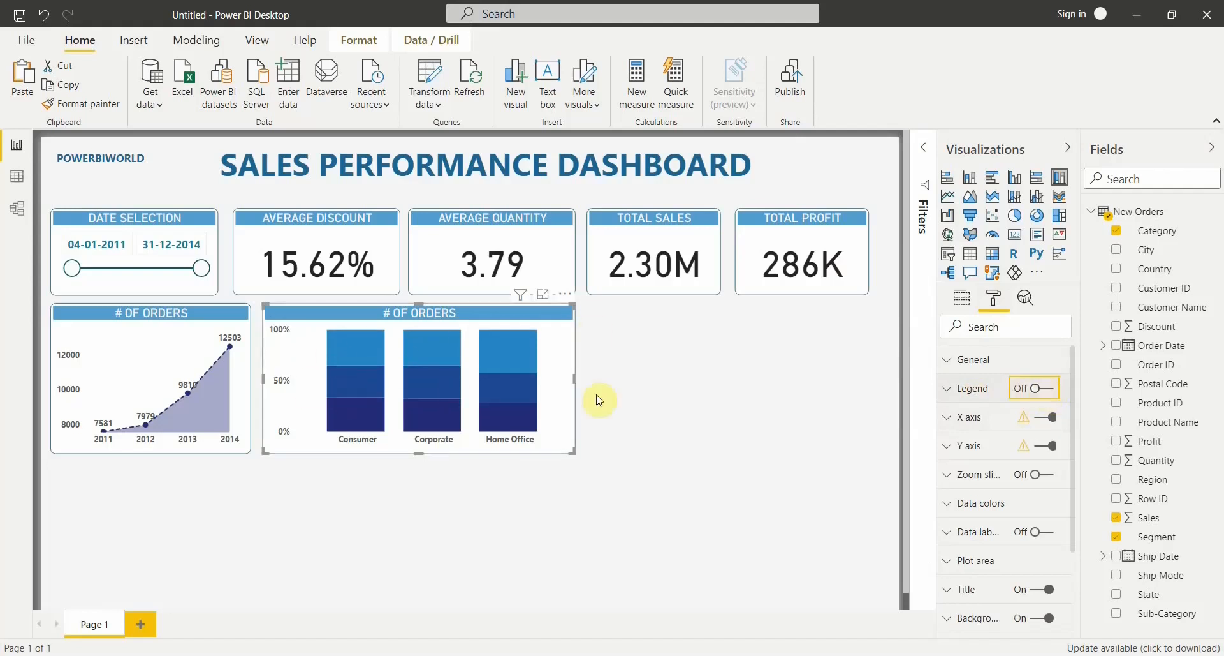
{"action": "left_click", "coordinate": [967, 421]}
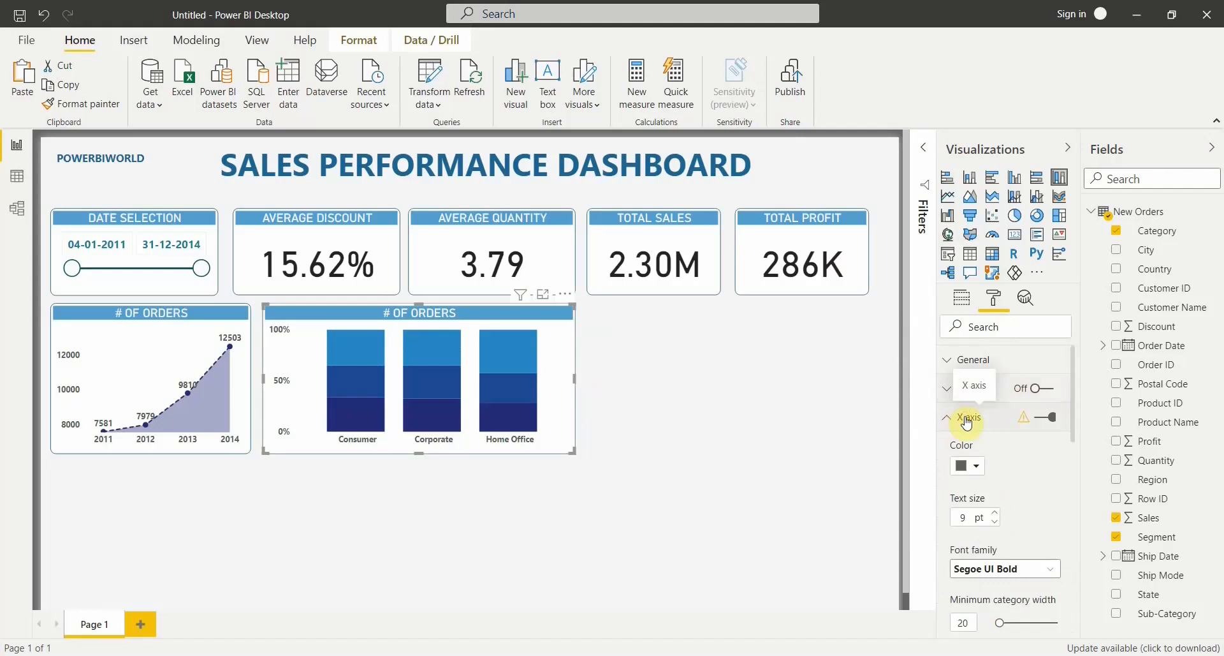
{"action": "scroll", "coordinate": [1027, 506], "scroll_direction": "down", "scroll_amount": 5}
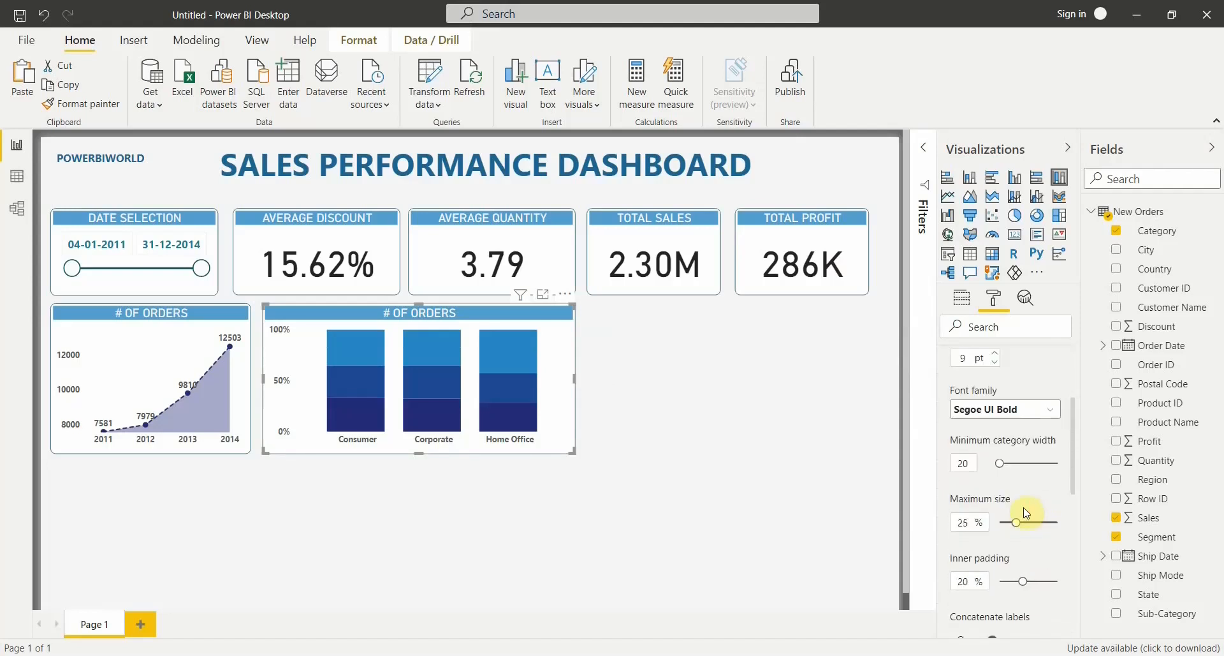
{"action": "scroll", "coordinate": [1024, 497], "scroll_direction": "up", "scroll_amount": 5}
{"action": "left_click", "coordinate": [990, 424]}
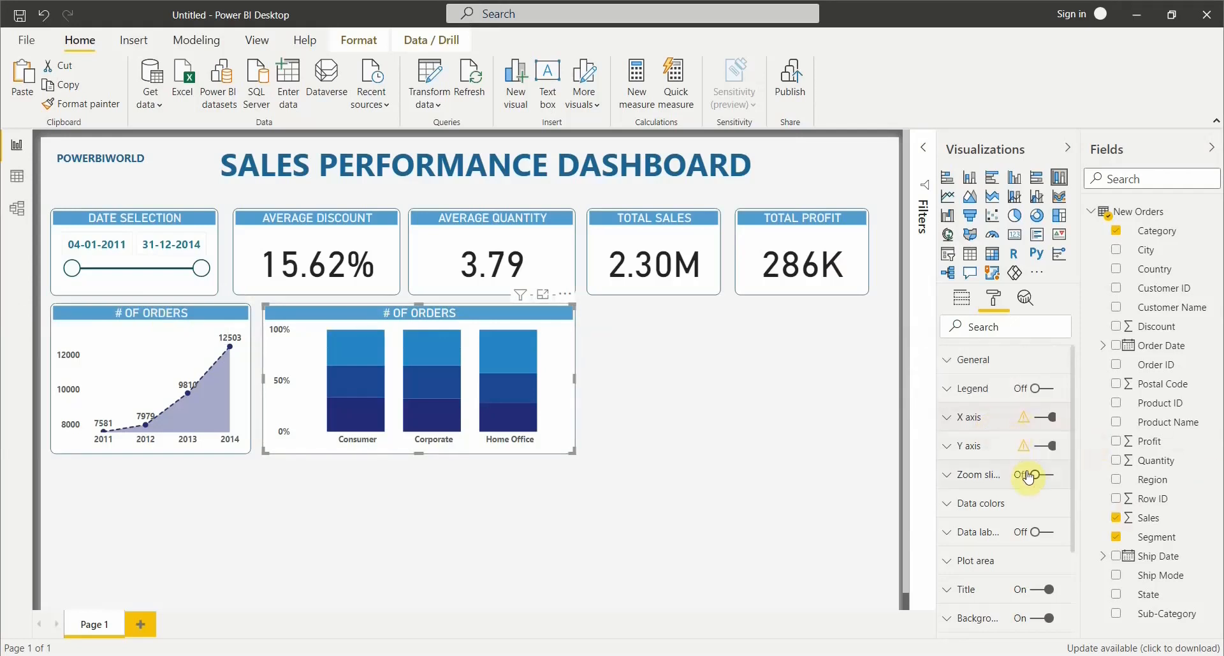
Step: Turn on the data labels of the stacked column chart and open their settings
{"action": "scroll", "coordinate": [1018, 504], "scroll_direction": "down", "scroll_amount": 3}
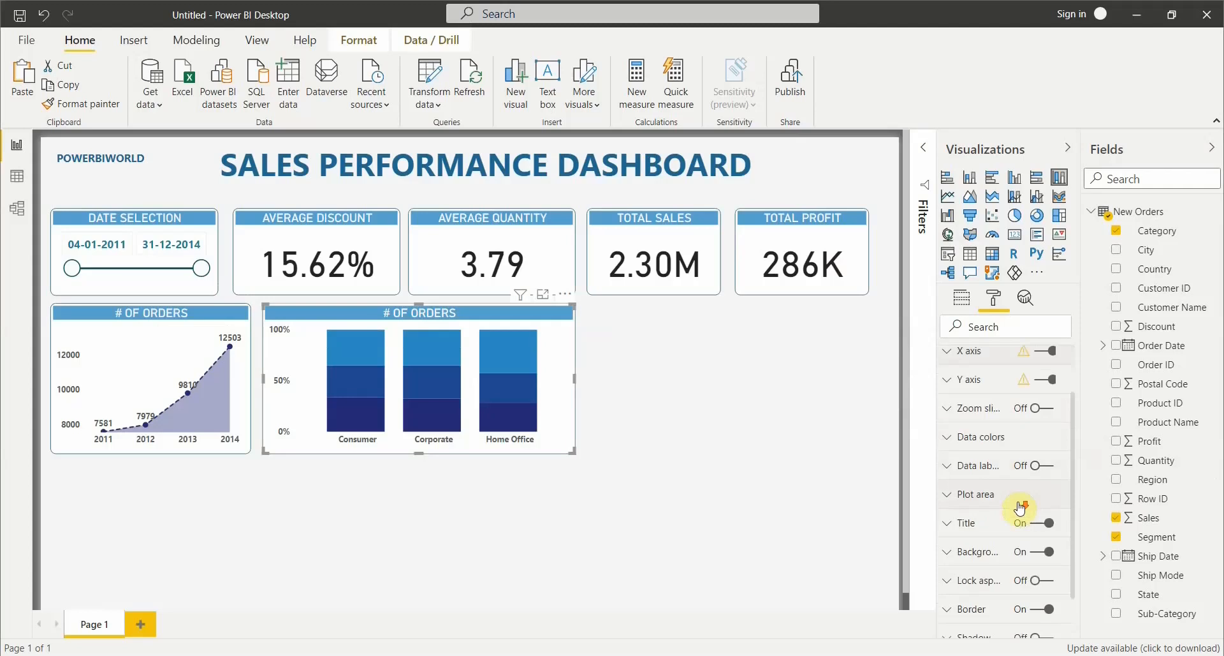
{"action": "left_click", "coordinate": [1054, 455]}
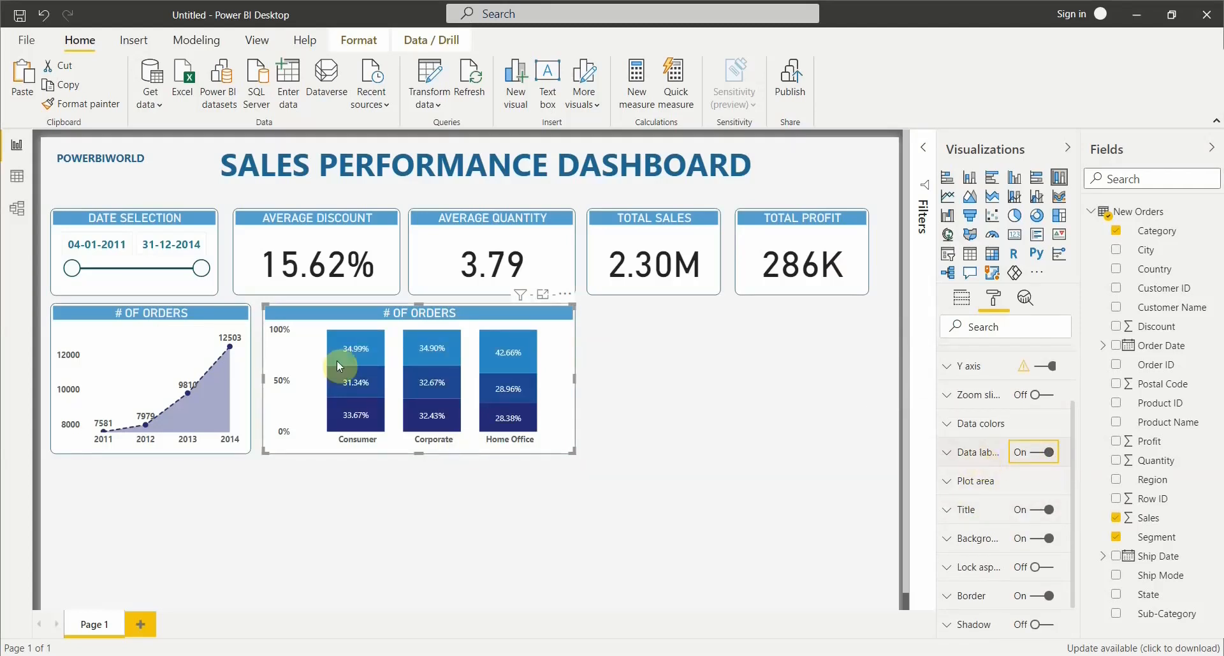
{"action": "left_click", "coordinate": [964, 452]}
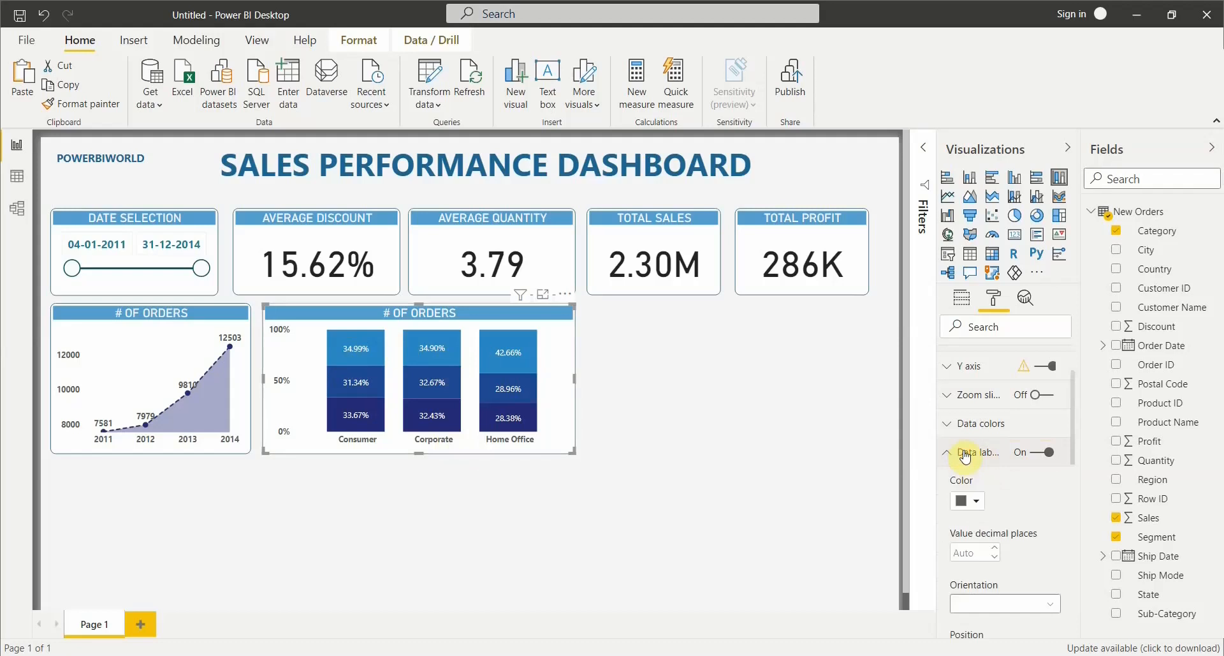
Step: Try the vertical orientation for the column chart's data labels and set it back to horizontal
{"action": "scroll", "coordinate": [1026, 541], "scroll_direction": "down", "scroll_amount": 3}
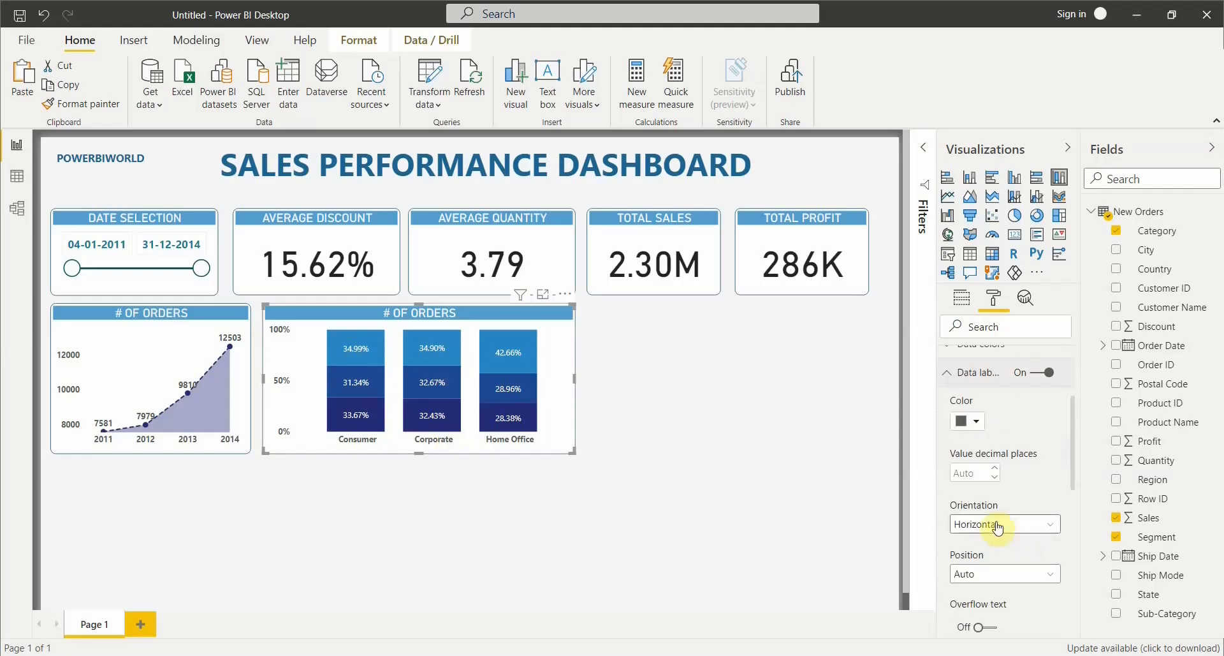
{"action": "scroll", "coordinate": [1000, 536], "scroll_direction": "down", "scroll_amount": 3}
{"action": "left_click", "coordinate": [1000, 454]}
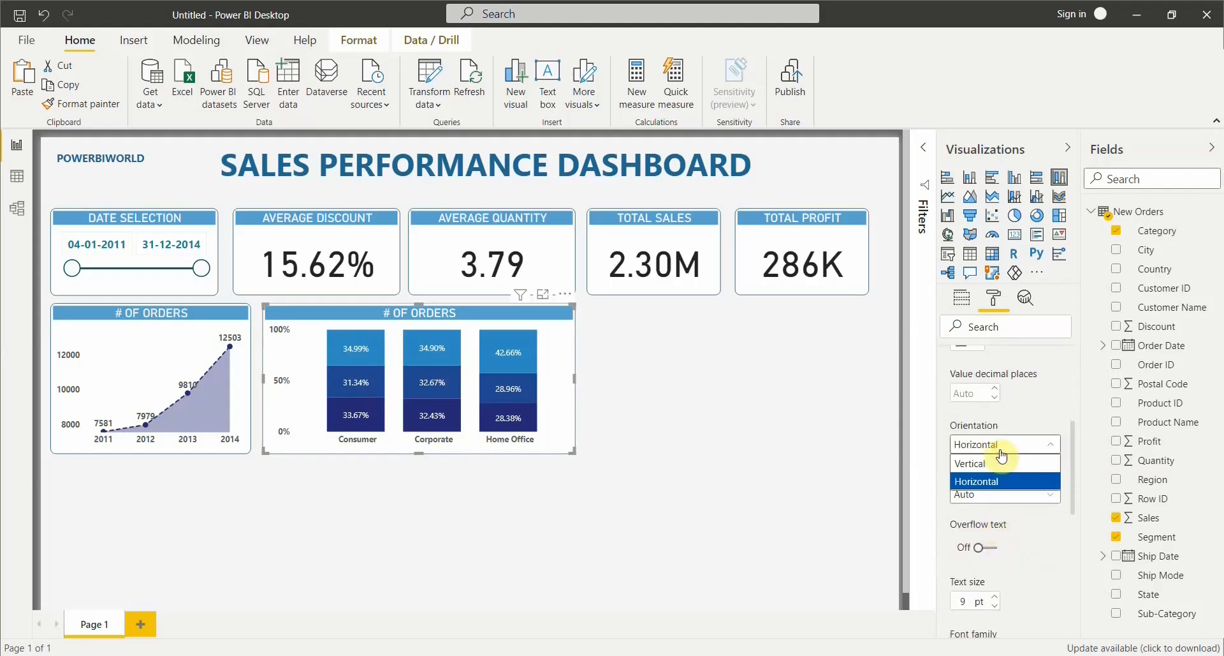
{"action": "left_click", "coordinate": [996, 466]}
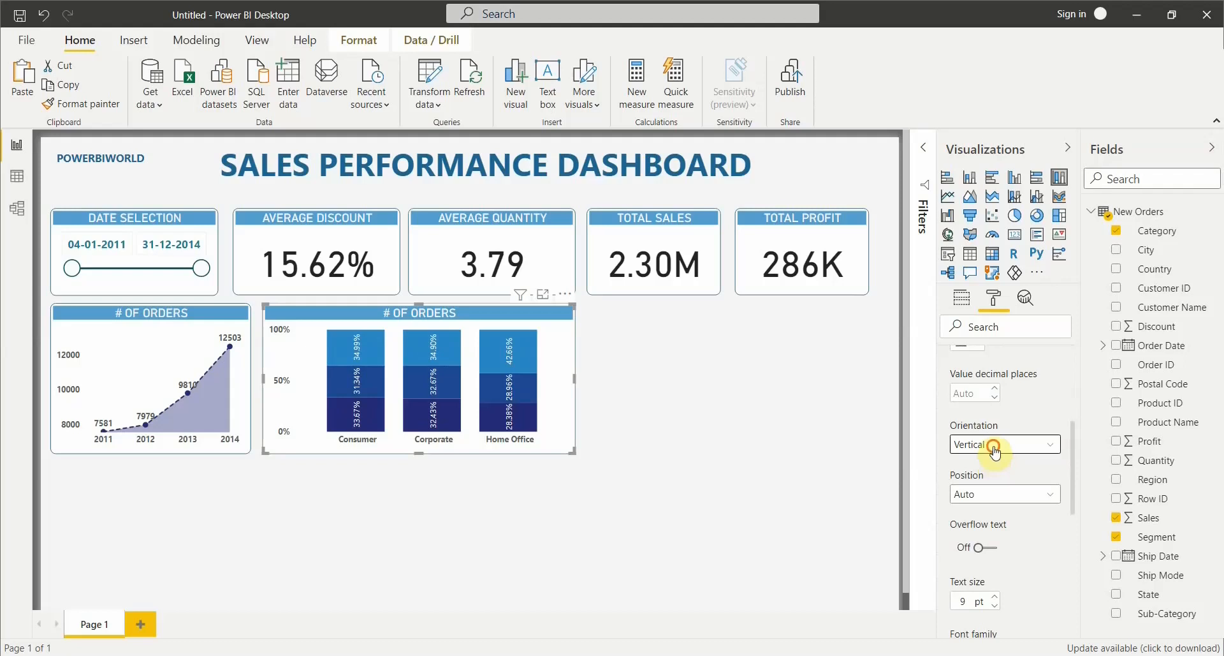
{"action": "left_click", "coordinate": [998, 445]}
{"action": "left_click", "coordinate": [989, 479]}
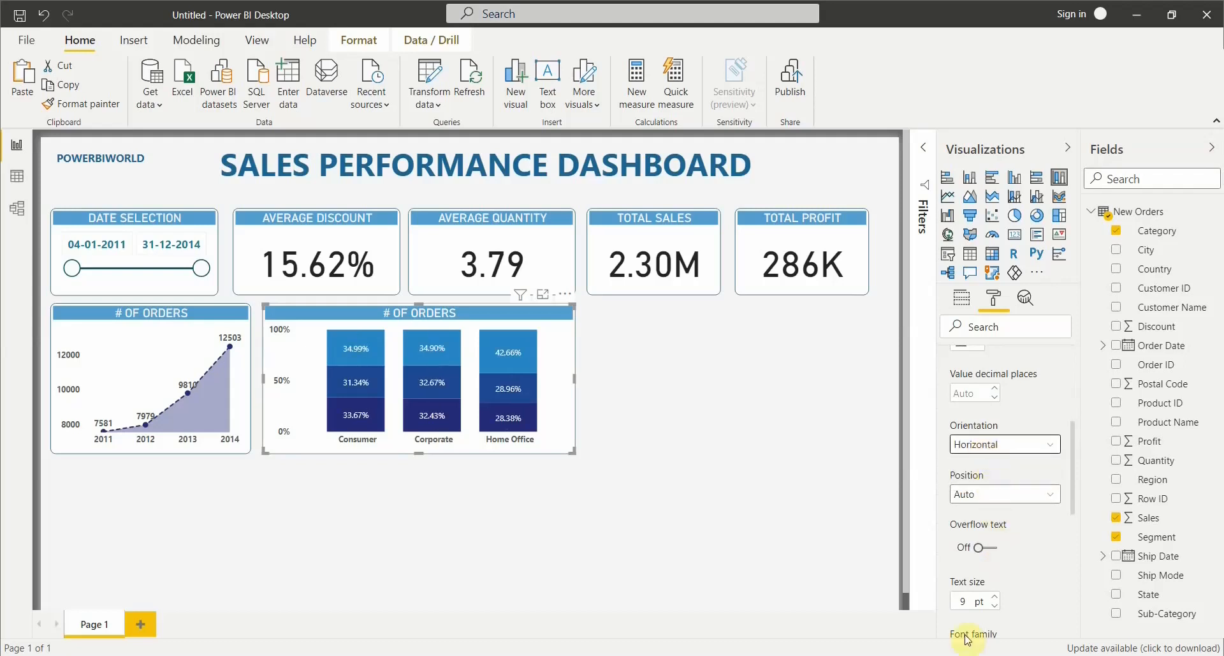
Step: Set the column chart's data labels to the Segoe UI Bold font with a text size of 10 pt
{"action": "scroll", "coordinate": [1000, 592], "scroll_direction": "down", "scroll_amount": 2}
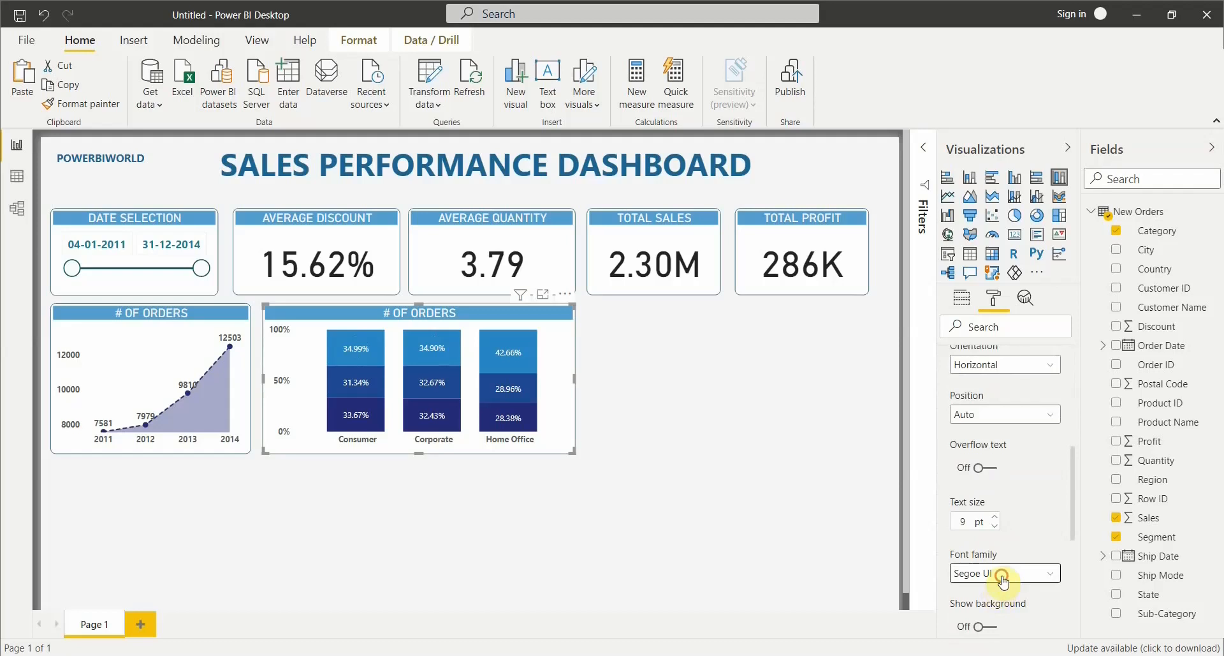
{"action": "left_click", "coordinate": [995, 572]}
{"action": "scroll", "coordinate": [1020, 526], "scroll_direction": "down", "scroll_amount": 3}
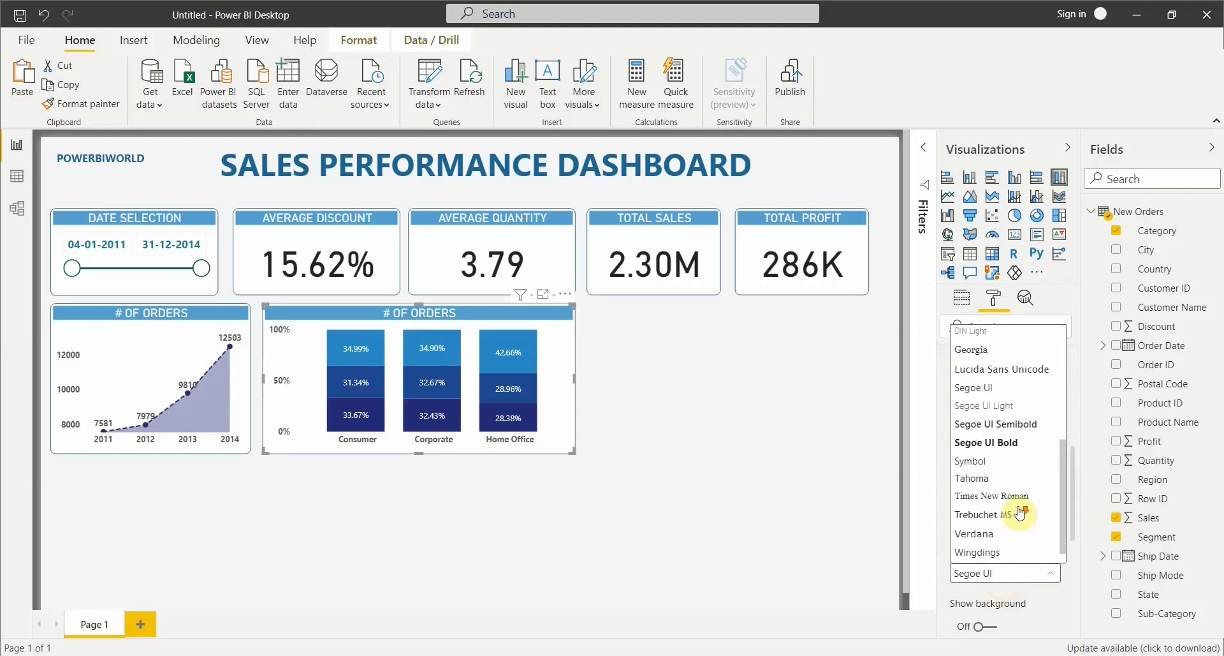
{"action": "left_click", "coordinate": [1014, 443]}
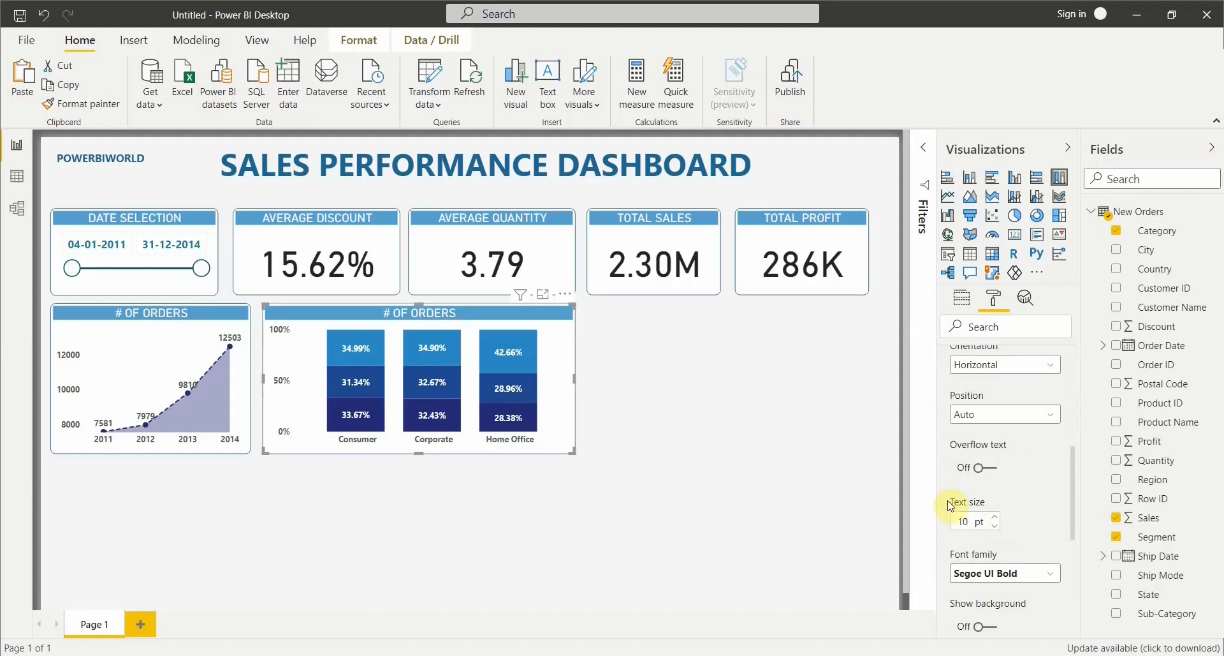
{"action": "left_click", "coordinate": [995, 516]}
Step: Change the stacked column chart's title text to SALES BY SEGMENT & CATEGORY and deselect the chart
{"action": "scroll", "coordinate": [970, 536], "scroll_direction": "down", "scroll_amount": 3}
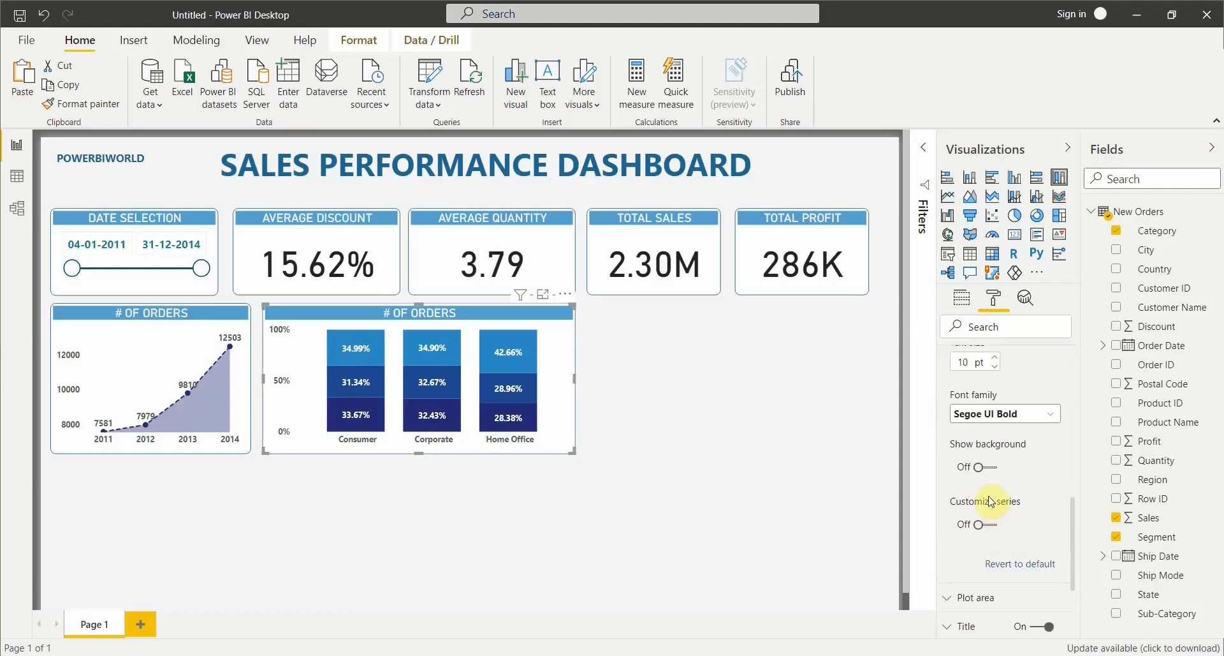
{"action": "scroll", "coordinate": [988, 494], "scroll_direction": "down", "scroll_amount": 2}
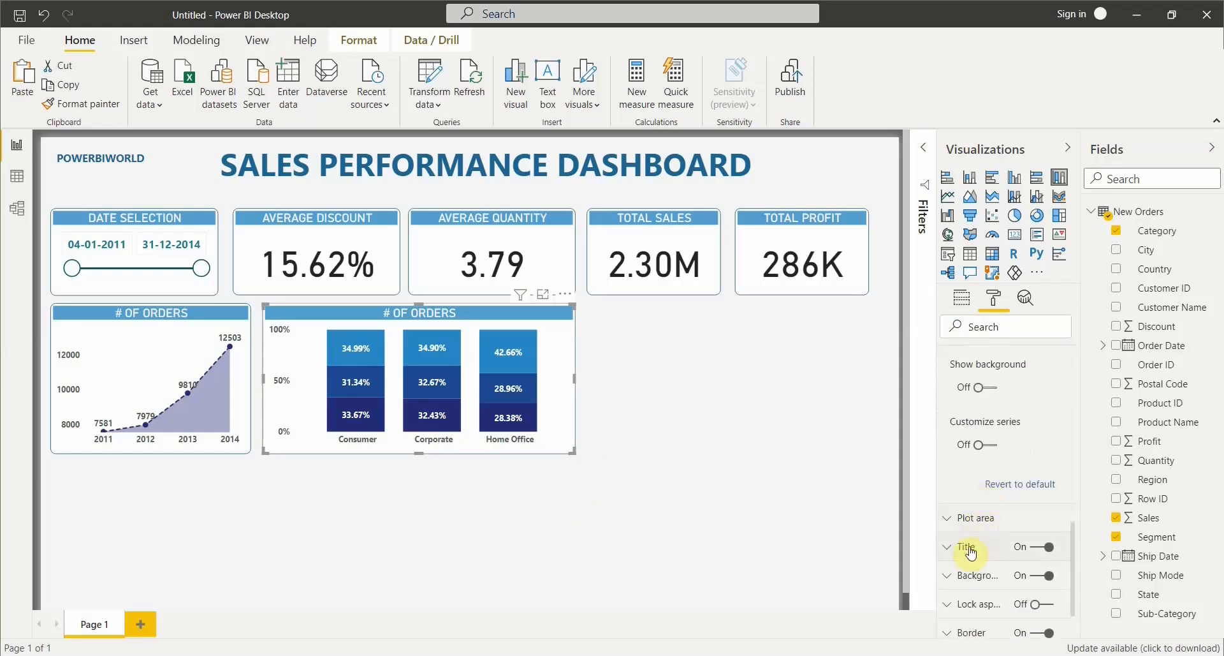
{"action": "left_click", "coordinate": [970, 553]}
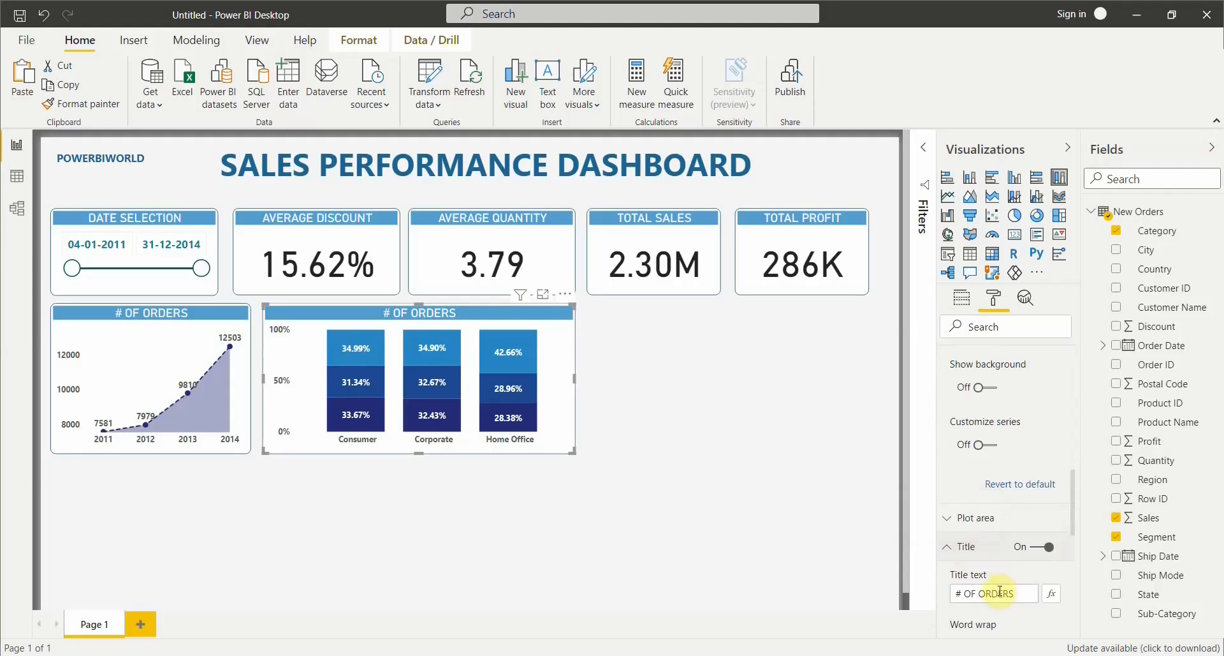
{"action": "left_click_drag", "start_coordinate": [1017, 595], "coordinate": [937, 601]}
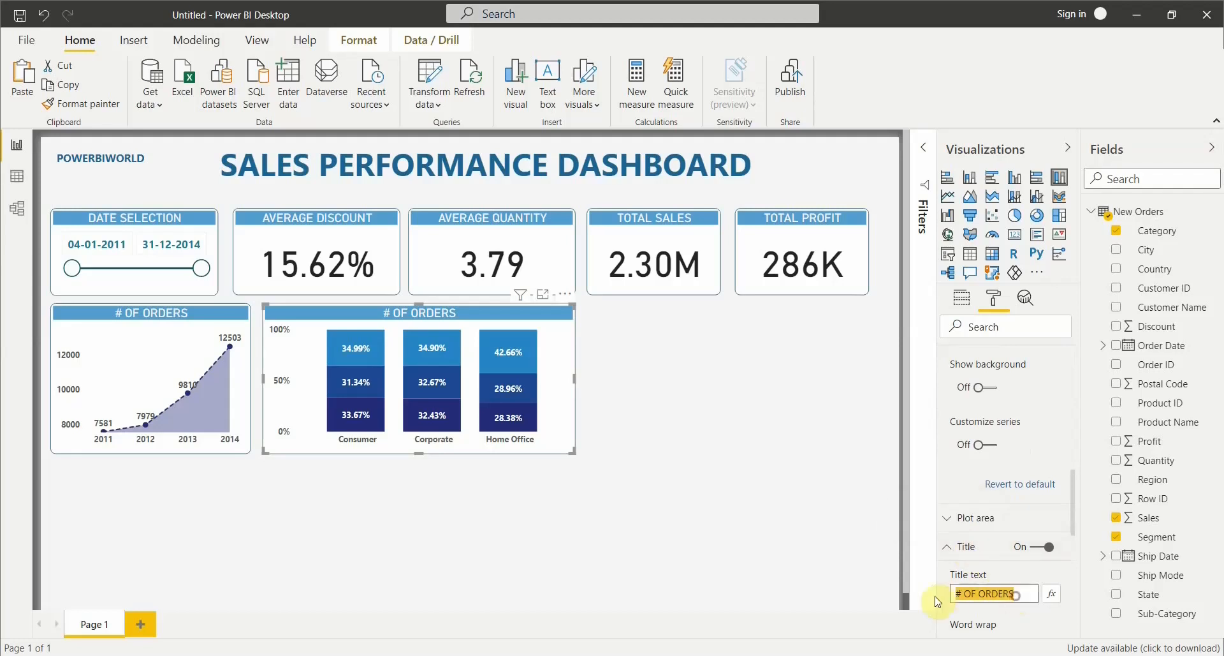
{"action": "key", "text": "alt+Tab"}
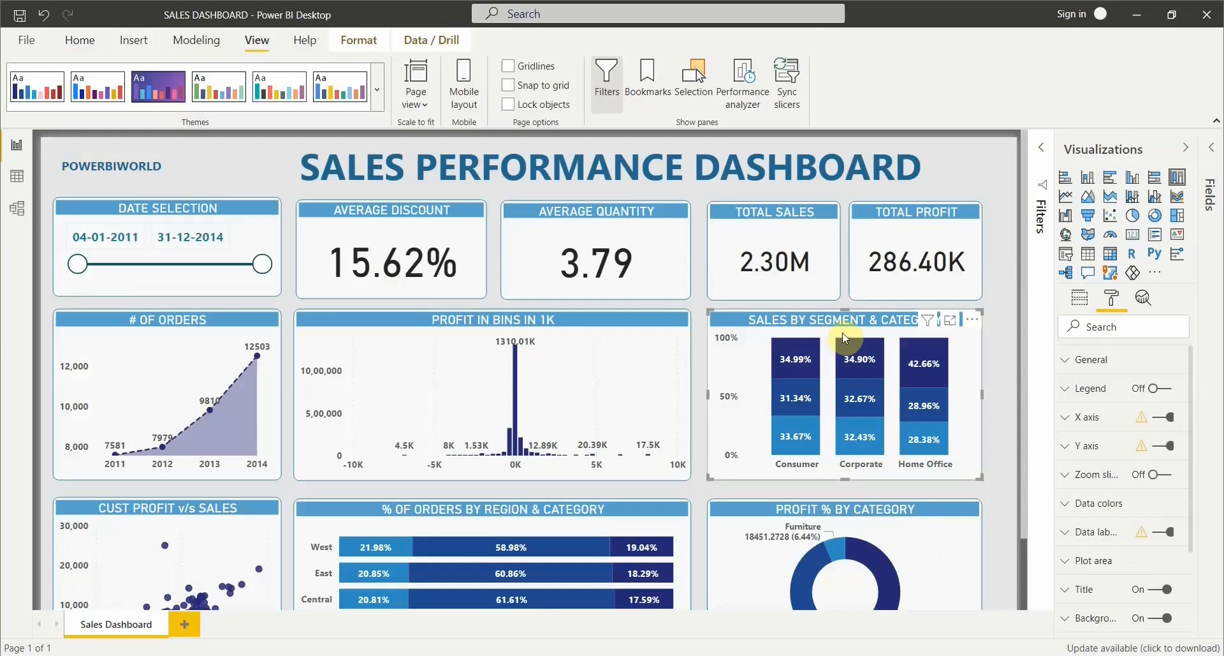
{"action": "key", "text": "alt+Tab"}
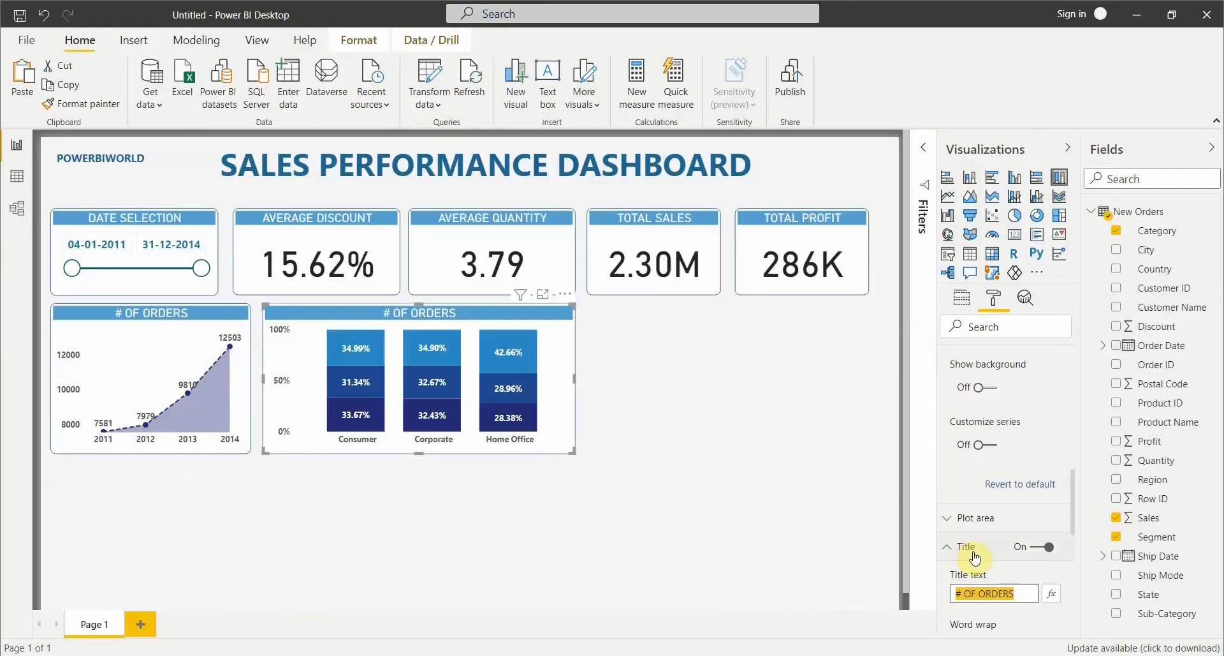
{"action": "type", "text": "SALES"}
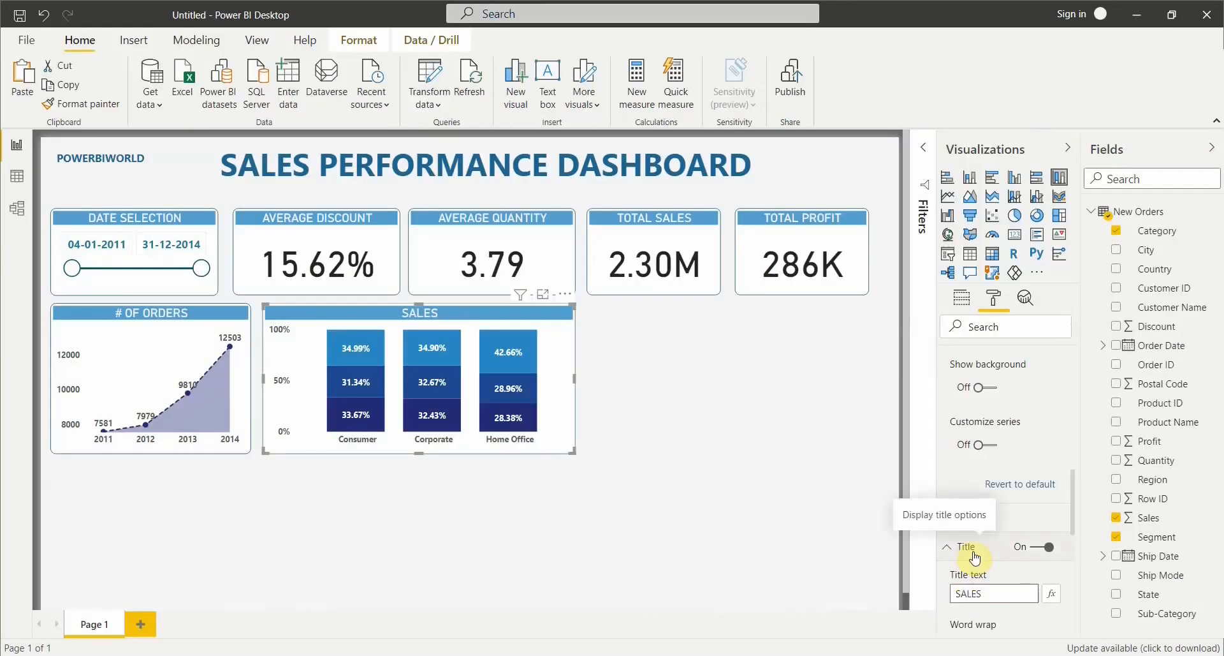
{"action": "type", "text": " BY SEGMENT"}
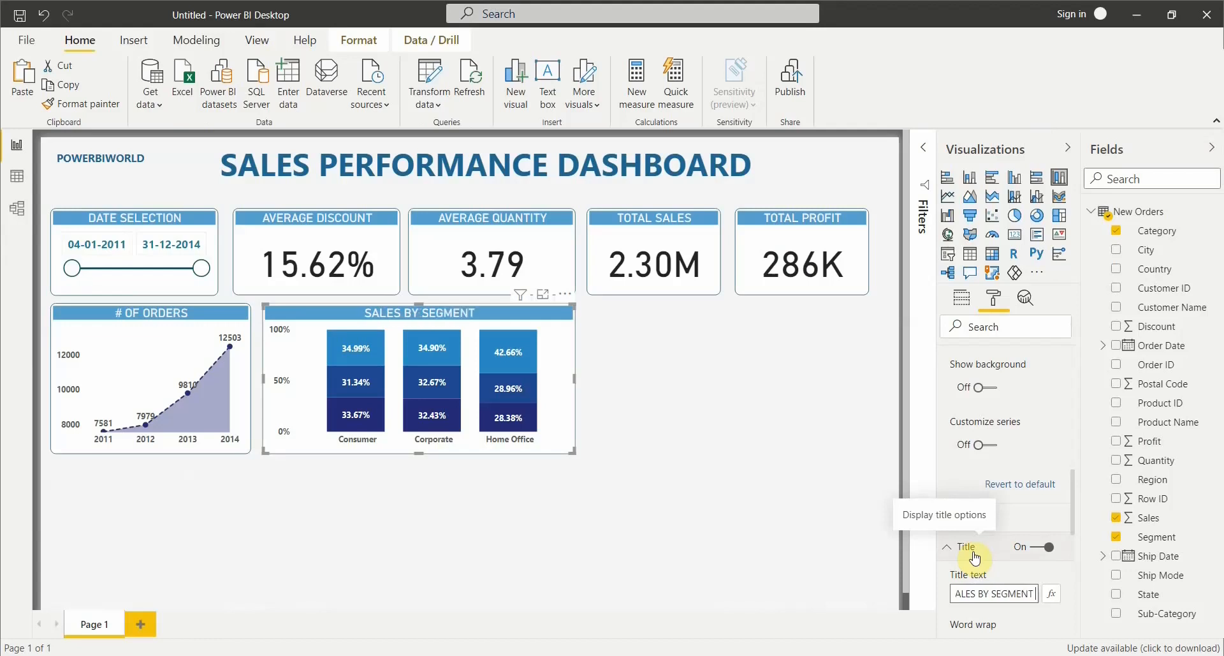
{"action": "type", "text": " & CA"}
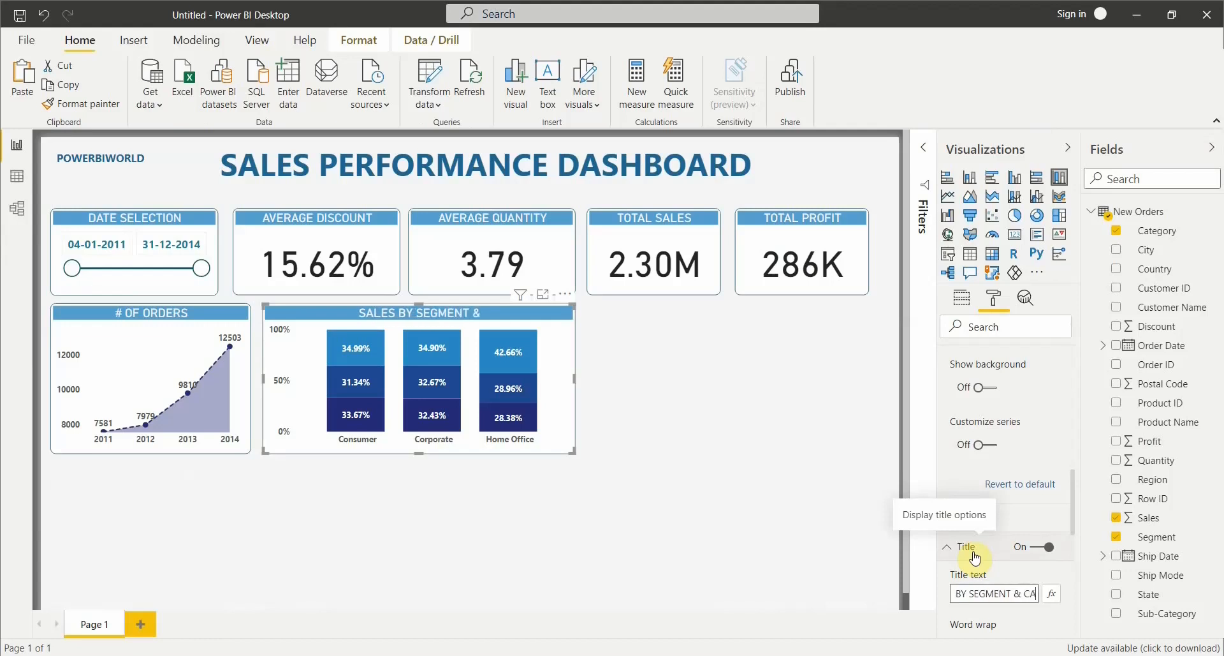
{"action": "type", "text": "TEGORY"}
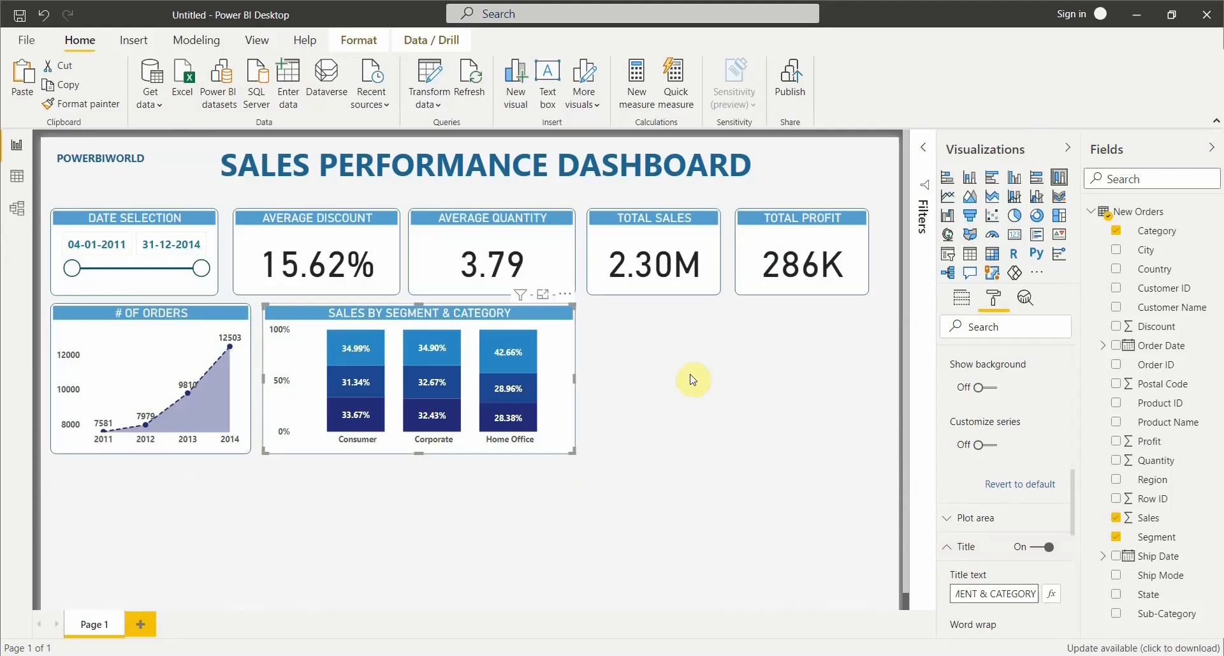
{"action": "left_click", "coordinate": [982, 555]}
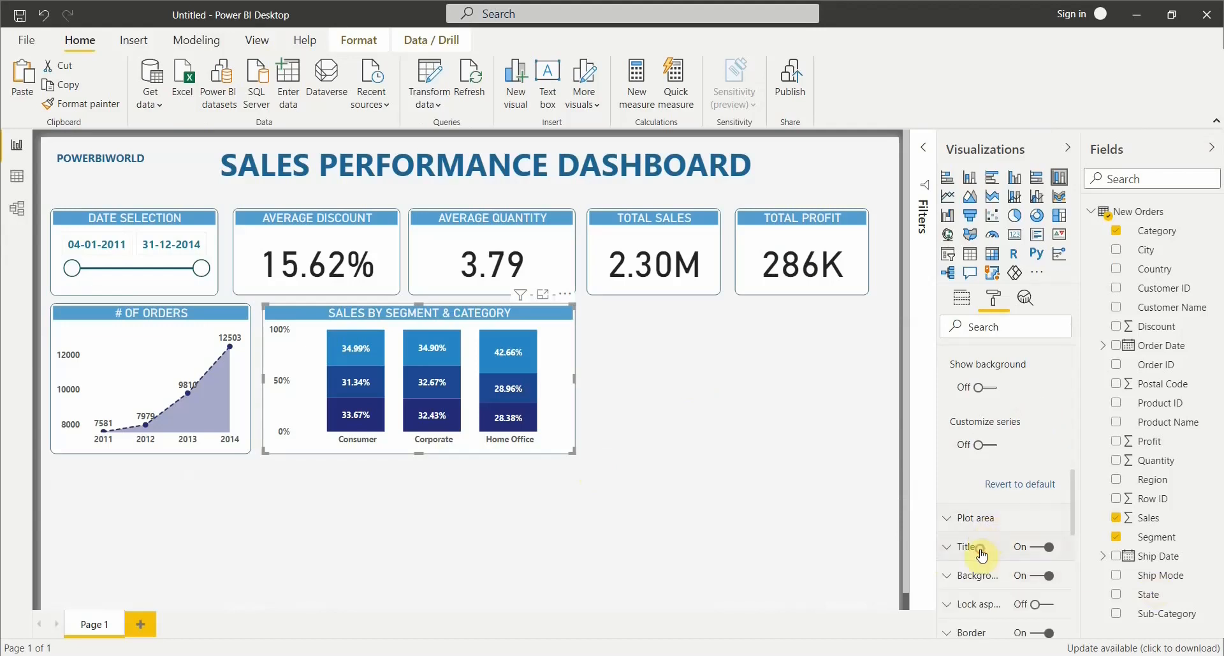
{"action": "left_click", "coordinate": [664, 365]}
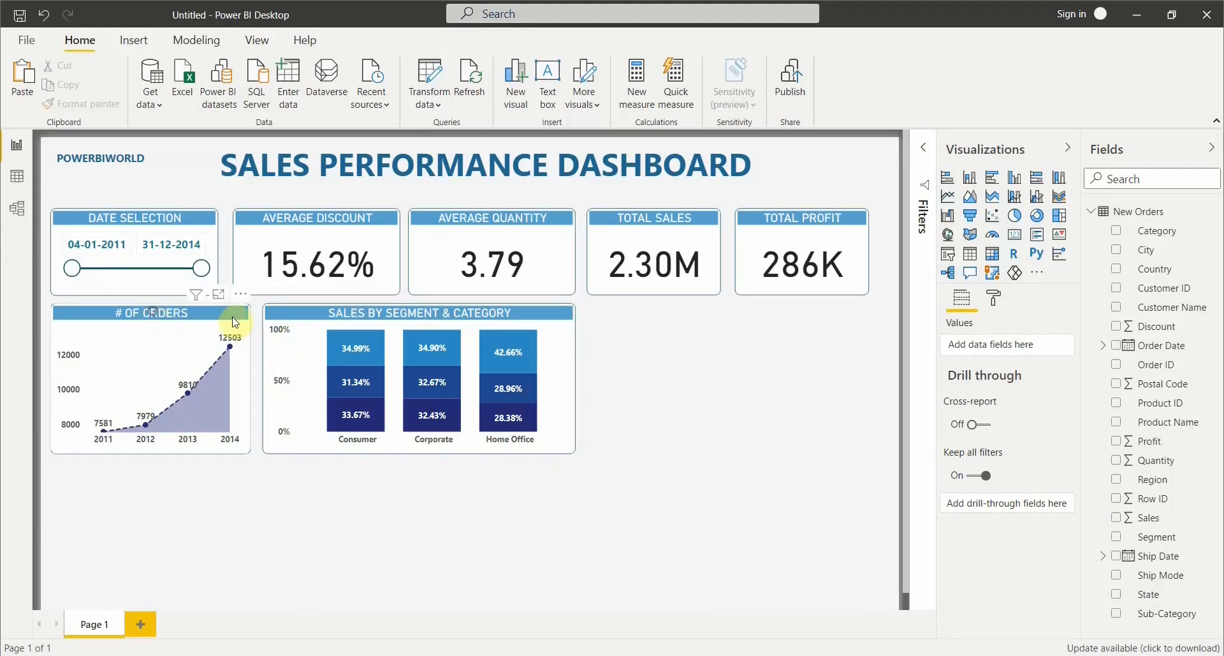
Step: Examine the CUST PROFIT v/s SALES scatter chart in the SALES DASHBOARD window and return to the untitled report
{"action": "left_click", "coordinate": [405, 311]}
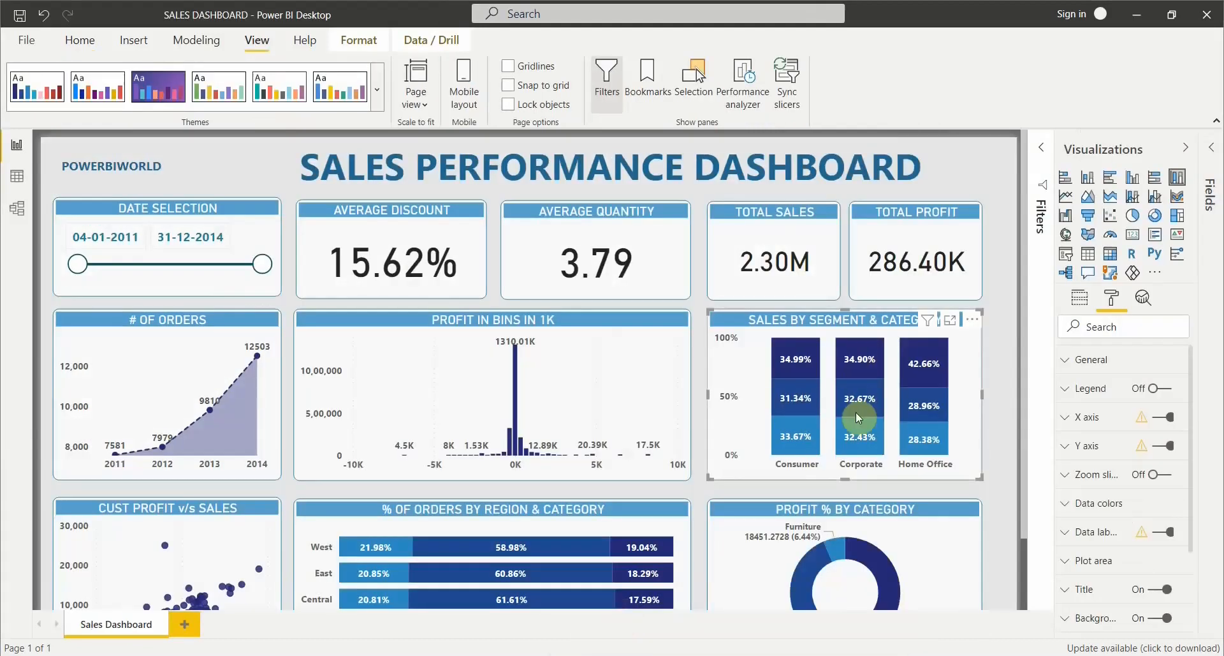
{"action": "left_click", "coordinate": [729, 655]}
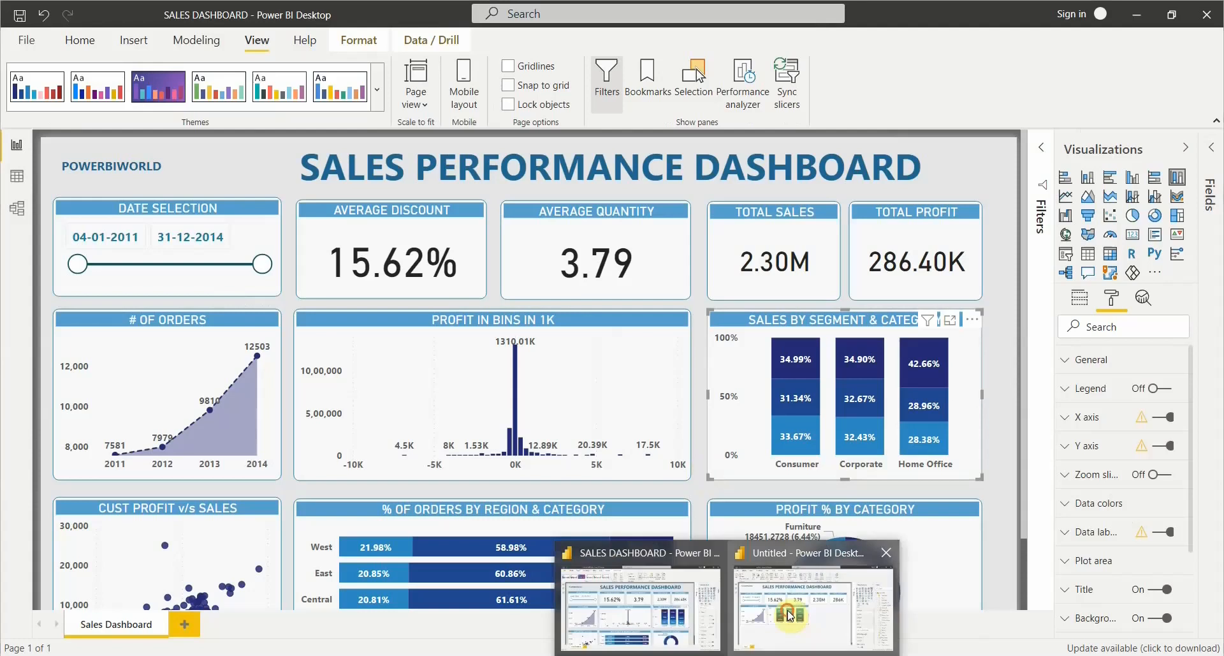
{"action": "left_click", "coordinate": [789, 614]}
{"action": "left_click", "coordinate": [731, 655]}
{"action": "left_click", "coordinate": [657, 612]}
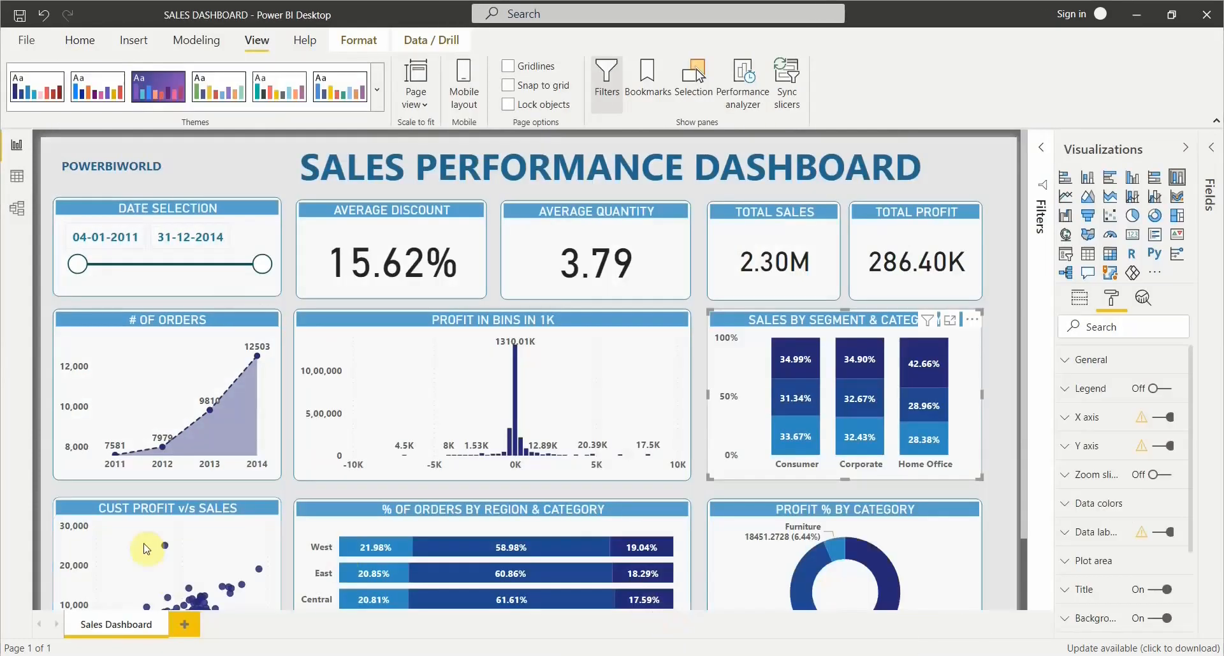
{"action": "left_click", "coordinate": [171, 509]}
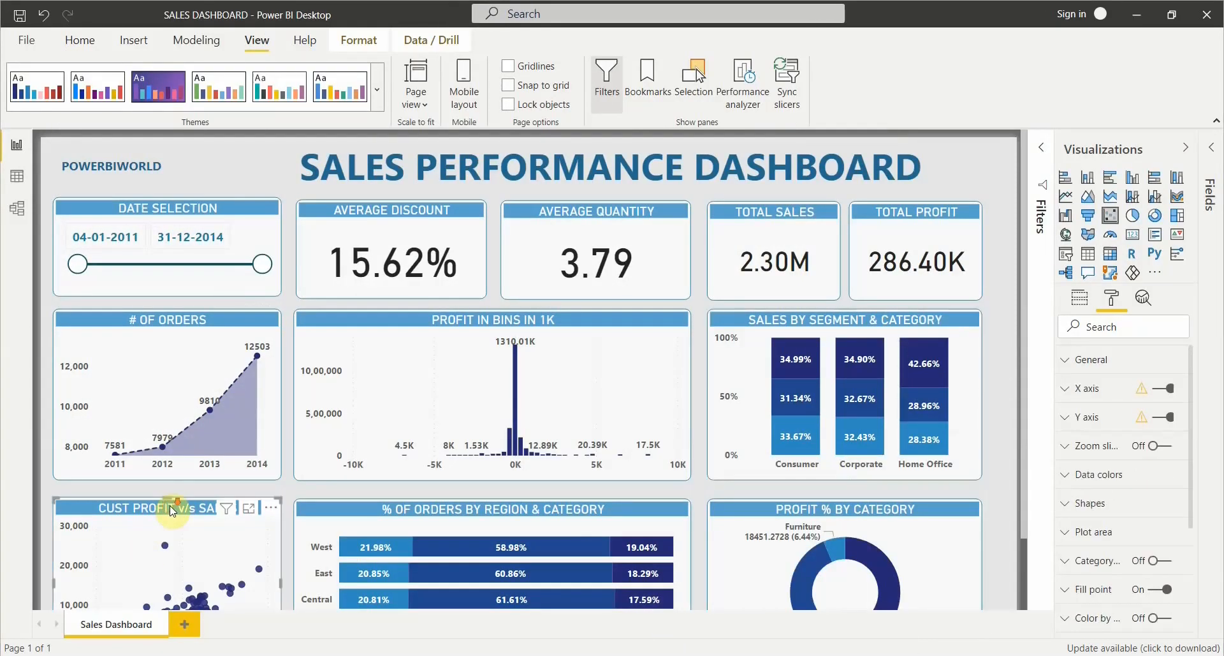
{"action": "scroll", "coordinate": [170, 509], "scroll_direction": "down", "scroll_amount": 3}
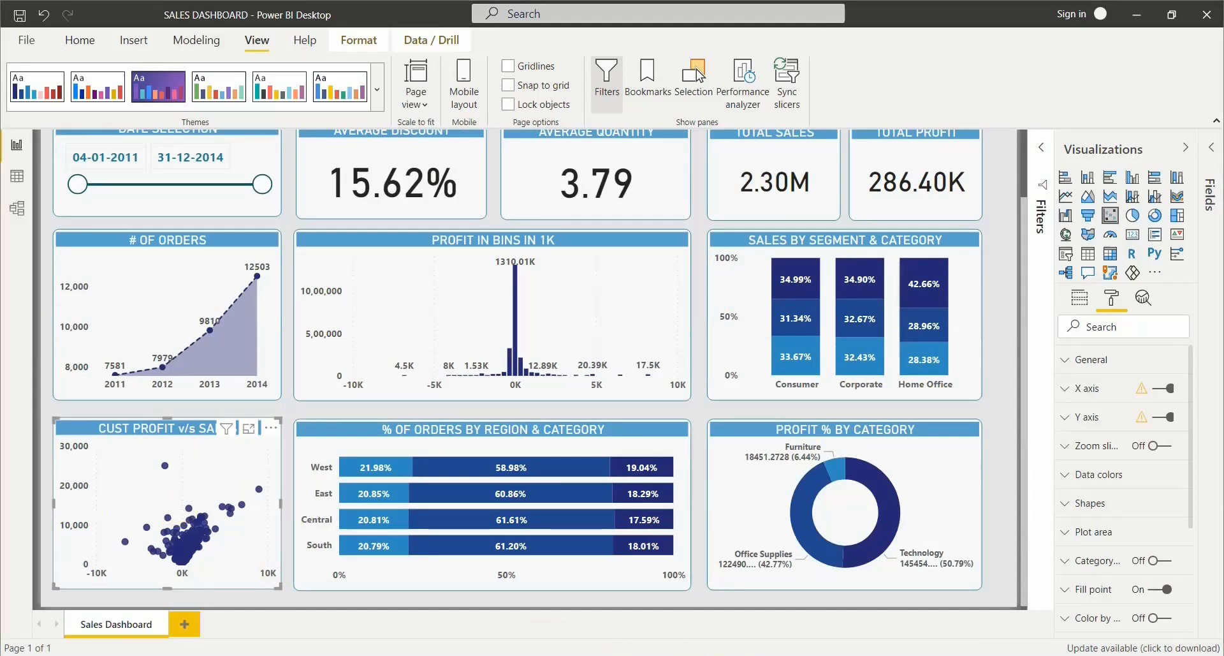
{"action": "left_click", "coordinate": [825, 616]}
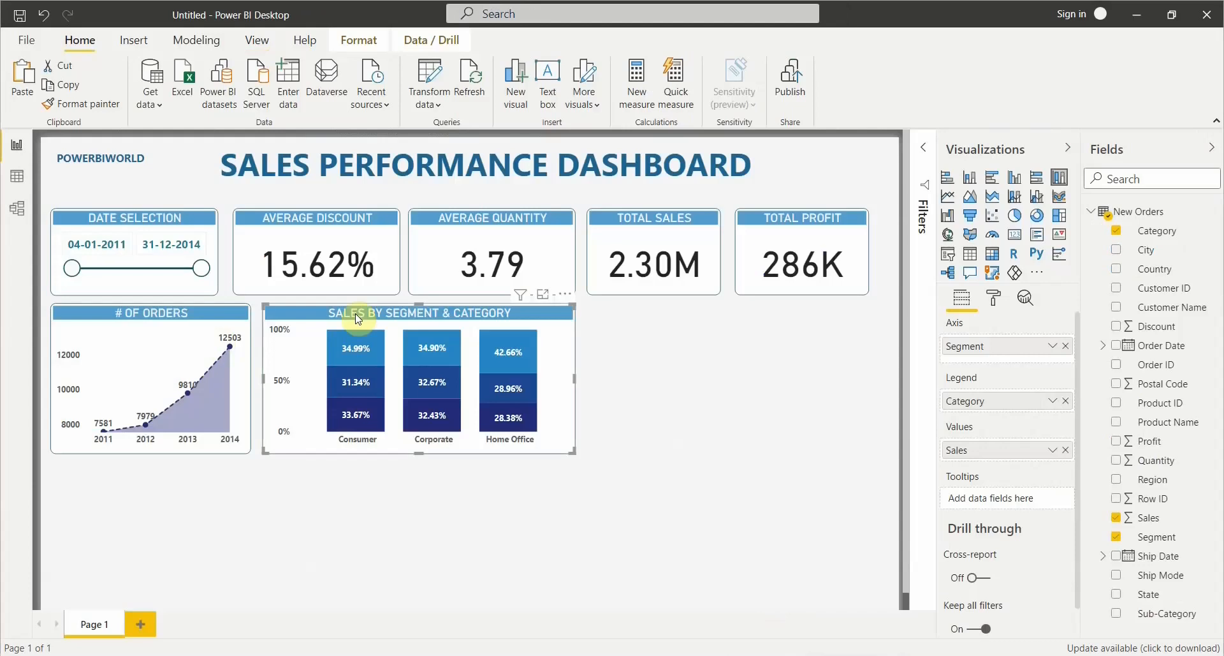
Step: Place a copy of the # OF ORDERS area chart directly below the original and convert it to a scatter chart
{"action": "left_click", "coordinate": [217, 315]}
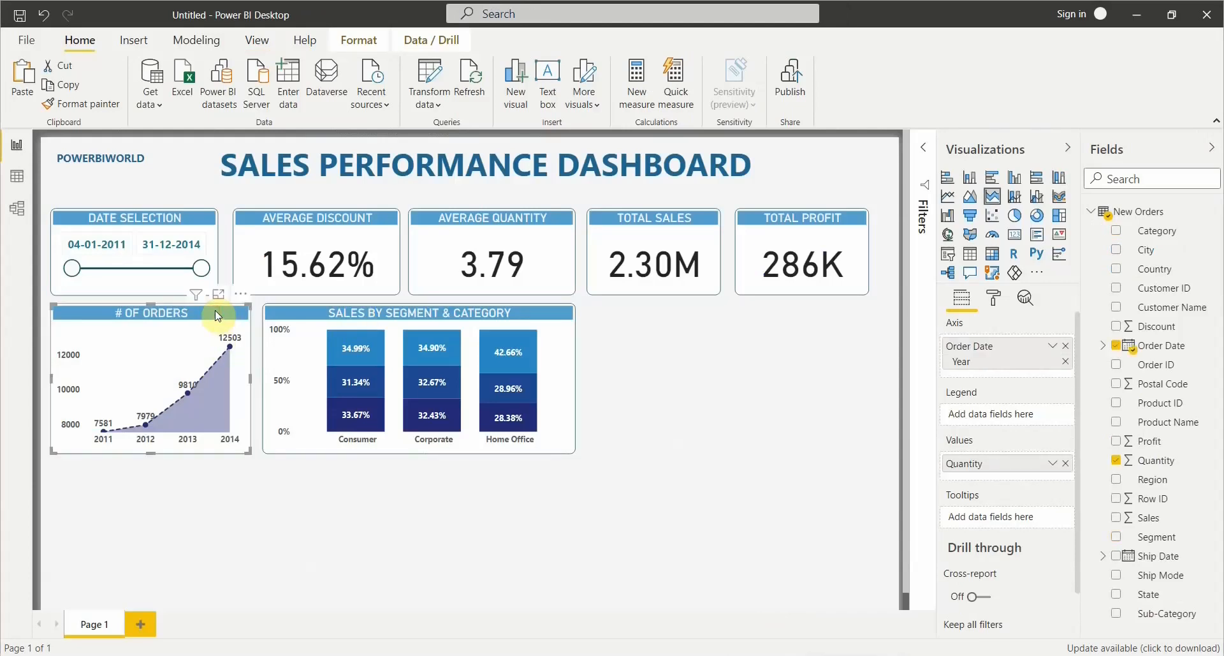
{"action": "left_click_drag", "start_coordinate": [216, 314], "coordinate": [180, 477]}
{"action": "scroll", "coordinate": [500, 470], "scroll_direction": "down", "scroll_amount": 1}
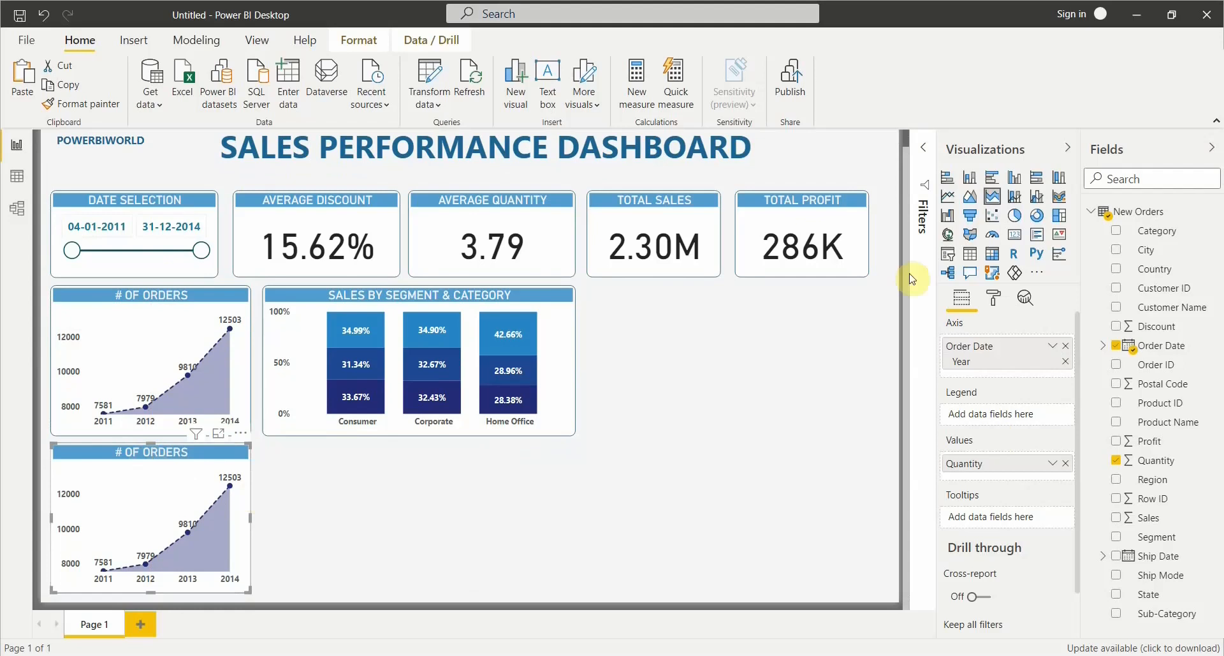
{"action": "left_click", "coordinate": [995, 218]}
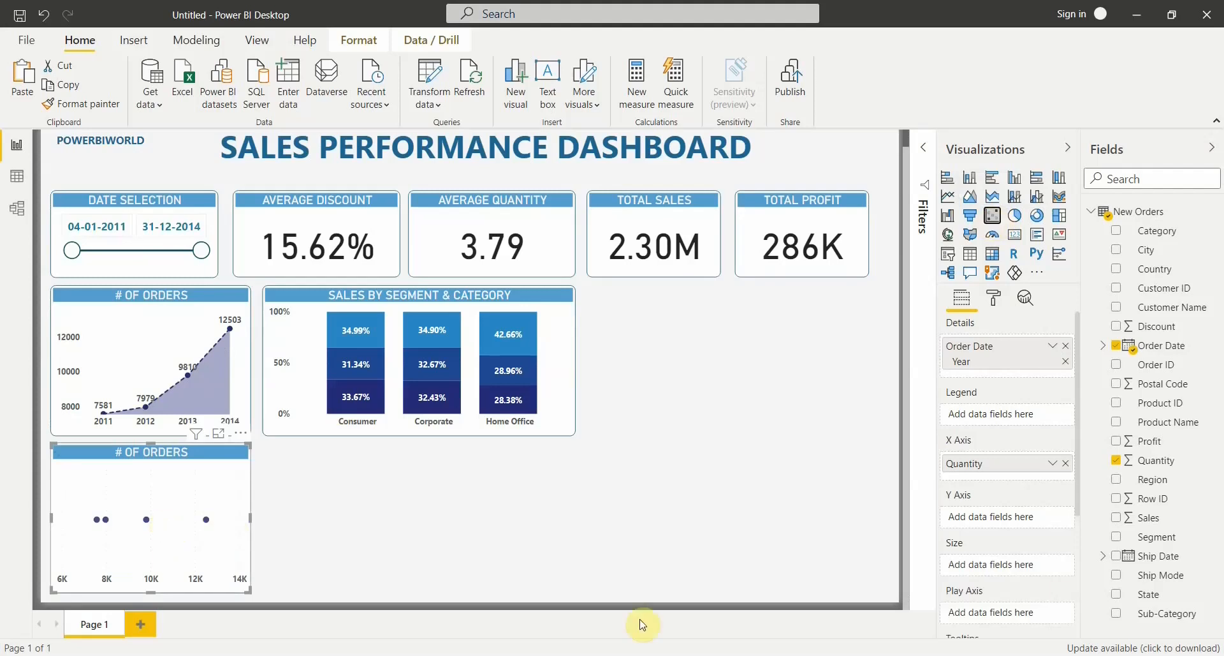
Step: Replace the new scatter chart's fields with Customer Name as details, Profit on the X axis and Sales on the Y axis
{"action": "left_click", "coordinate": [1067, 347]}
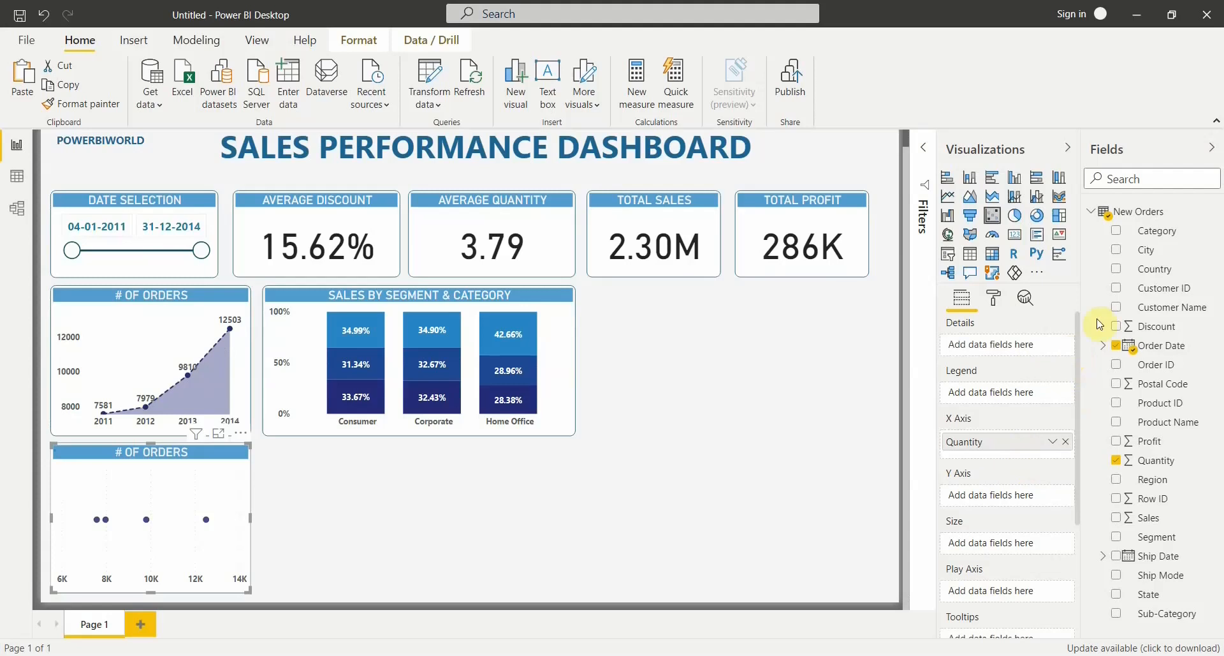
{"action": "left_click", "coordinate": [1116, 307]}
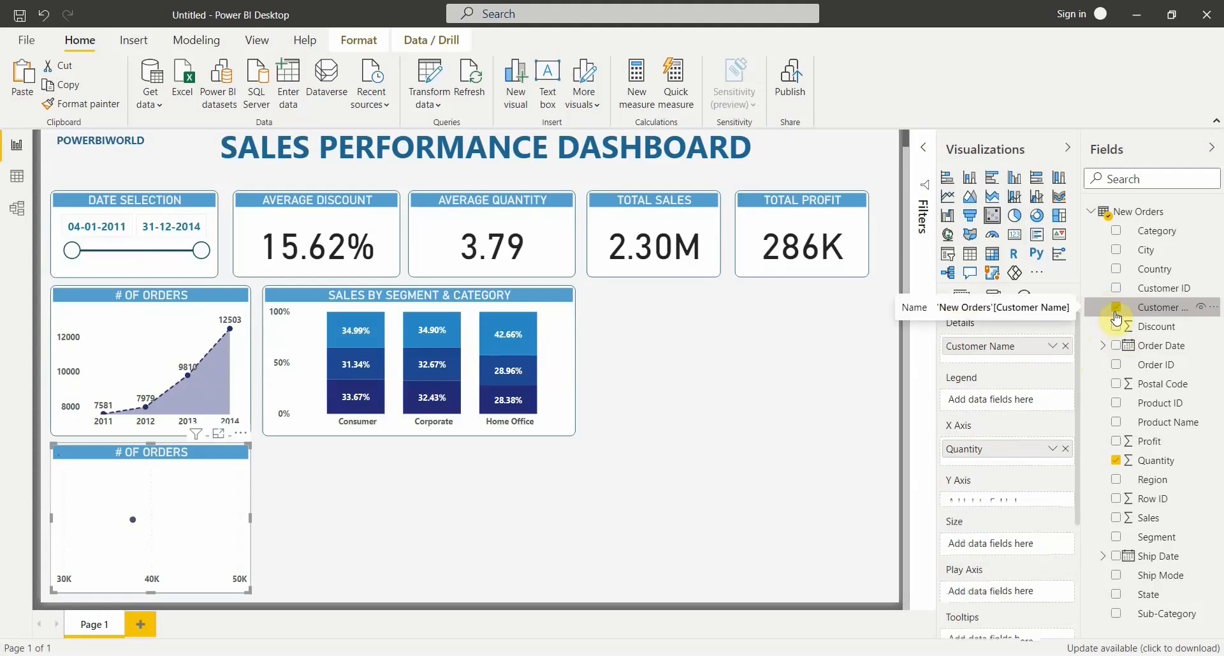
{"action": "left_click", "coordinate": [1067, 449]}
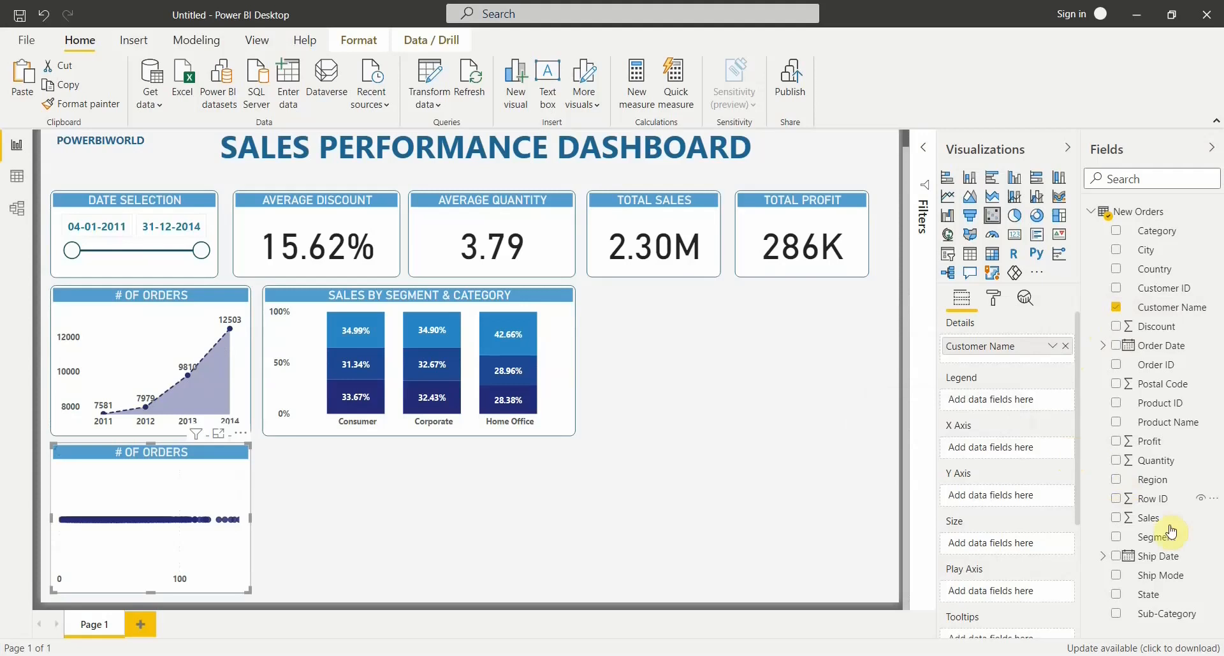
{"action": "left_click", "coordinate": [1118, 441]}
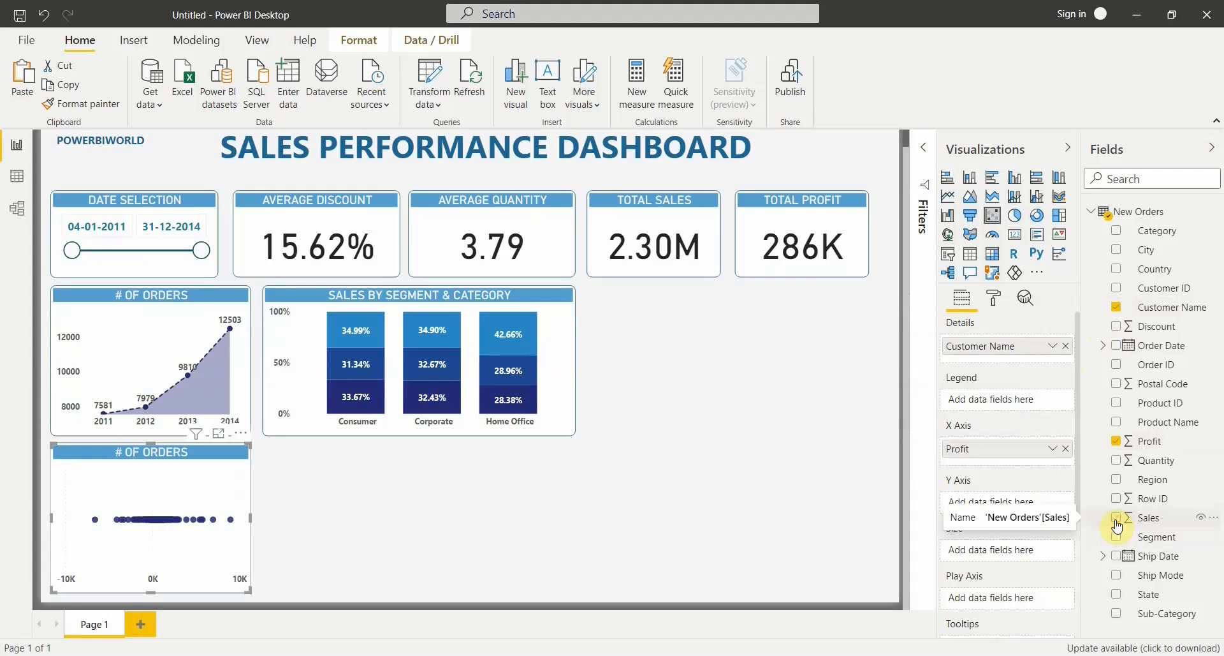
{"action": "left_click", "coordinate": [1117, 525]}
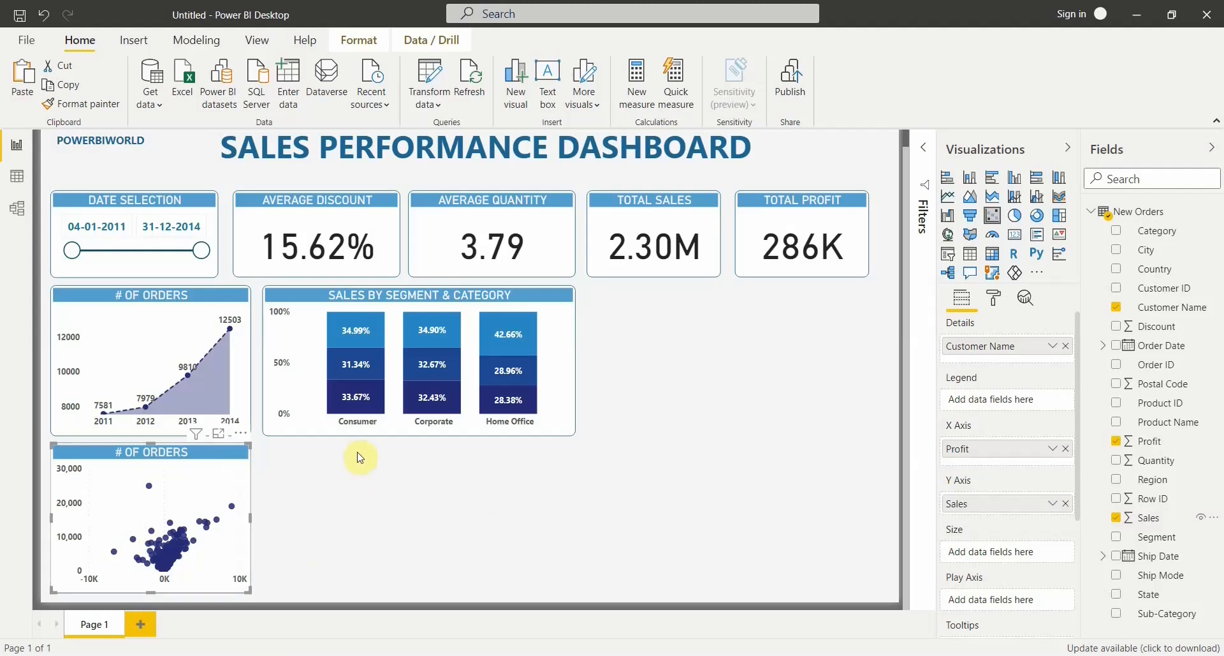
Step: Change the scatter chart's title text to CUST SALES v/s PROFIT and deselect the chart
{"action": "left_click", "coordinate": [195, 456]}
{"action": "left_click", "coordinate": [994, 298]}
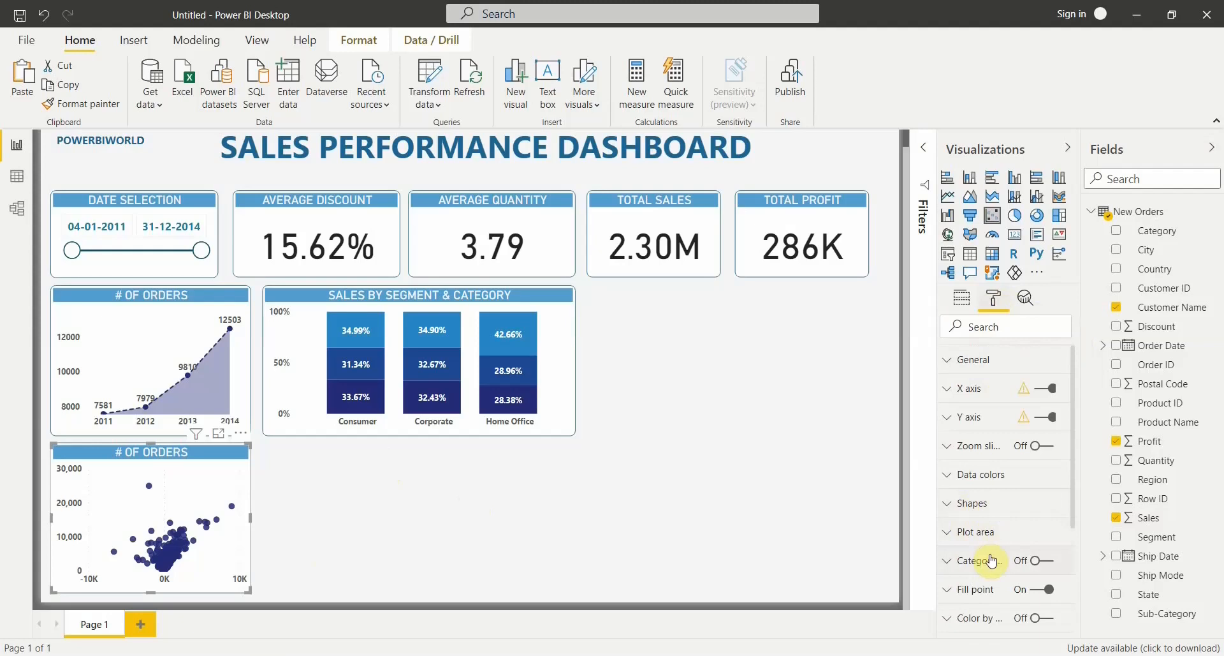
{"action": "scroll", "coordinate": [991, 560], "scroll_direction": "down", "scroll_amount": 3}
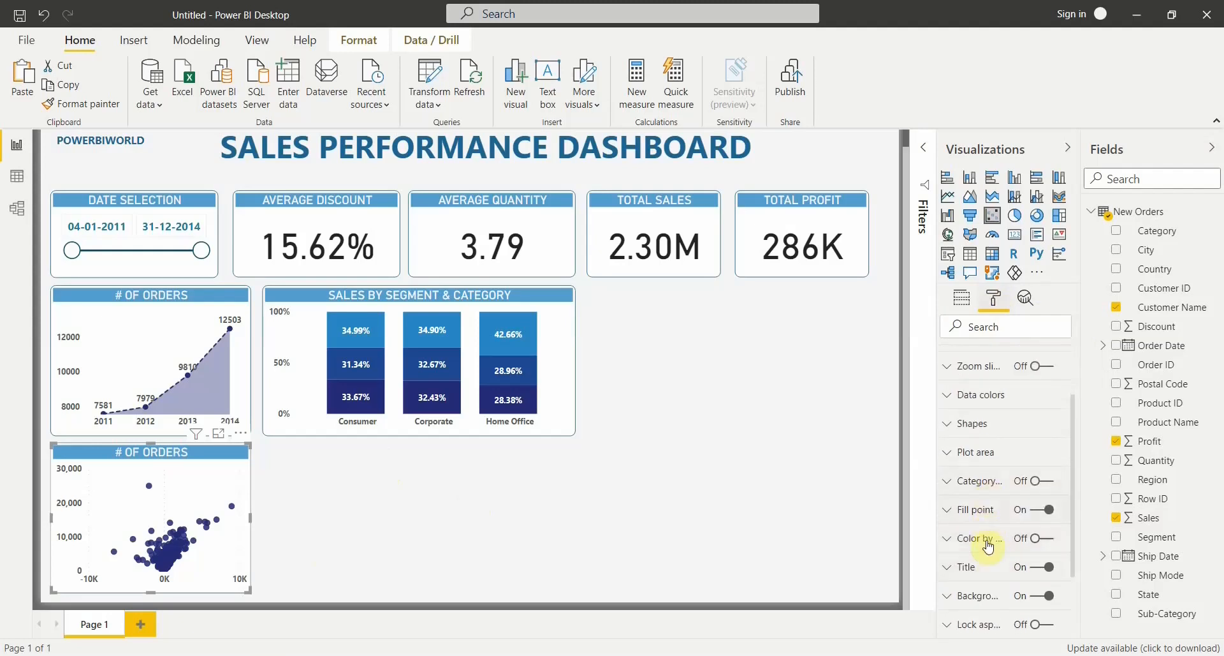
{"action": "scroll", "coordinate": [989, 546], "scroll_direction": "down", "scroll_amount": 3}
{"action": "left_click", "coordinate": [981, 496]}
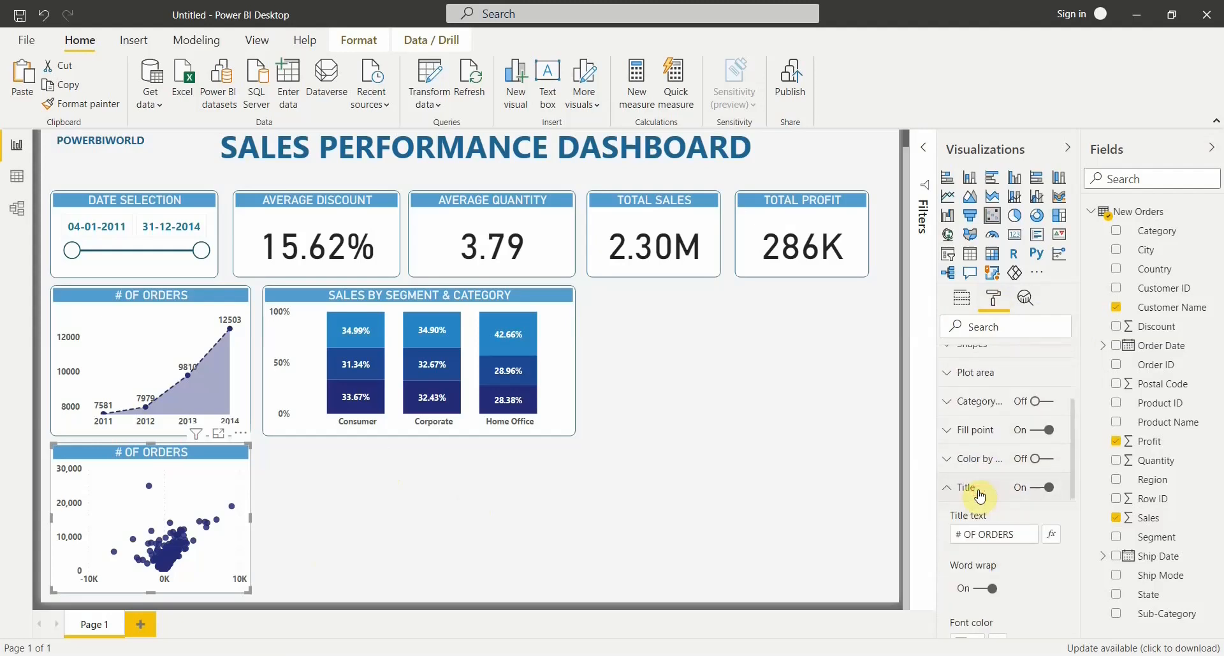
{"action": "key", "text": "Tab"}
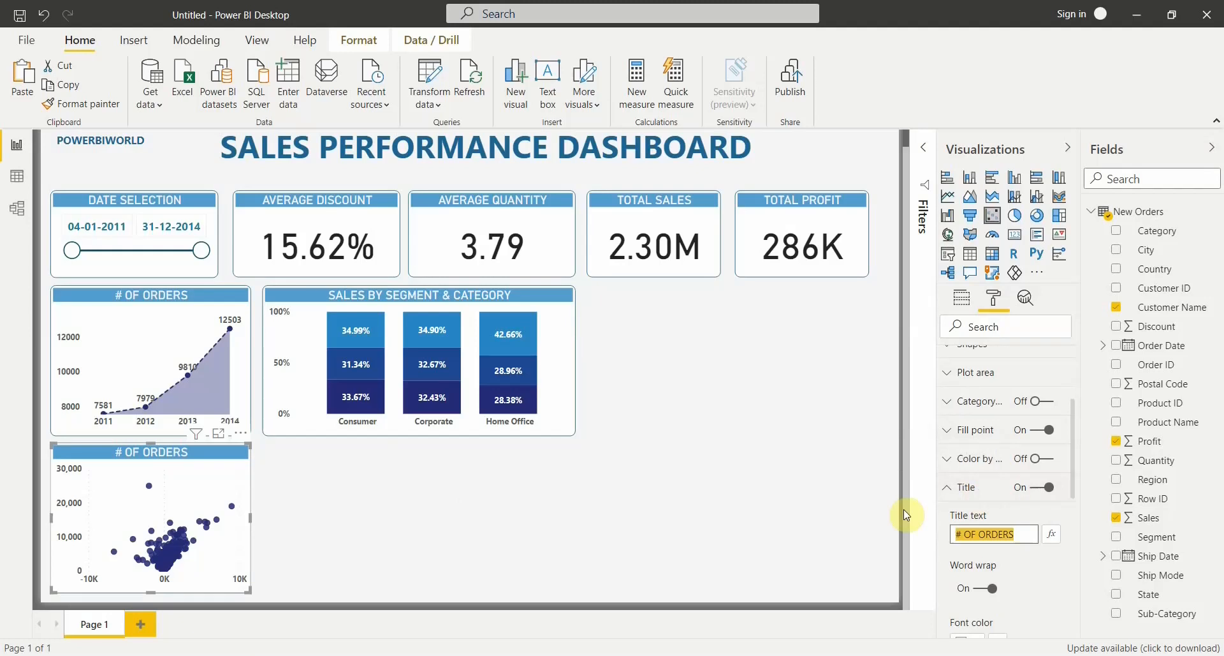
{"action": "type", "text": "C"}
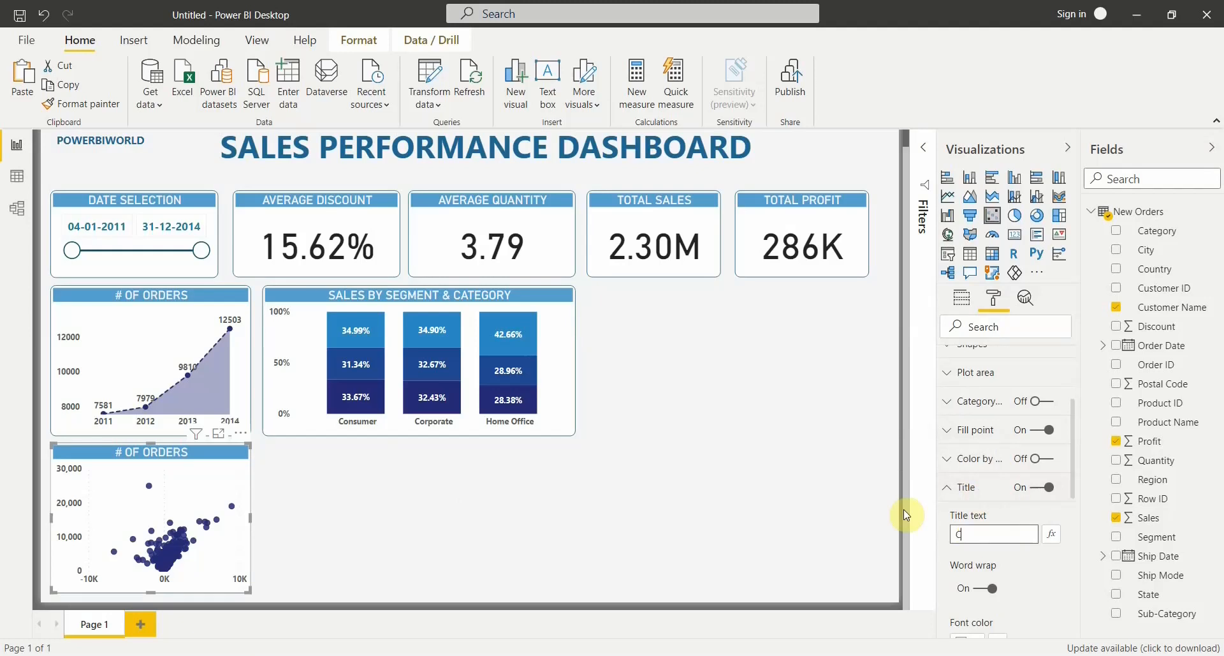
{"action": "type", "text": "UST SAL"}
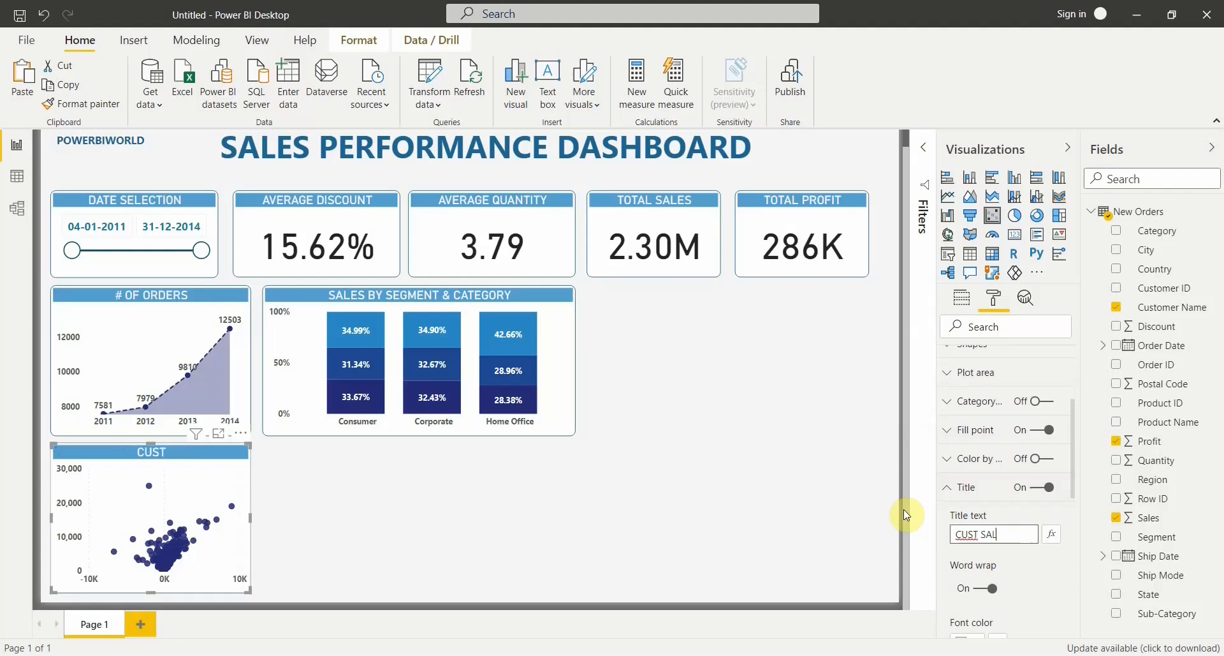
{"action": "type", "text": "ES v/s"}
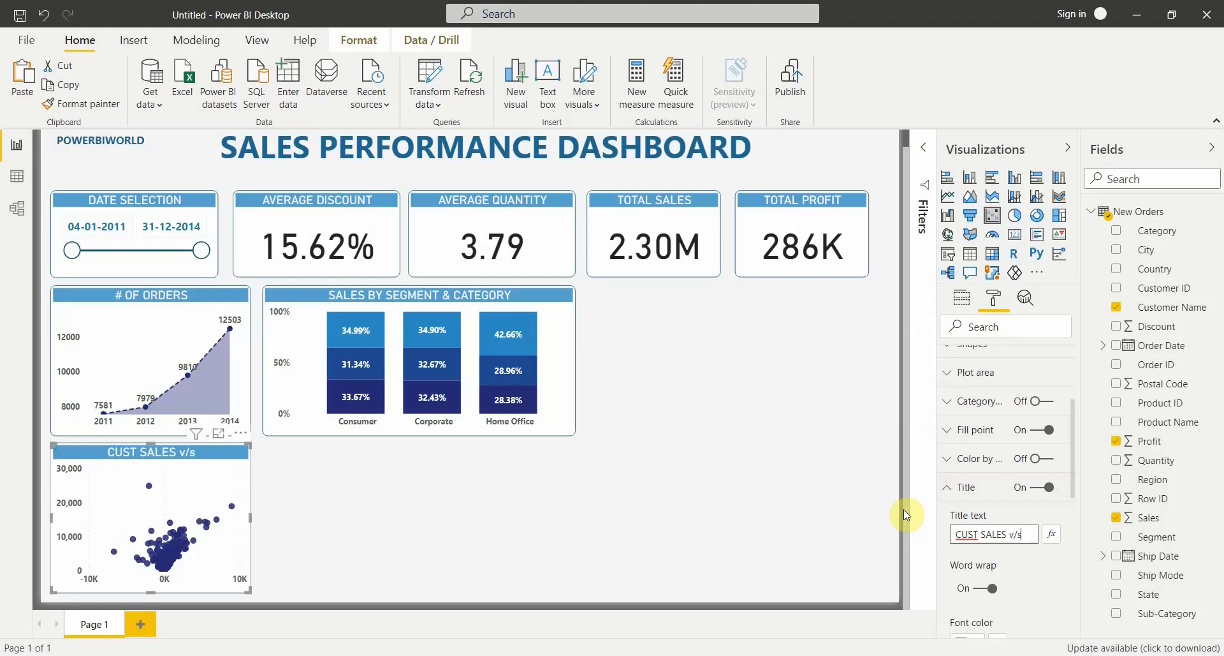
{"action": "type", "text": " PROFIT"}
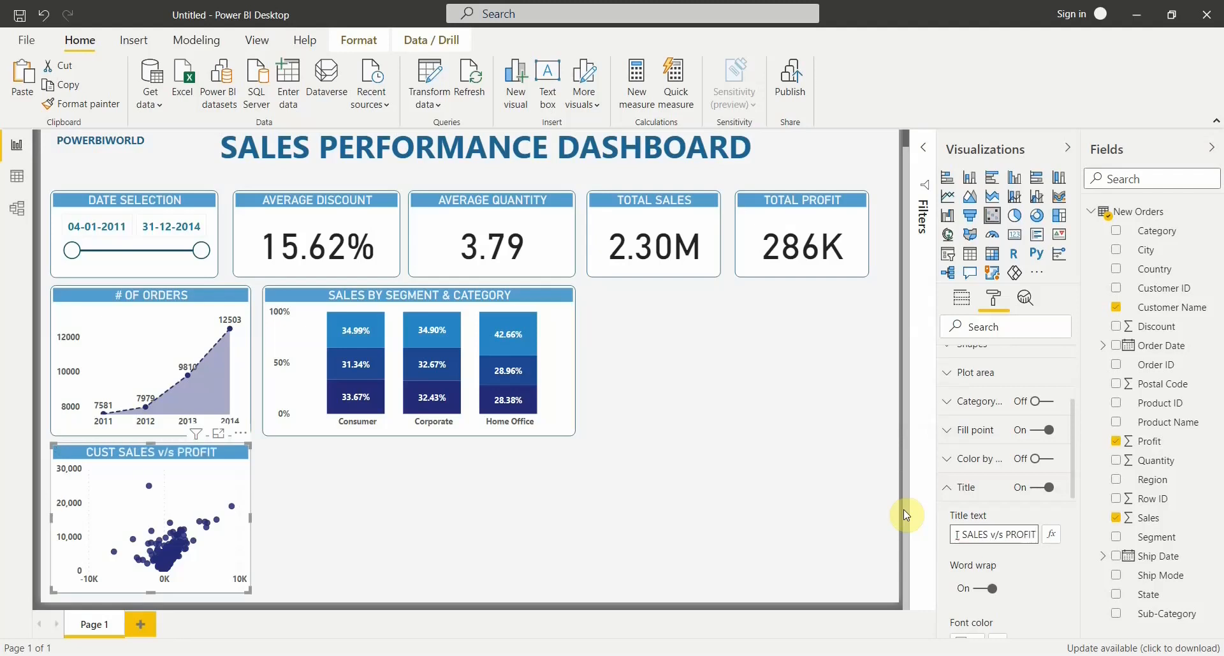
{"action": "left_click", "coordinate": [904, 509]}
Step: Examine the % OF ORDERS BY REGION & CATEGORY bar chart in the SALES DASHBOARD window and return to the untitled report
{"action": "left_click", "coordinate": [667, 612]}
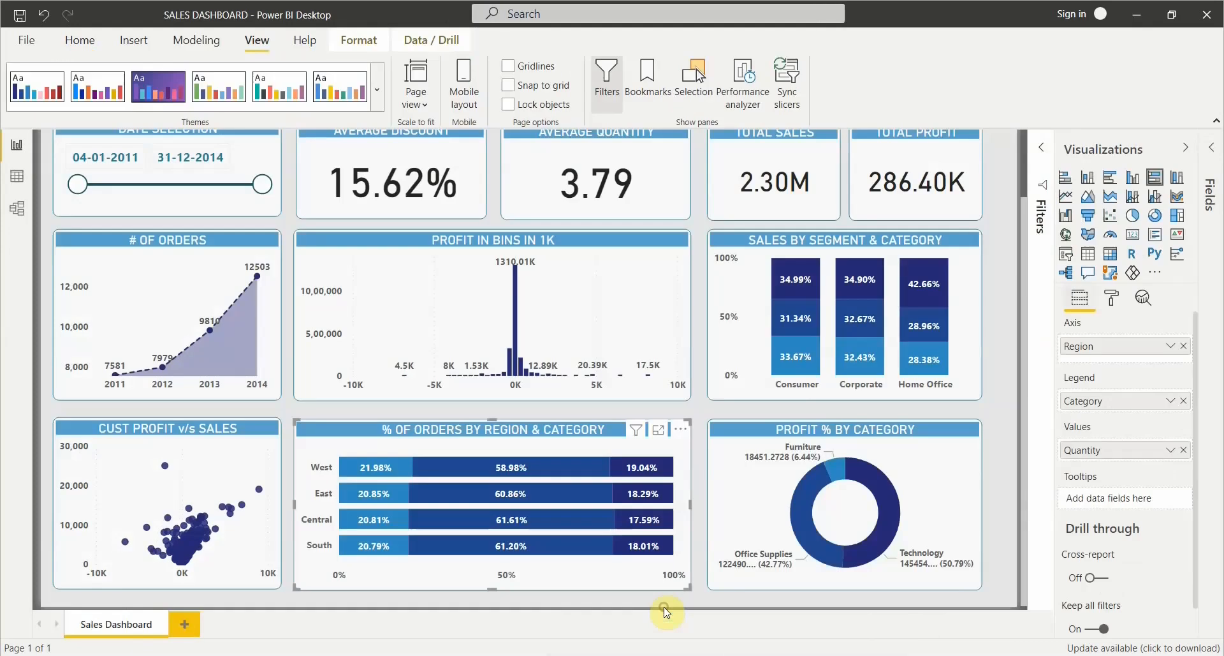
{"action": "mouse_move", "coordinate": [667, 650]}
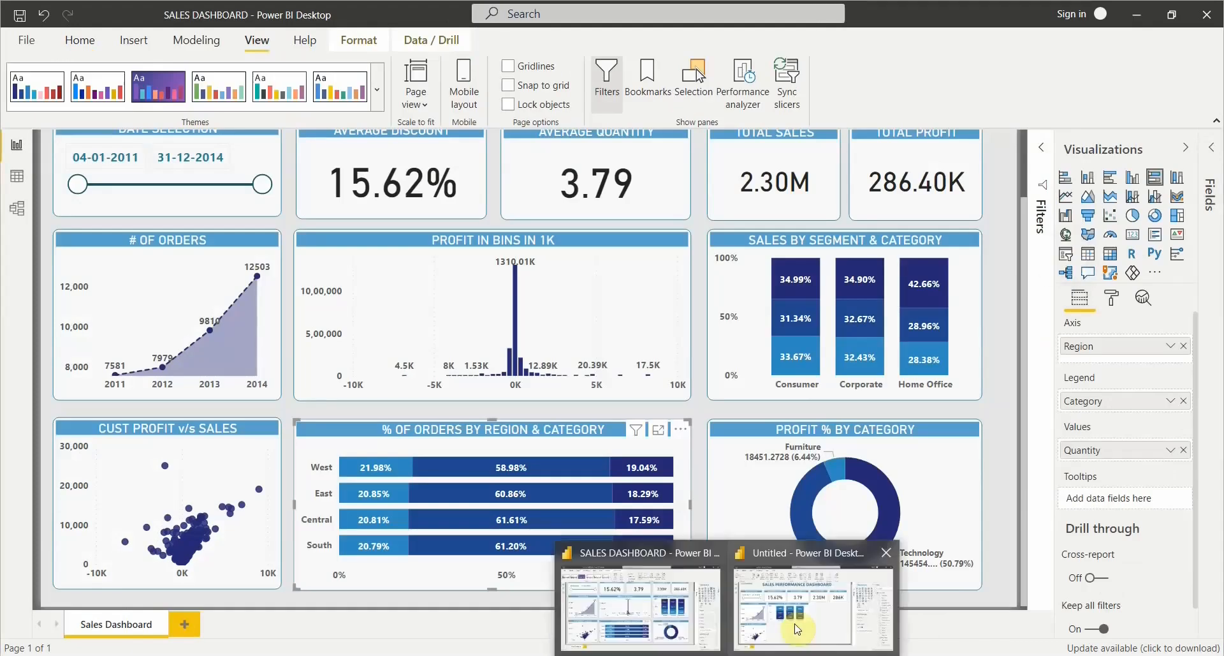
{"action": "left_click", "coordinate": [795, 622]}
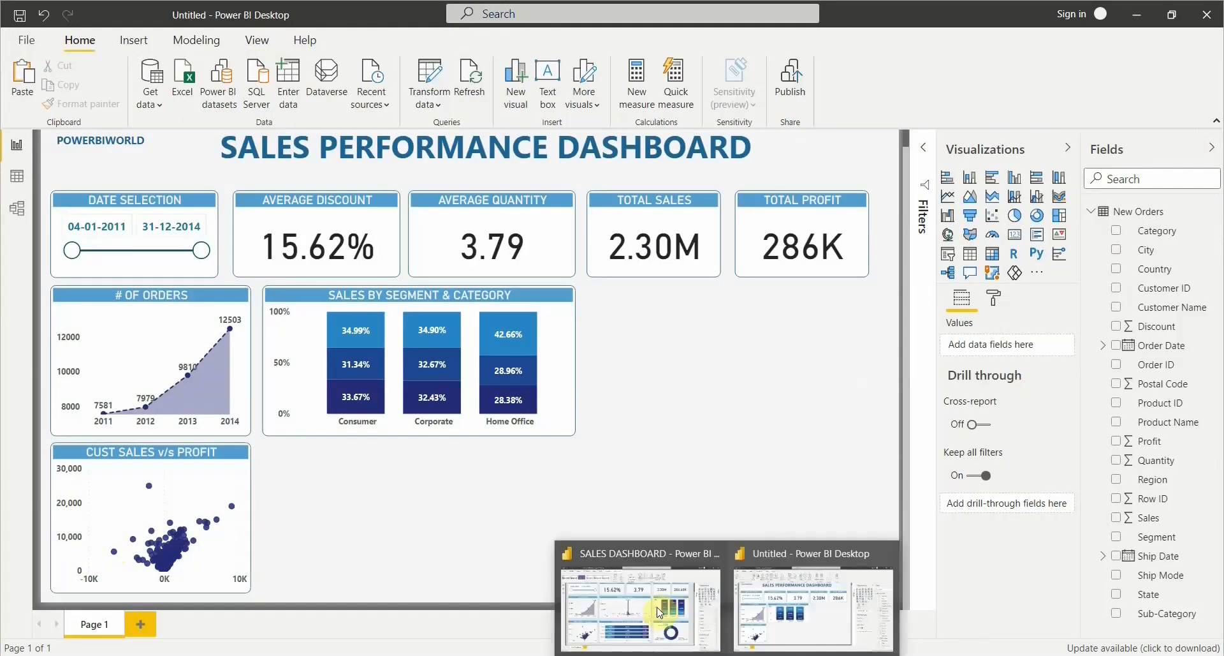
{"action": "left_click", "coordinate": [555, 545]}
{"action": "left_click", "coordinate": [491, 436]}
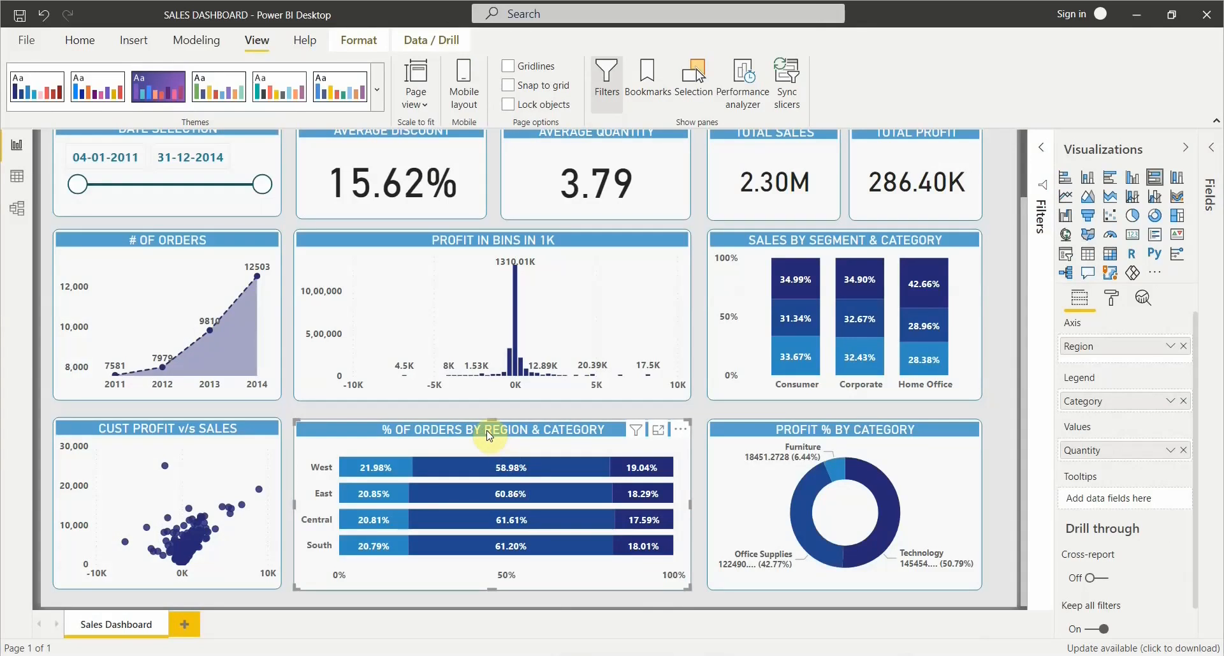
{"action": "mouse_move", "coordinate": [666, 651]}
{"action": "left_click", "coordinate": [760, 622]}
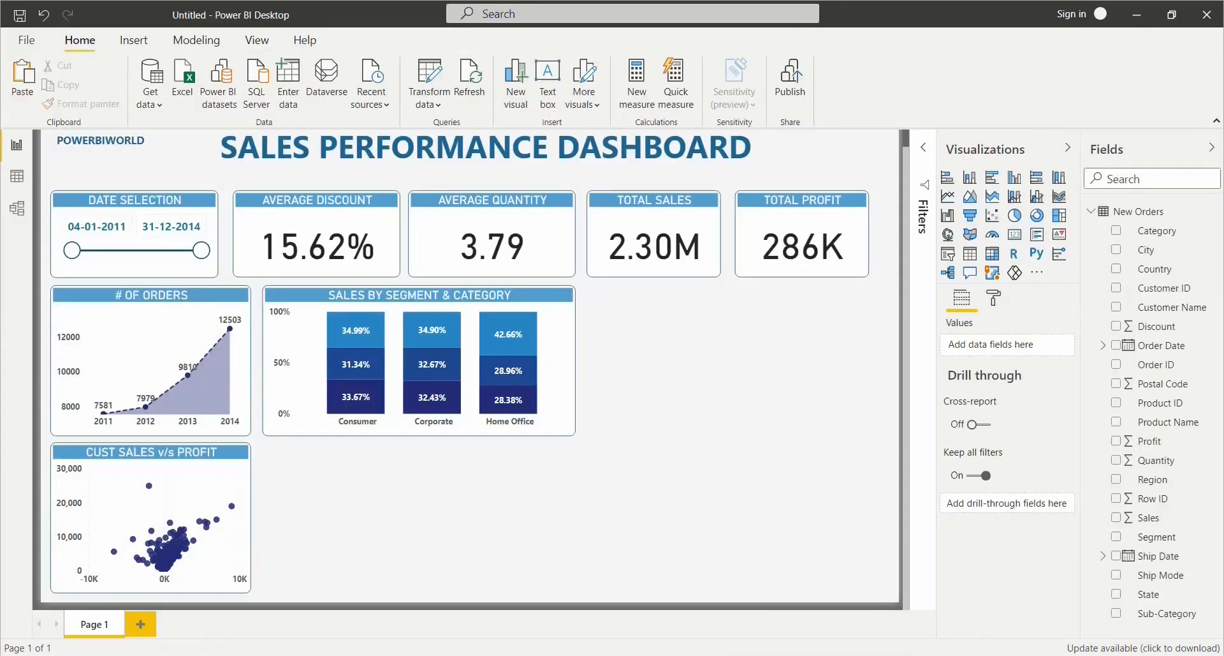
Step: Place a copy of the SALES BY SEGMENT & CATEGORY chart directly below the original and convert it to a 100% stacked bar chart
{"action": "left_click", "coordinate": [524, 299]}
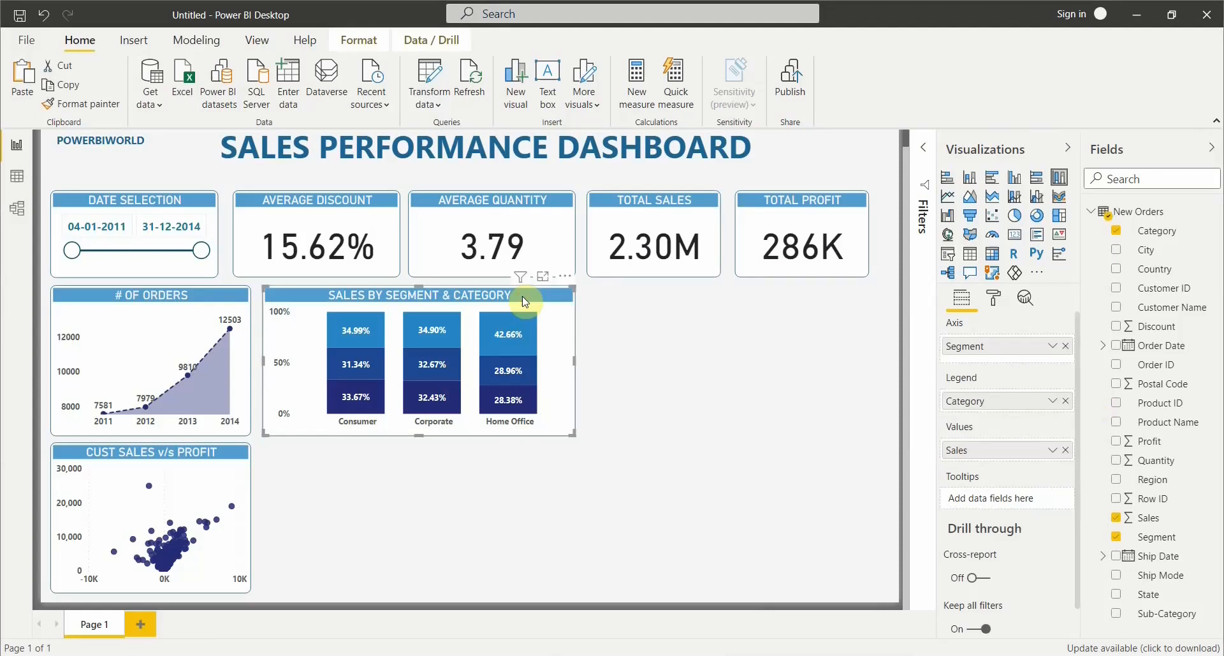
{"action": "key", "text": "ctrl+v"}
{"action": "left_click_drag", "start_coordinate": [522, 296], "coordinate": [517, 446]}
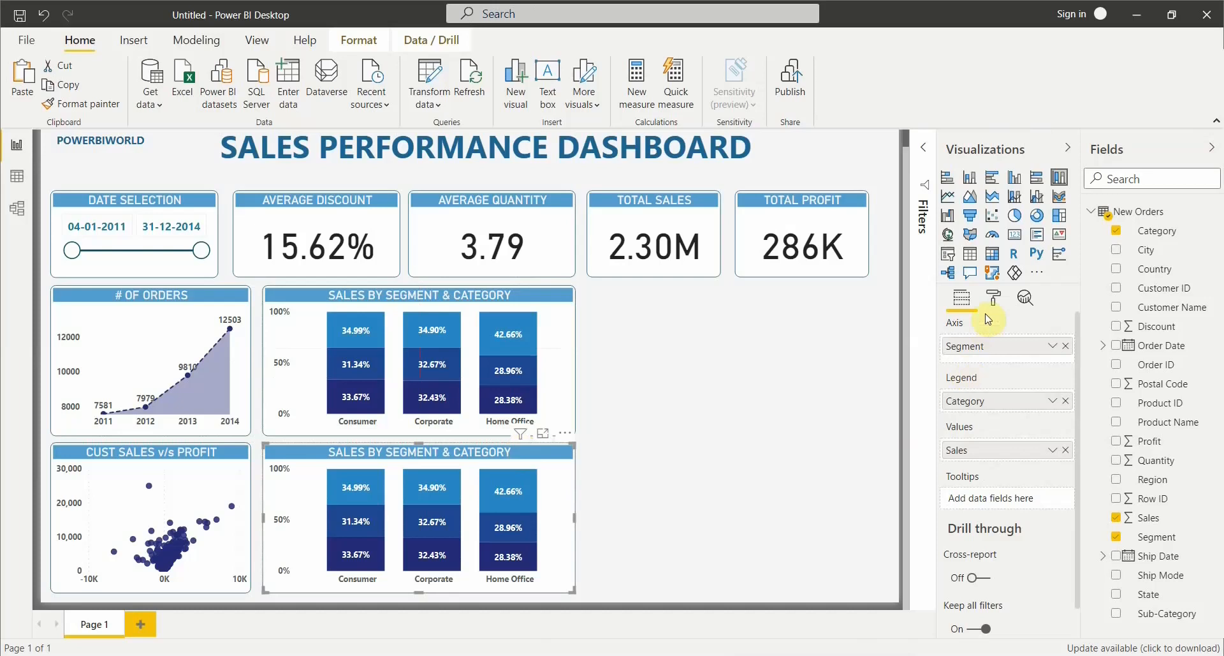
{"action": "left_click", "coordinate": [1037, 182]}
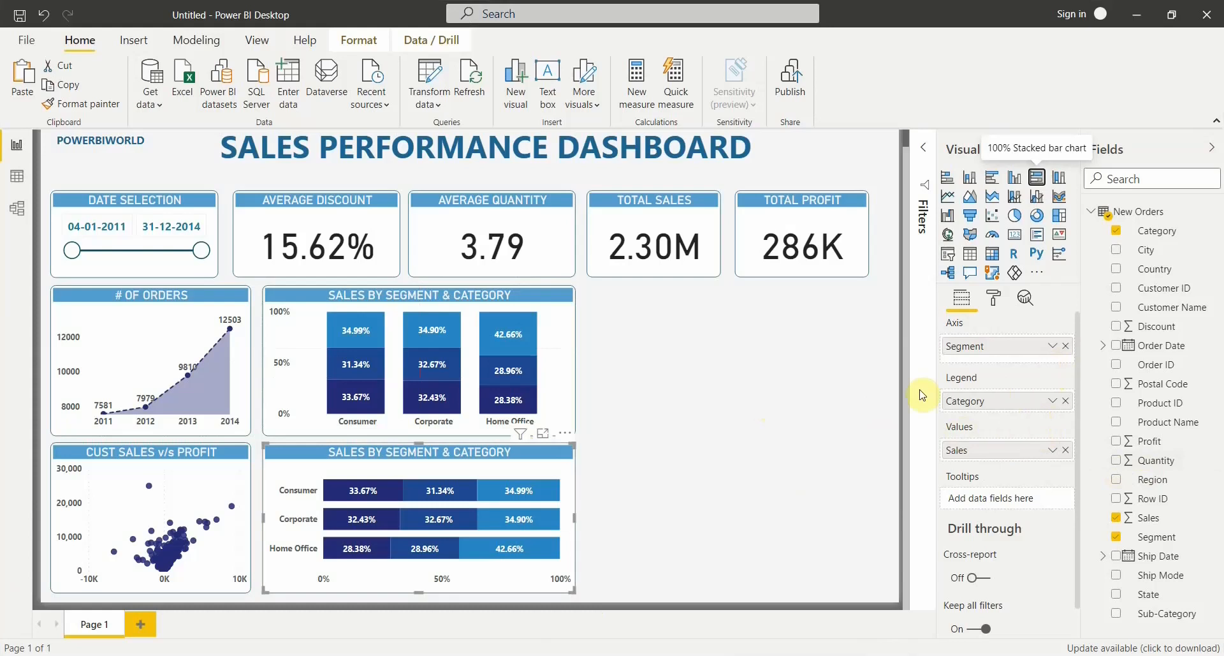
Step: Replace Segment with Region on the bar chart's axis and Sales with Quantity as its values
{"action": "left_click", "coordinate": [1066, 346]}
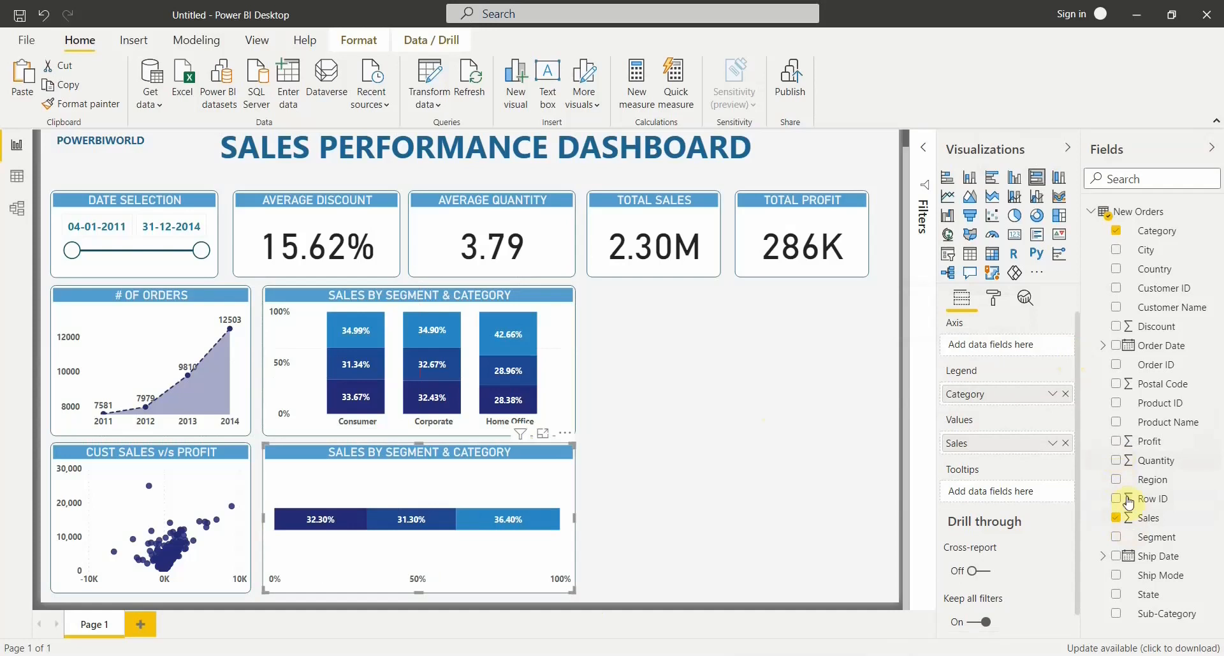
{"action": "left_click", "coordinate": [1116, 479]}
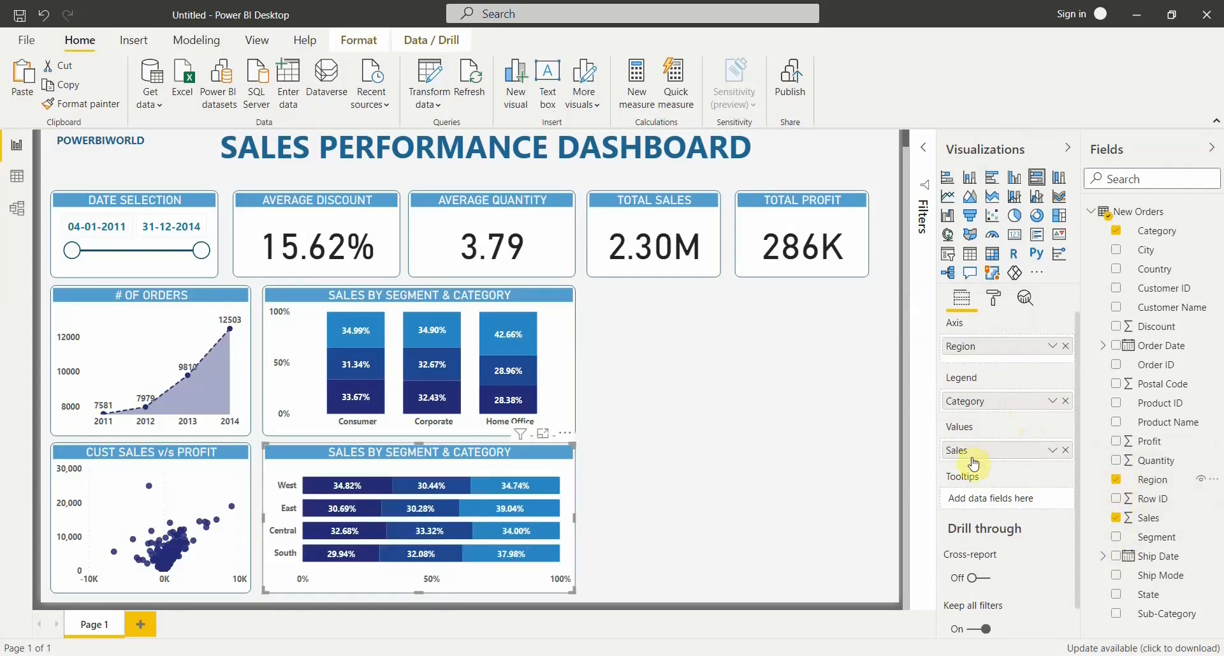
{"action": "left_click", "coordinate": [1065, 452]}
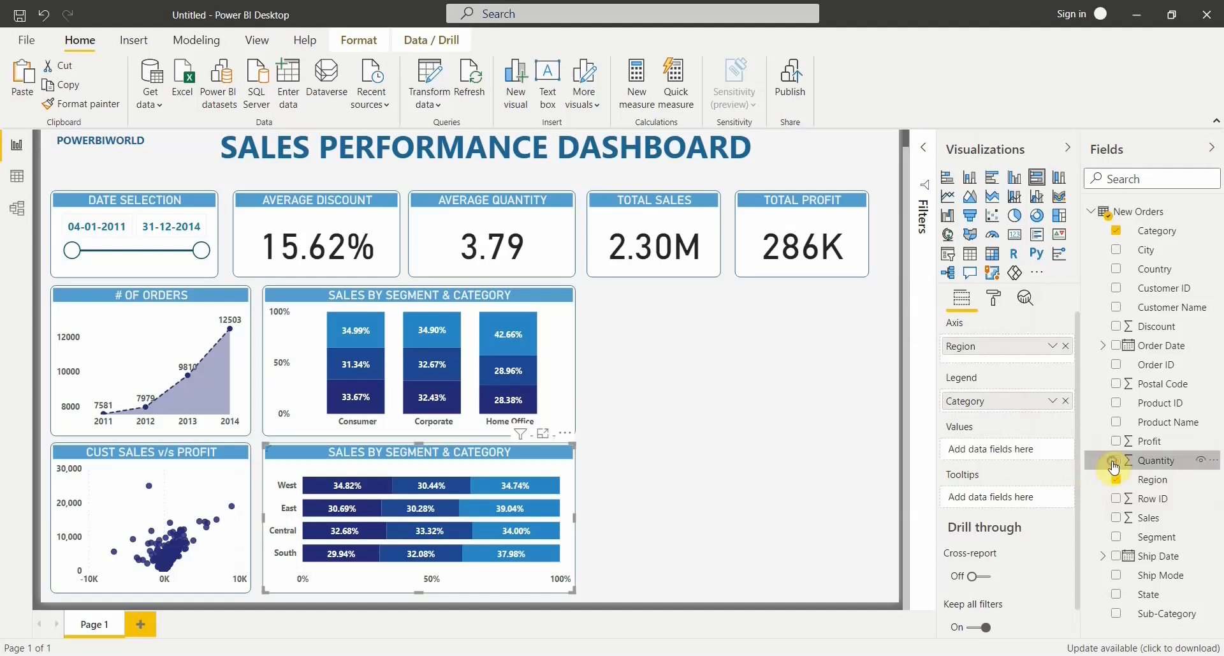
{"action": "left_click", "coordinate": [1115, 461]}
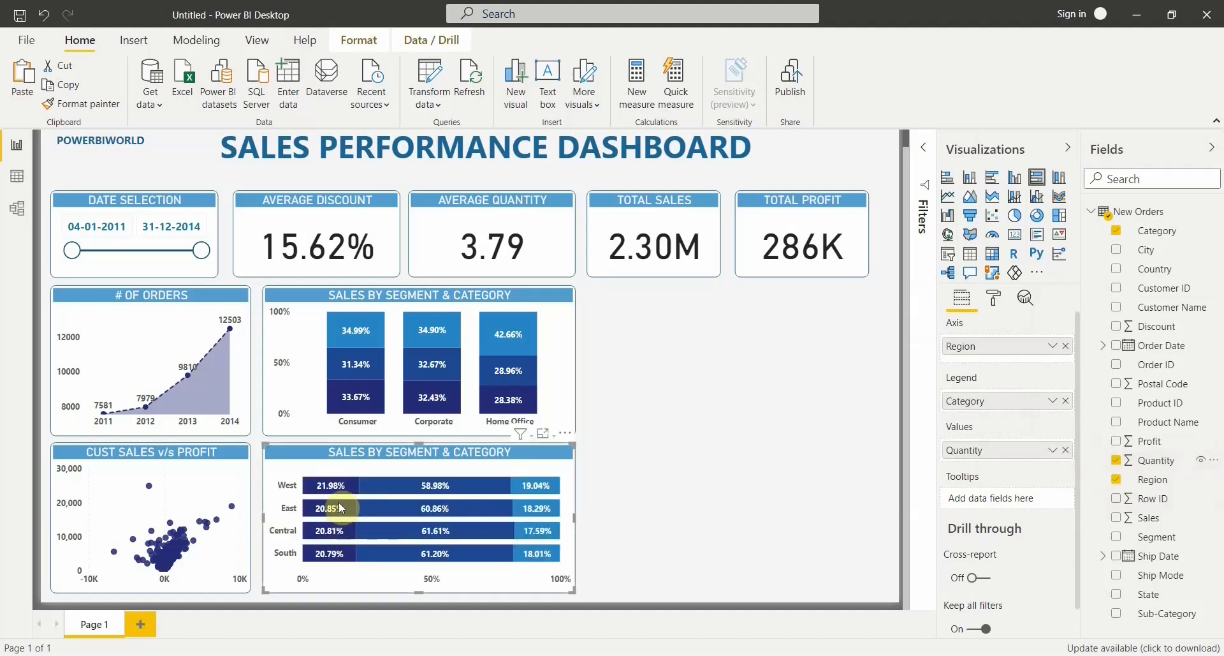
Step: Compare the new bar chart with its counterpart in the SALES DASHBOARD window and return to the untitled report
{"action": "mouse_move", "coordinate": [701, 653]}
{"action": "left_click", "coordinate": [675, 609]}
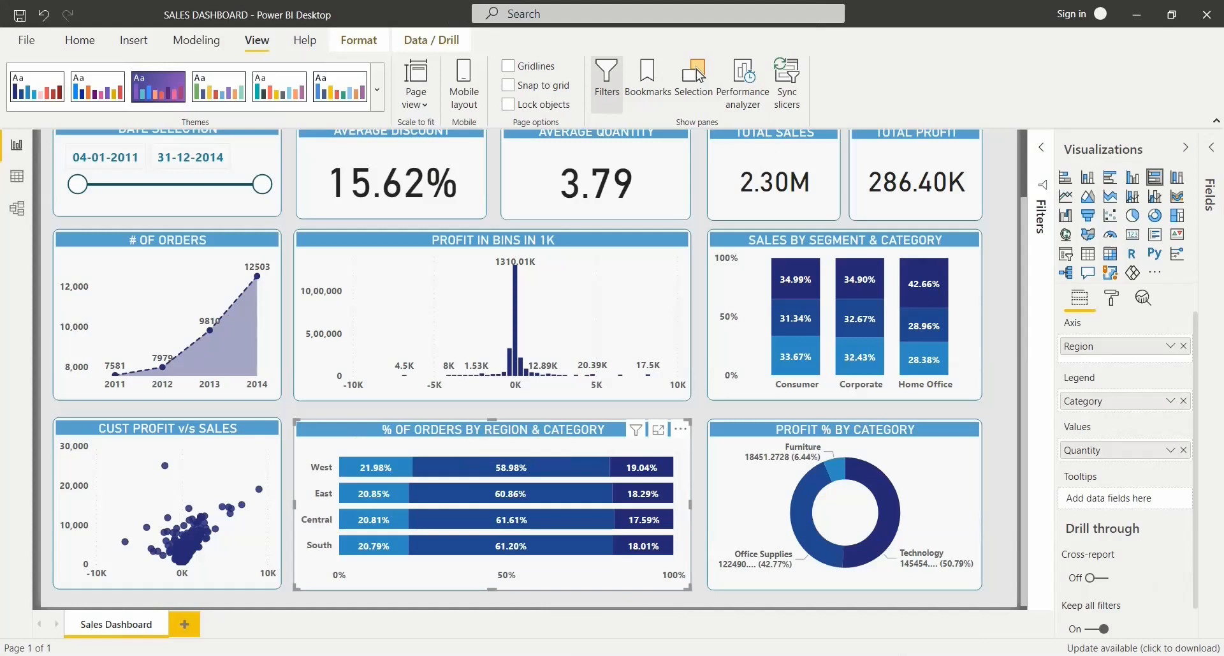
{"action": "mouse_move", "coordinate": [701, 653]}
{"action": "left_click", "coordinate": [784, 612]}
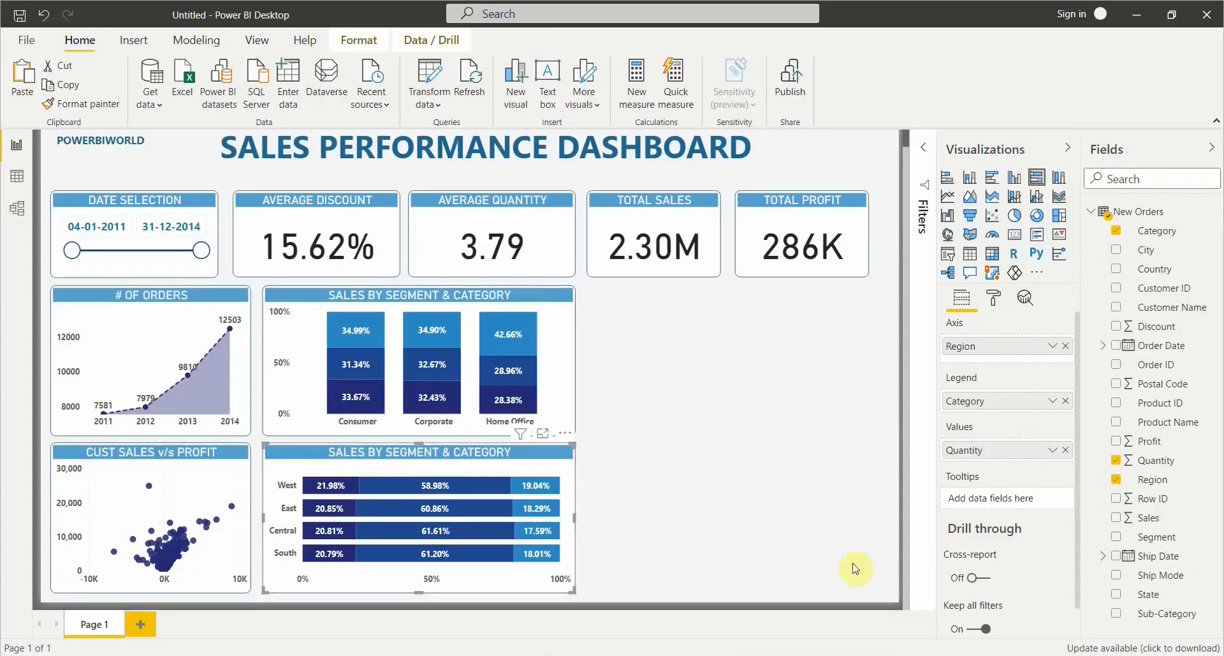
Step: Change the region bar chart's title to "# OF ORDERS BY REGION & CATEGORY"
{"action": "left_click", "coordinate": [996, 306]}
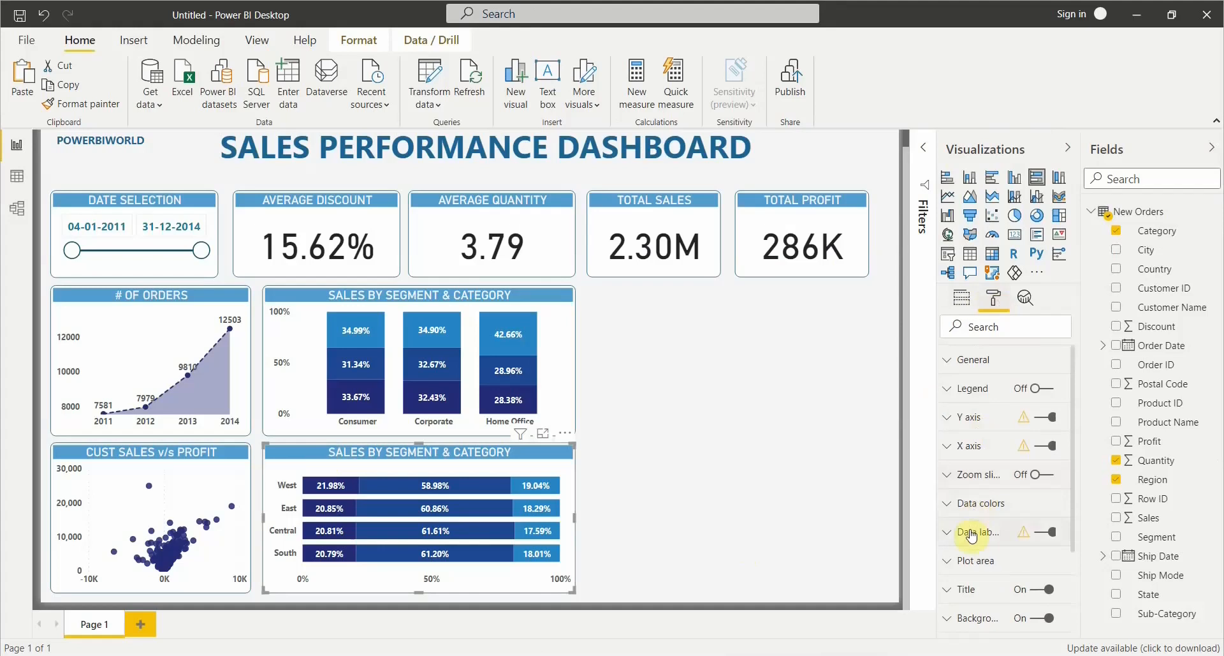
{"action": "left_click", "coordinate": [982, 590]}
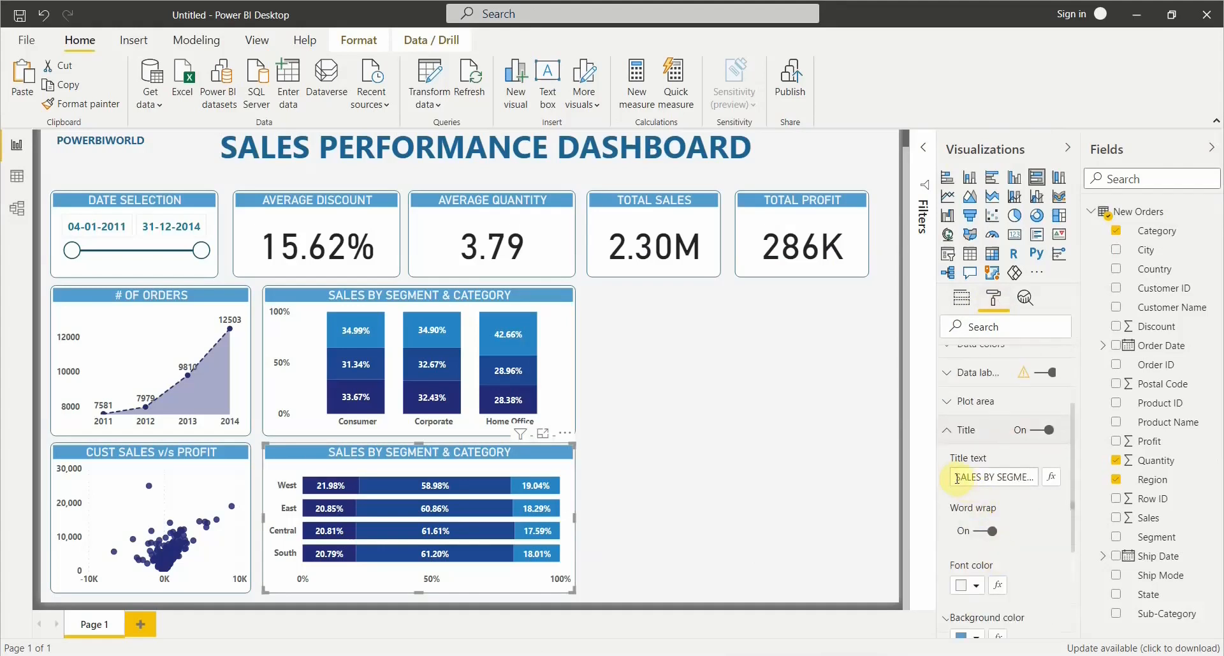
{"action": "left_click_drag", "start_coordinate": [957, 478], "coordinate": [993, 477]}
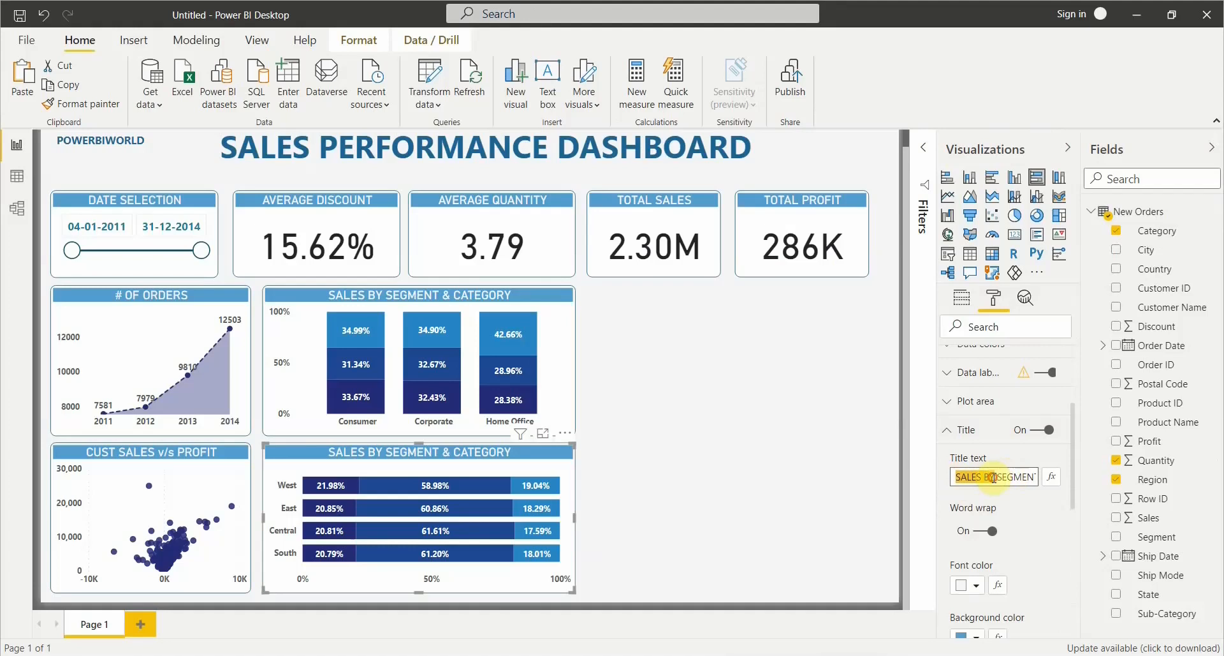
{"action": "type", "text": "#"}
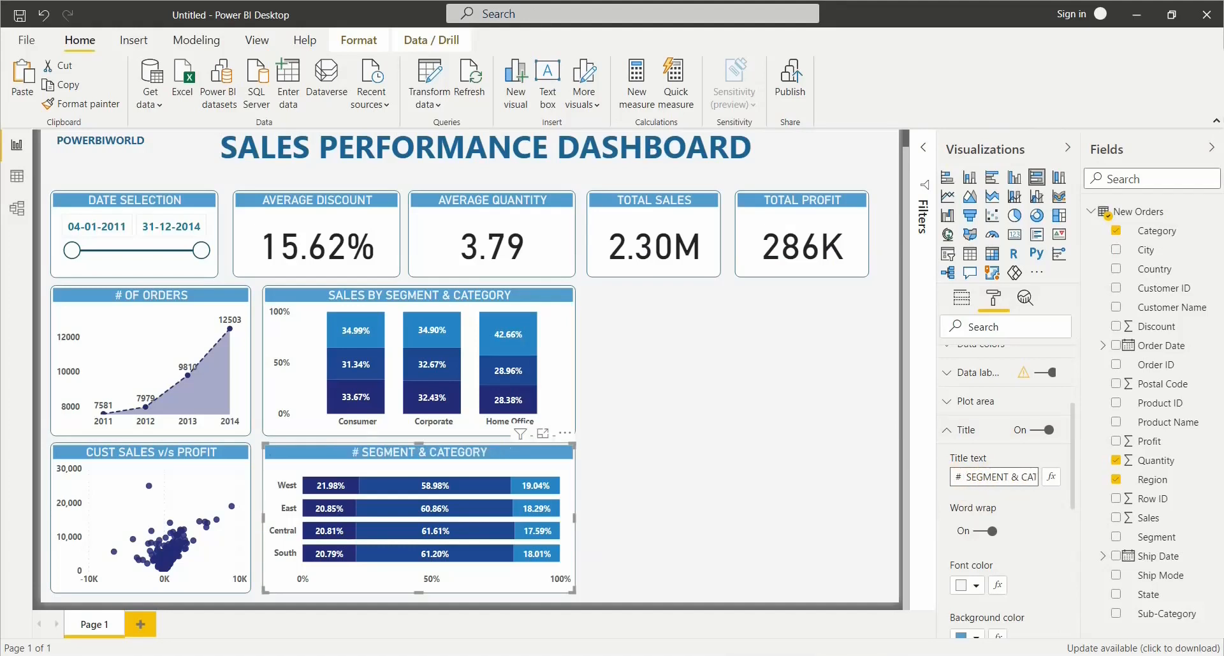
{"action": "type", "text": " OF ORD"}
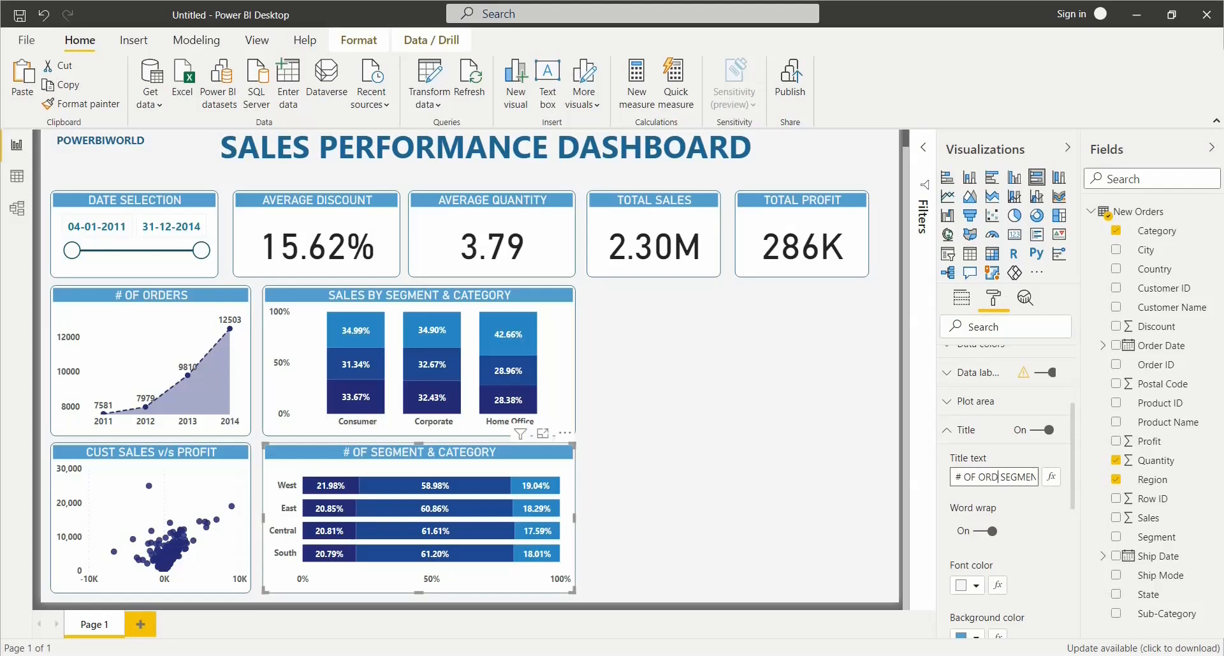
{"action": "type", "text": "ERS"}
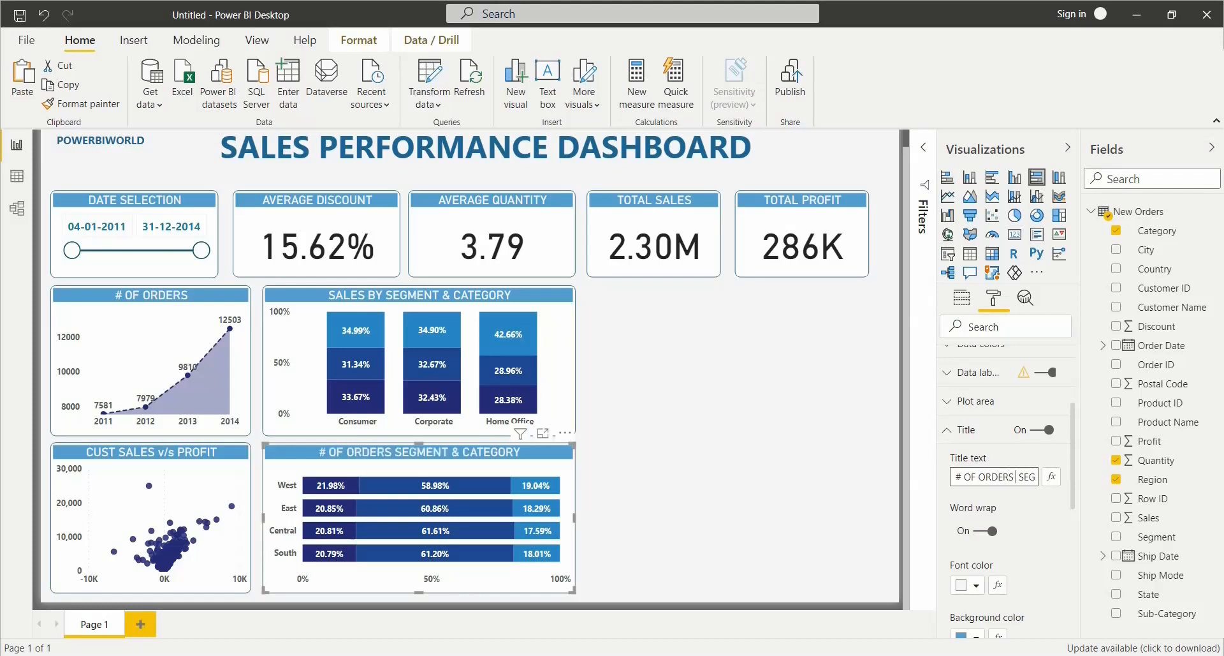
{"action": "key", "text": "shift+End"}
{"action": "type", "text": "BY REGION &"}
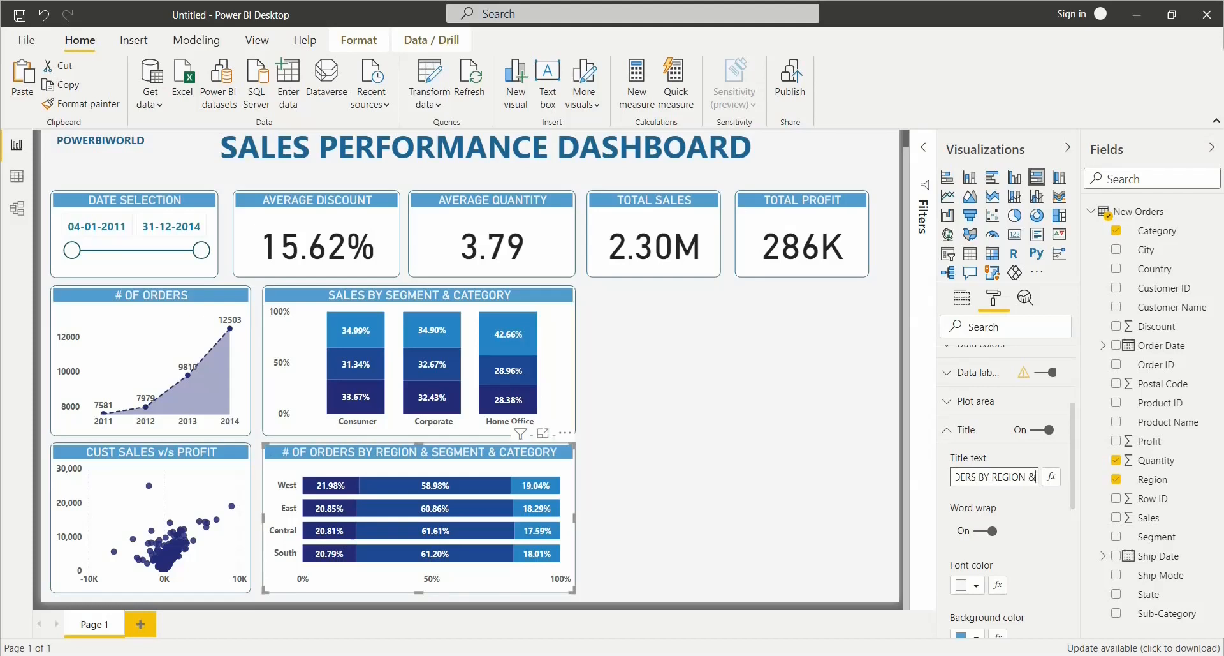
{"action": "key", "text": "Delete"}
{"action": "key", "text": "Delete"}
{"action": "key", "text": "Delete"}
{"action": "key", "text": "Delete"}
{"action": "key", "text": "Delete"}
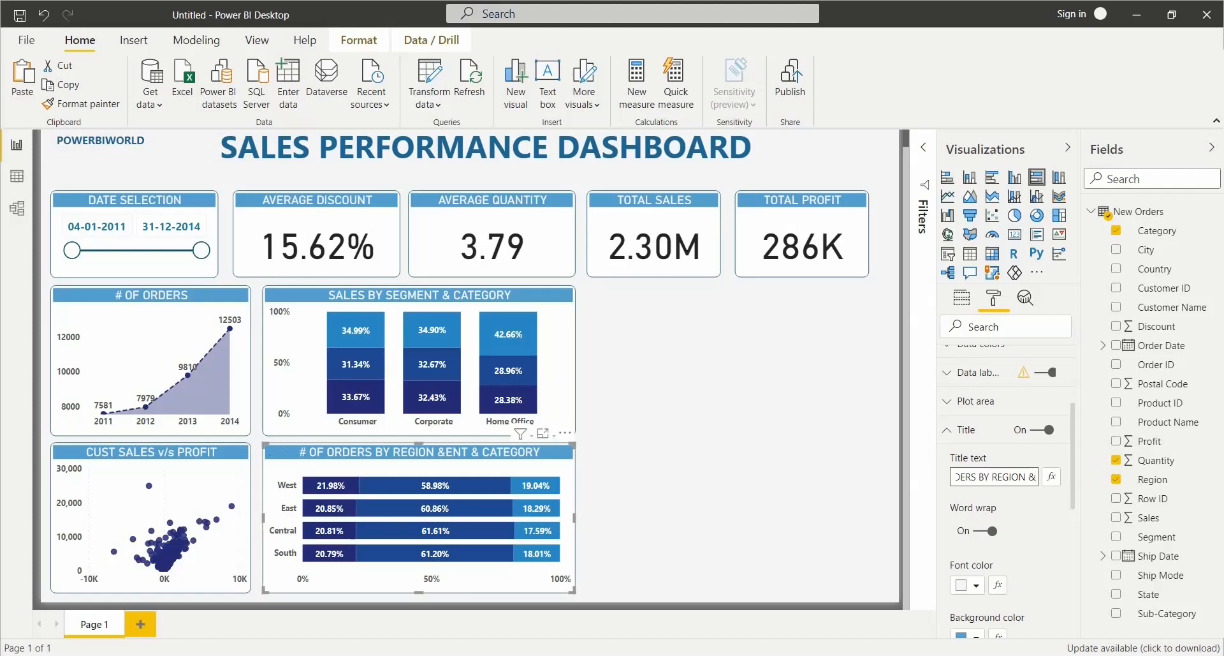
{"action": "key", "text": "Delete"}
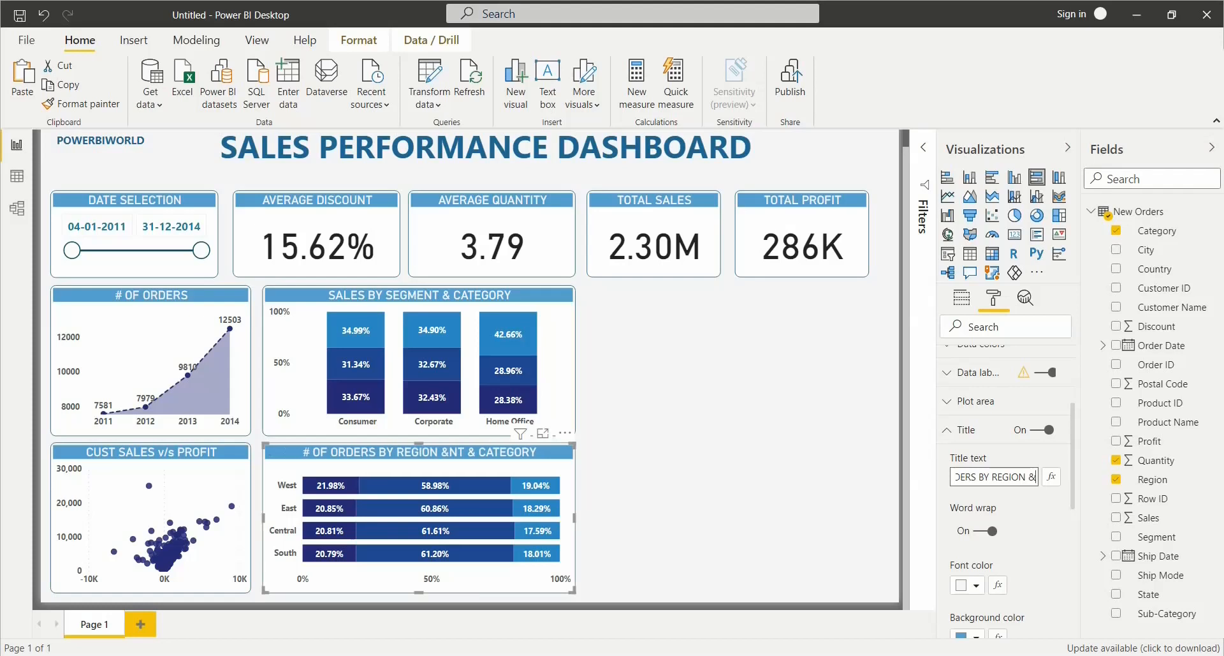
{"action": "key", "text": "Delete"}
{"action": "key", "text": "Delete"}
{"action": "key", "text": "Delete"}
{"action": "key", "text": "Delete"}
{"action": "left_click", "coordinate": [670, 390]}
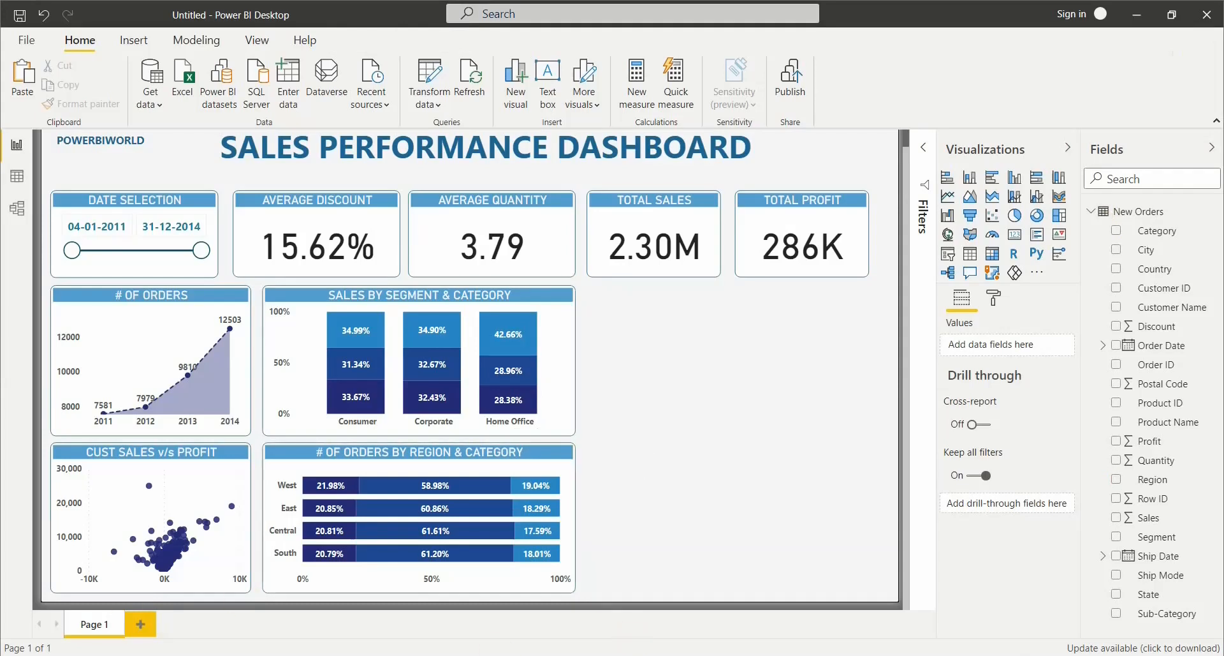
Step: Examine the fields of the PROFIT % BY CATEGORY donut chart in the SALES DASHBOARD window and return to the untitled report
{"action": "left_click", "coordinate": [641, 609]}
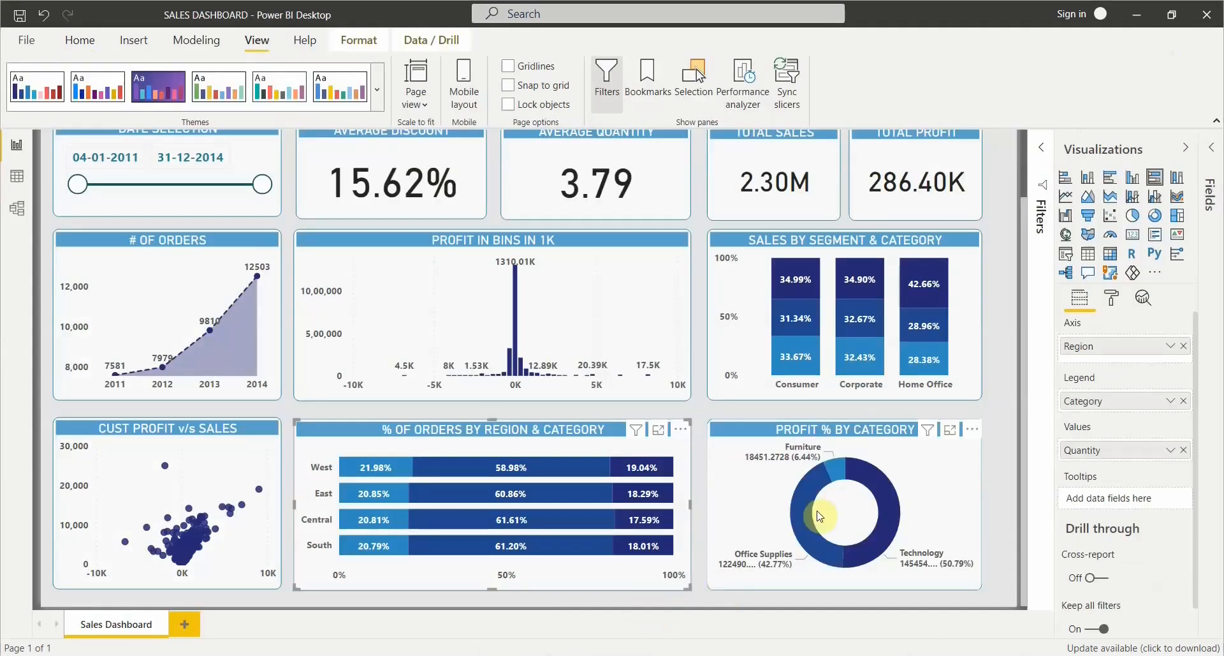
{"action": "left_click", "coordinate": [882, 434]}
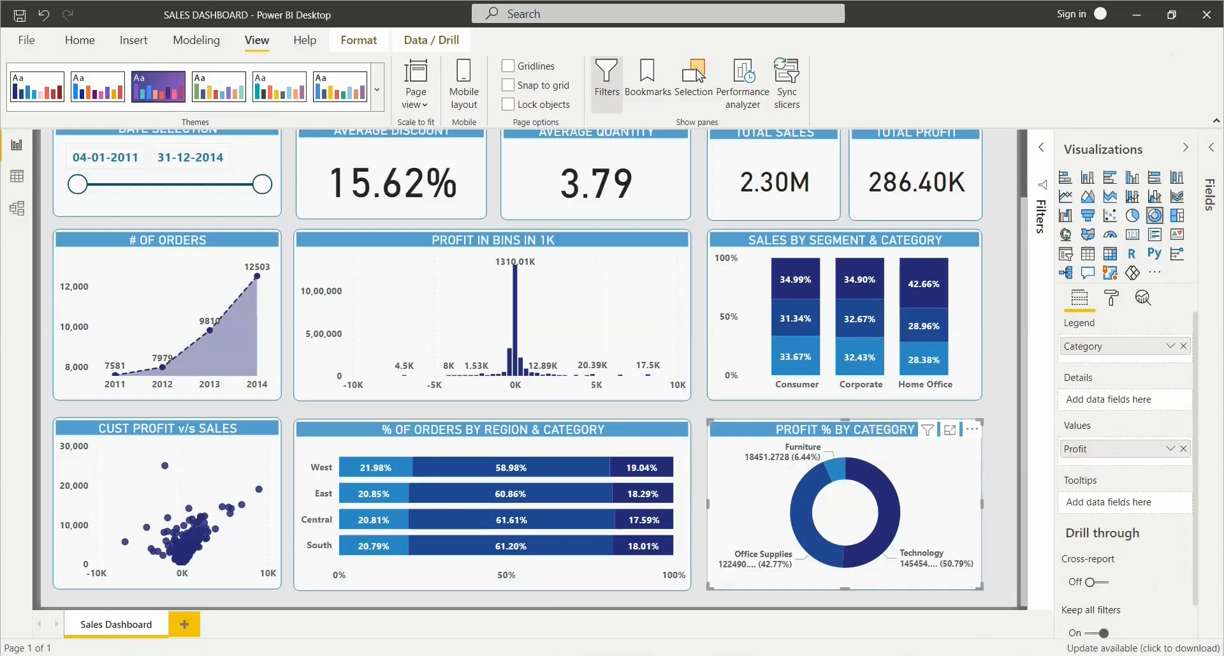
{"action": "left_click", "coordinate": [759, 594]}
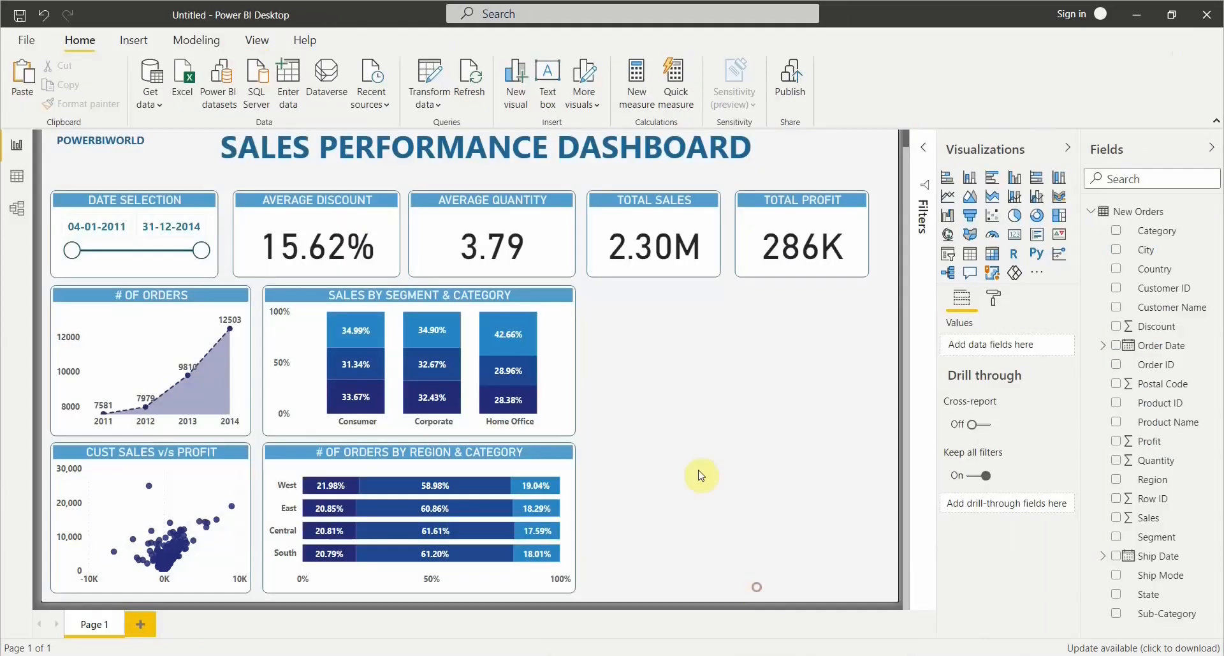
Step: Place a copy of the # OF ORDERS area chart beside the orders by region bar chart and convert it to a donut chart
{"action": "left_click", "coordinate": [130, 299]}
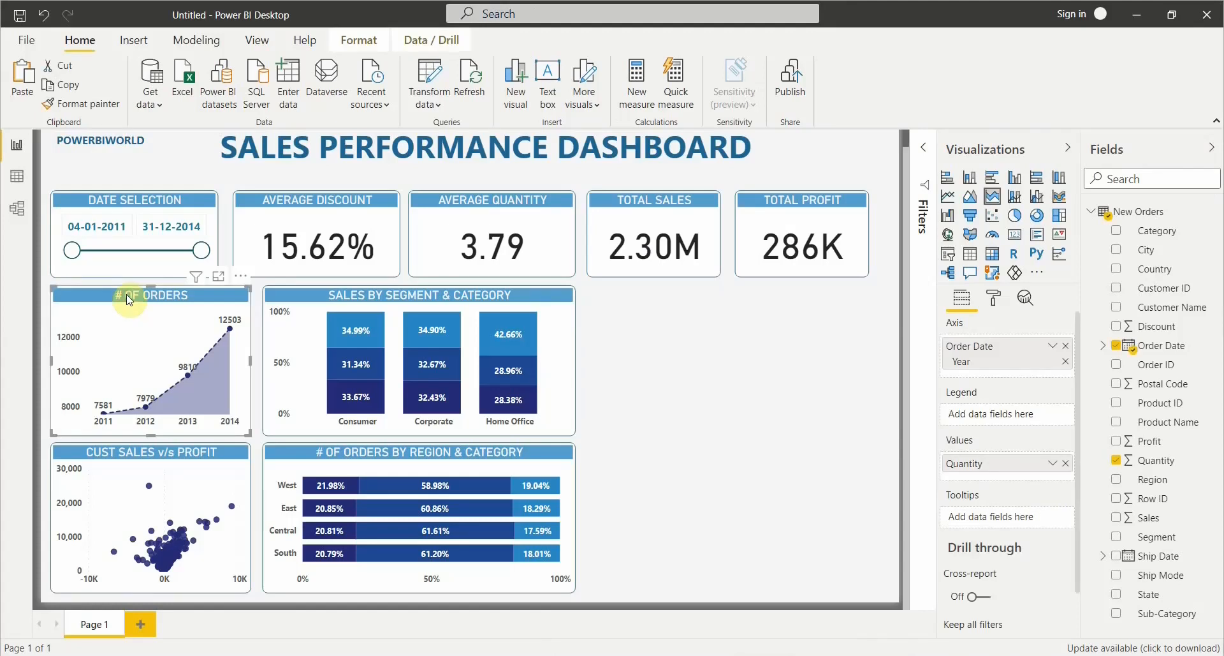
{"action": "key", "text": "ctrl+v"}
{"action": "left_click_drag", "start_coordinate": [129, 299], "coordinate": [666, 447]}
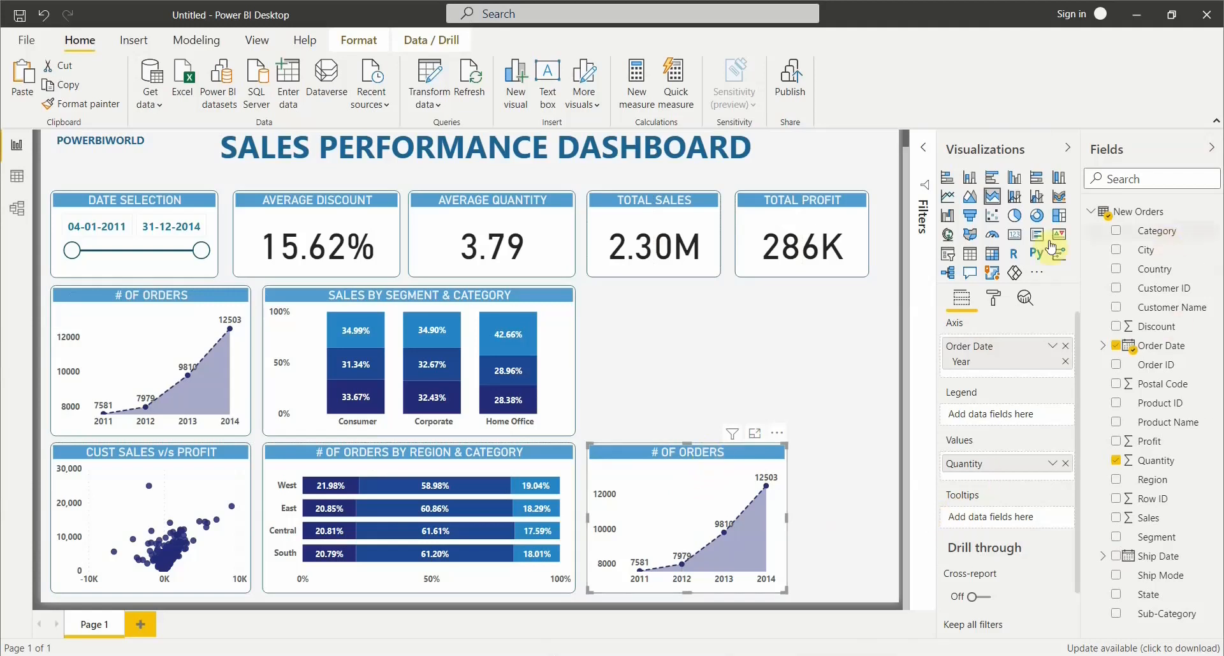
{"action": "left_click", "coordinate": [1037, 217]}
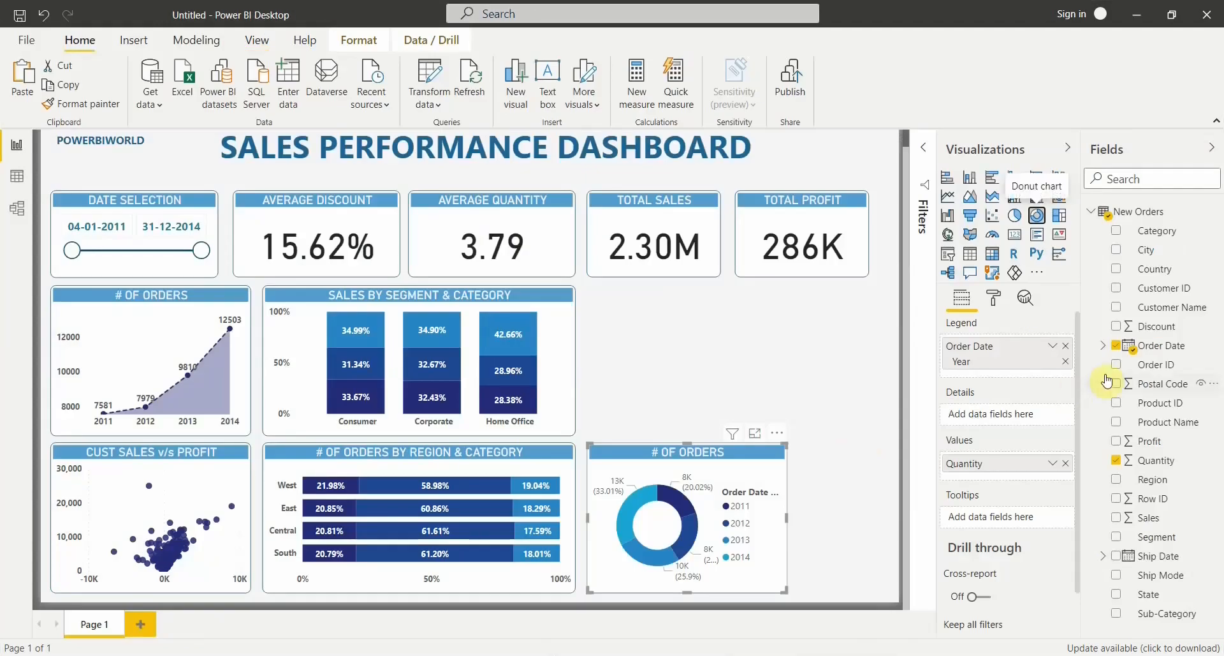
Step: Replace Order Date with Category as the donut chart's legend field and Quantity with Profit as its values
{"action": "left_click", "coordinate": [1066, 346]}
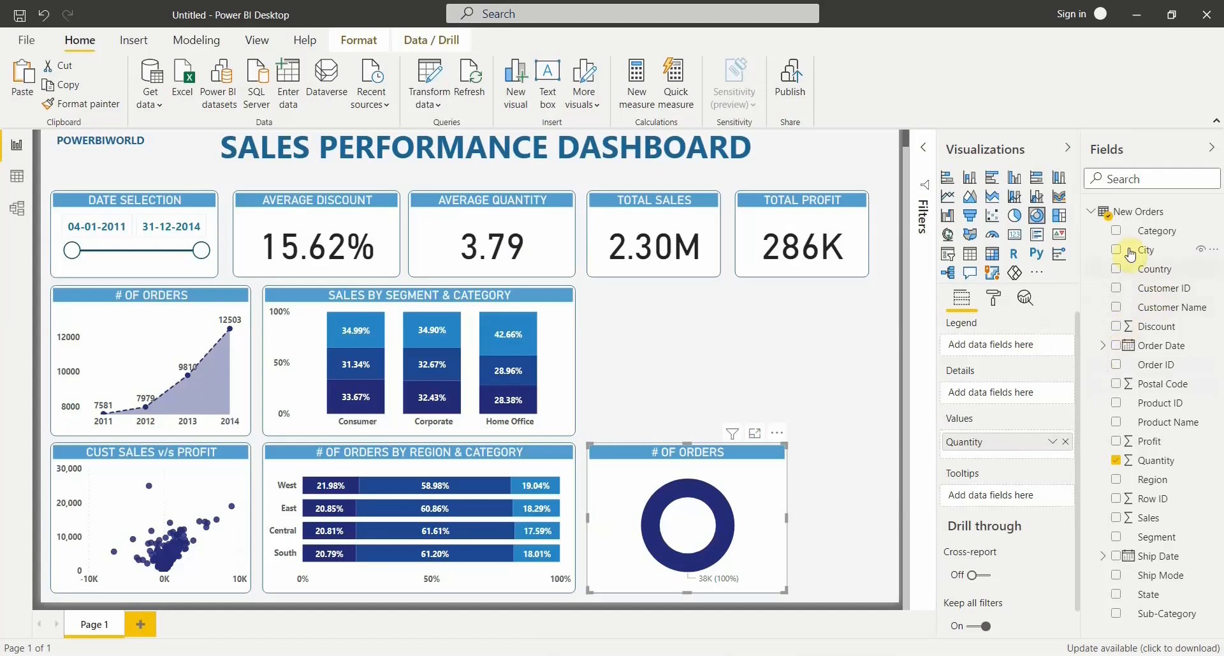
{"action": "left_click", "coordinate": [1115, 232]}
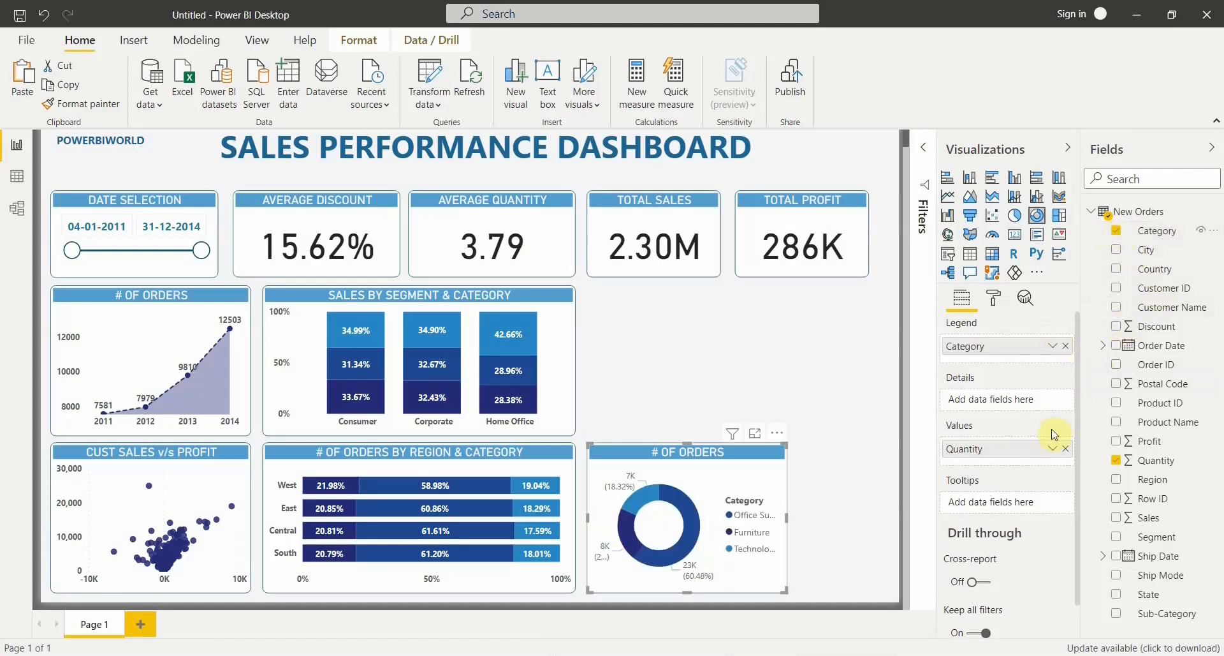
{"action": "left_click", "coordinate": [1067, 449]}
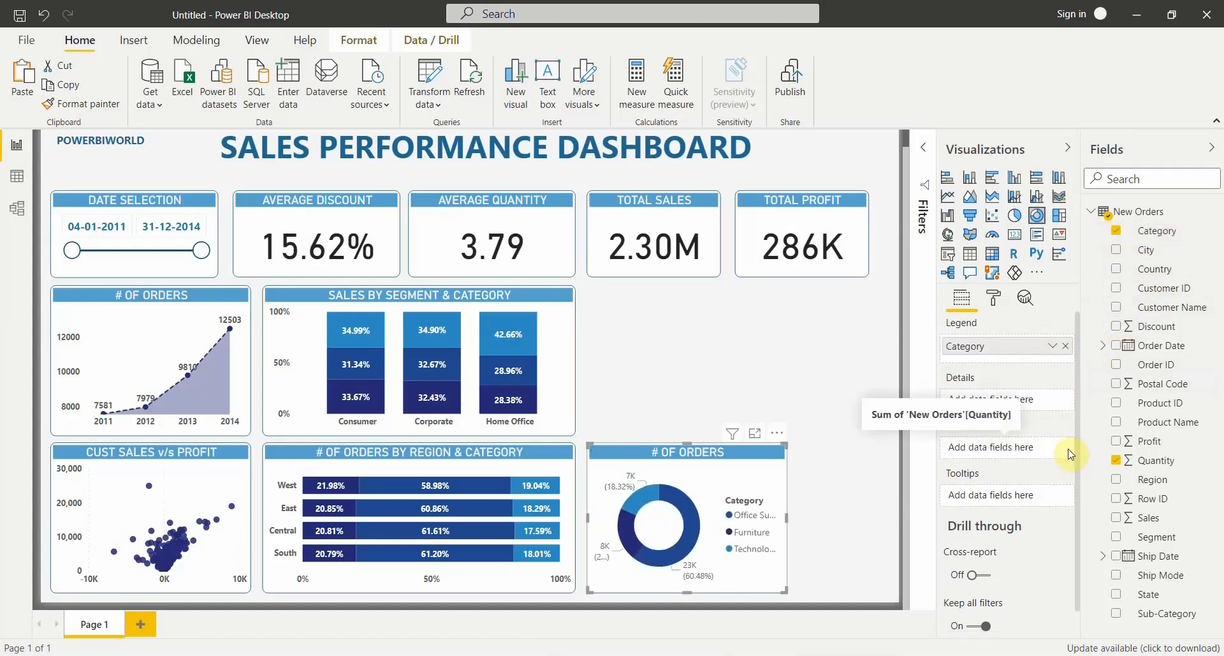
{"action": "left_click", "coordinate": [1116, 442]}
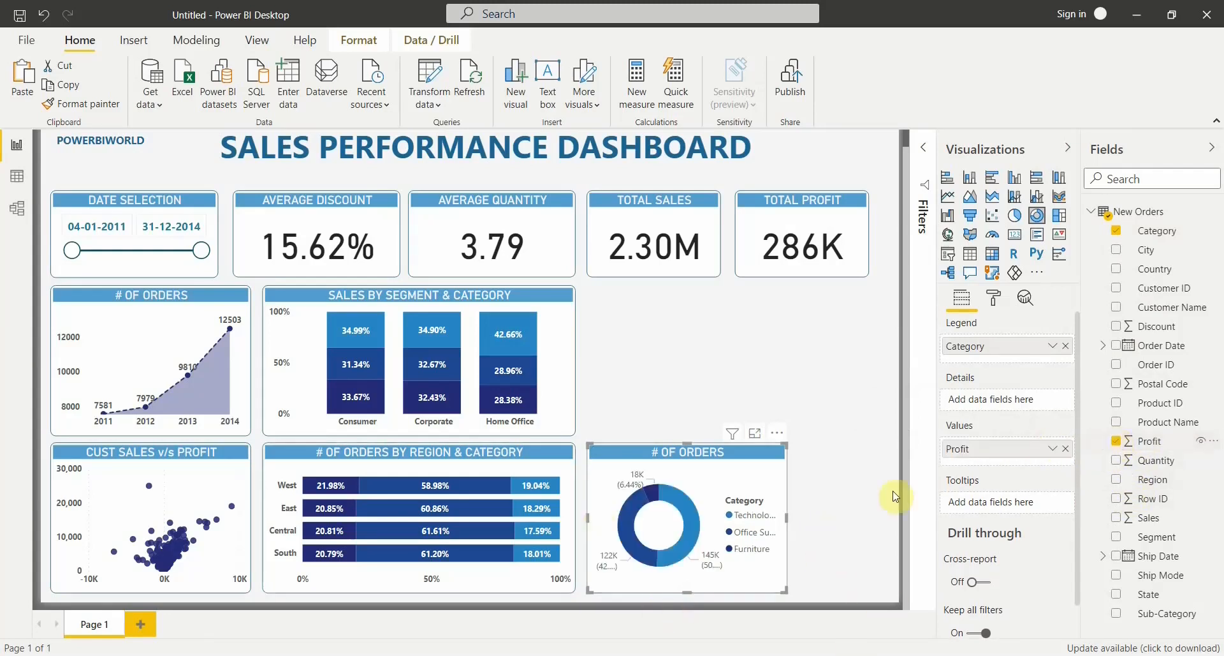
Step: Turn off the donut chart's legend and set its detail label style to All detail labels
{"action": "left_click", "coordinate": [993, 300]}
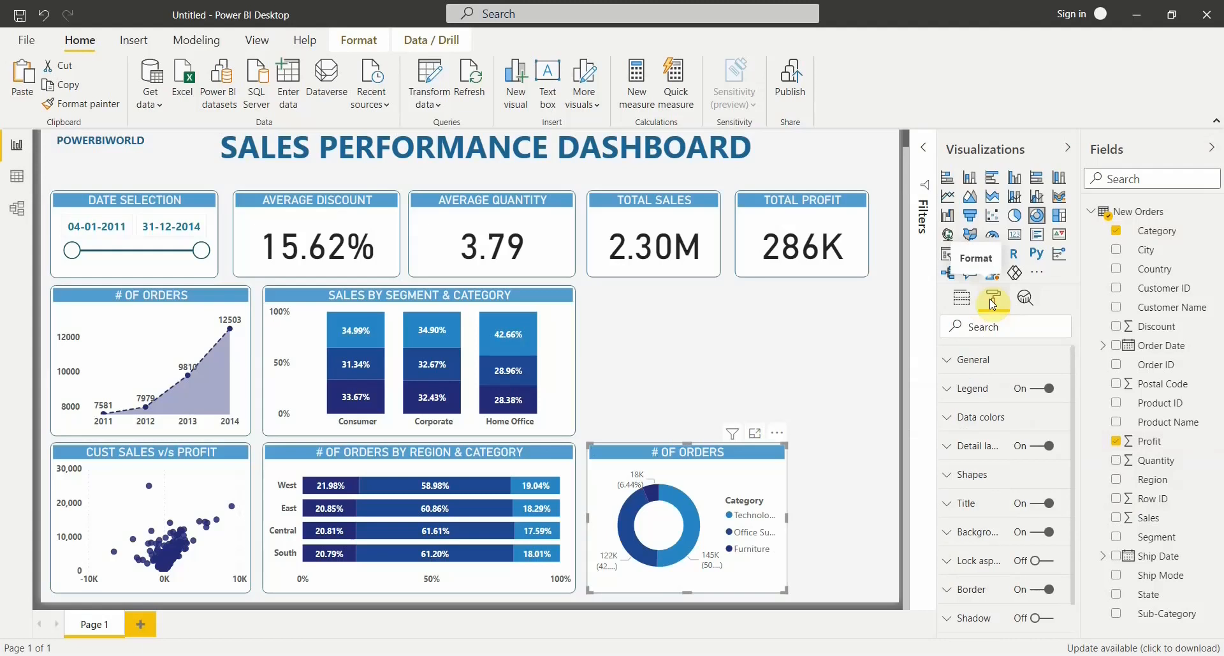
{"action": "left_click", "coordinate": [1033, 397]}
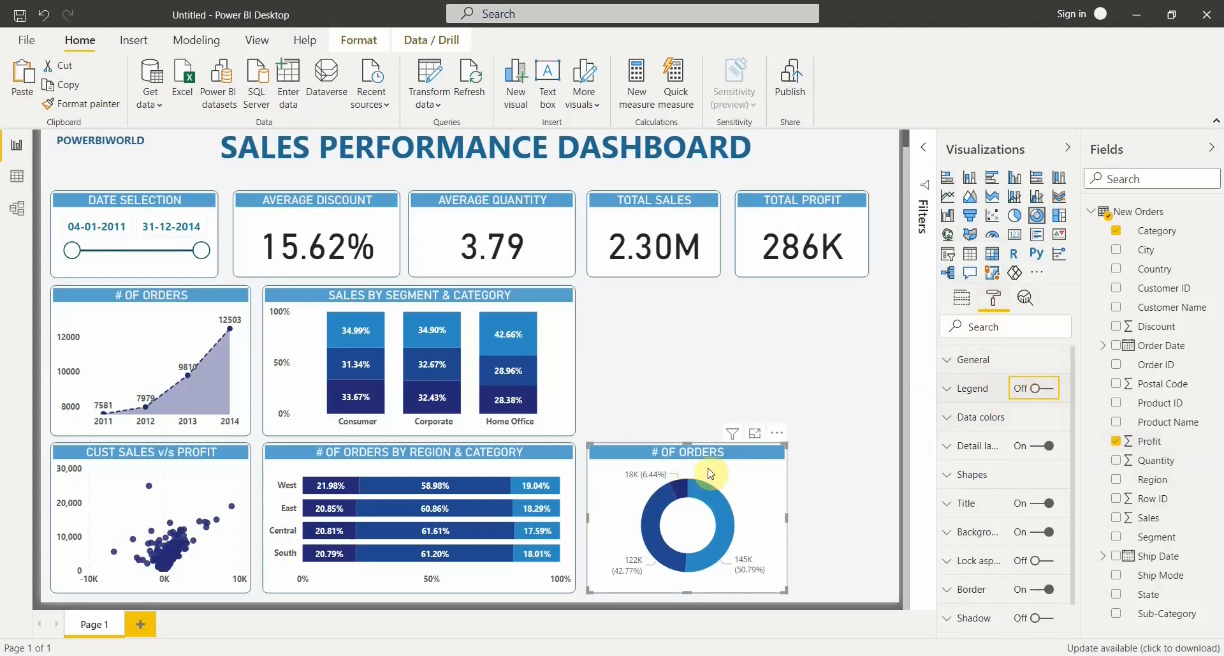
{"action": "left_click", "coordinate": [996, 448]}
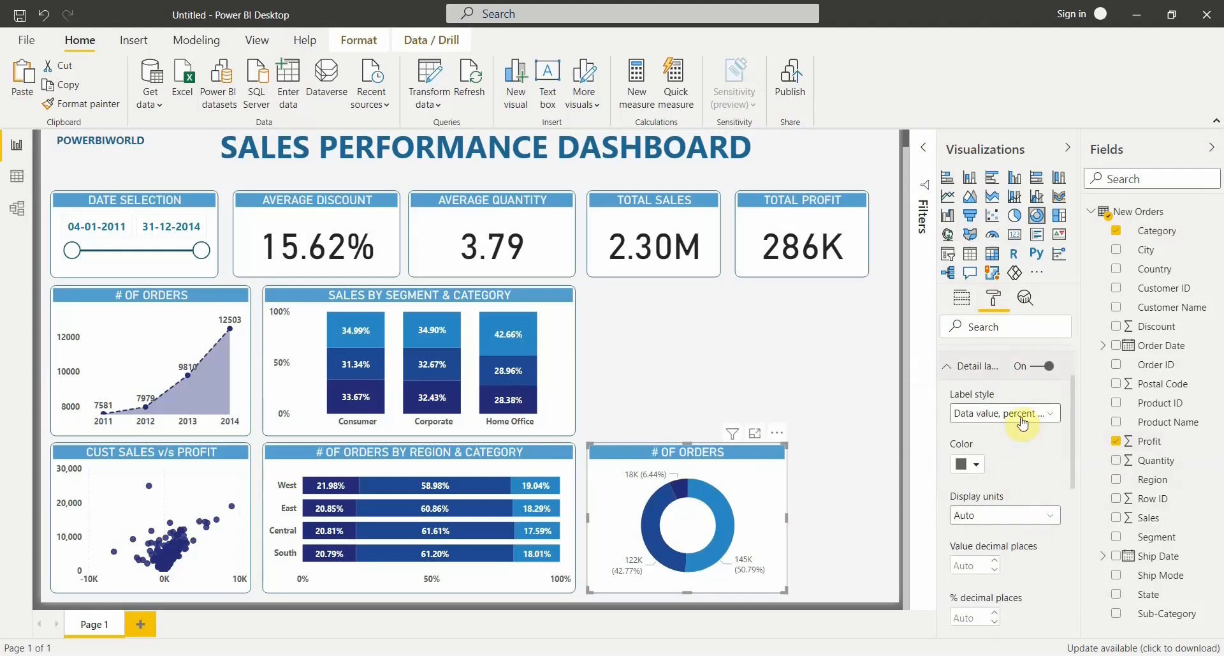
{"action": "left_click", "coordinate": [1021, 418]}
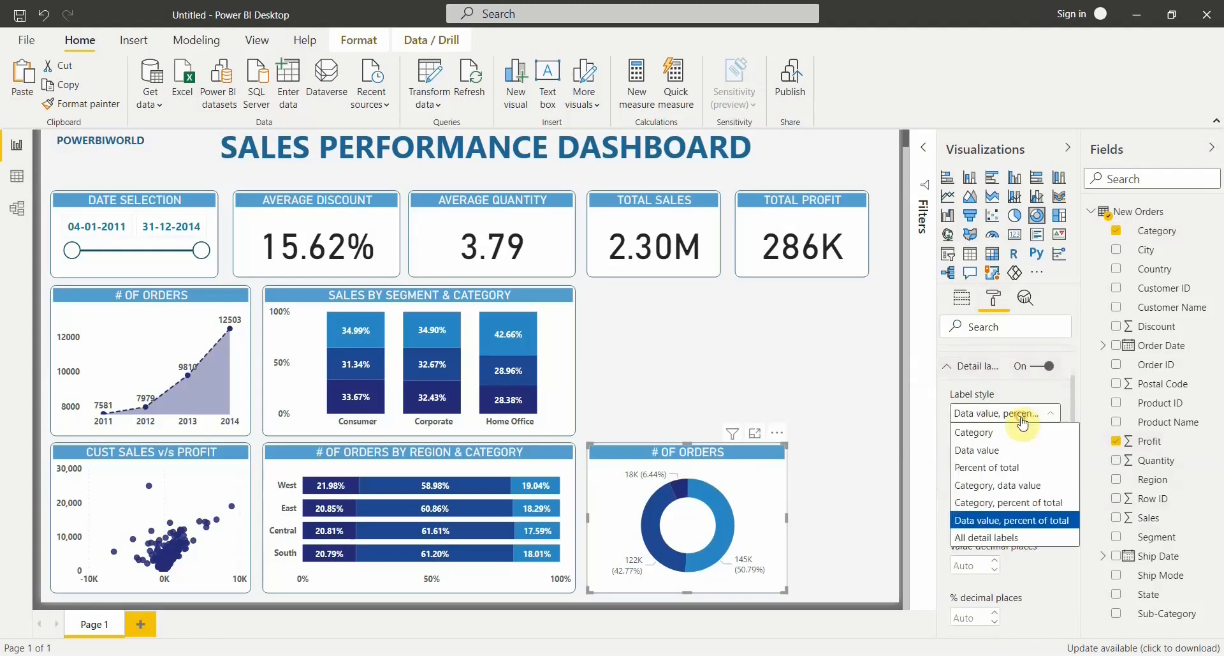
{"action": "left_click", "coordinate": [995, 542]}
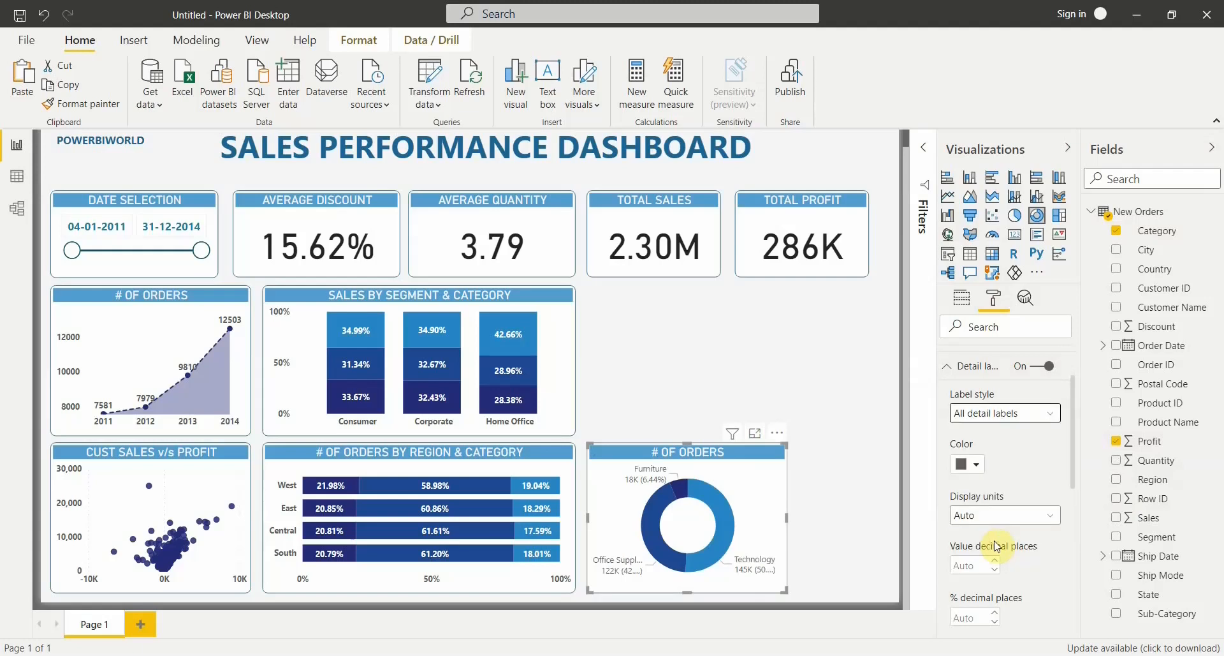
Step: Set the donut chart's detail labels to 10 pt Segoe UI Bold and widen the chart to align with the TOTAL PROFIT card's outer edge
{"action": "left_click_drag", "start_coordinate": [787, 518], "coordinate": [822, 520]}
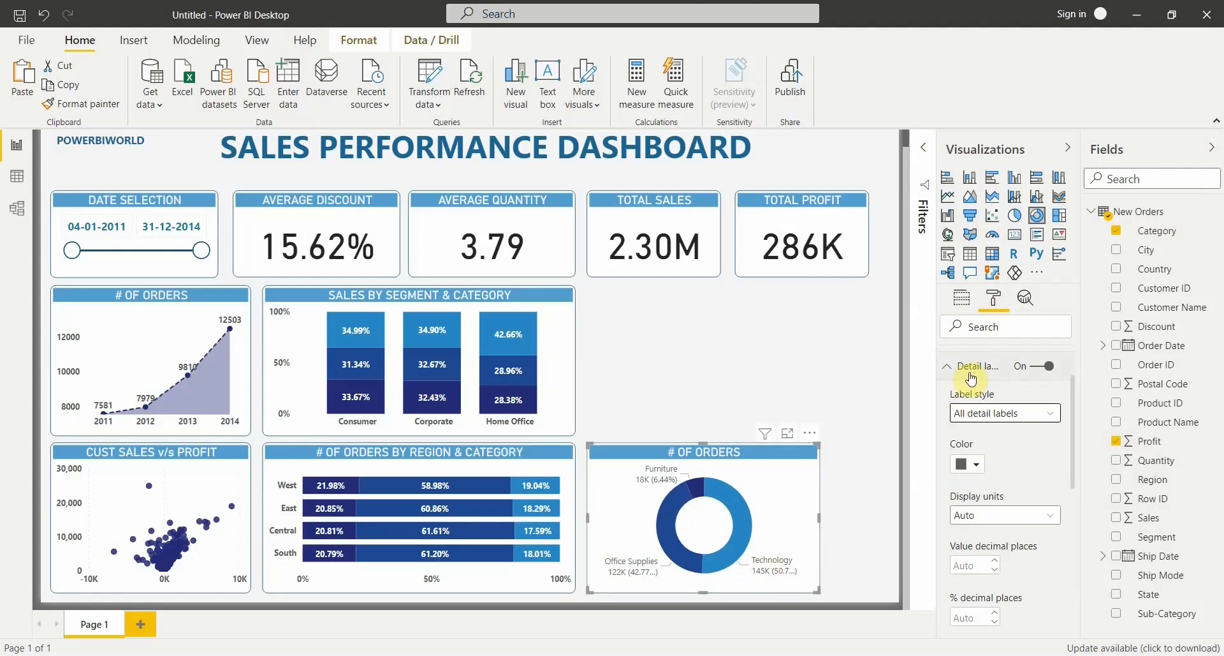
{"action": "scroll", "coordinate": [1020, 522], "scroll_direction": "down", "scroll_amount": 1}
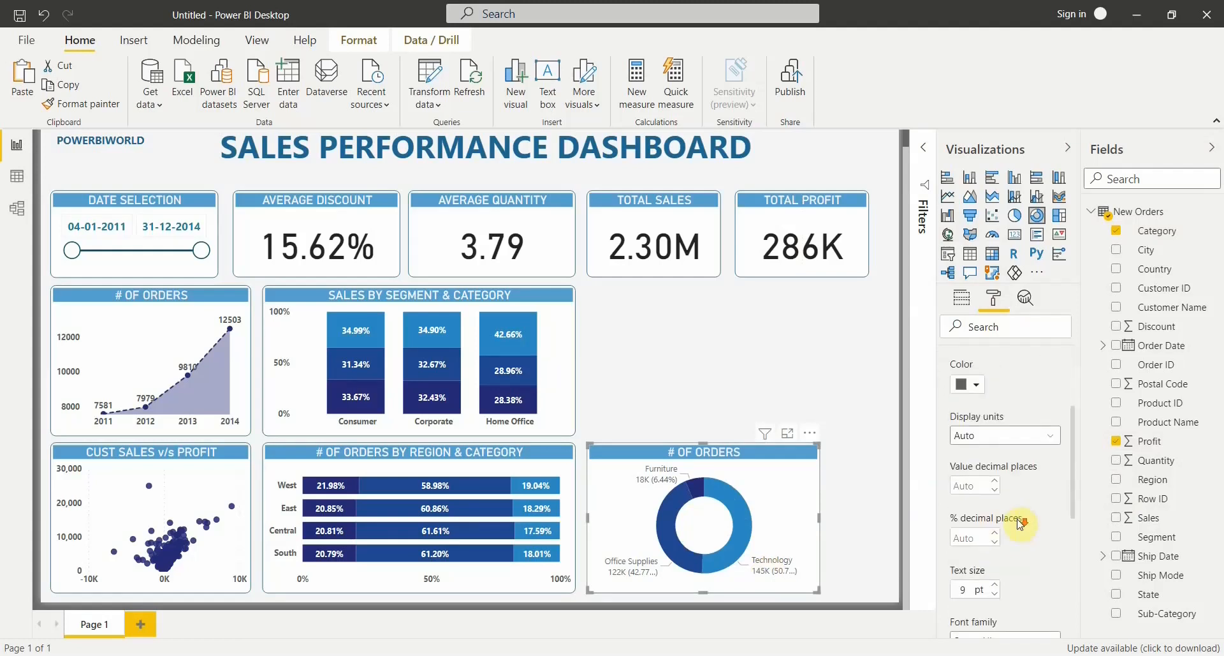
{"action": "scroll", "coordinate": [1004, 542], "scroll_direction": "down", "scroll_amount": 2}
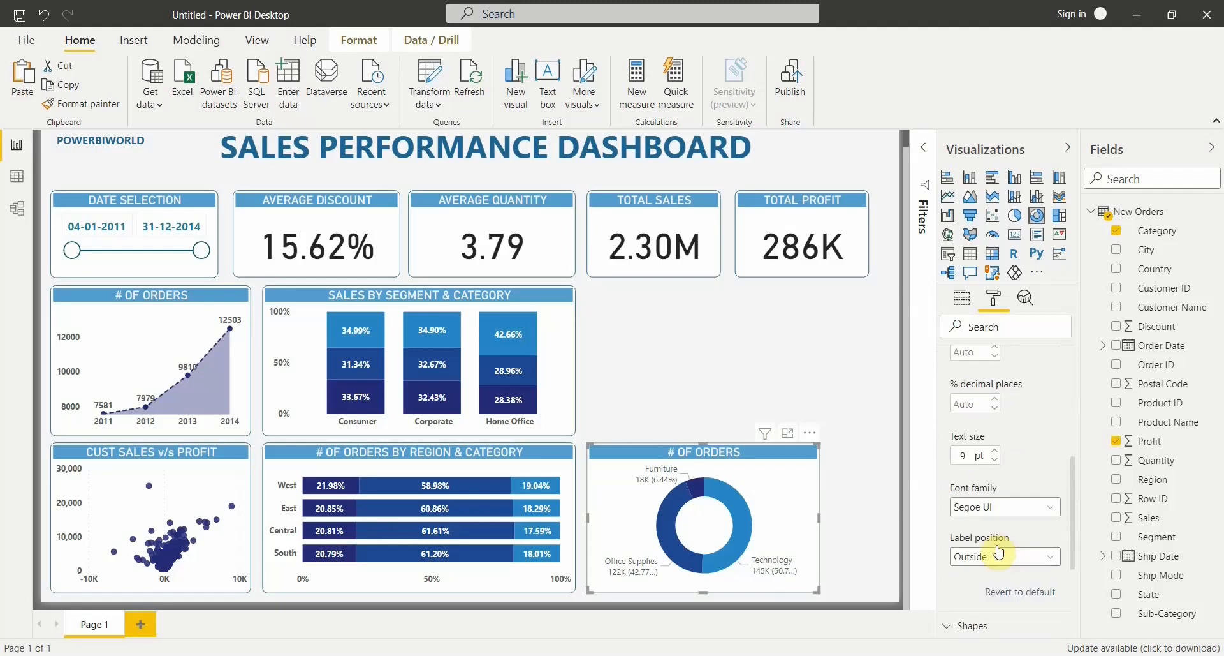
{"action": "left_click", "coordinate": [998, 425]}
{"action": "left_click", "coordinate": [988, 479]}
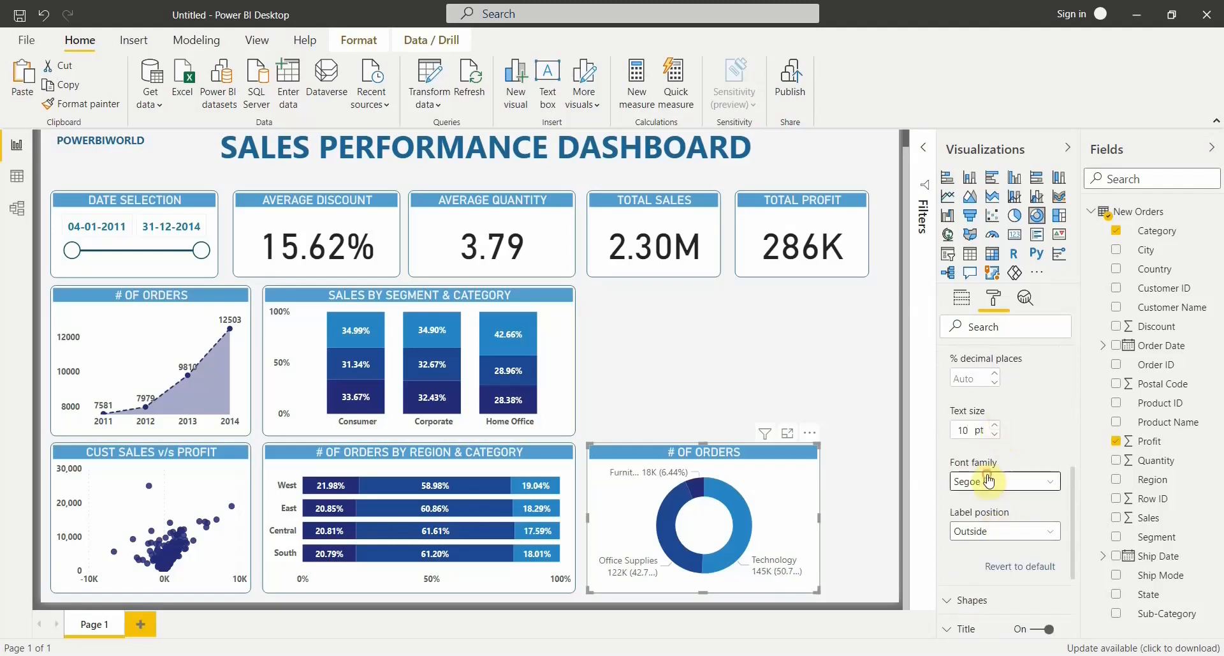
{"action": "scroll", "coordinate": [990, 459], "scroll_direction": "down", "scroll_amount": 5}
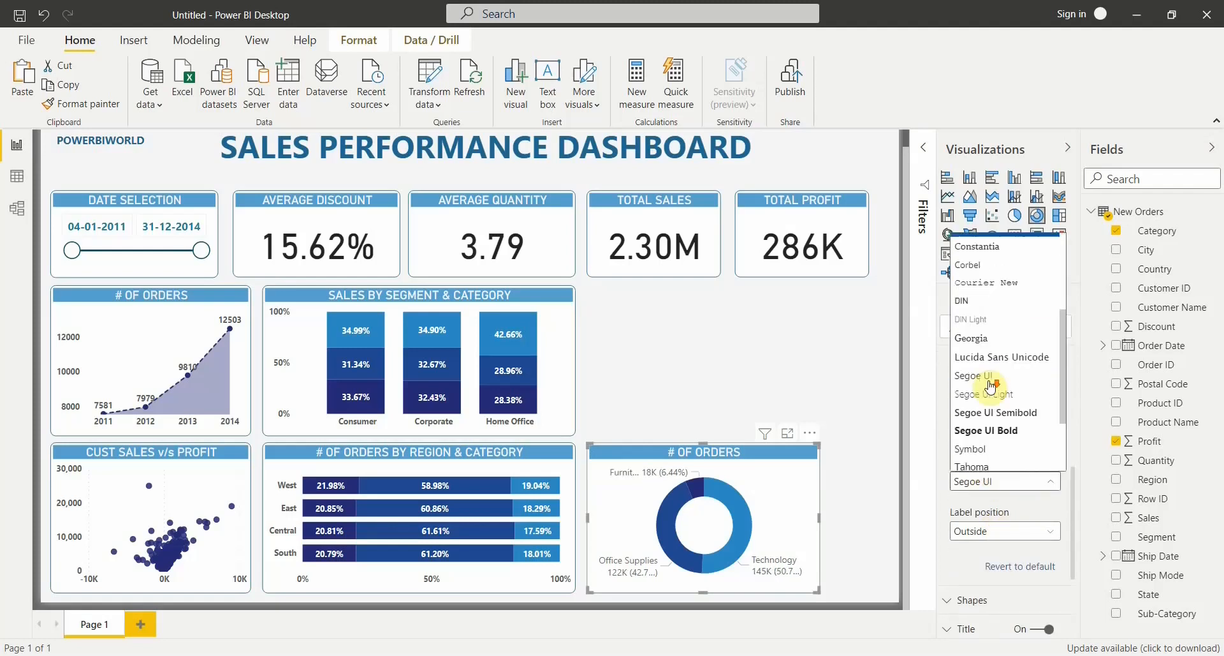
{"action": "left_click", "coordinate": [993, 432]}
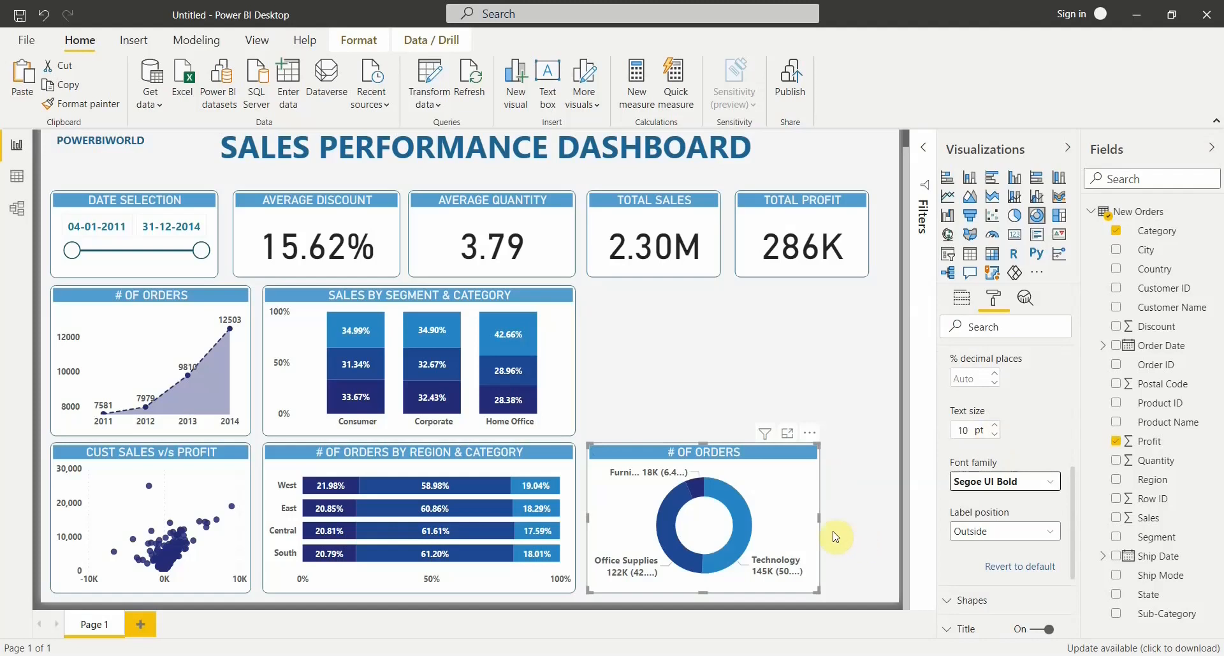
{"action": "left_click_drag", "start_coordinate": [819, 517], "coordinate": [874, 533]}
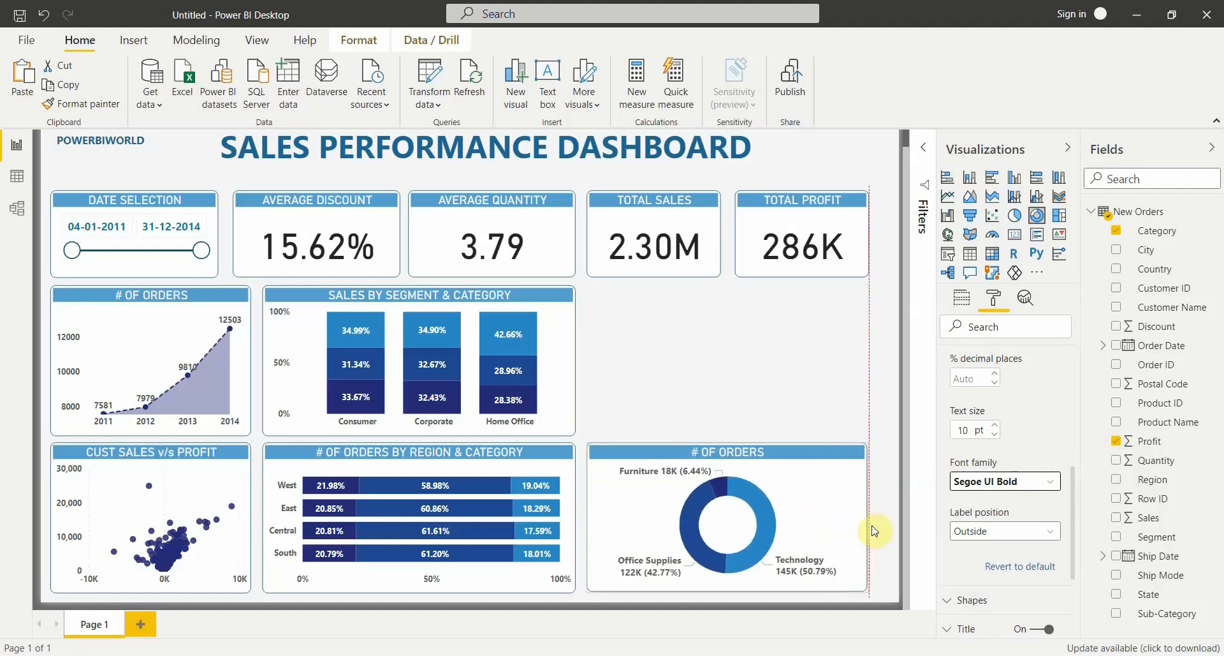
{"action": "left_click", "coordinate": [747, 462]}
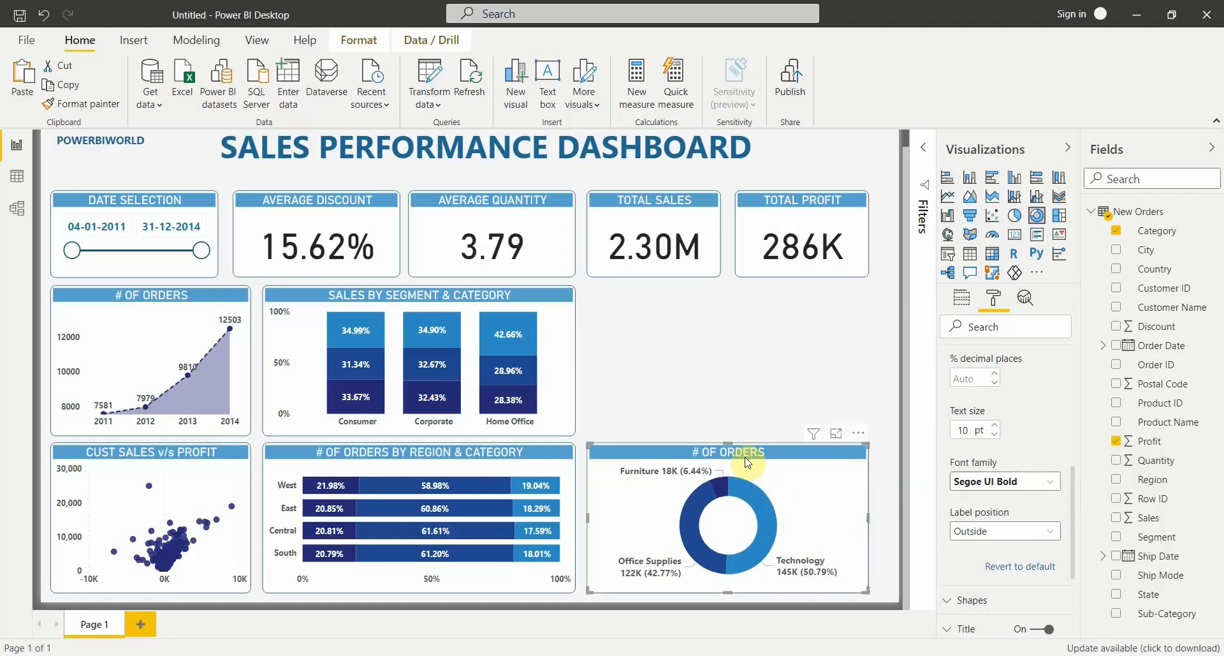
{"action": "left_click", "coordinate": [1024, 475]}
{"action": "scroll", "coordinate": [1021, 472], "scroll_direction": "up", "scroll_amount": 2}
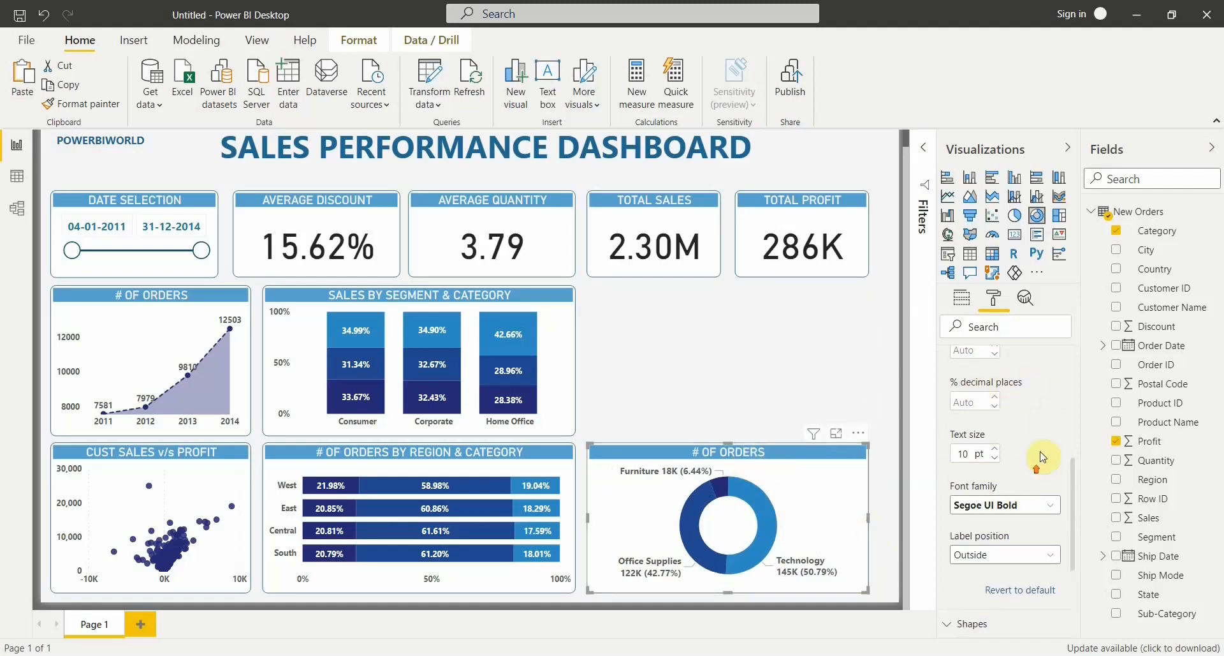
{"action": "left_click", "coordinate": [969, 445]}
{"action": "left_click", "coordinate": [968, 297]}
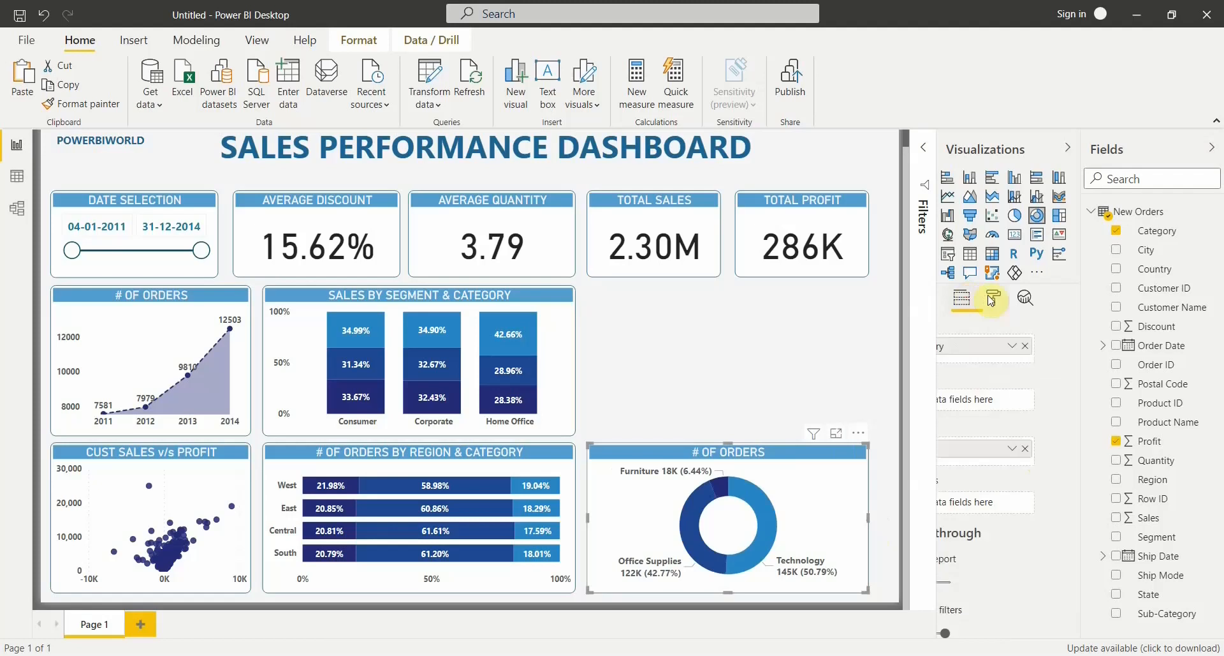
Step: Change the donut chart's title to PROFIT BY CATEGORY
{"action": "left_click", "coordinate": [994, 298]}
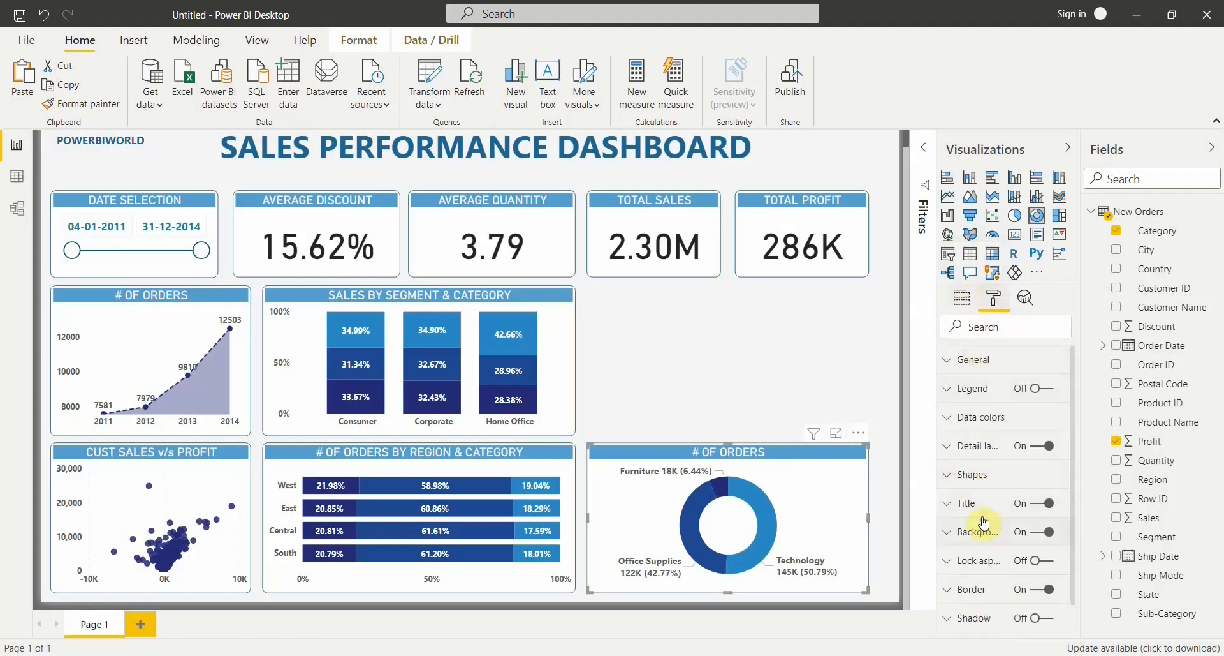
{"action": "left_click", "coordinate": [966, 503]}
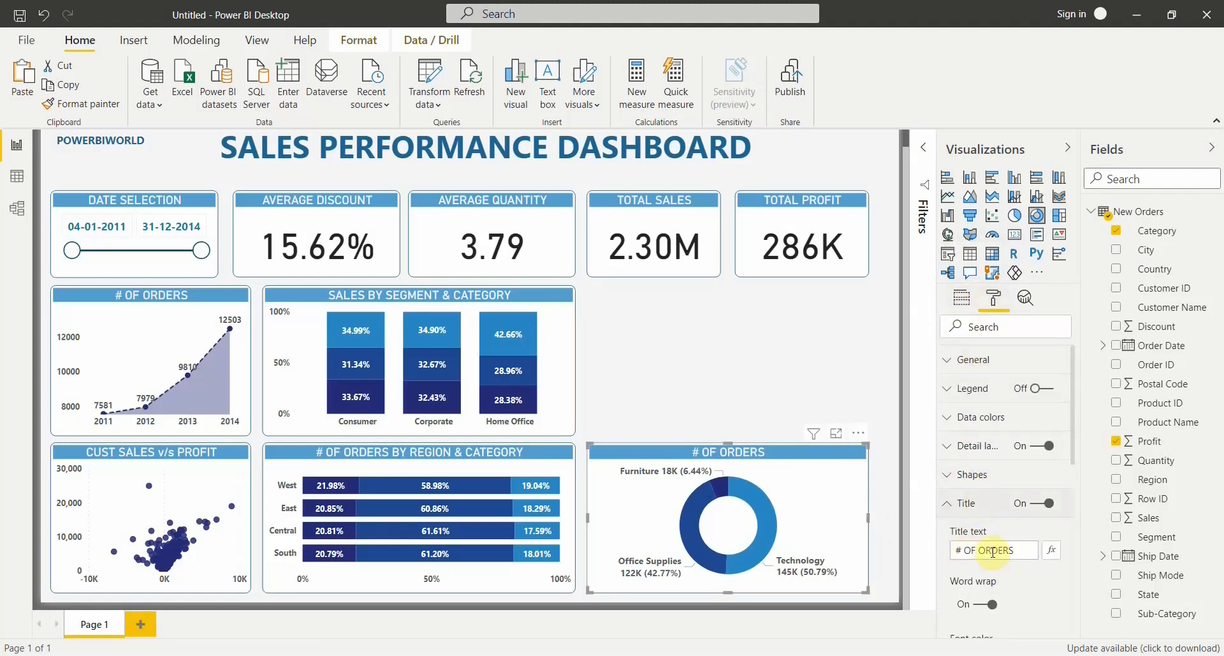
{"action": "left_click_drag", "start_coordinate": [1016, 550], "coordinate": [918, 554]}
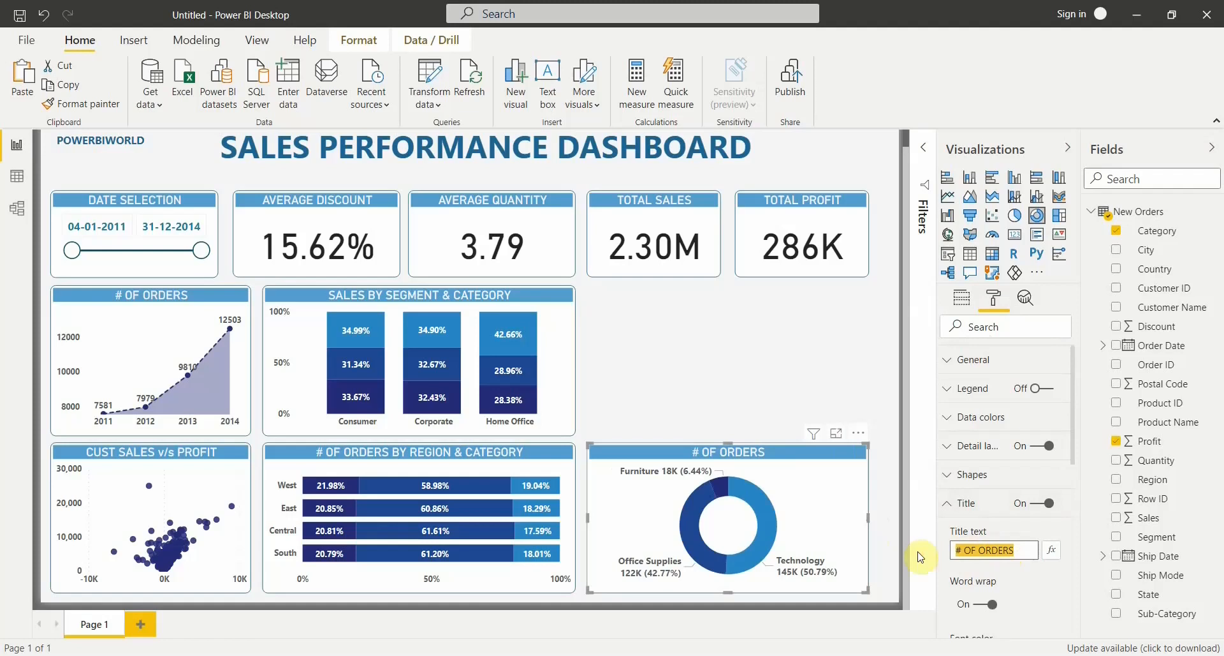
{"action": "type", "text": "PROFIT"}
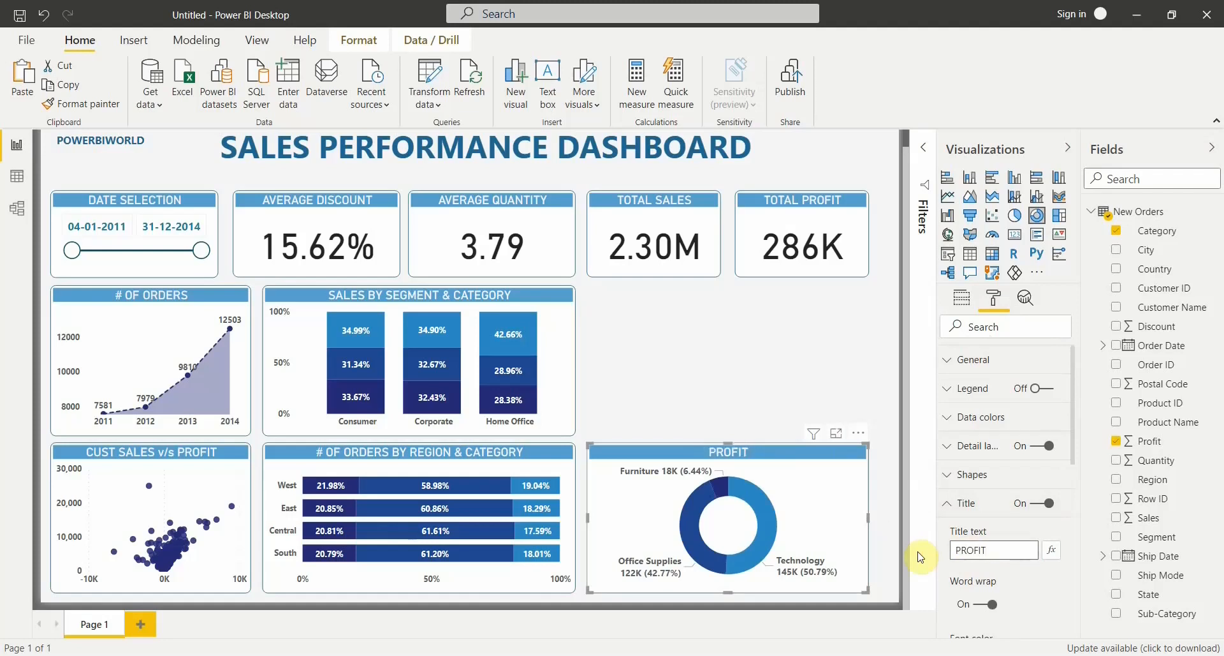
{"action": "type", "text": " BY CATEGORY"}
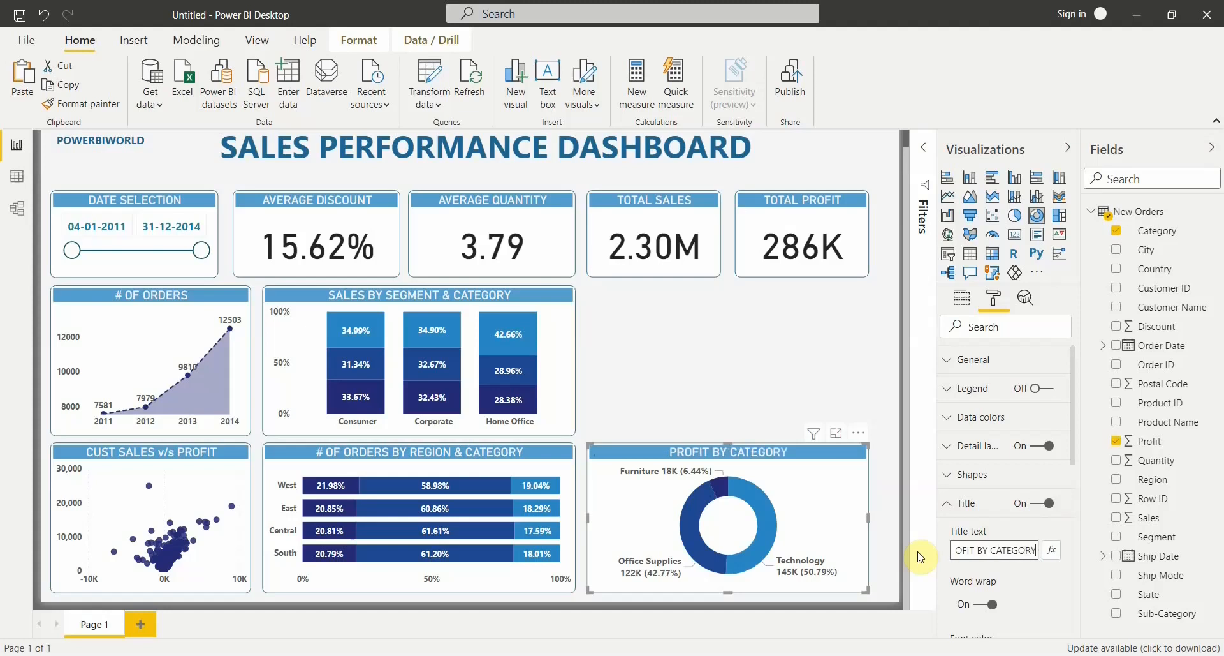
Step: Check the PROFIT IN BINS IN 1K chart in the SALES DASHBOARD report and create a Profit (bins) group by Size of bins from the Profit field
{"action": "left_click", "coordinate": [697, 343]}
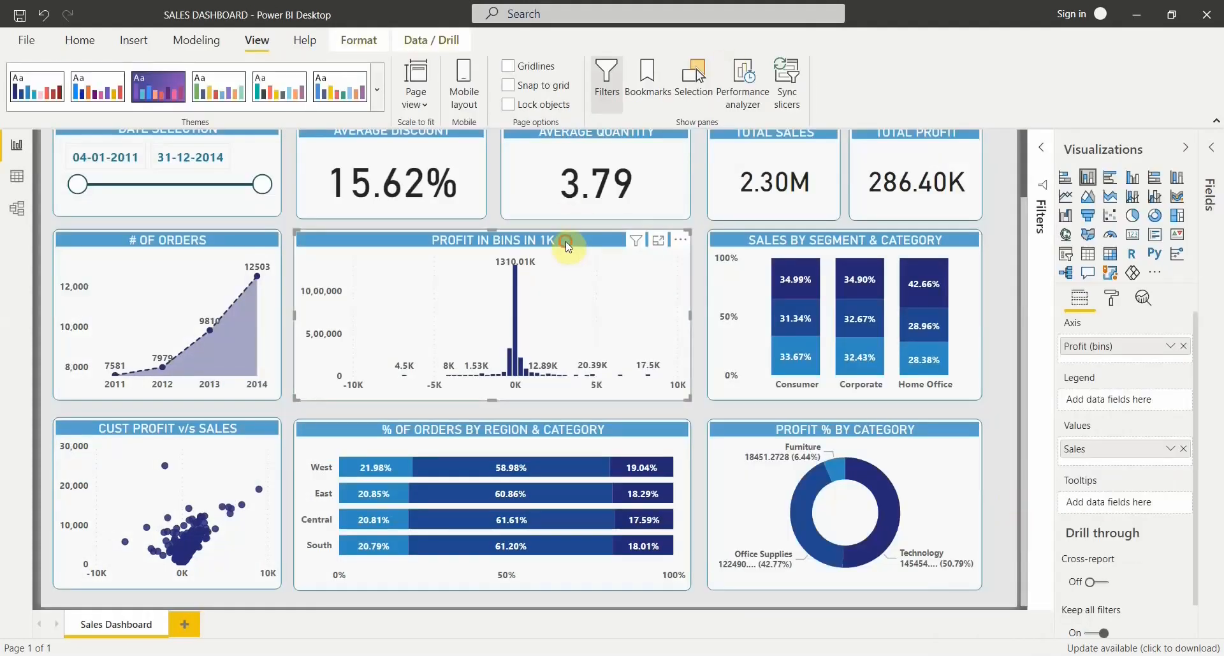
{"action": "scroll", "coordinate": [569, 247], "scroll_direction": "up", "scroll_amount": 2}
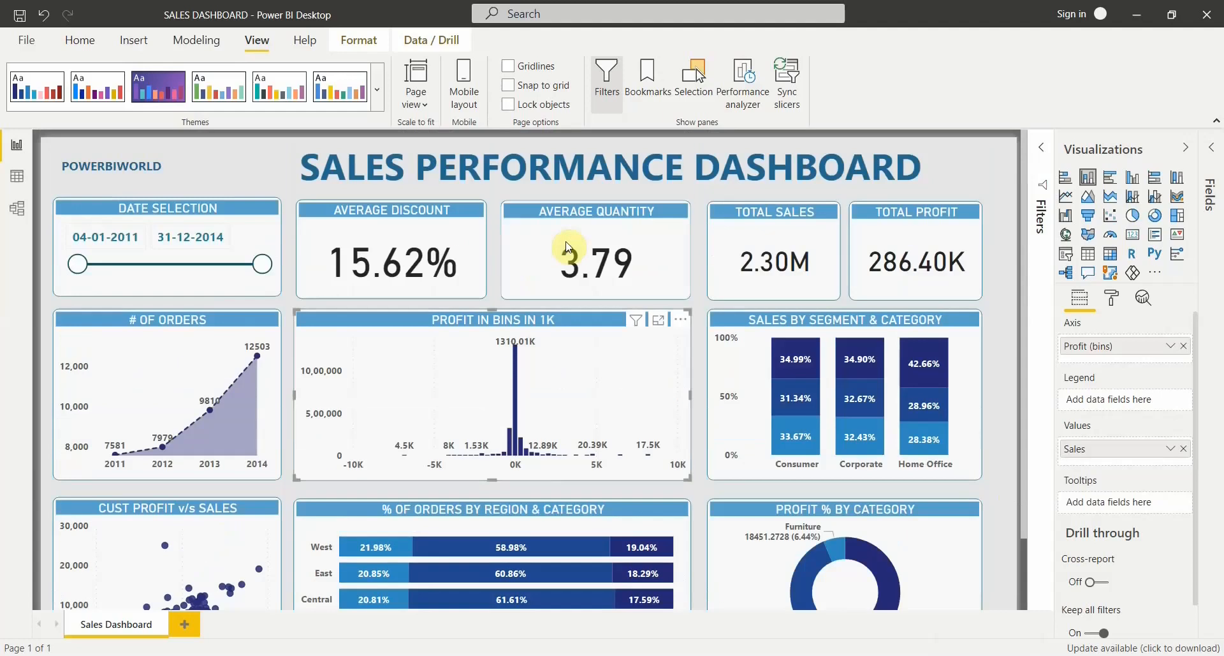
{"action": "scroll", "coordinate": [542, 252], "scroll_direction": "down", "scroll_amount": 2}
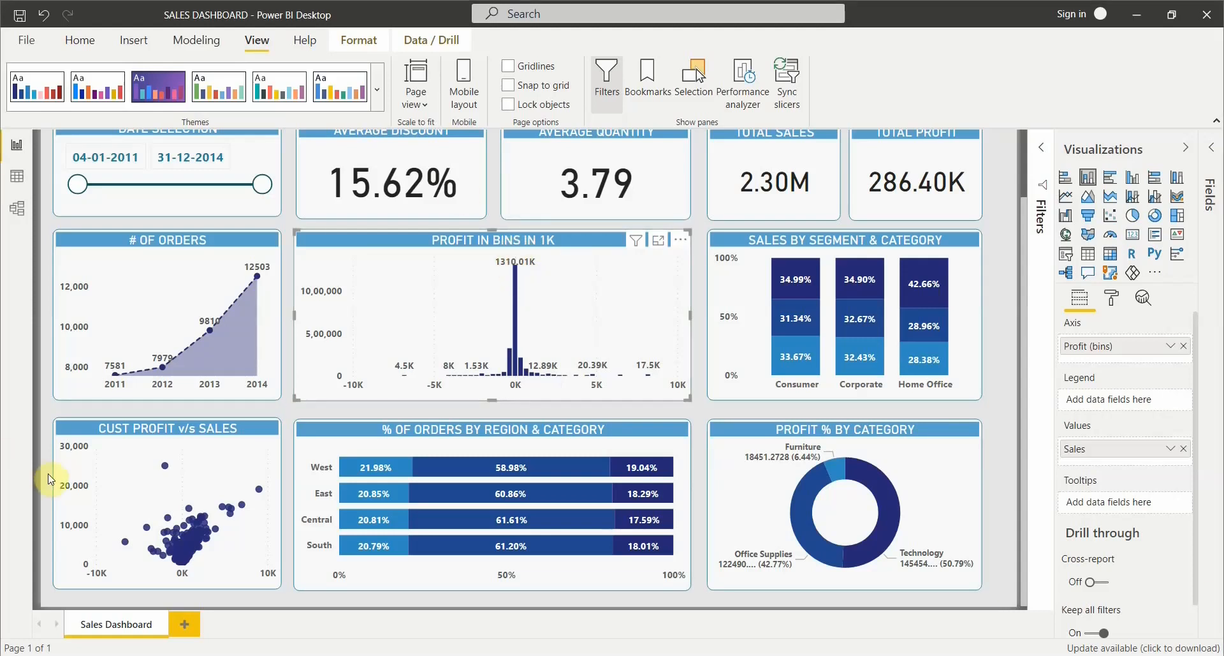
{"action": "left_click", "coordinate": [816, 596]}
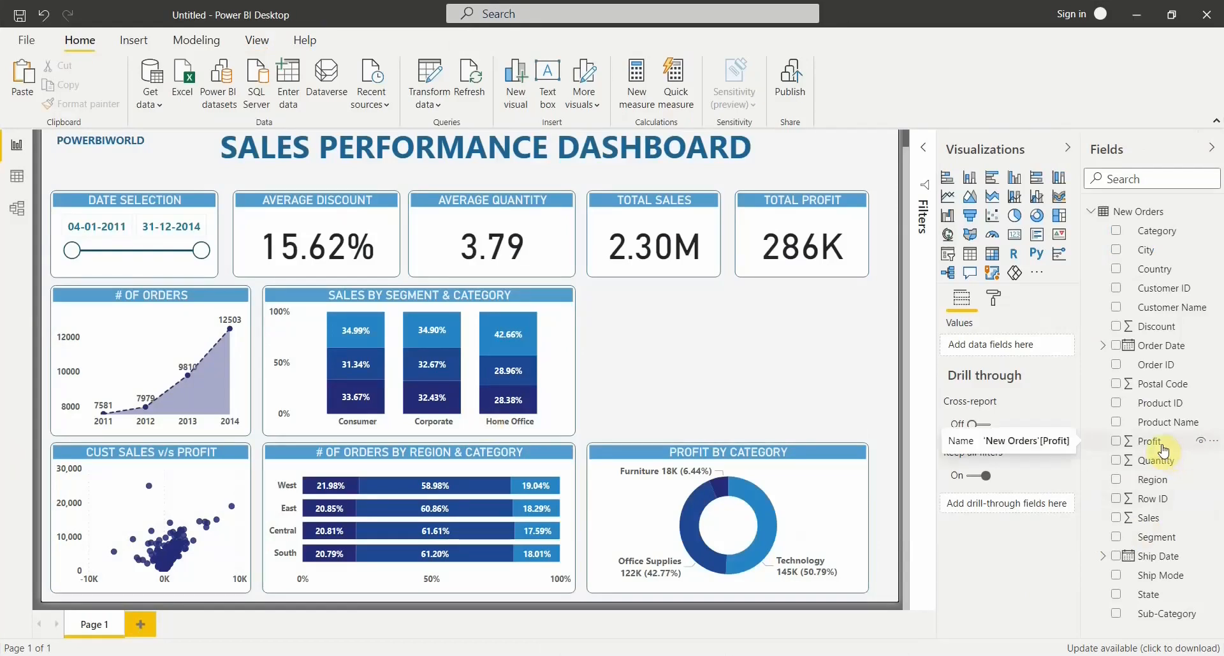
{"action": "left_click", "coordinate": [1213, 445]}
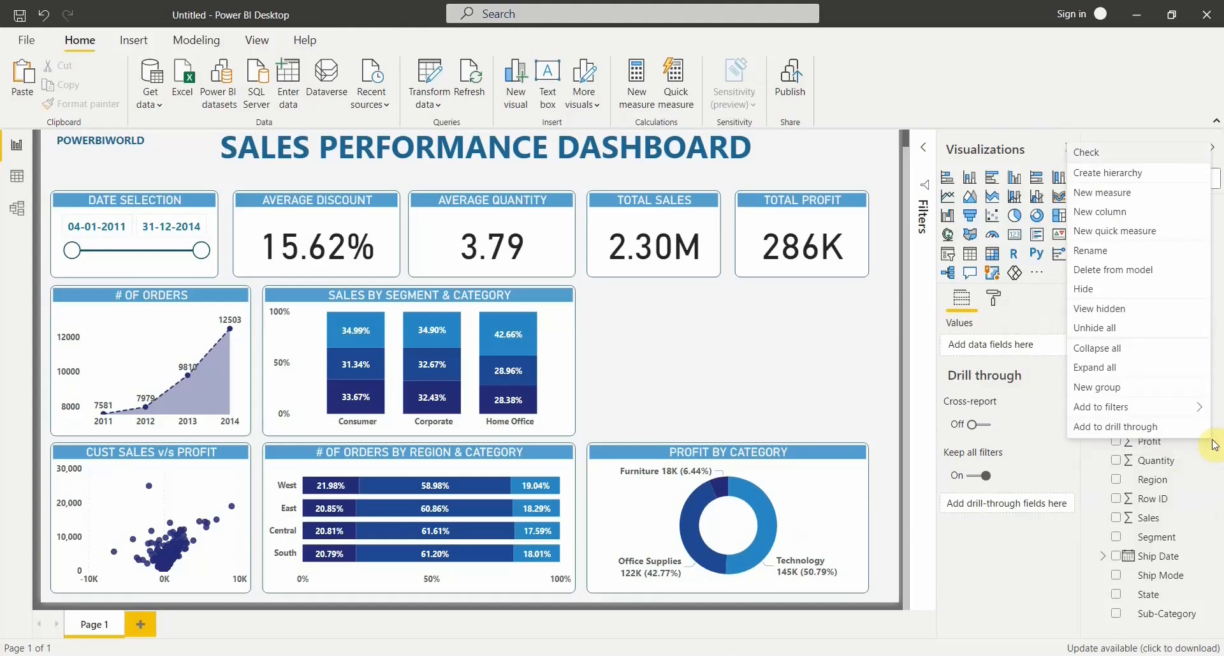
{"action": "left_click", "coordinate": [1113, 390]}
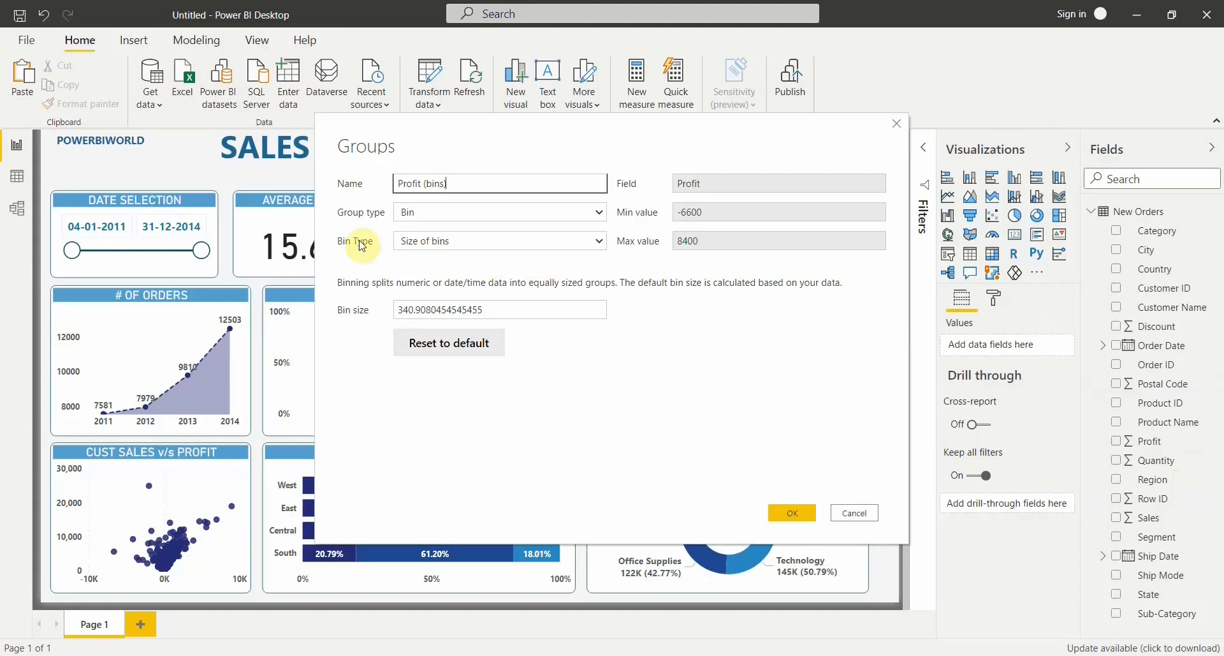
{"action": "left_click", "coordinate": [468, 243]}
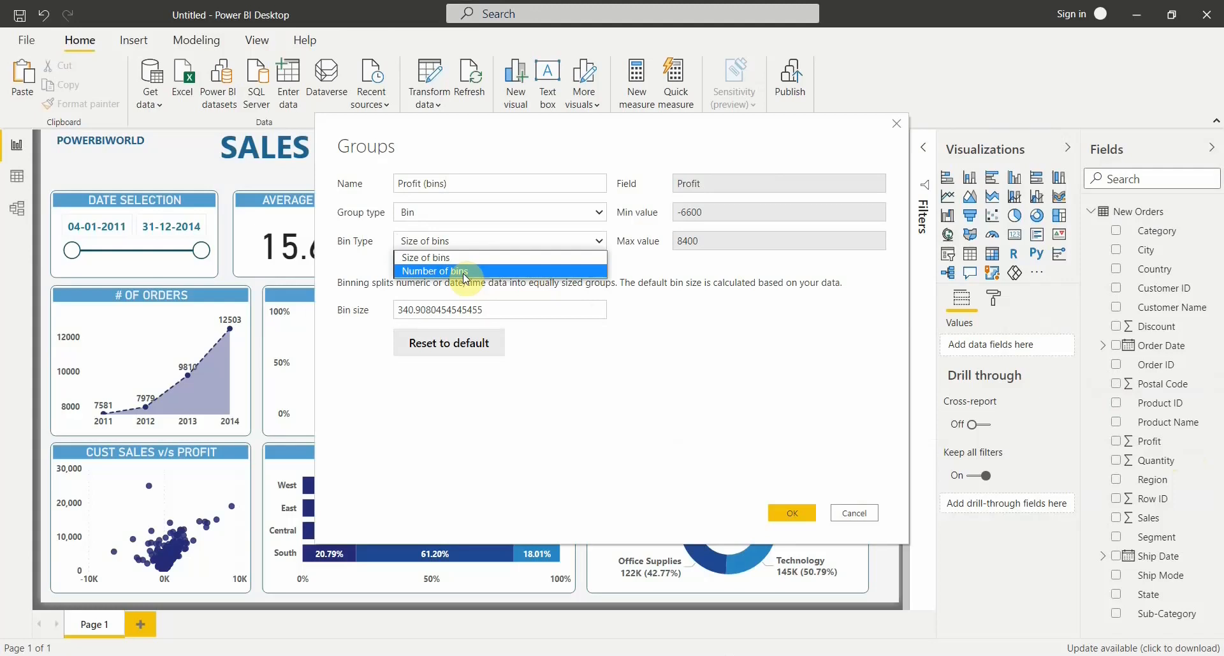
{"action": "left_click", "coordinate": [466, 271]}
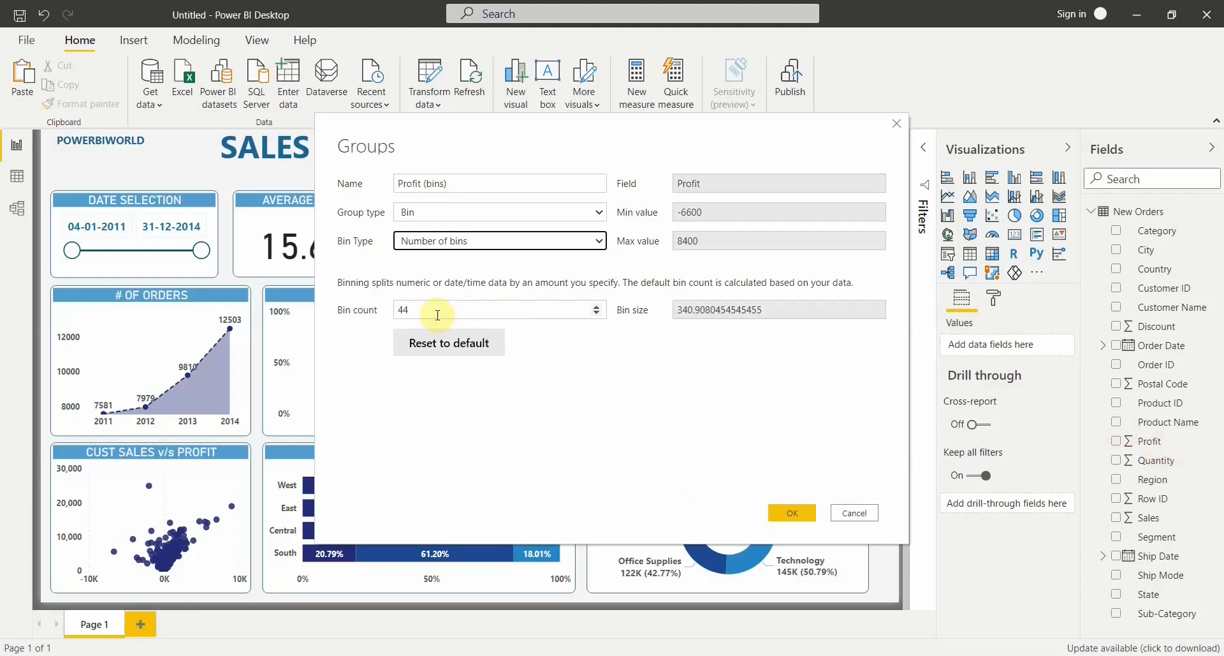
{"action": "left_click_drag", "start_coordinate": [438, 315], "coordinate": [396, 312]}
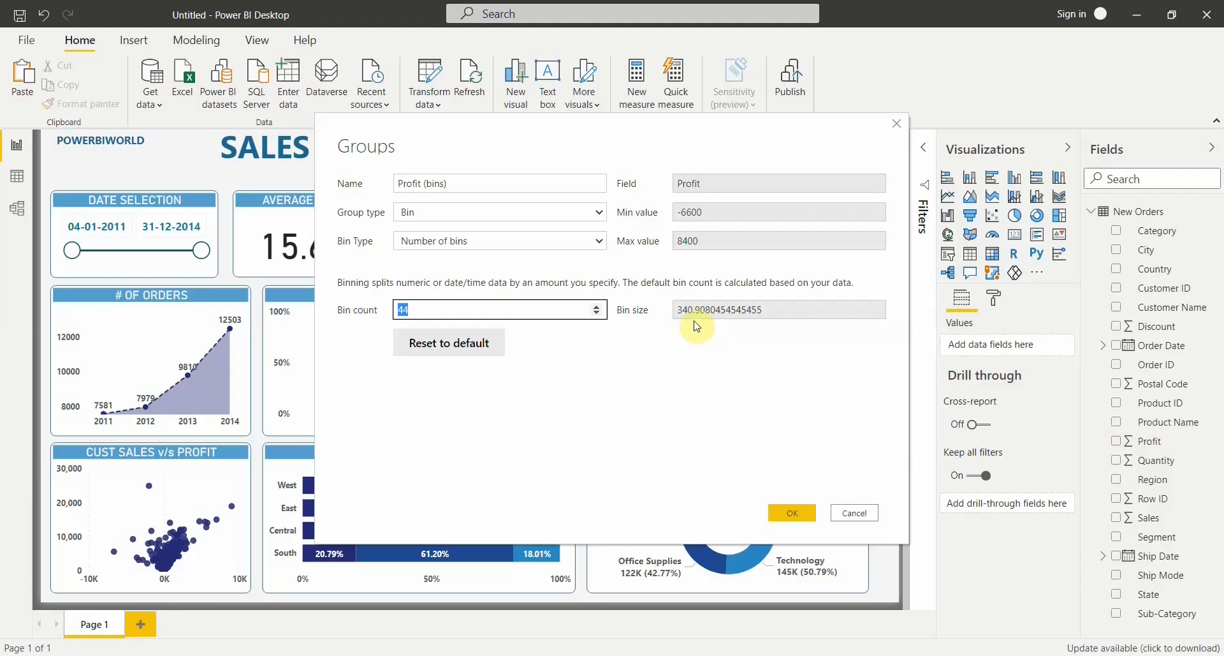
{"action": "left_click", "coordinate": [535, 240]}
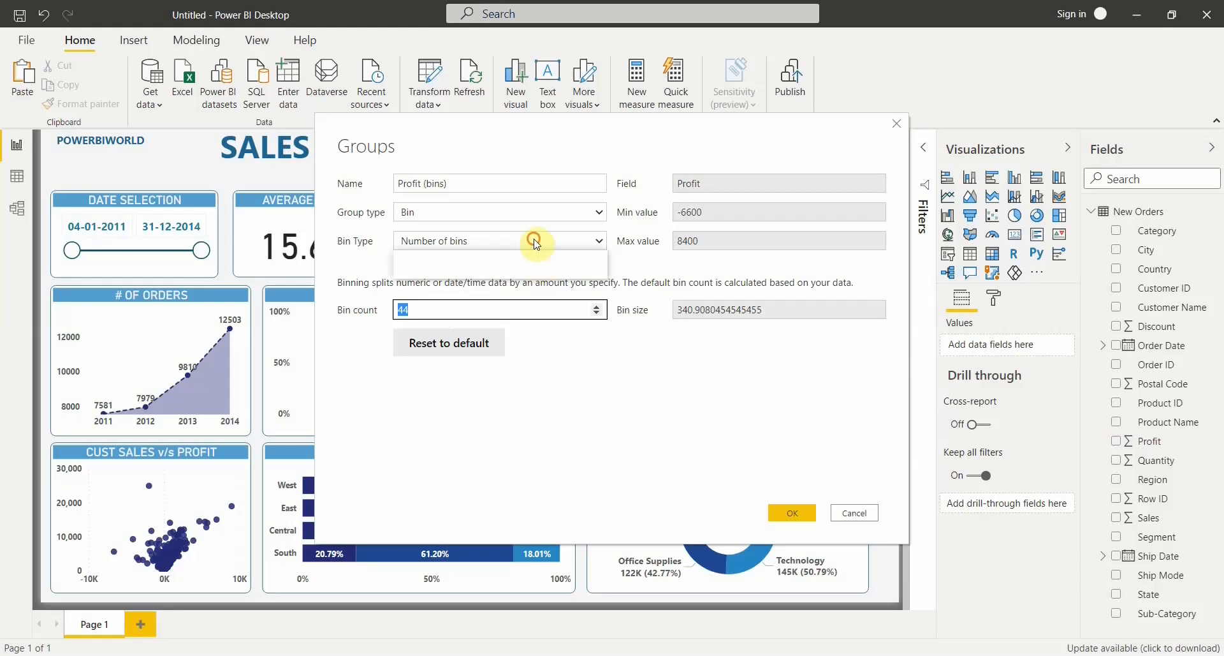
{"action": "left_click", "coordinate": [527, 258]}
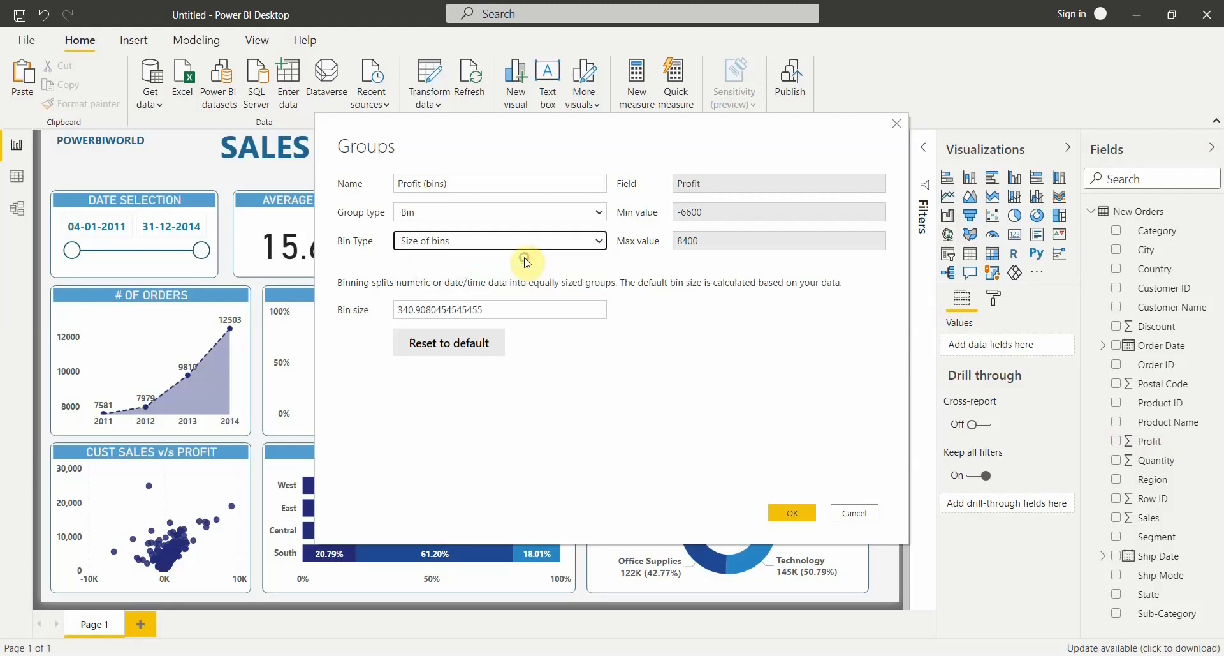
{"action": "left_click", "coordinate": [792, 513]}
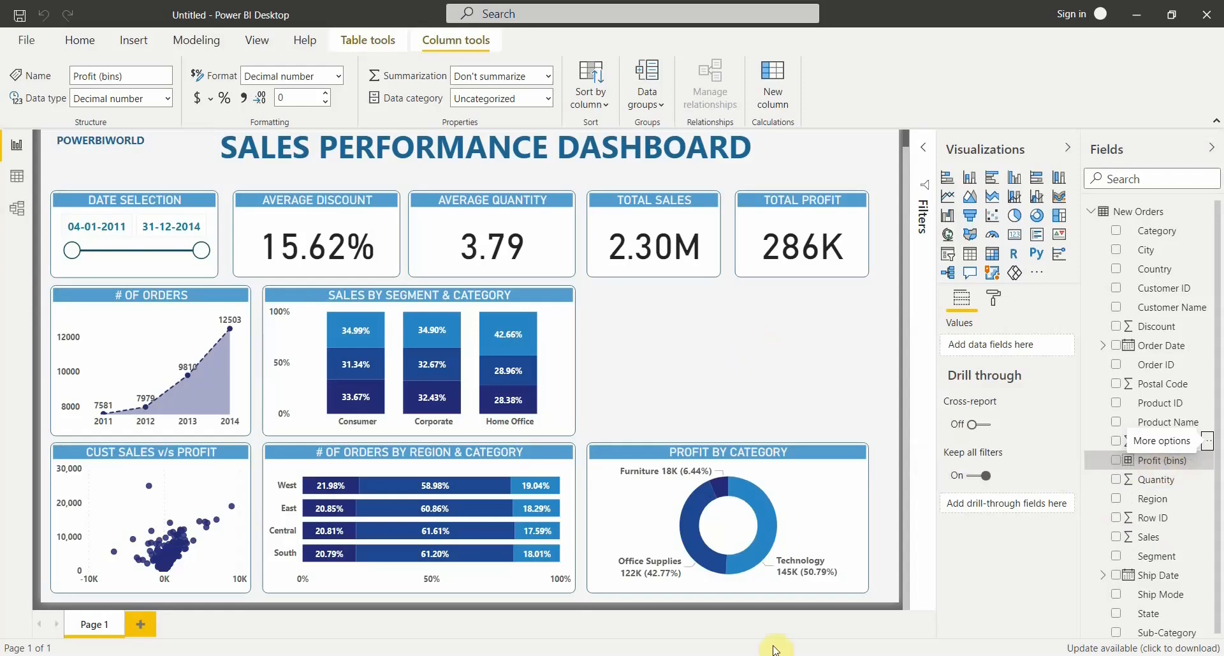
Step: Place a copy of the orders by region bar chart above the donut chart and narrow it to the donut chart's width
{"action": "mouse_move", "coordinate": [775, 650]}
{"action": "left_click", "coordinate": [641, 605]}
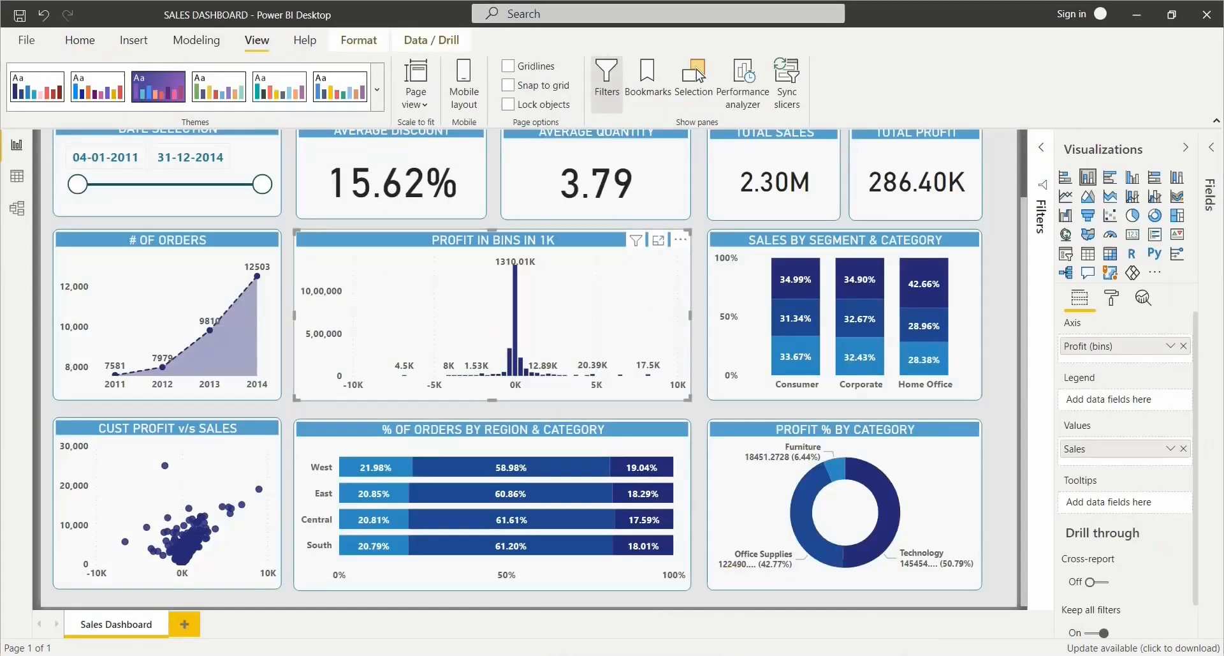
{"action": "mouse_move", "coordinate": [775, 649]}
{"action": "left_click", "coordinate": [811, 599]}
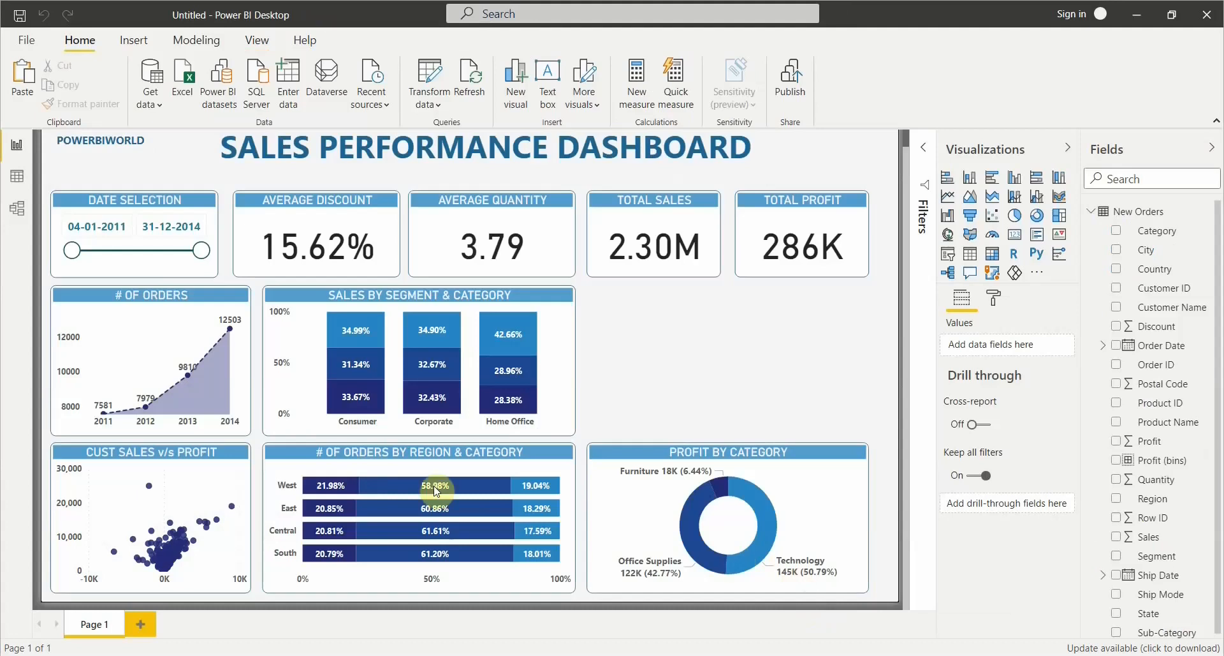
{"action": "left_click", "coordinate": [445, 453]}
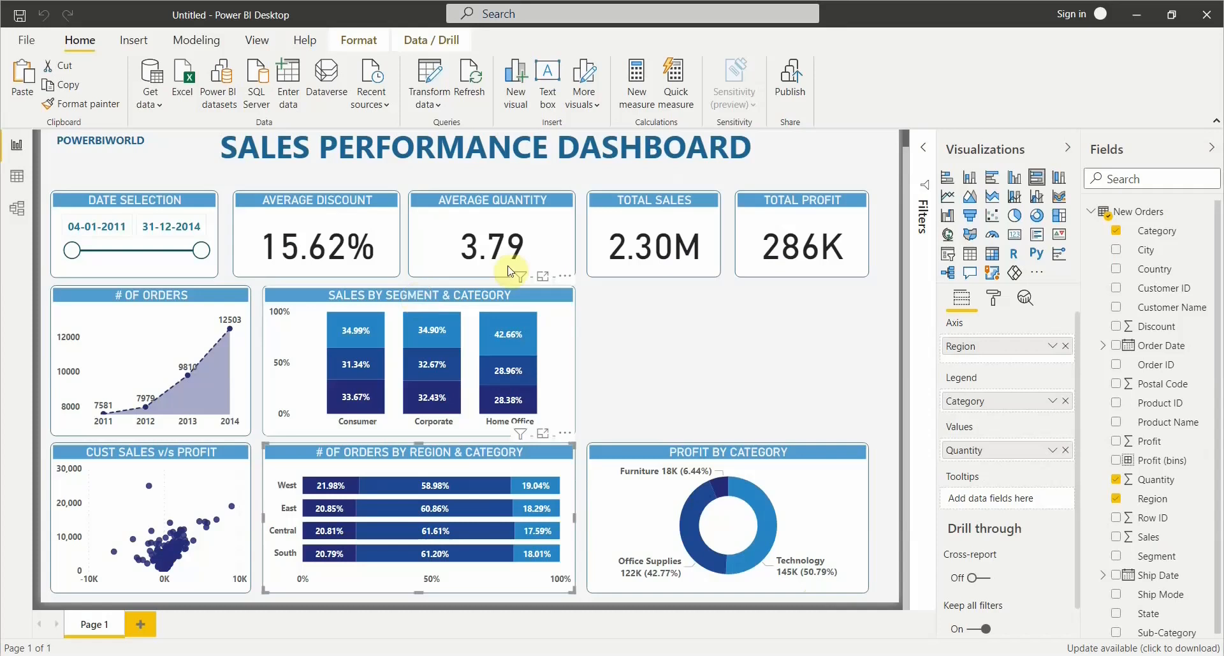
{"action": "left_click", "coordinate": [606, 312]}
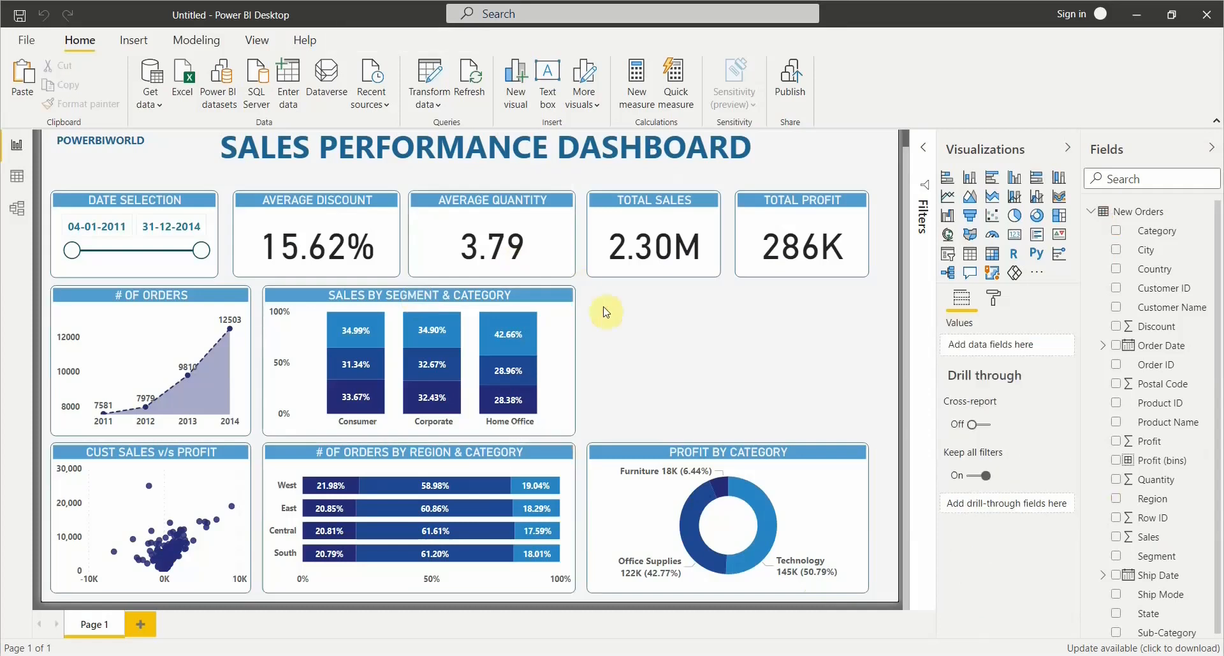
{"action": "left_click", "coordinate": [486, 455]}
{"action": "key", "text": "ctrl+c"}
{"action": "key", "text": "ctrl+v"}
{"action": "left_click_drag", "start_coordinate": [560, 426], "coordinate": [812, 301]}
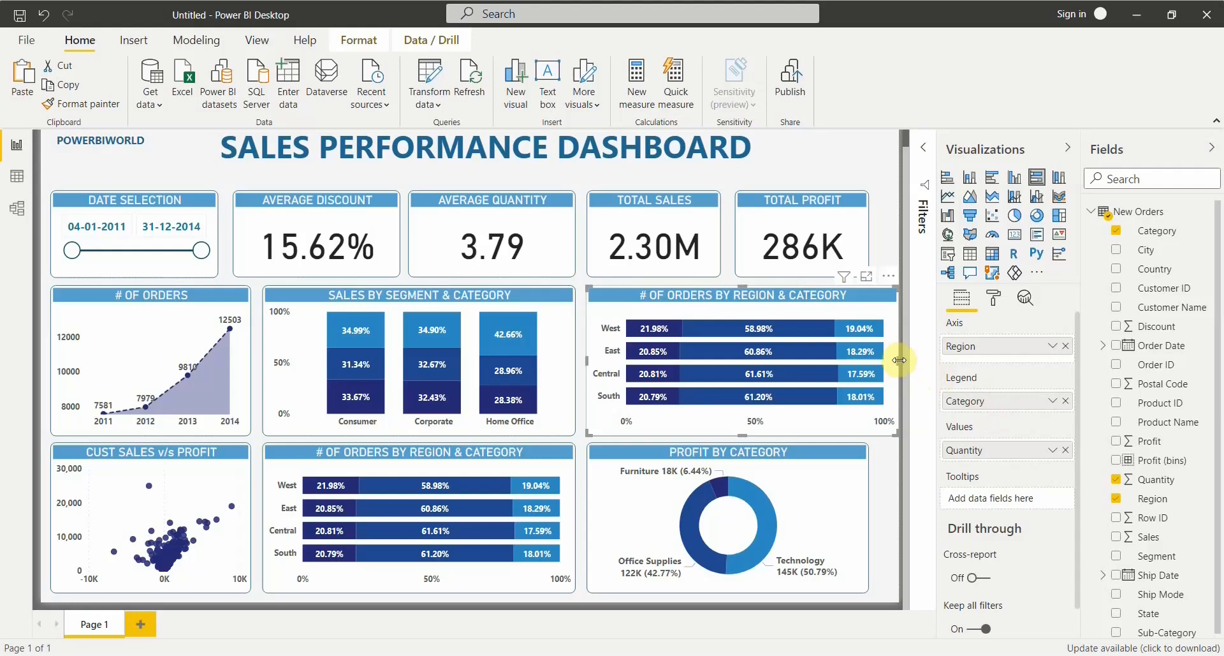
{"action": "left_click_drag", "start_coordinate": [901, 360], "coordinate": [868, 361]}
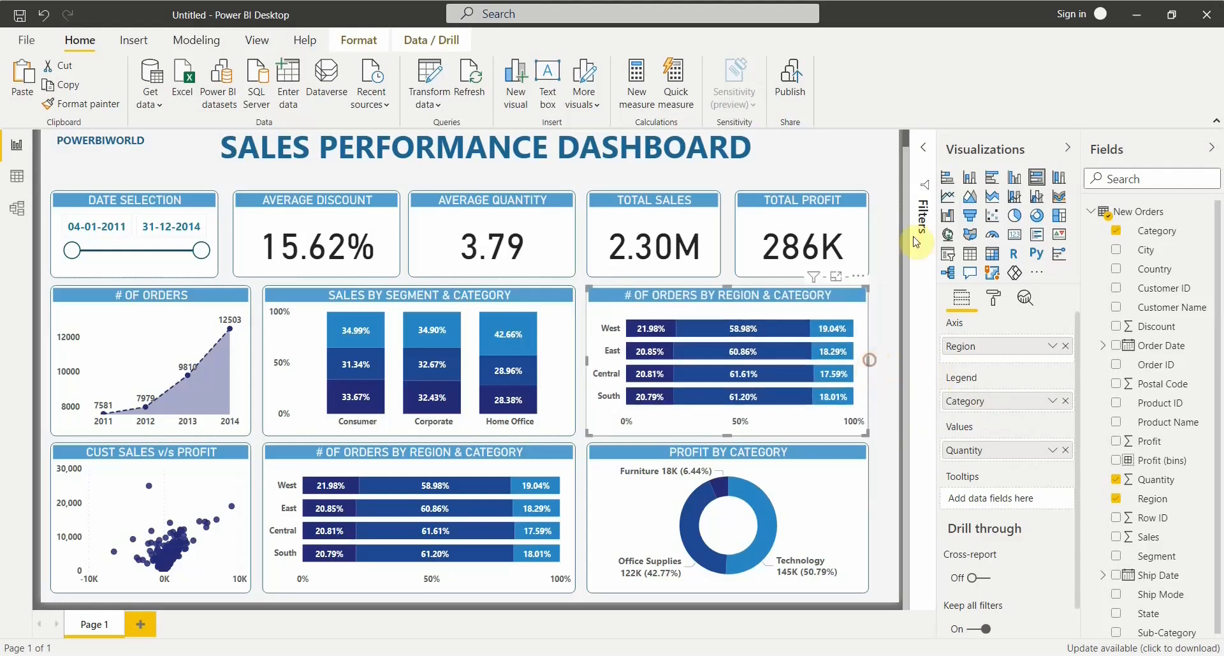
Step: Convert the copied chart to a stacked column chart with Profit (bins) as axis, Sales as values and no legend field
{"action": "left_click", "coordinate": [970, 179]}
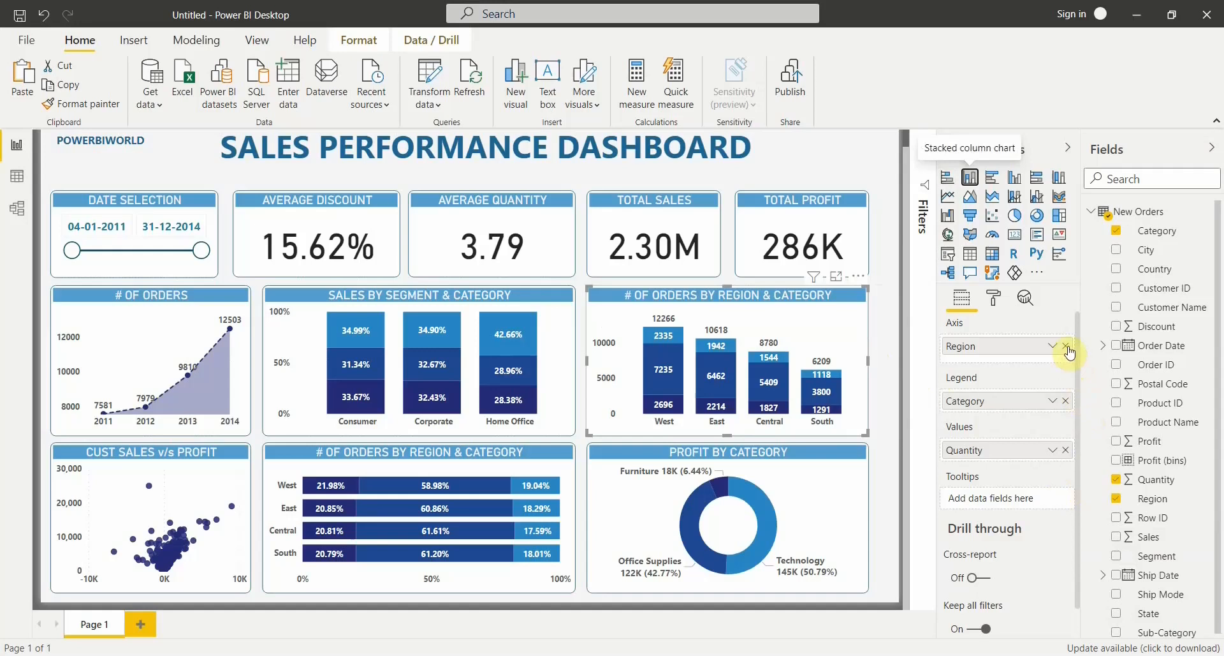
{"action": "left_click", "coordinate": [1067, 346]}
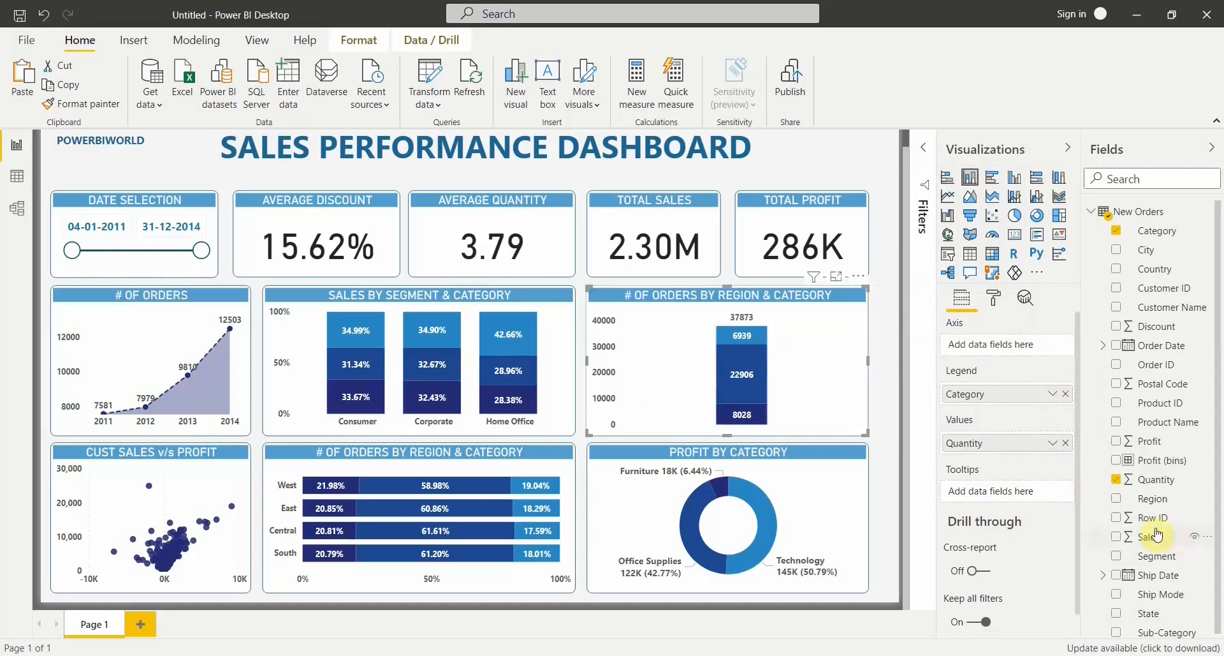
{"action": "left_click", "coordinate": [1115, 460]}
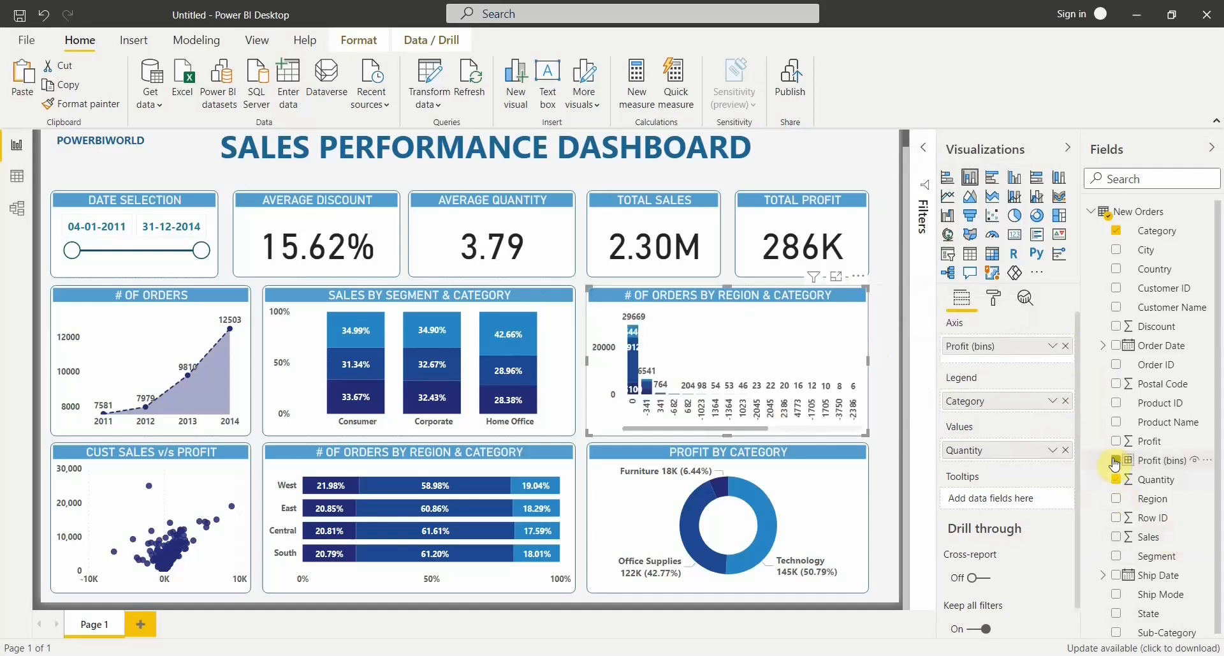
{"action": "left_click", "coordinate": [1066, 402]}
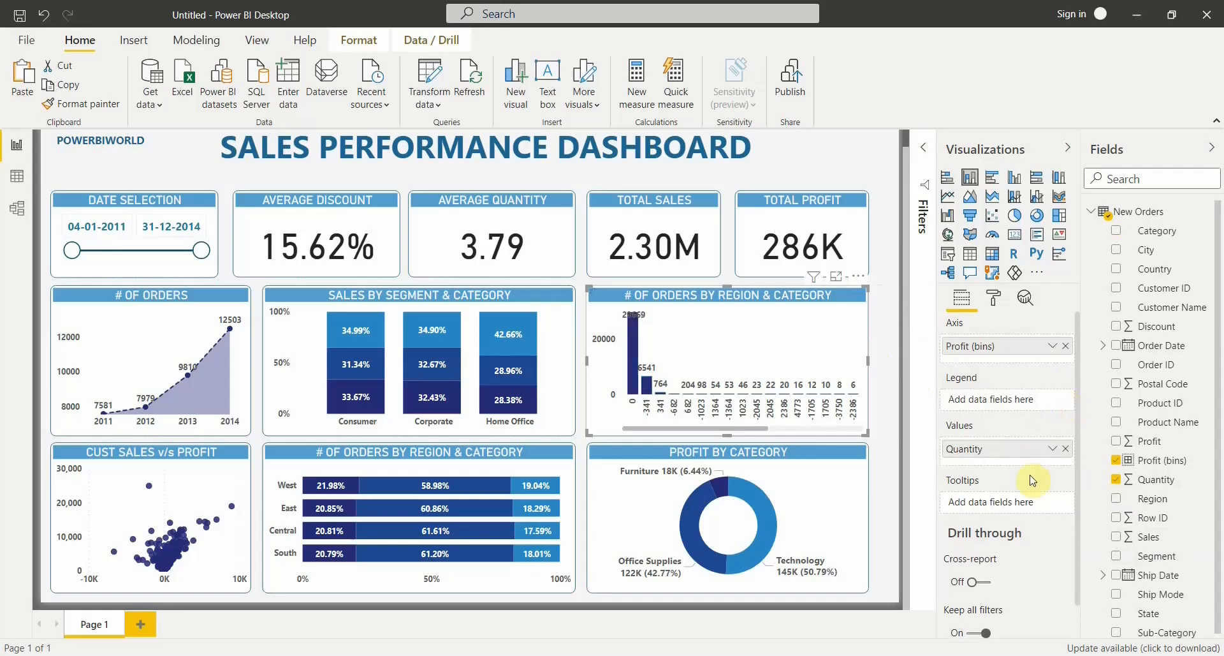
{"action": "left_click", "coordinate": [1065, 450]}
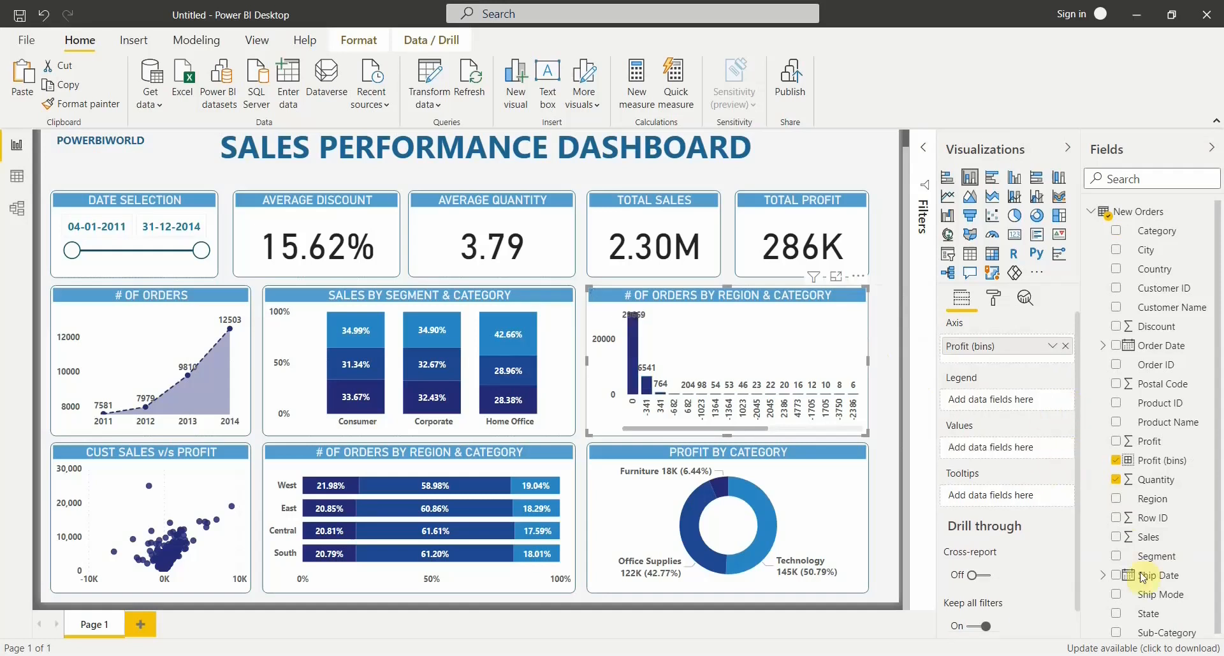
{"action": "left_click", "coordinate": [1116, 537]}
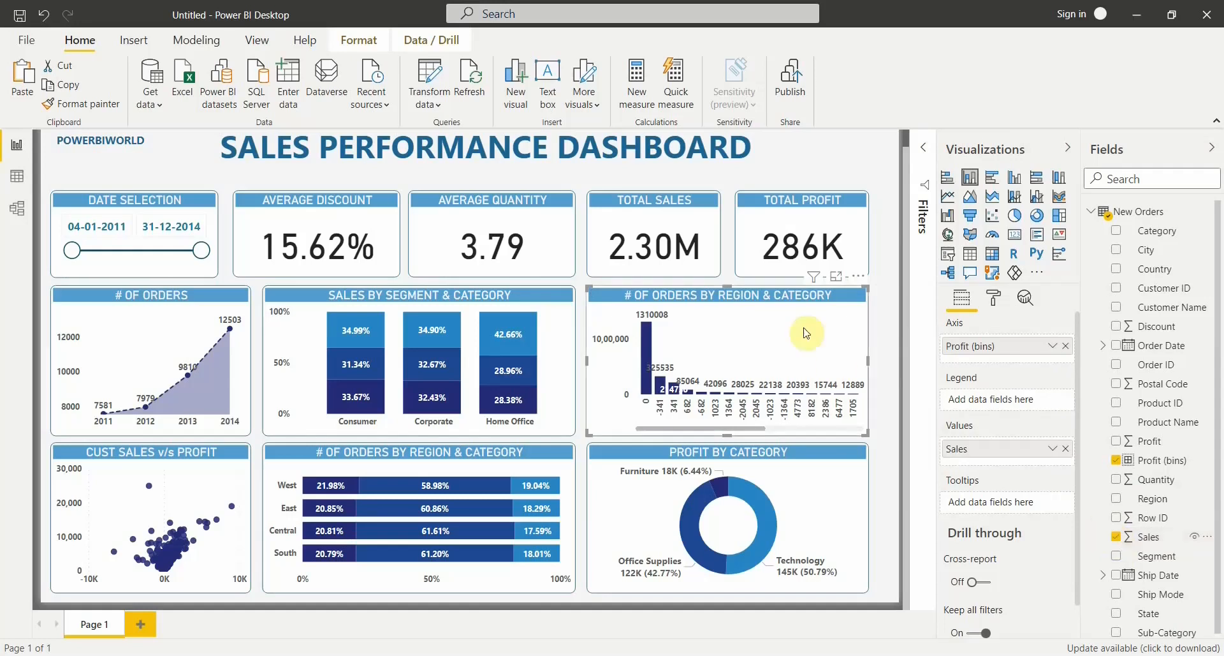
Step: Compare the profit bins column chart with the SALES DASHBOARD report and set its X axis type to Continuous
{"action": "left_click", "coordinate": [776, 299]}
{"action": "key", "text": "alt+Tab"}
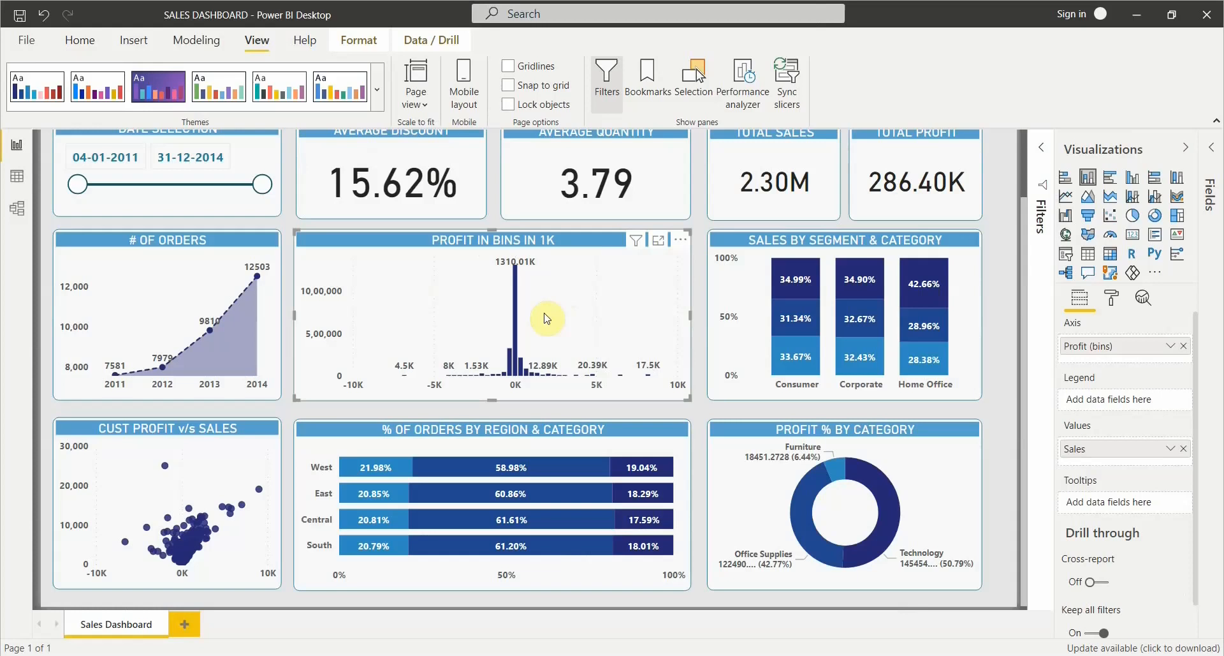
{"action": "key", "text": "alt+Tab"}
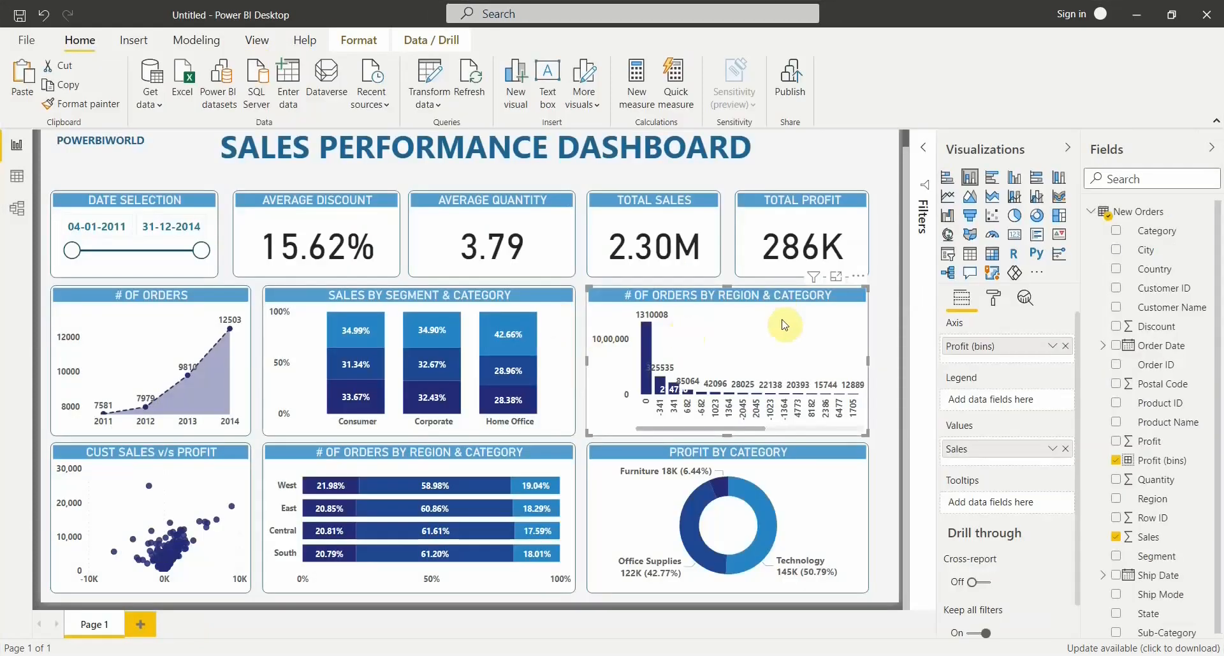
{"action": "left_click", "coordinate": [993, 297]}
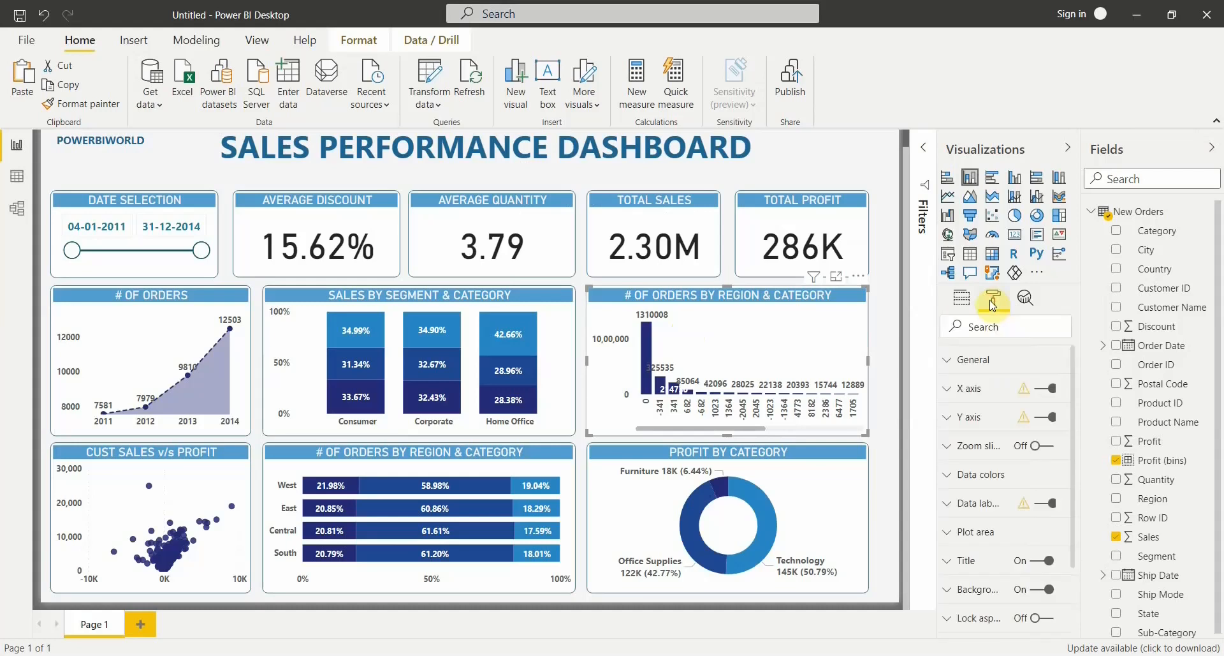
{"action": "left_click", "coordinate": [963, 391]}
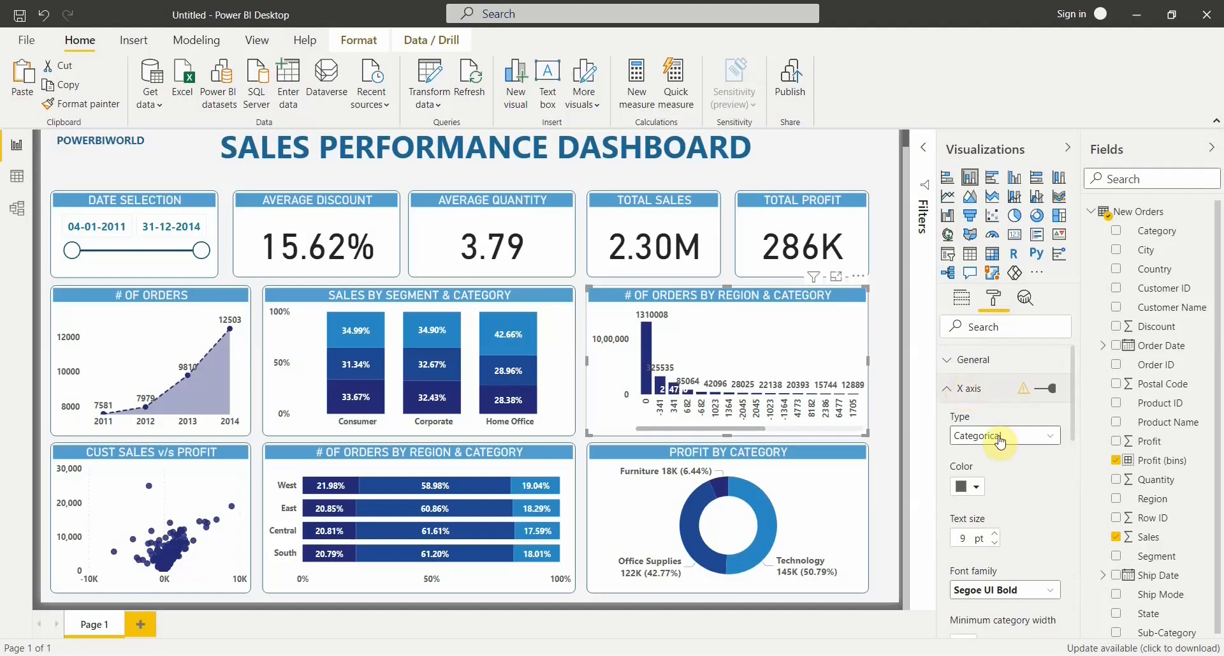
{"action": "left_click", "coordinate": [1000, 440]}
{"action": "left_click", "coordinate": [1005, 470]}
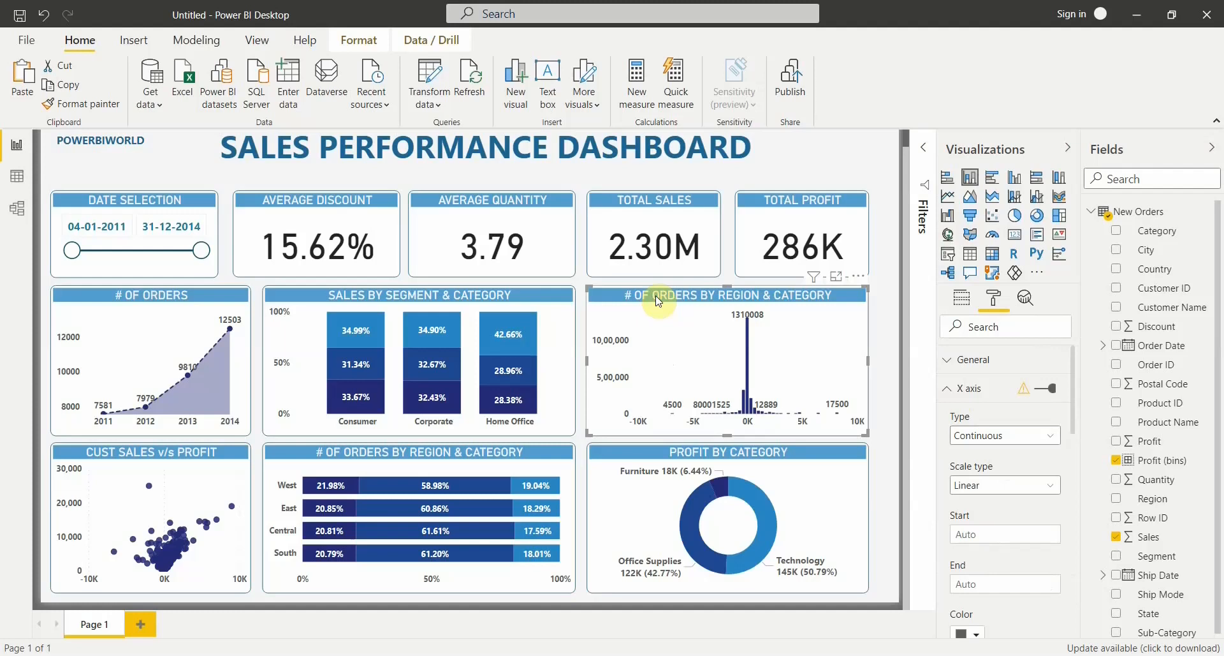
{"action": "left_click", "coordinate": [972, 389]}
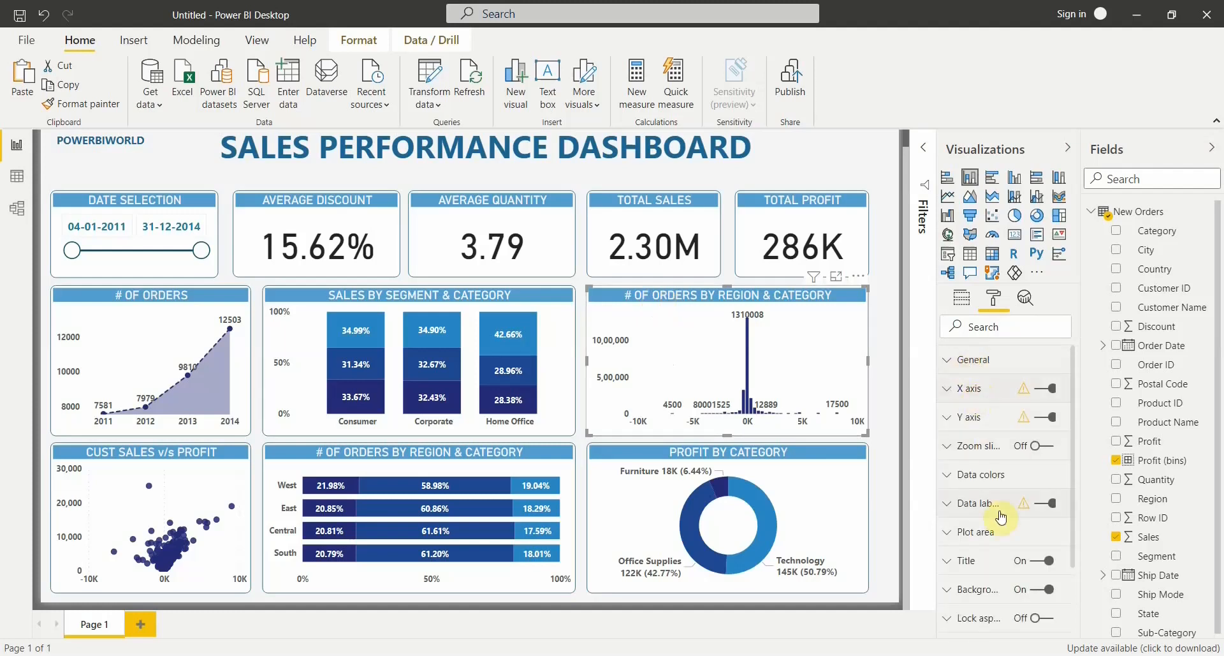
Step: Change the profit bins column chart's title text to "PROFIT IN BINS IN 1K"
{"action": "left_click", "coordinate": [976, 560]}
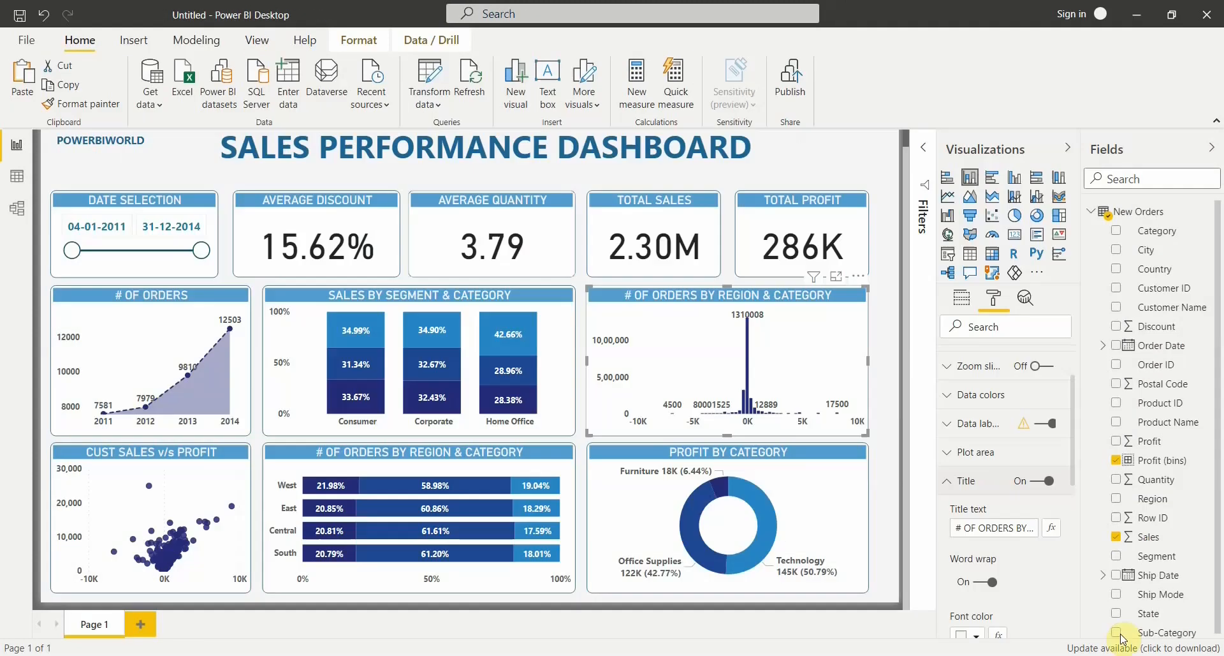
{"action": "left_click_drag", "start_coordinate": [955, 527], "coordinate": [1041, 524]}
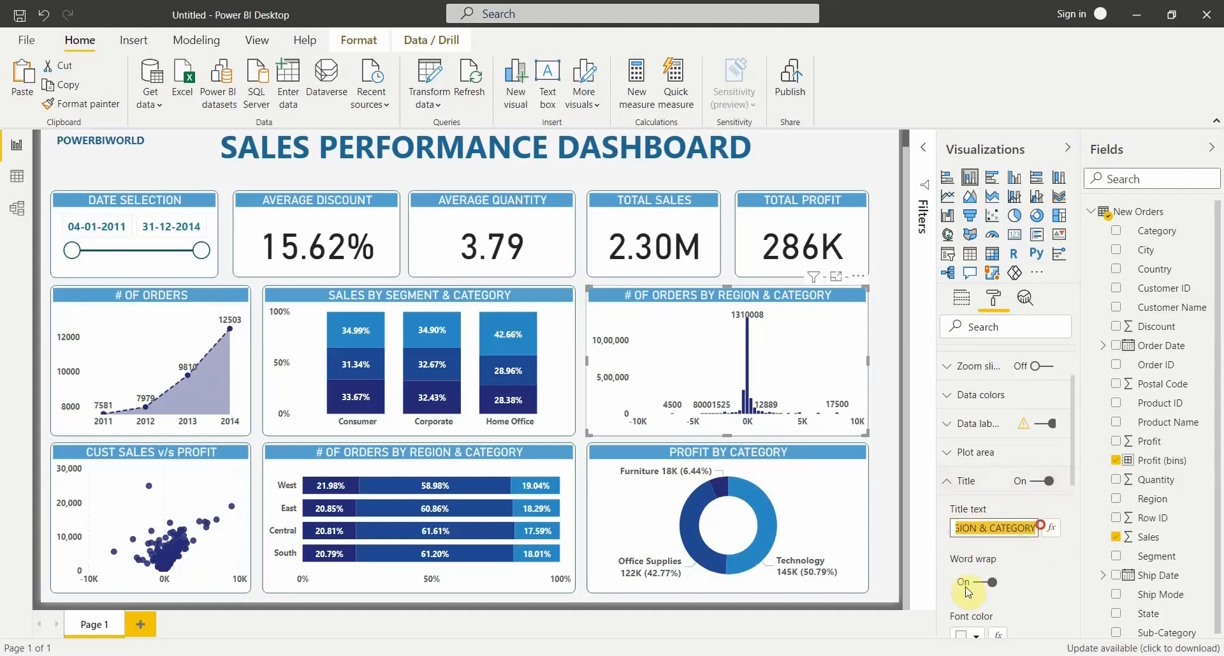
{"action": "type", "text": "PROFI"}
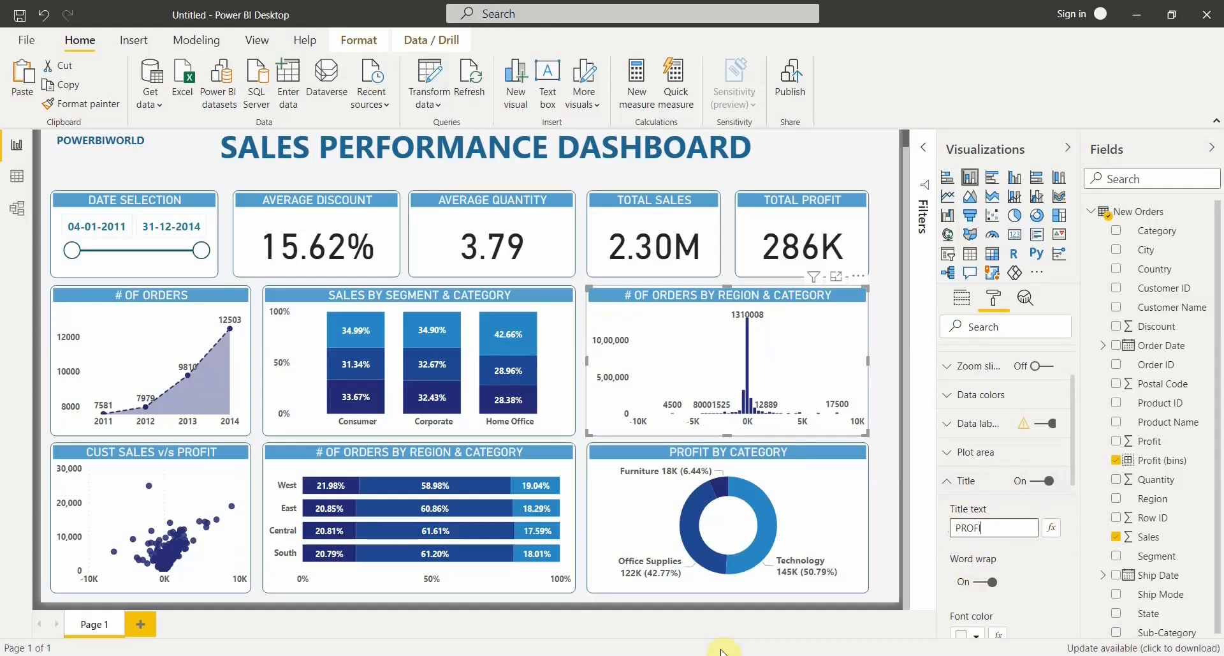
{"action": "type", "text": "T IN"}
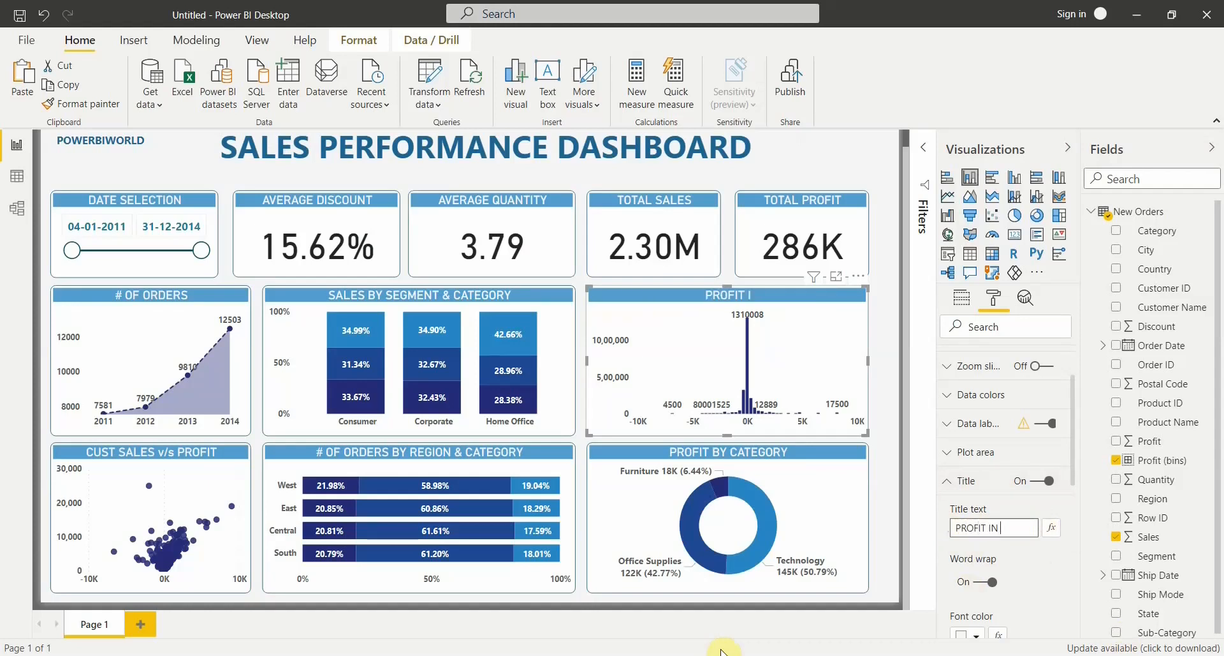
{"action": "type", "text": " BINS OF"}
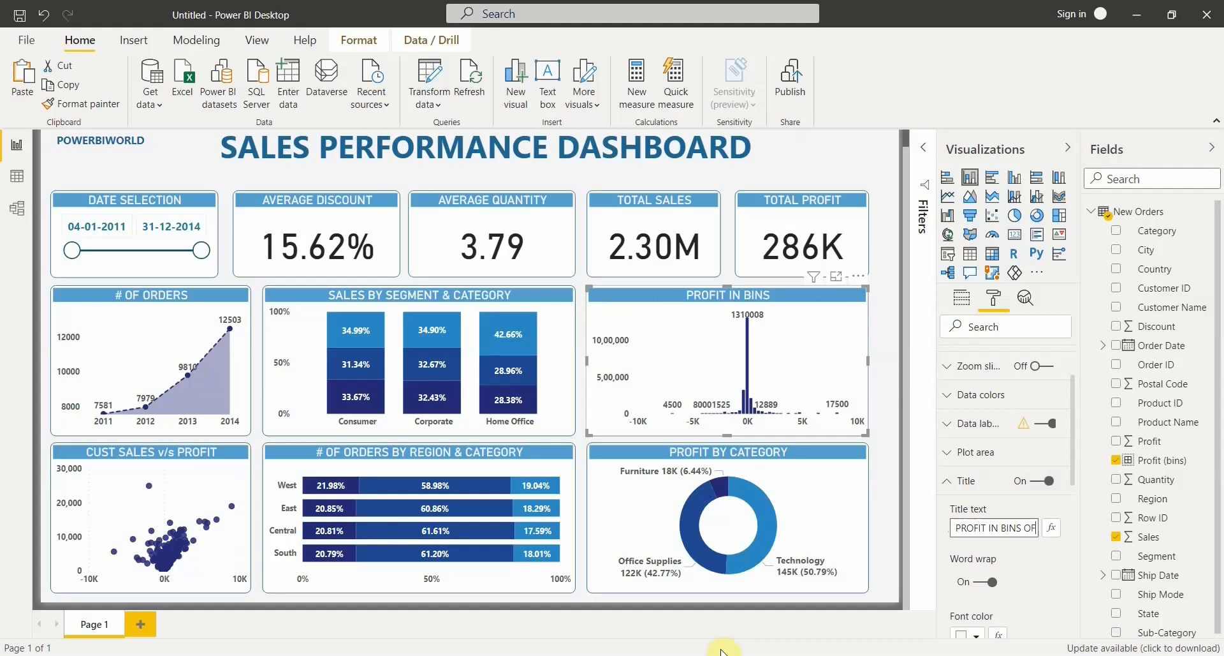
{"action": "type", "text": " 1K"}
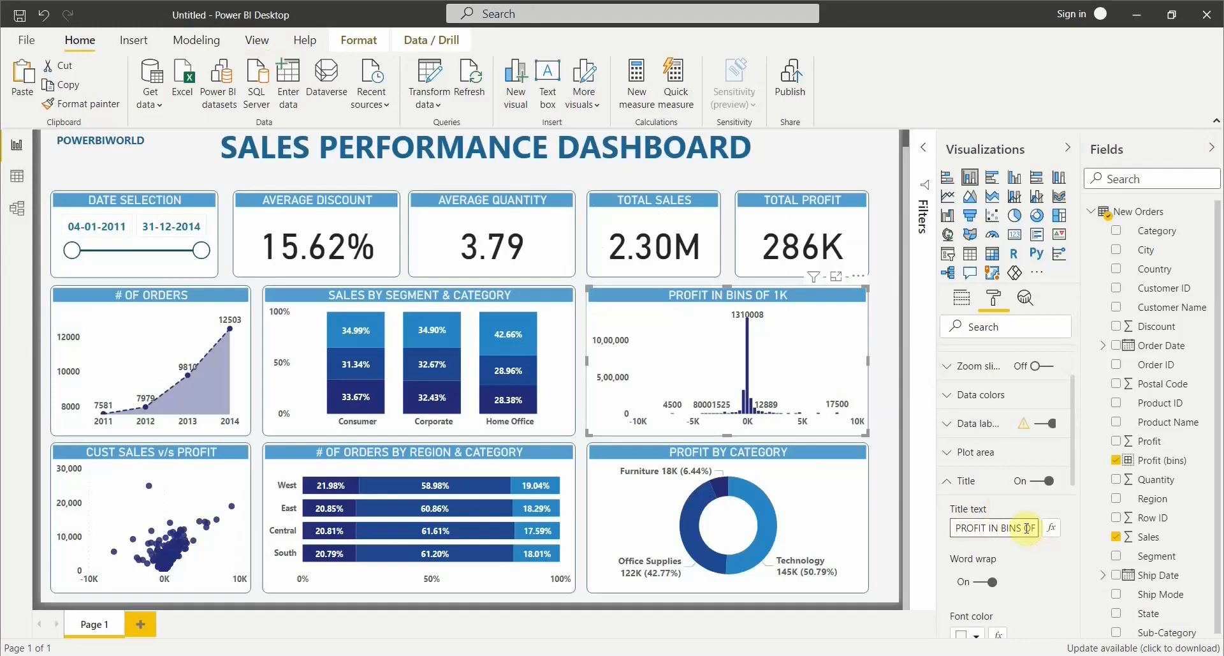
{"action": "left_click", "coordinate": [1025, 528]}
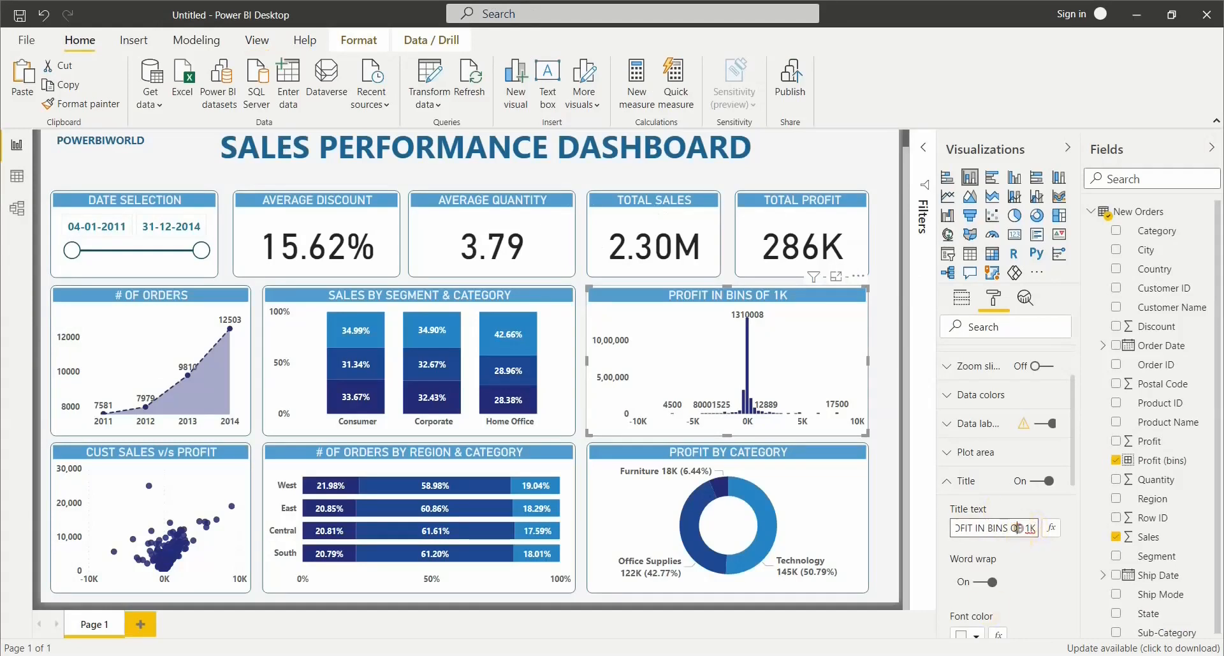
{"action": "key", "text": "BackSpace"}
{"action": "key", "text": "BackSpace"}
{"action": "key", "text": "BackSpace"}
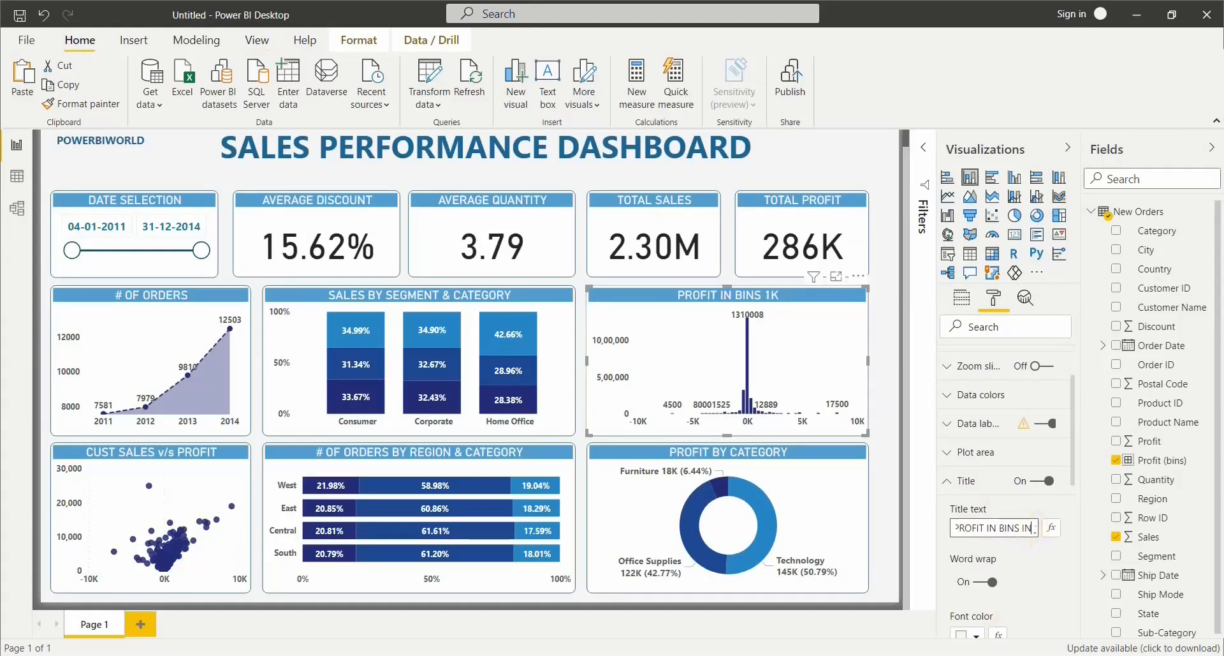
{"action": "type", "text": "IN"}
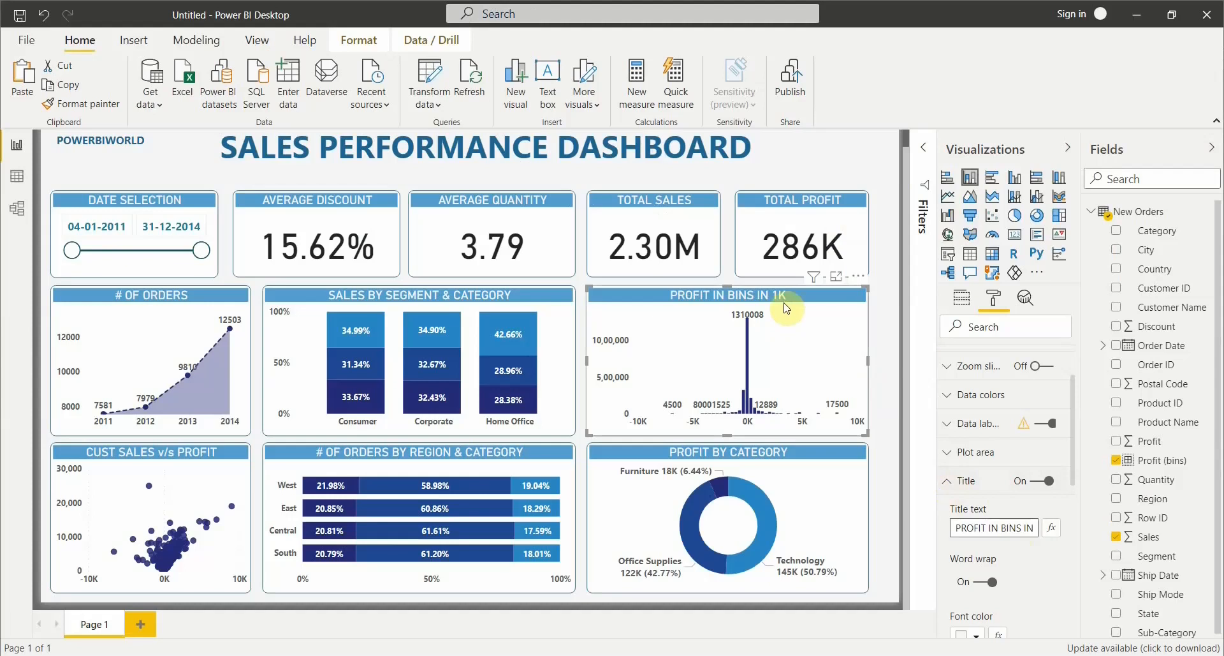
{"action": "left_click", "coordinate": [883, 444]}
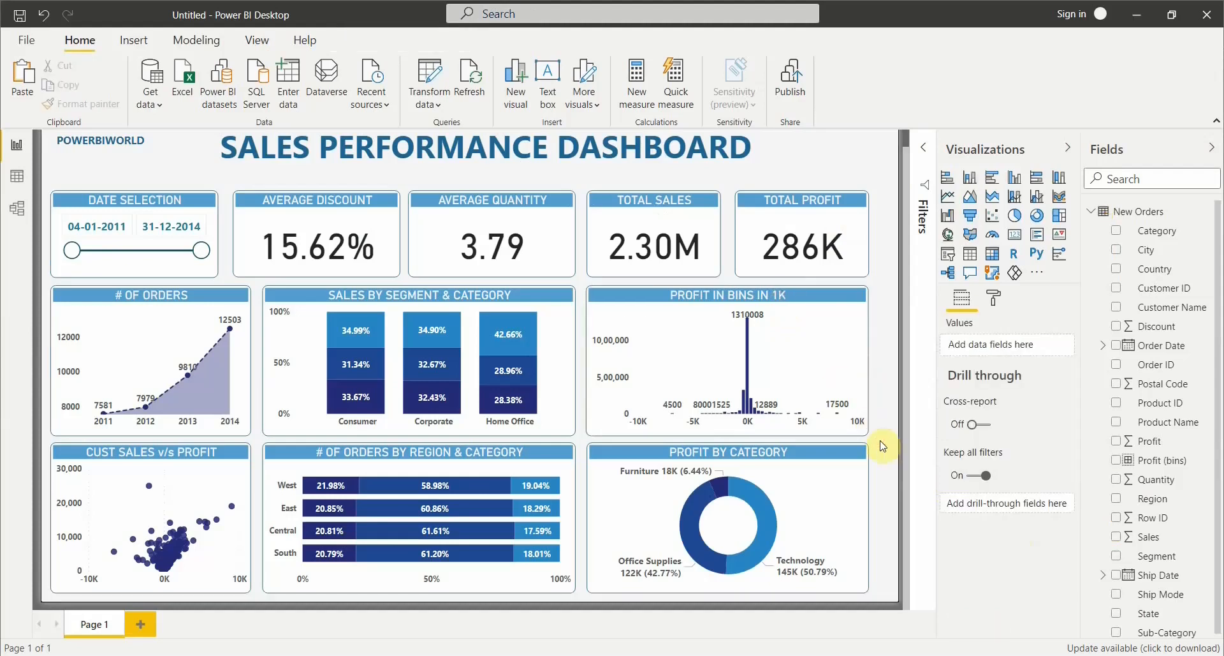
Step: Compare the PROFIT IN BINS IN 1K chart with its counterpart in the SALES DASHBOARD report
{"action": "left_click", "coordinate": [738, 300]}
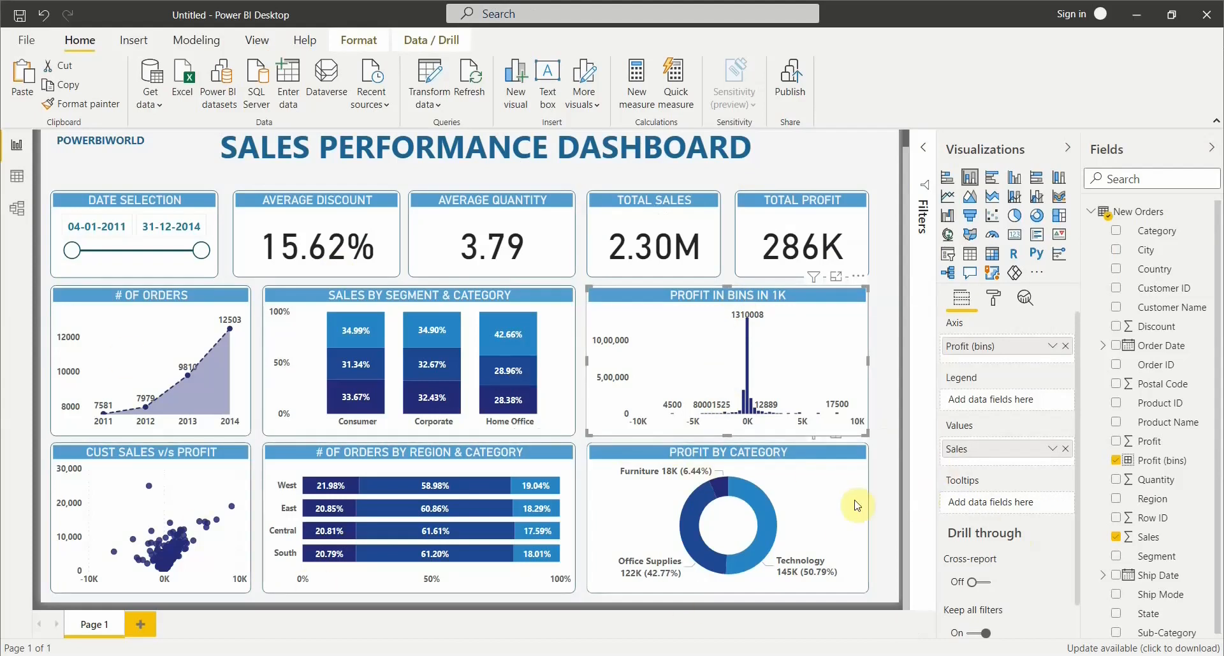
{"action": "key", "text": "alt+Tab"}
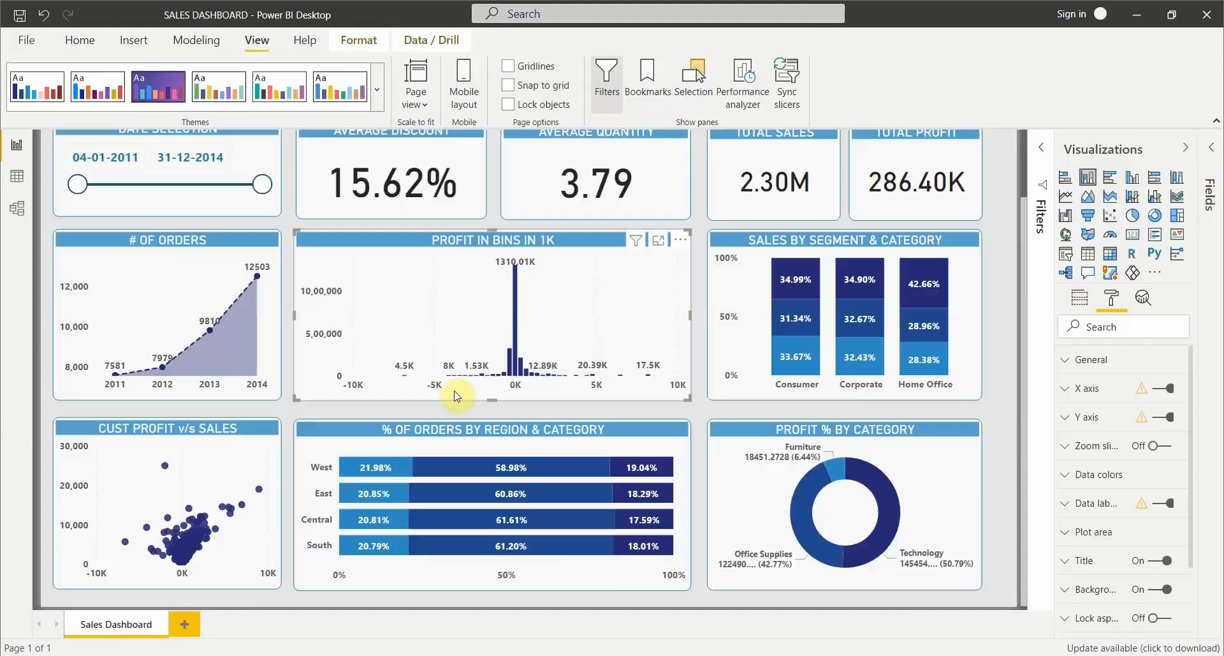
{"action": "key", "text": "alt+Tab"}
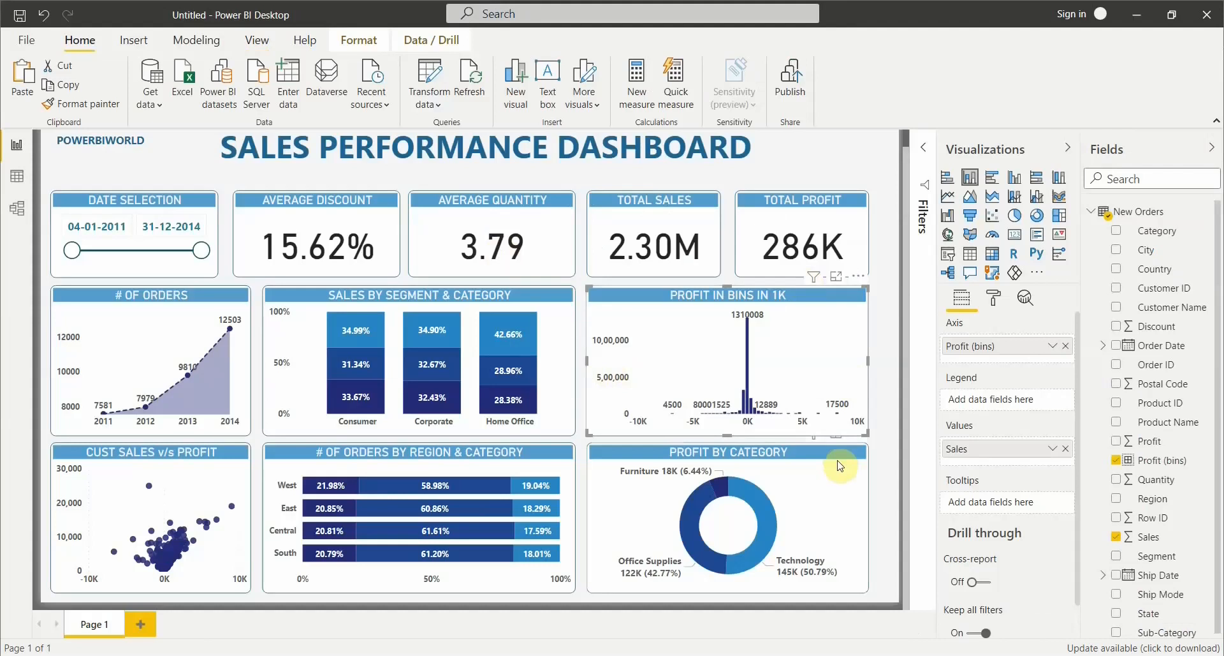
{"action": "left_click", "coordinate": [885, 472]}
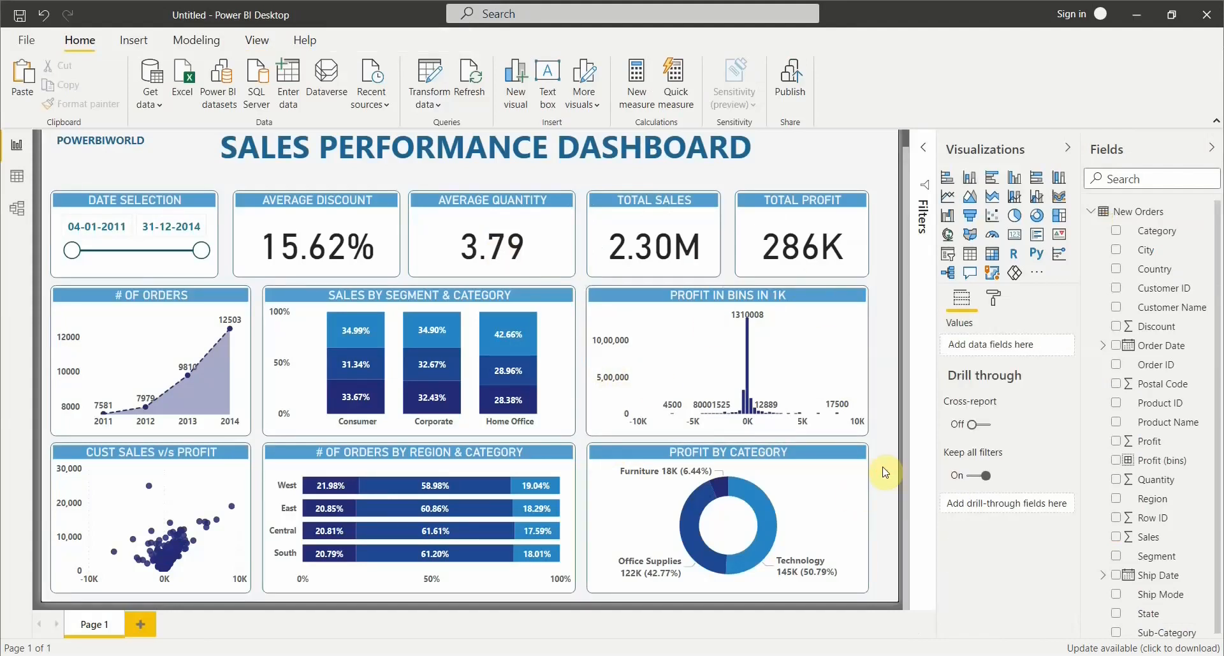
{"action": "left_click", "coordinate": [182, 301]}
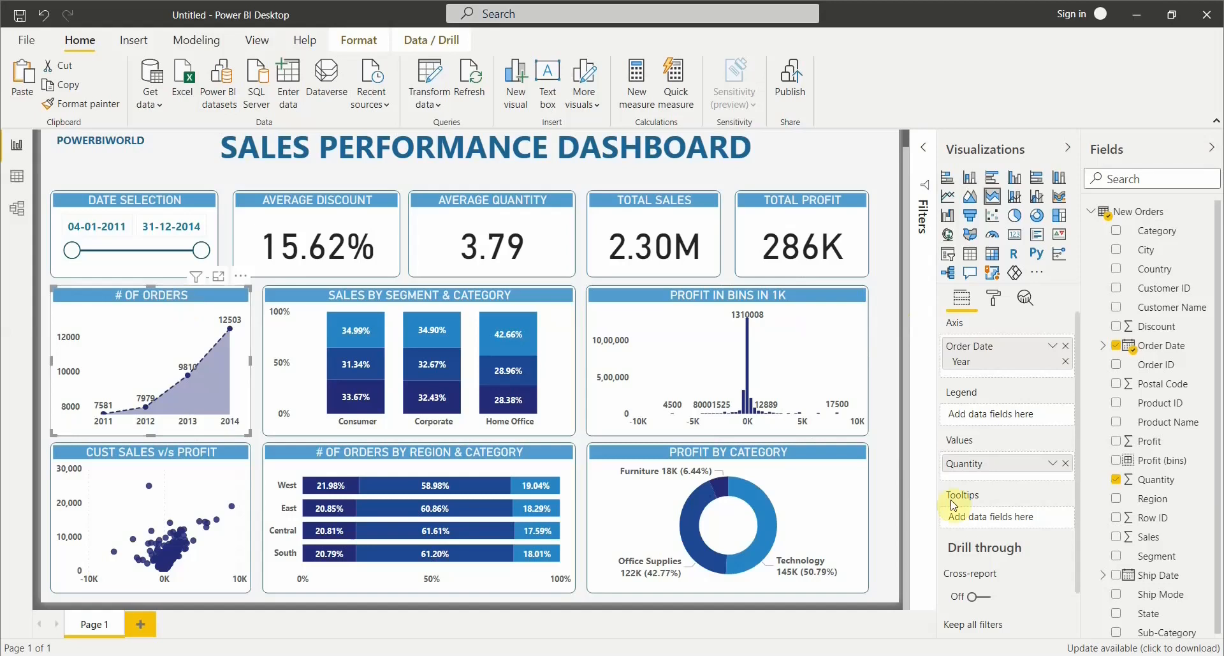
{"action": "left_click", "coordinate": [898, 474]}
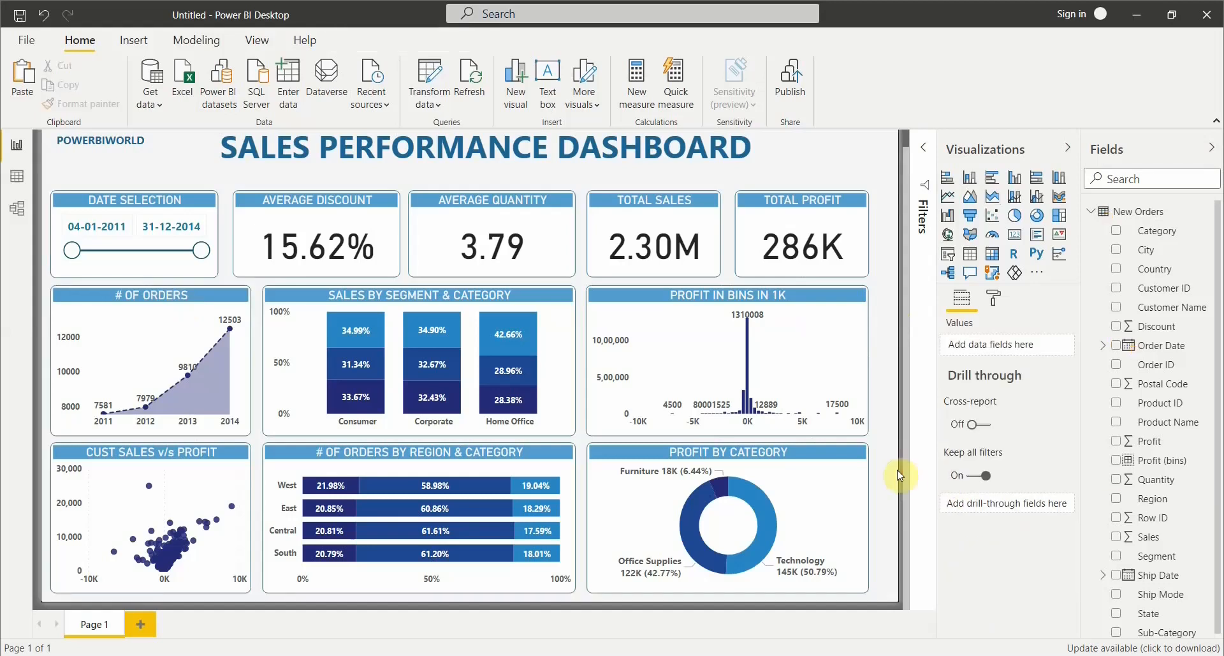
{"action": "left_click", "coordinate": [162, 299]}
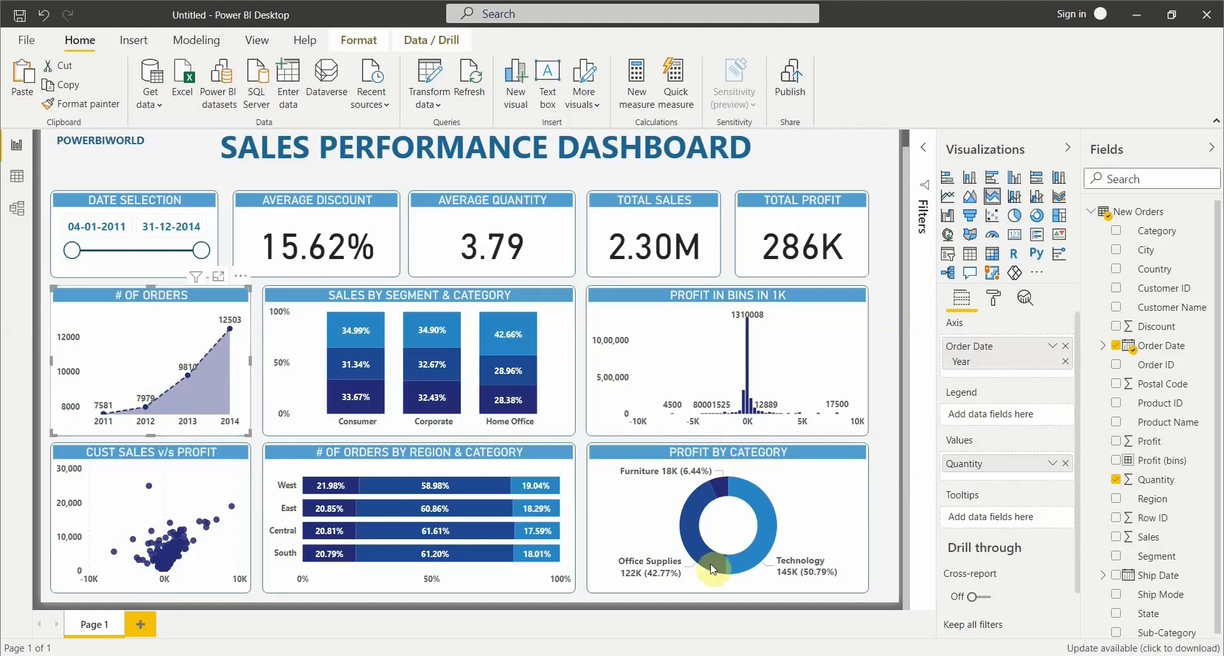
{"action": "mouse_move", "coordinate": [827, 262]}
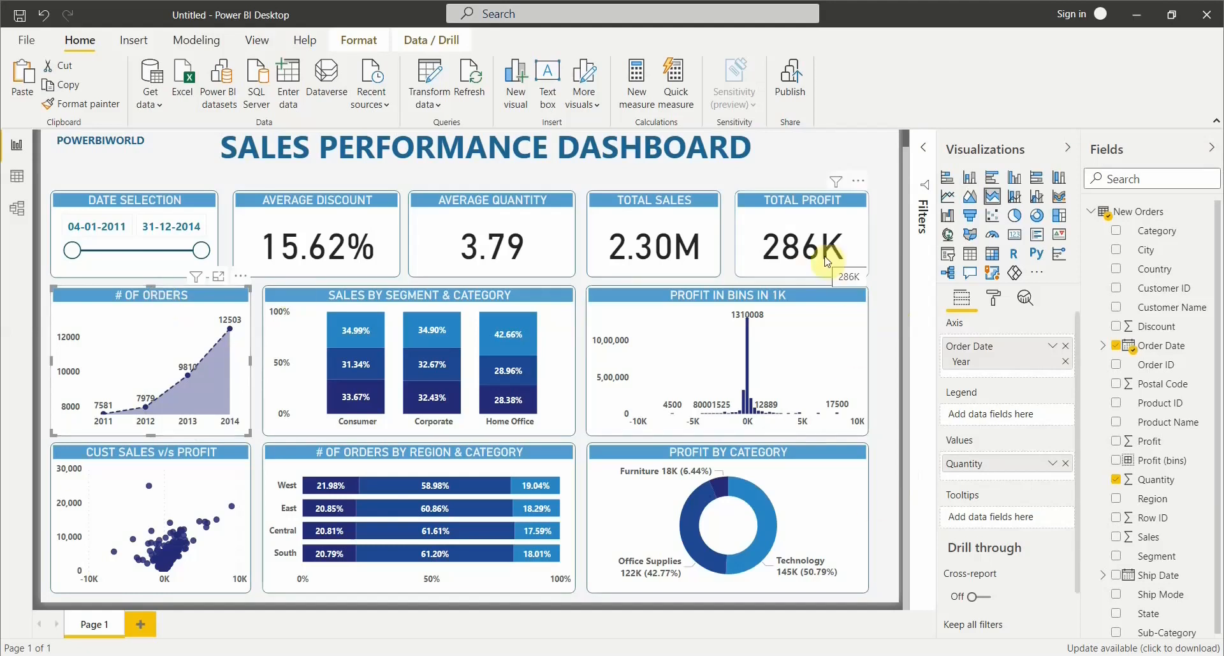